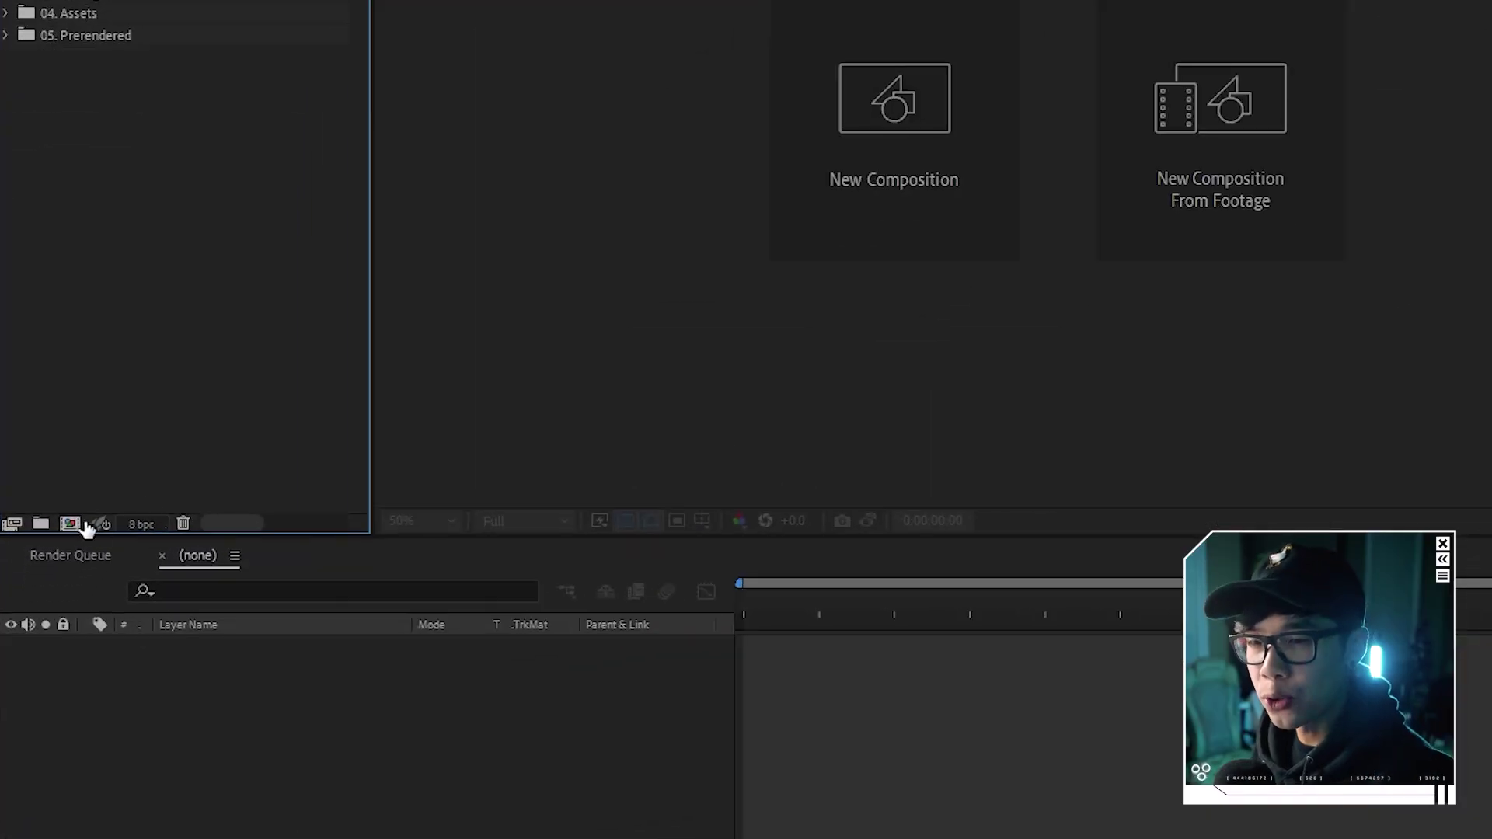
Create a 1920×1080, 23.976 fps, 10-second composition named '01. Maximalism - Main'.
left_click(77, 523)
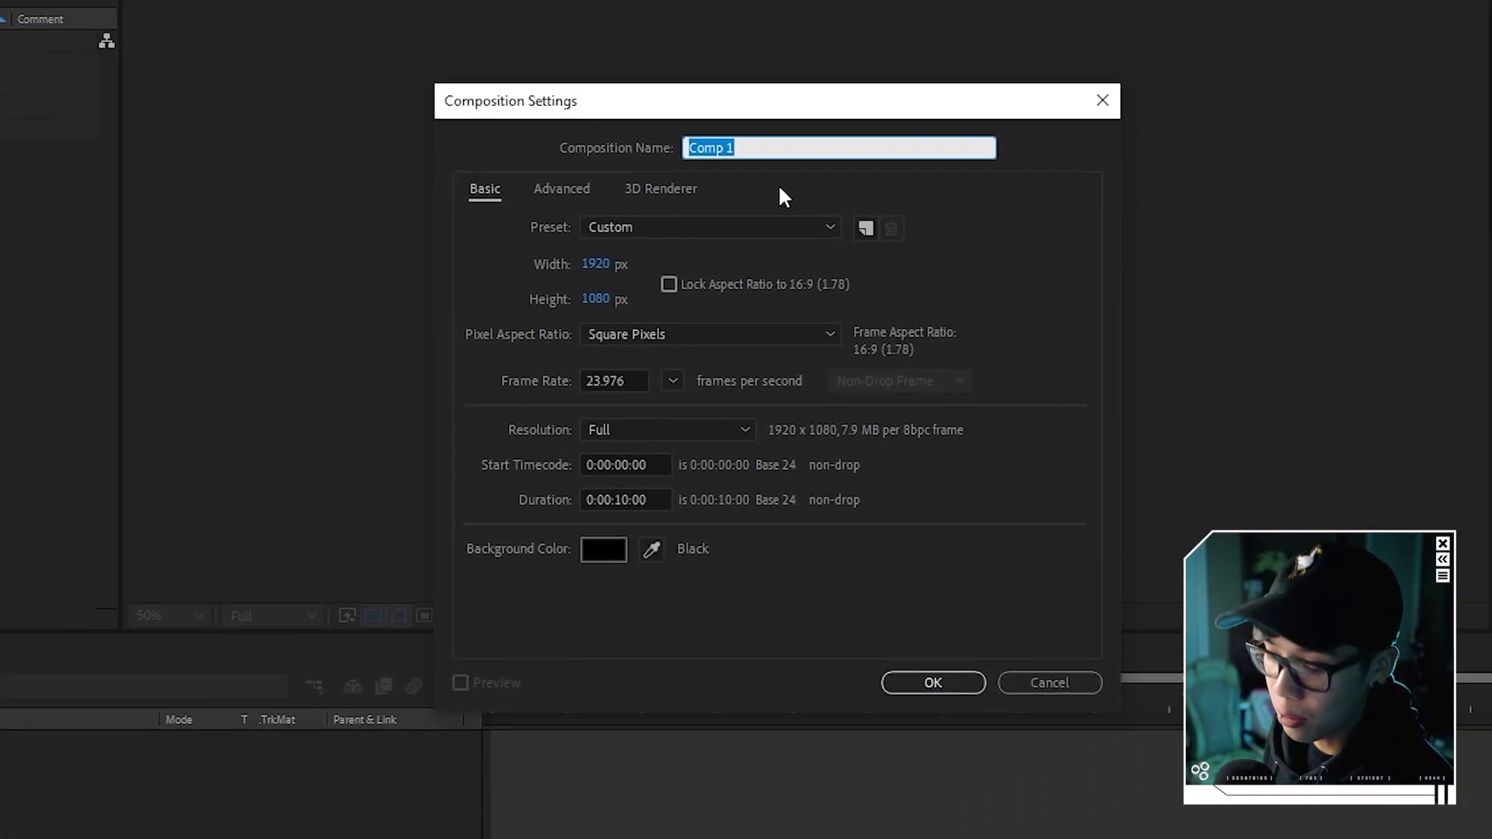
type("01. M")
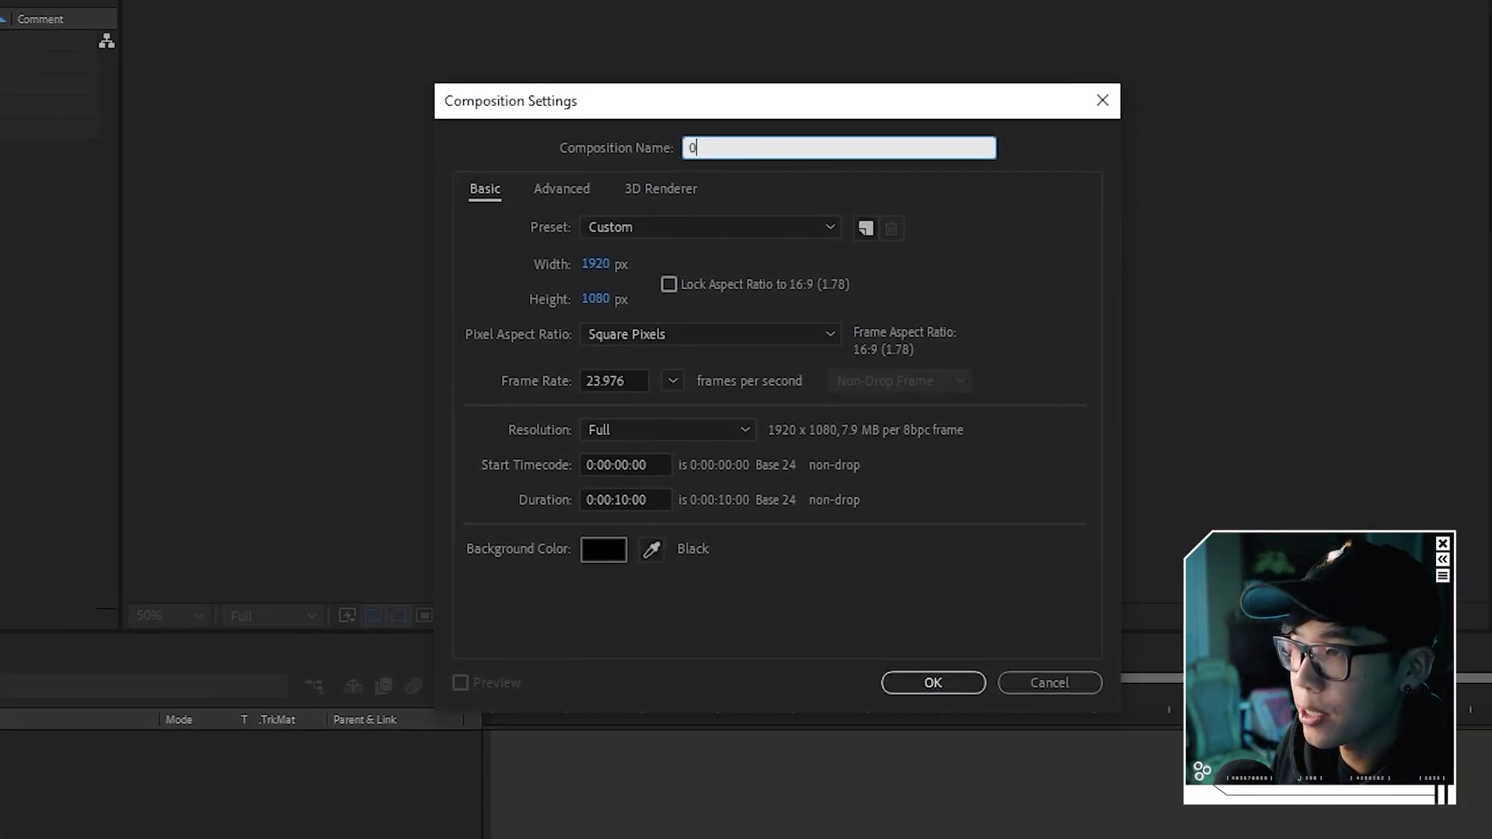
type("aximalism - Main")
key("Return")
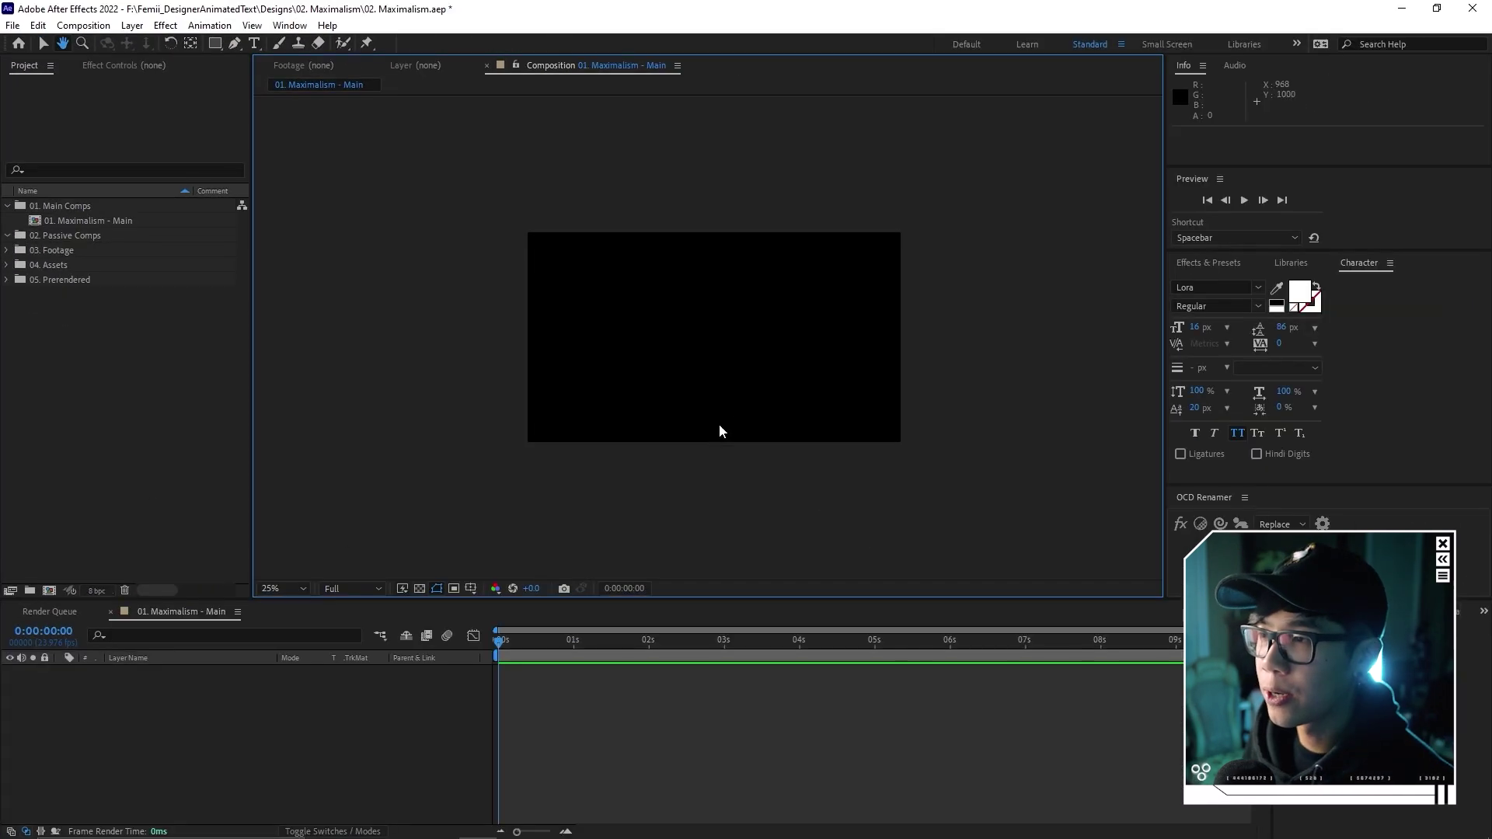
scroll(719, 430, "up", 2)
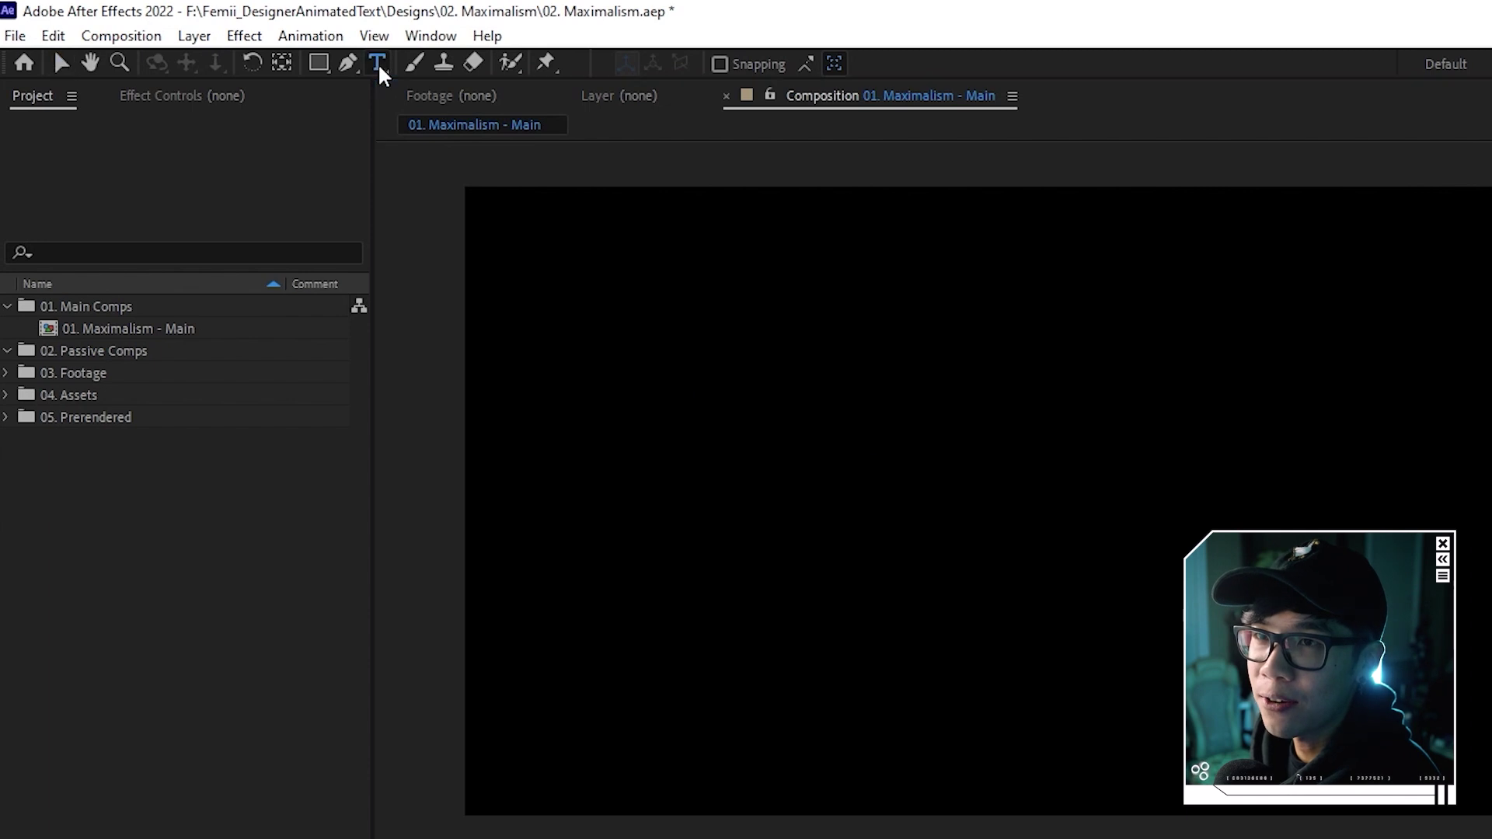
Type MAXIMALISM at the composition centre and scrub its font size up to 193 px.
left_click(254, 43)
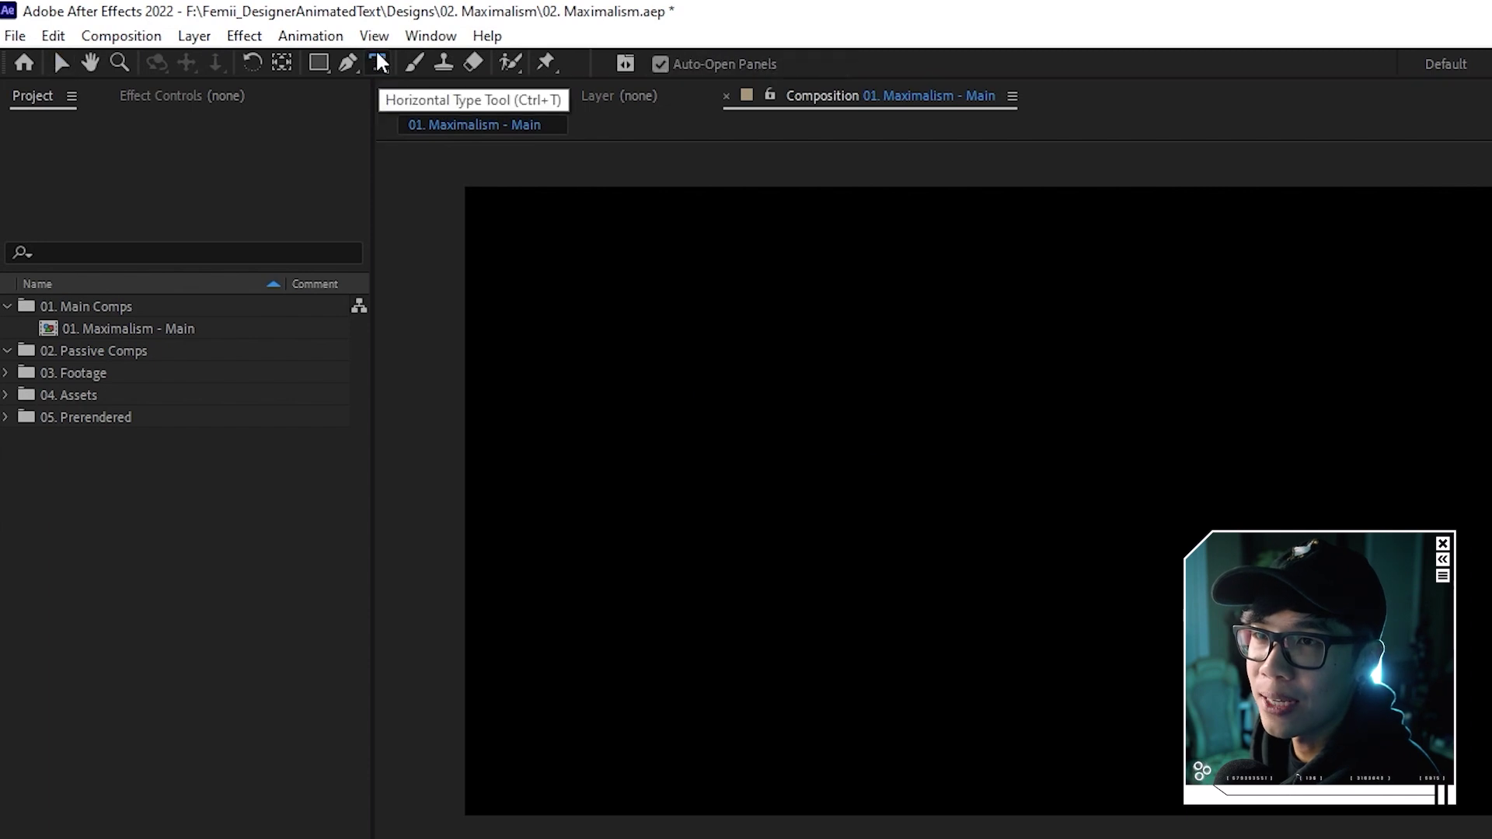
left_click(1007, 507)
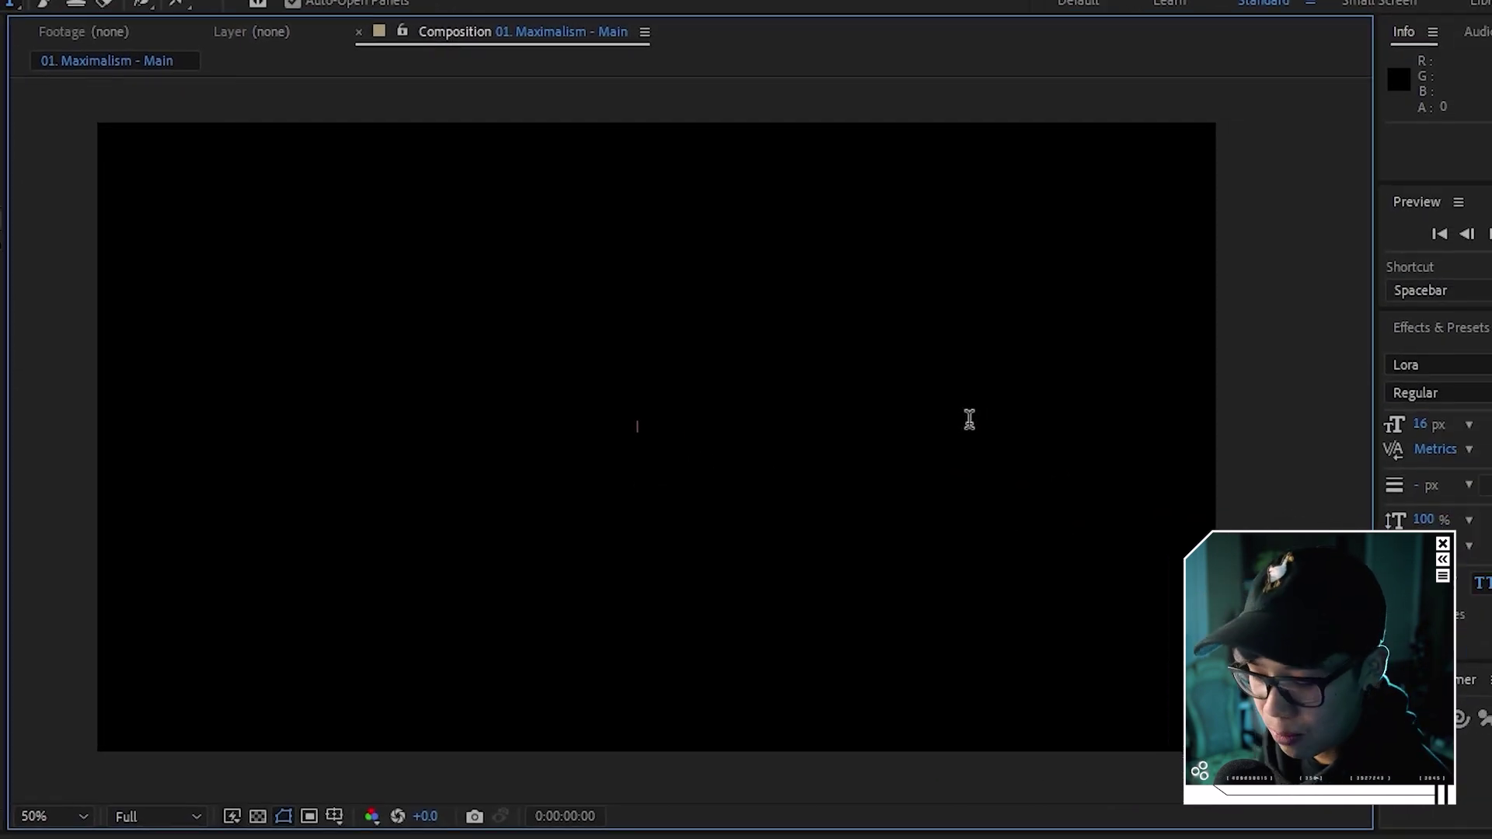
type("MAXIMALIS")
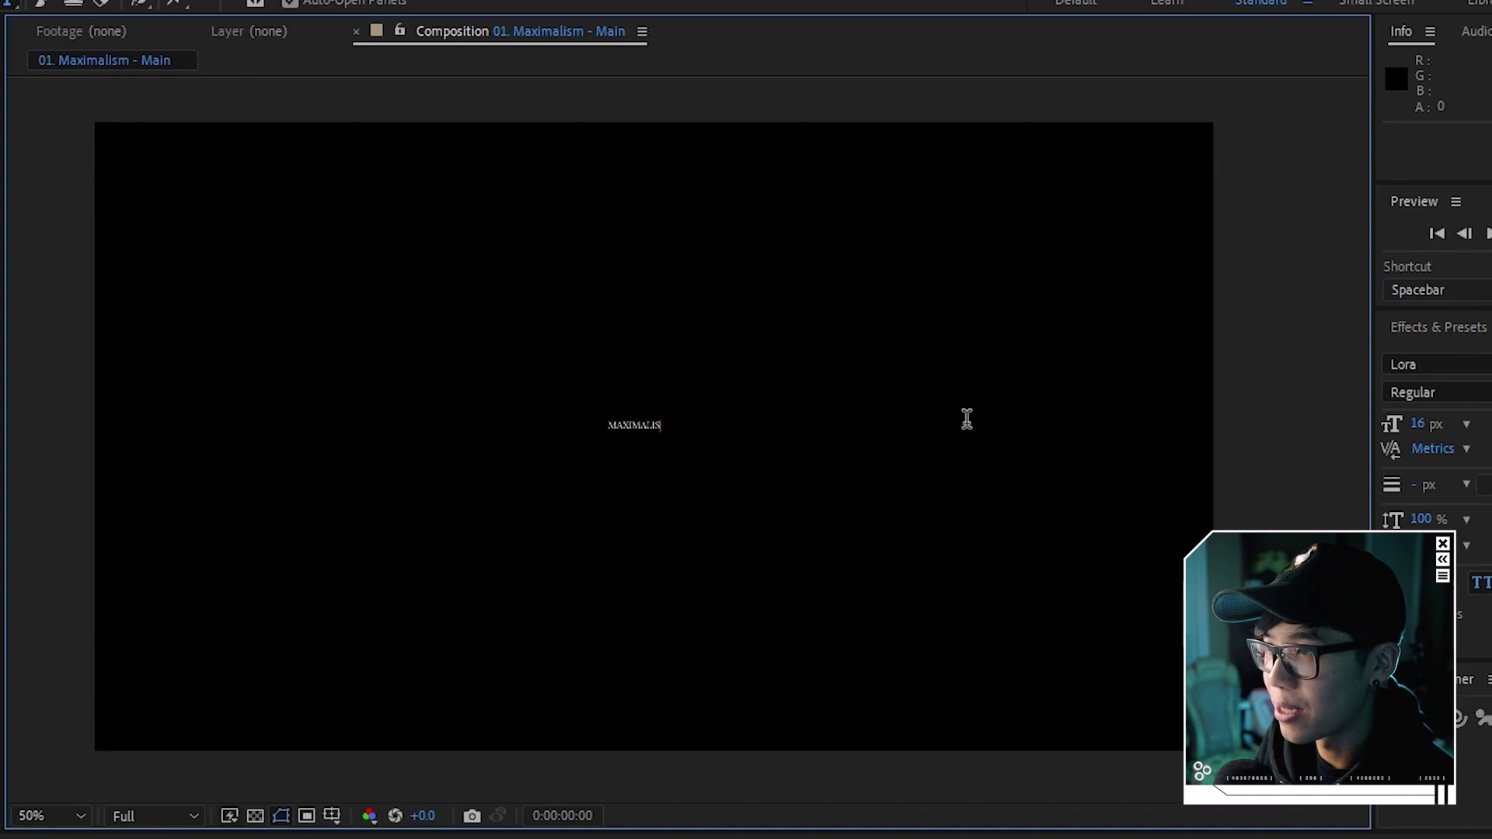
type("M")
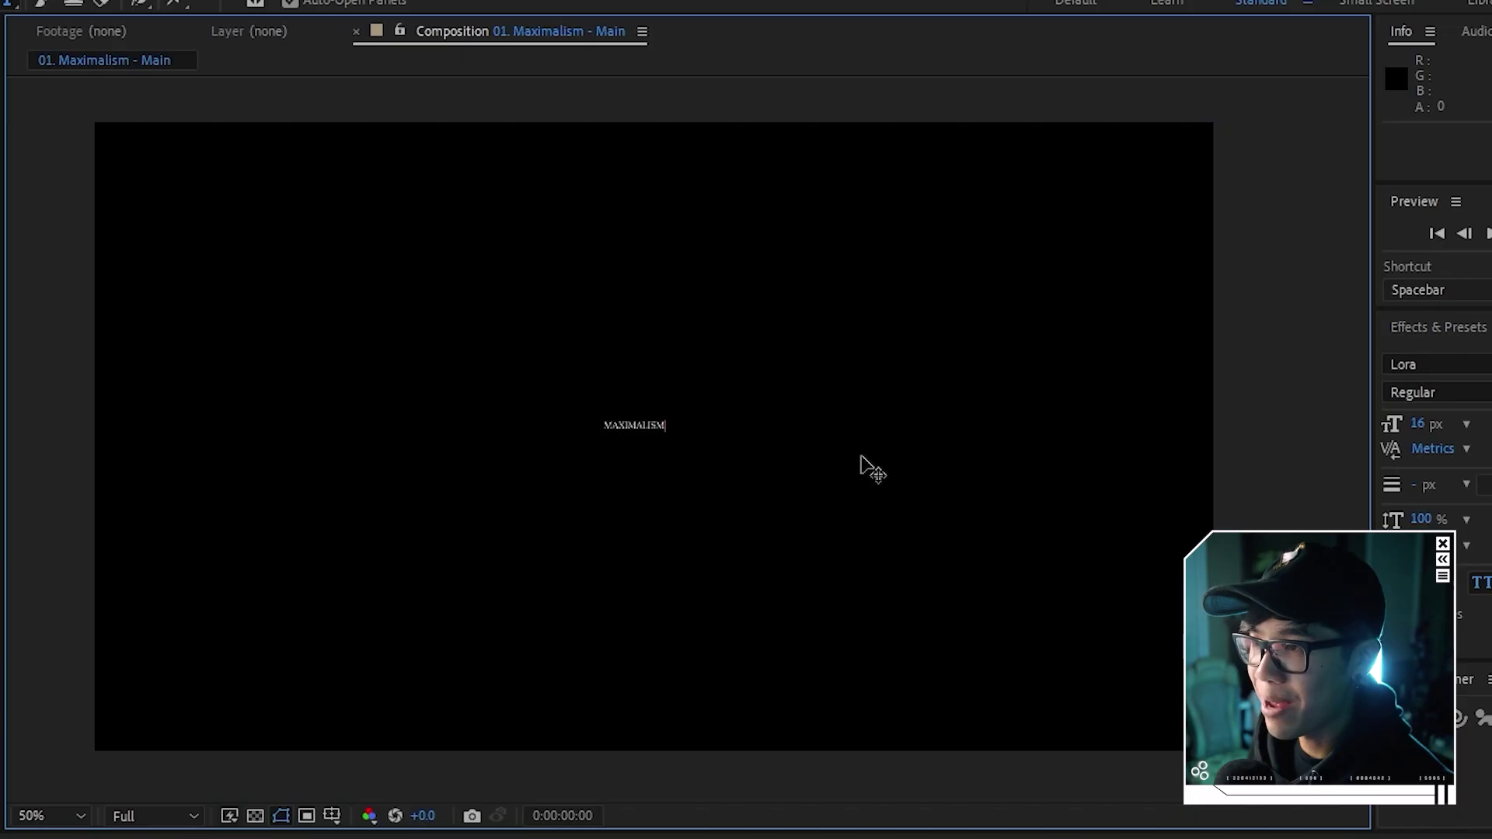
key("ctrl+a")
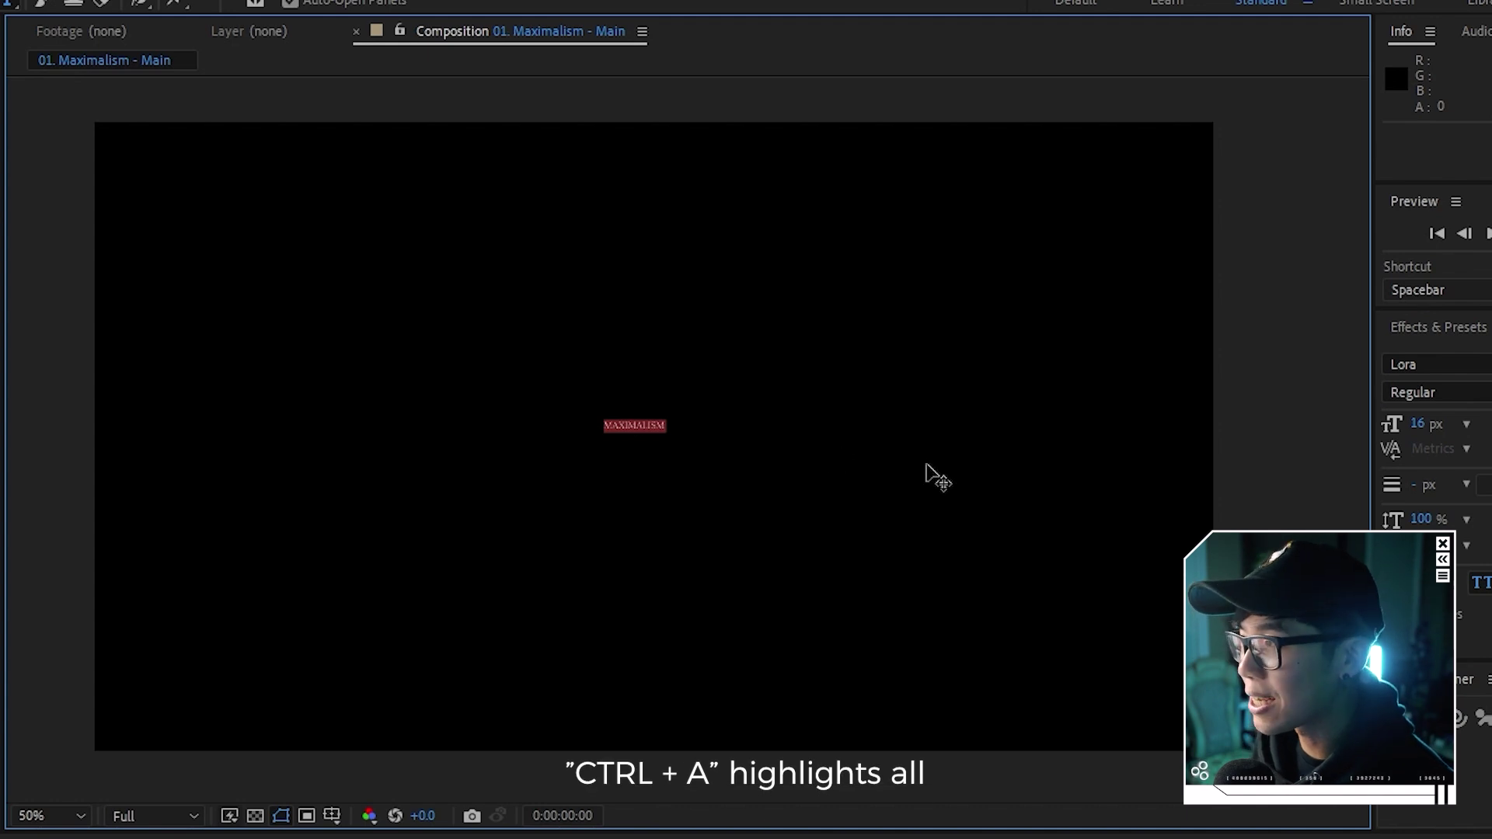
left_click_drag(1427, 430, 1489, 430)
left_click(719, 423)
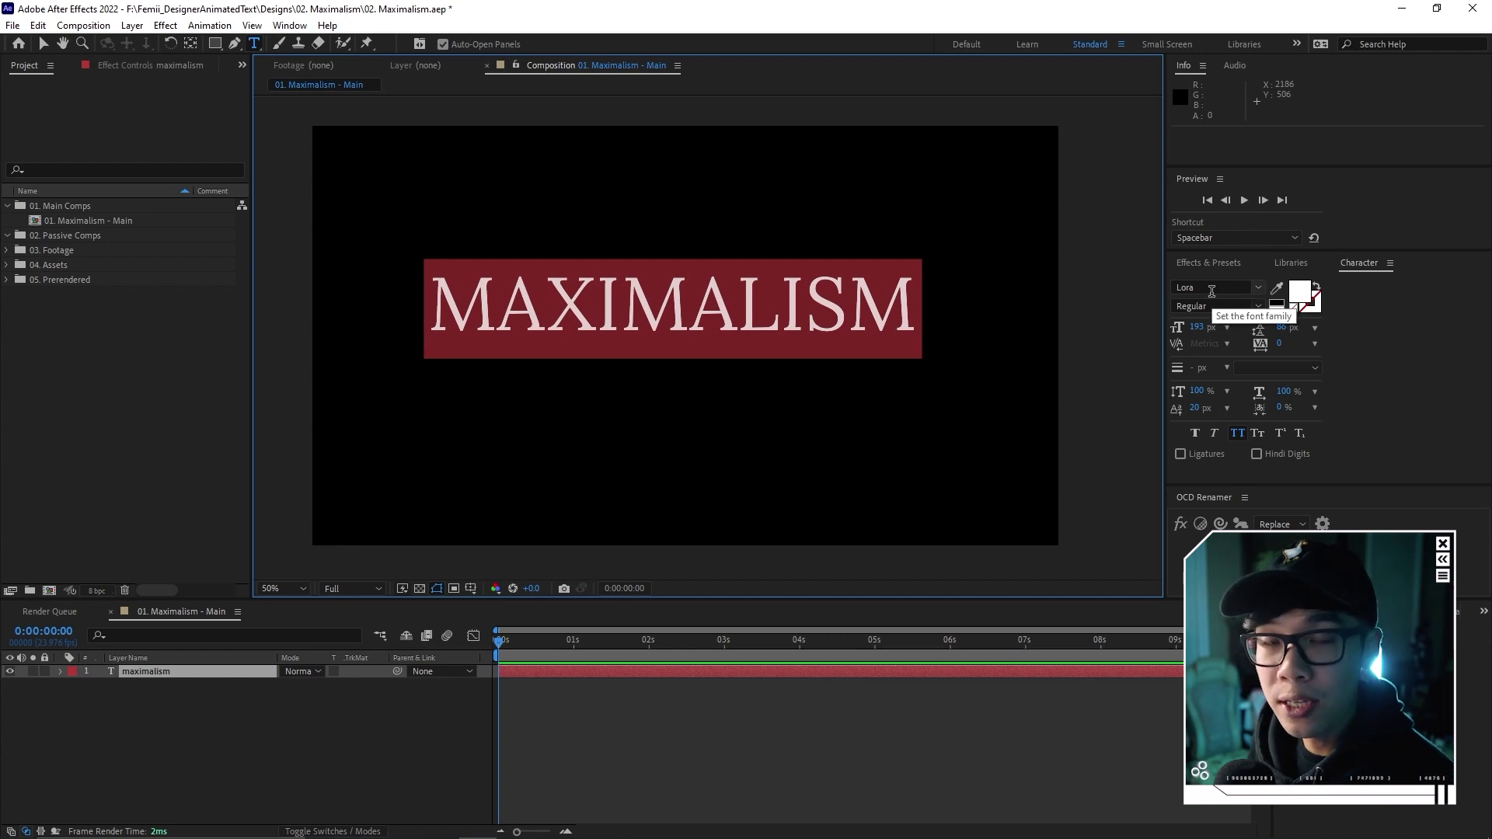
Set MAXIMALISM in Nasalization and centre its anchor point and layer in the composition.
left_click(1211, 290)
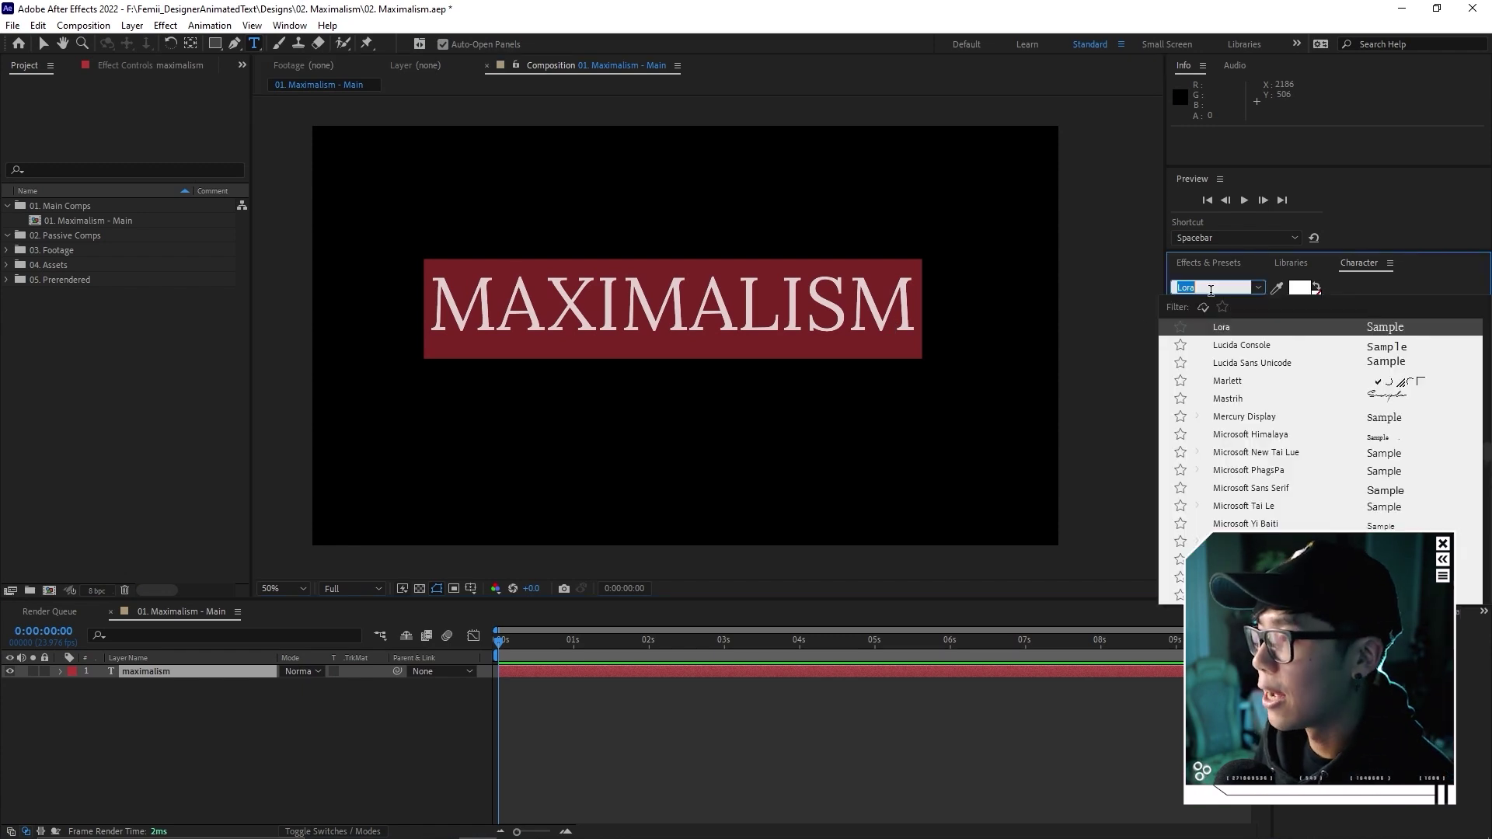
type("nasali")
key("Return")
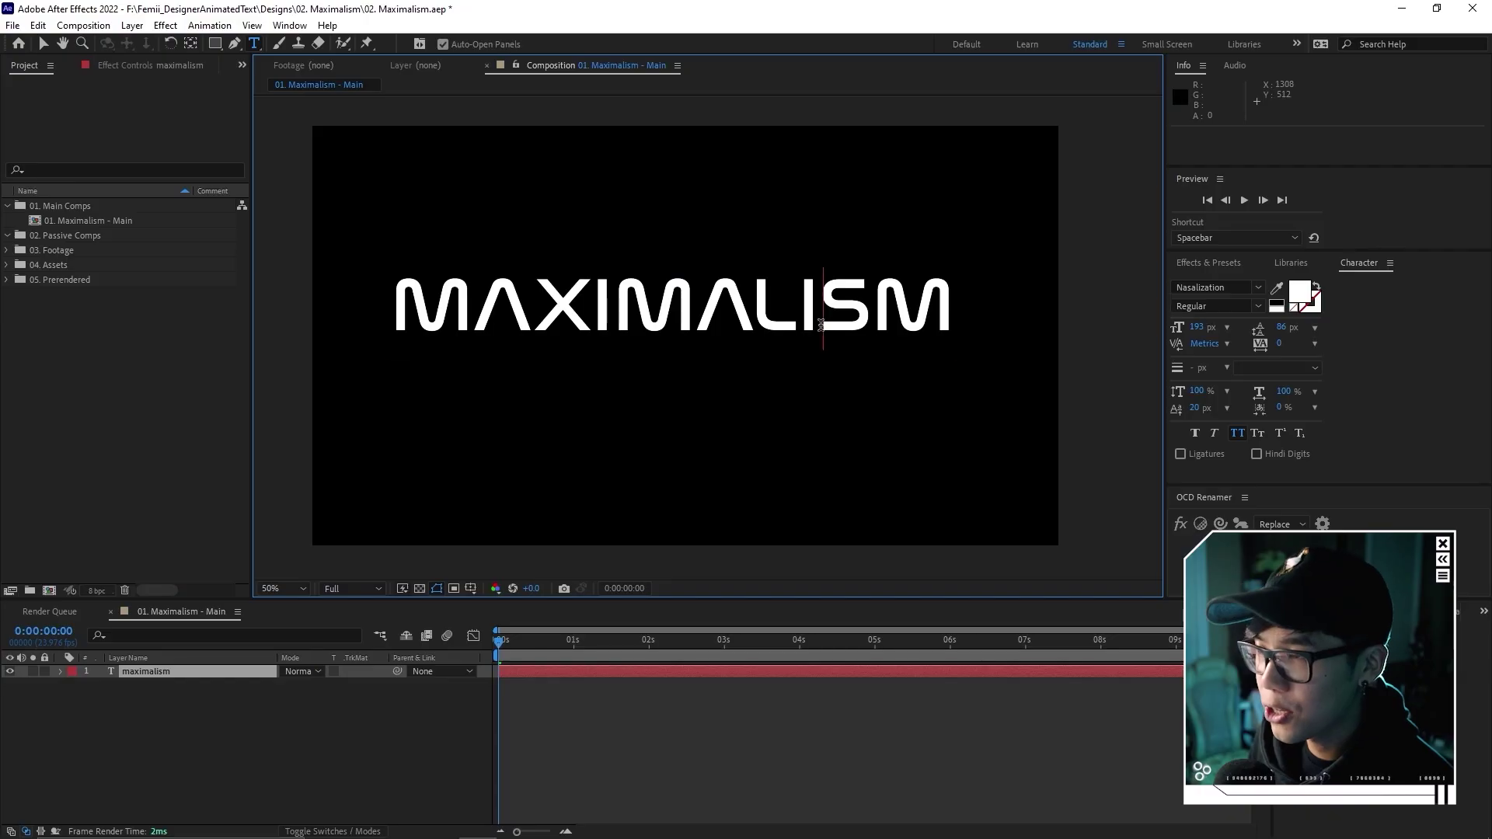
key("ctrl+a")
key("ctrl+alt+Home")
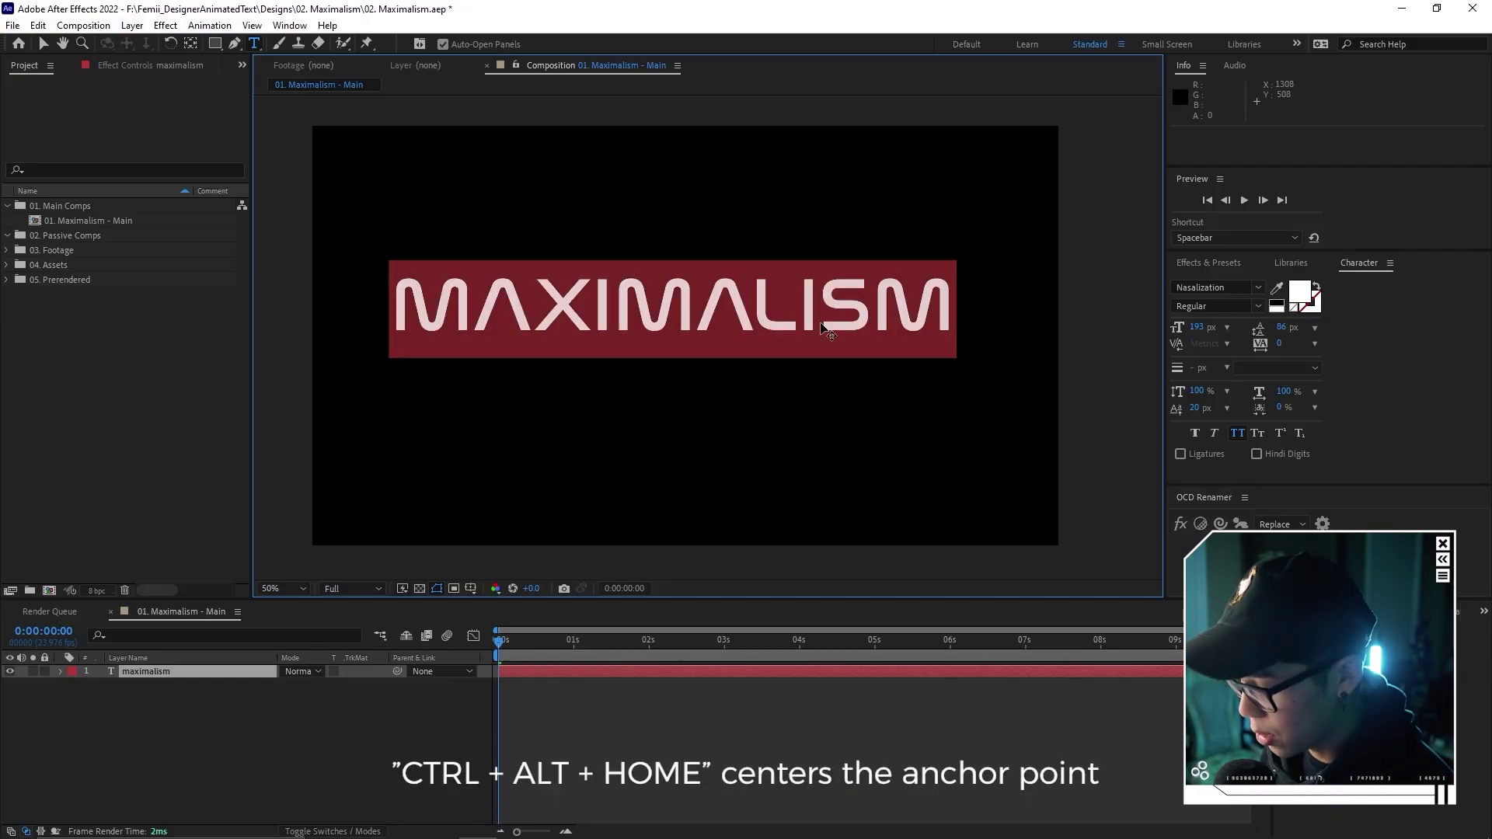
key("ctrl+alt+Home")
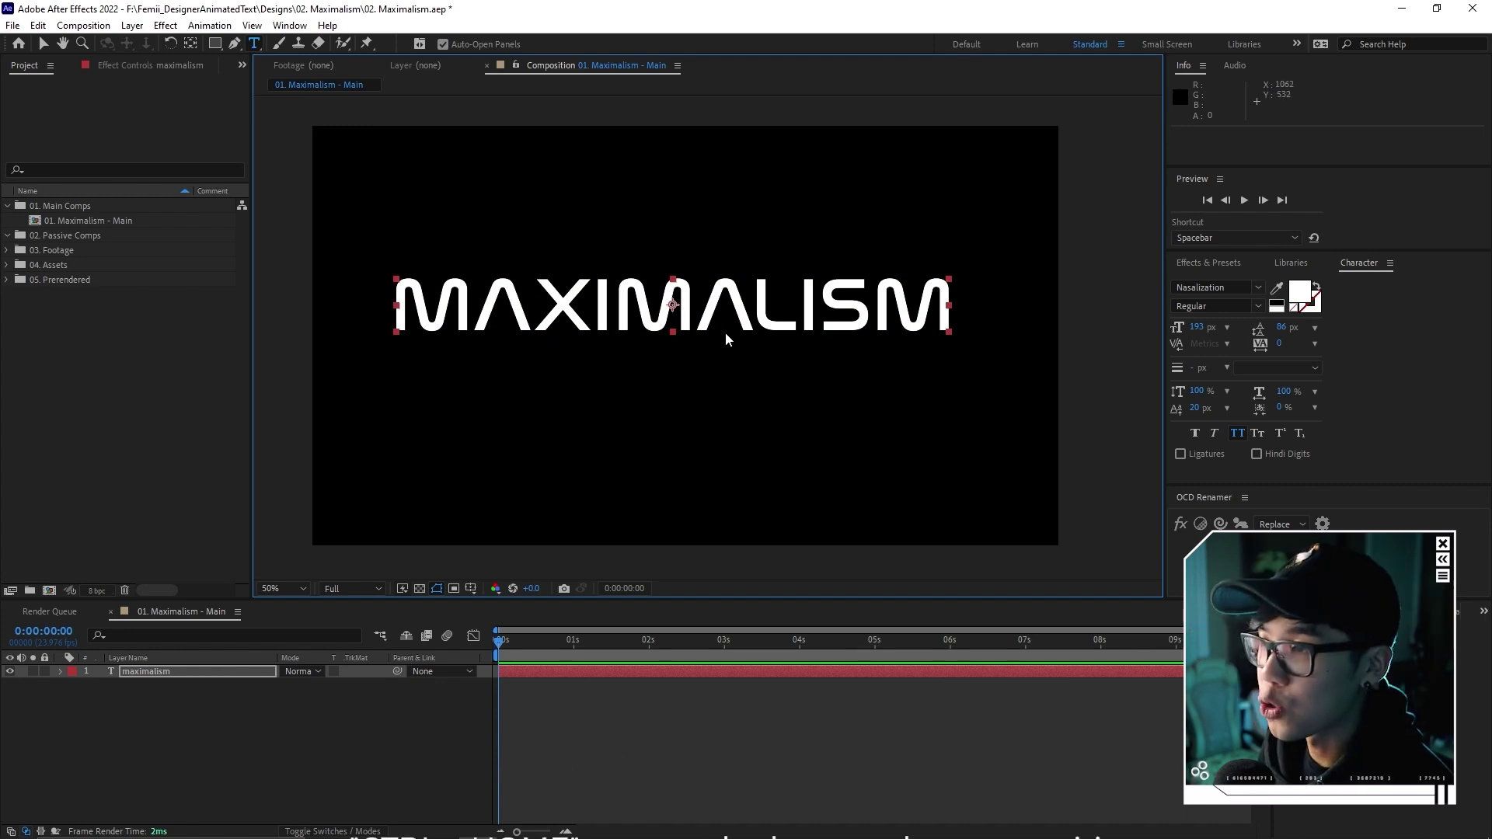
key("ctrl+Home")
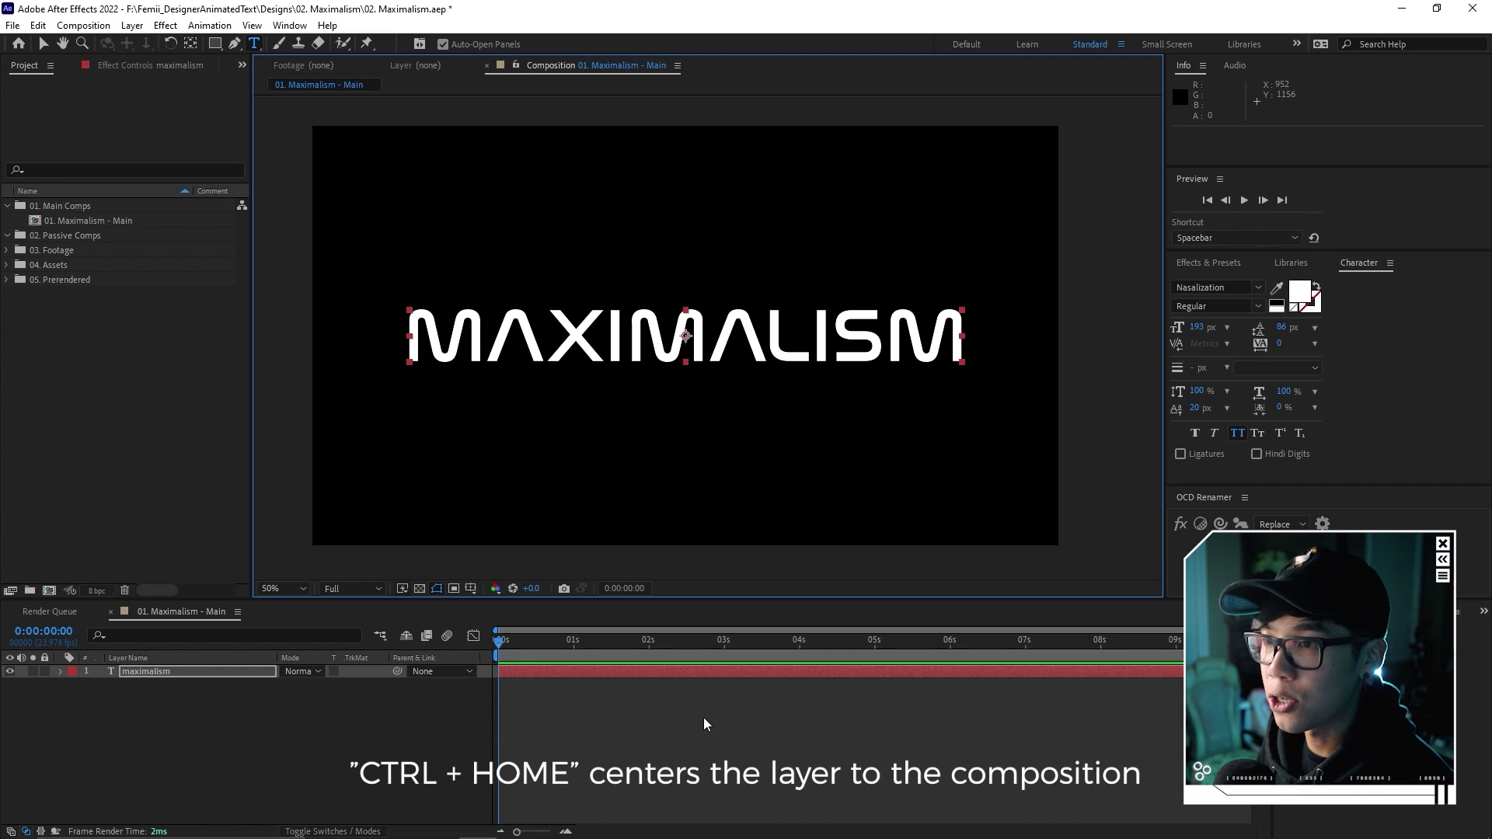
Reduce the text size to 187 px, deselect the layer, and save the project.
key("v")
left_click_drag(1197, 327, 1194, 330)
left_click(780, 355)
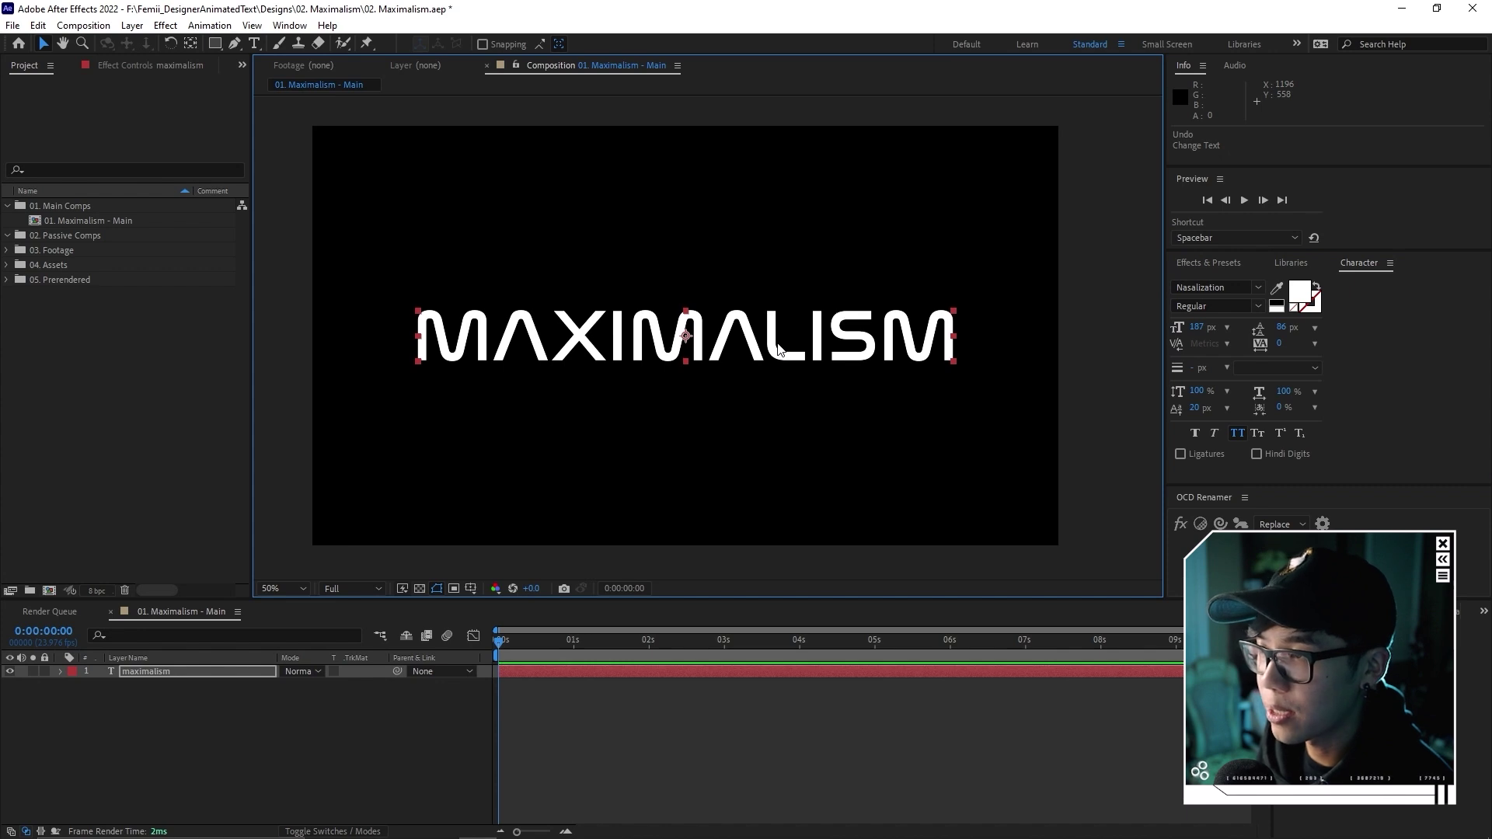
left_click(667, 744)
key("ctrl+s")
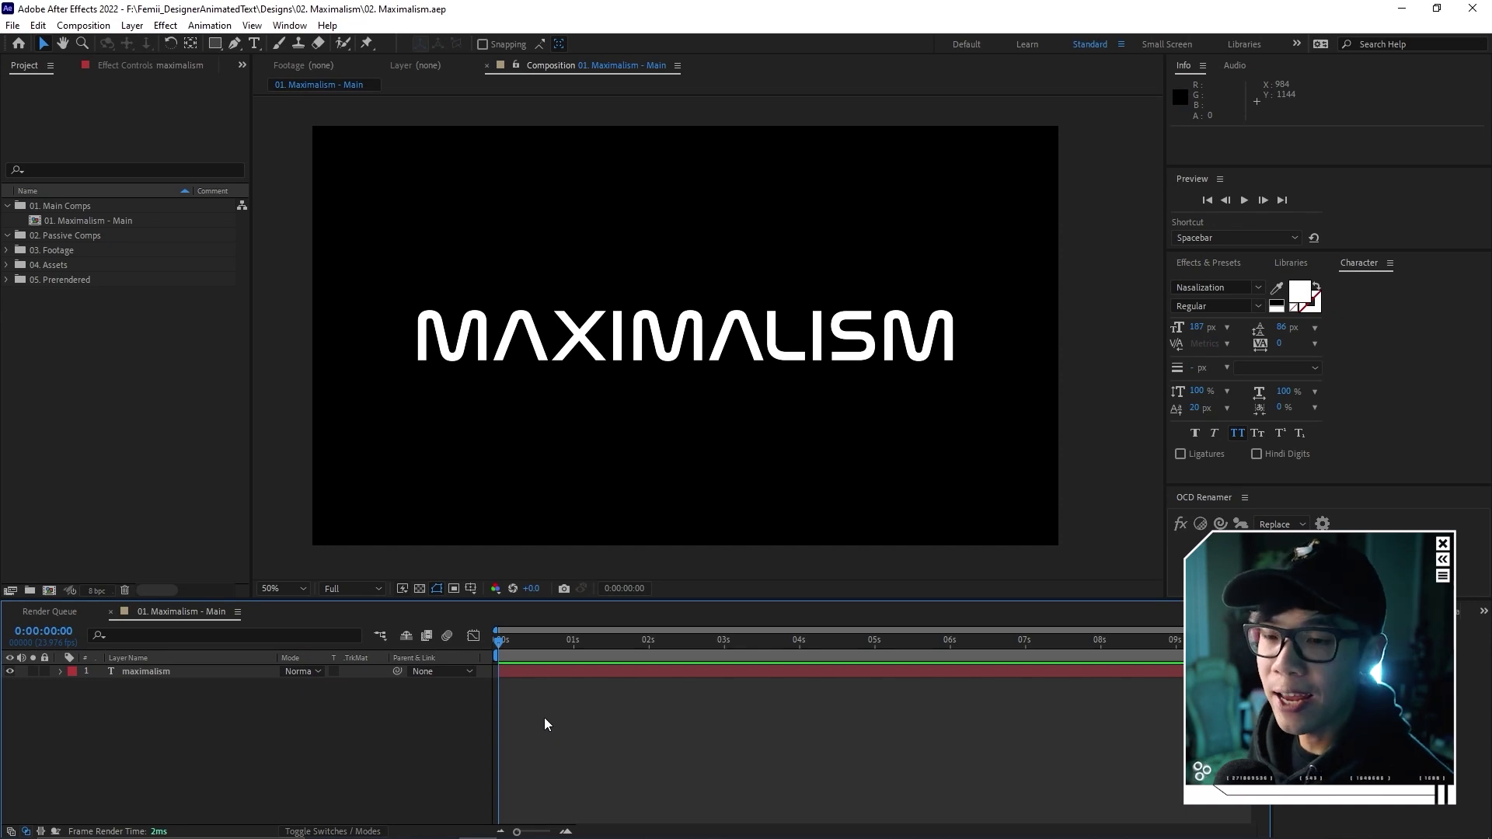
left_click(60, 671)
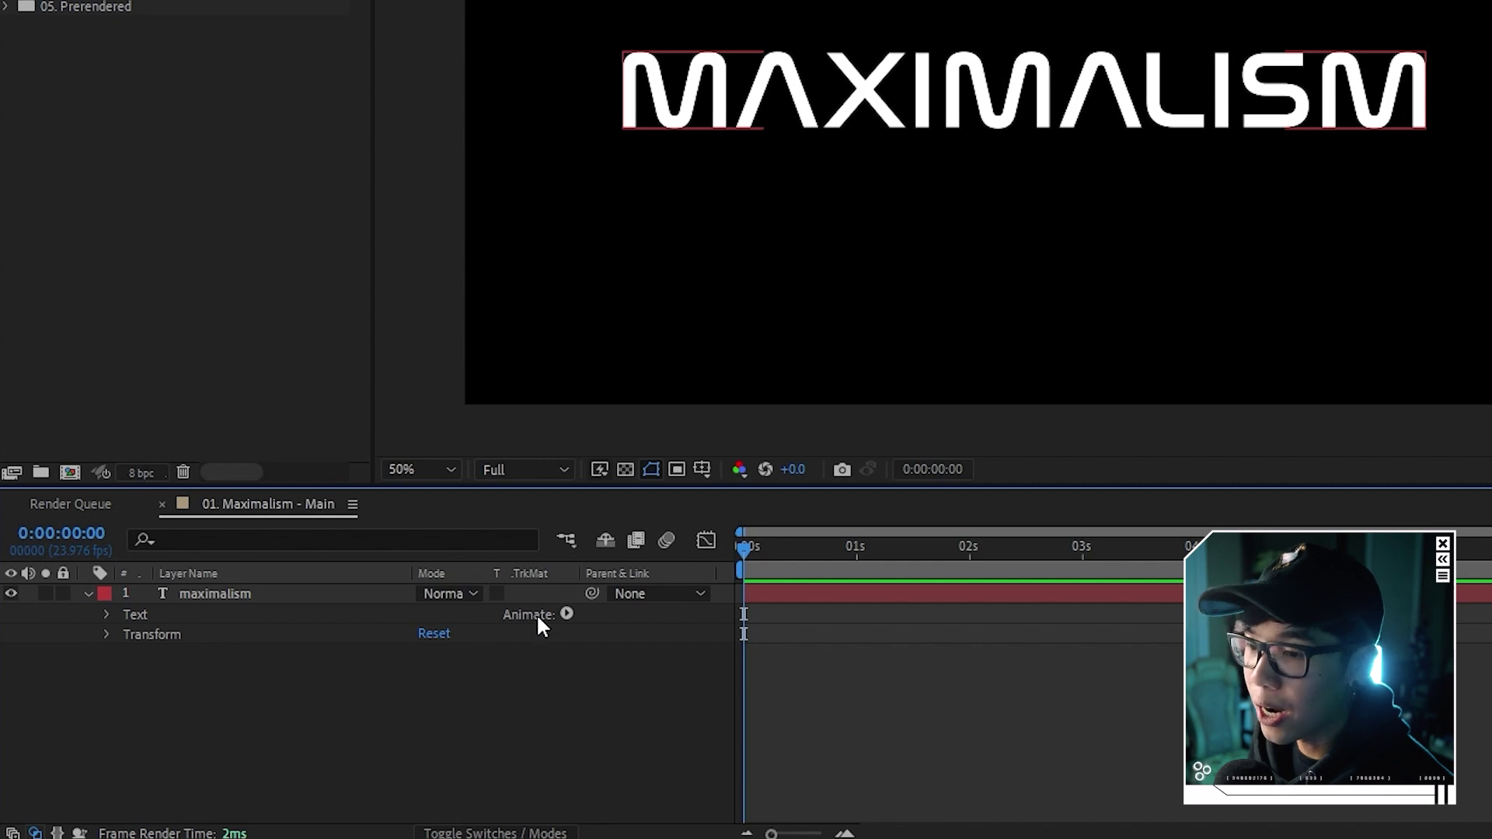
Add an Opacity text animator set to 0% and expand its Range Selector 1.
left_click(567, 614)
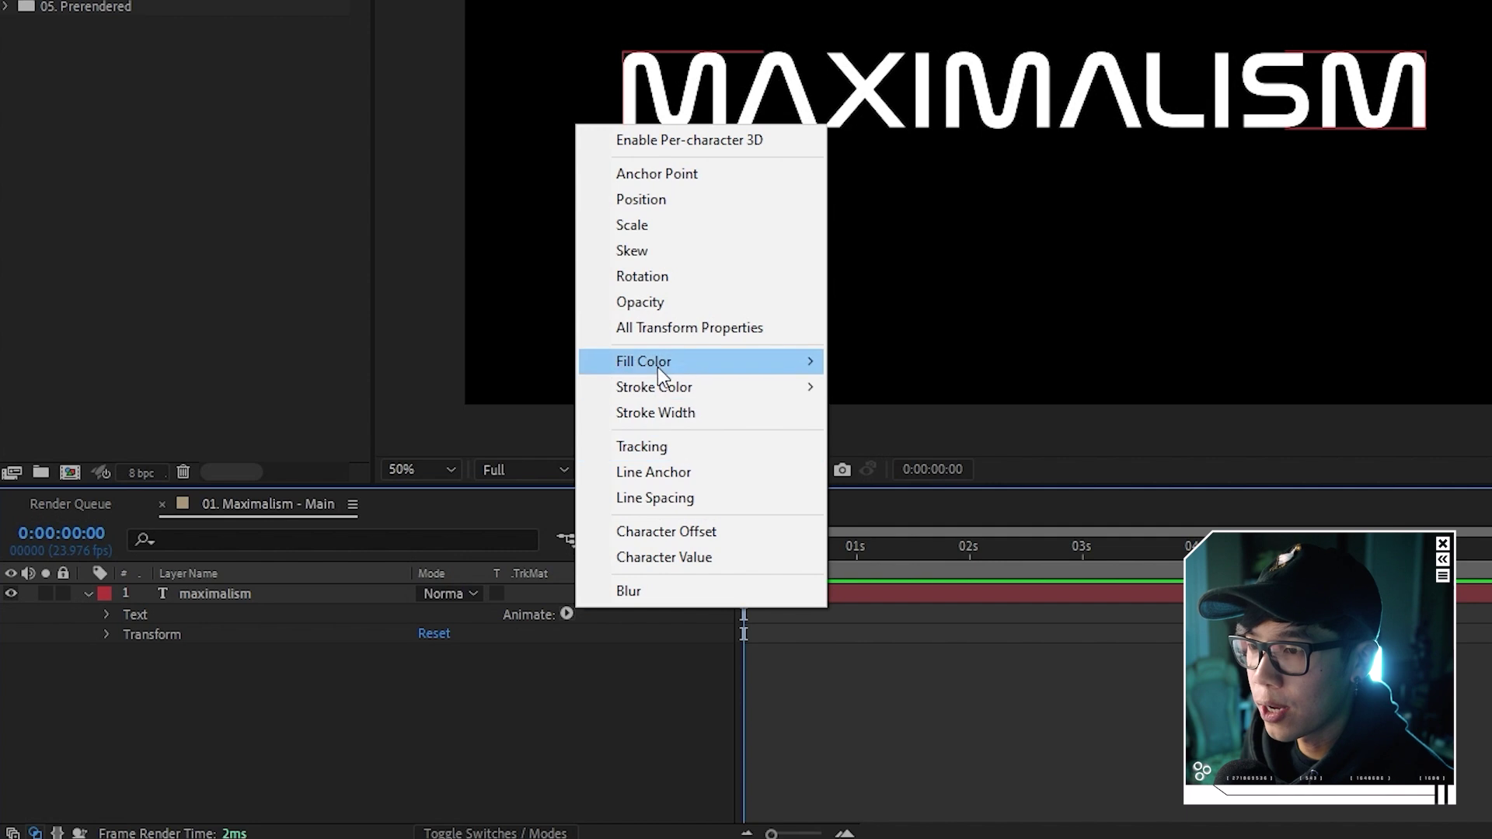
left_click(665, 304)
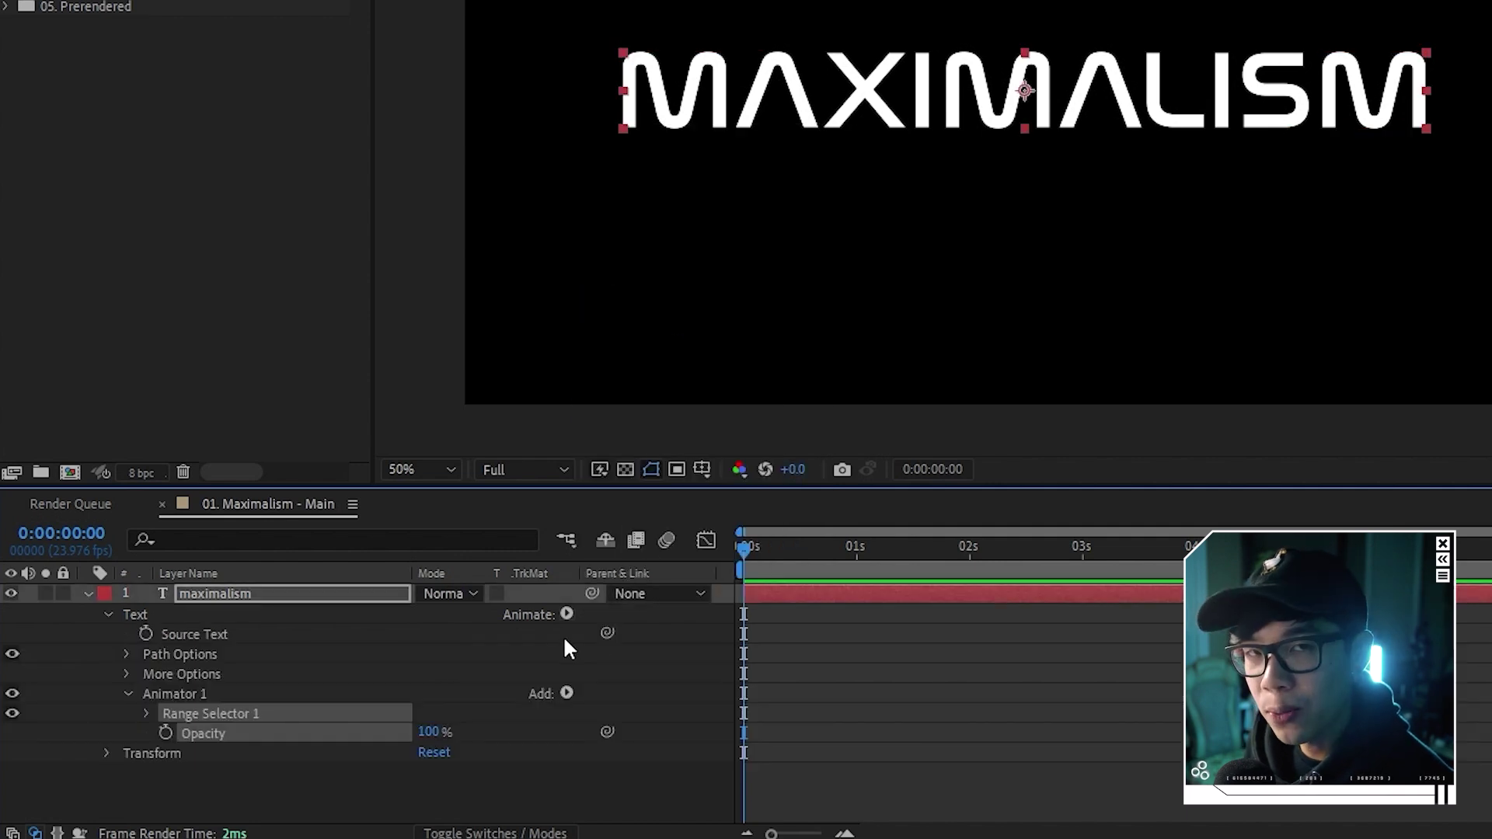
left_click(415, 774)
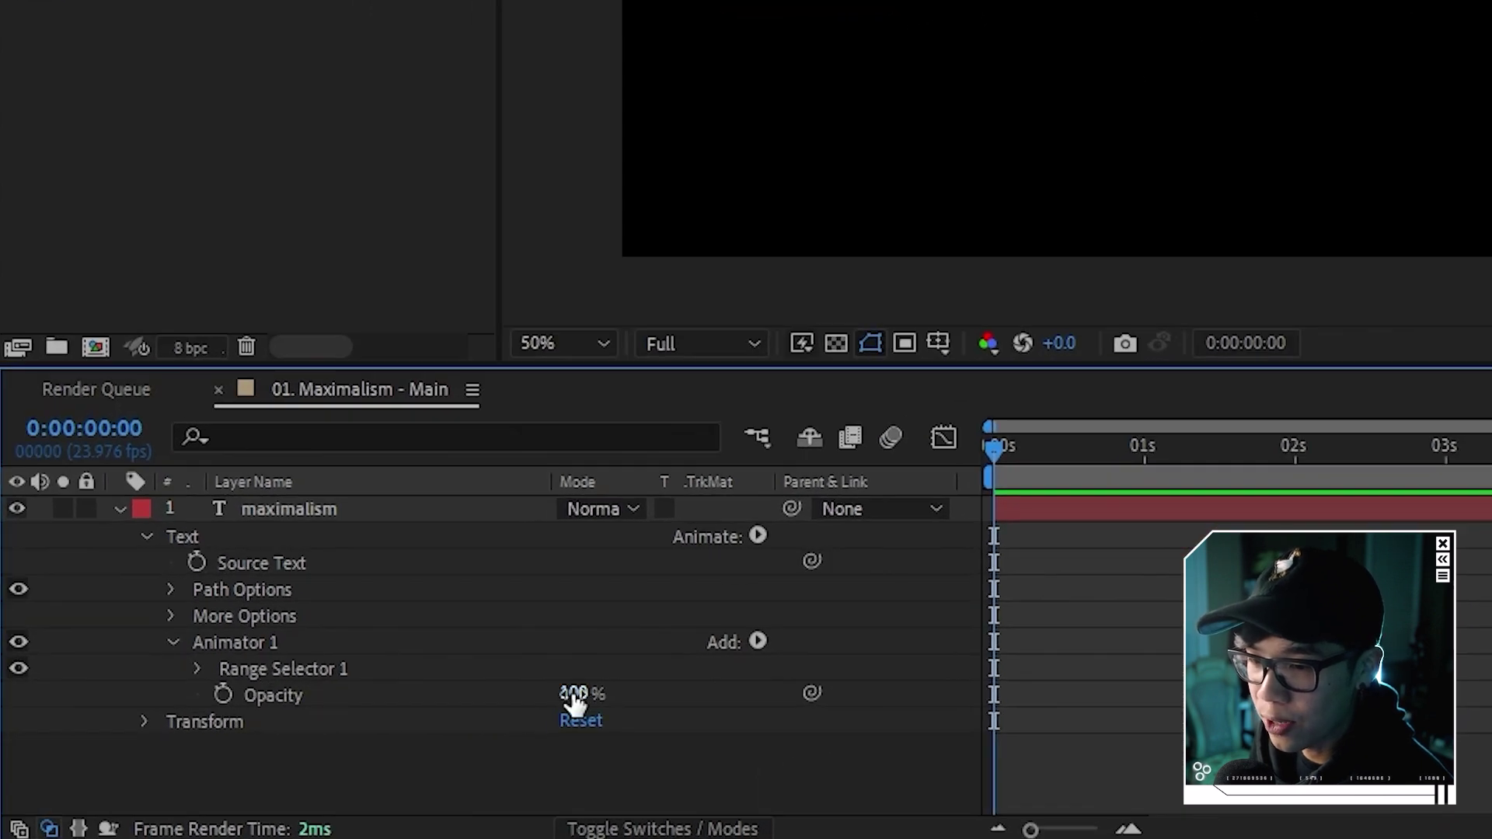
left_click_drag(574, 700, 333, 706)
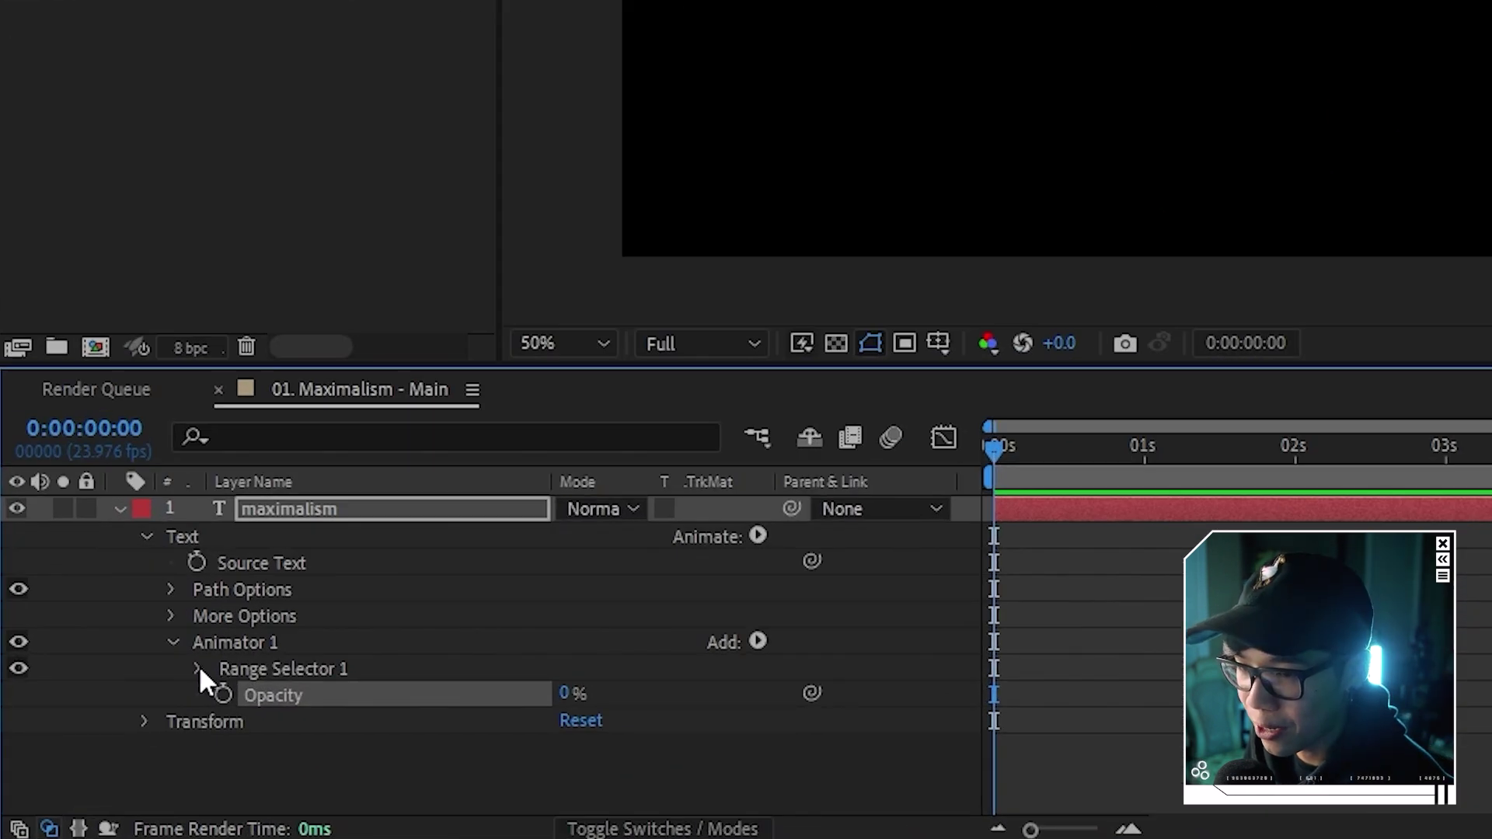
left_click(198, 669)
scroll(326, 650, "down", 1)
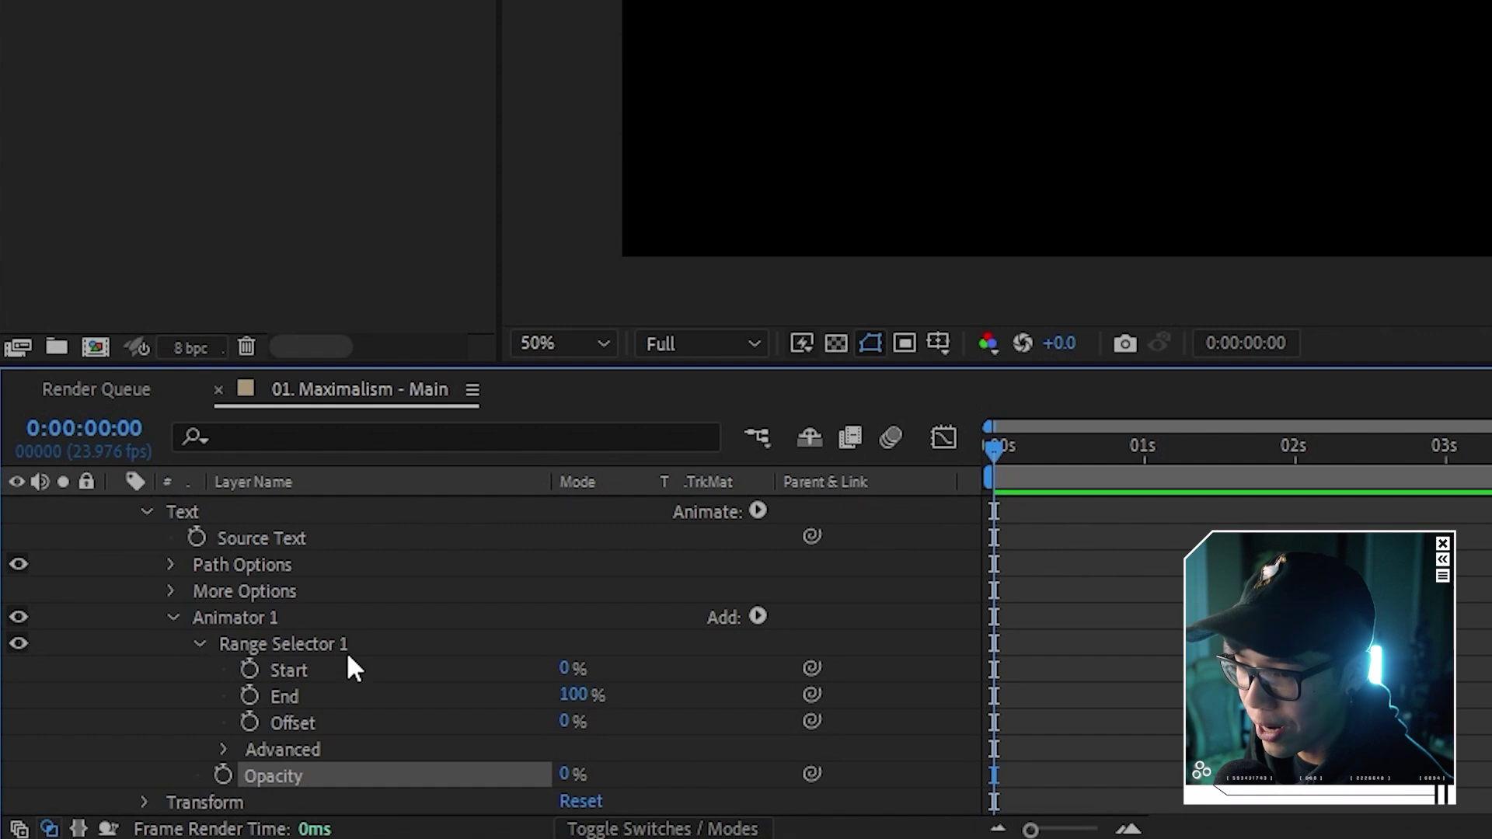
left_click(296, 642)
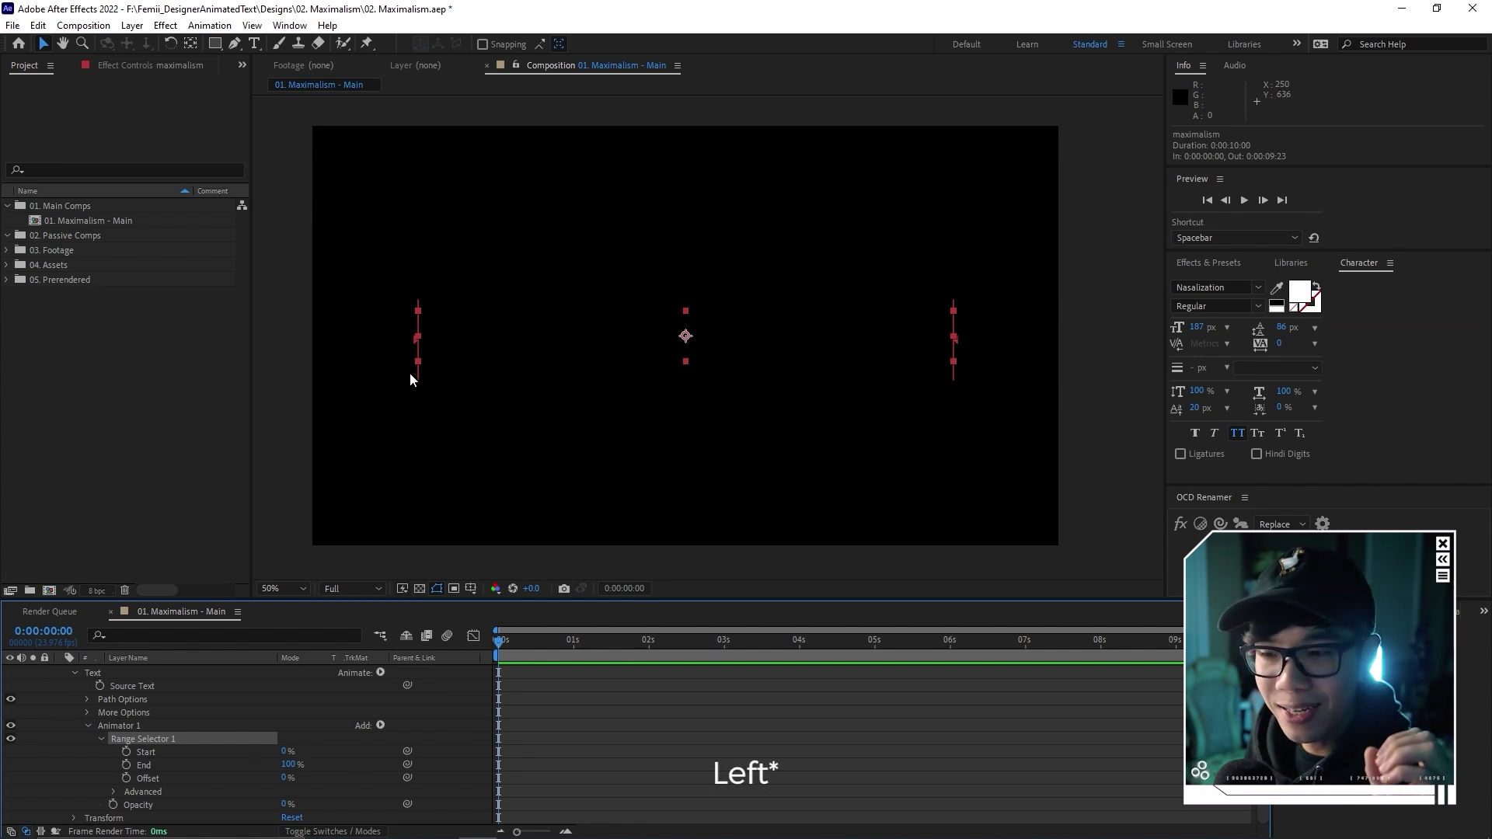
Keyframe Range Selector Start at 0% at 0 s and 100% at 1 s, then preview.
left_click_drag(287, 751, 373, 750)
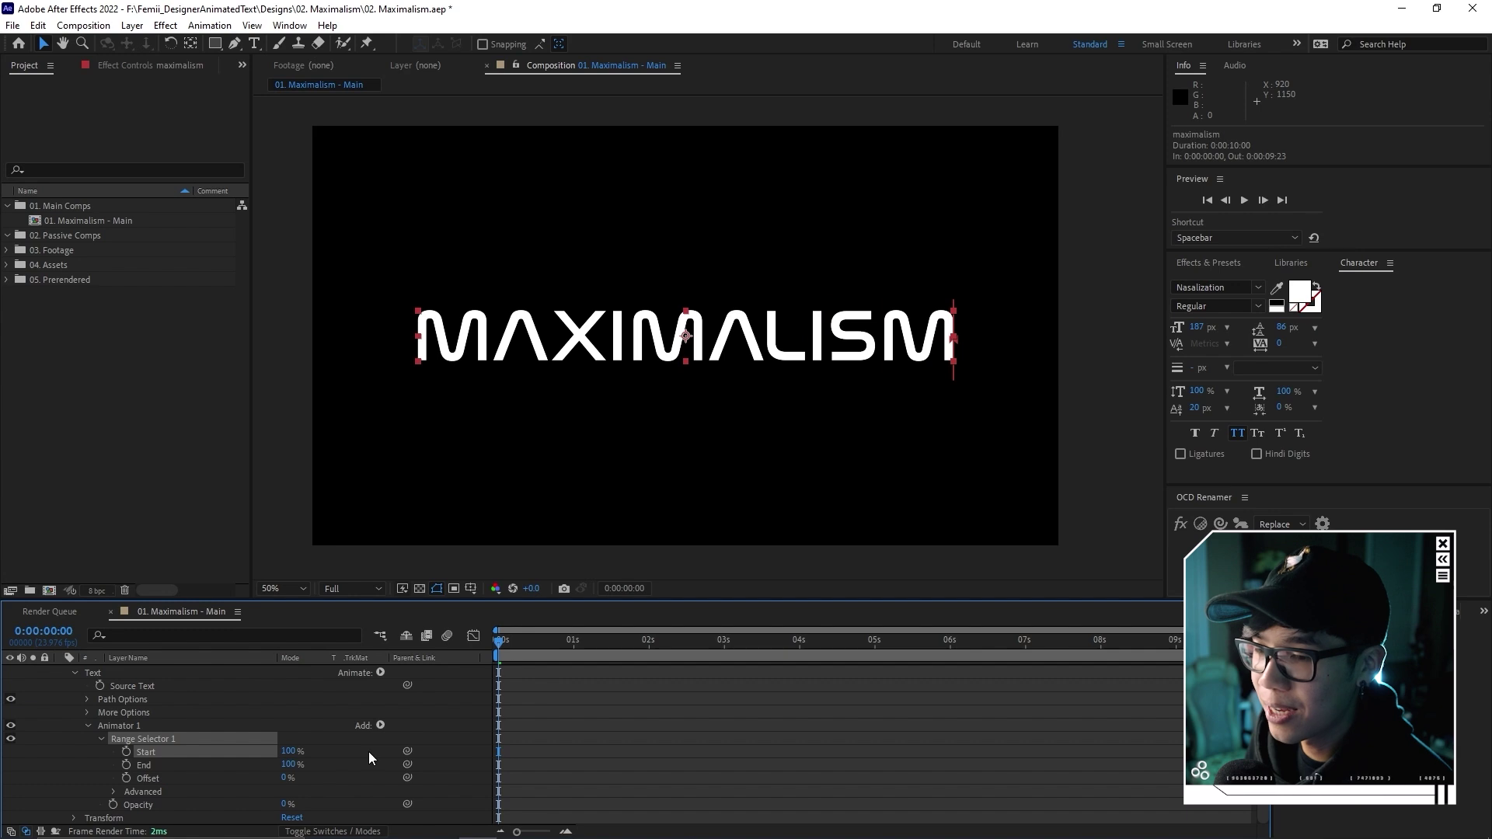
left_click(557, 723)
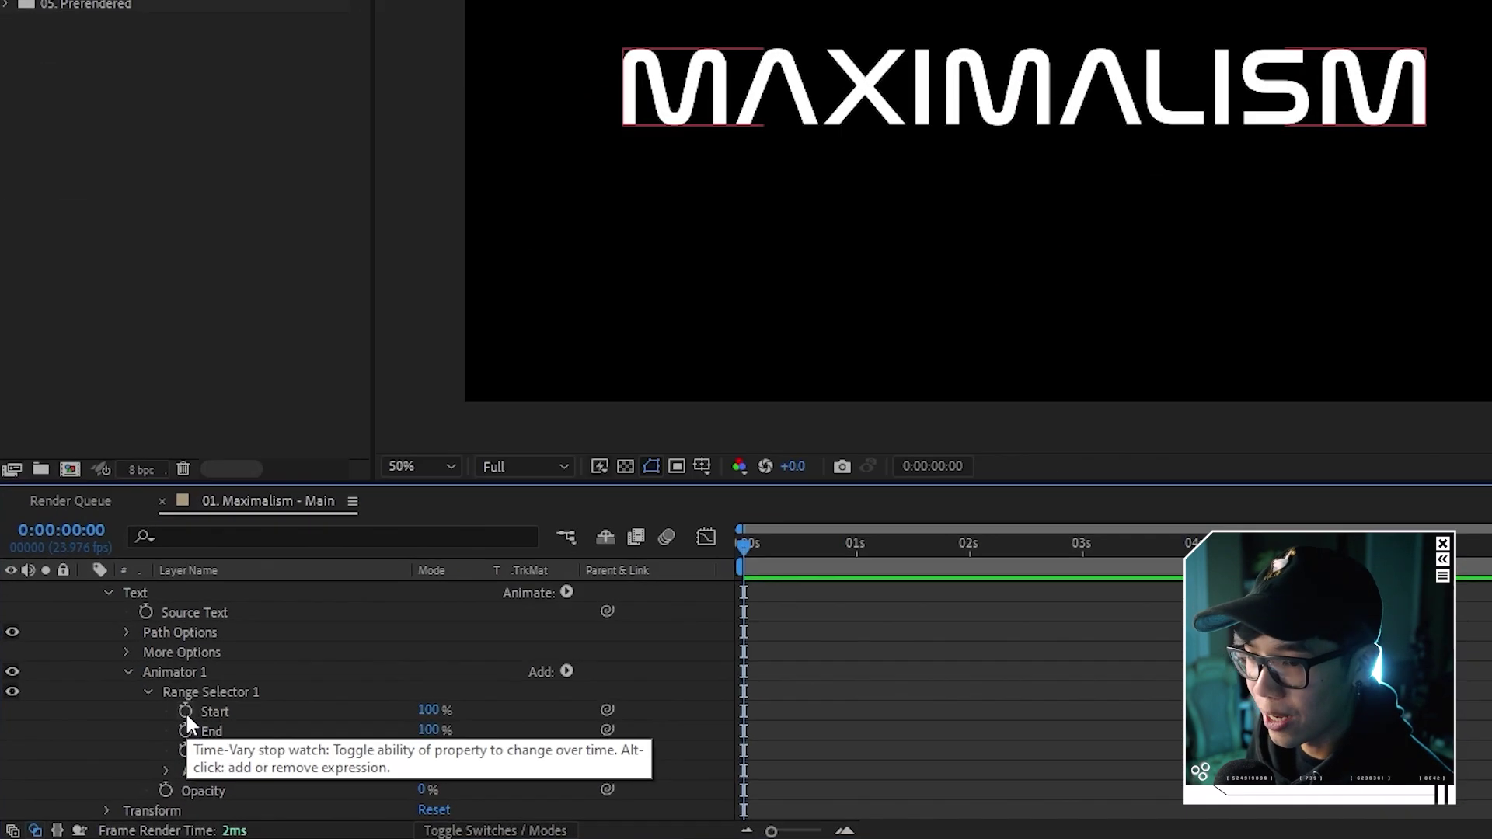
left_click(126, 752)
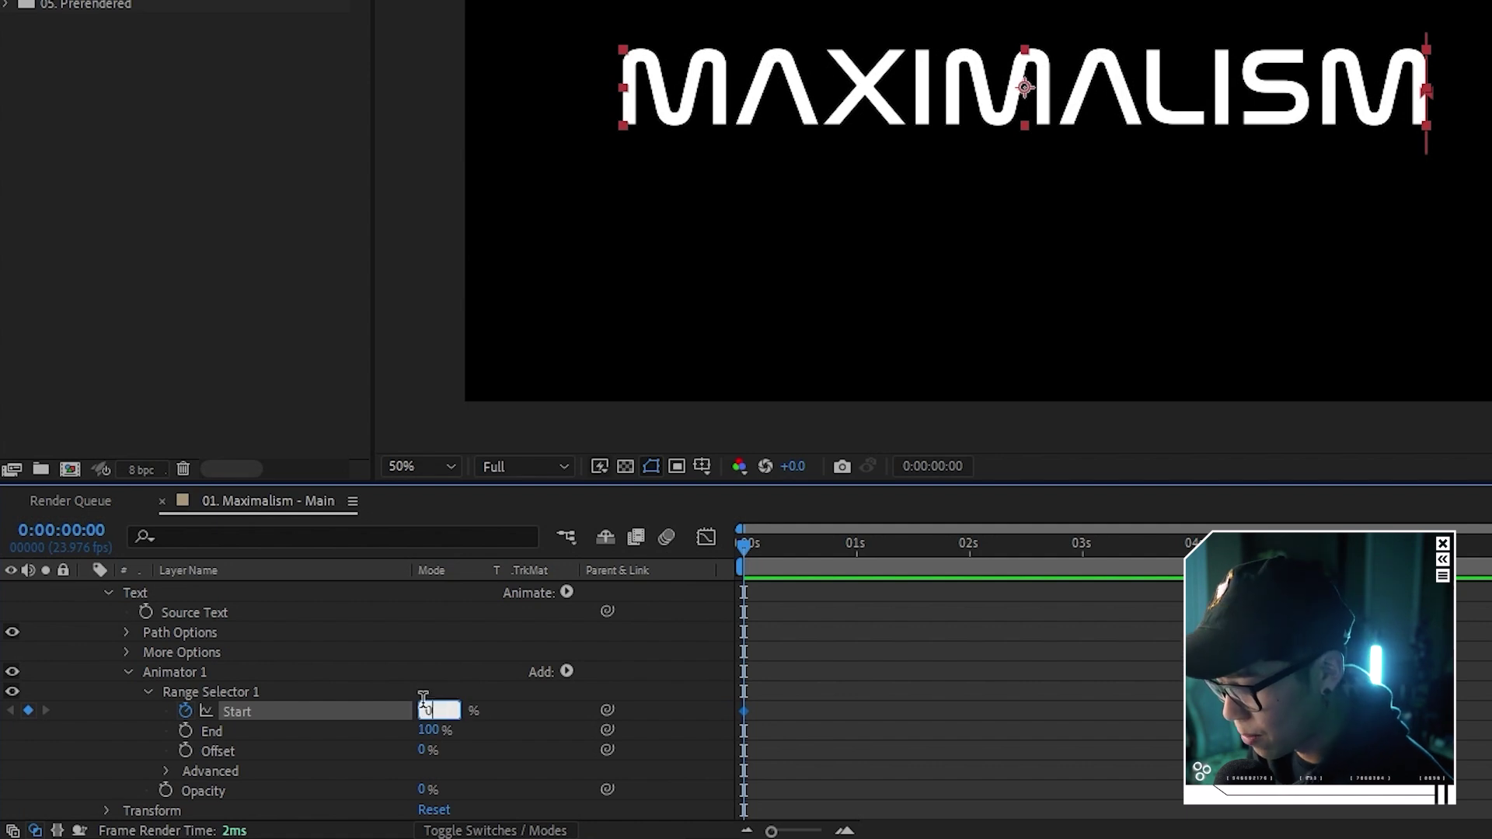
type("0")
key("Return")
left_click_drag(816, 556, 856, 544)
left_click_drag(422, 713, 505, 713)
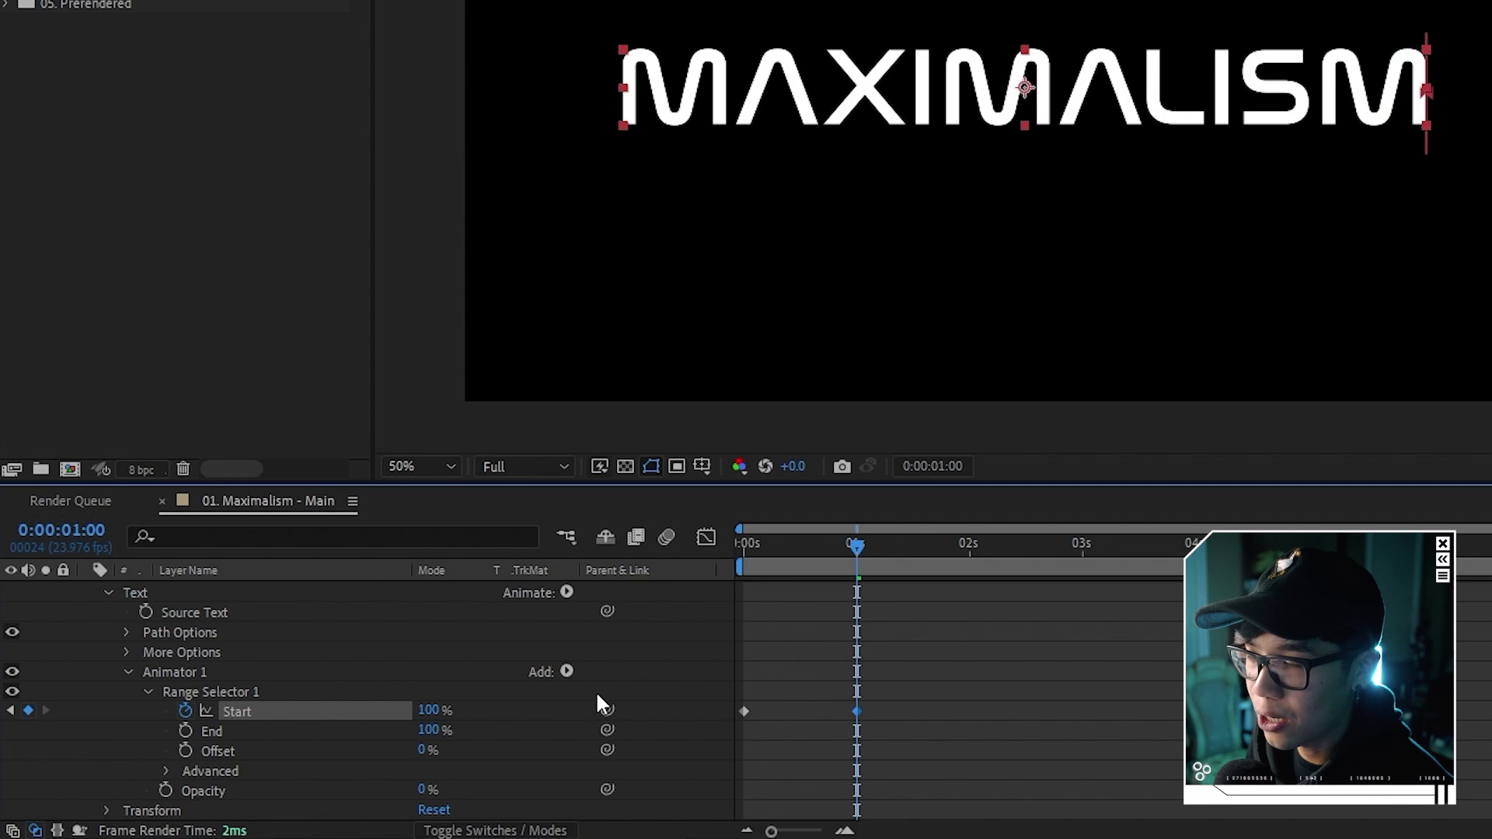
key("Home")
key("space")
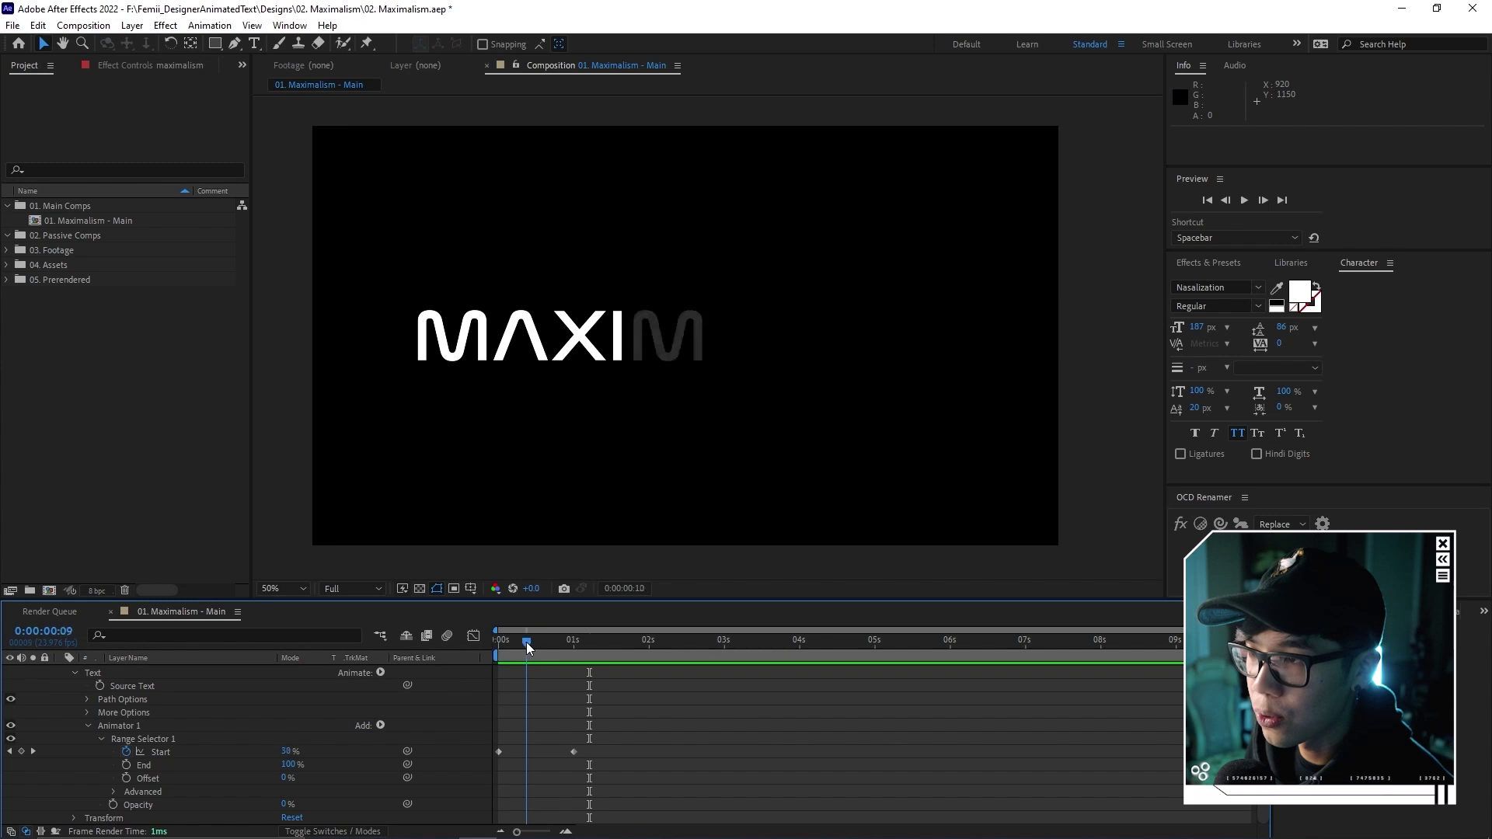
Keyframe Range Selector End at 20% at frame 12 and 100% at one second.
left_click_drag(525, 642, 490, 649)
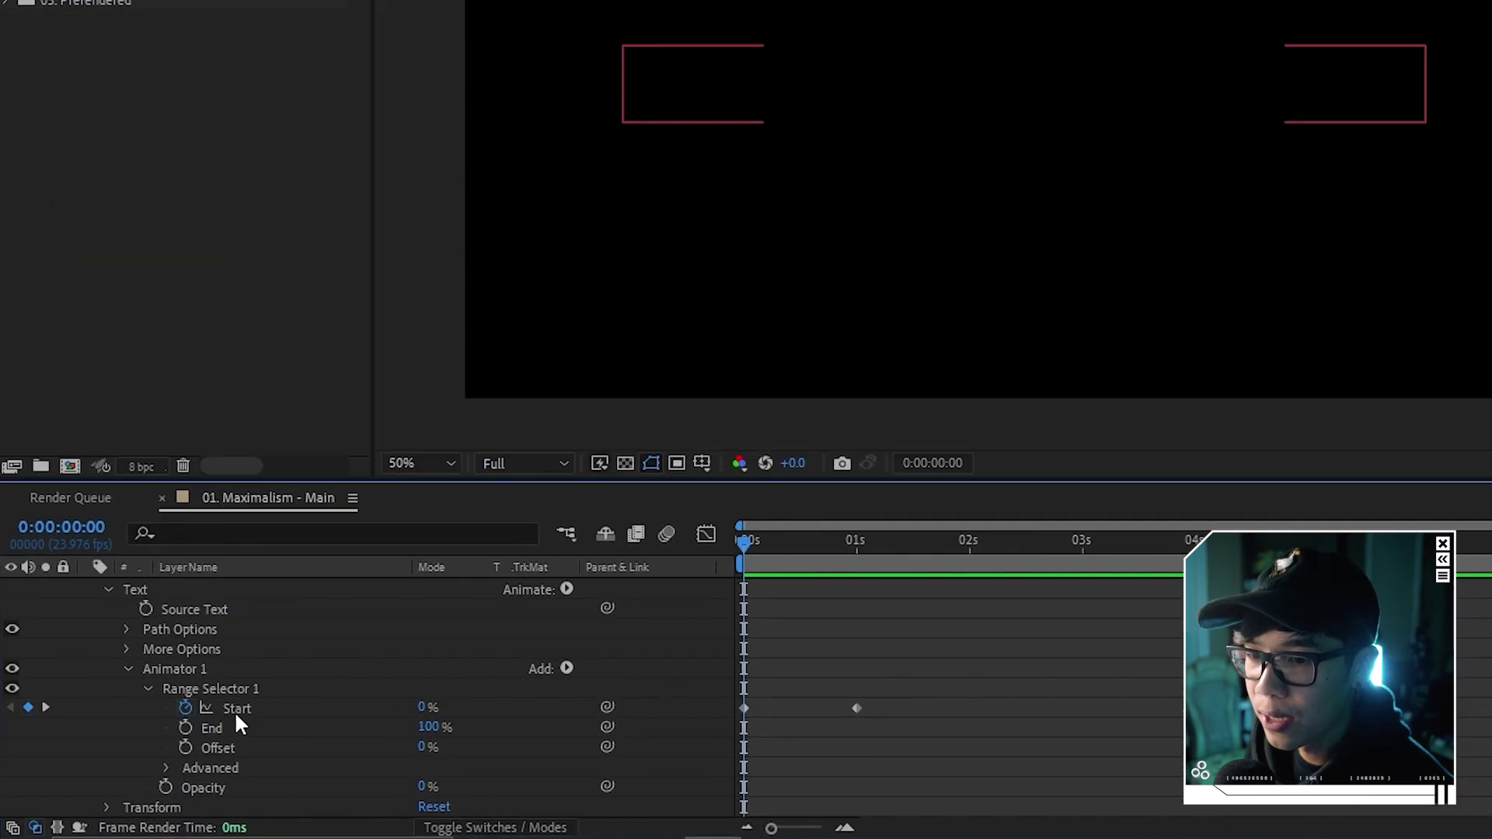
left_click(187, 726)
left_click_drag(746, 545, 799, 545)
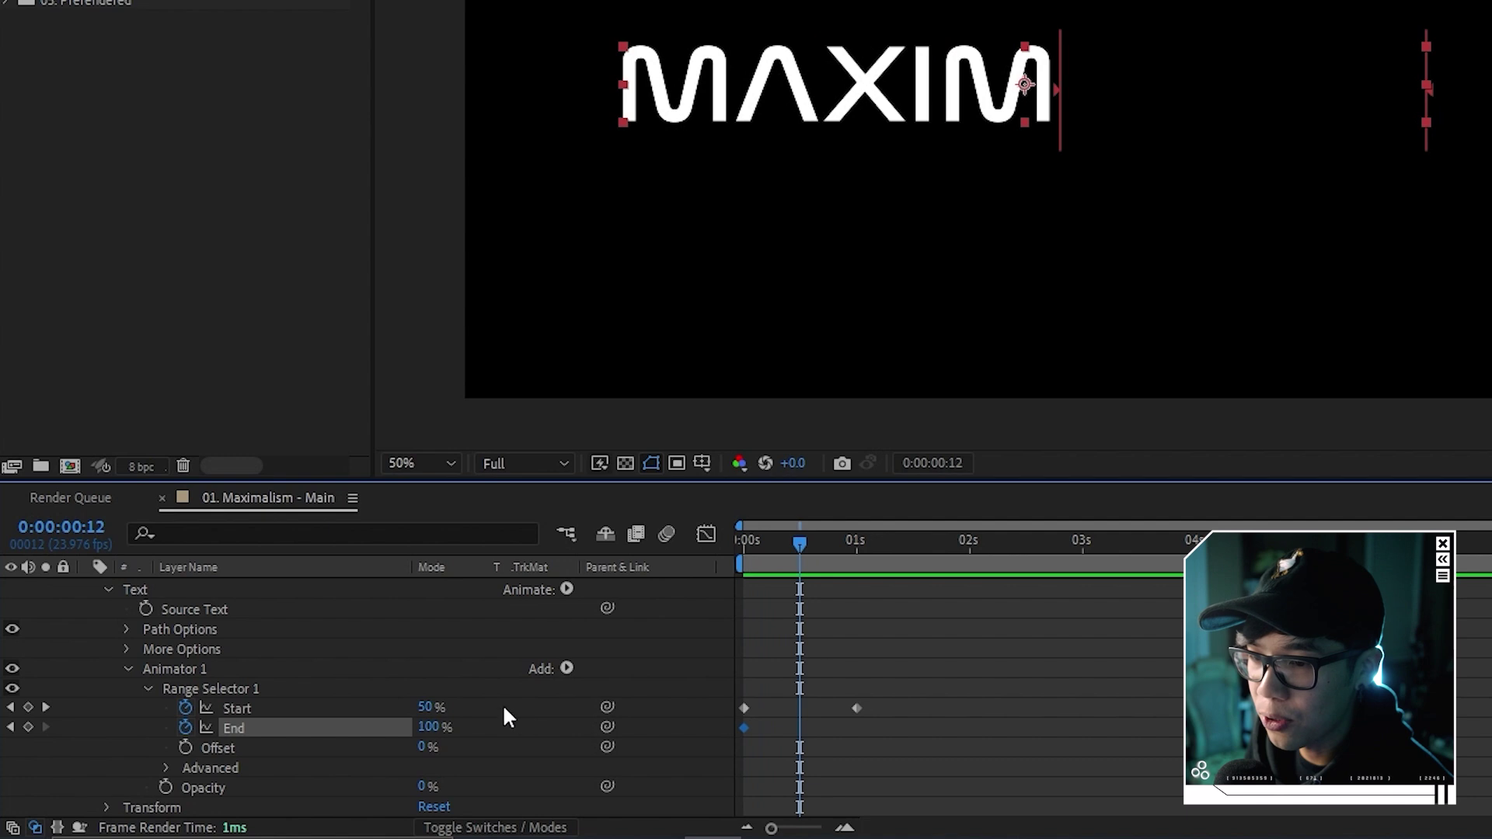
type("20")
key("Return")
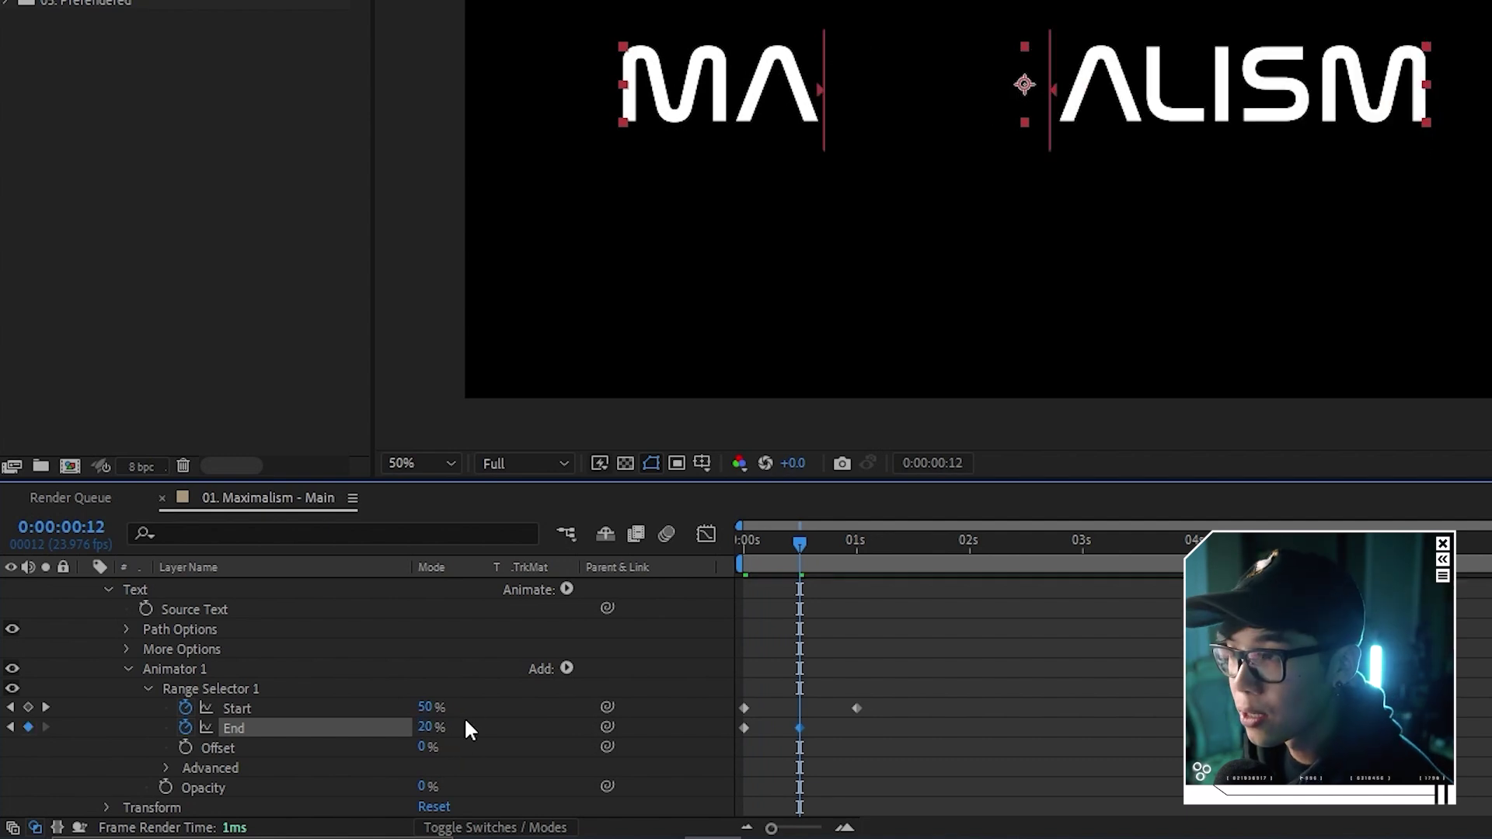
left_click_drag(806, 544, 853, 544)
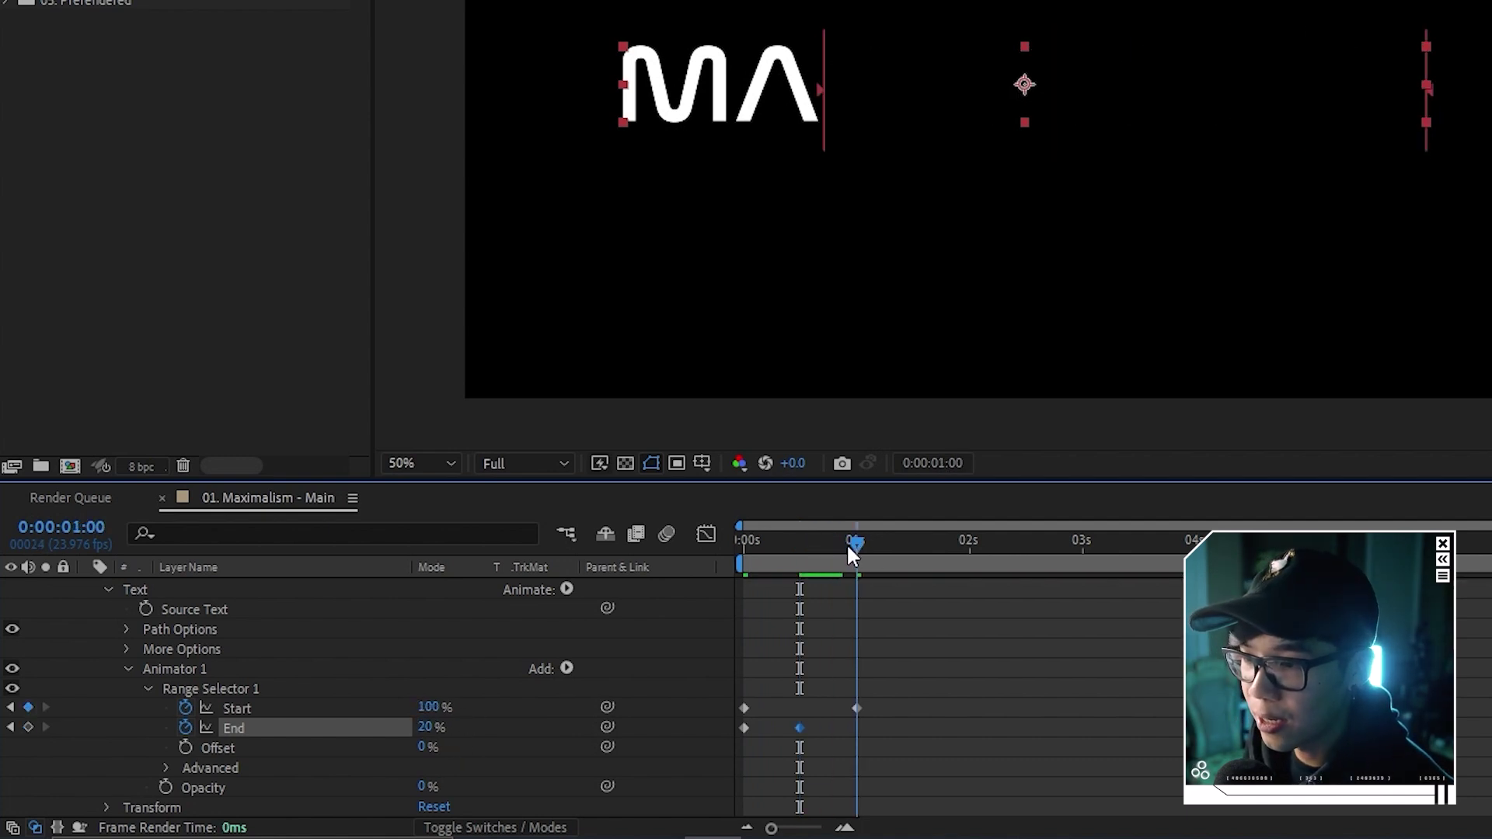
type("100")
key("Return")
Preview and scrub the animation to check the gap at half a second.
key("space")
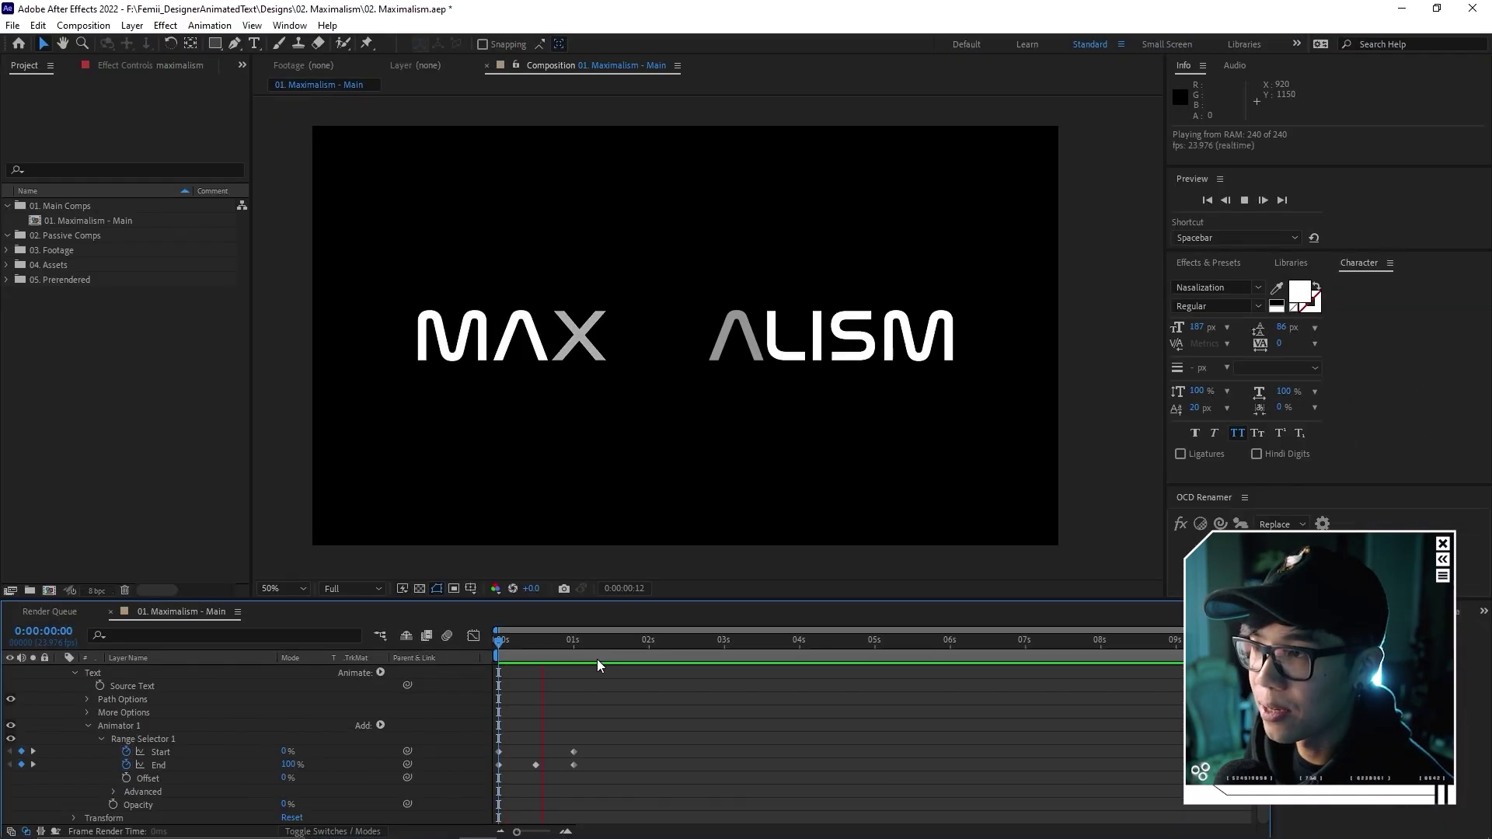
left_click_drag(548, 647, 507, 654)
key("Home")
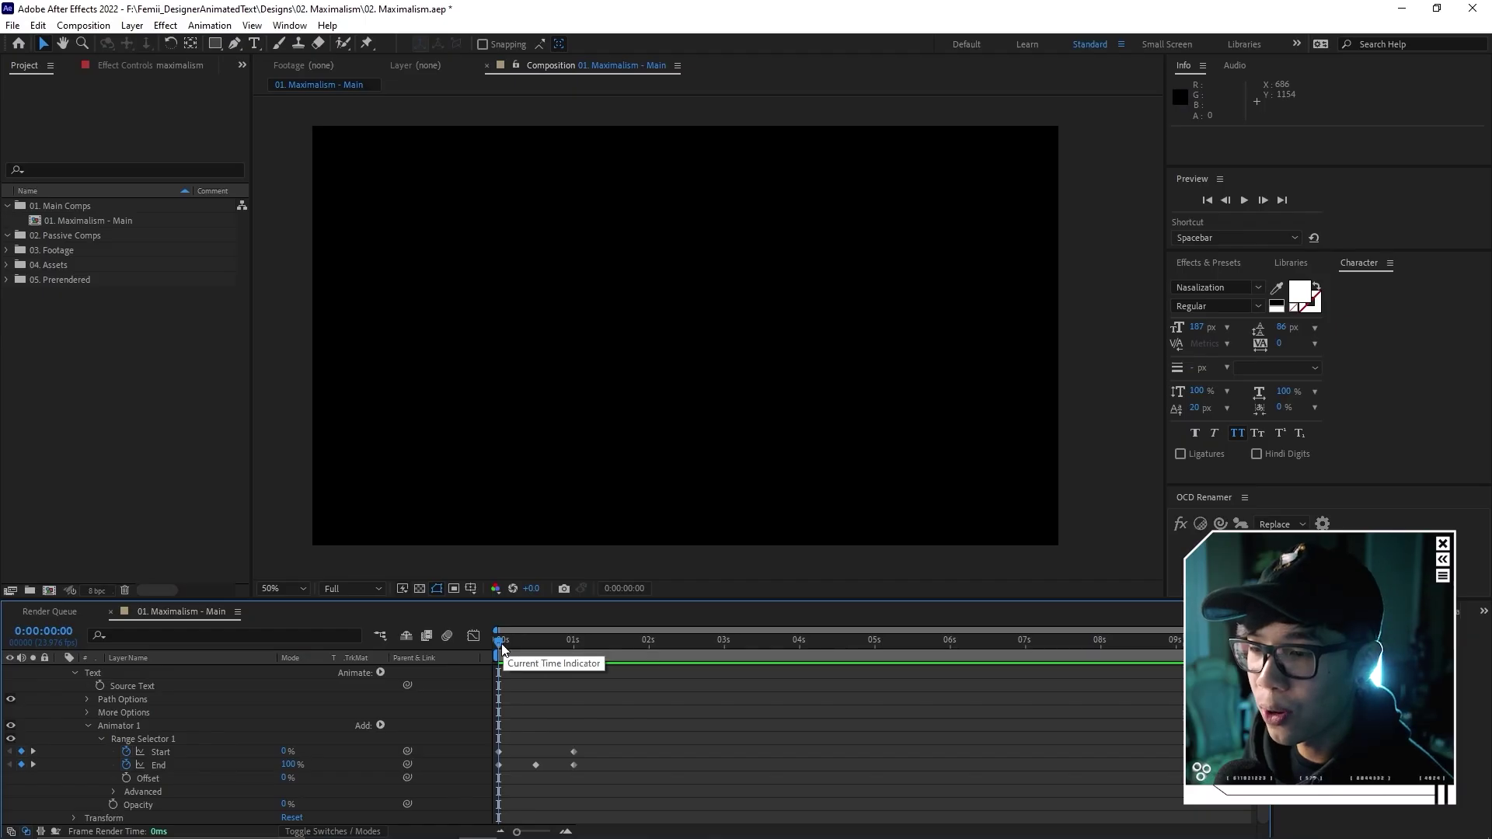
left_click_drag(500, 656, 536, 647)
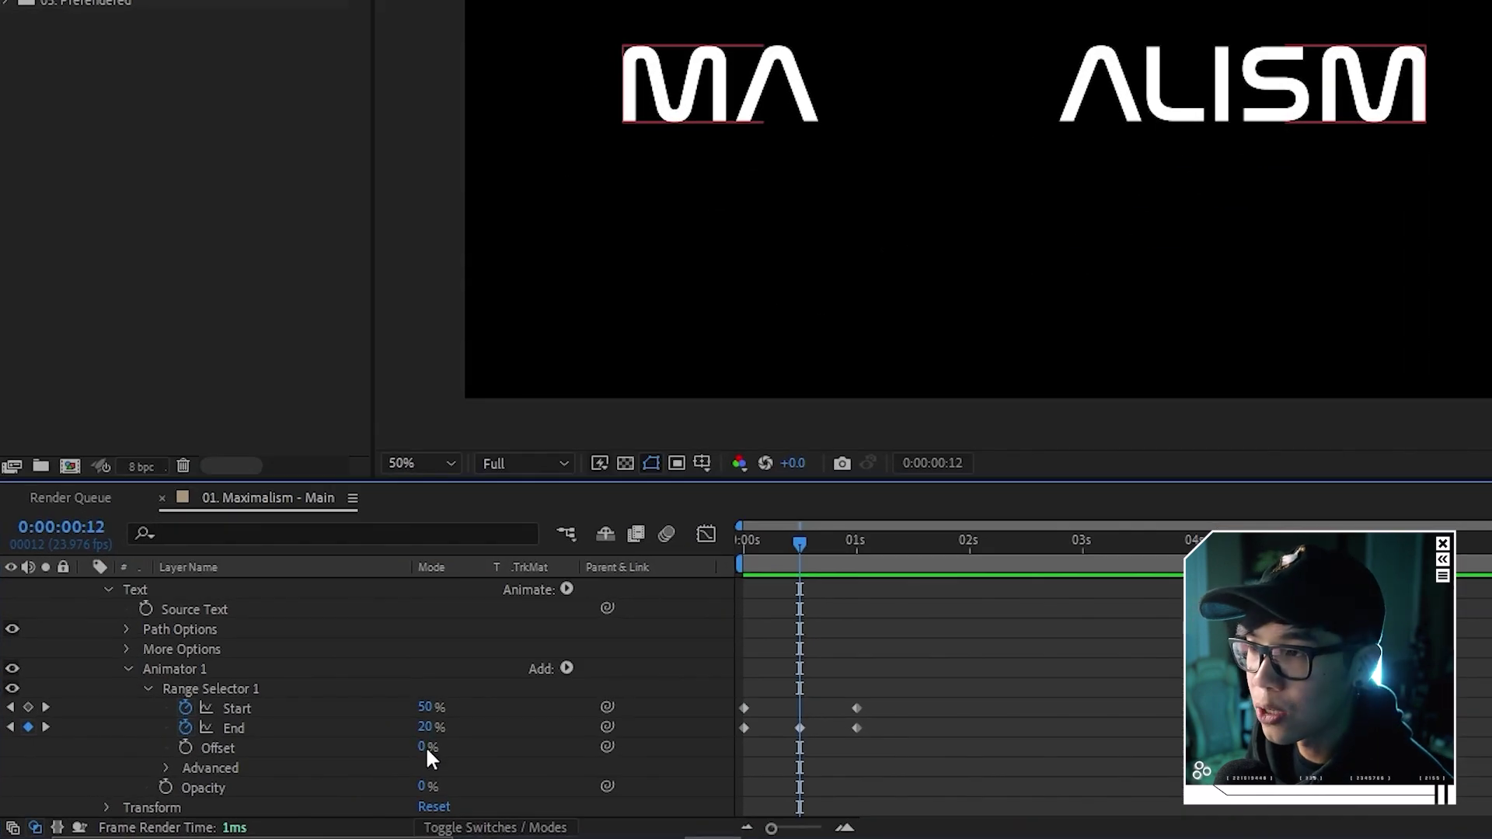
Set Range Selector Offset to 30% and scrub and preview the shifted gap.
left_click(426, 746)
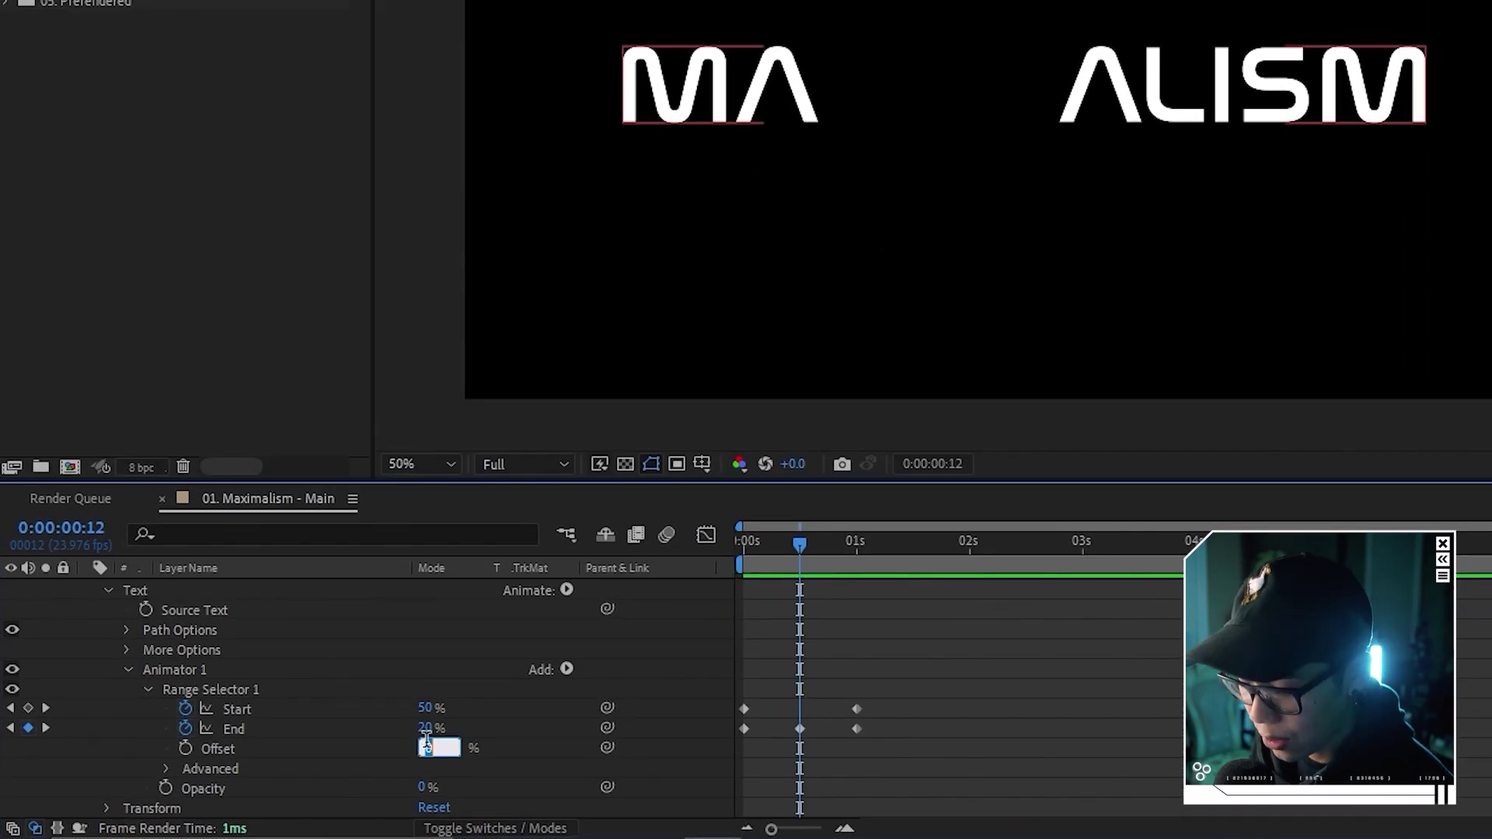
type("30")
key("Return")
mouse_move(767, 536)
left_mouse_down()
mouse_move(775, 574)
mouse_move(751, 557)
left_mouse_up()
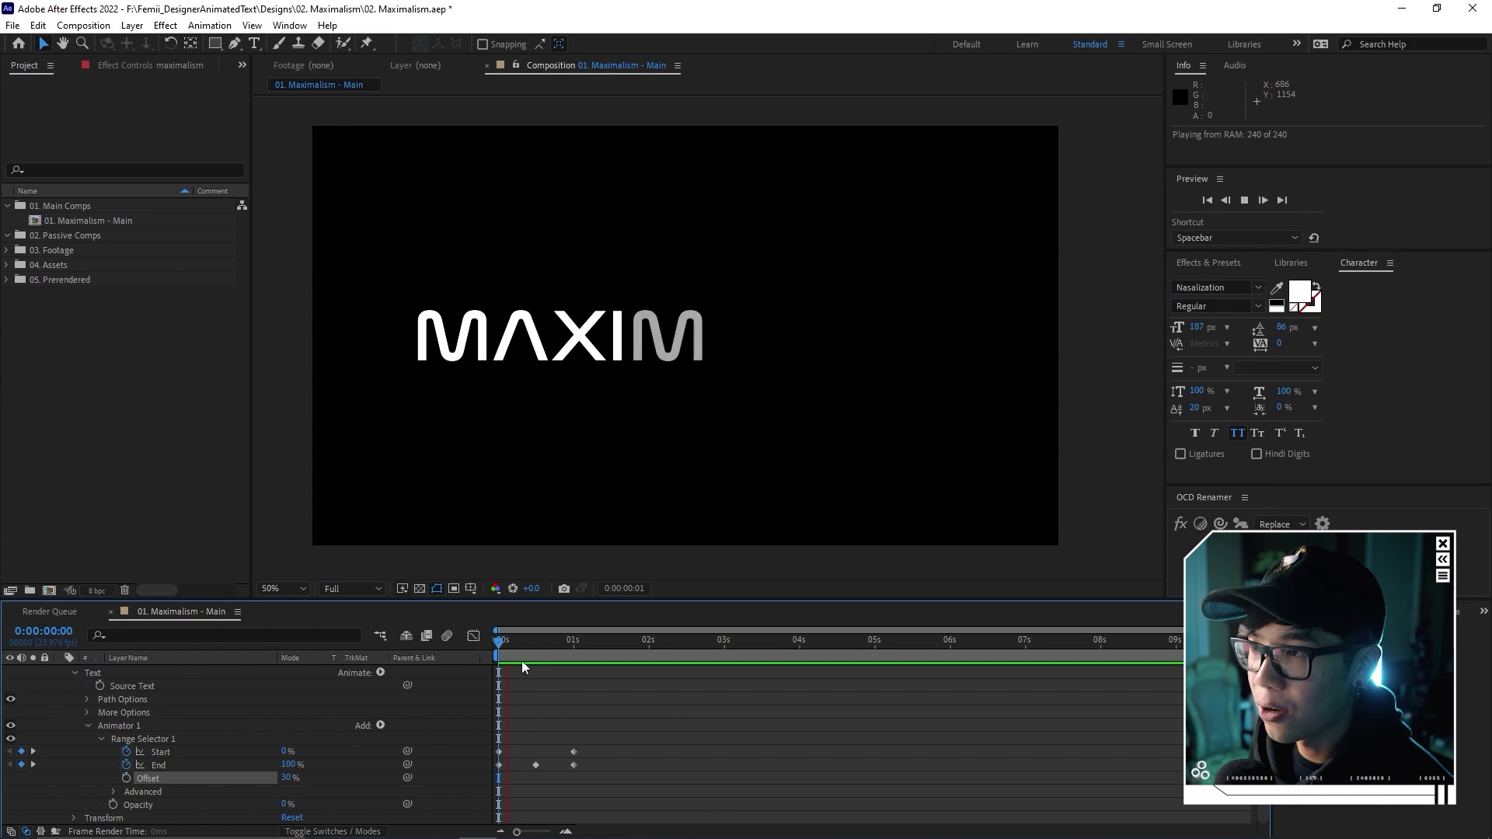
left_click_drag(506, 652, 500, 654)
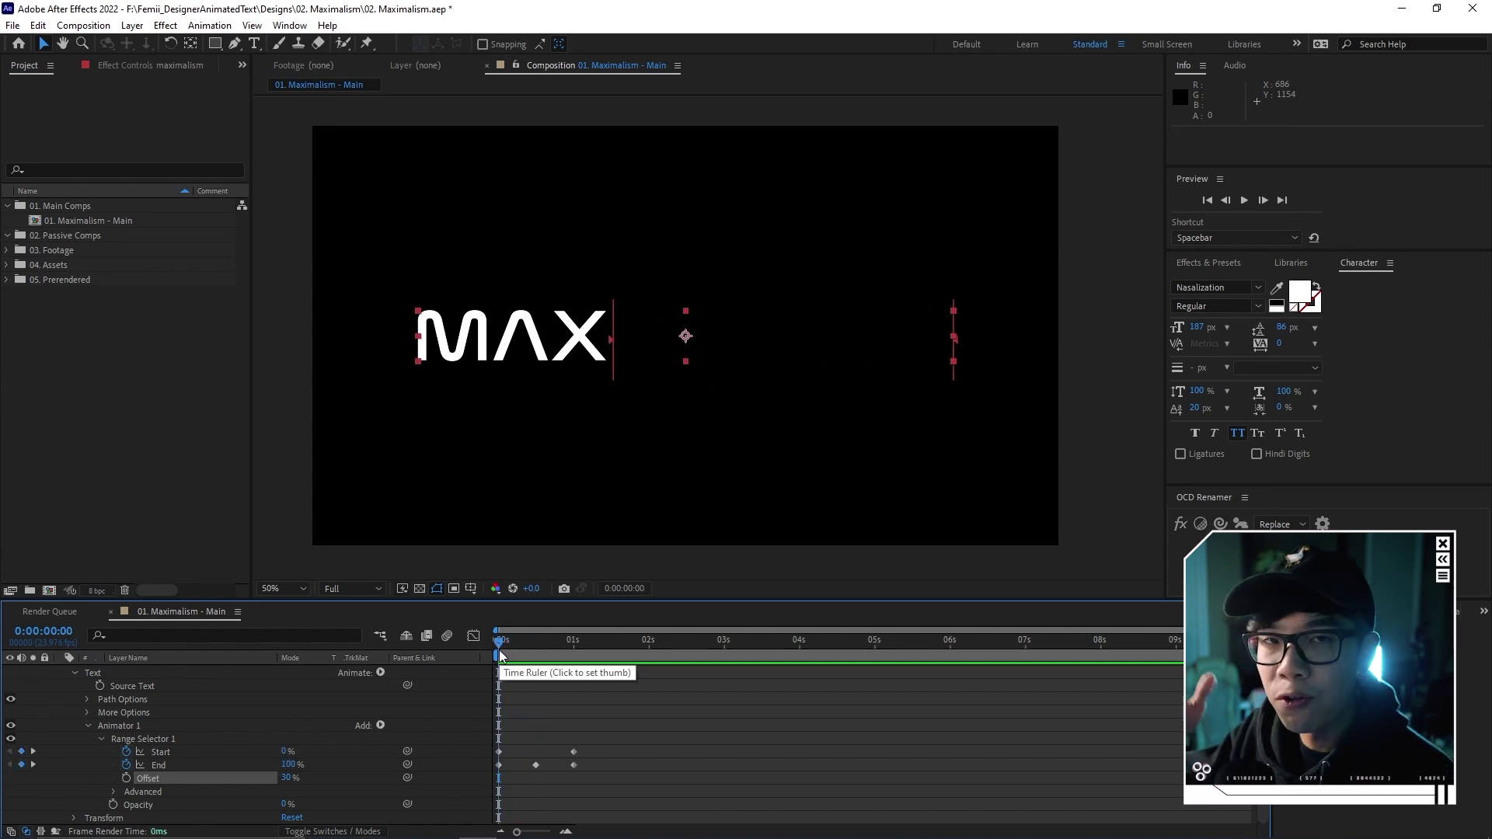
mouse_move(519, 648)
left_mouse_down()
mouse_move(535, 646)
mouse_move(502, 654)
mouse_move(530, 645)
left_mouse_up()
key("ctrl+z")
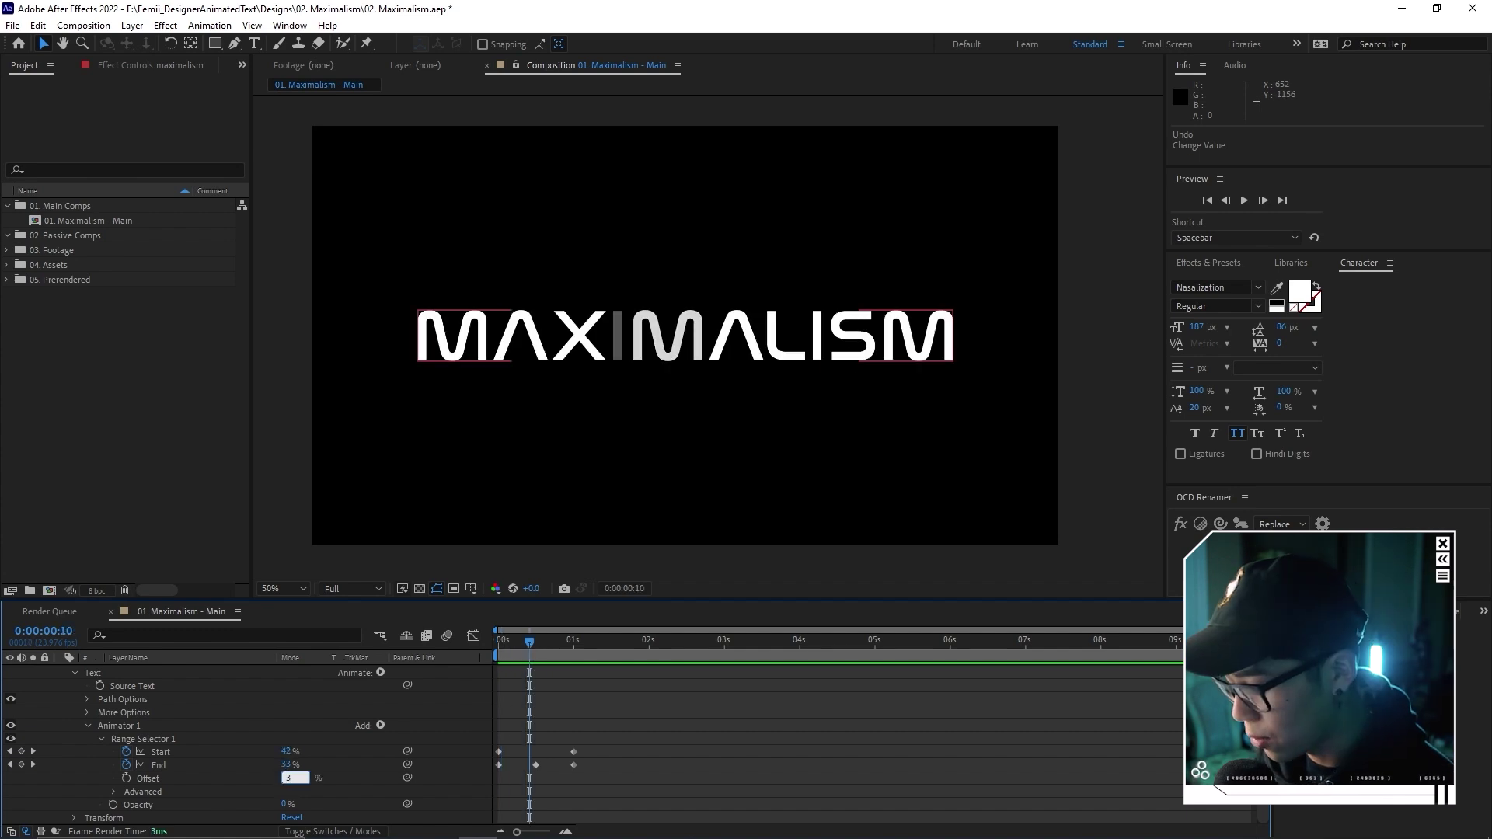
type("30")
key("Return")
mouse_move(524, 650)
left_mouse_down()
mouse_move(499, 655)
mouse_move(548, 655)
mouse_move(534, 651)
left_mouse_up()
key("space")
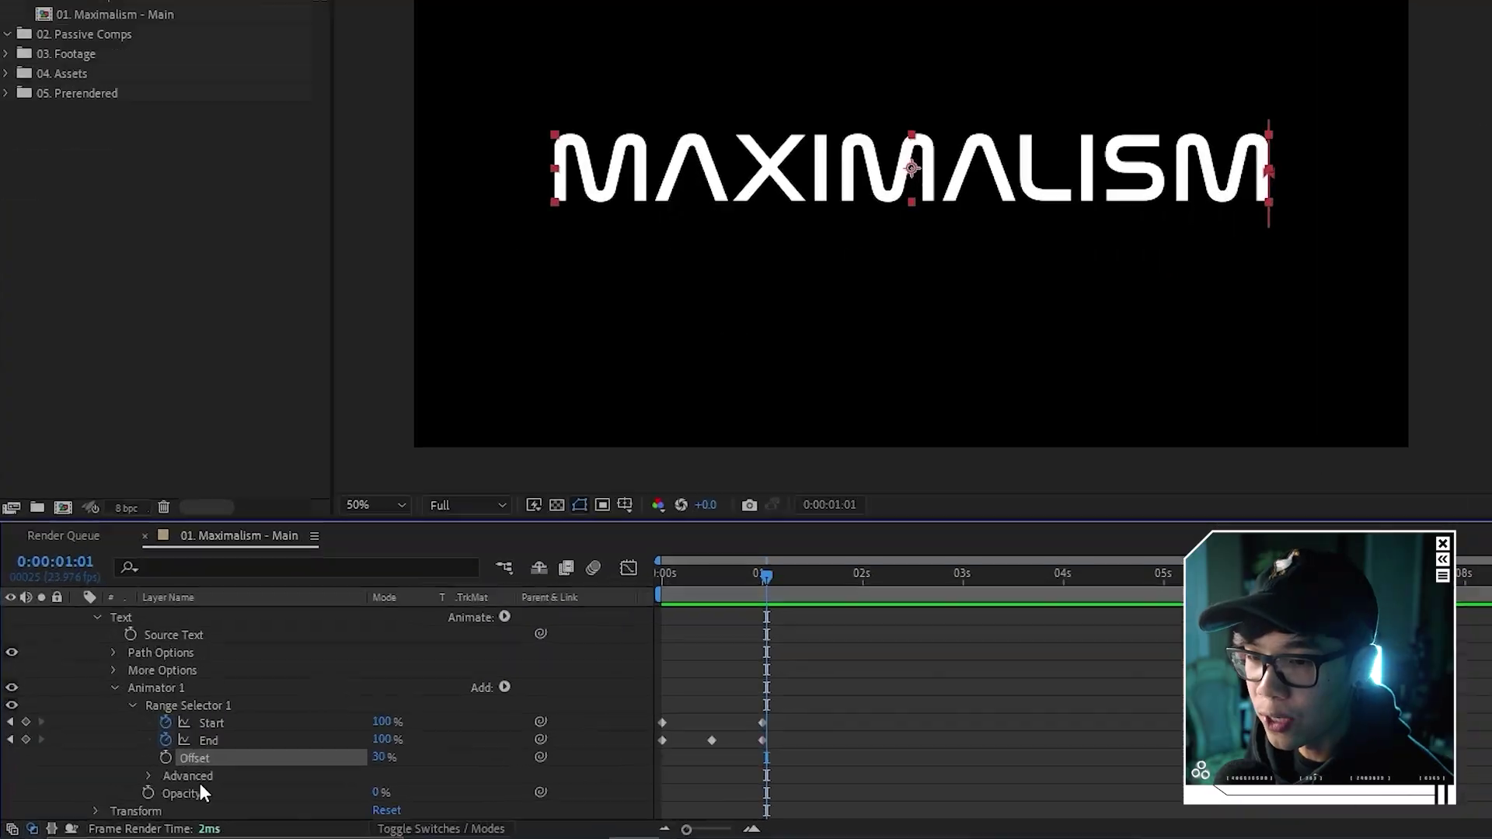
Turn Randomize Order on in the selector's Advanced options and preview the random reveal.
left_click(166, 767)
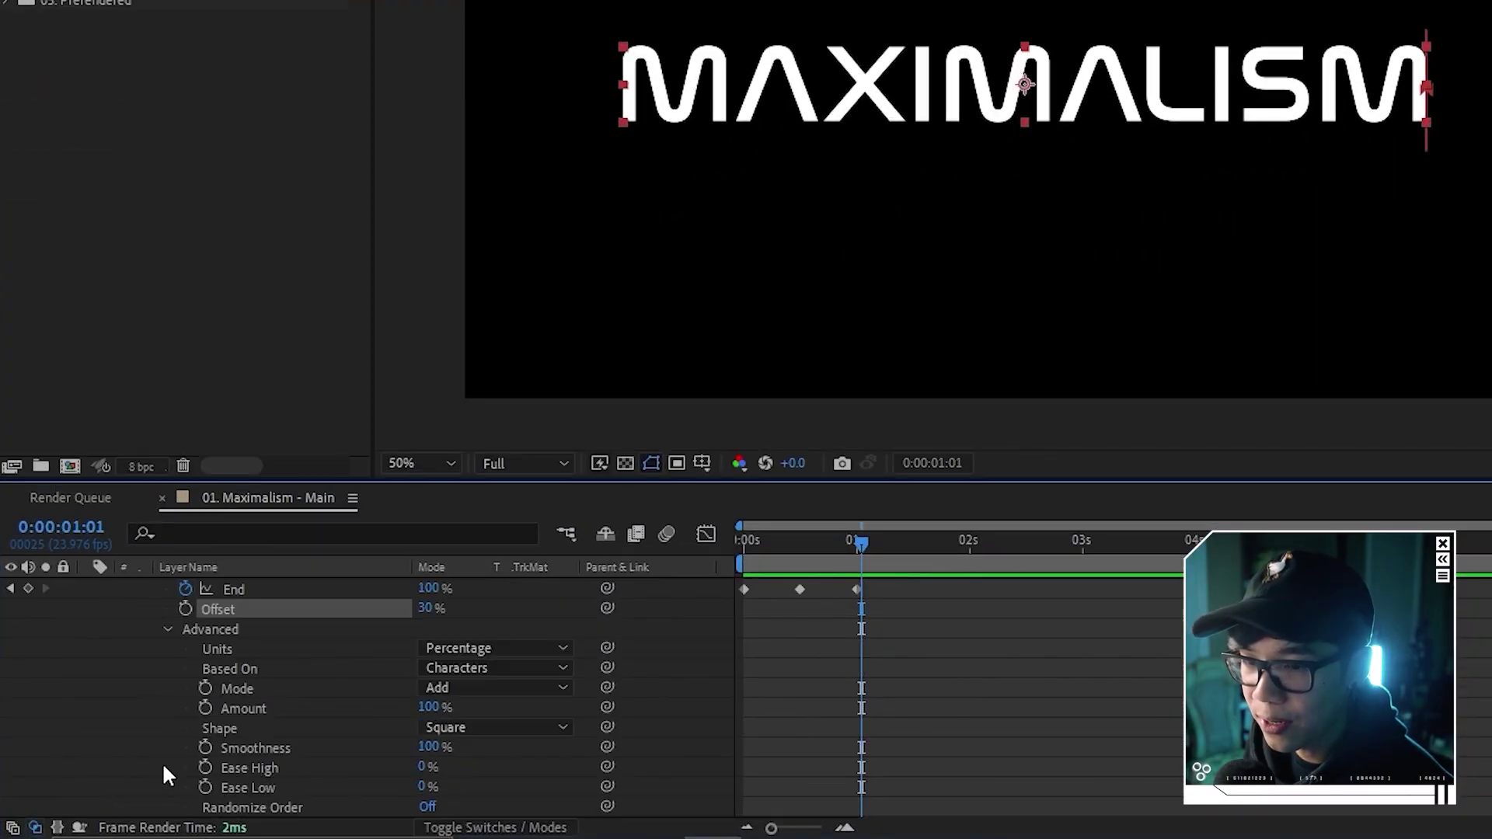
scroll(187, 684, "up", 4)
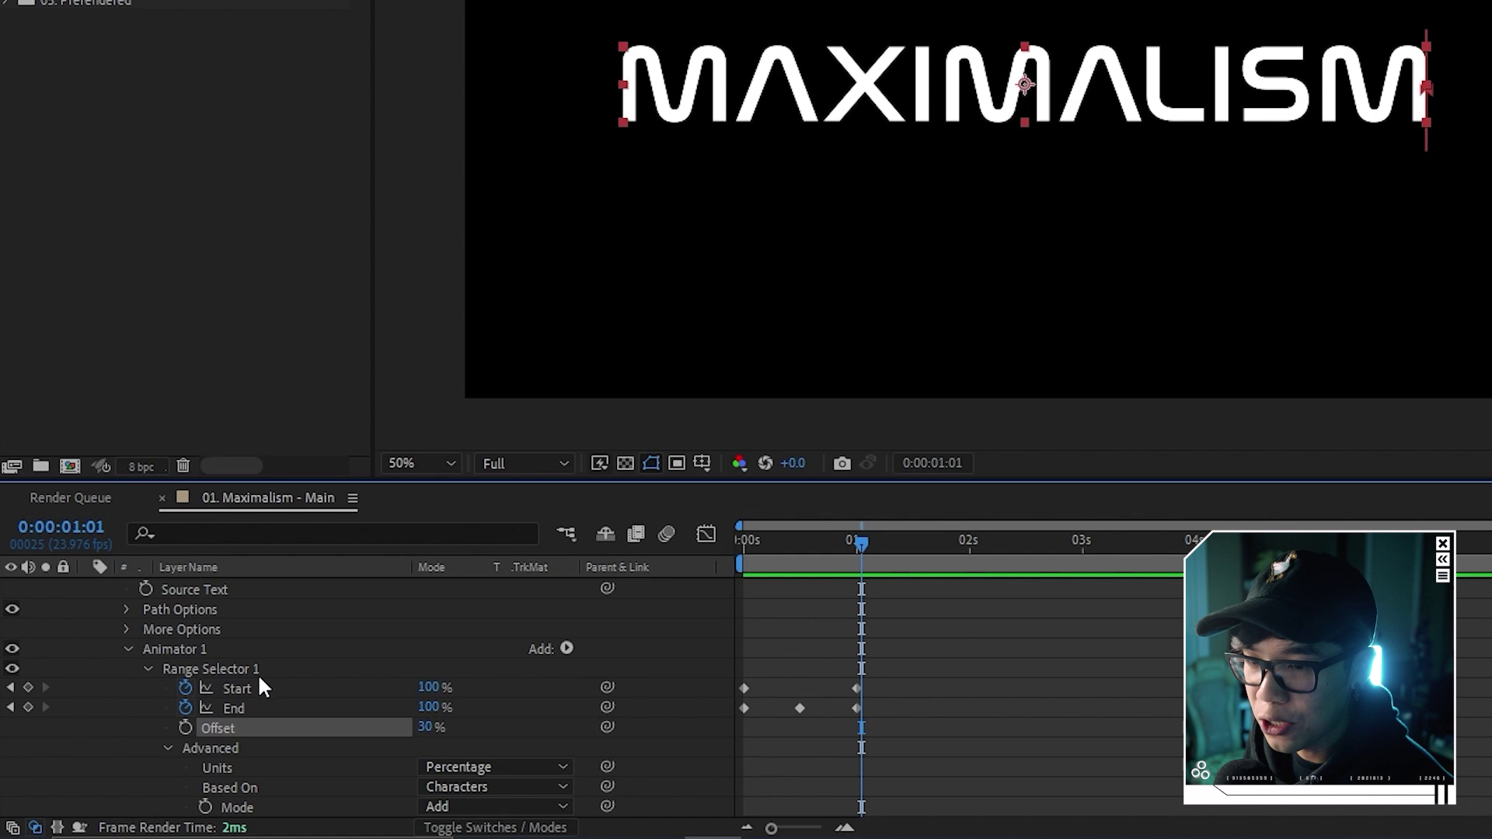
scroll(233, 688, "down", 5)
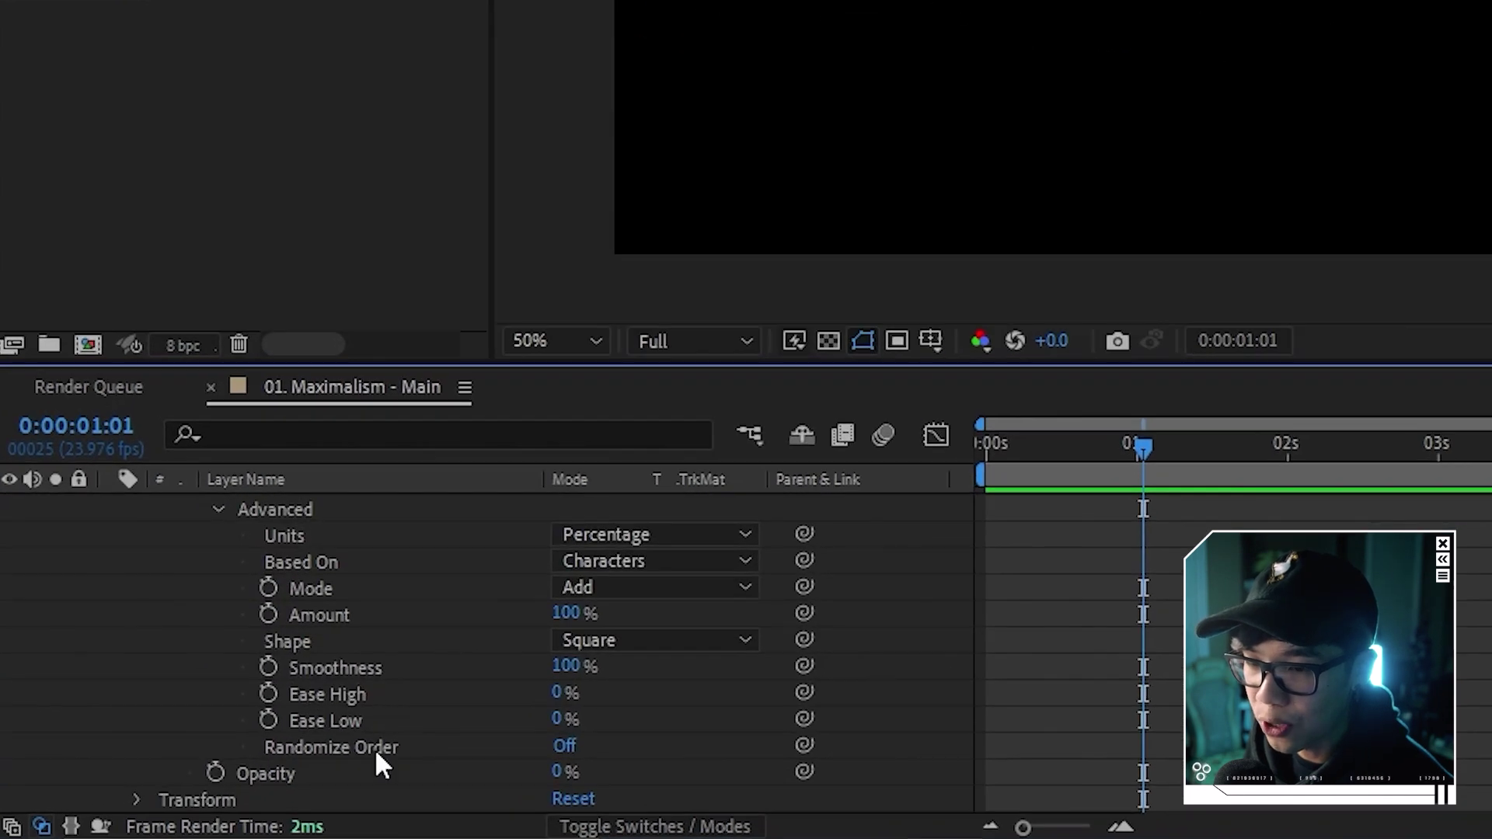
left_click(566, 747)
scroll(1159, 631, "up", 6)
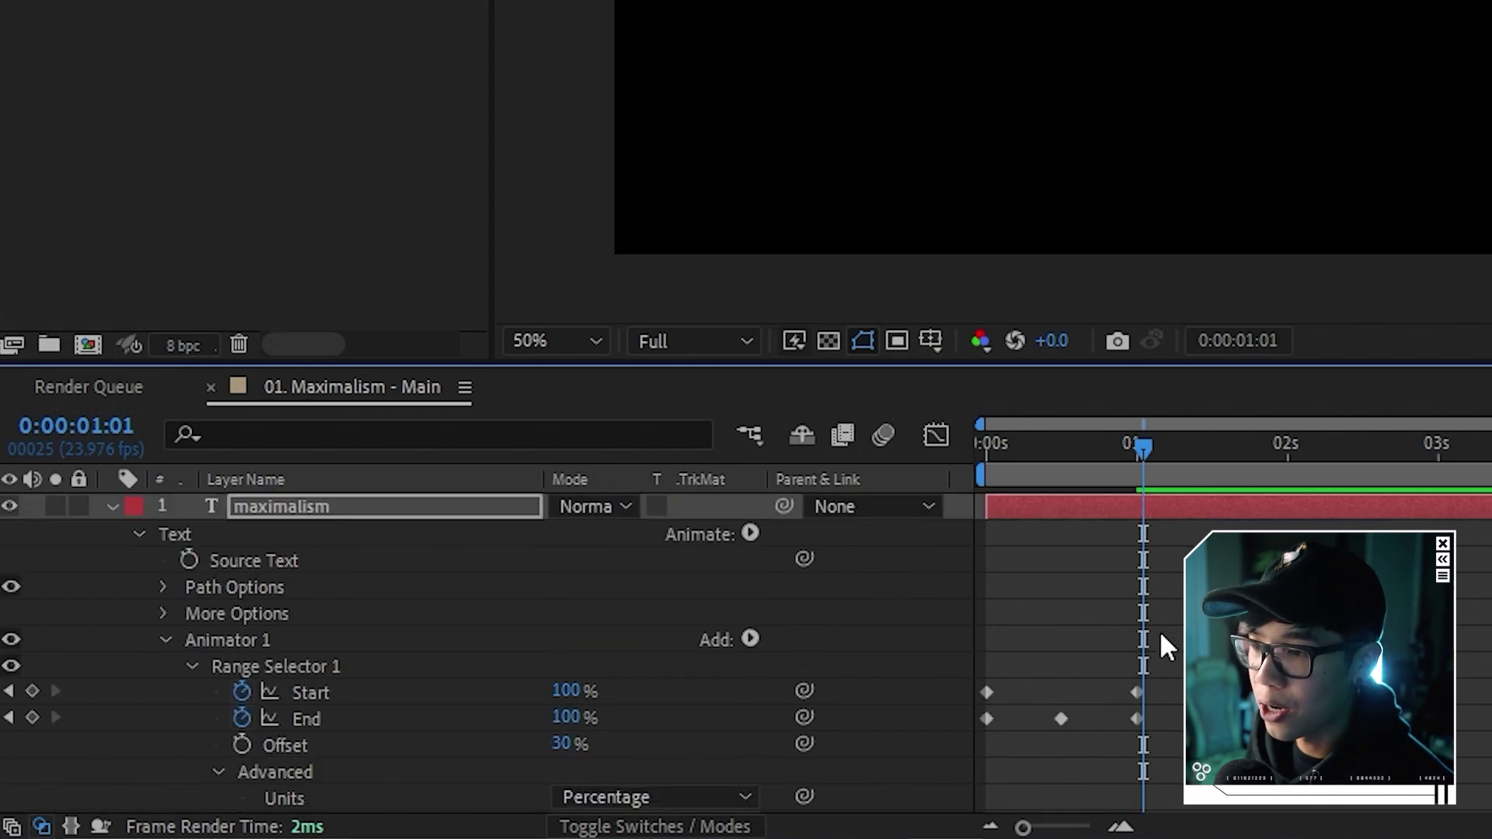
key("space")
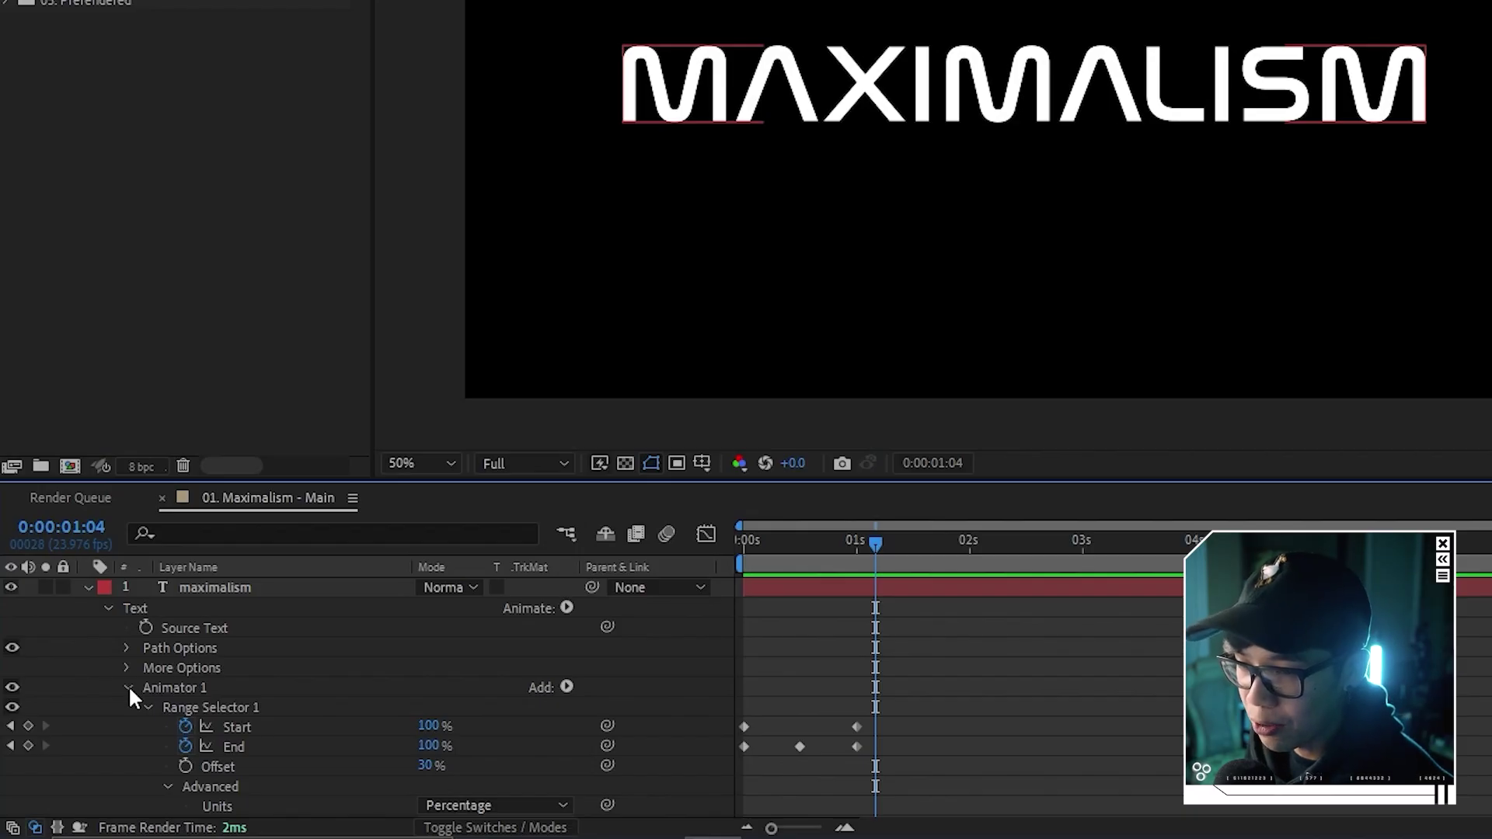
Rename Animator 1 to 'Flicker 1'.
left_click(128, 688)
right_click(166, 680)
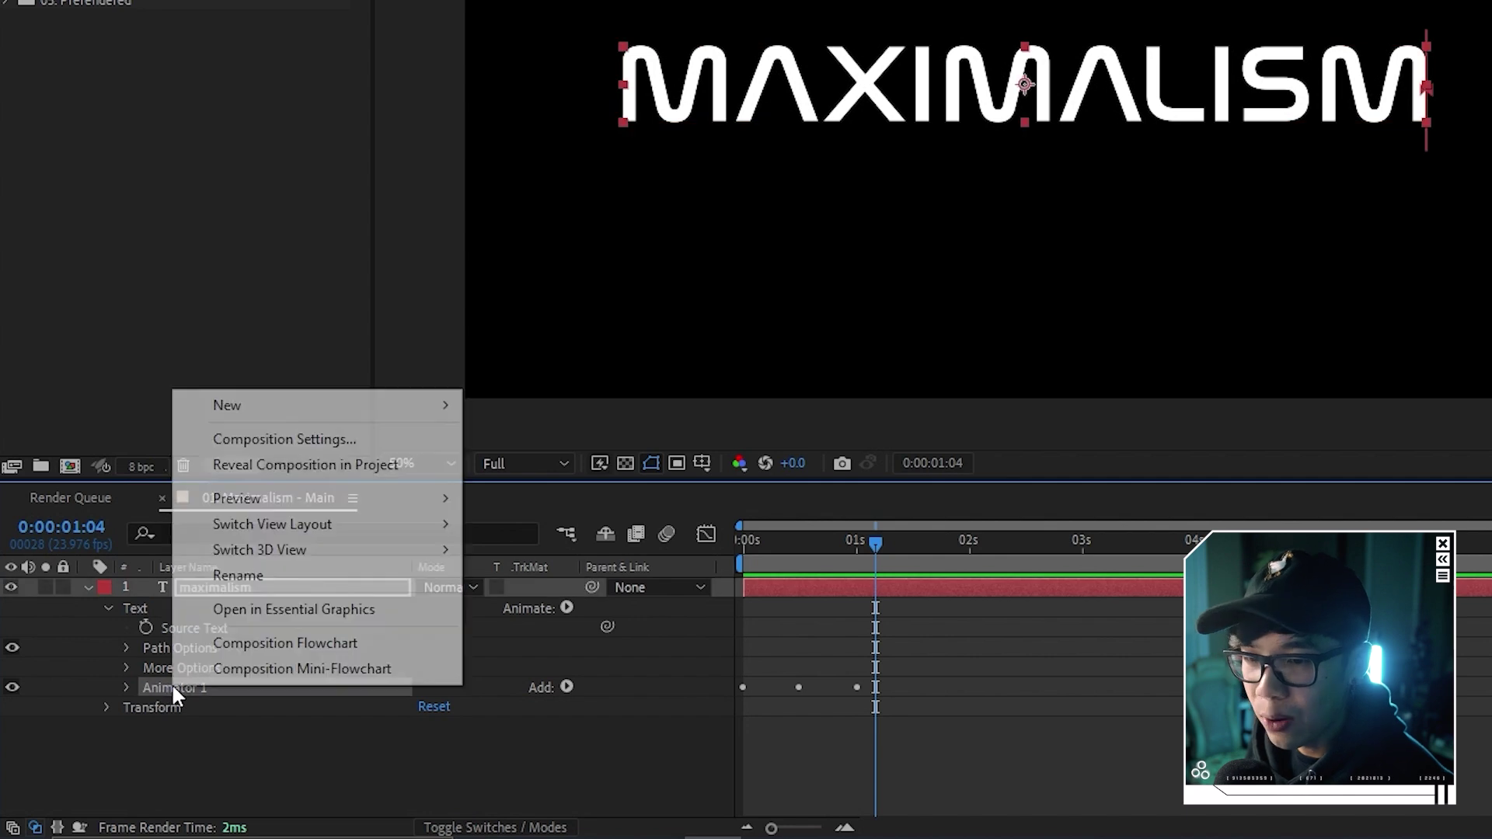
left_click(268, 576)
type("Flicker 1")
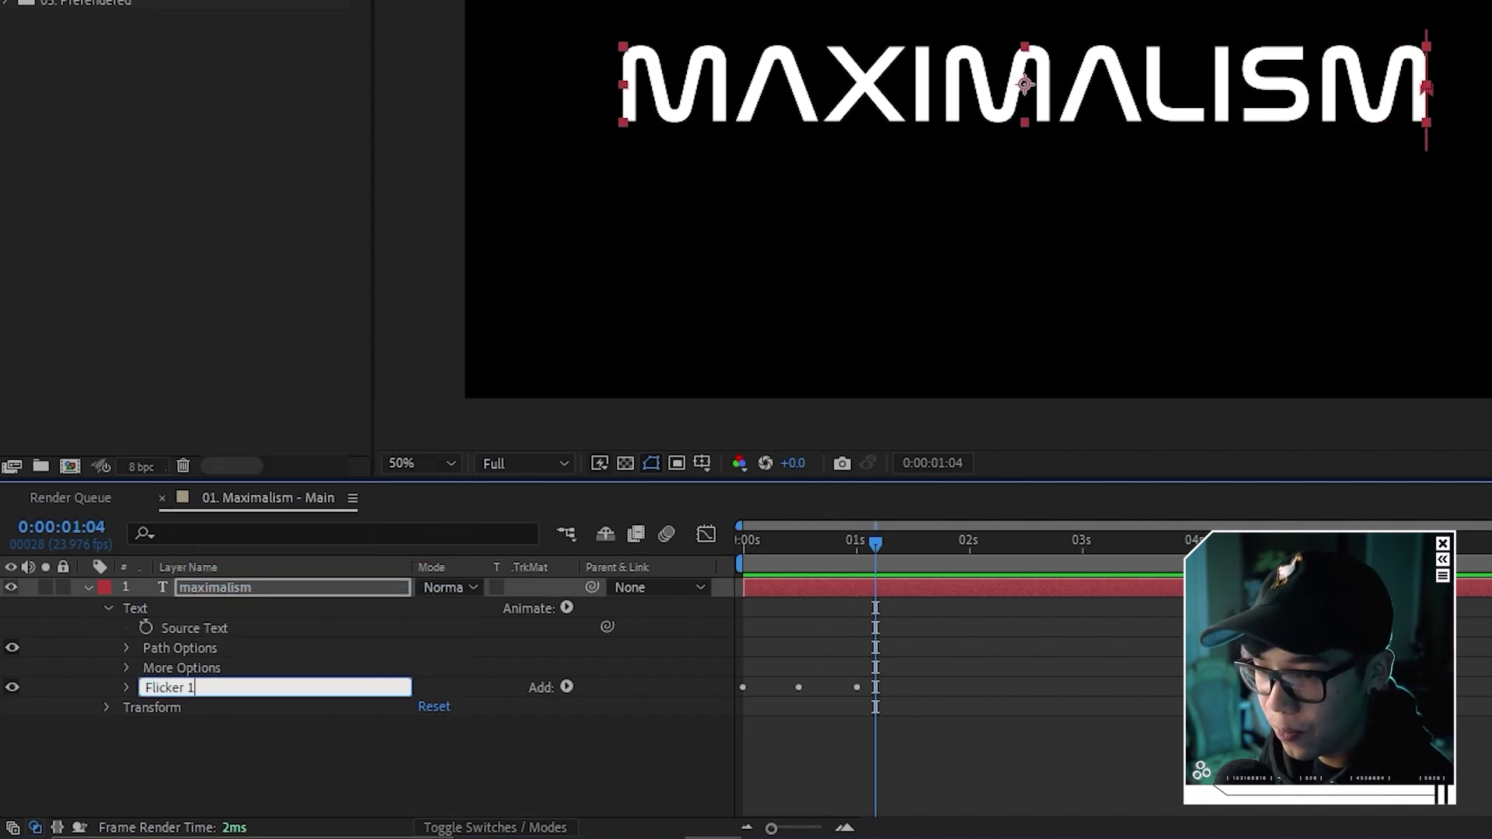
key("Return")
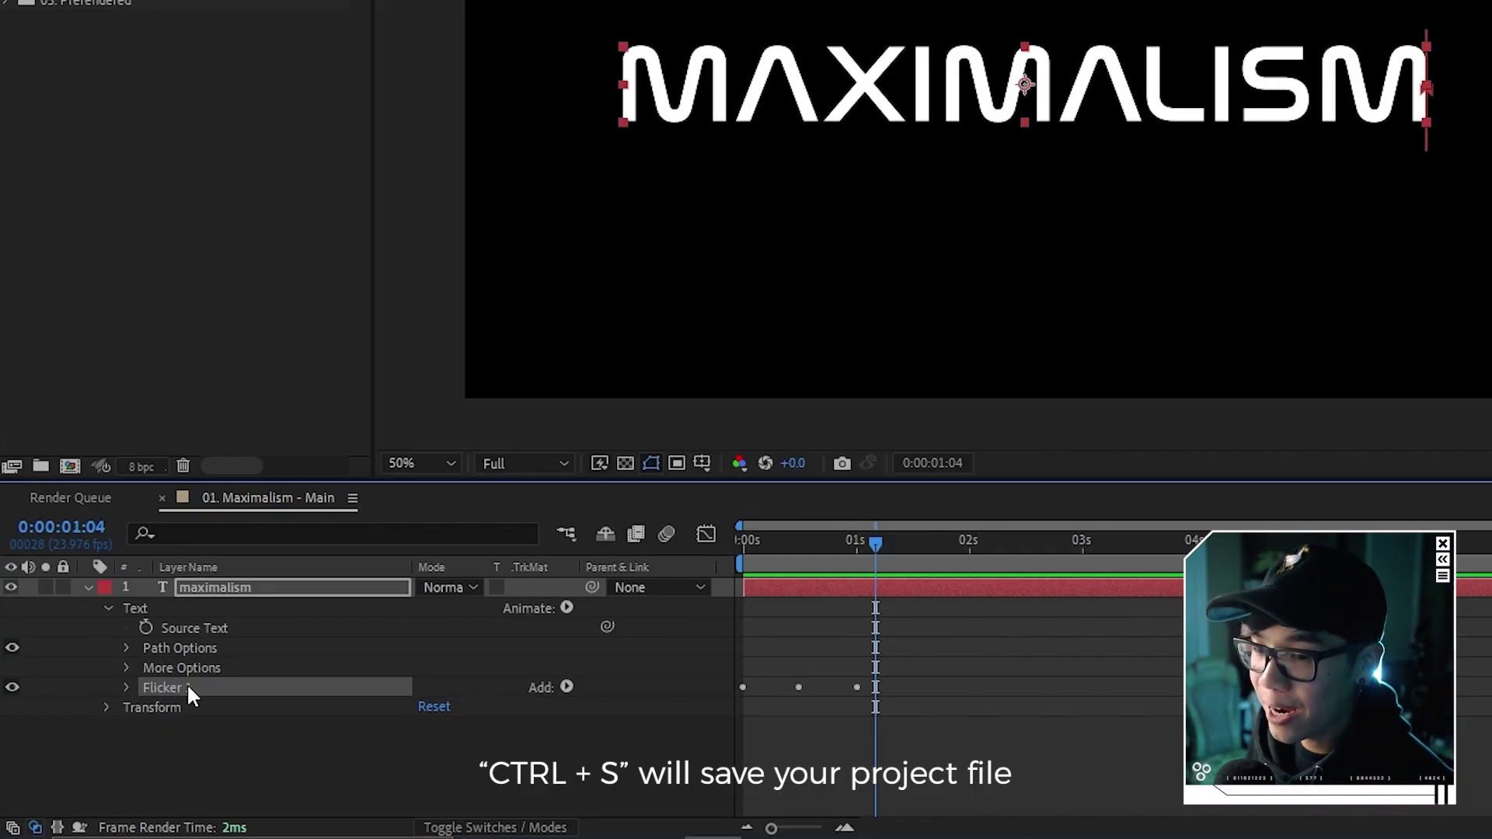
Duplicate Flicker 1 as Flicker 2 and shift Flicker 2's Start and End keyframes slightly later.
key("ctrl+d")
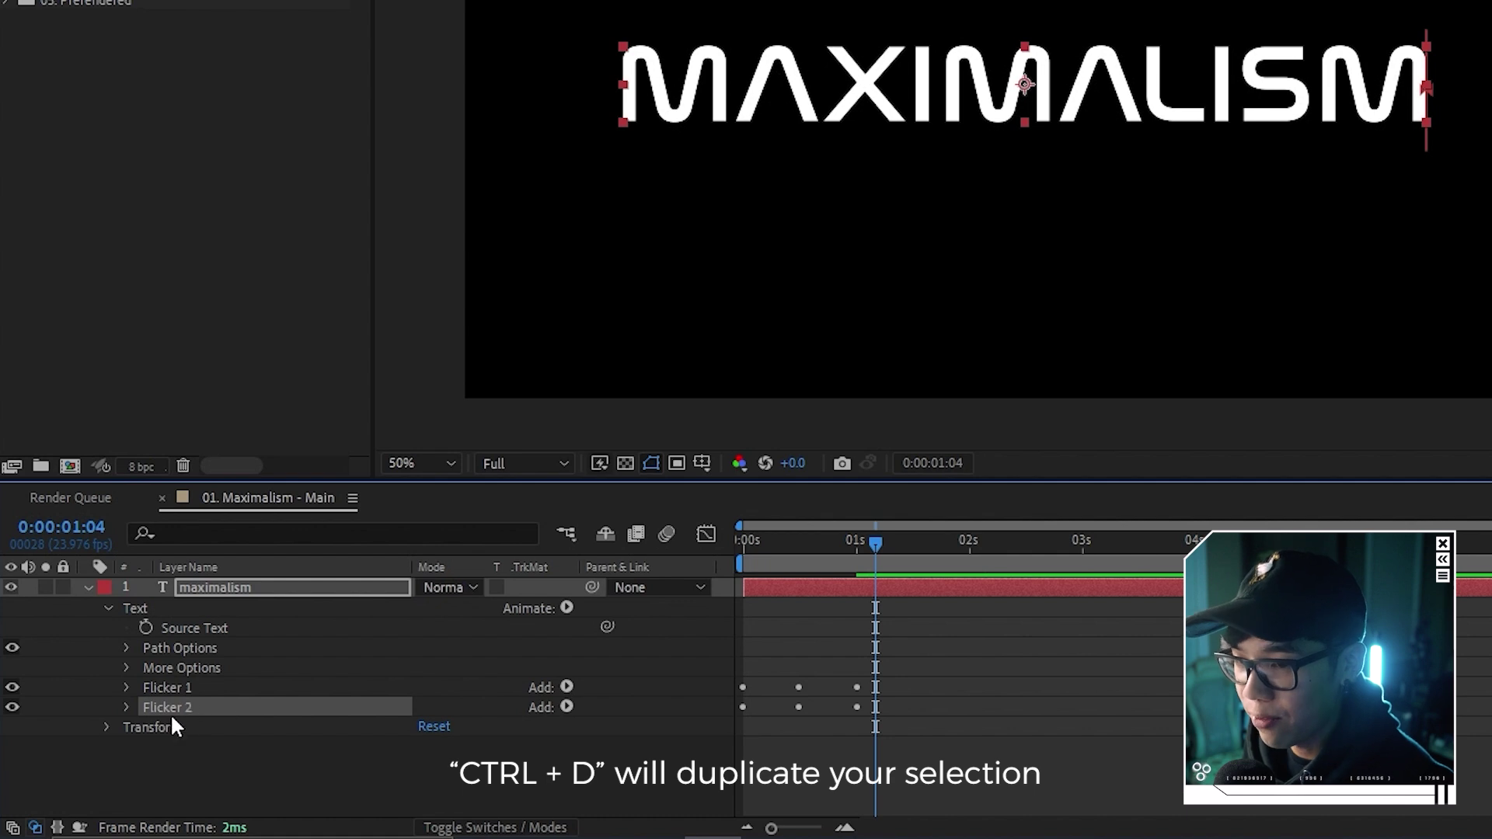
left_click(127, 707)
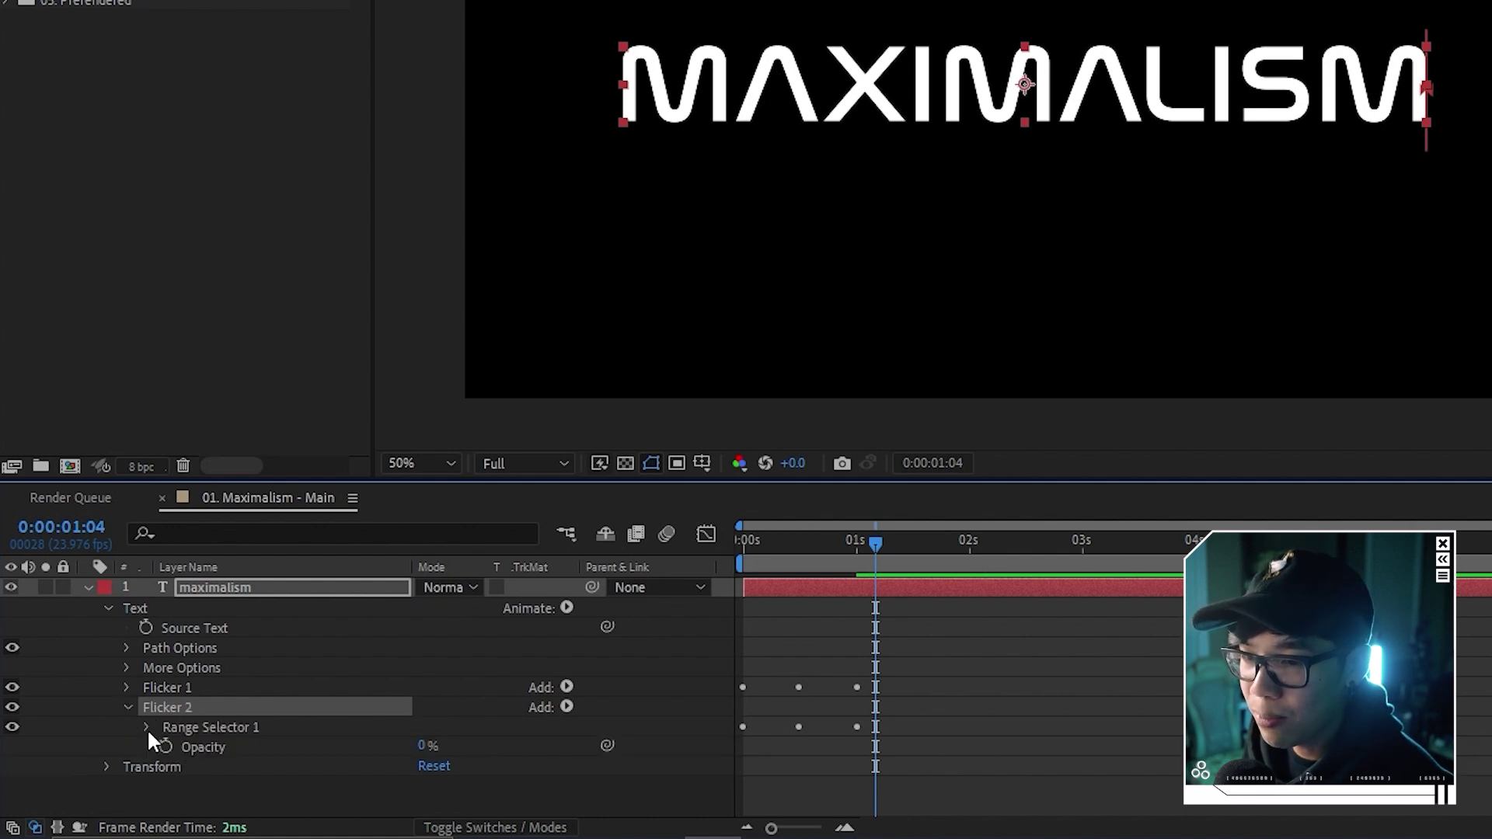
left_click(146, 727)
scroll(149, 726, "down", 1)
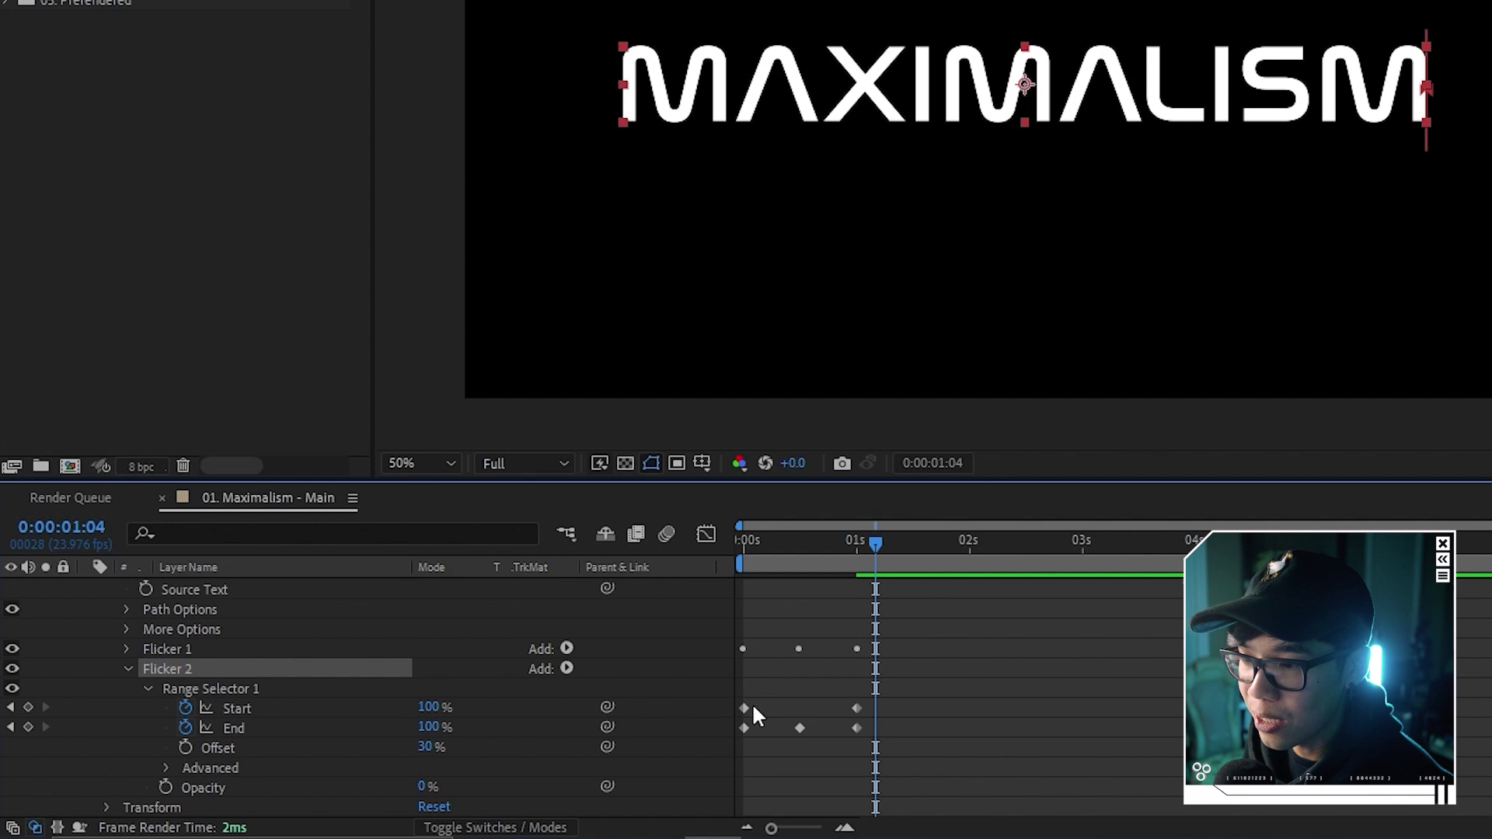
left_click_drag(871, 703, 730, 750)
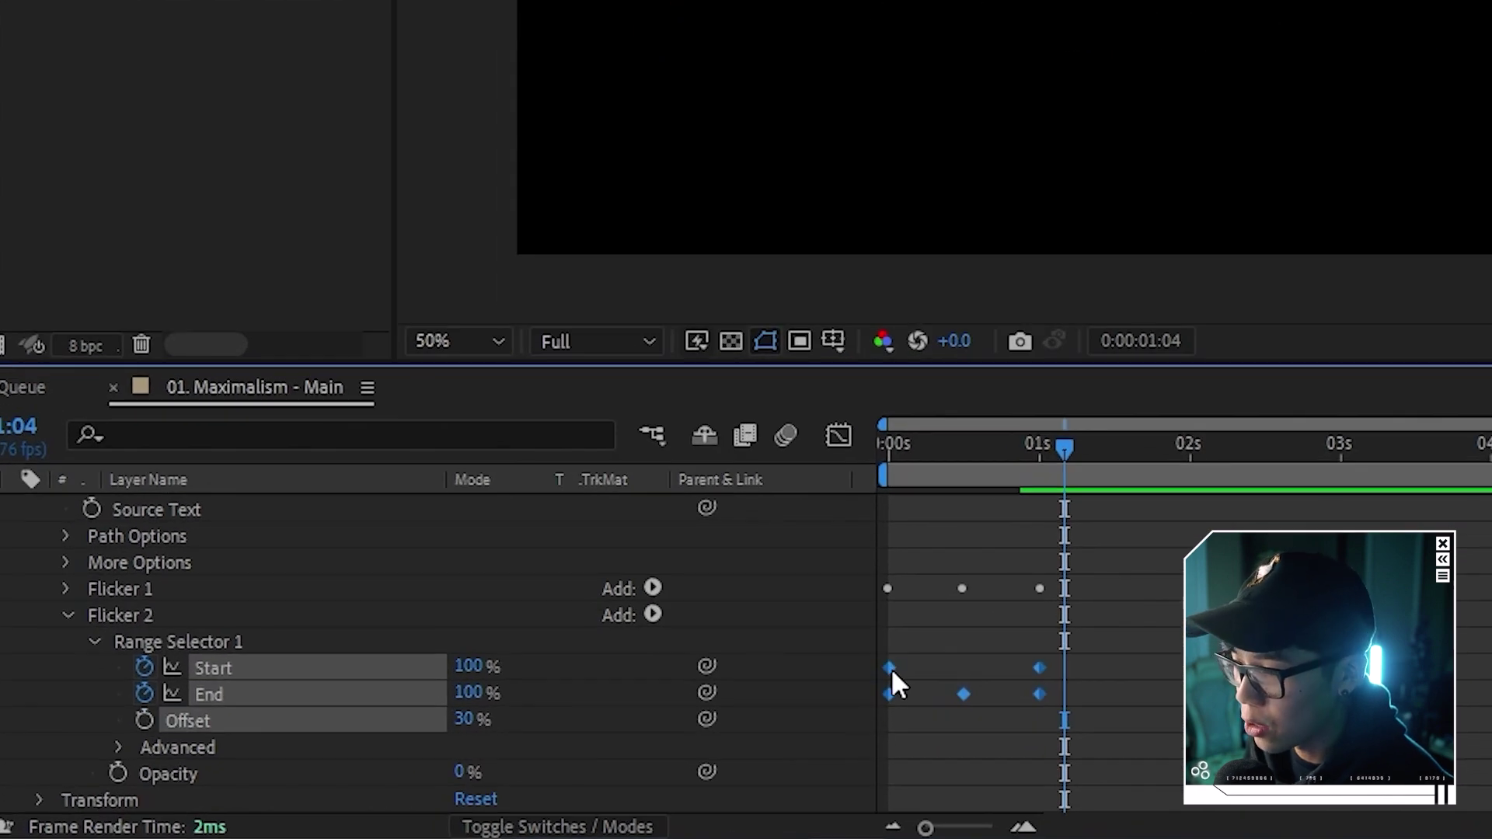
left_click_drag(891, 668, 902, 669)
left_click(969, 637)
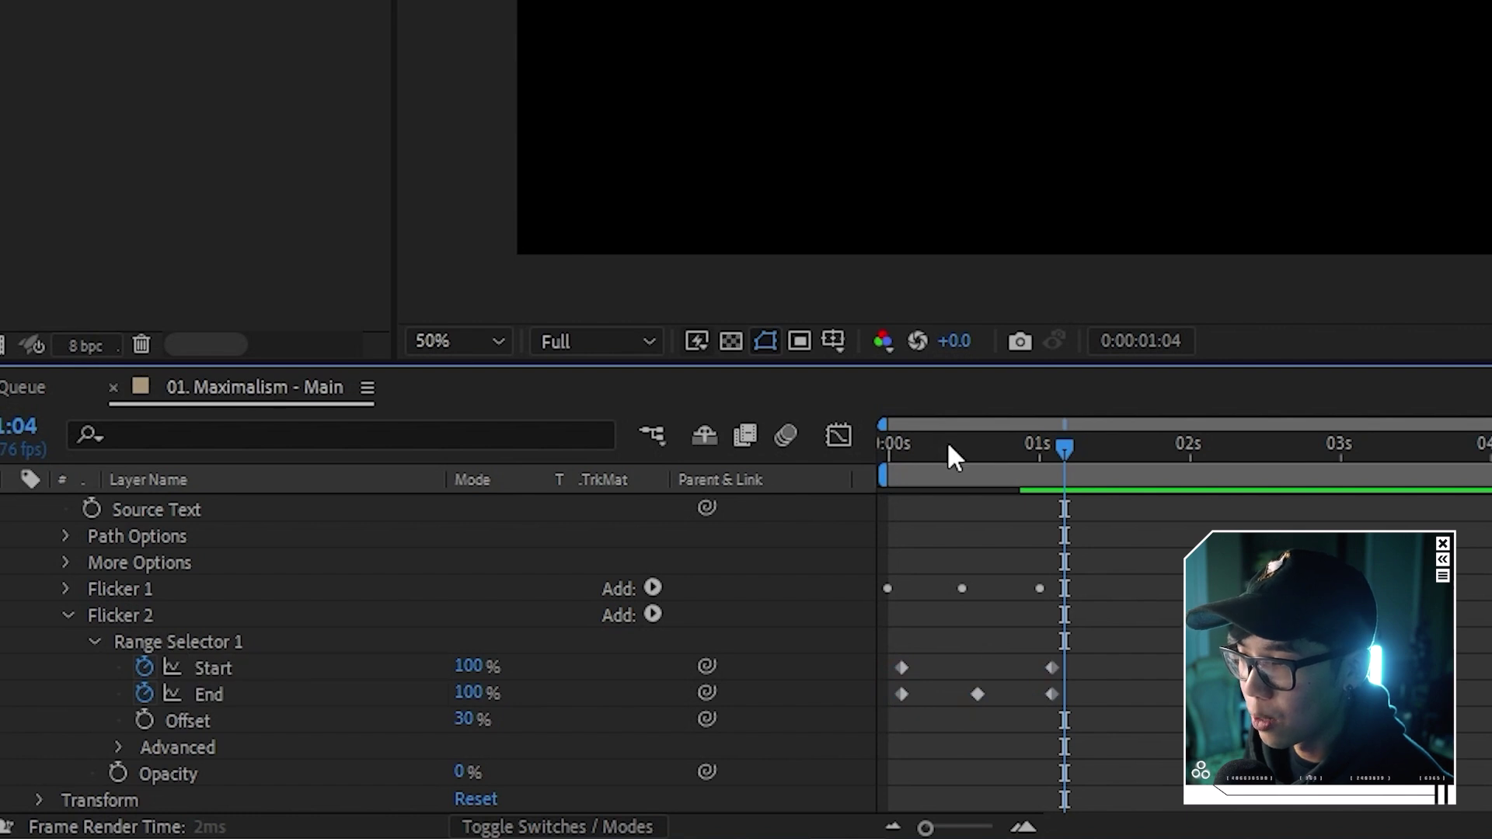
Preview the layered flicker animation from the first frame.
left_click_drag(946, 440, 845, 451)
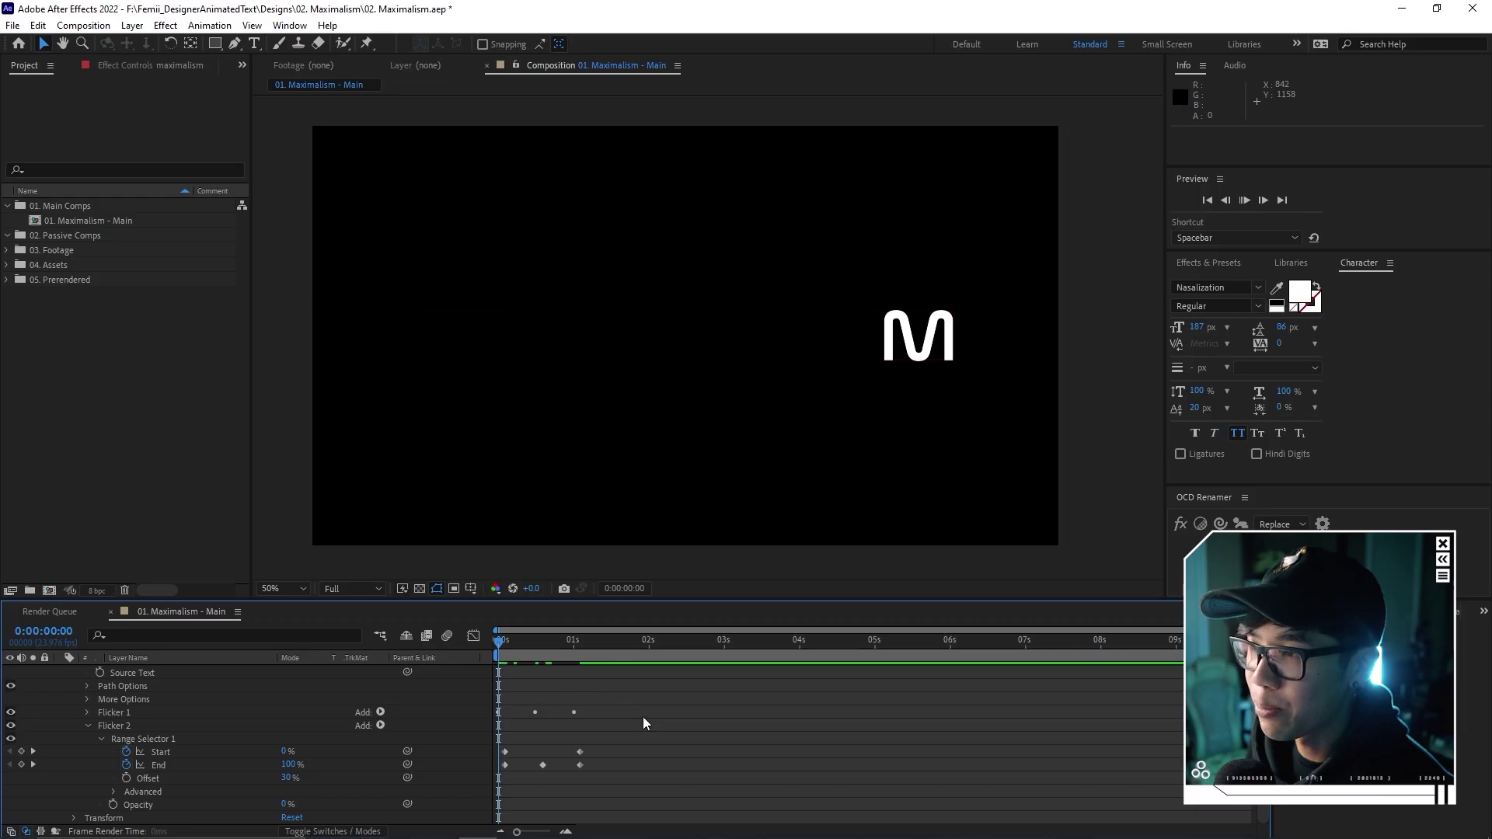
key("space")
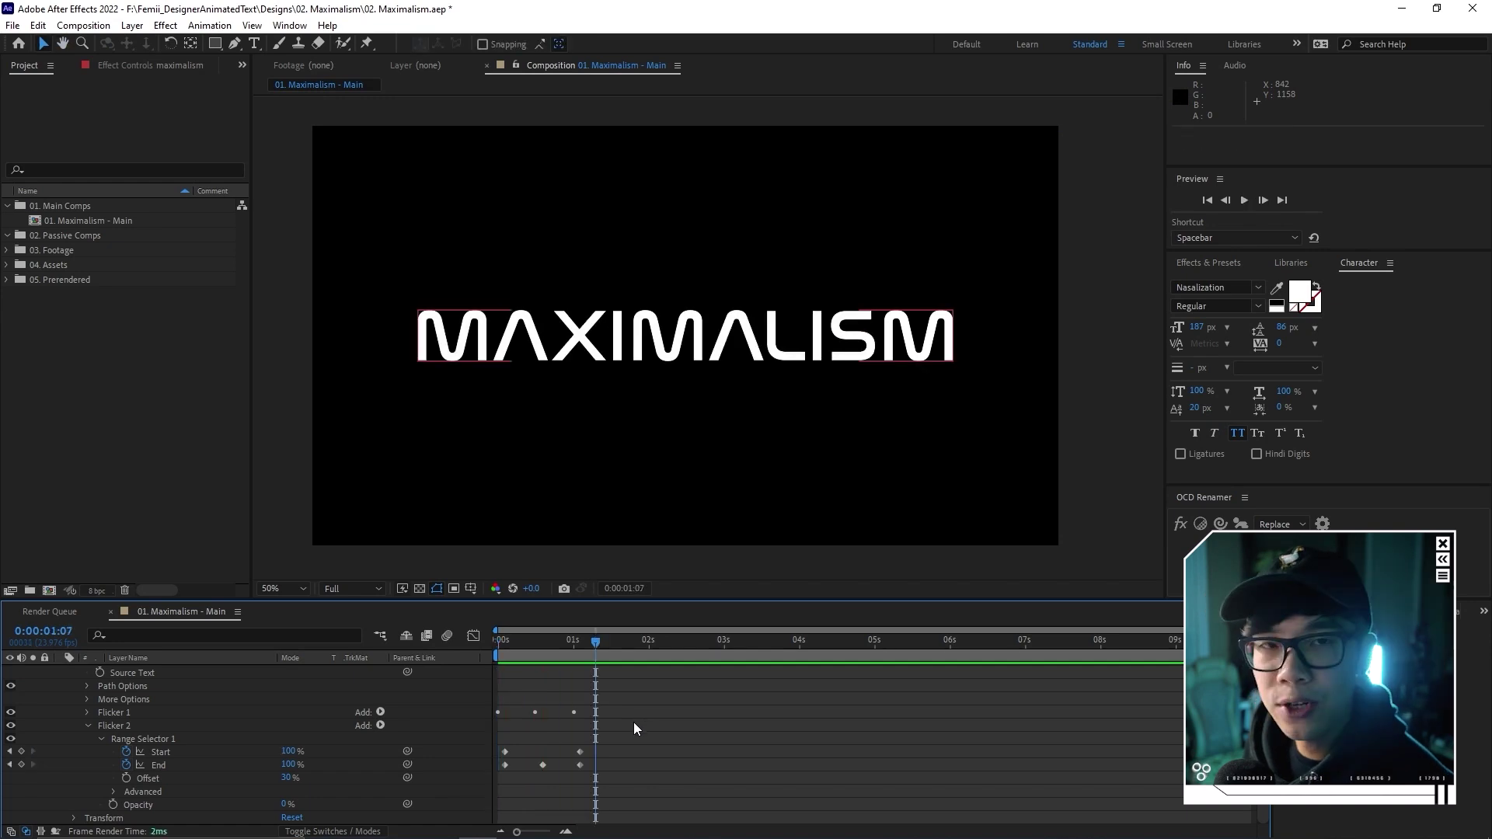
key("space")
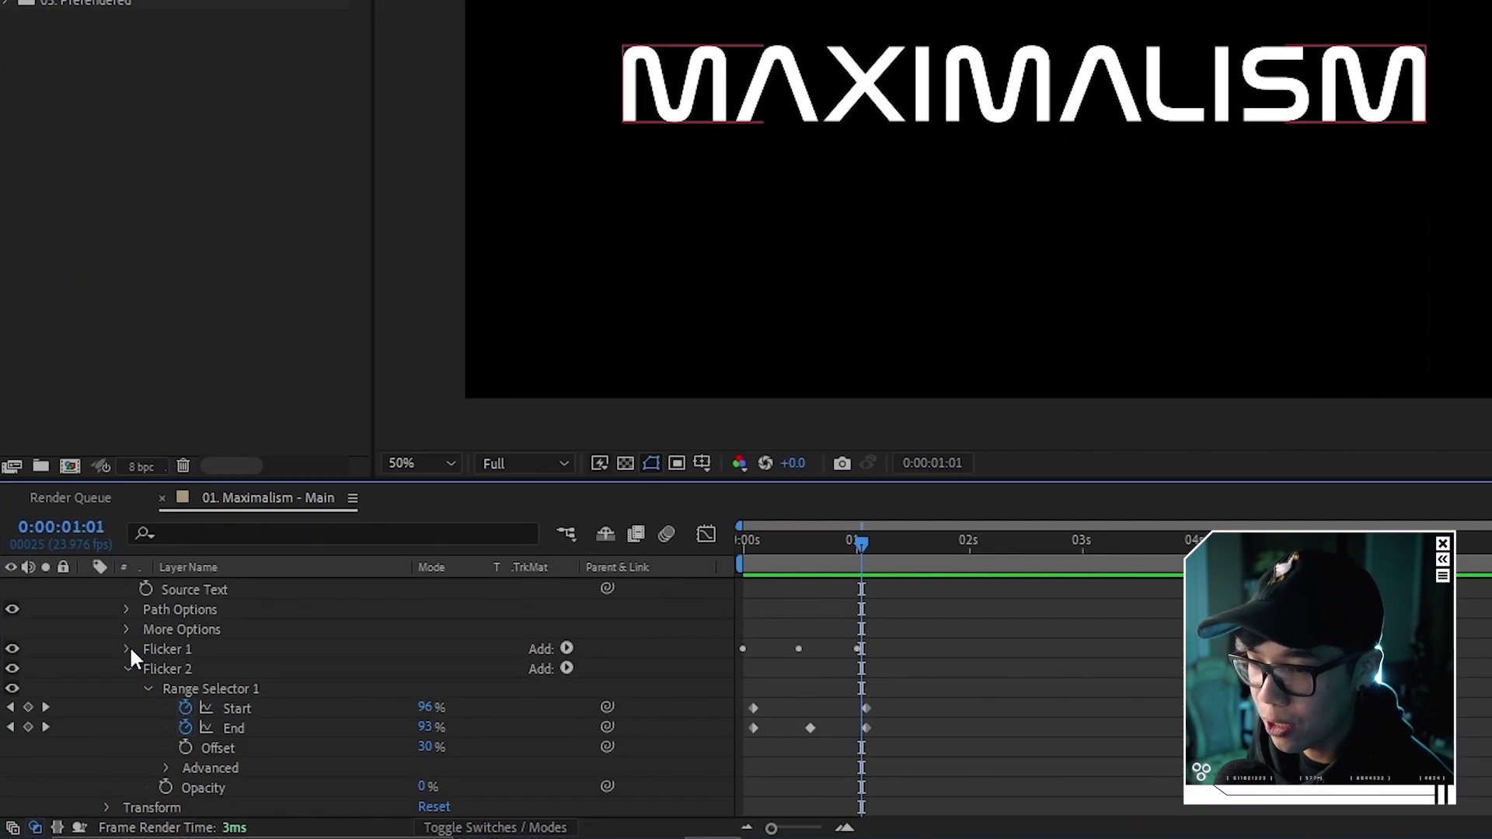
Squeeze Flicker 1's and Flicker 2's keyframes so both end just before one second.
left_click(128, 651)
scroll(131, 659, "down", 1)
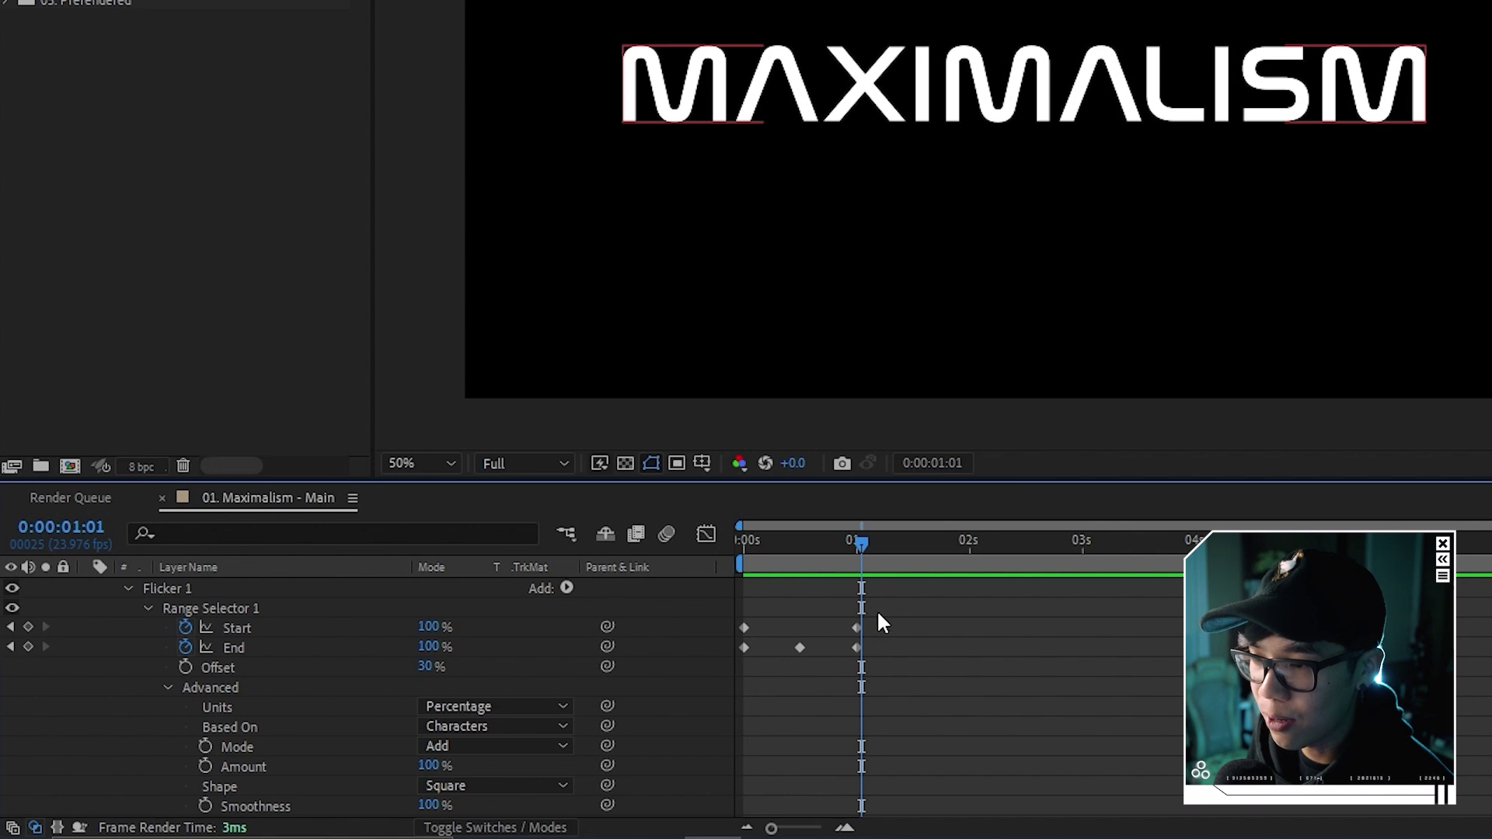
left_click_drag(760, 480, 800, 288)
left_click_drag(878, 431, 727, 477)
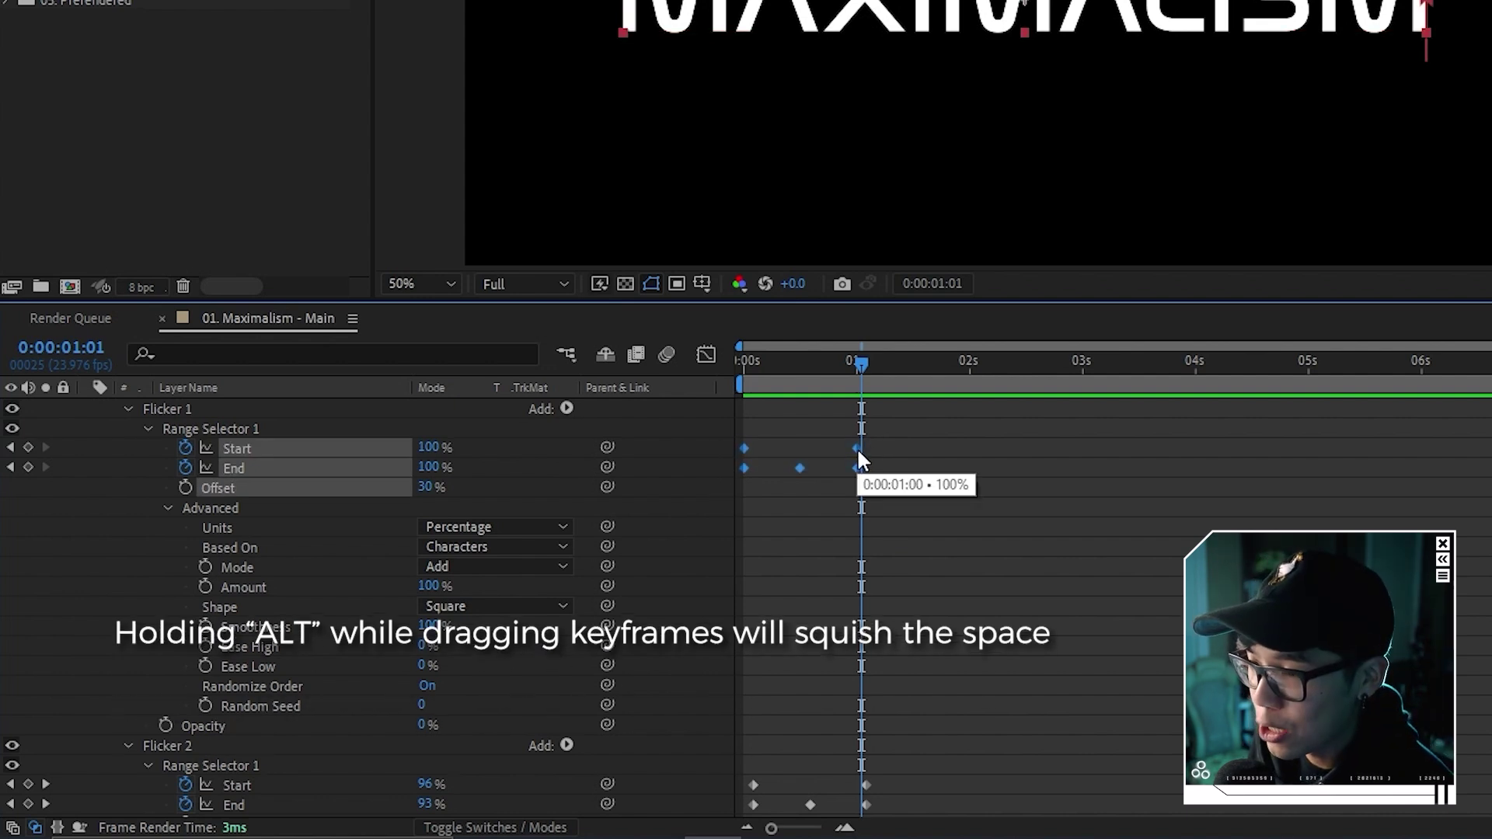
left_click_drag(858, 454, 832, 459)
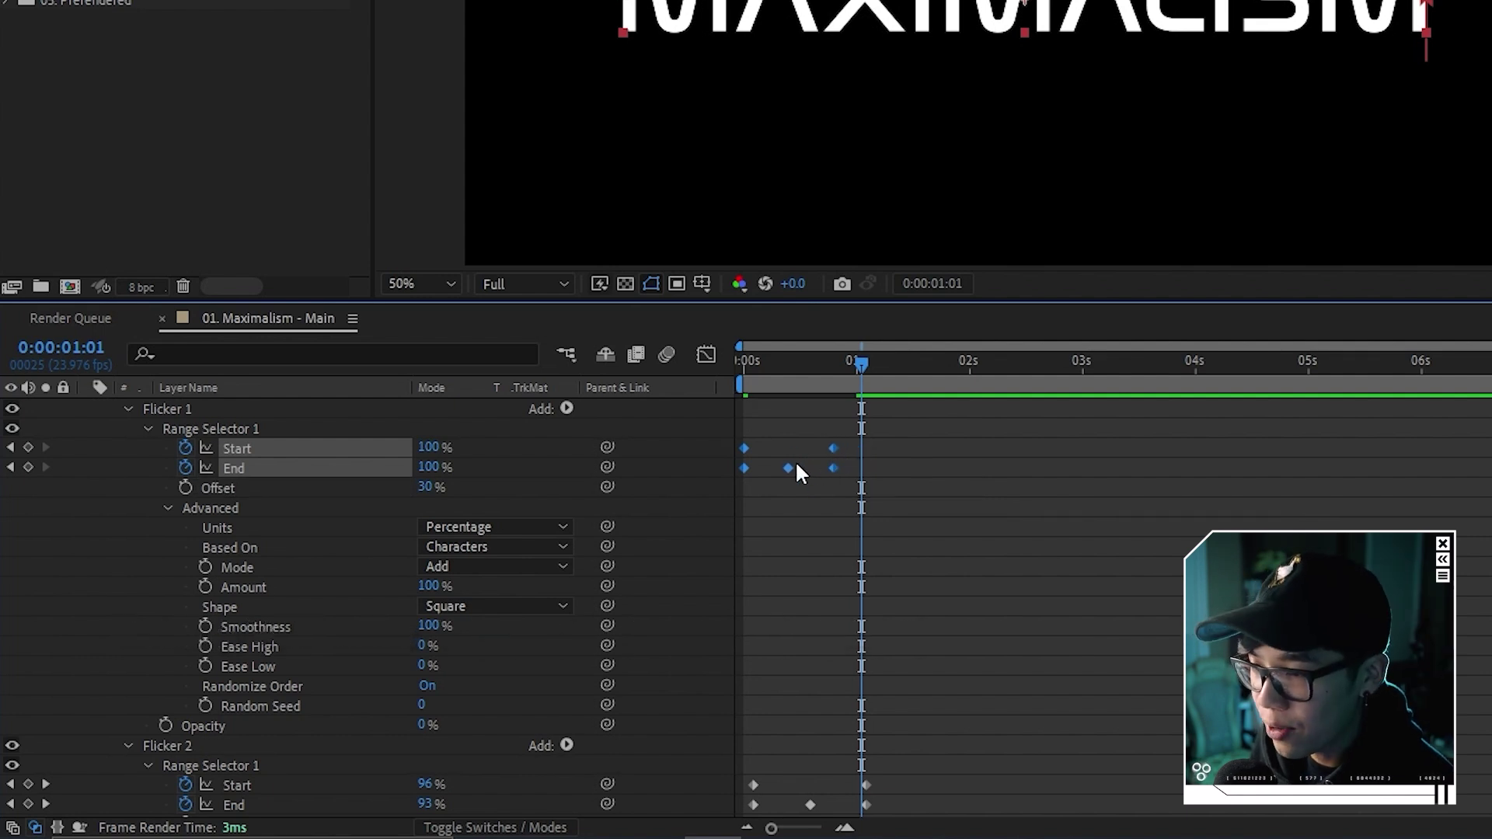
scroll(797, 472, "down", 3)
left_click_drag(885, 706, 843, 724)
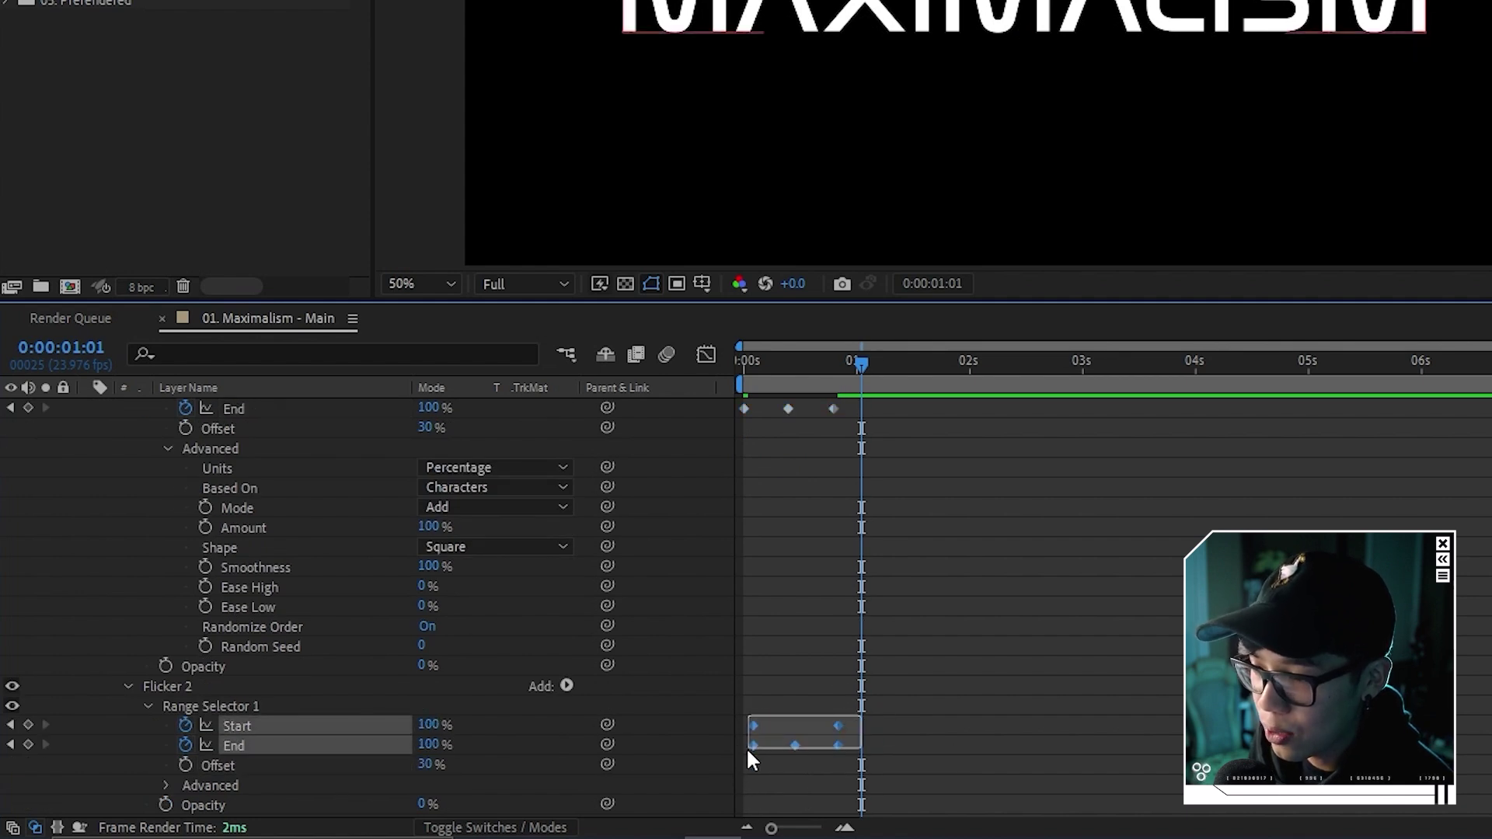
left_click(757, 725)
Preview the quicker flickering MAXIMALISM reveal from the first frame.
left_click(796, 388)
key("Home")
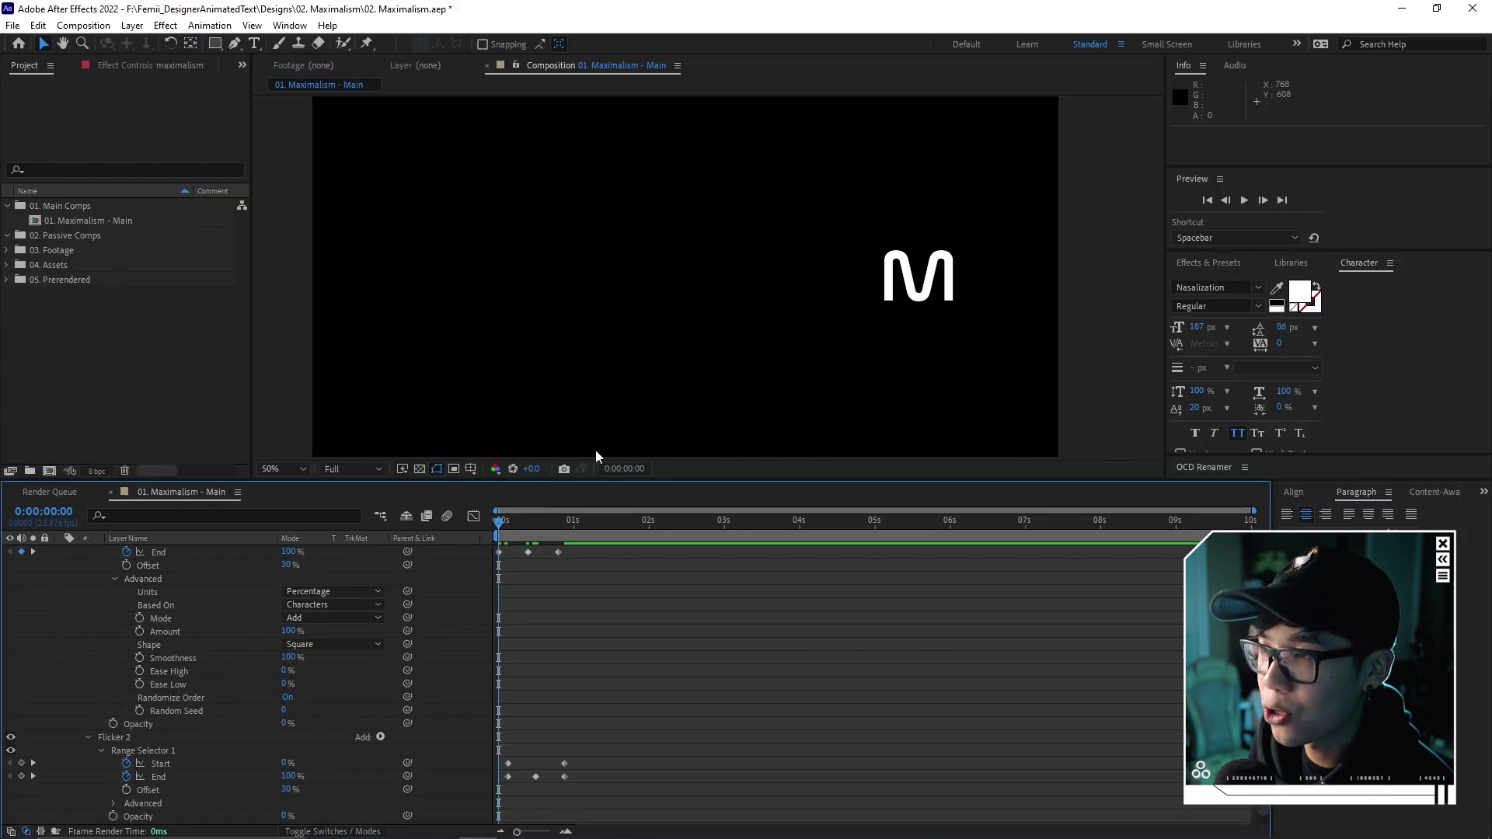
left_click(738, 328)
key("space")
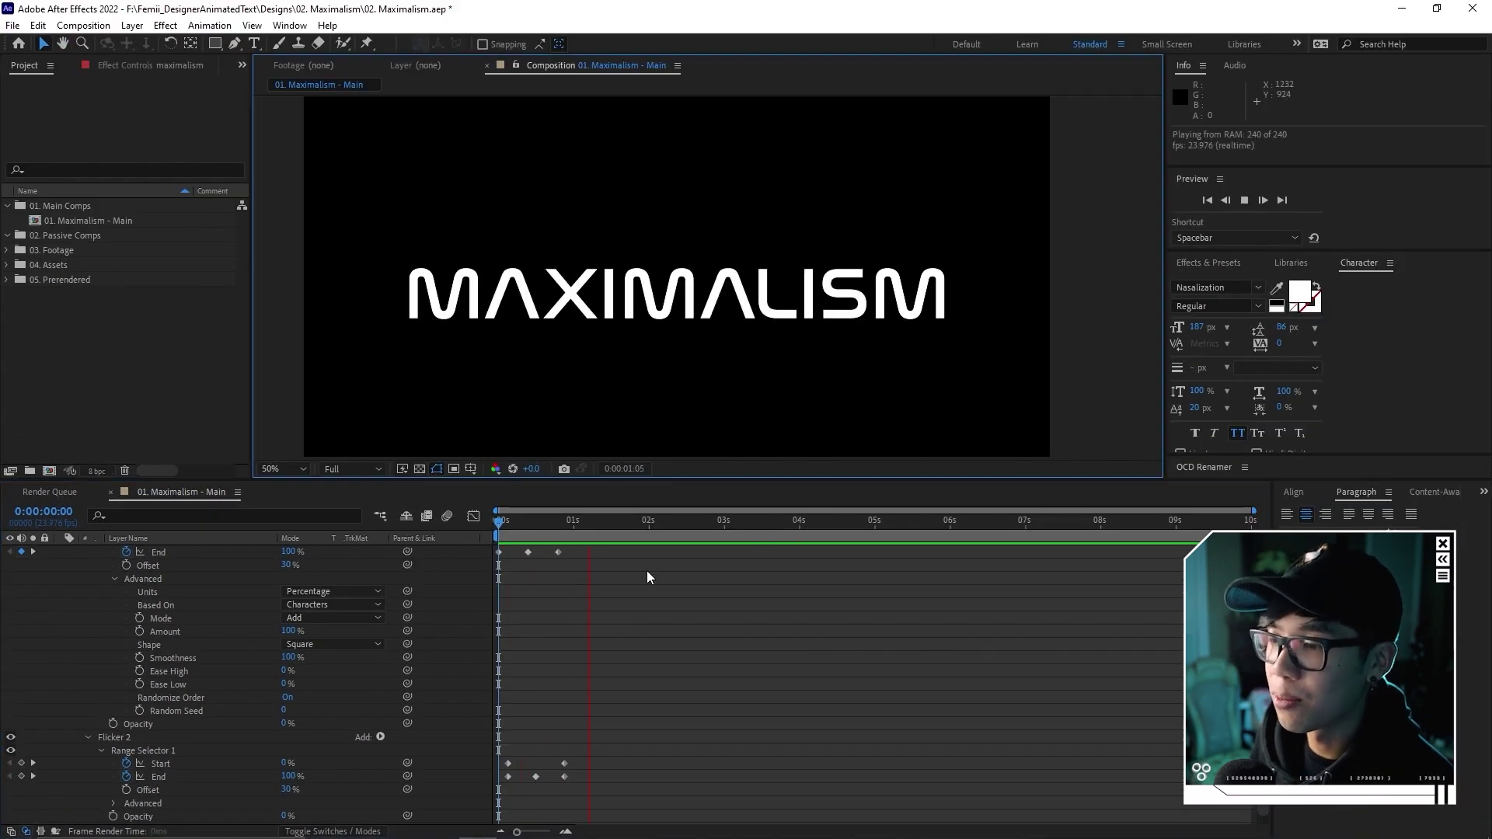
scroll(607, 614, "up", 3)
key("space")
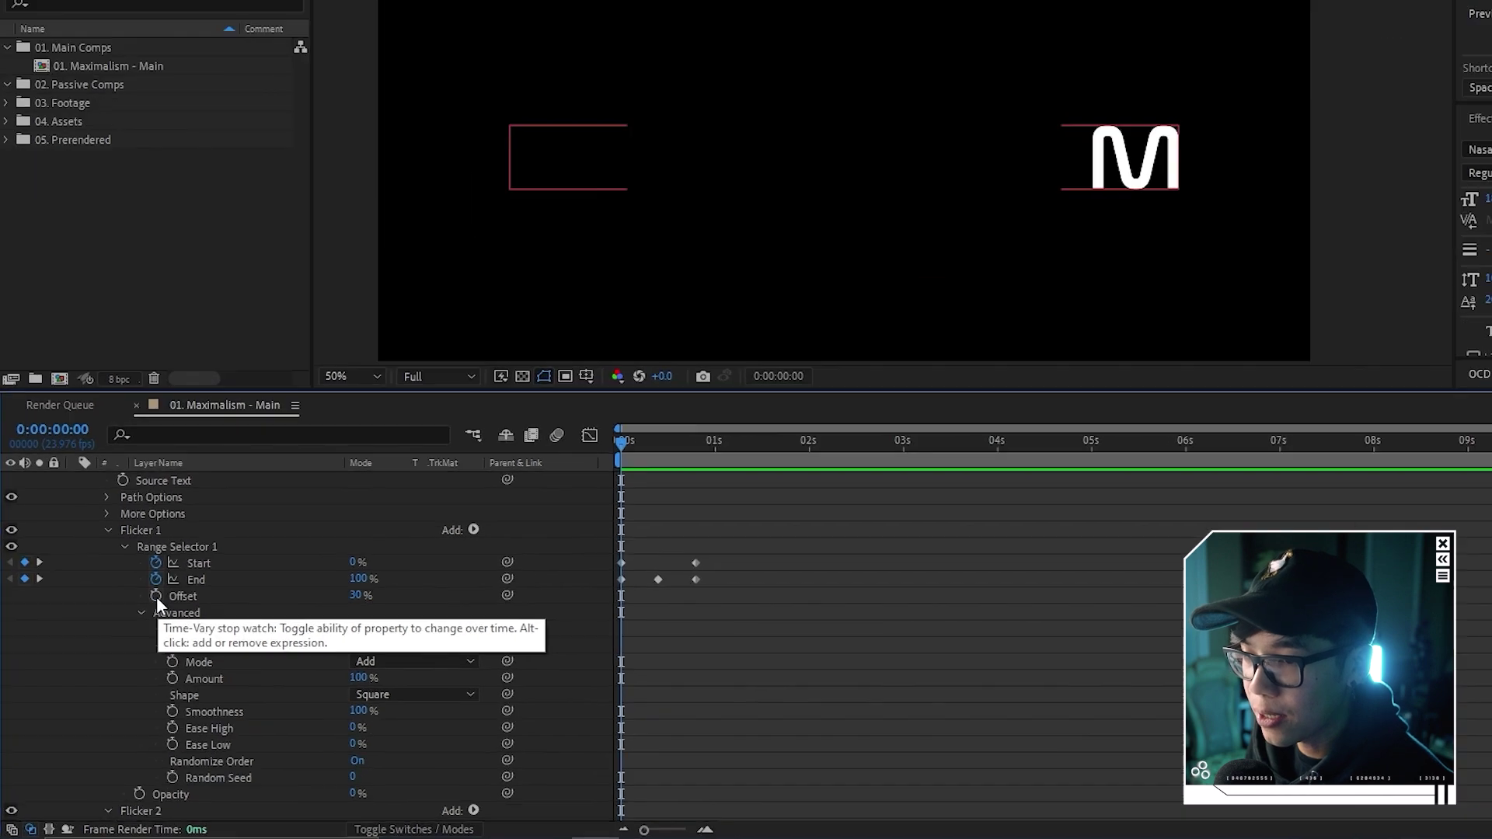
Keyframe Flicker 1's Offset, move the keyframe later, and set its value to 30%.
left_click(126, 645)
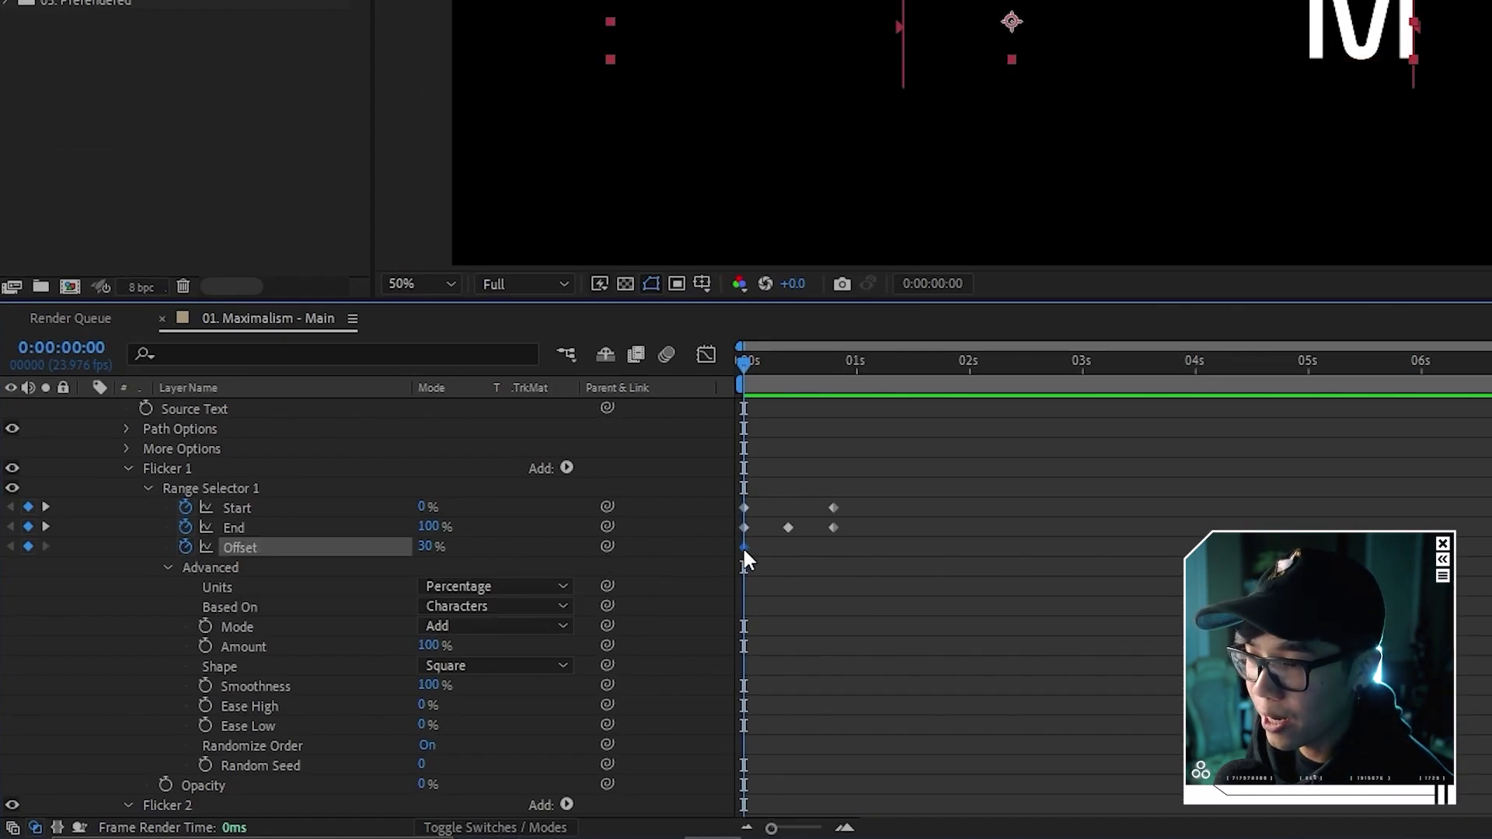
left_click_drag(743, 548, 778, 547)
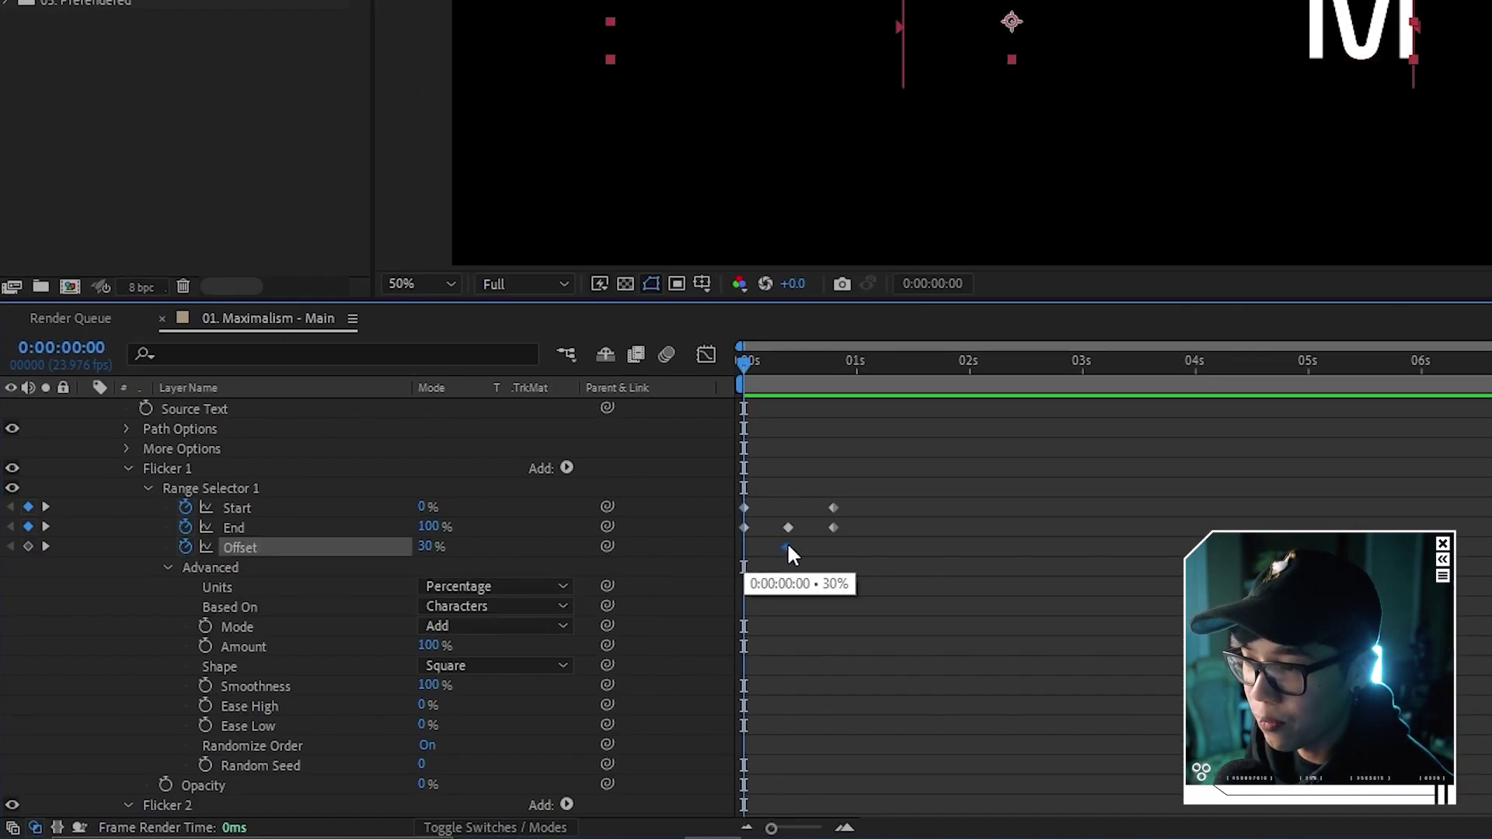
left_click(426, 548)
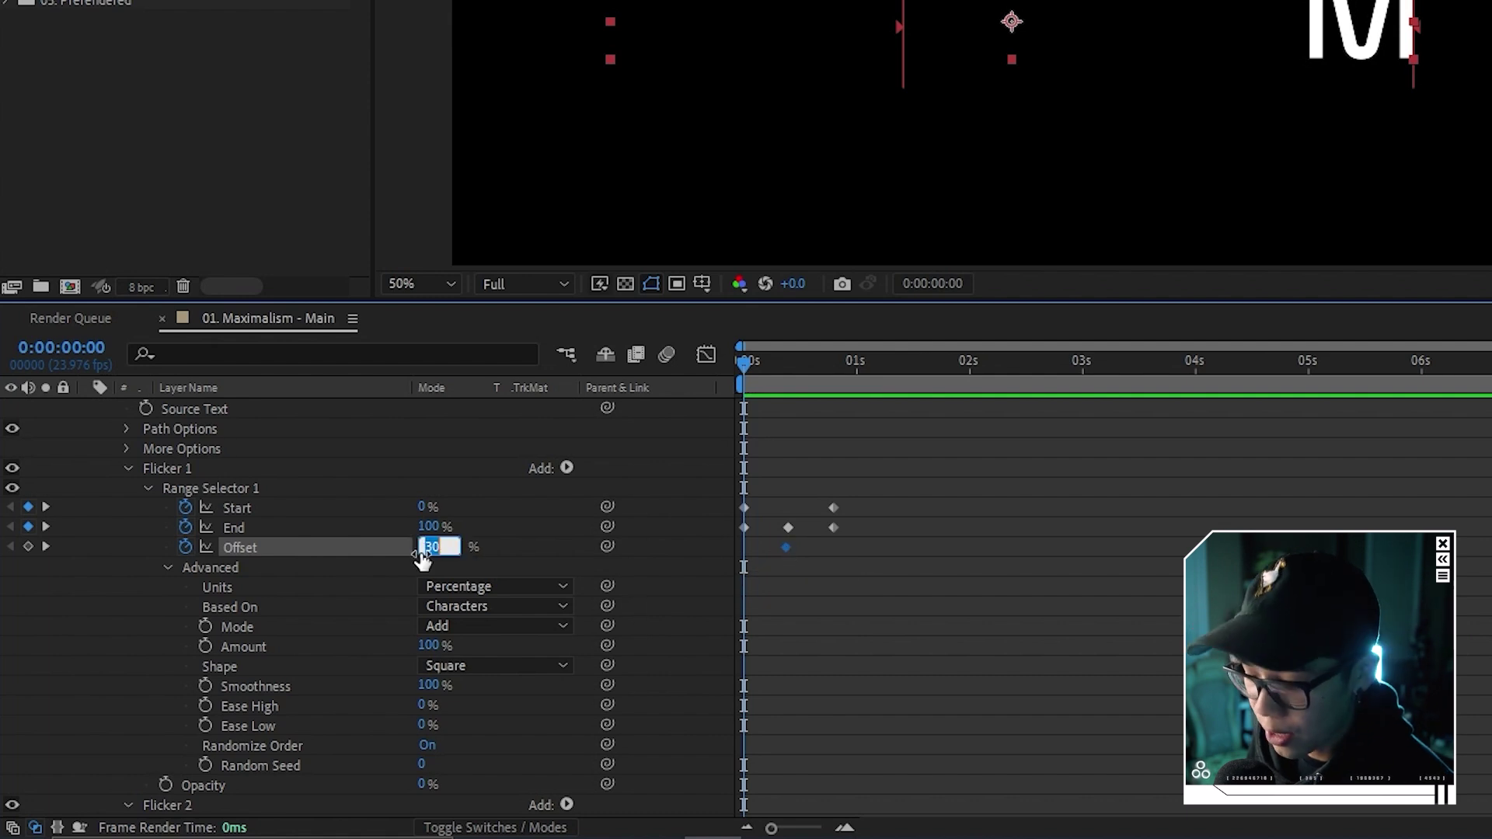
key("Return")
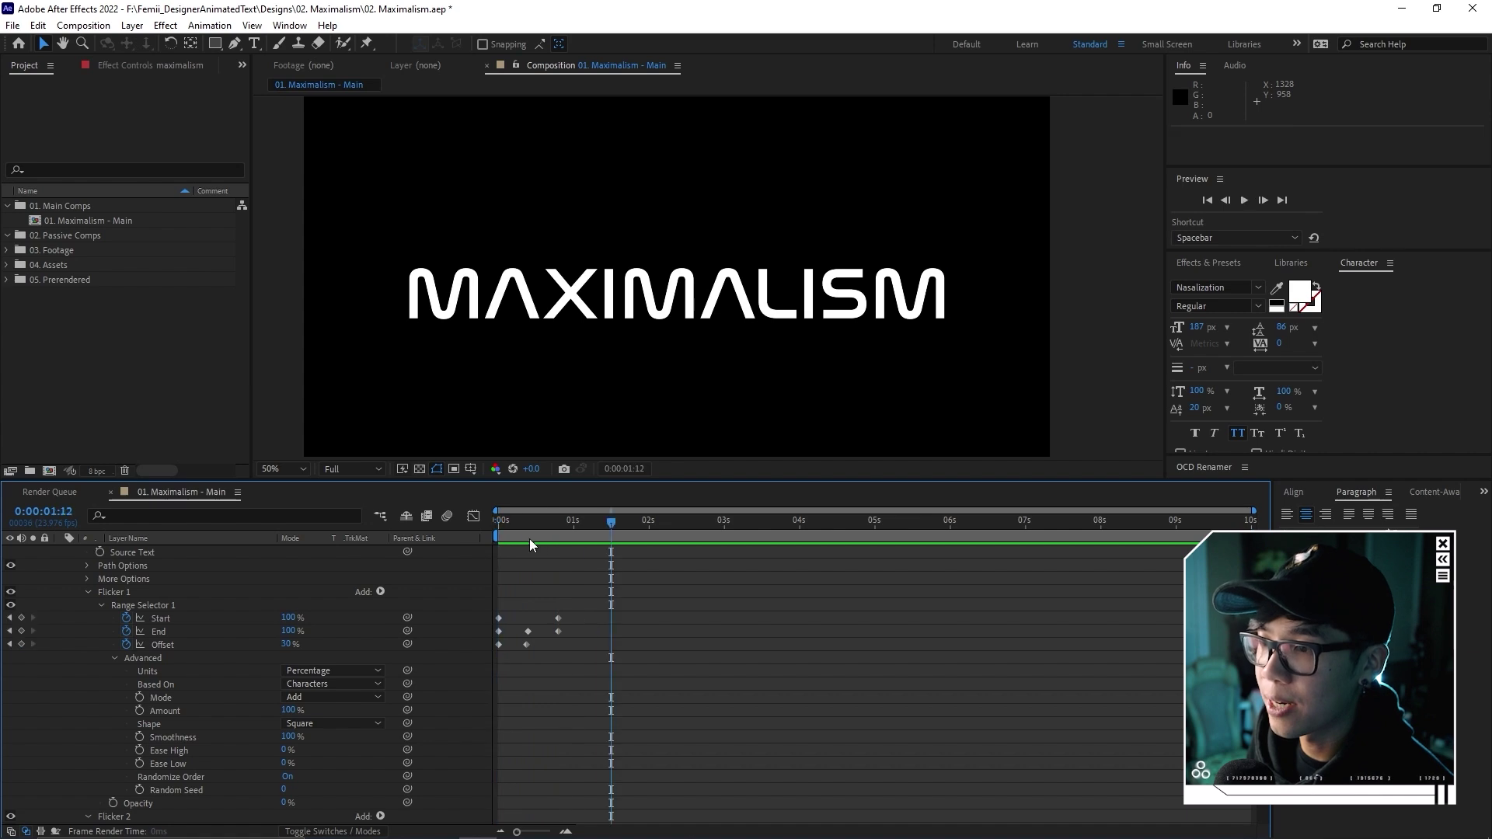
Preview the flickering MAXIMALISM text twice, then collapse the Flicker 1 group.
key("space")
key("space")
scroll(560, 610, "up", 1)
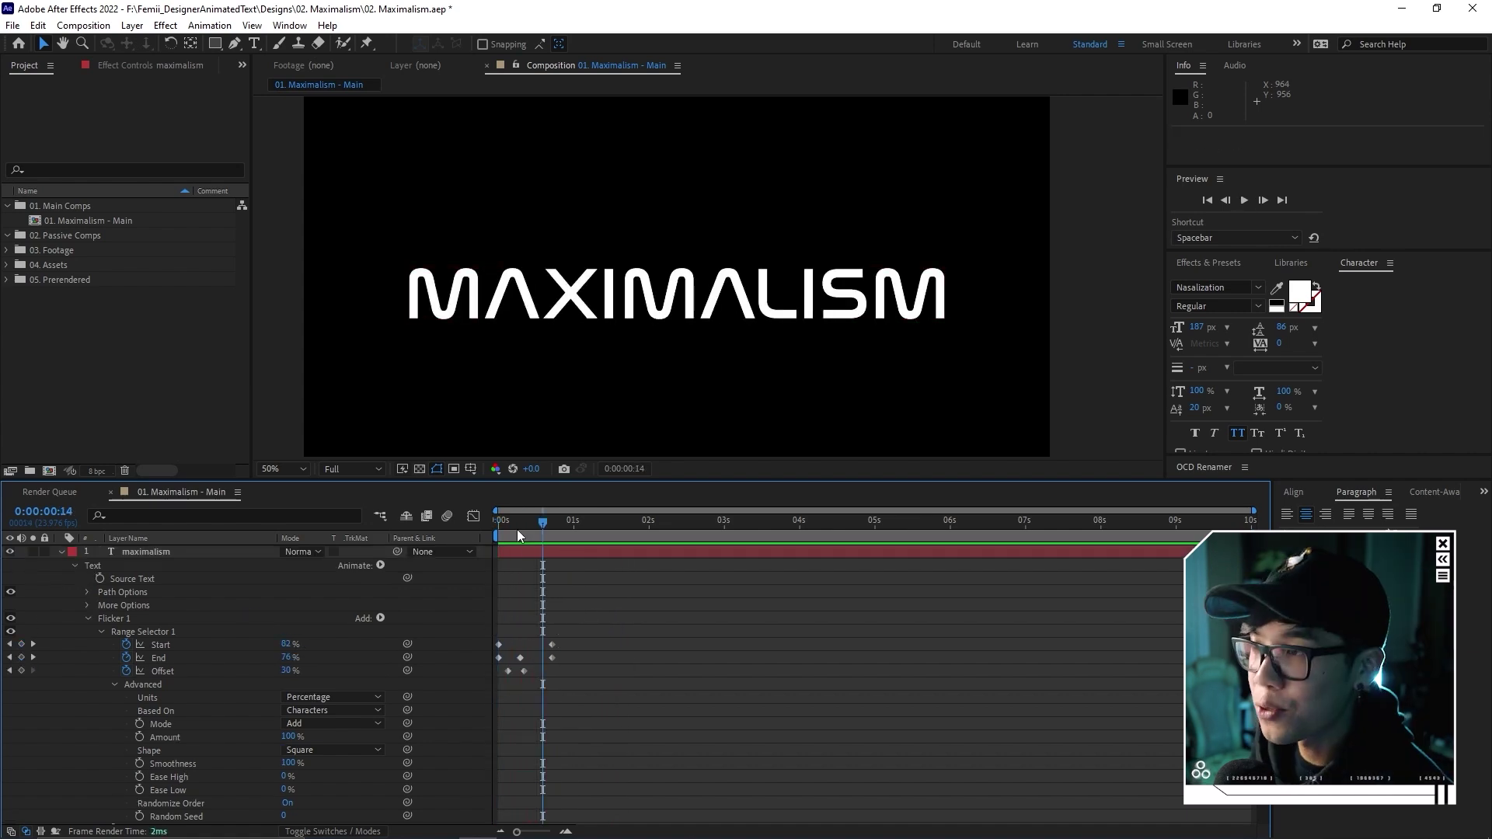
key("space")
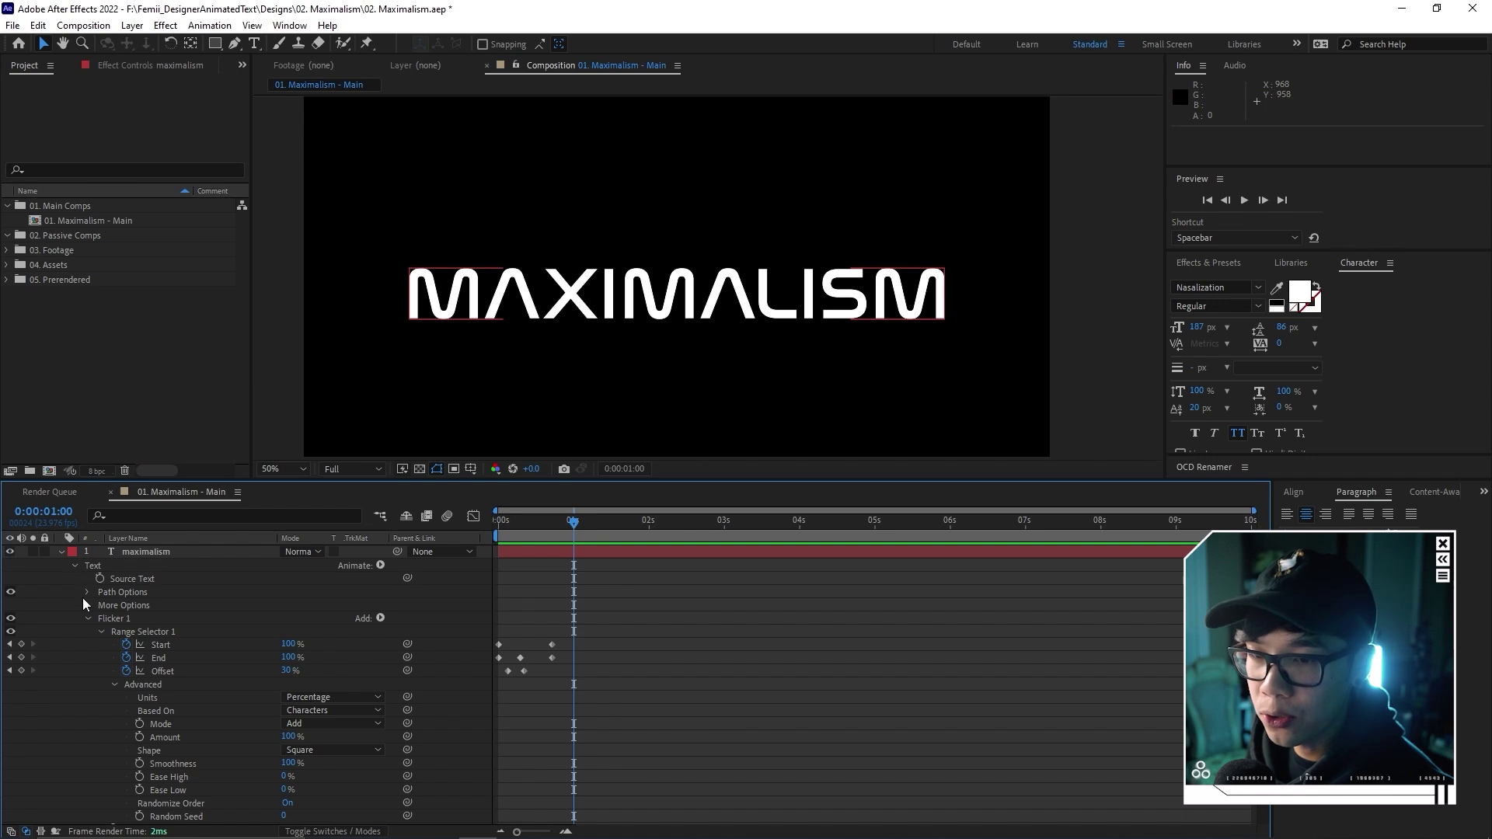
left_click(88, 619)
Add a Tracking animator with Tracking Amount 23 to the MAXIMALISM text.
left_click(88, 632)
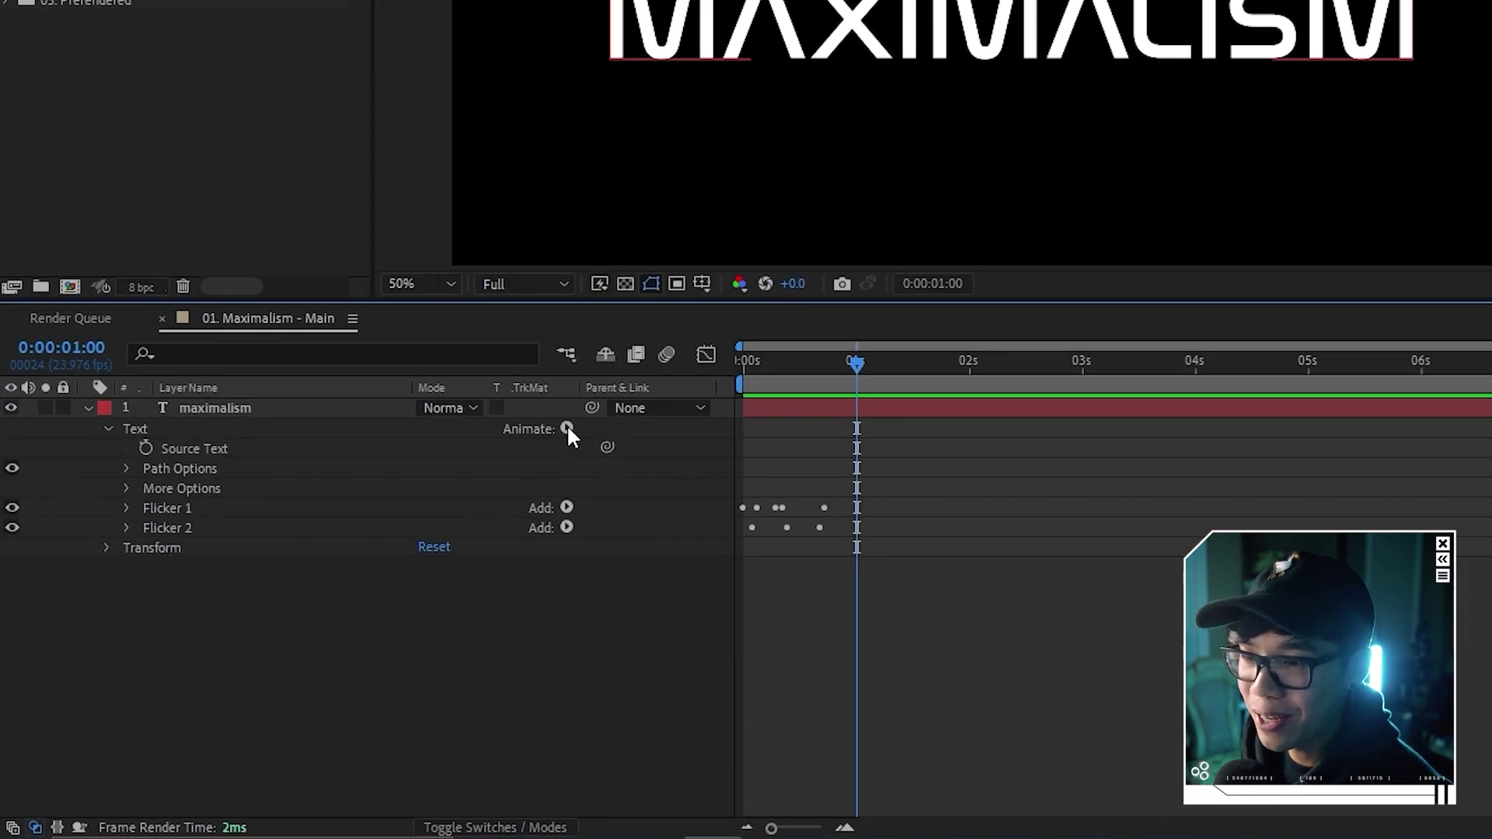
left_click(567, 429)
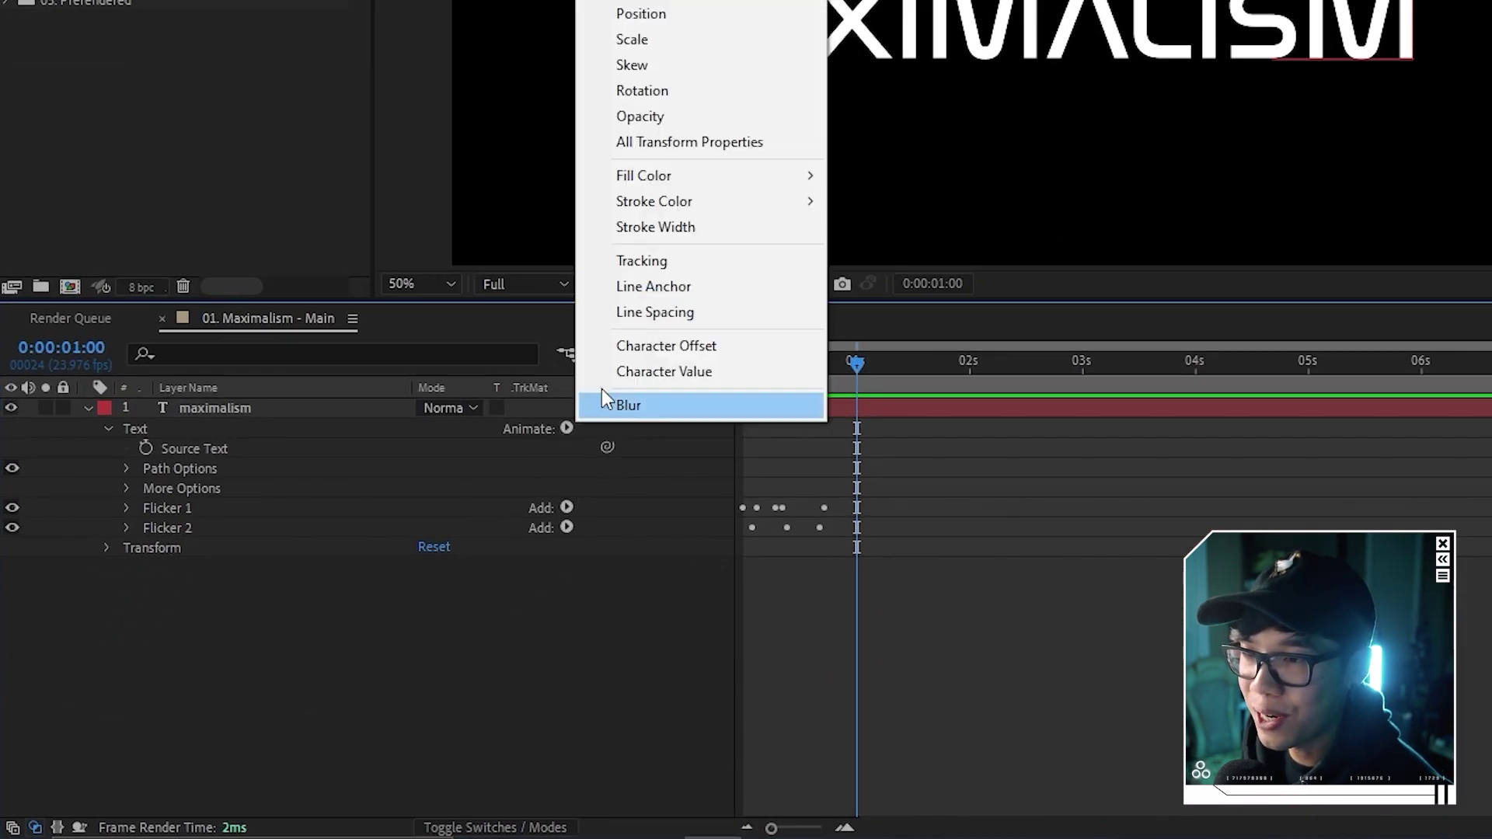
left_click(711, 262)
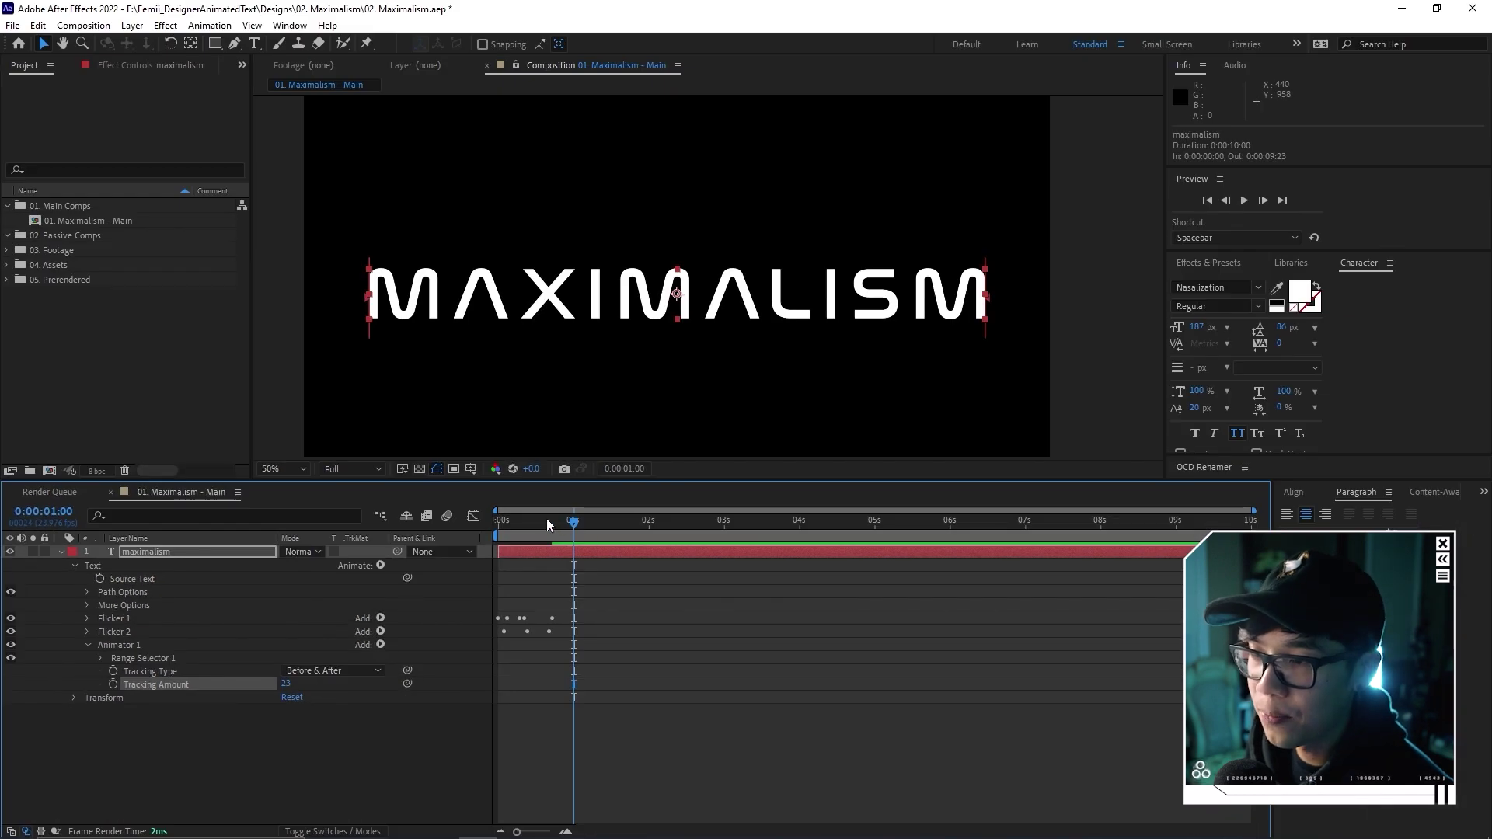
mouse_move(547, 519)
left_mouse_down()
mouse_move(534, 519)
mouse_move(551, 520)
left_mouse_up()
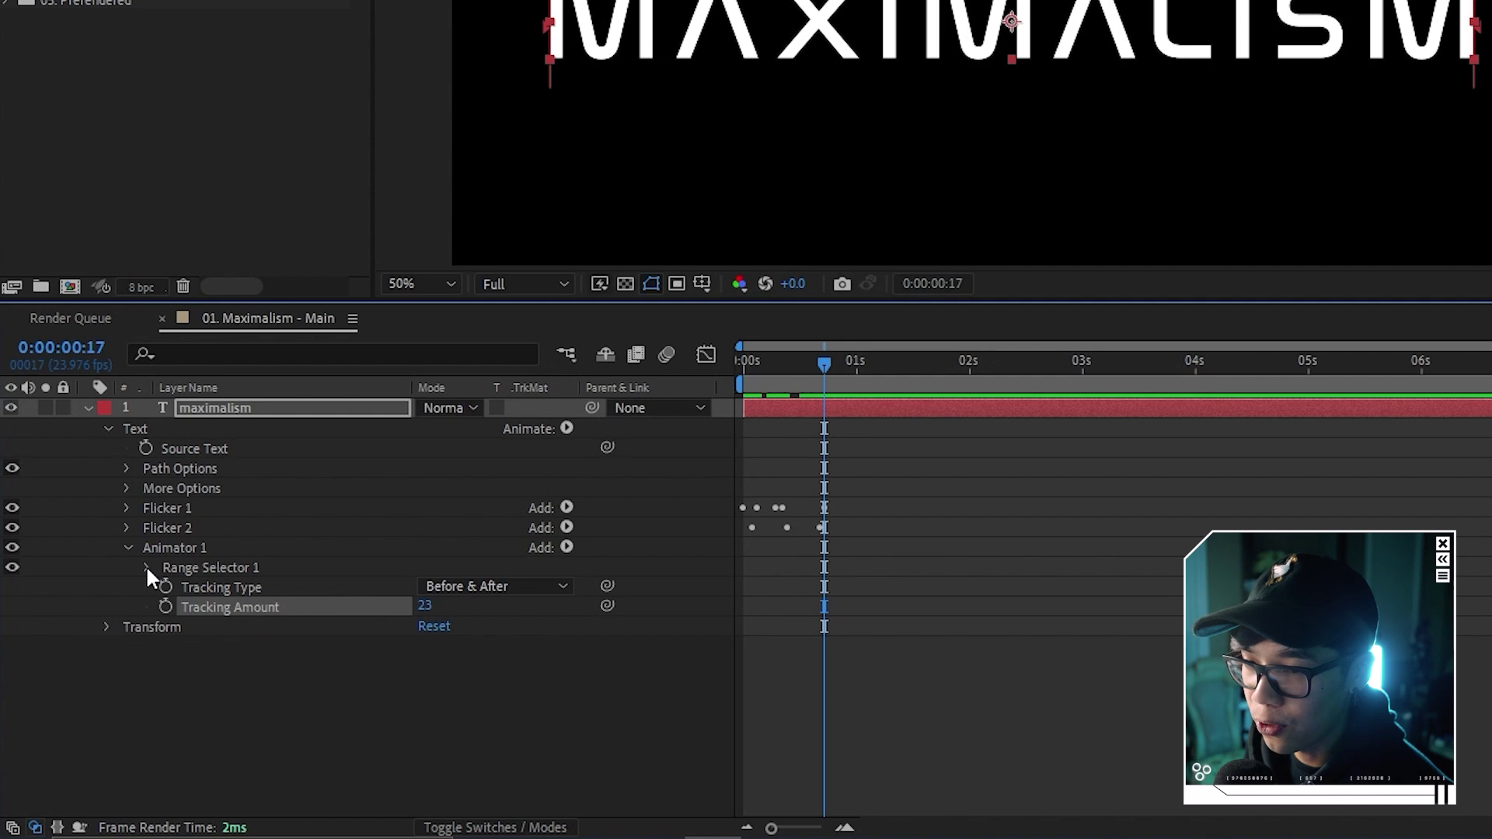
Keyframe Range Selector 1 Start at 0% at 0:00 and 100% at frame 14.
left_click(147, 569)
left_click_drag(824, 364, 743, 366)
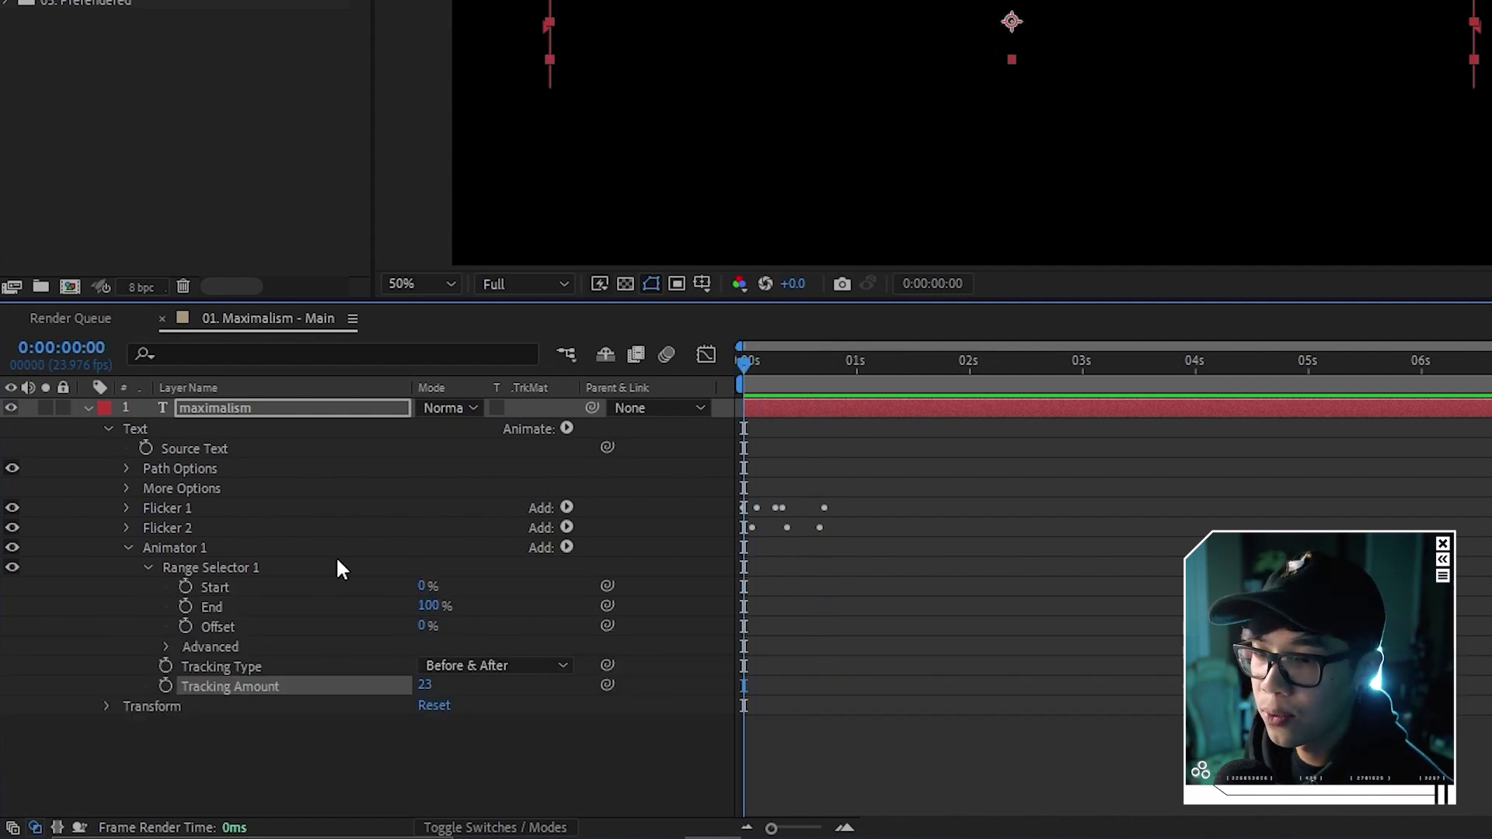
left_click(183, 588)
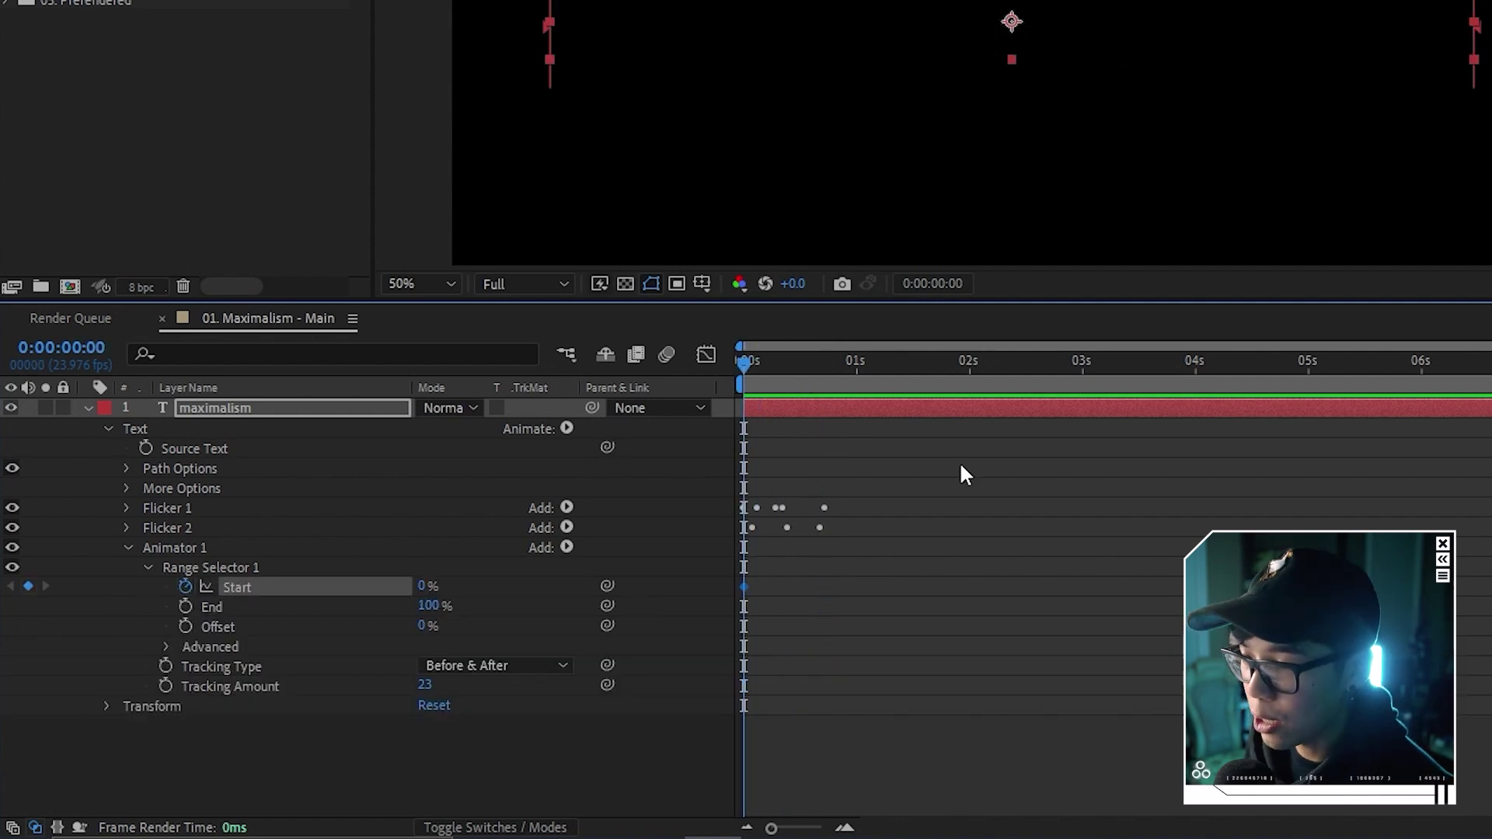
left_click_drag(744, 375, 808, 372)
left_click_drag(422, 587, 544, 588)
Apply Easy Ease to both Start keyframes, then select the frame-14 keyframe.
left_click(790, 598)
left_click_drag(836, 580, 739, 604)
key("F9")
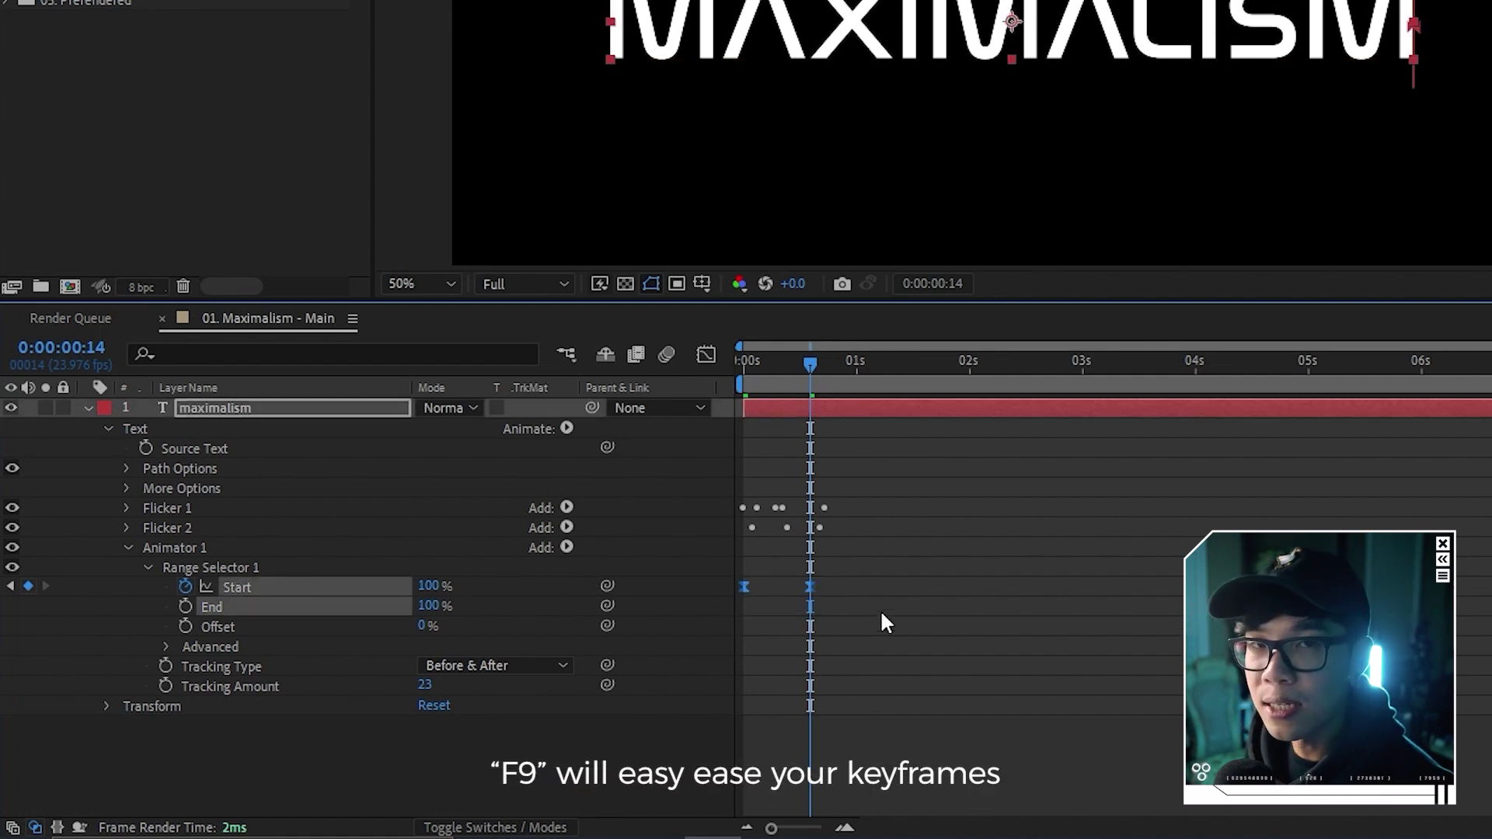
left_click(903, 600)
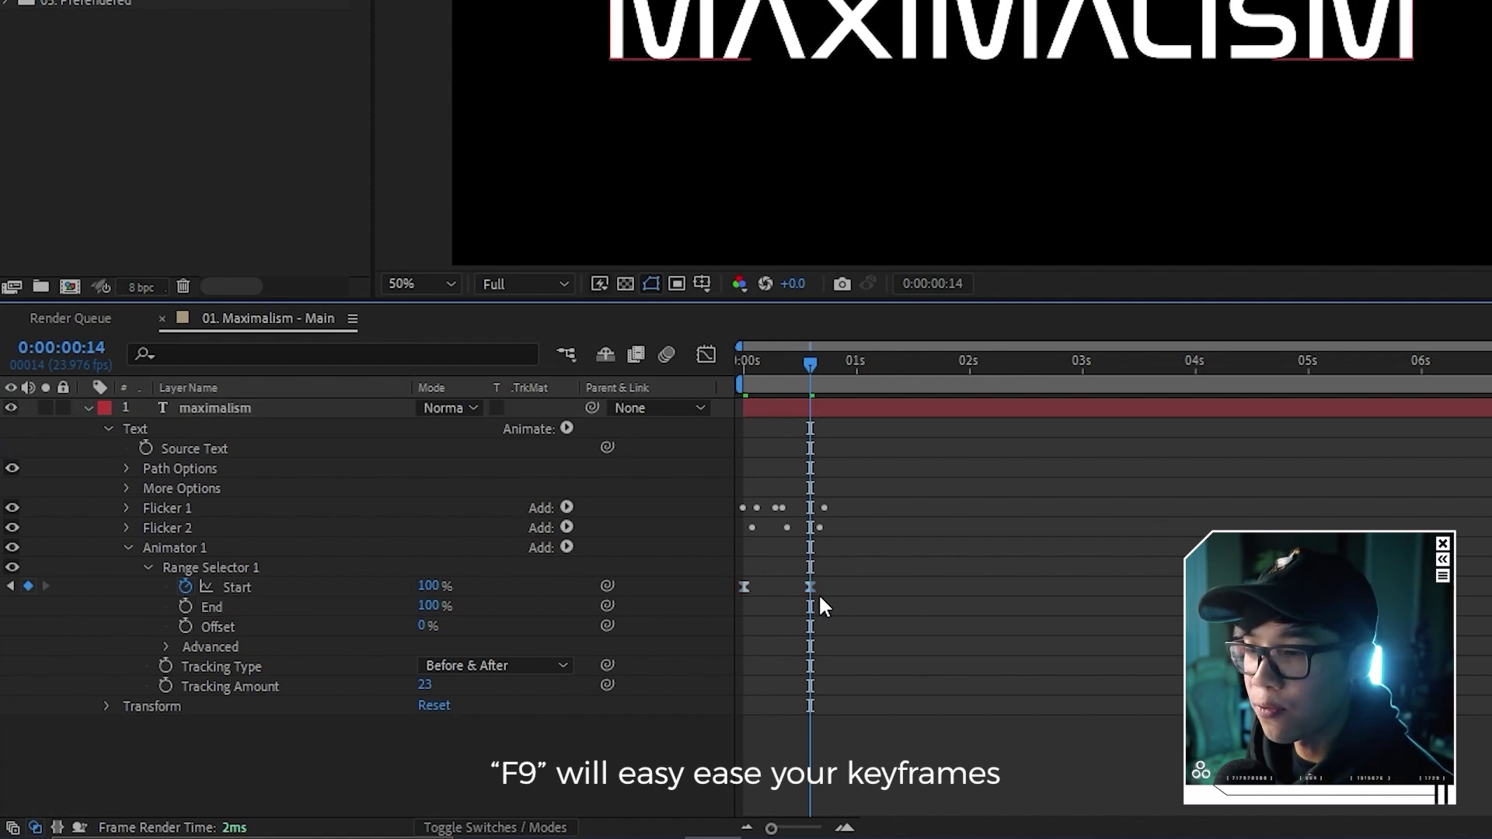
left_click(809, 587)
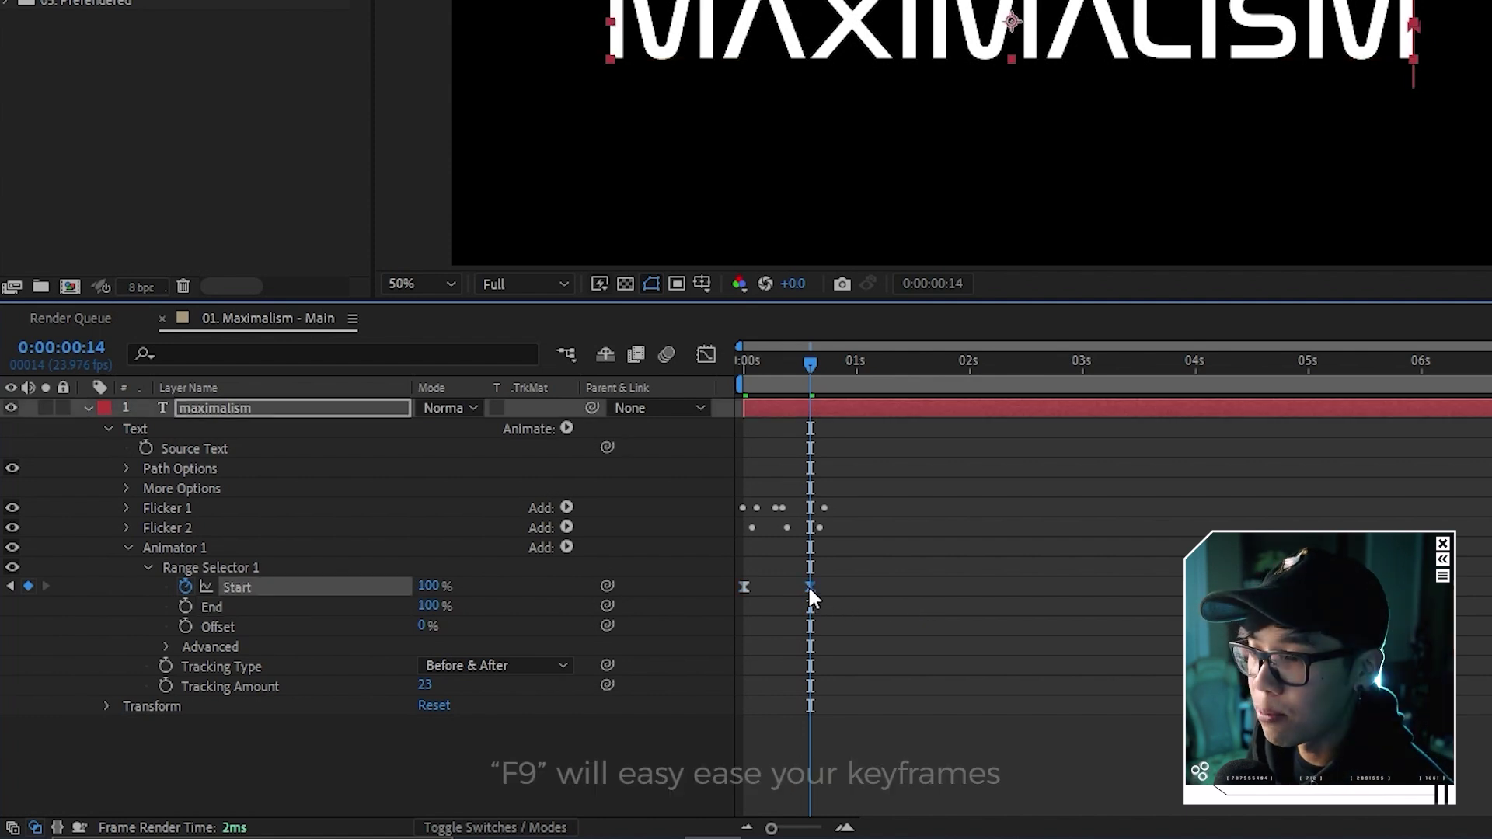
Drag the last Start keyframe's speed-graph influence left so tracking peaks early, then preview.
left_click(707, 354)
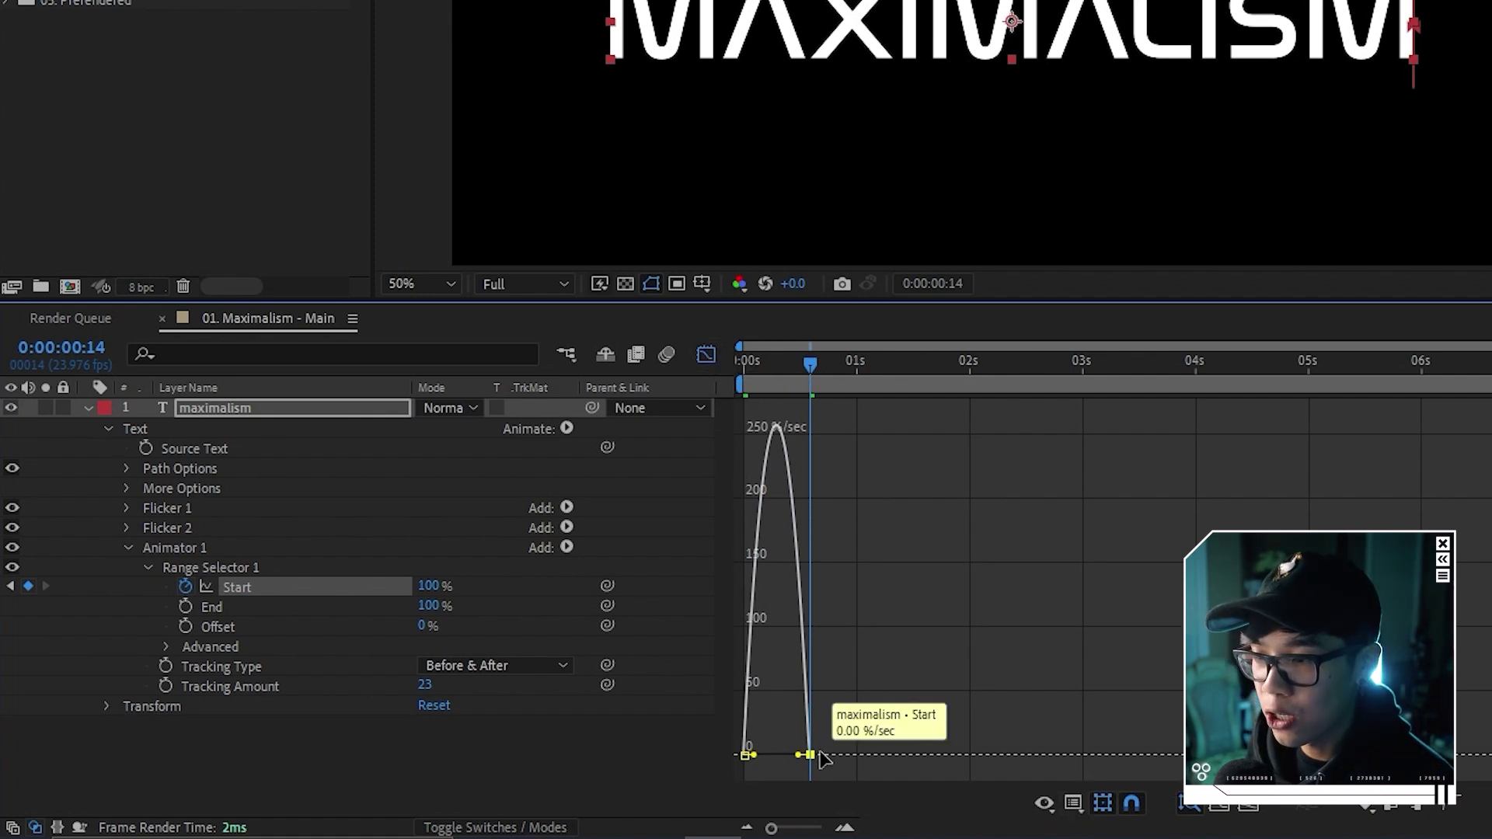
left_click(1073, 803)
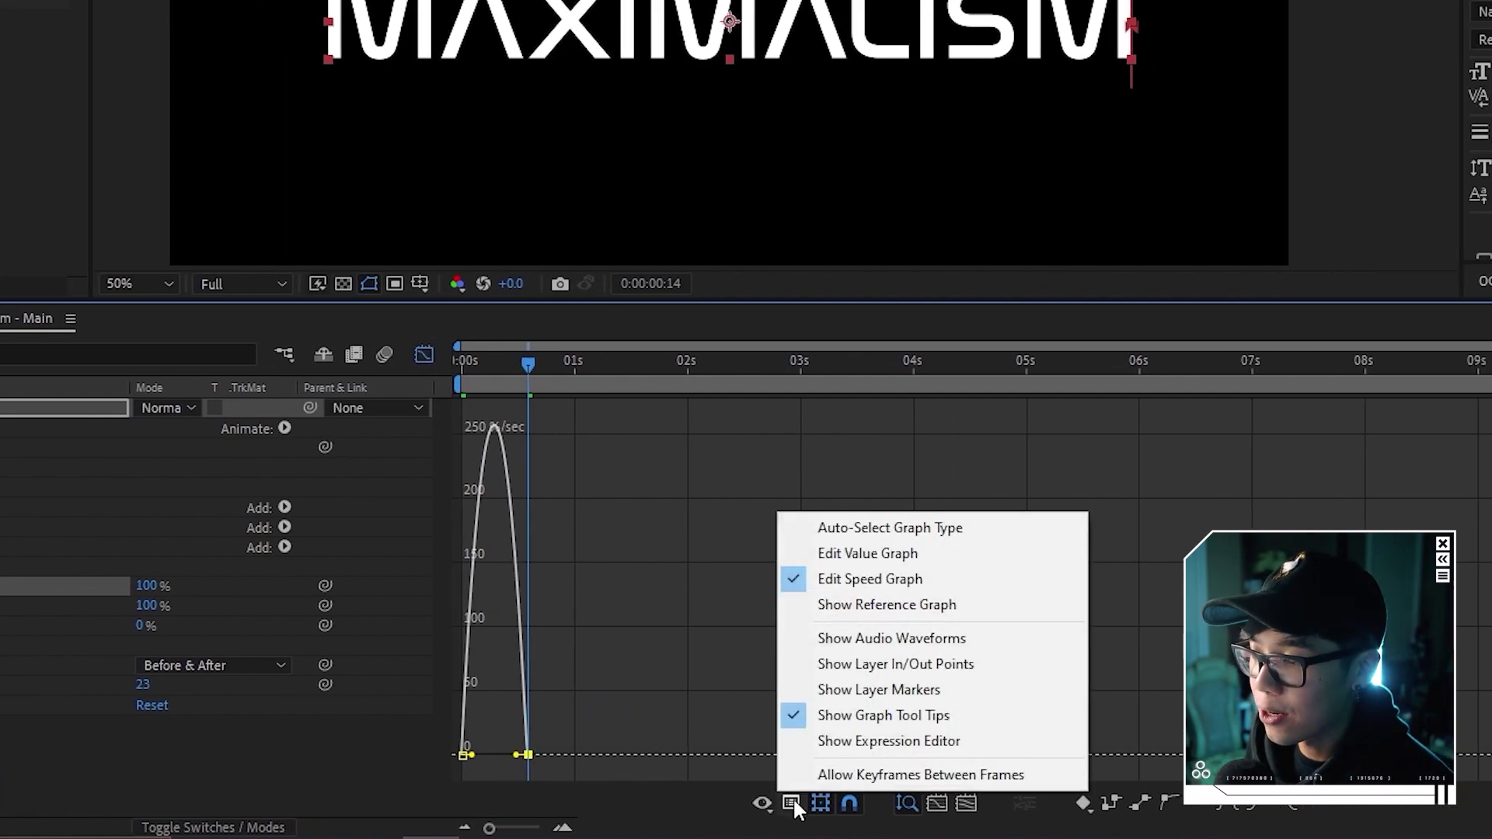
left_click(814, 582)
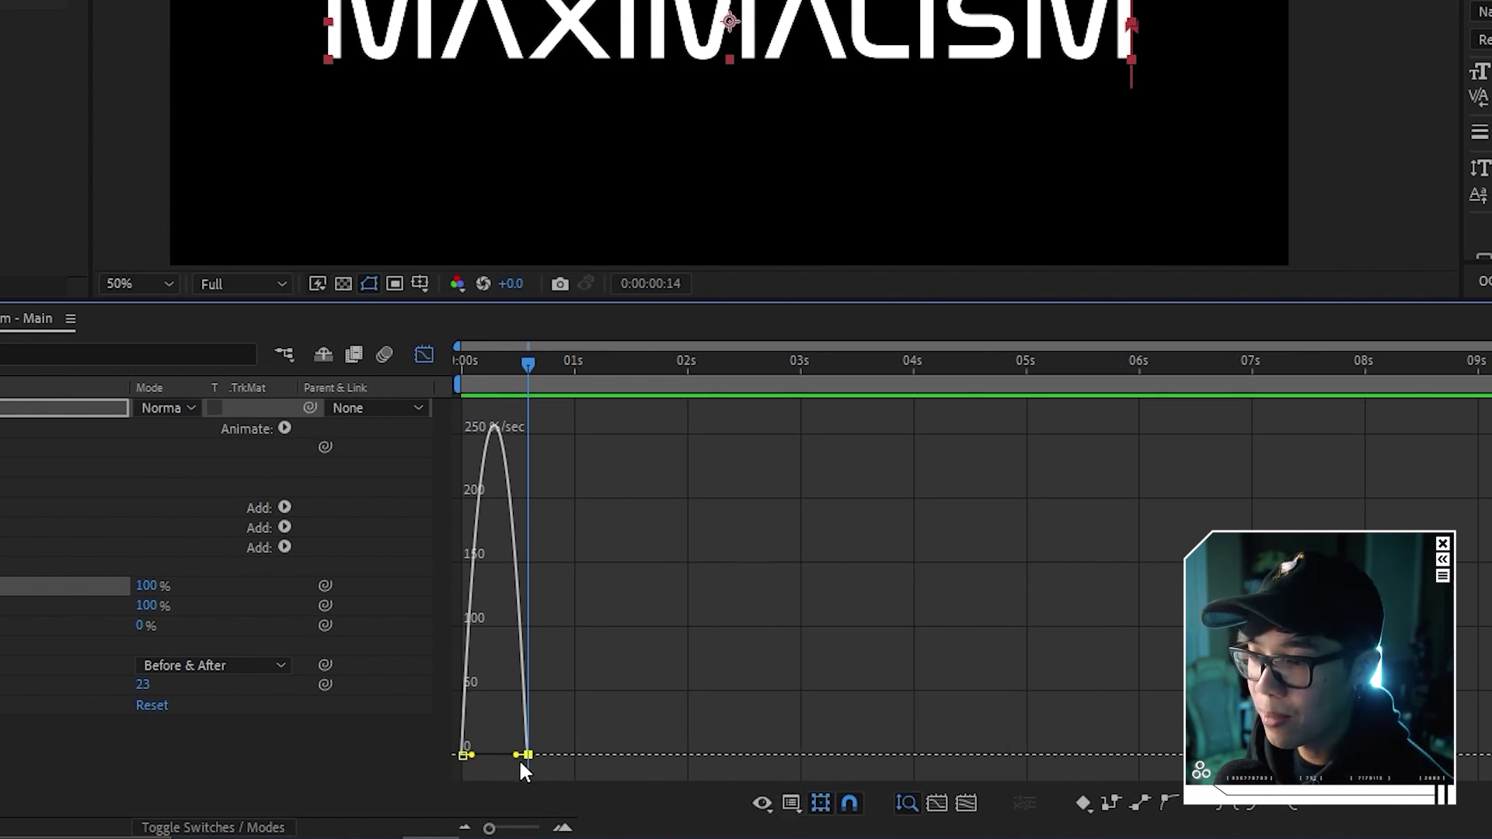
left_click_drag(517, 756, 494, 755)
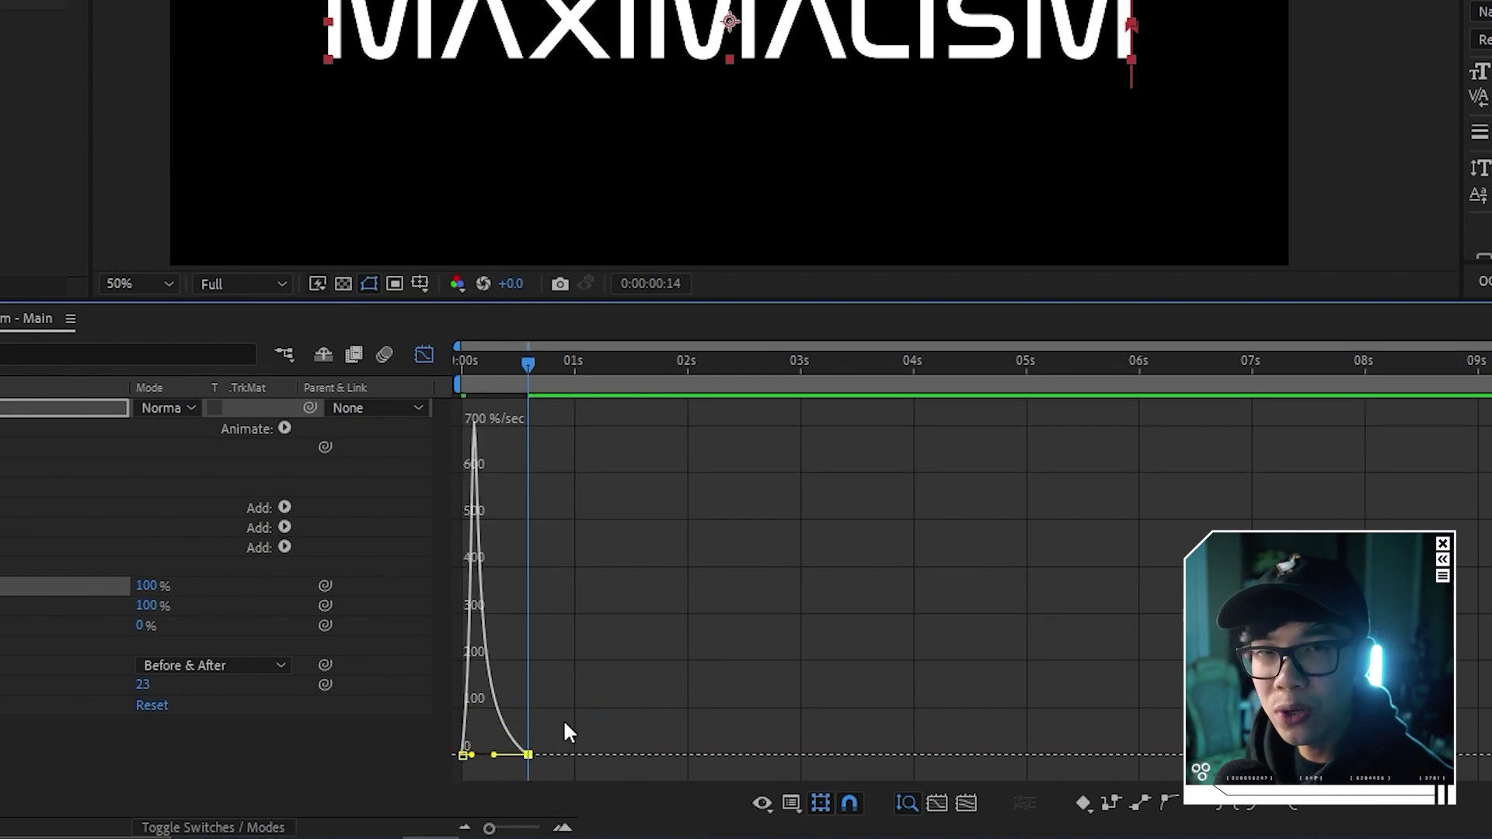
left_click(424, 354)
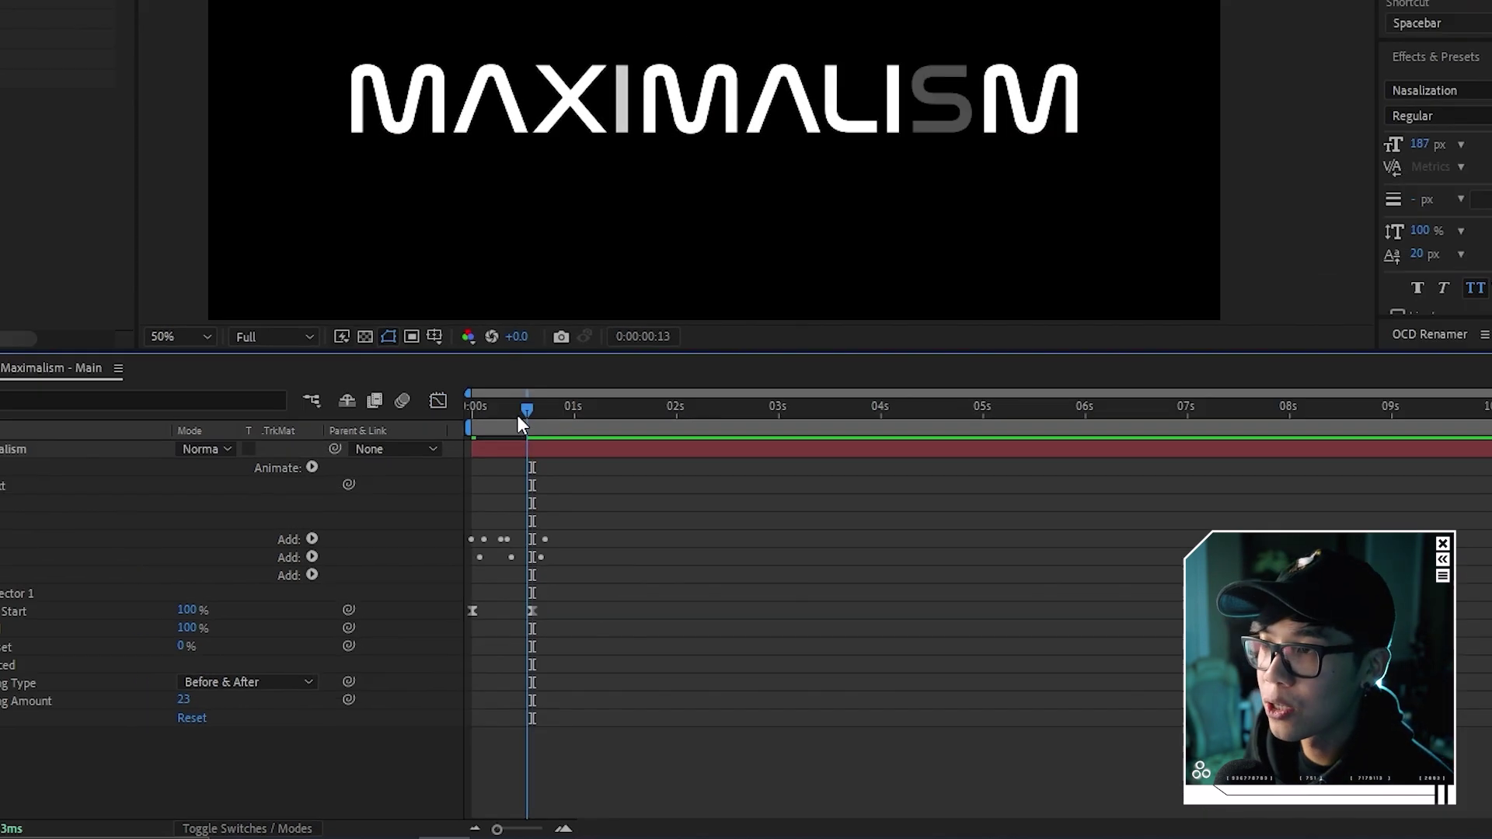
key("space")
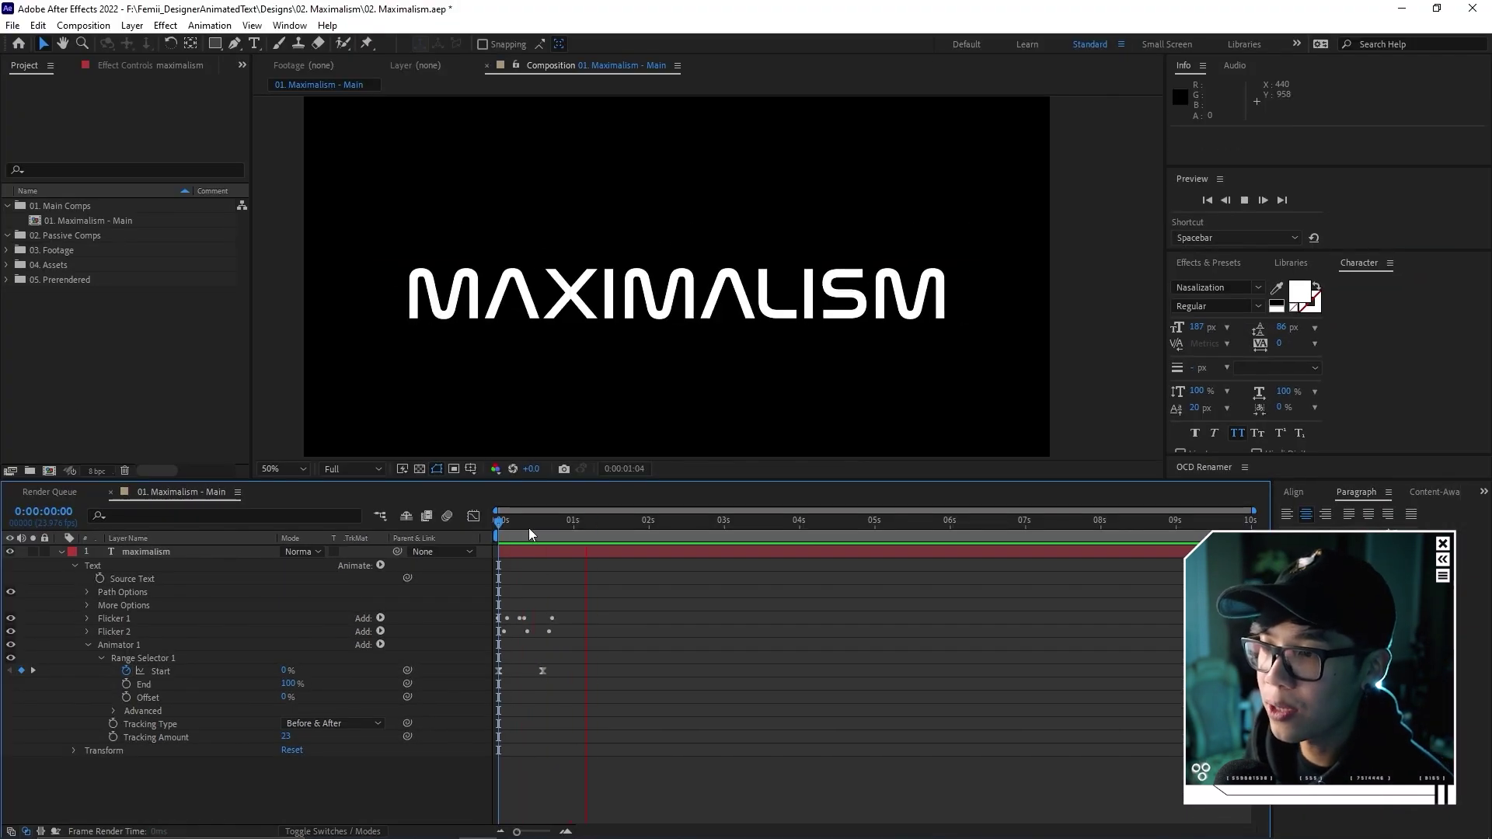
Shift the last Start keyframe one frame later, set Range Selector Offset to -20%, and preview.
left_click_drag(542, 672, 545, 671)
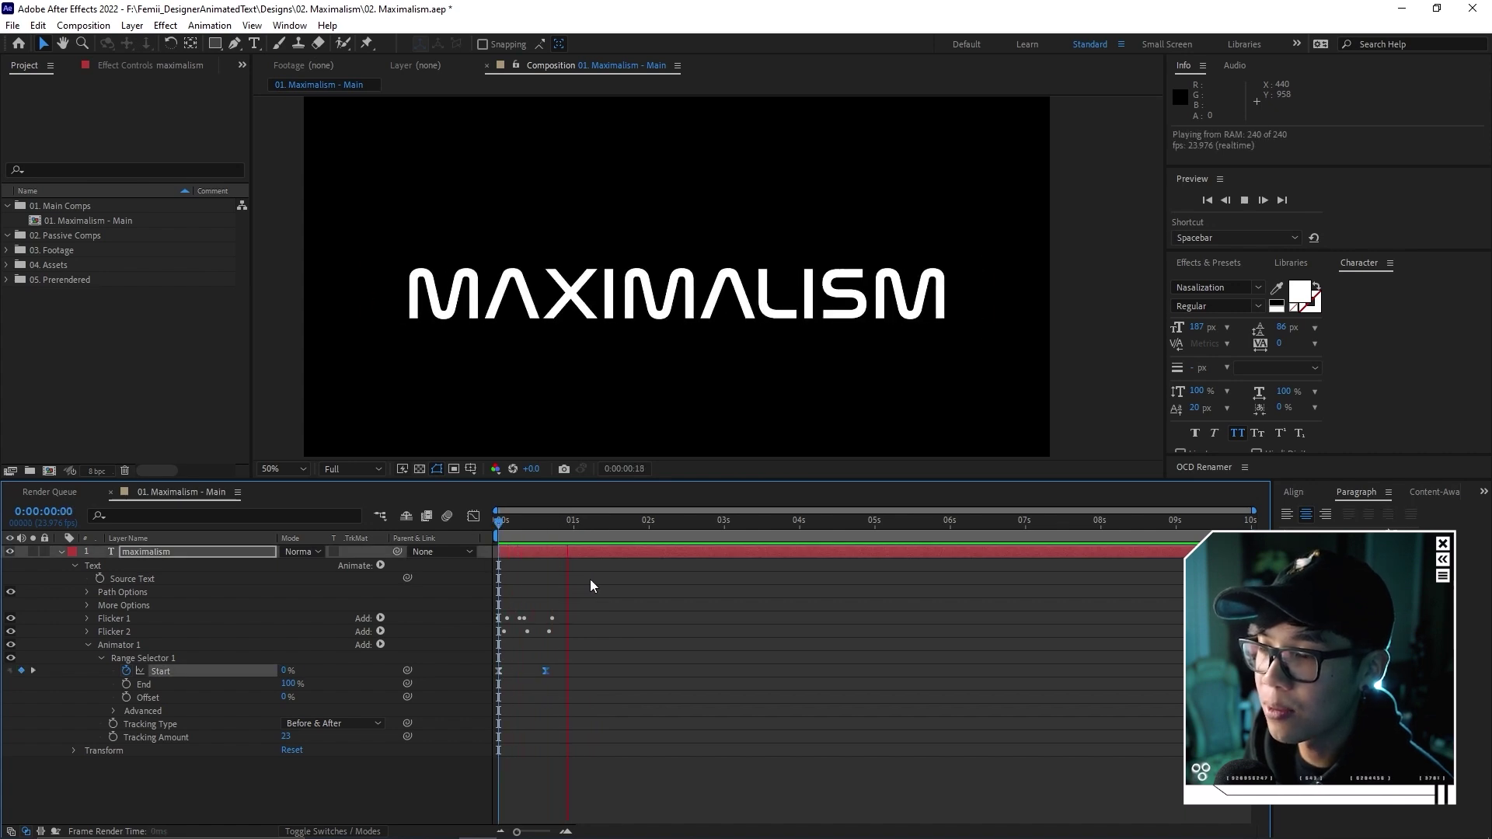
key("space")
key("space")
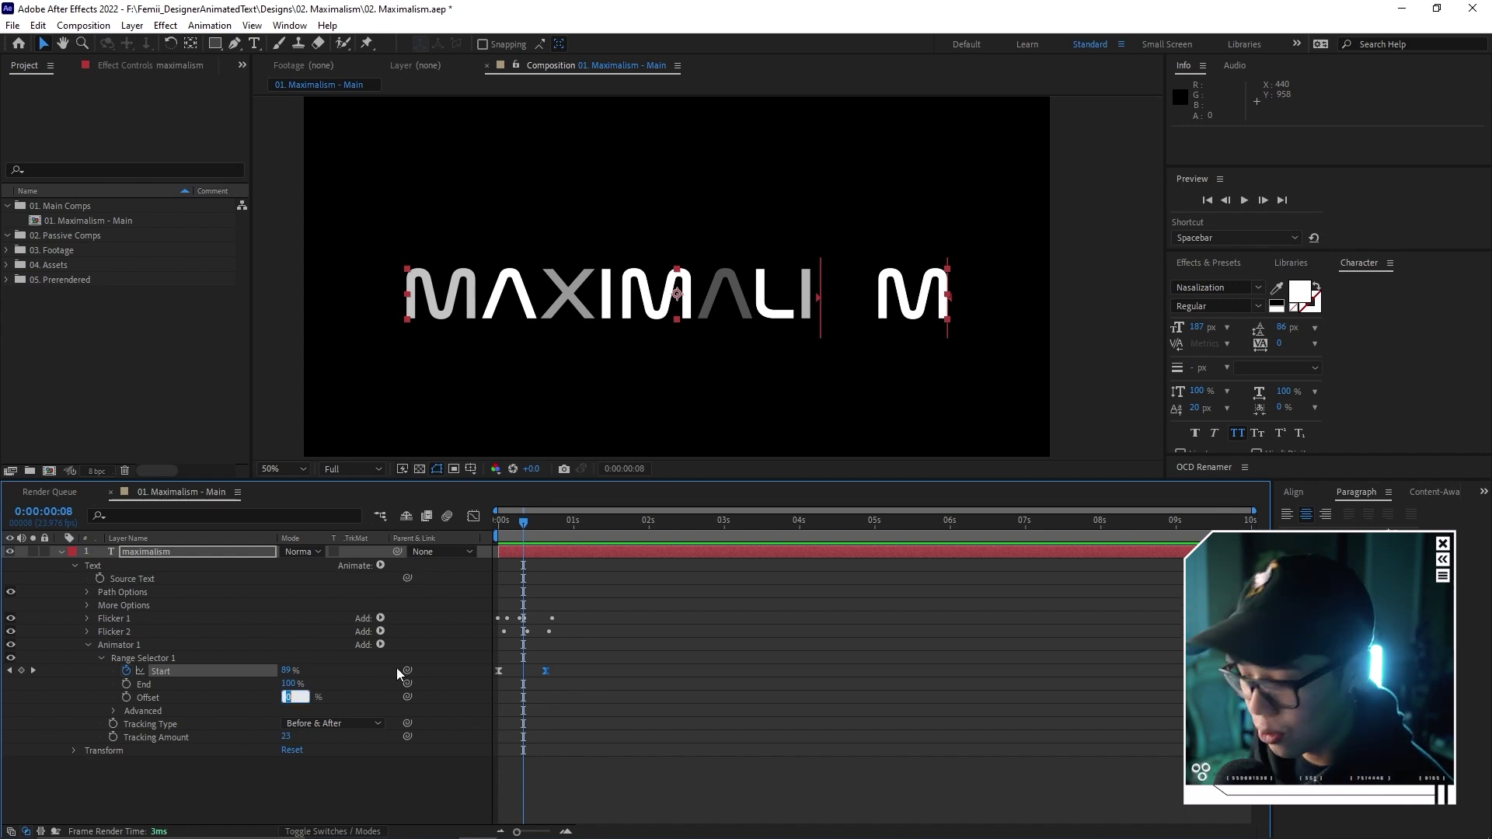
type("-20")
key("Return")
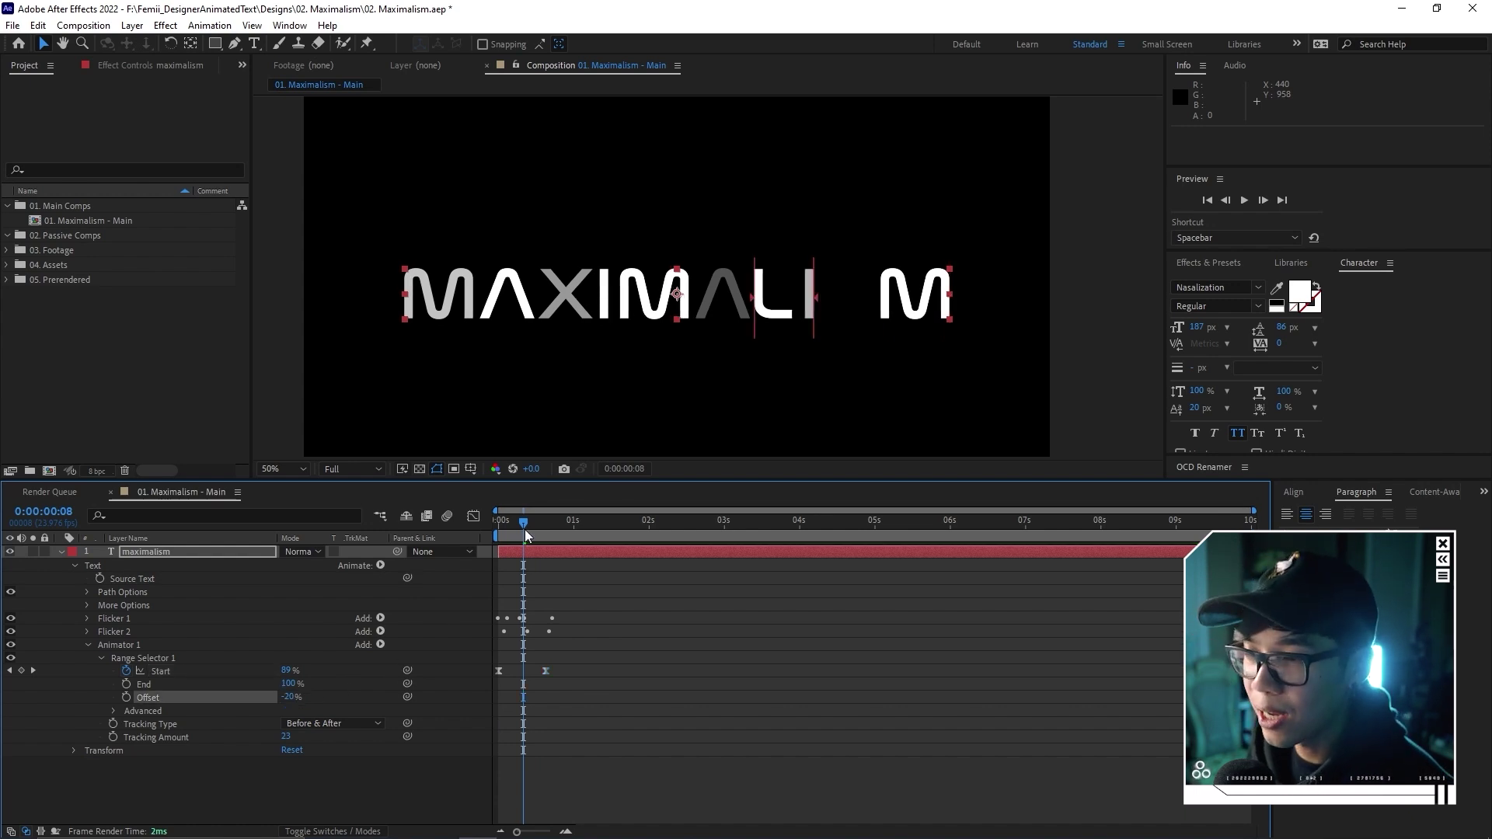
key("space")
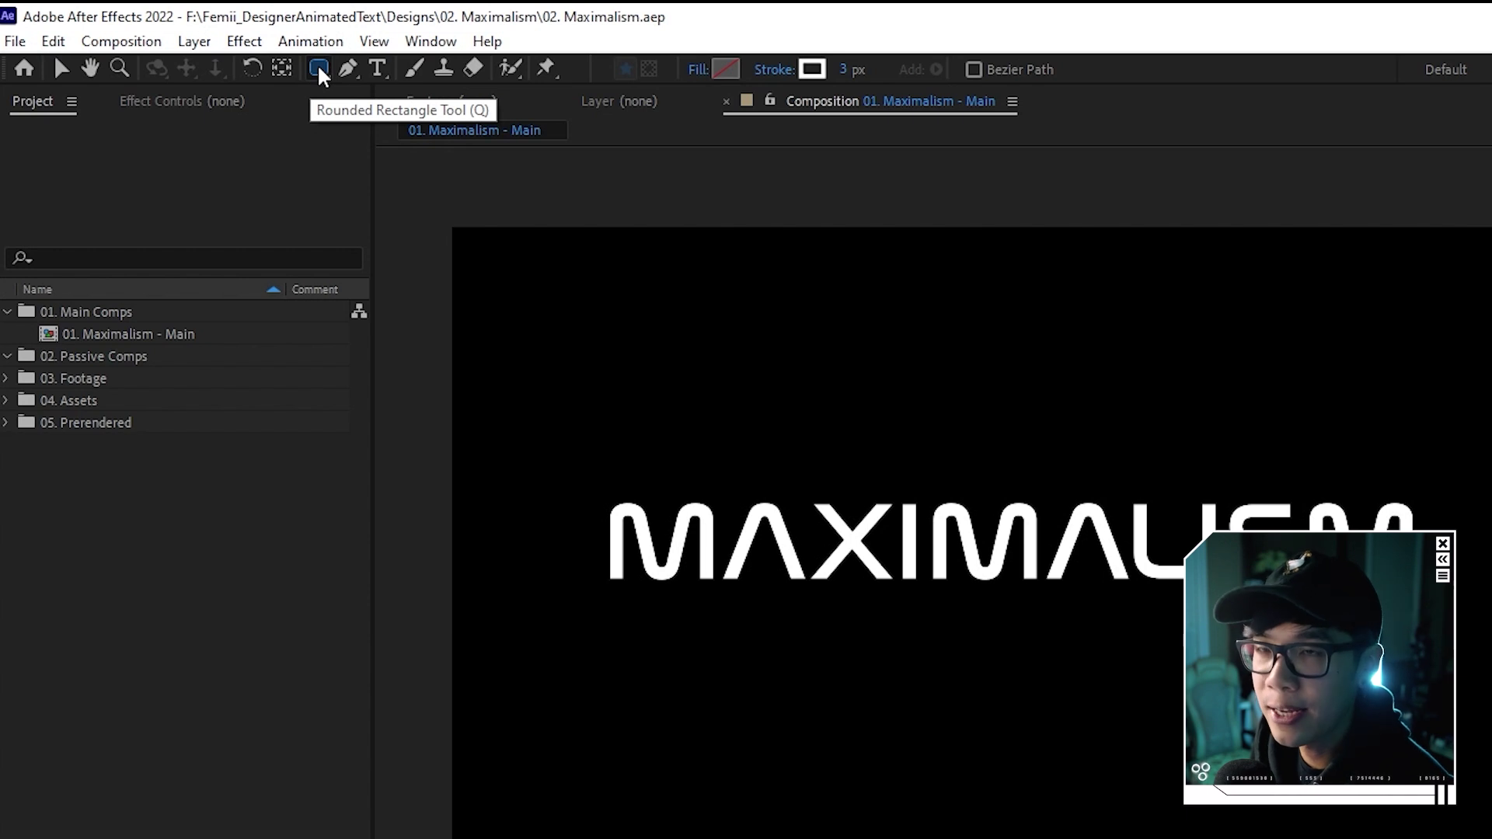
Draw a rounded rectangle spanning the composition with the Rounded Rectangle tool.
left_click(323, 68)
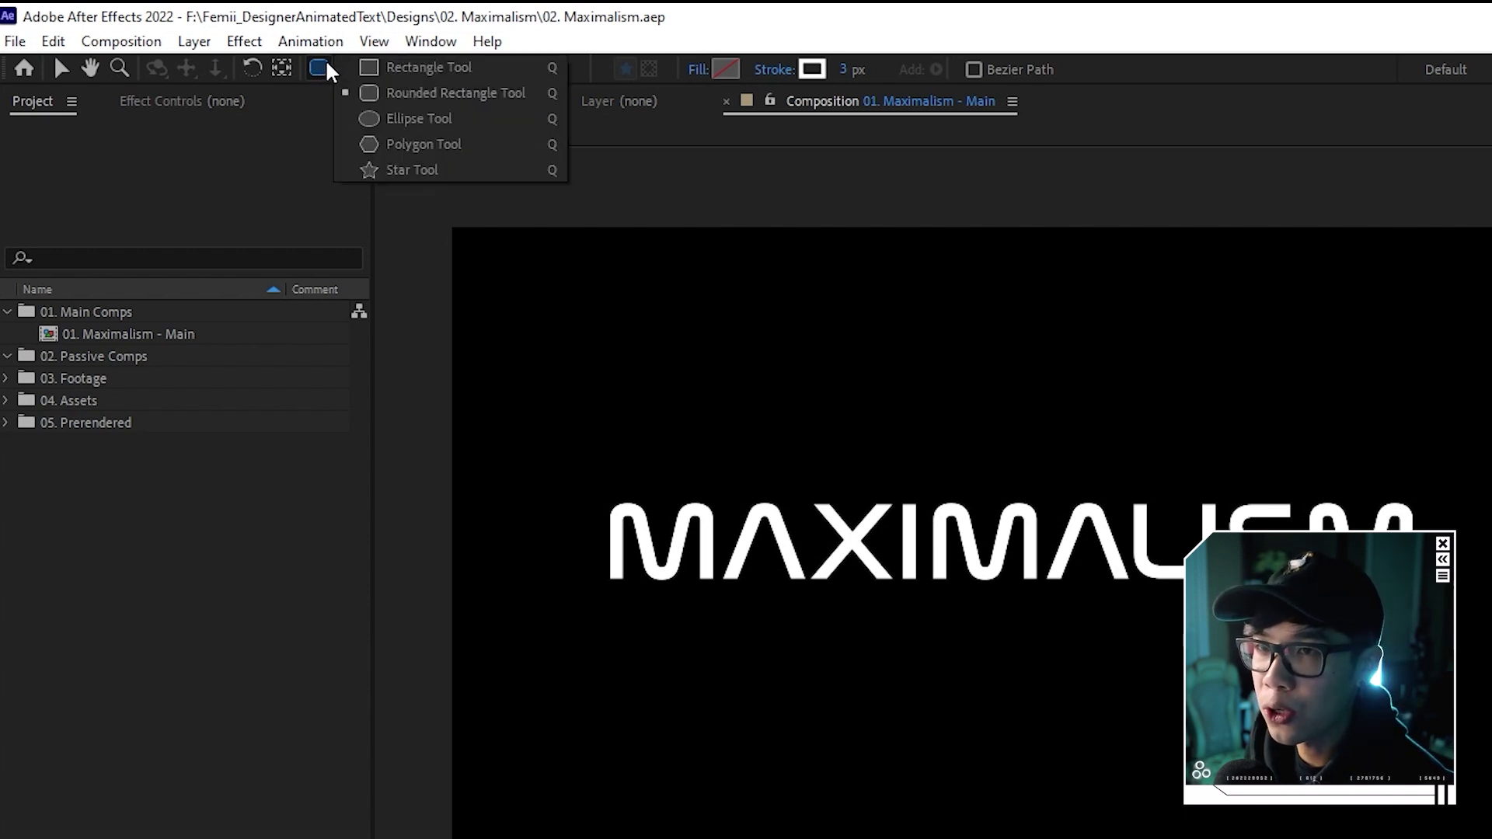
left_click(398, 99)
left_click_drag(475, 246, 1491, 799)
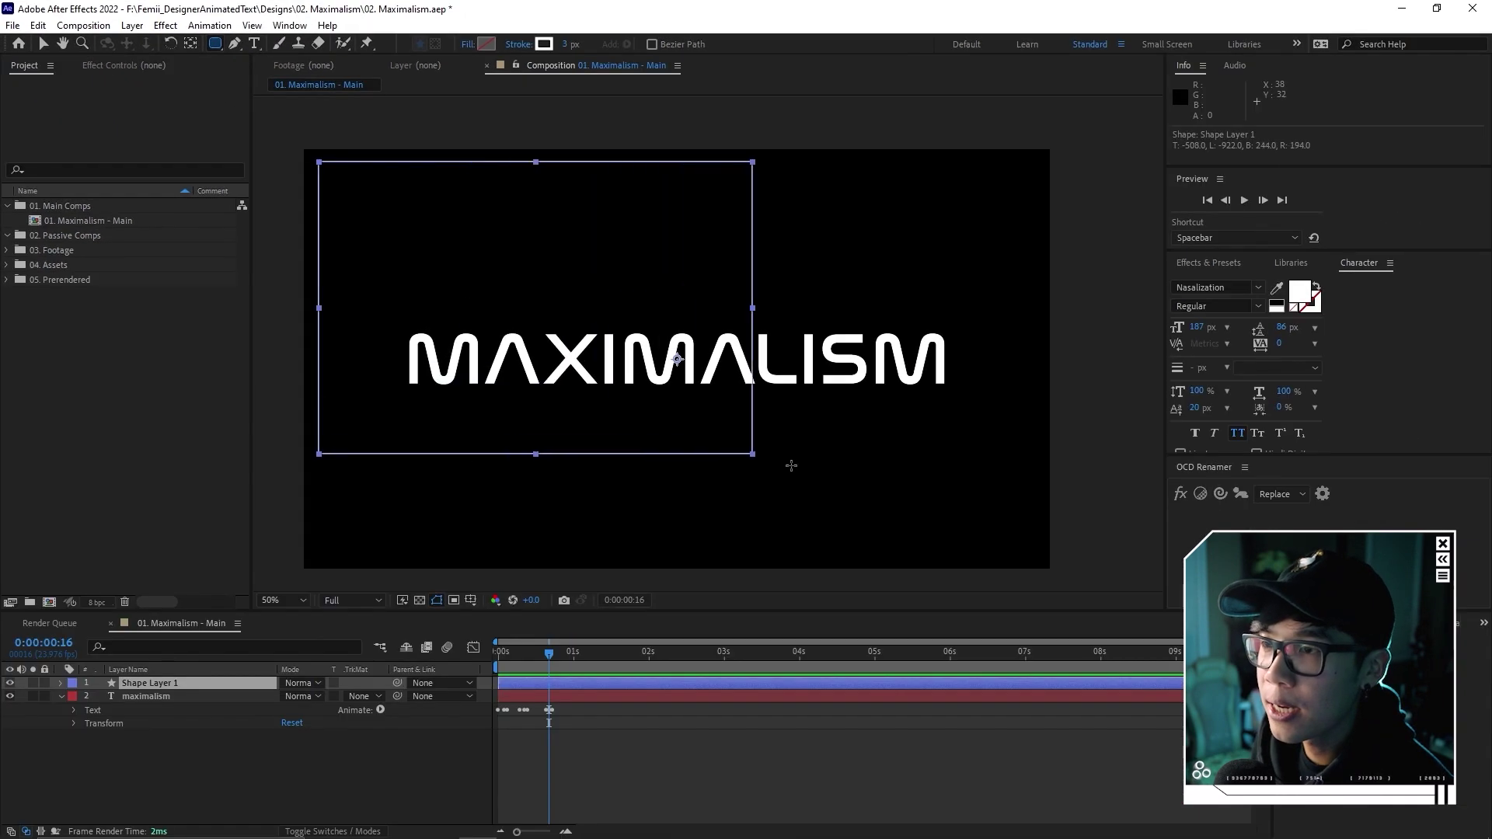
left_click_drag(1020, 530, 1040, 561)
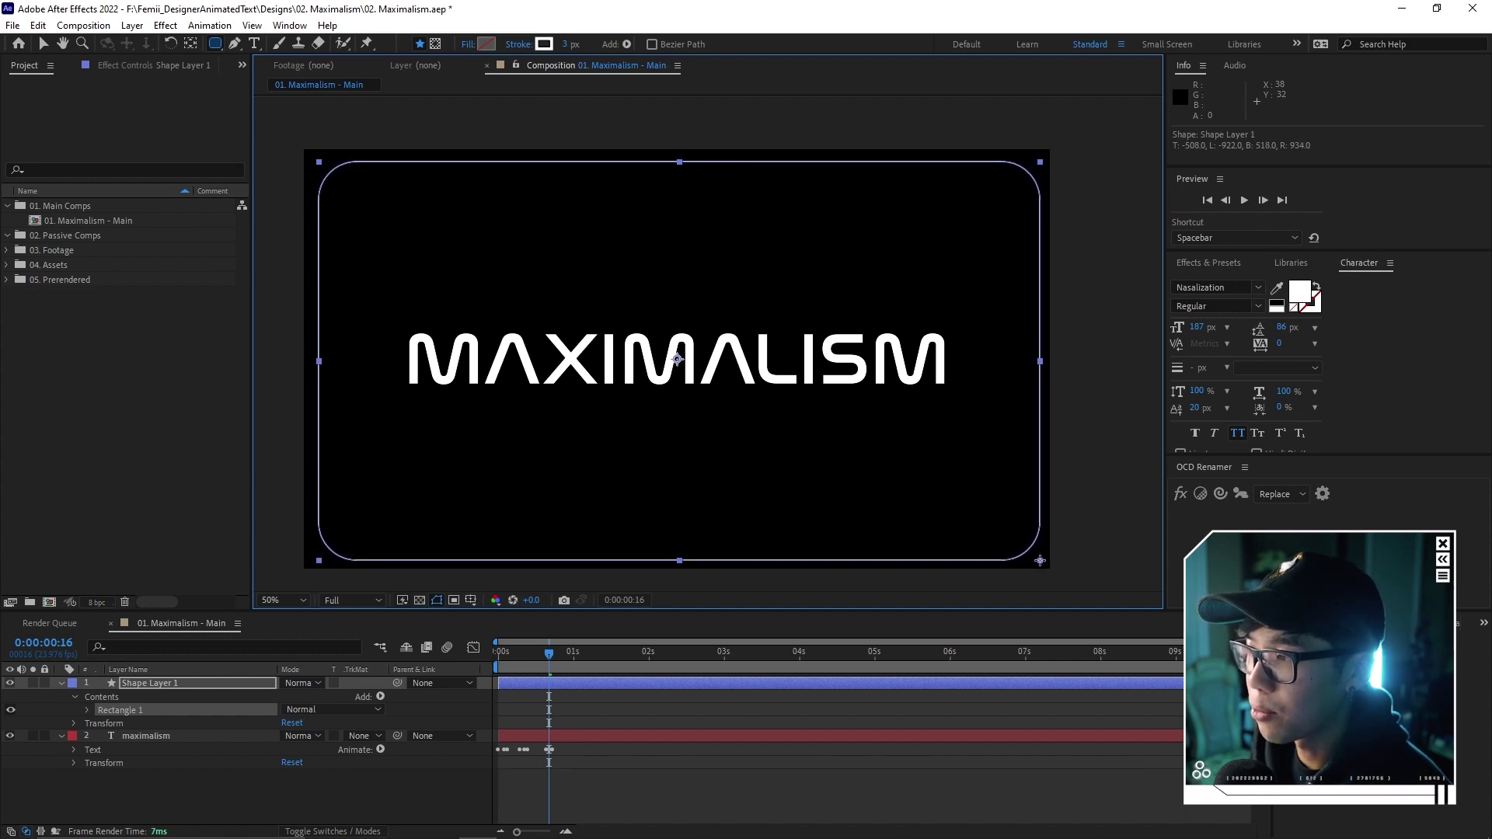
left_click_drag(1040, 560, 1042, 561)
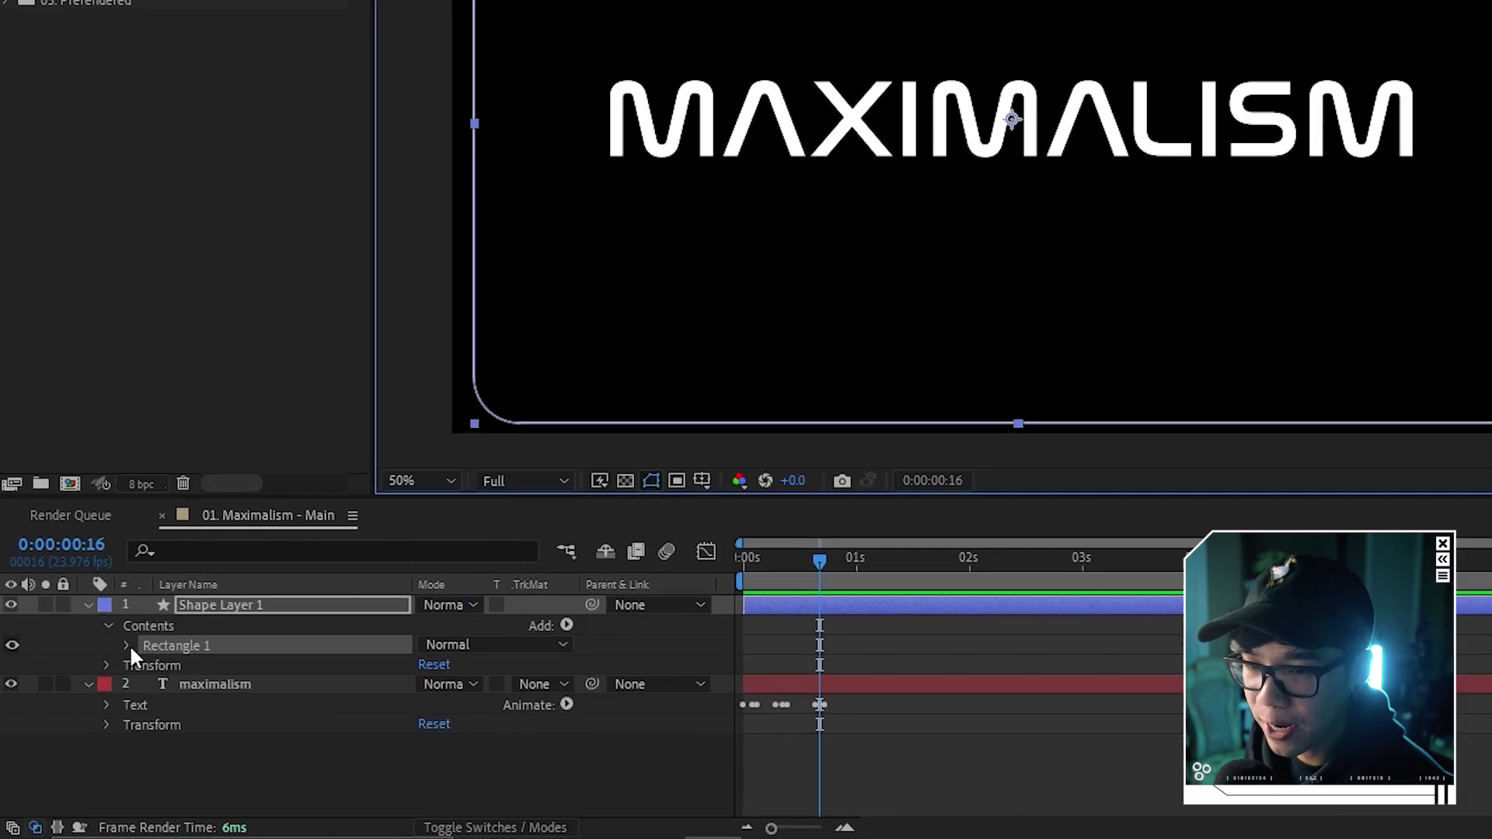
Set the rectangle path size to 1920 × 1080 and its white stroke width to 35 px.
left_click(86, 711)
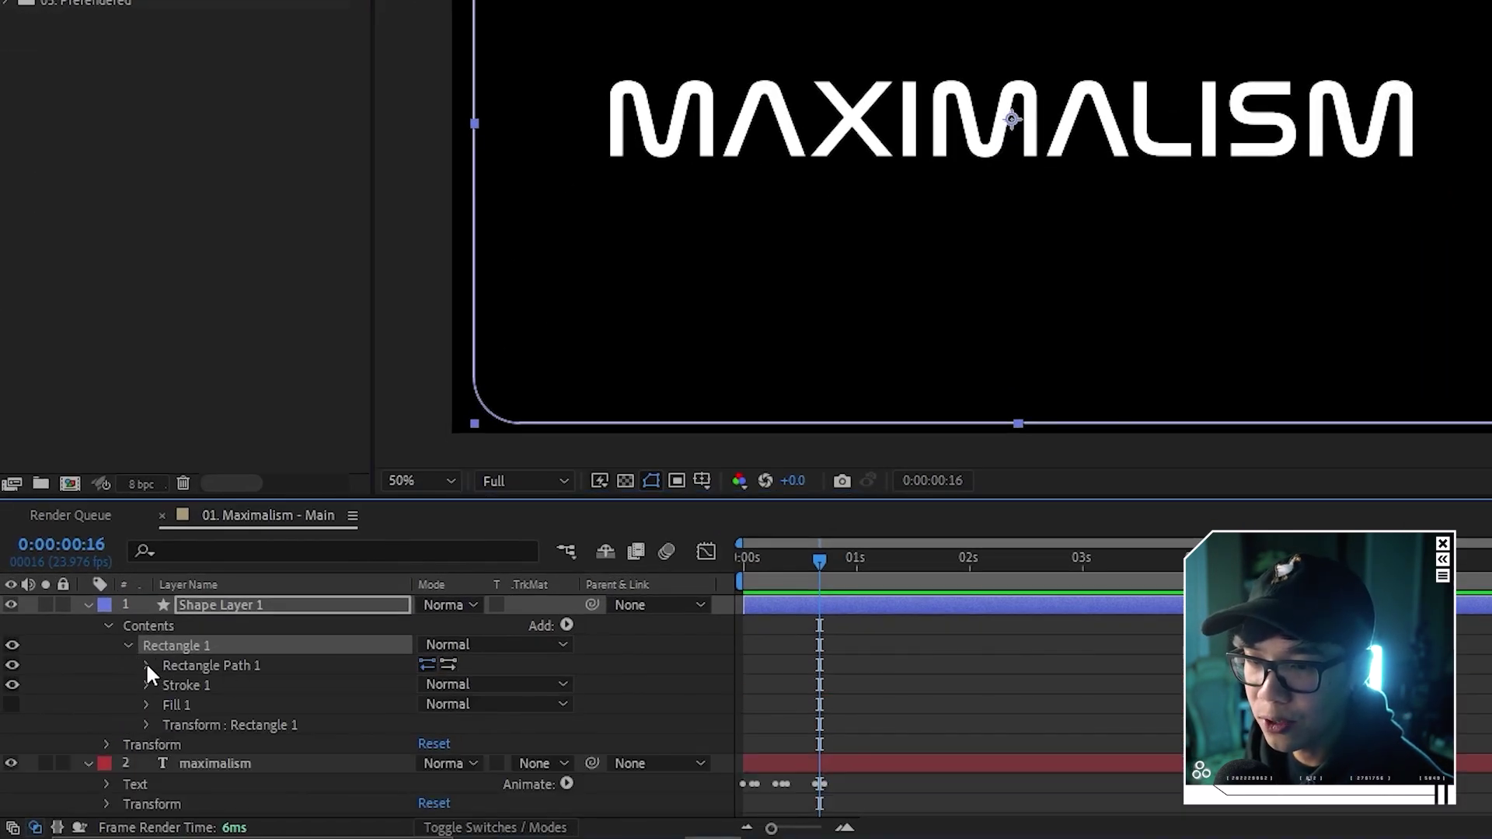
left_click(147, 666)
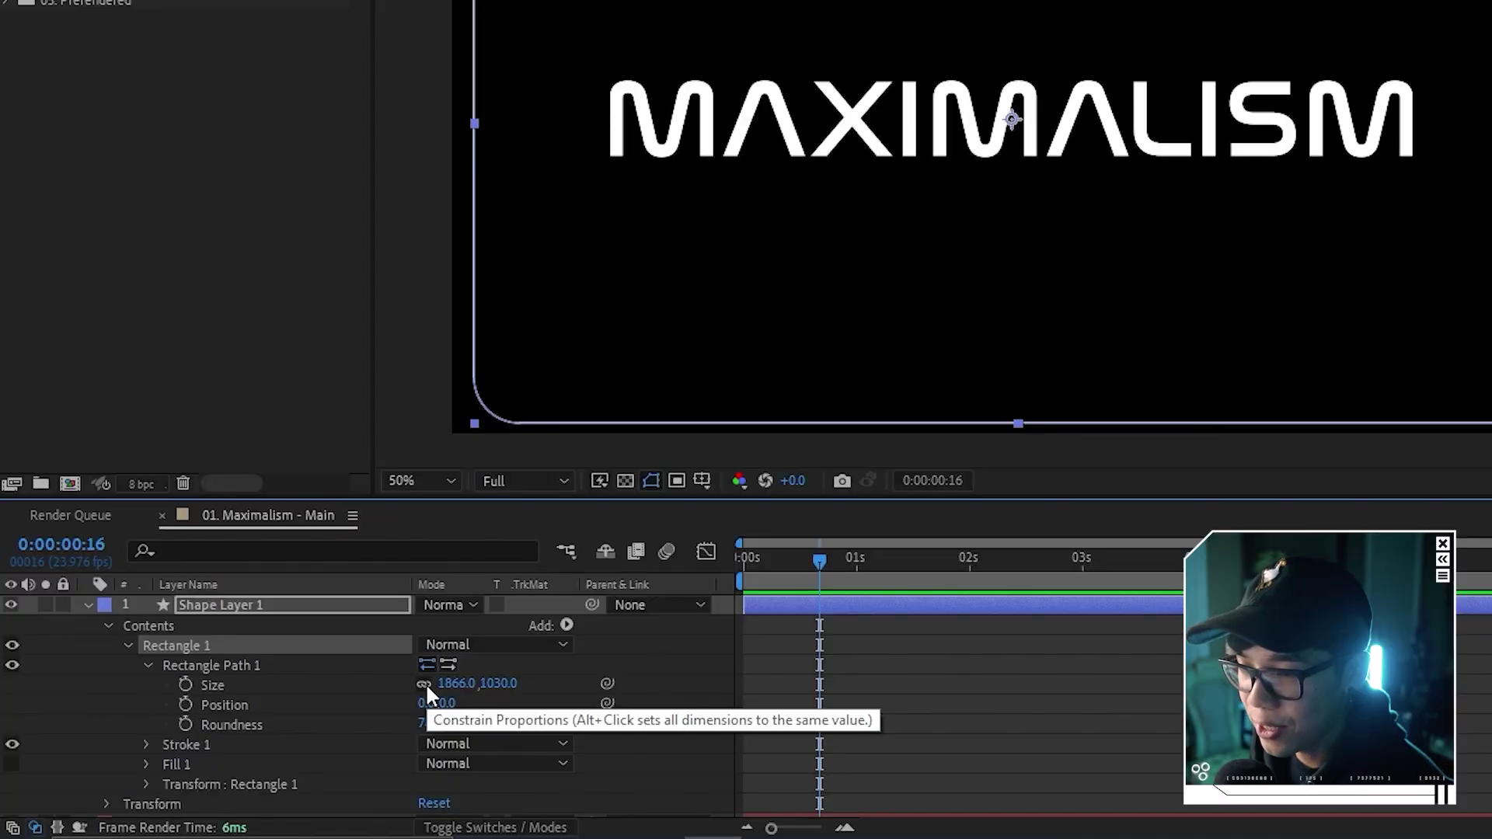
left_click(426, 683)
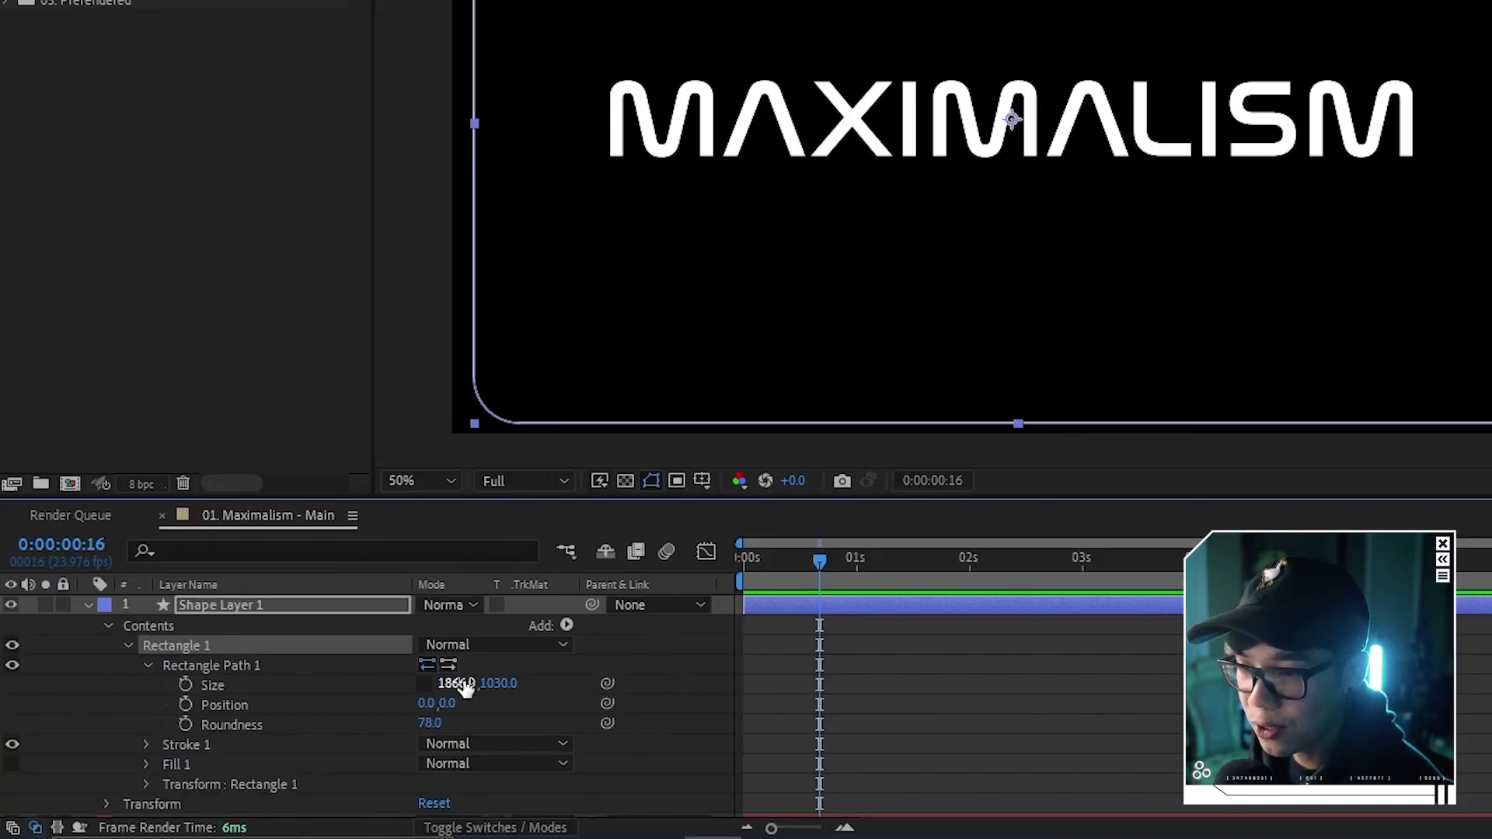
left_click(456, 683)
type("920")
key("Tab")
type("1080")
key("Return")
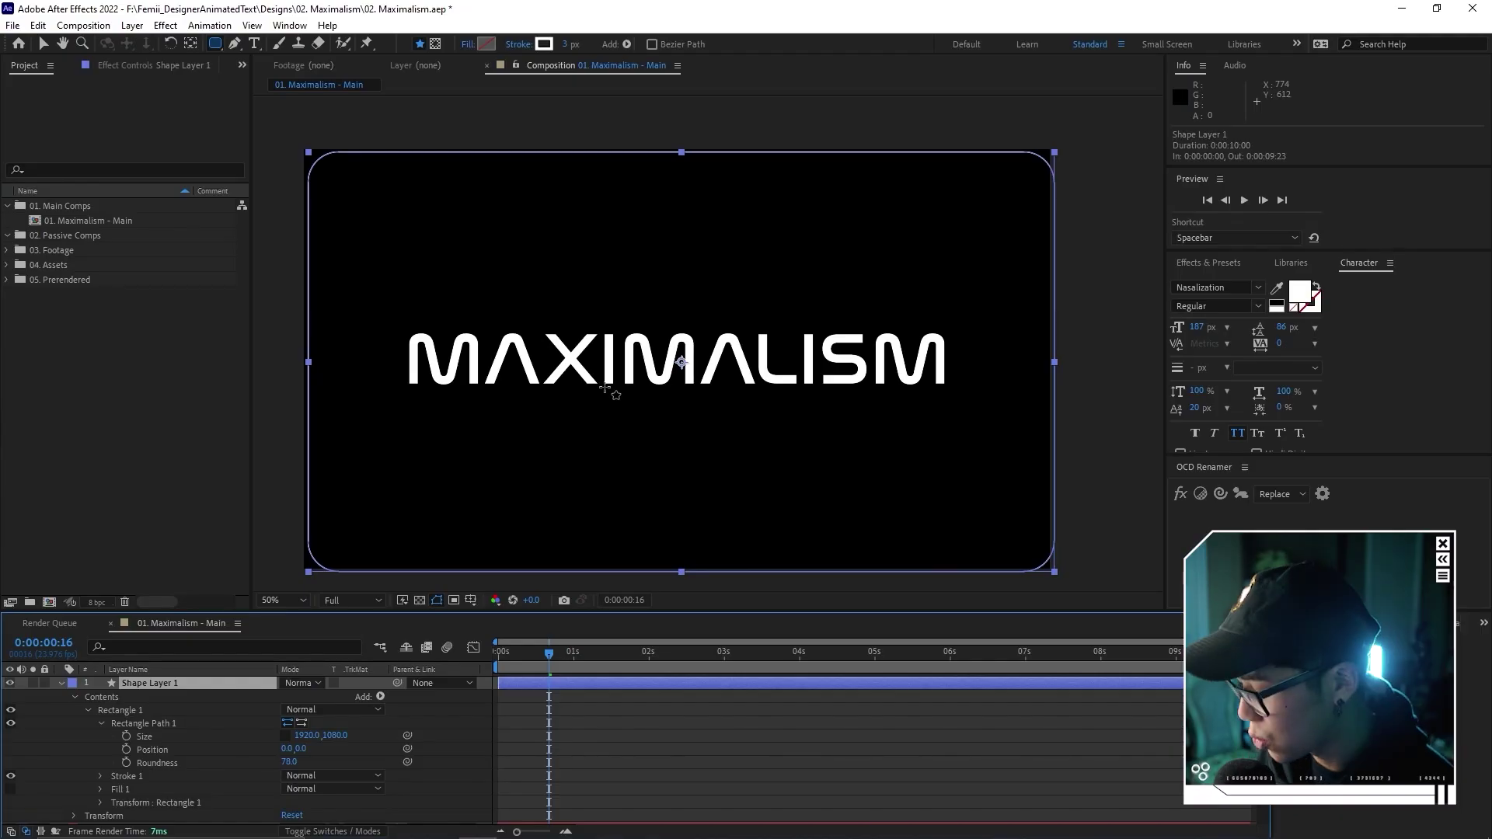
key("ctrl+z")
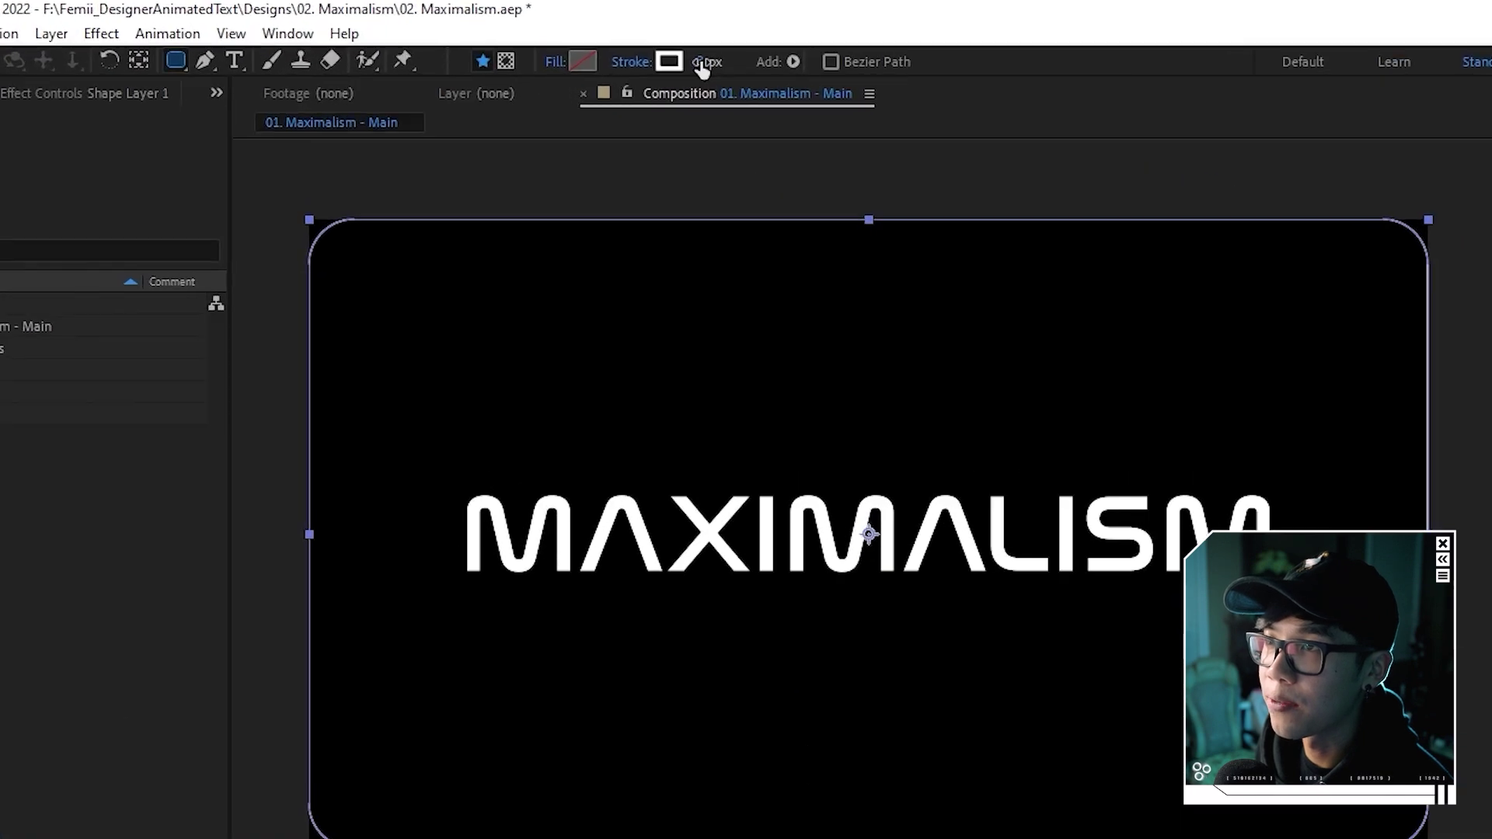
left_click_drag(568, 44, 595, 45)
left_click_drag(746, 62, 721, 68)
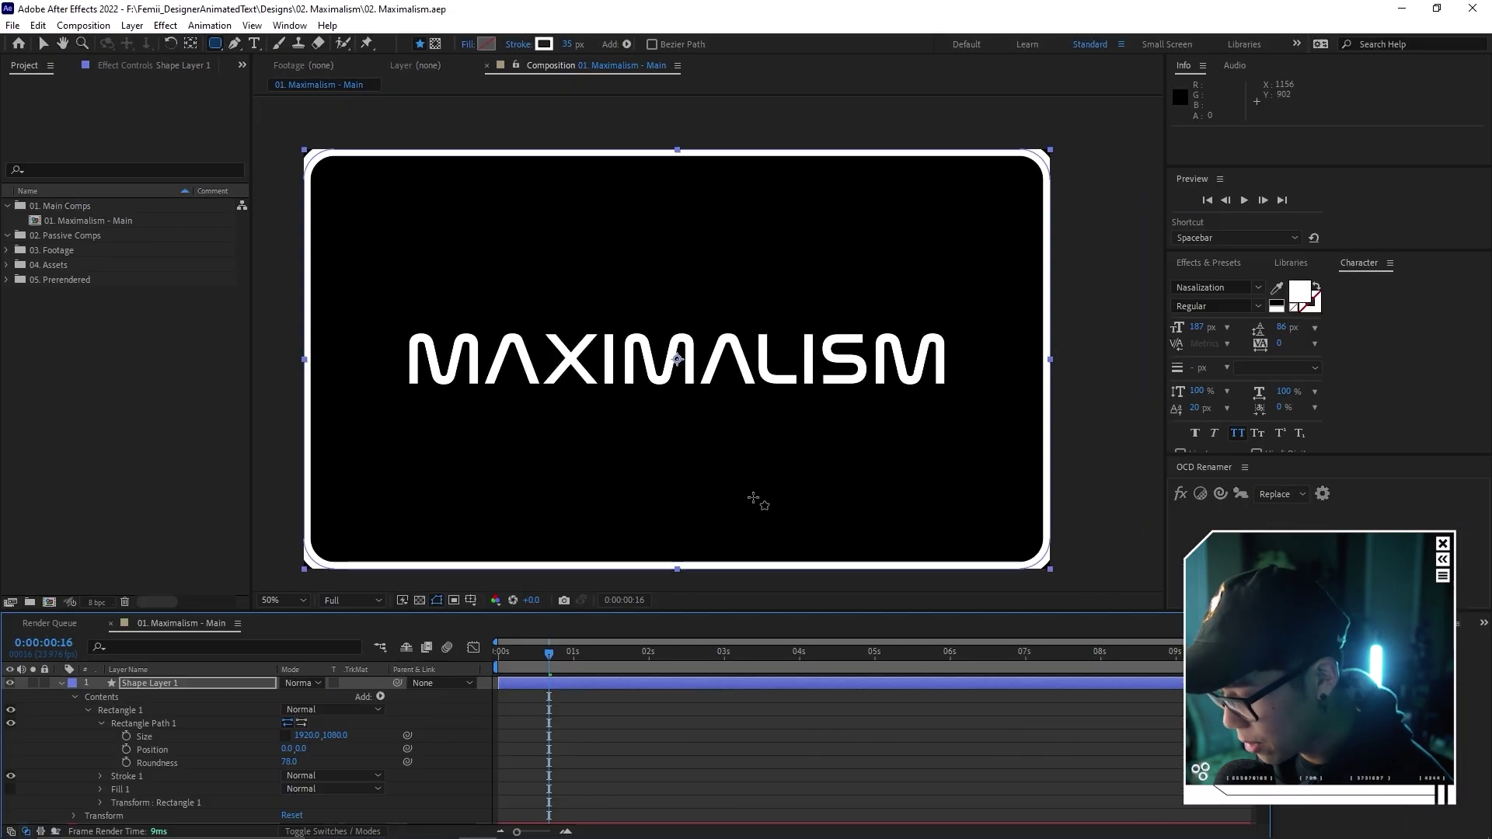
With the grid shown, scrub the rectangle path size down to 1844 × 1004.
key("ctrl+apostrophe")
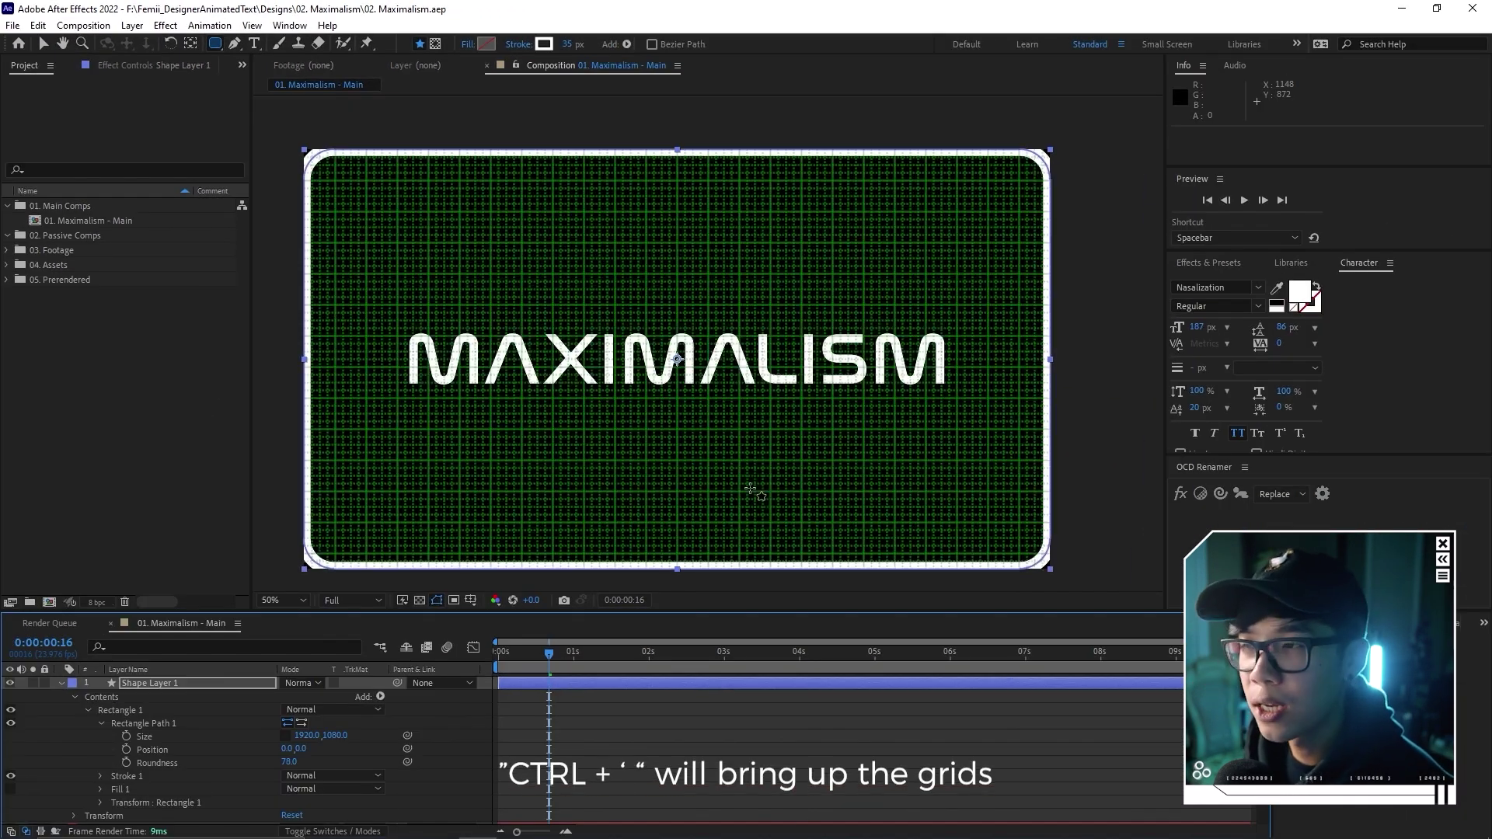
scroll(574, 406, "up", 1)
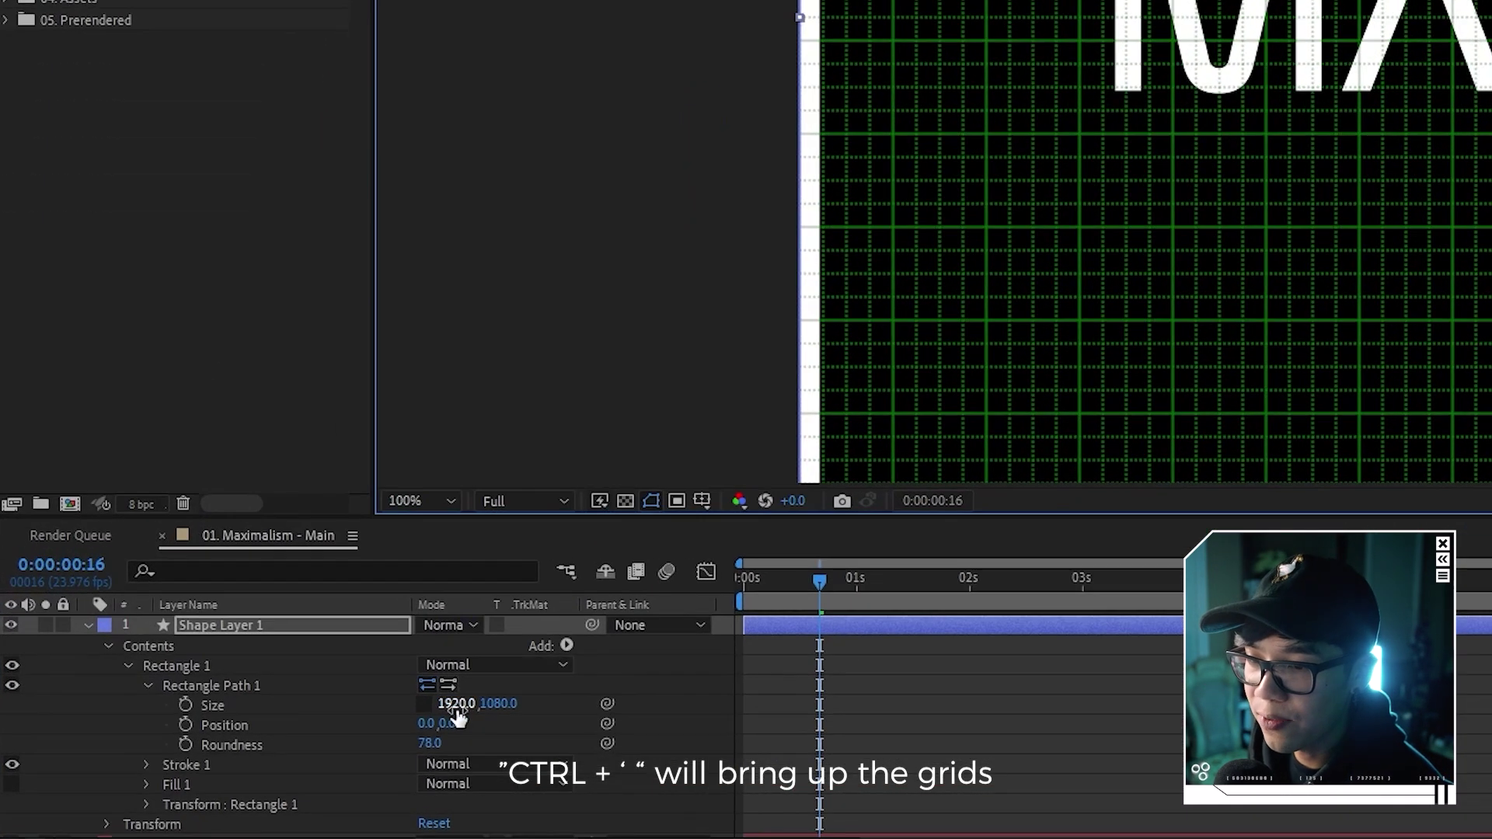
left_click_drag(448, 711, 354, 703)
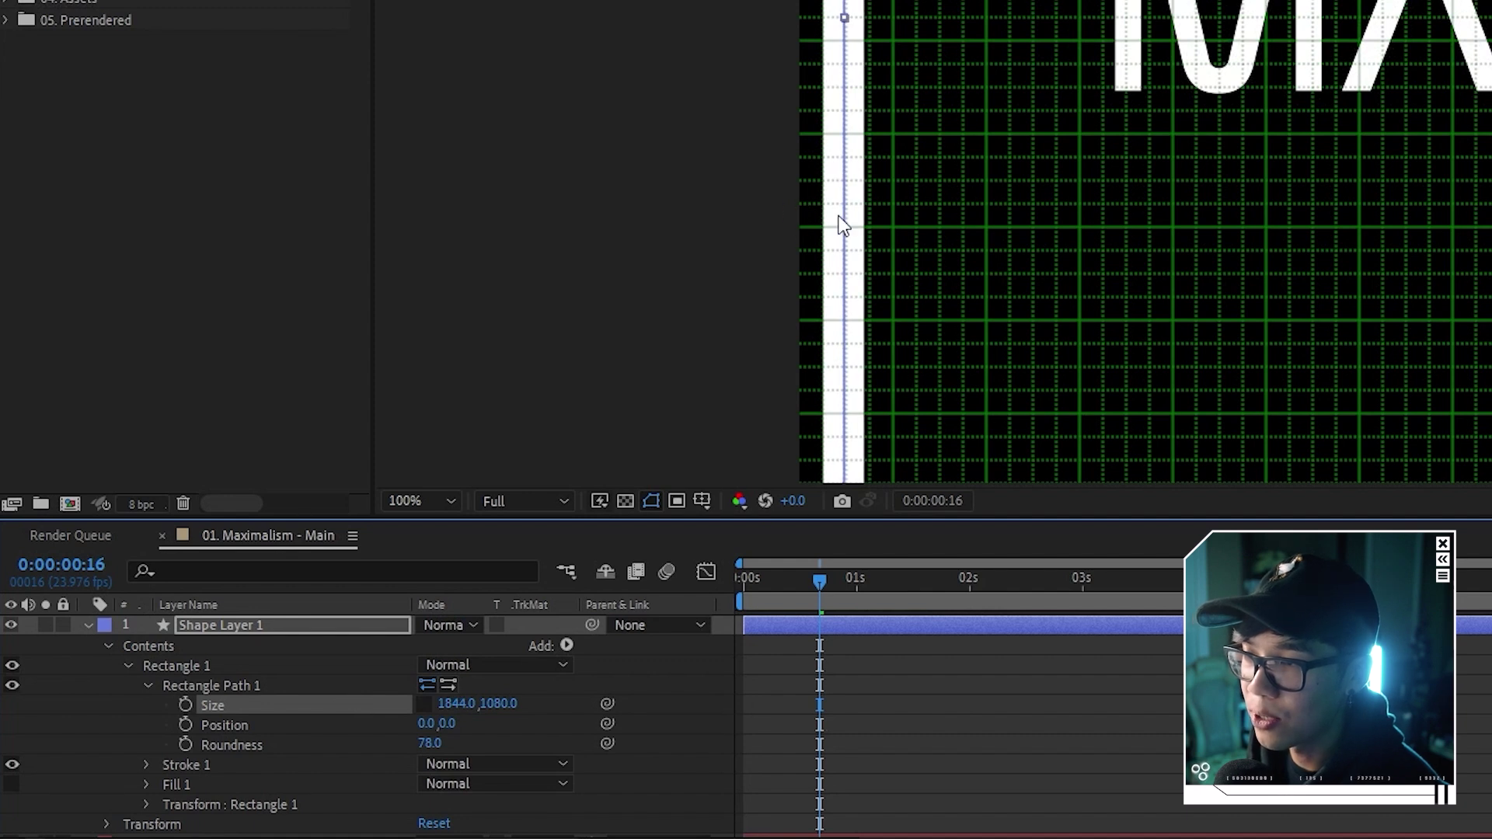
scroll(1102, 271, "down", 3)
scroll(1212, 168, "up", 2)
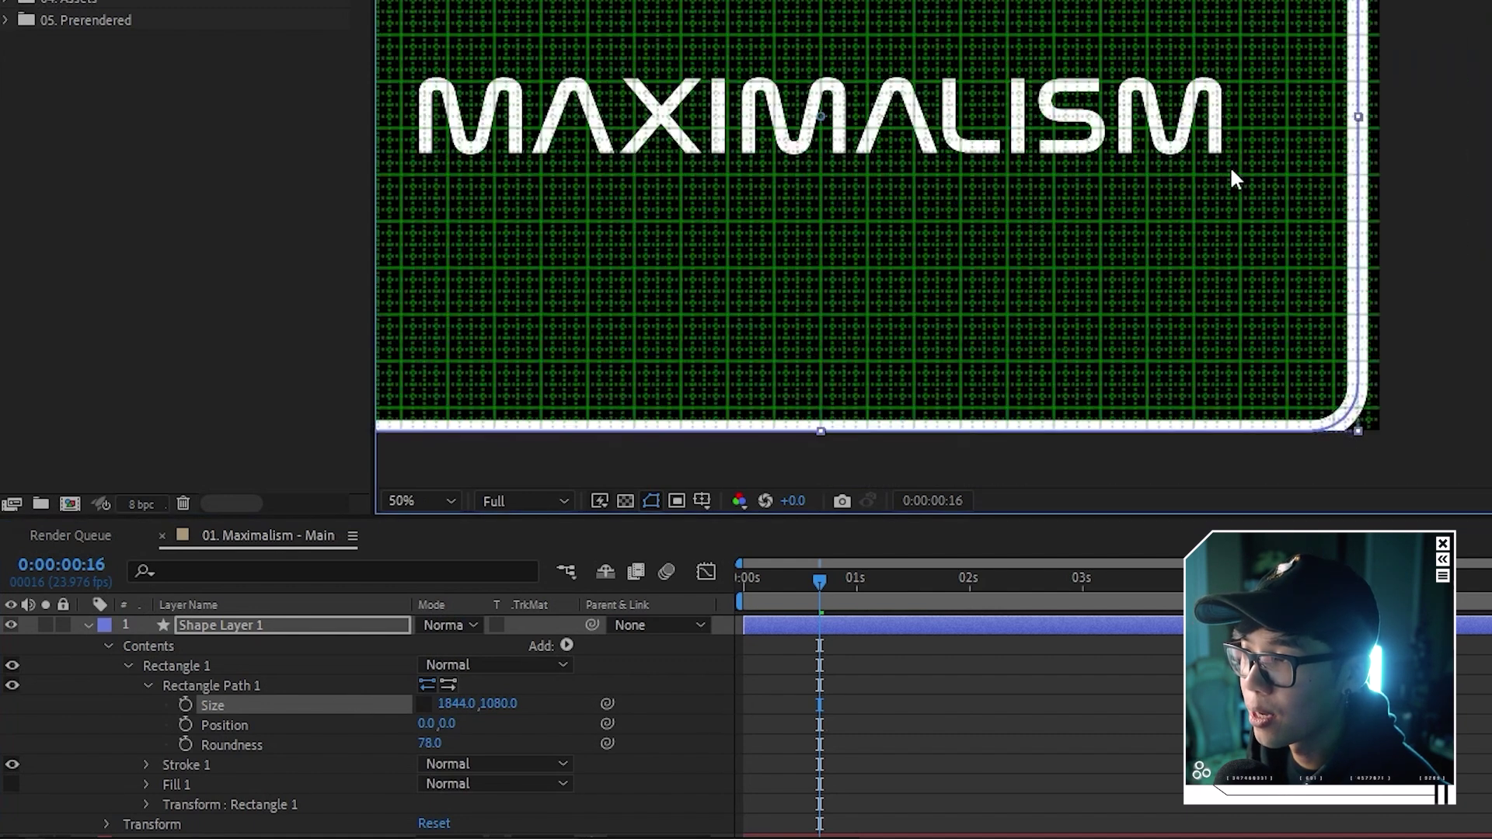
scroll(1010, 316, "up", 4)
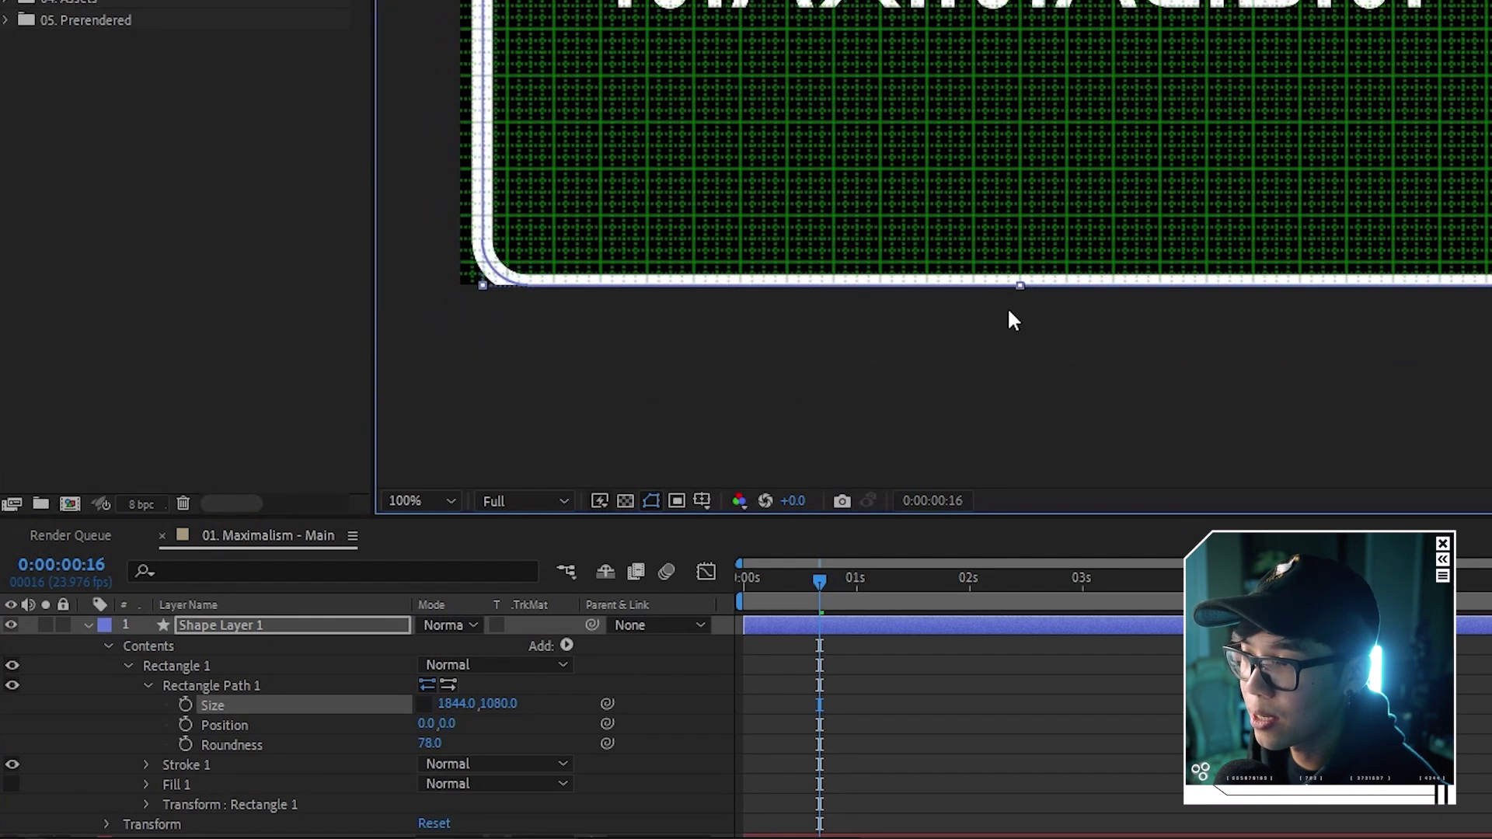
scroll(1040, 317, "down", 2)
scroll(1023, 274, "up", 2)
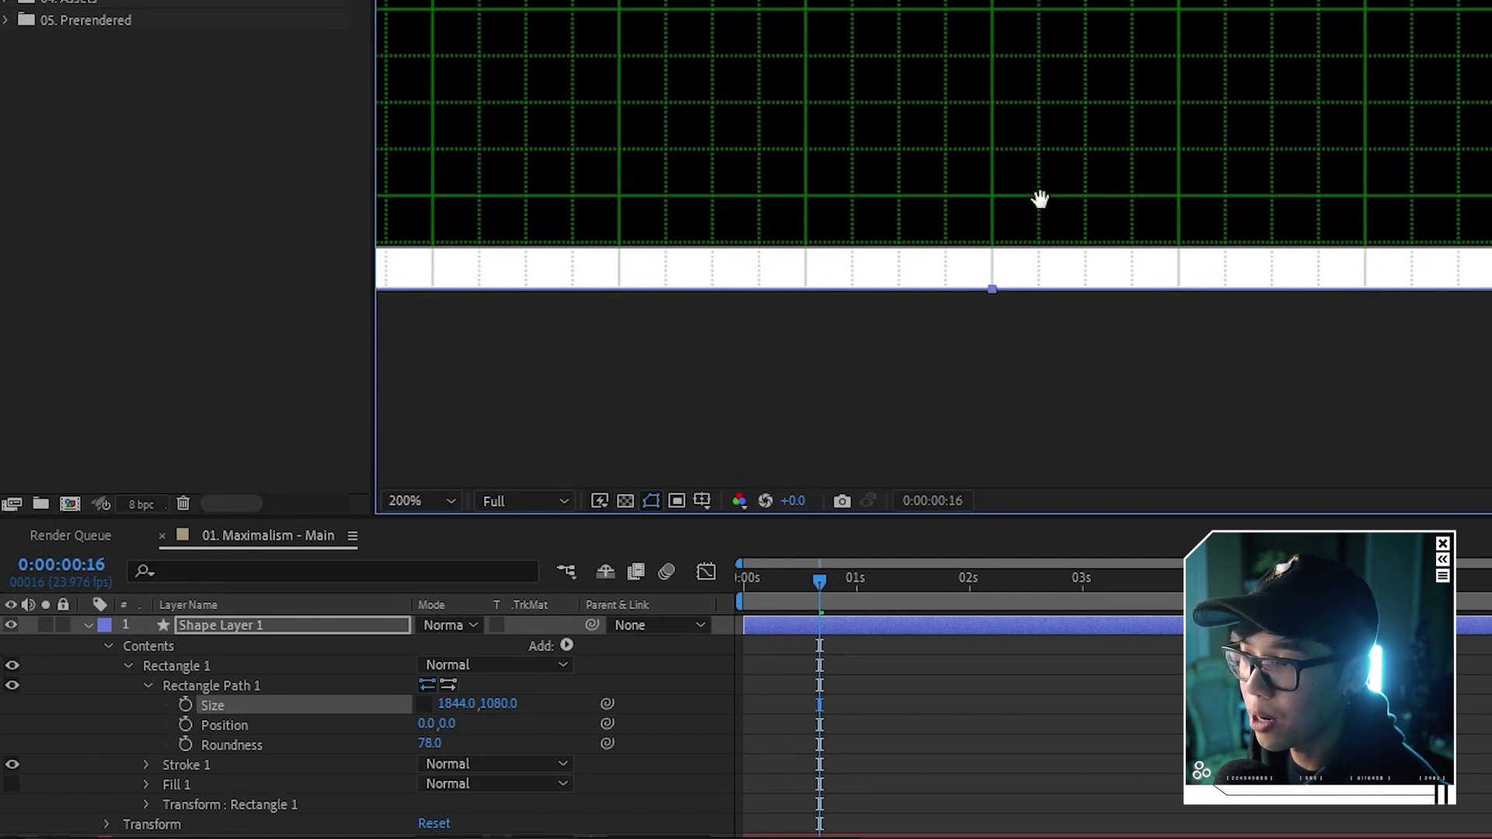
left_click_drag(503, 706, 396, 688)
scroll(1371, 204, "down", 3)
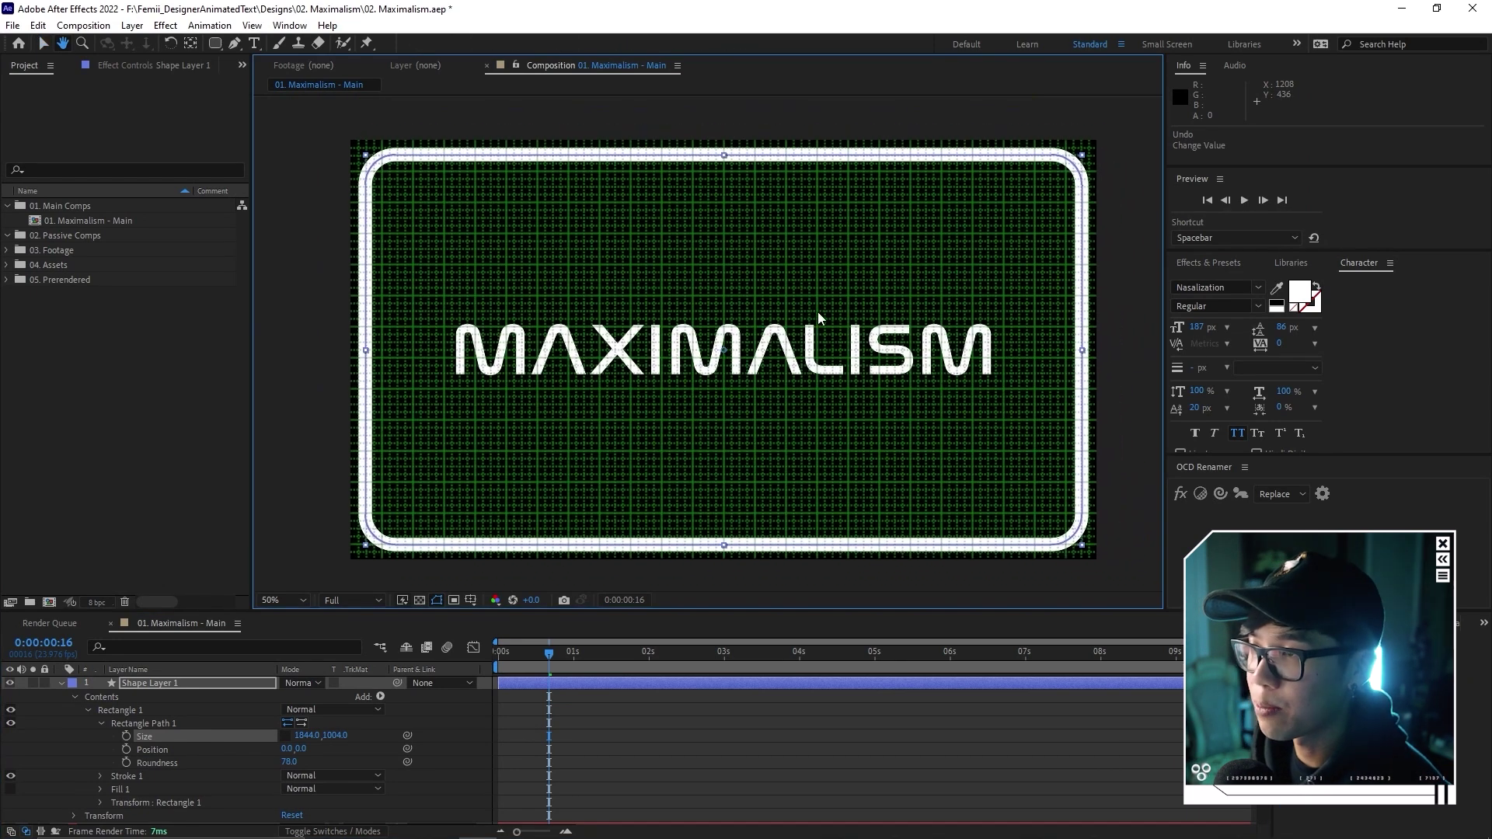
Hide the grid, select the border, and set its stroke width to 30 px.
key("v")
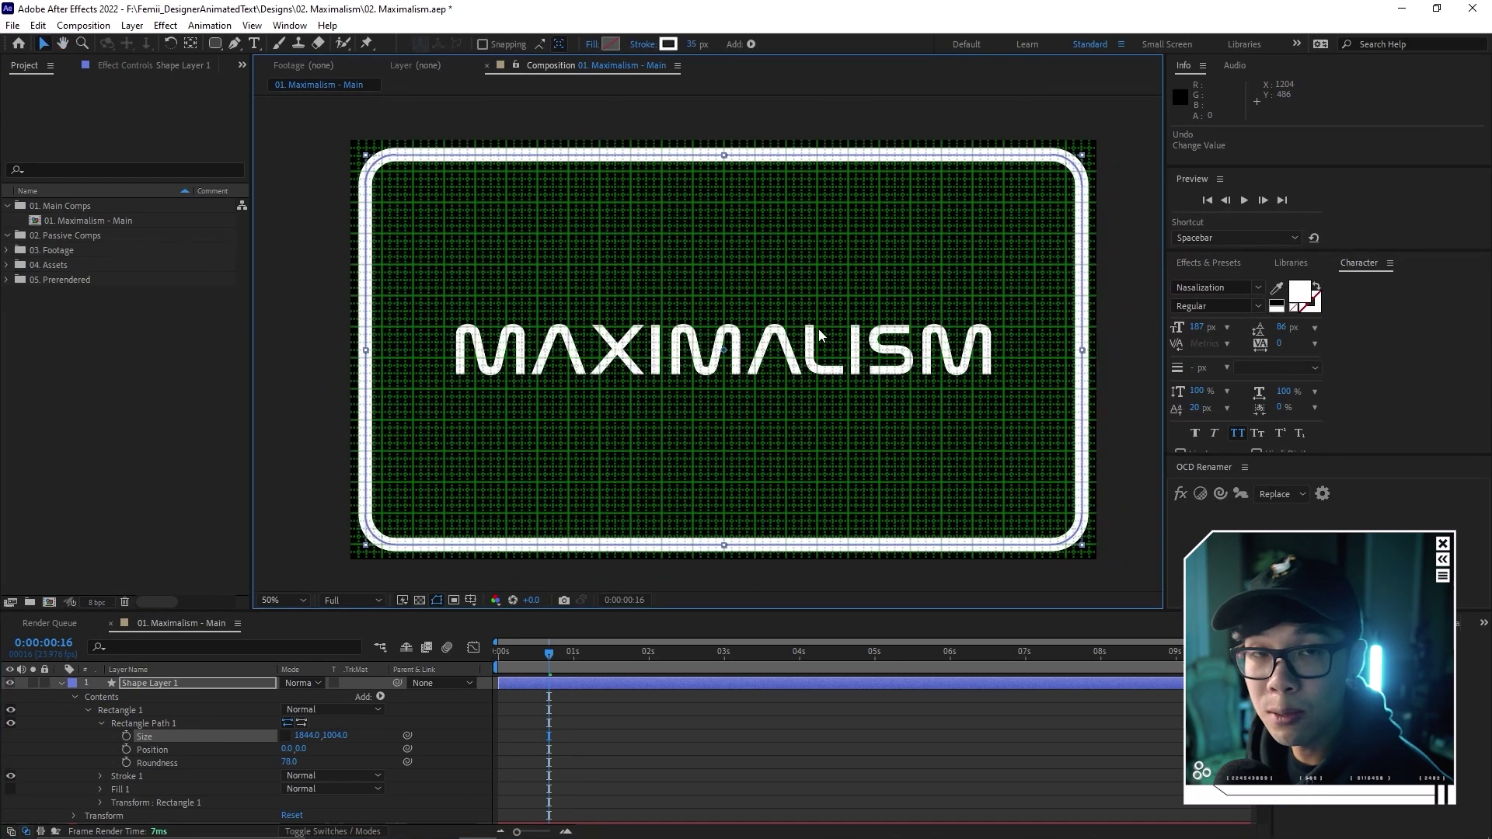
key("ctrl+apostrophe")
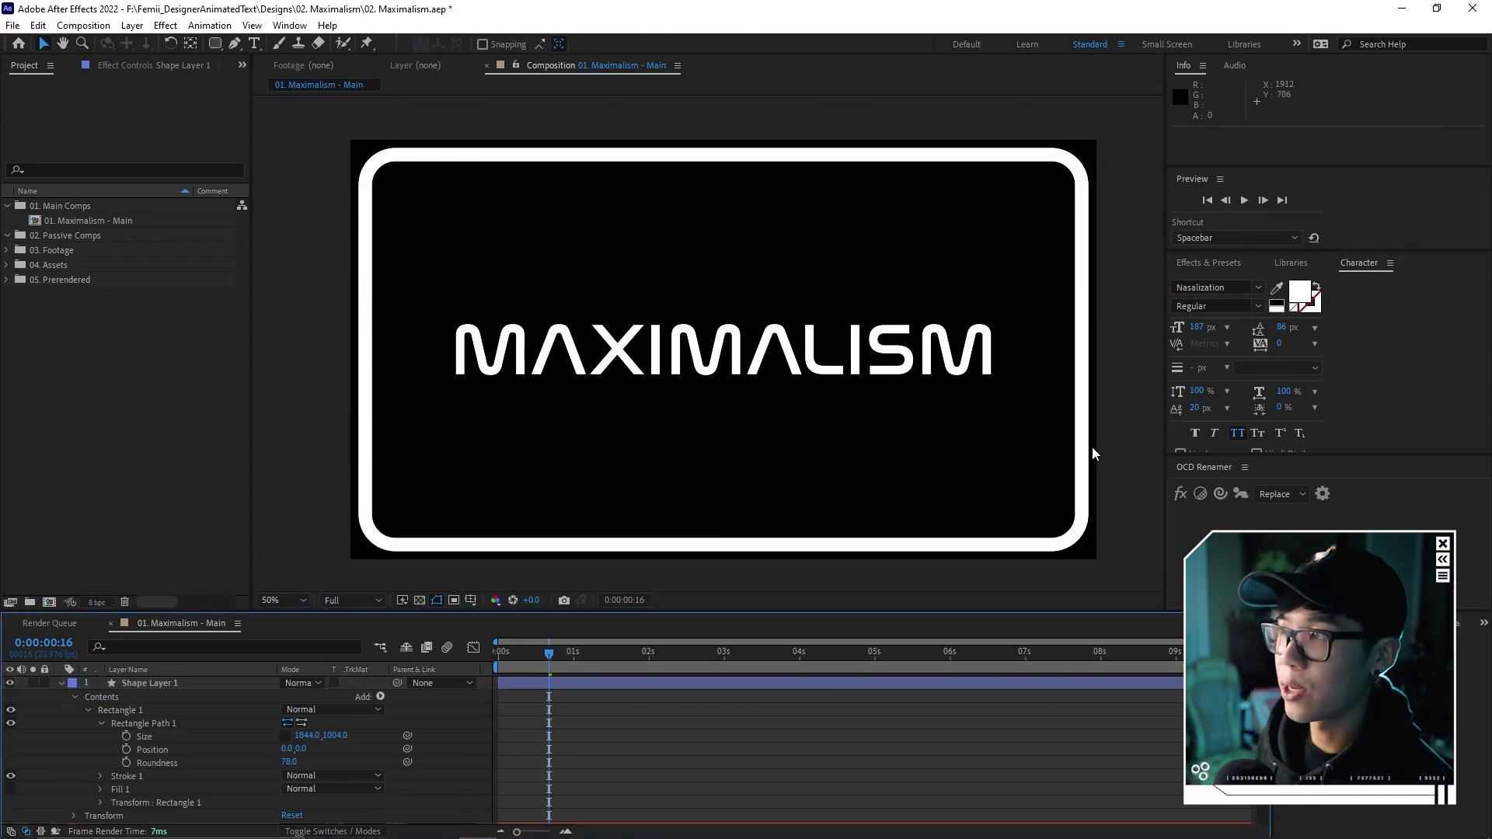
left_click(1076, 398)
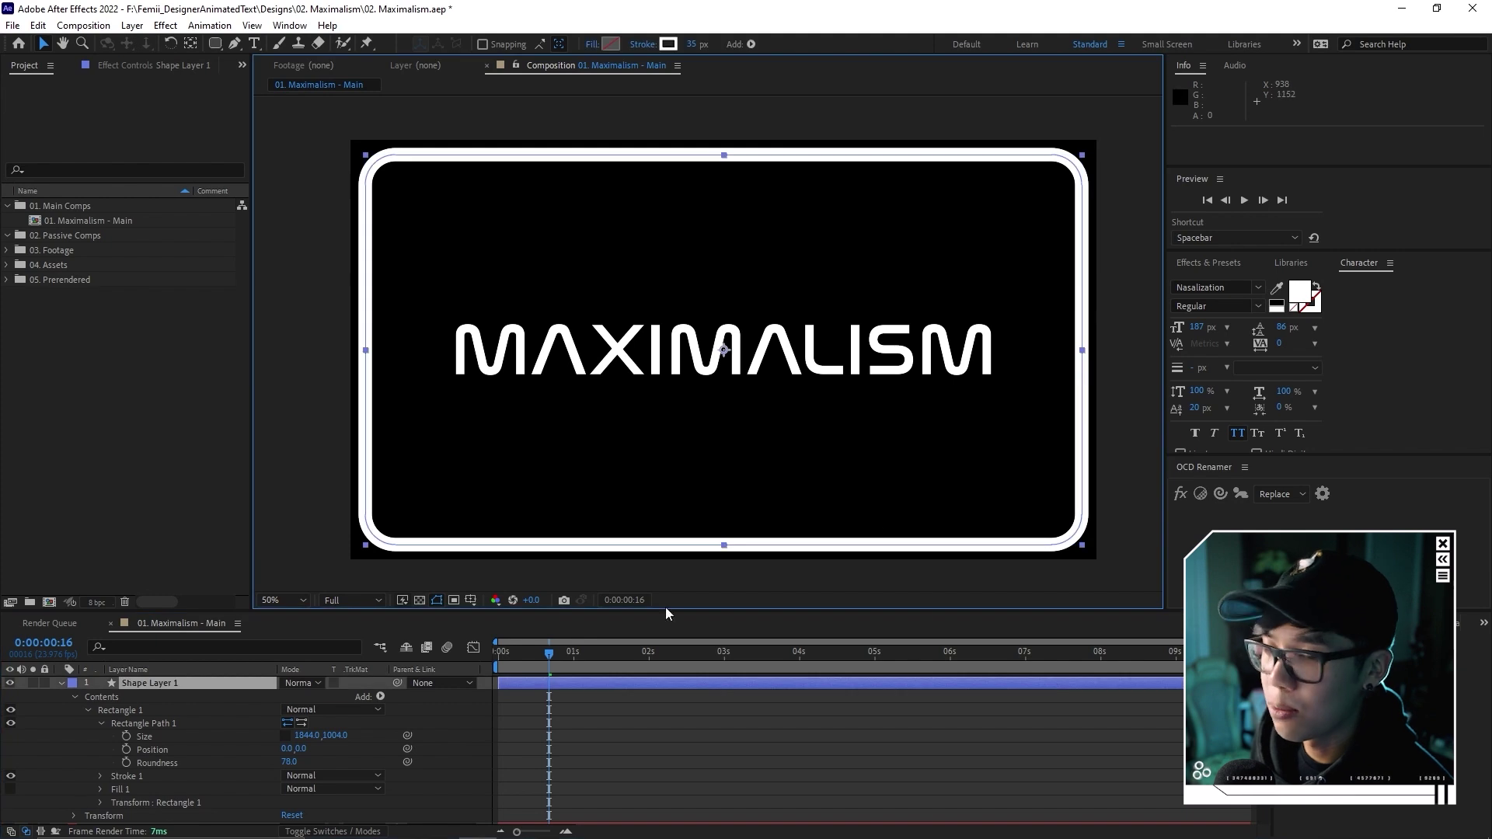
left_click_drag(694, 52, 659, 67)
left_click(692, 44)
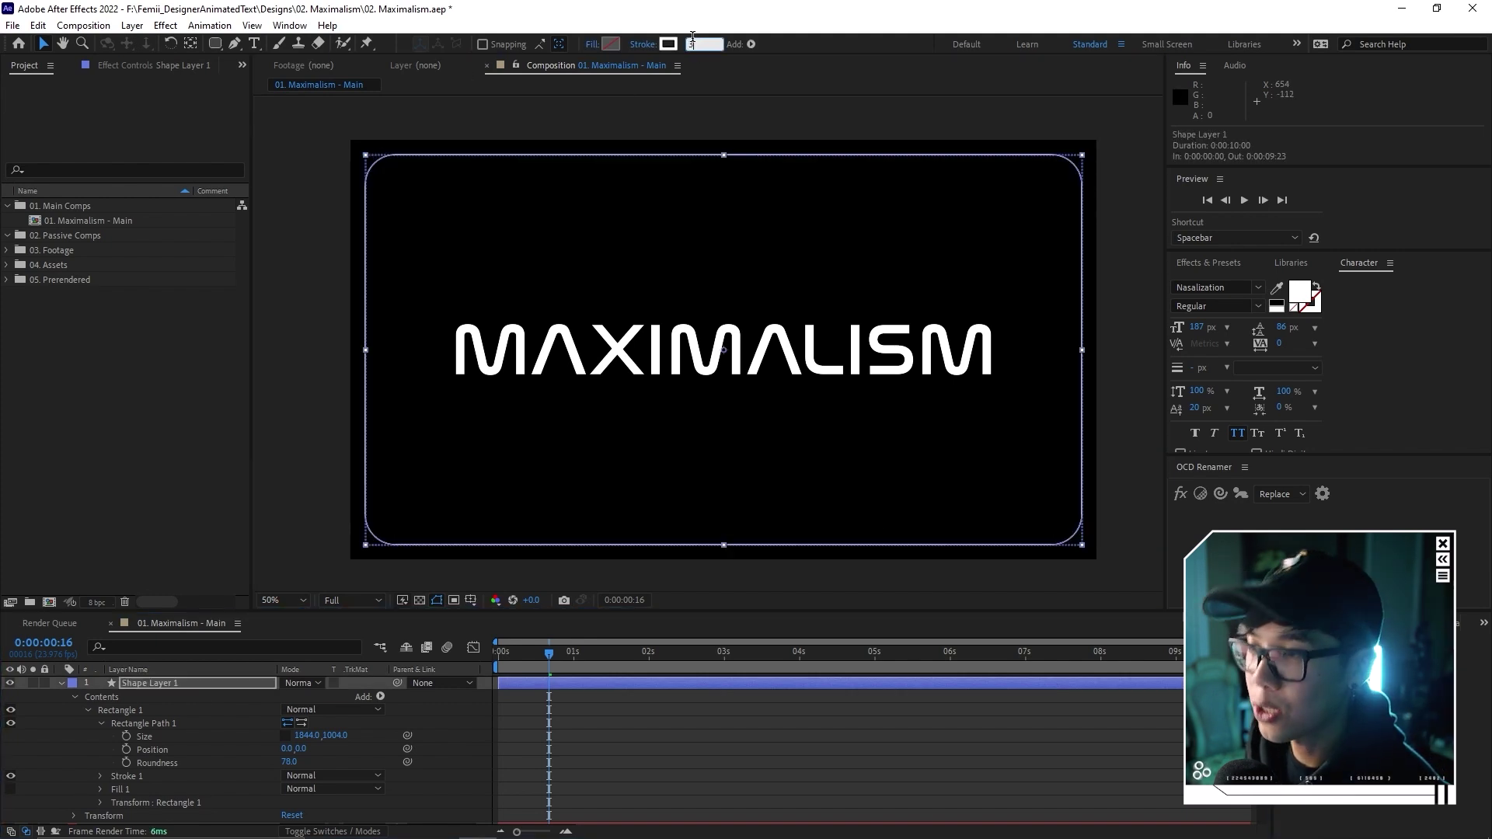
type("30")
key("Return")
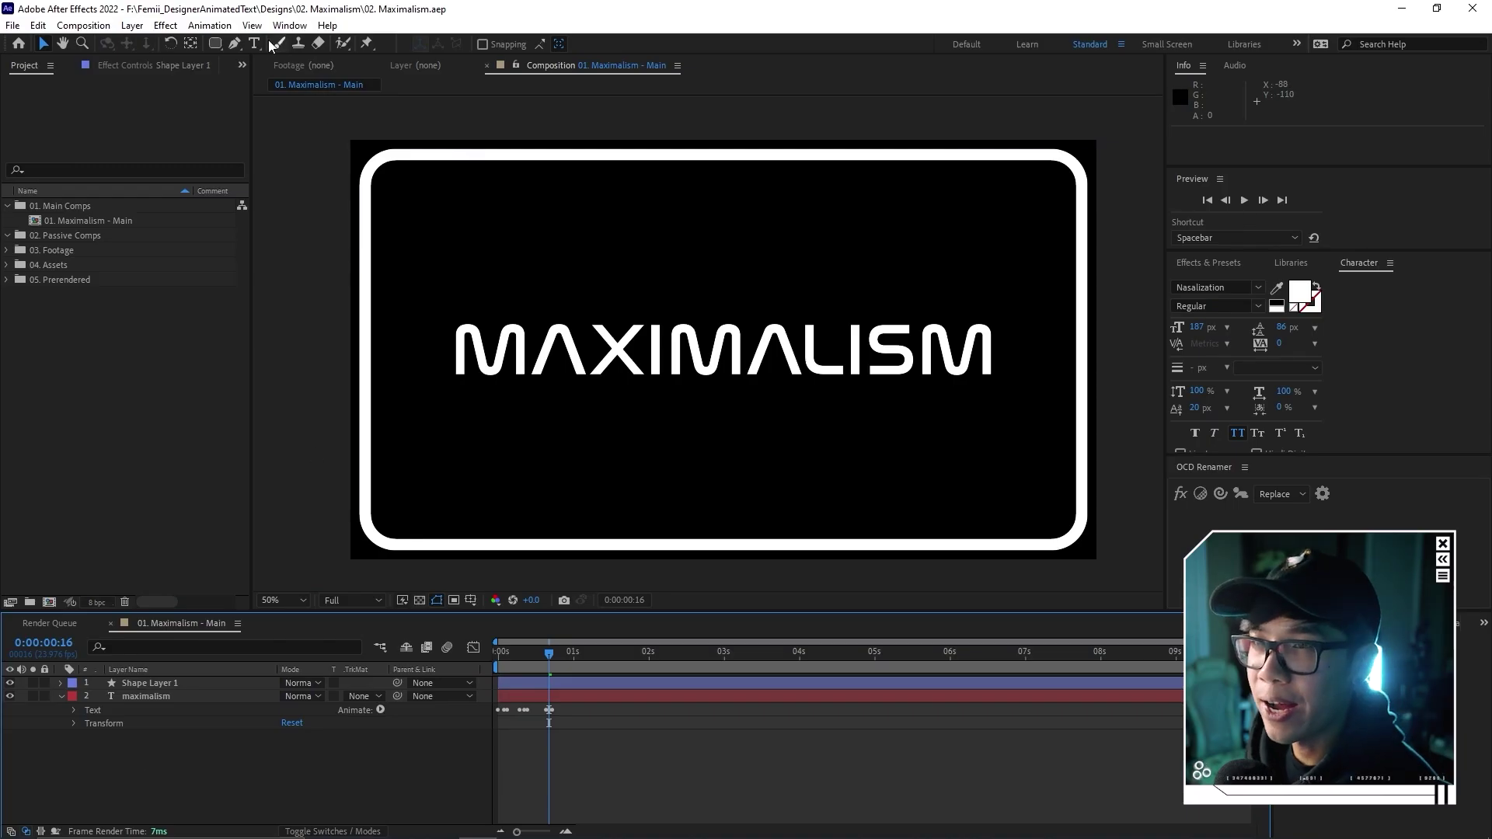
Type a new MAXIMALISM text near the frame top in Audiowide at 15 px.
left_click(254, 43)
left_click(694, 218)
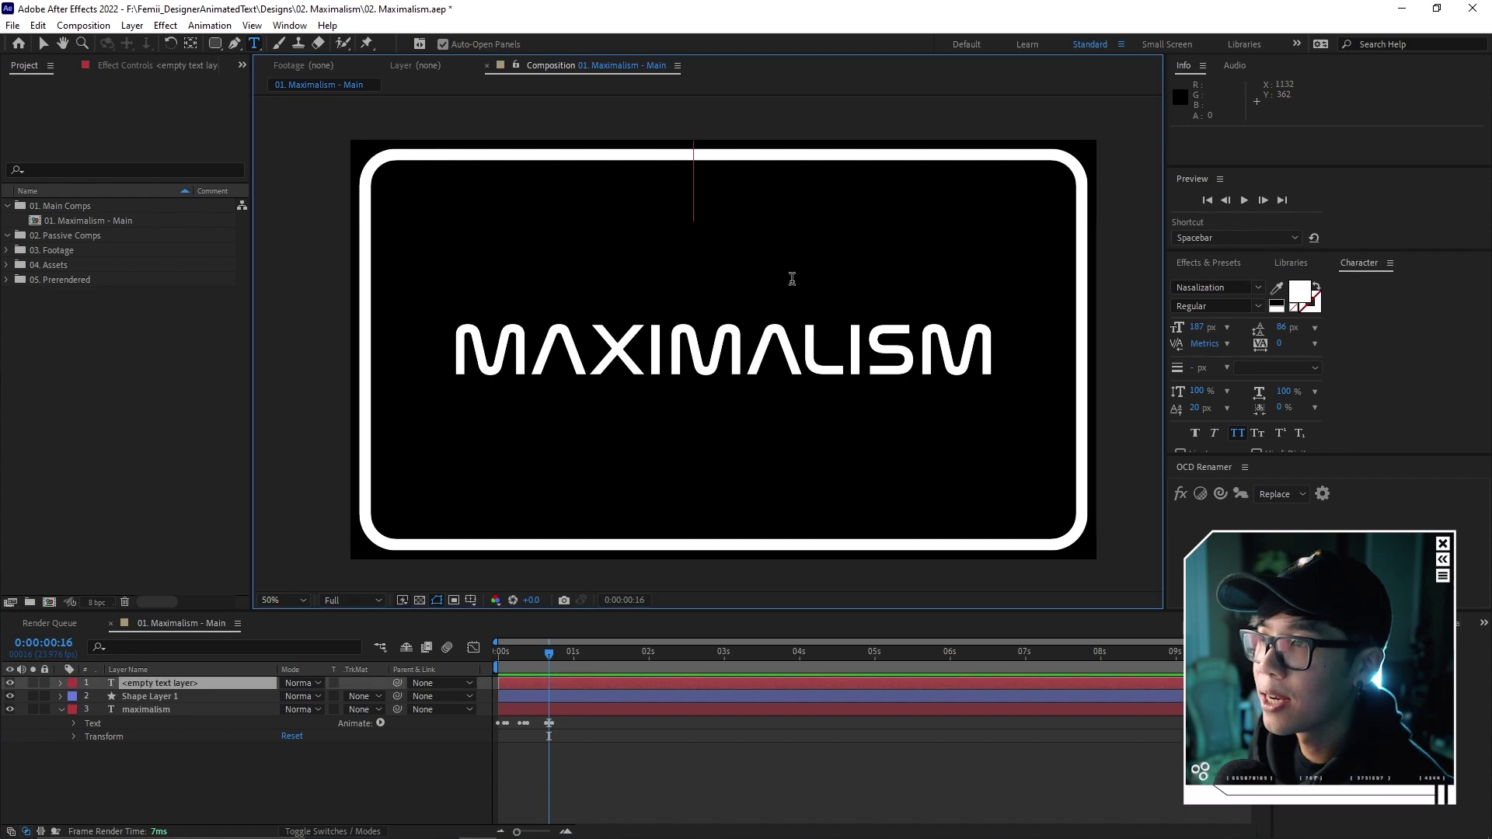
type("maximali")
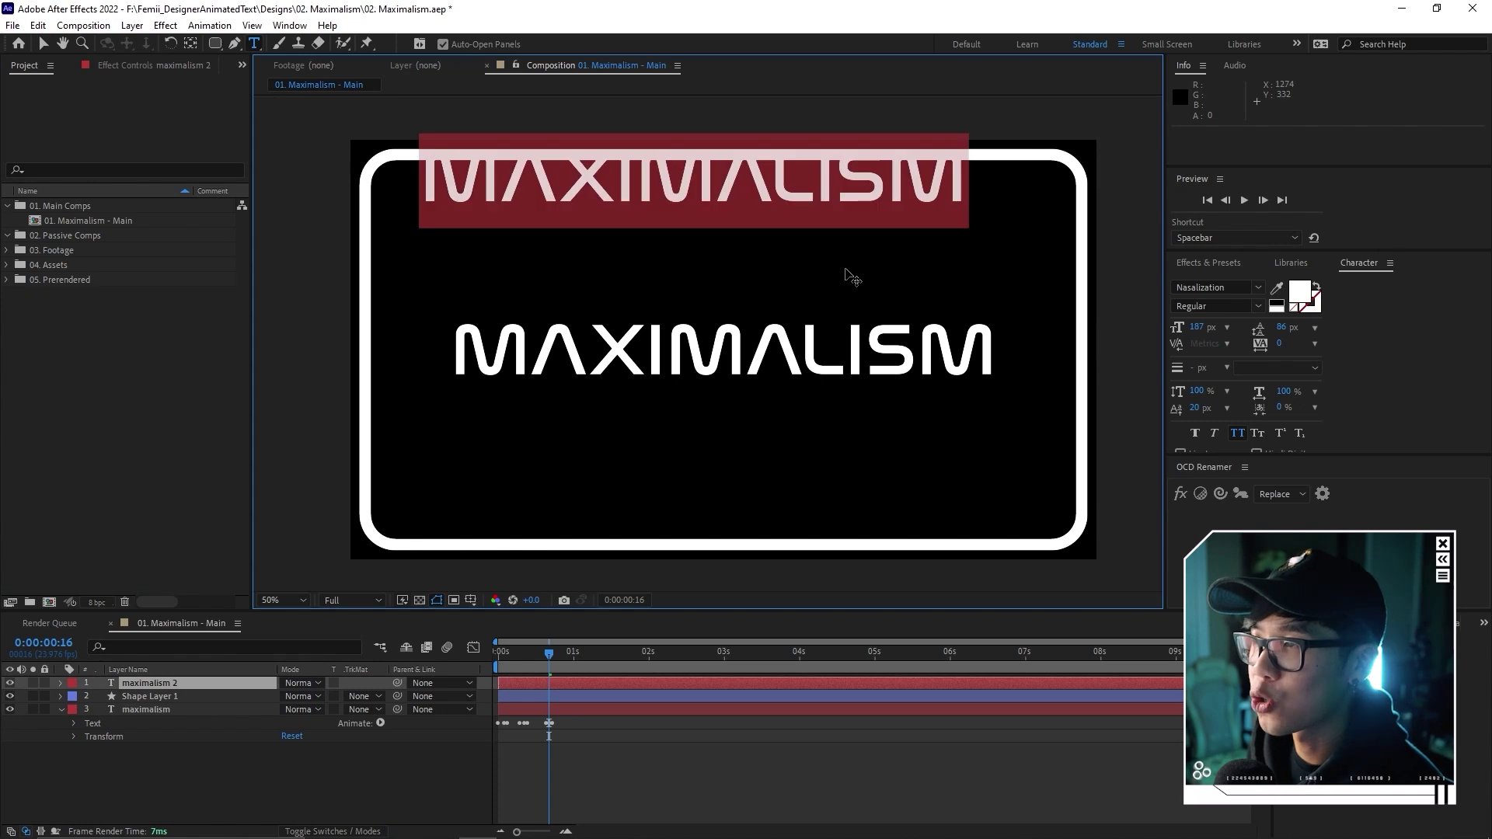
left_click(1235, 288)
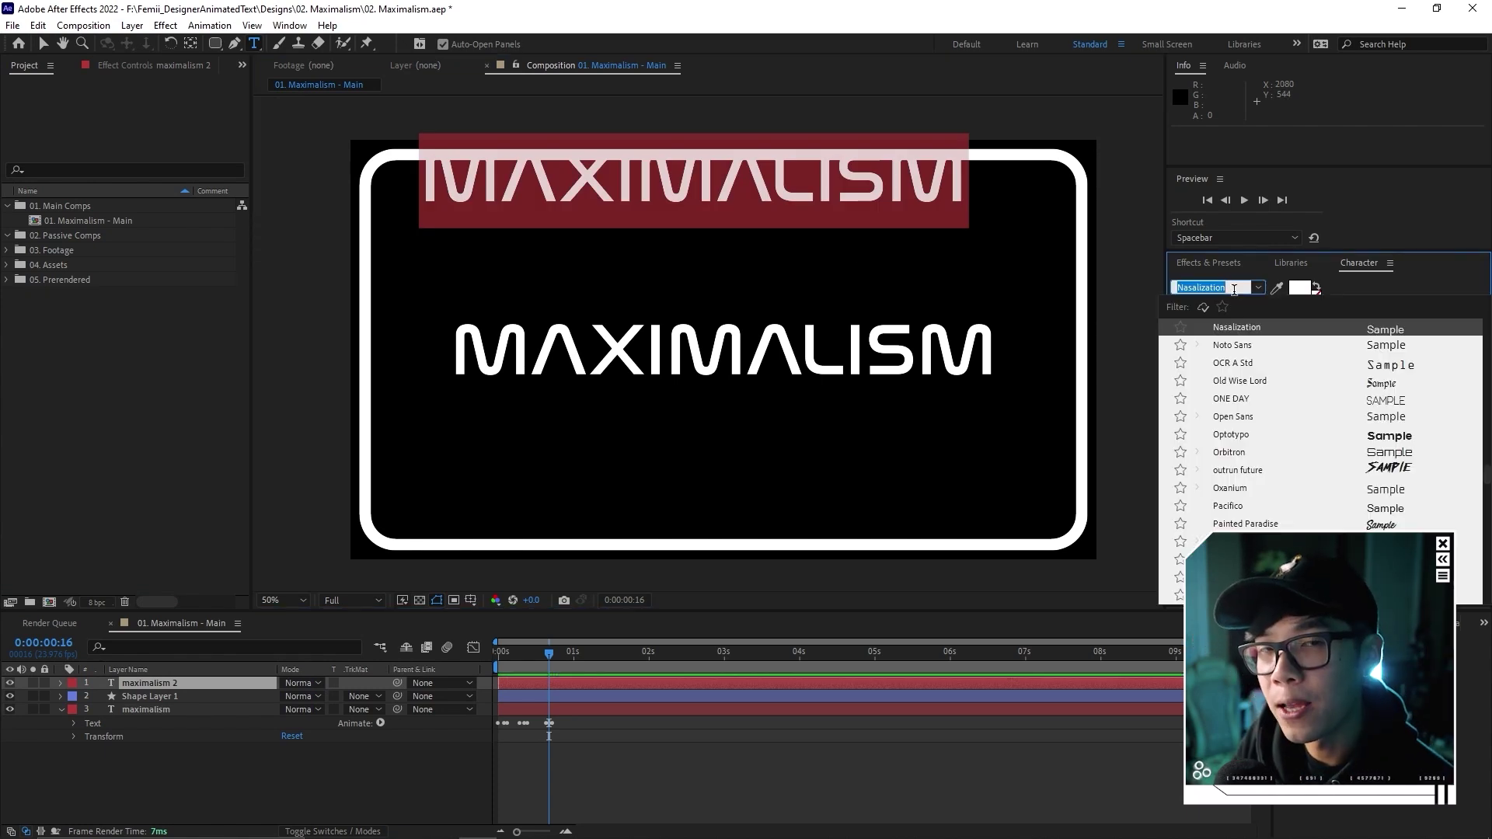
type("audiowide")
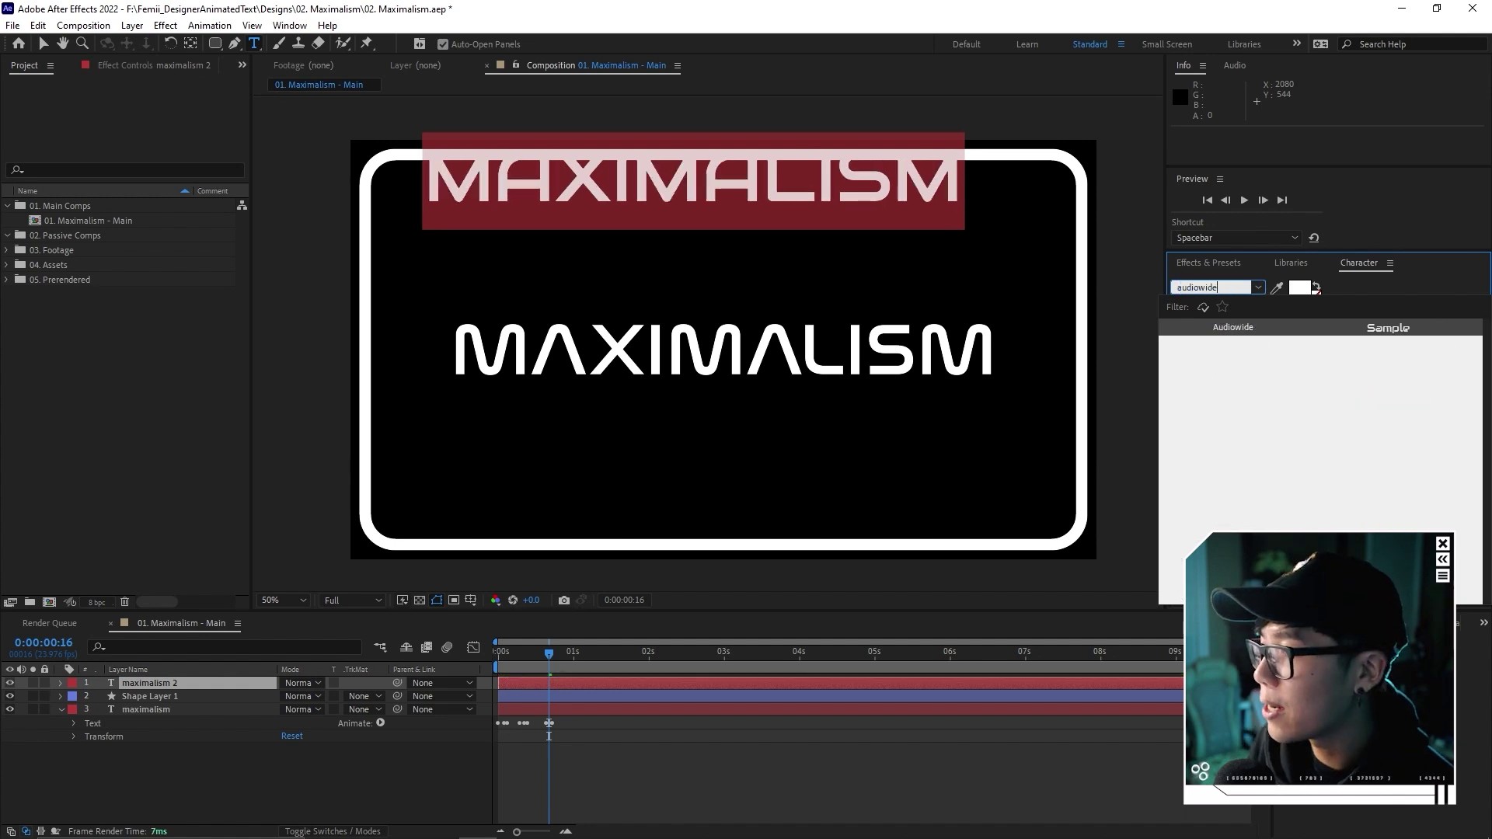
key("Return")
left_click_drag(1197, 327, 1059, 319)
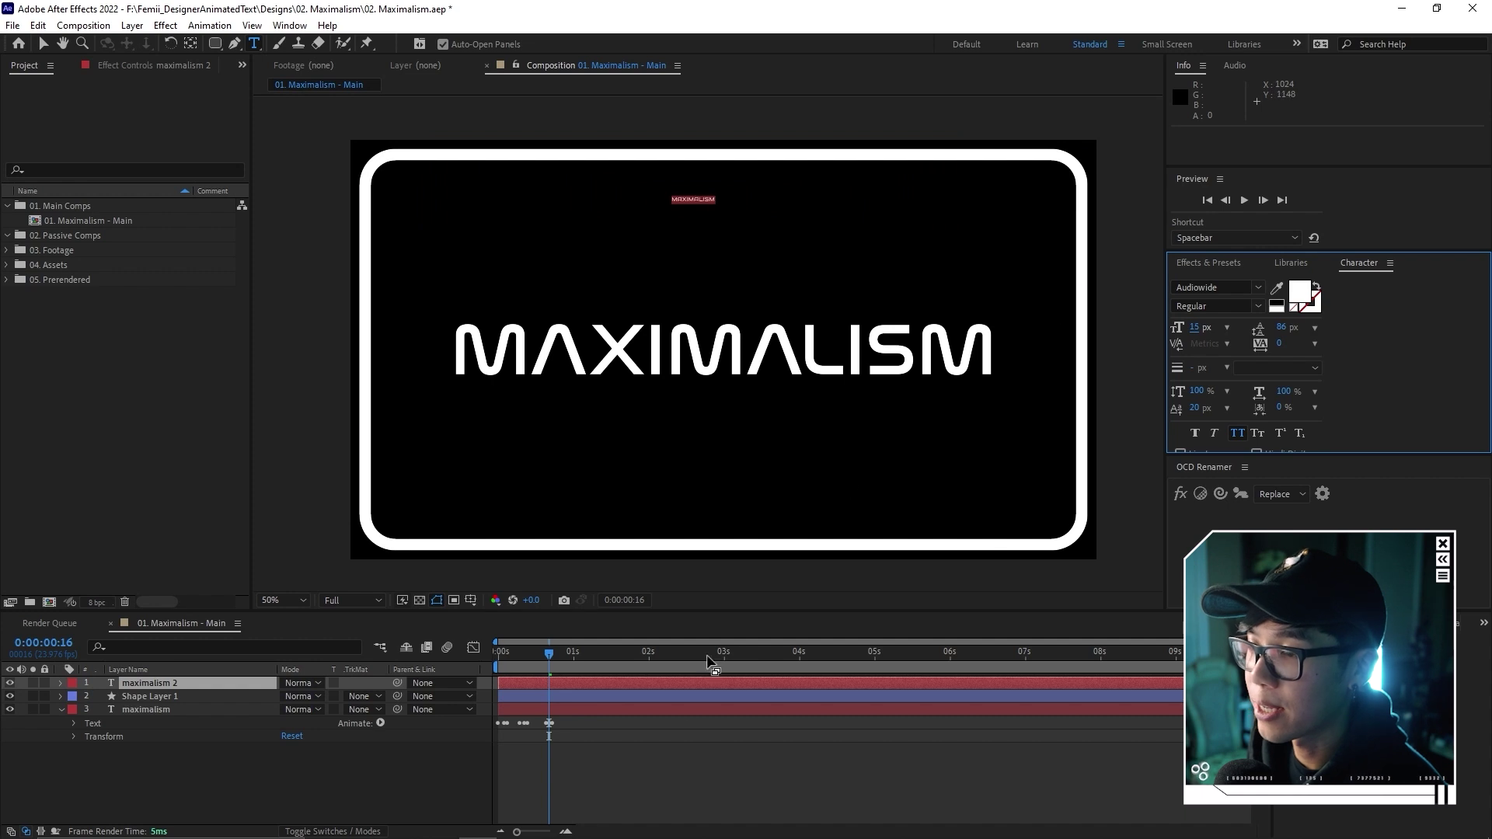
key("Escape")
Select the border, then the small MAXIMALISM label, and preview the composition.
key("v")
left_click(761, 288)
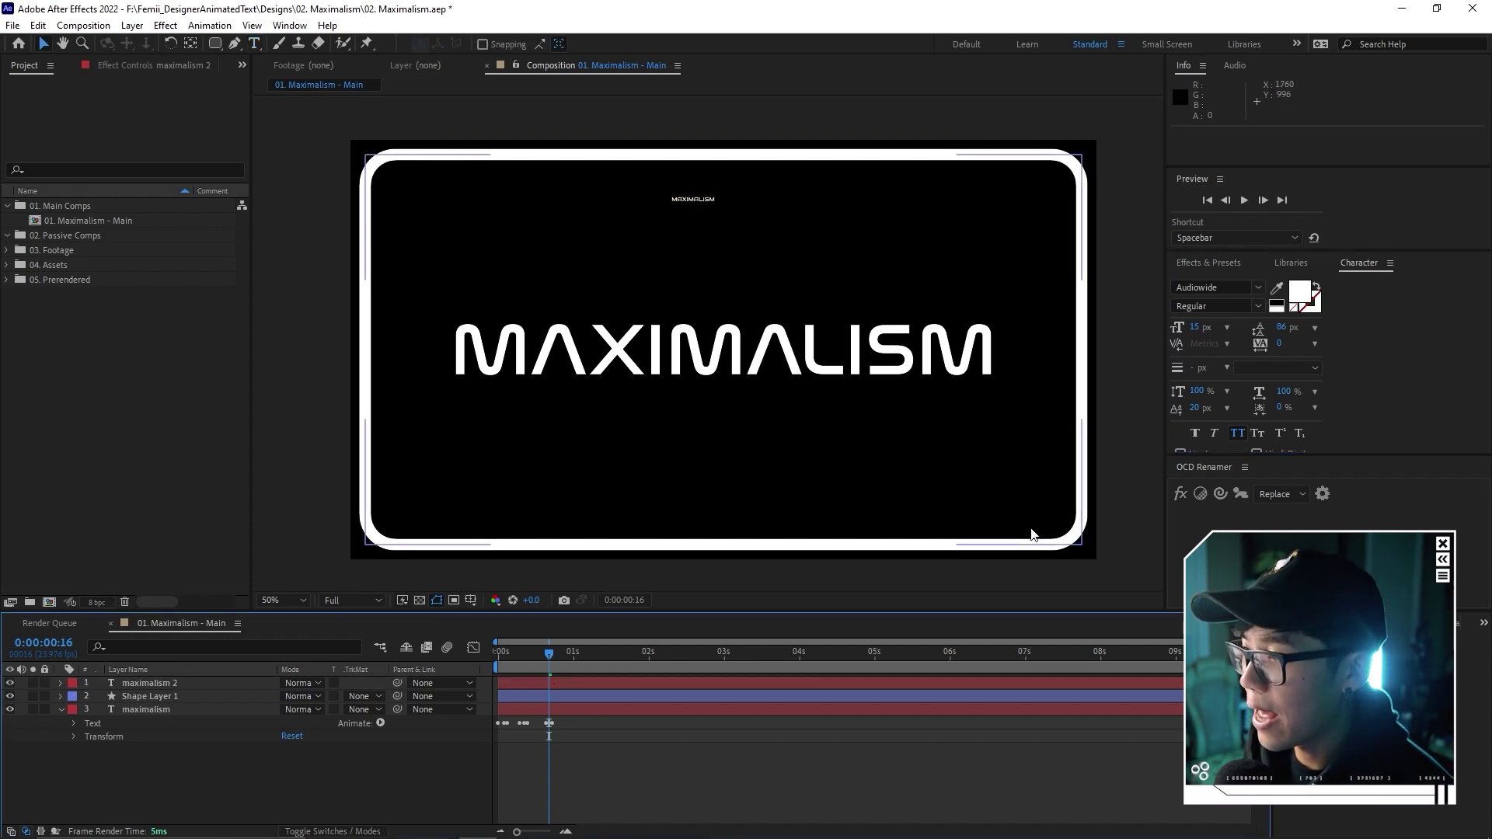
left_click(700, 204)
key("space")
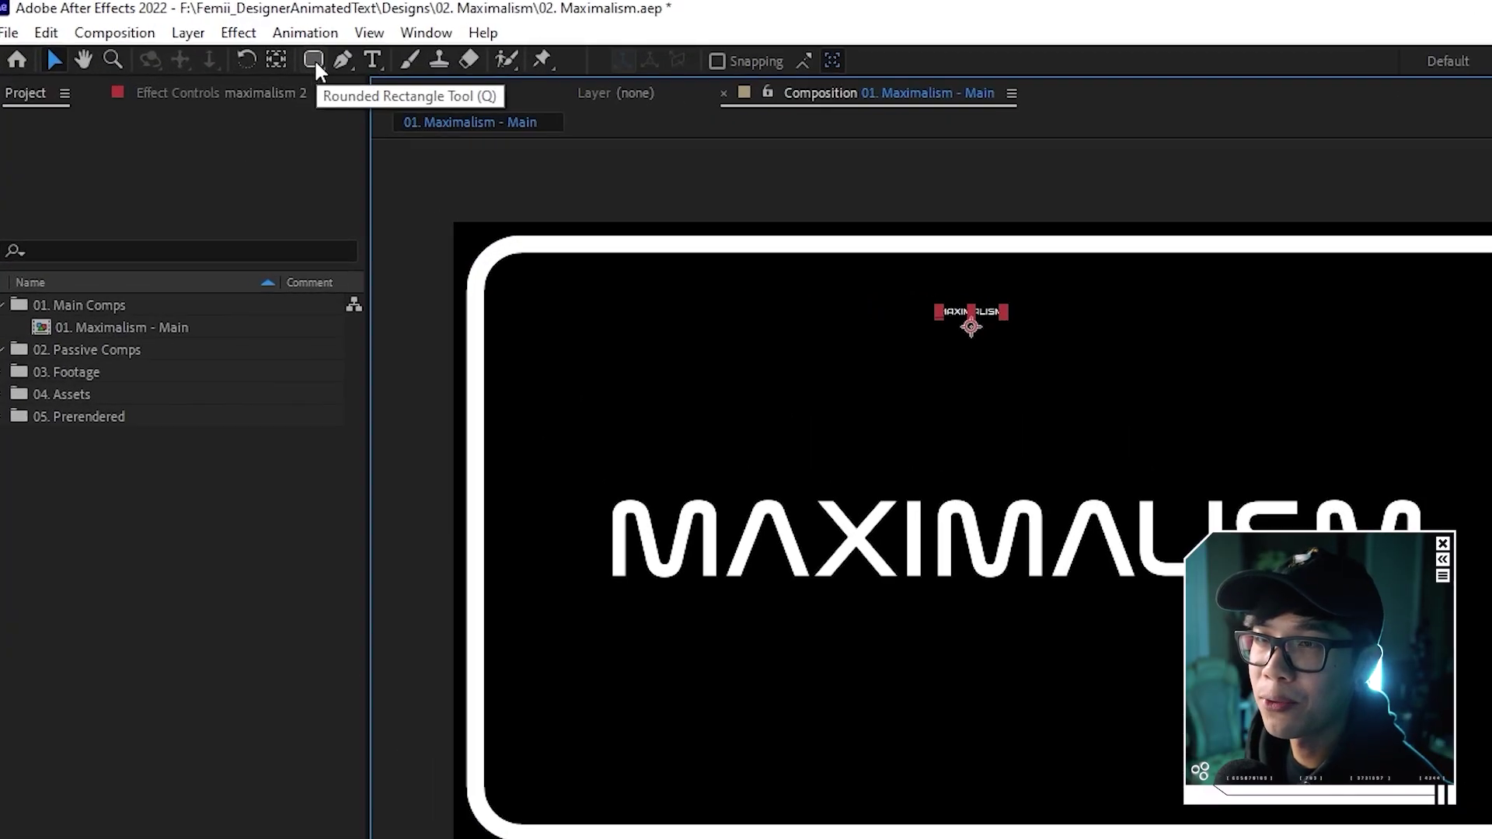
Draw rounded-rectangle Mask 1 on the maximalism 2 layer and nudge it to match the border.
left_click(215, 44)
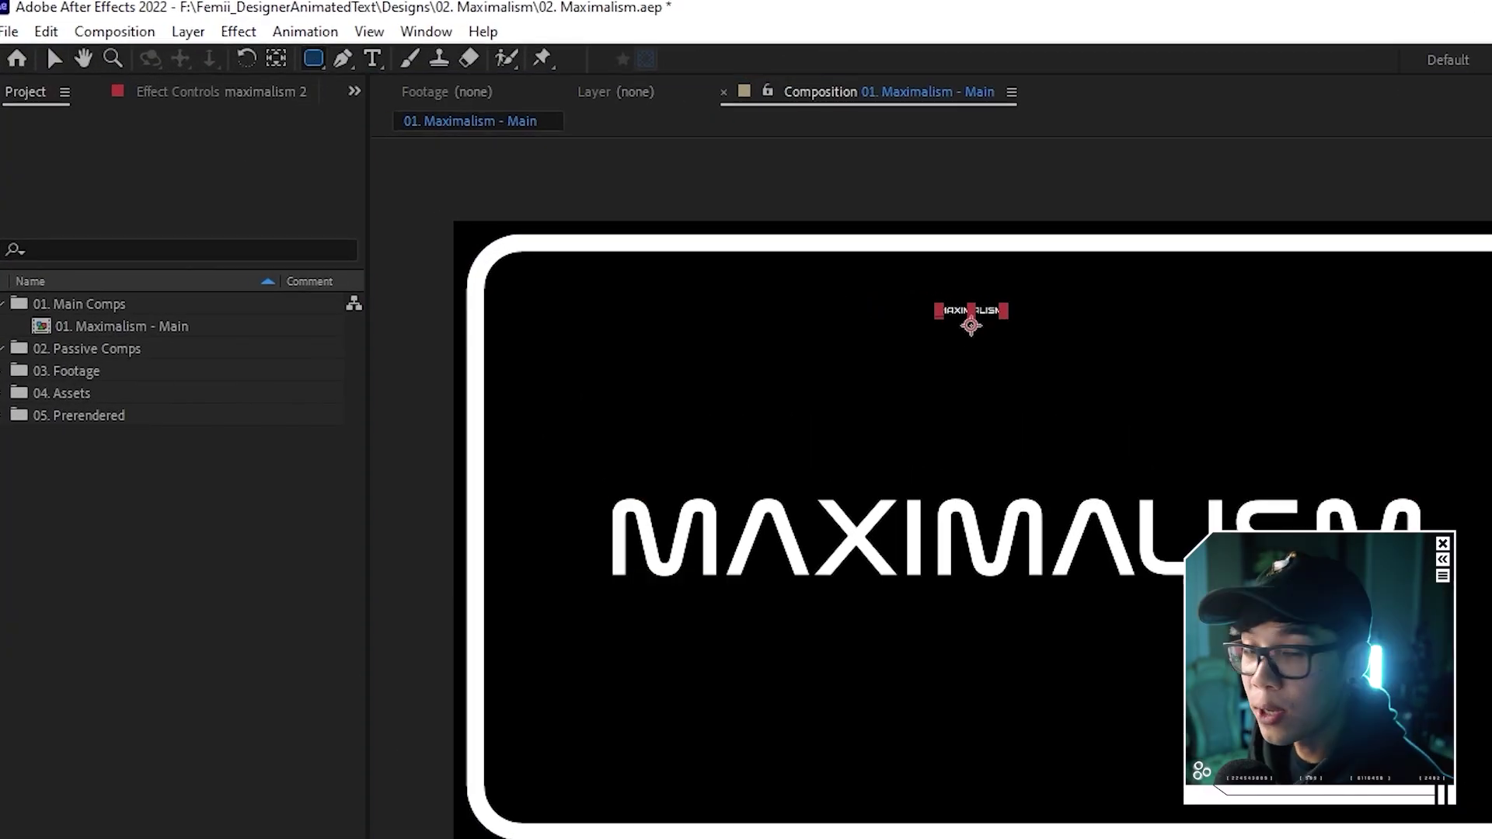
key("Return")
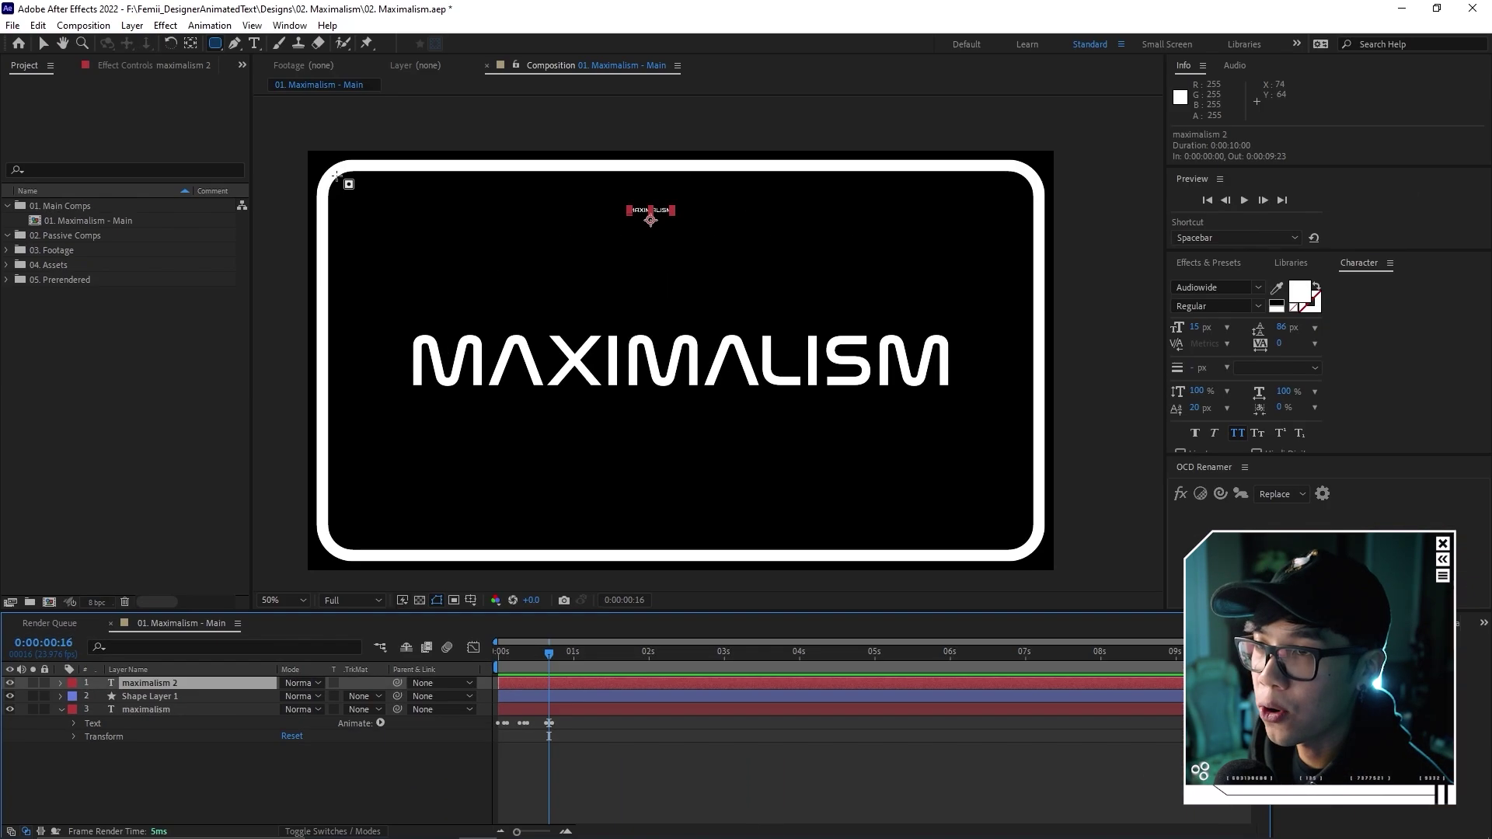
left_click_drag(332, 173, 1036, 552)
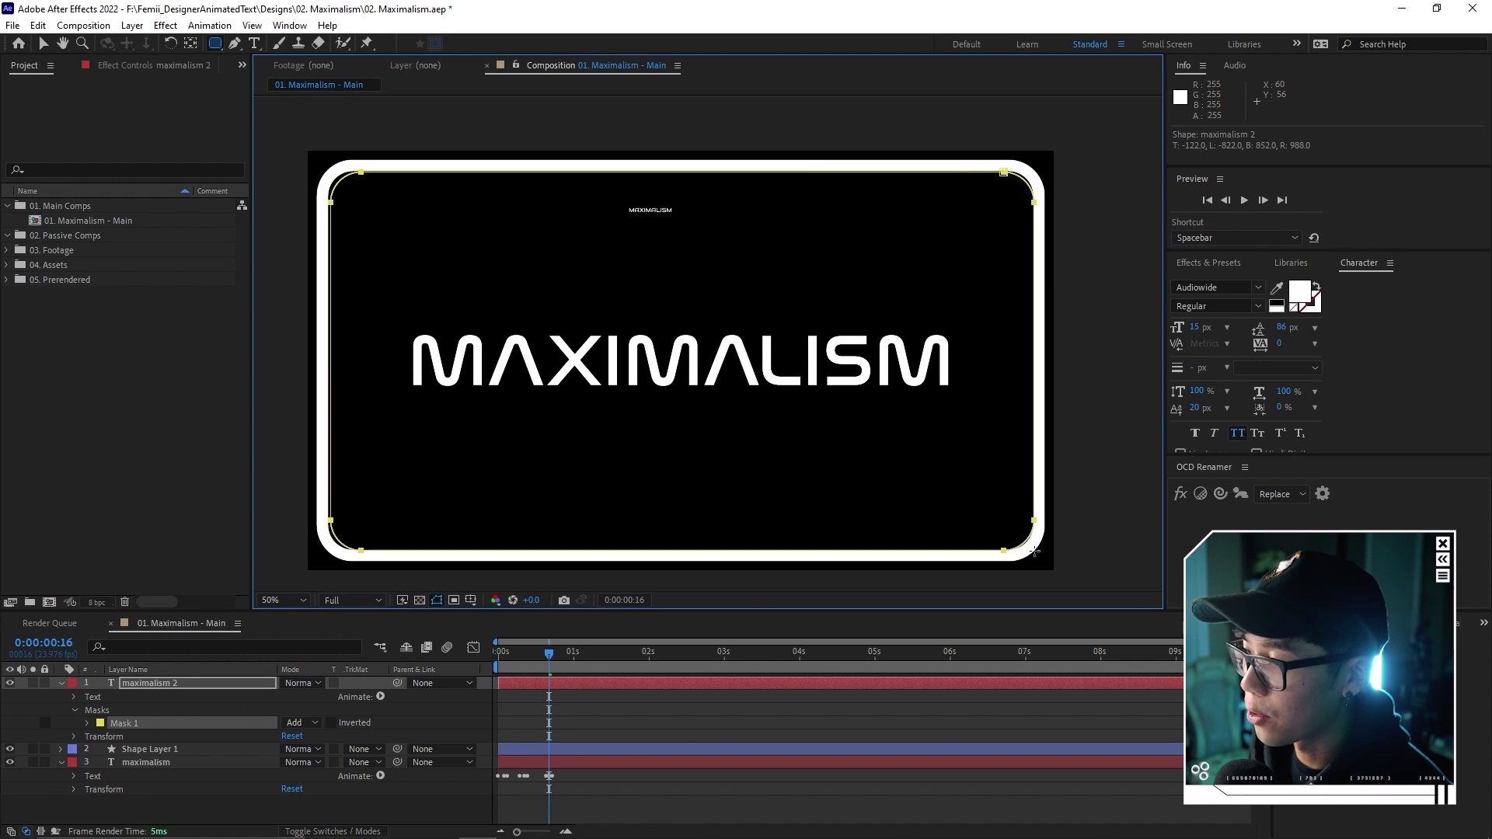
key("v")
left_click_drag(332, 362, 330, 362)
left_click(995, 178)
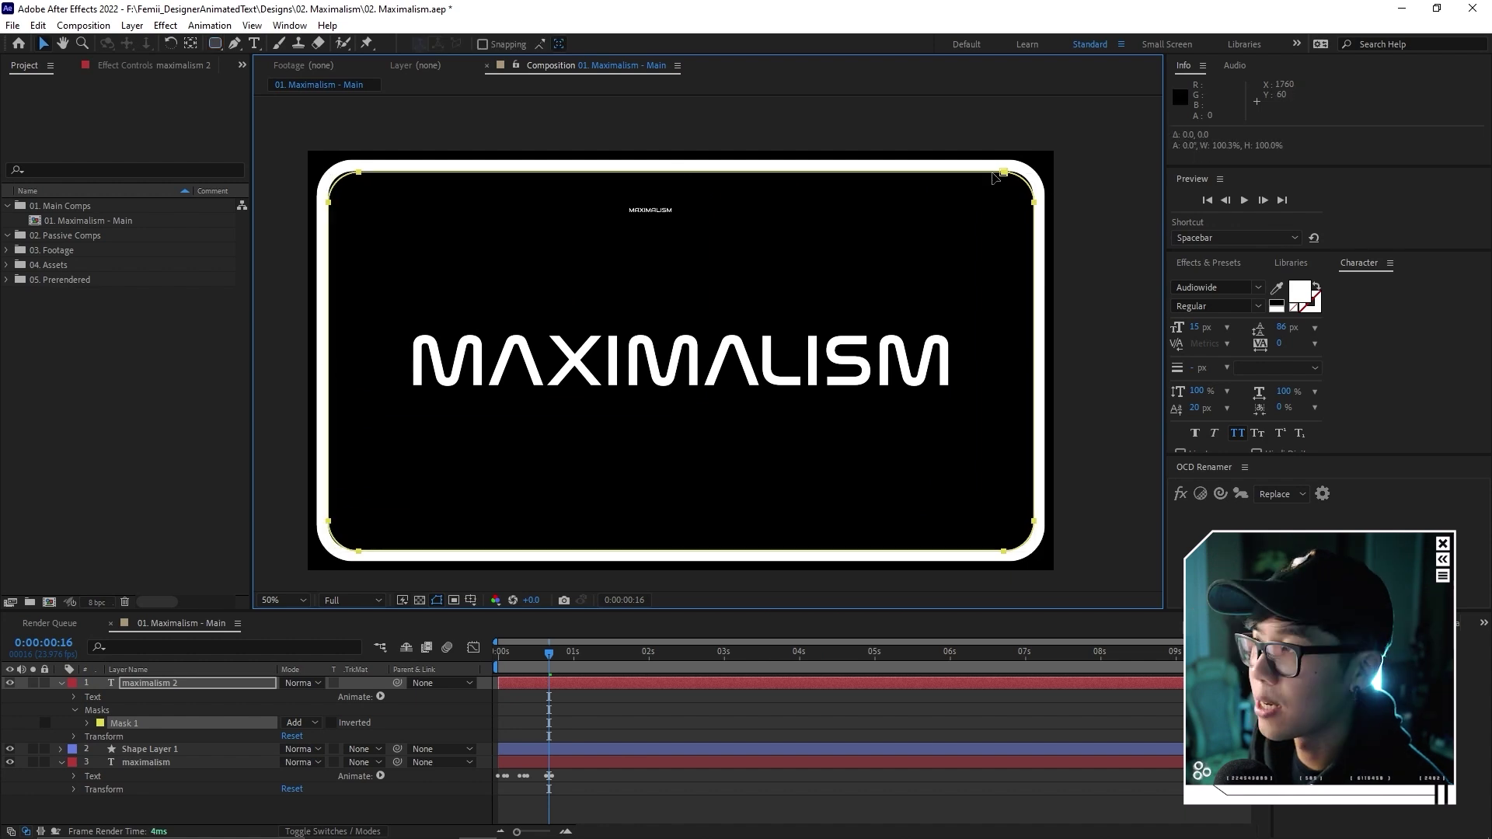
key("Up")
key("Up")
key("Up")
key("Up")
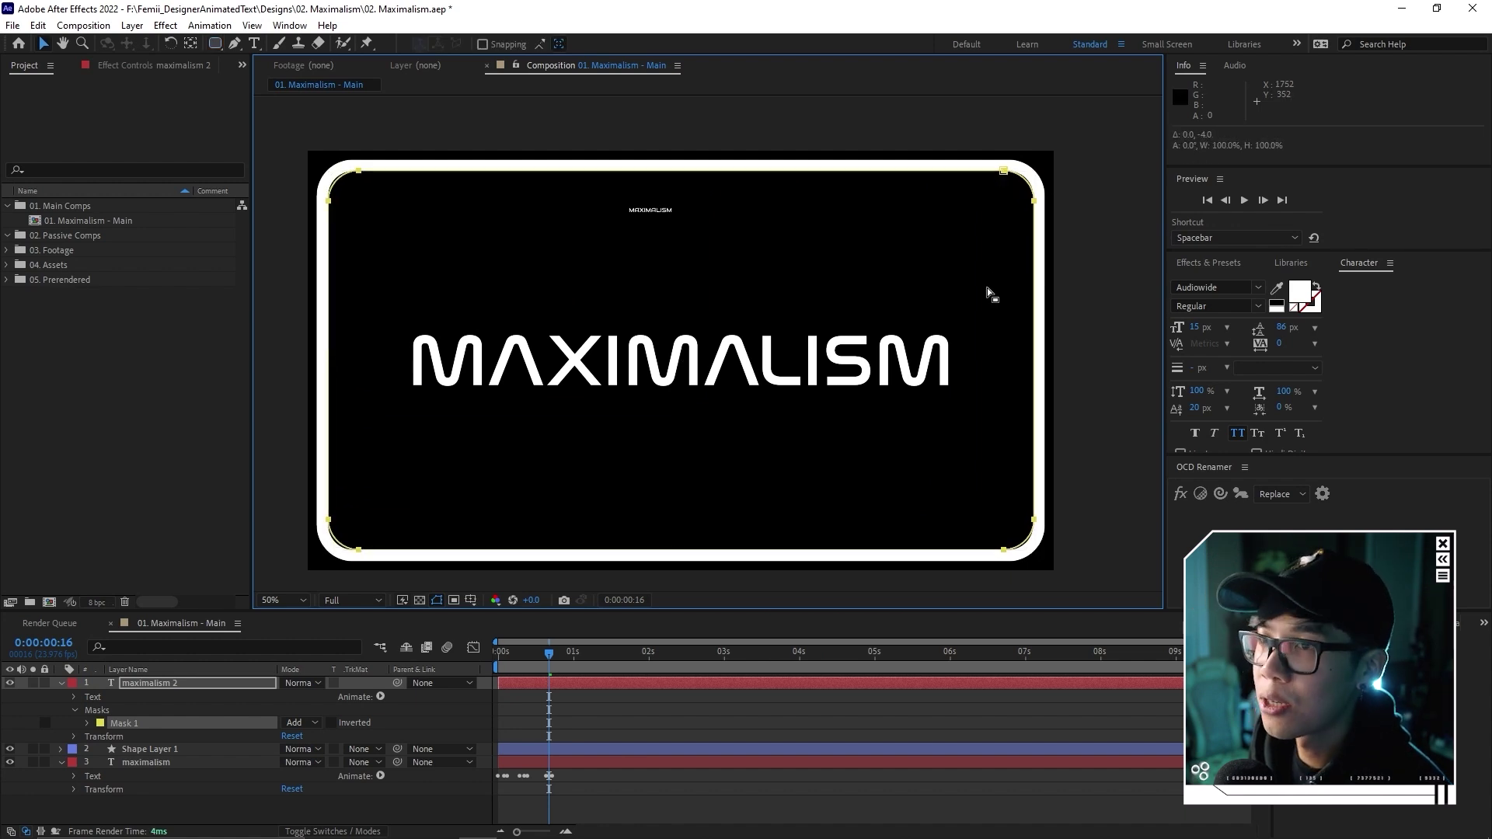
left_click(560, 686)
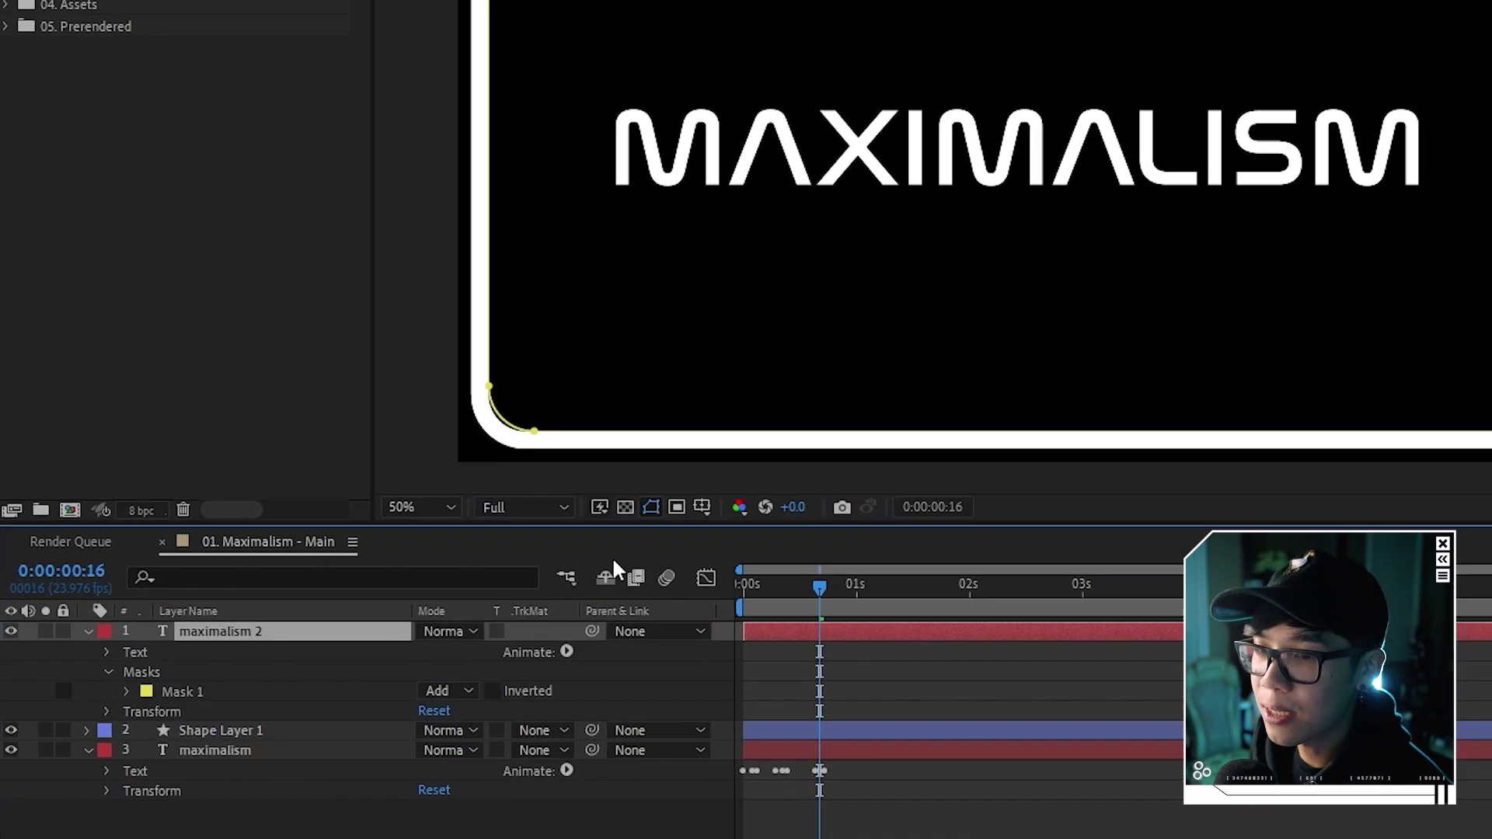
Set the label's Path Options path to Mask 1.
left_click(106, 653)
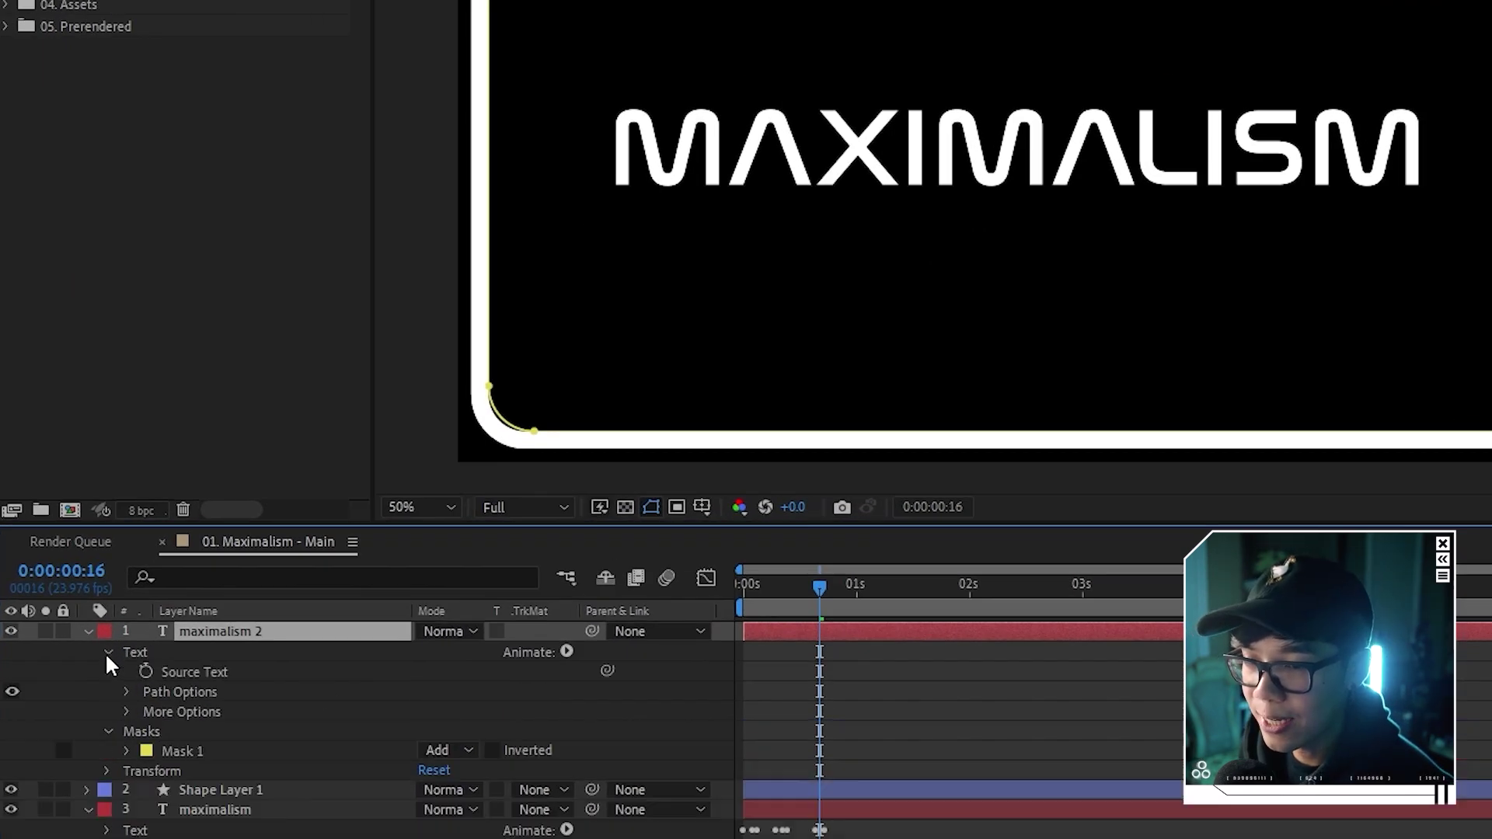
left_click(126, 691)
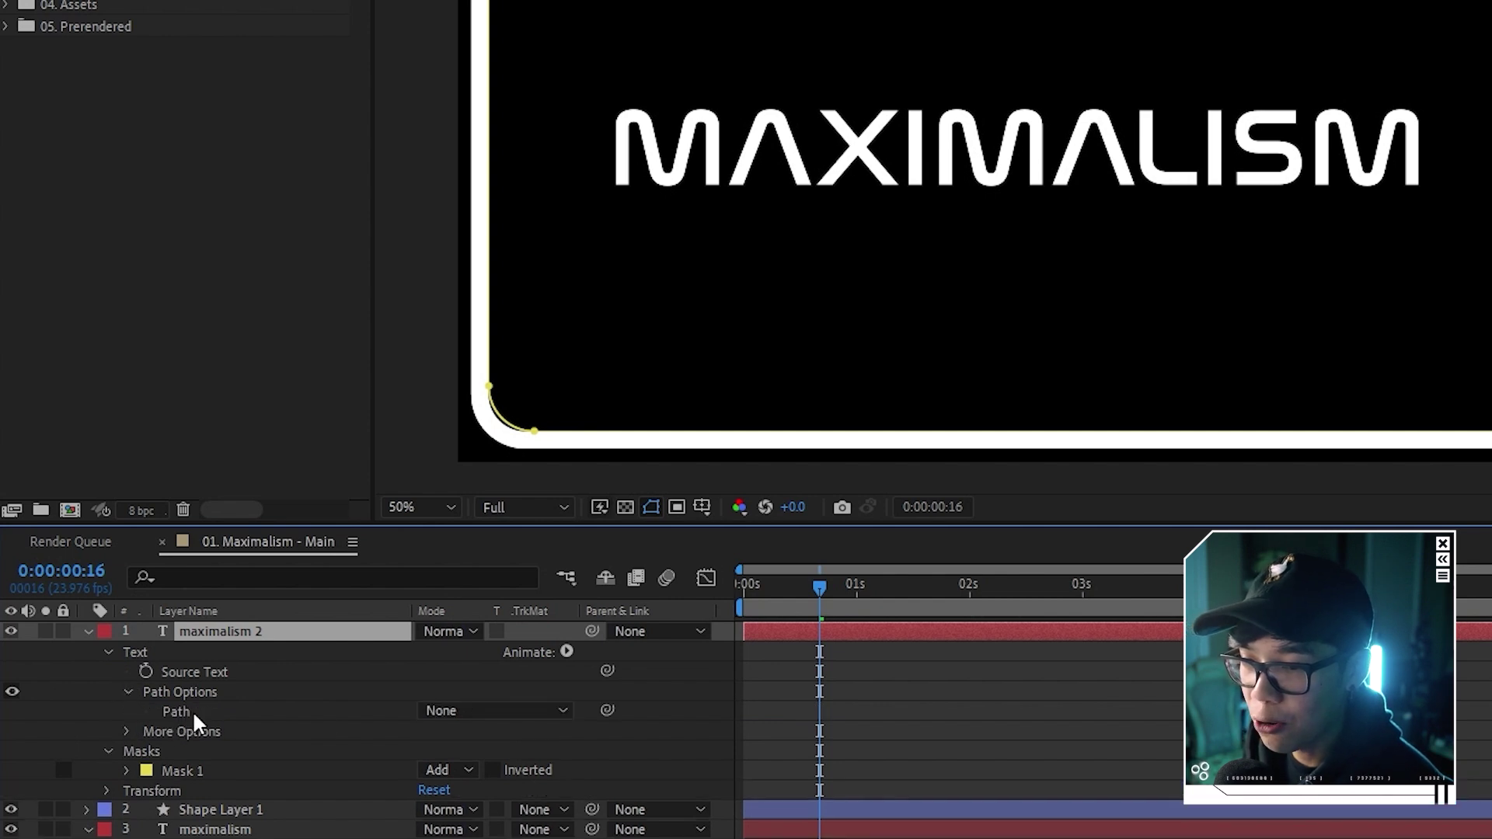
left_click(477, 712)
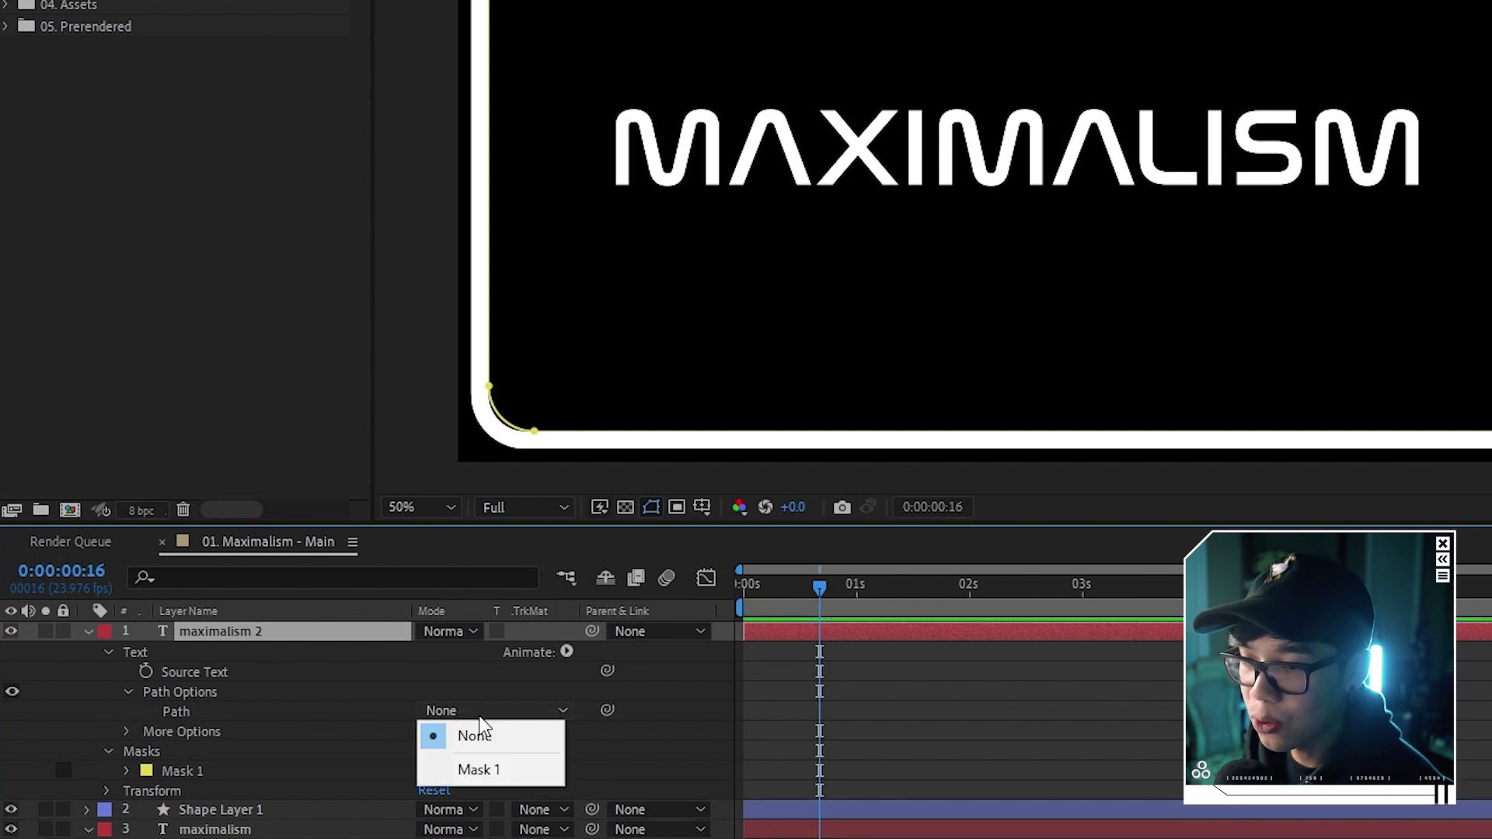
left_click(498, 770)
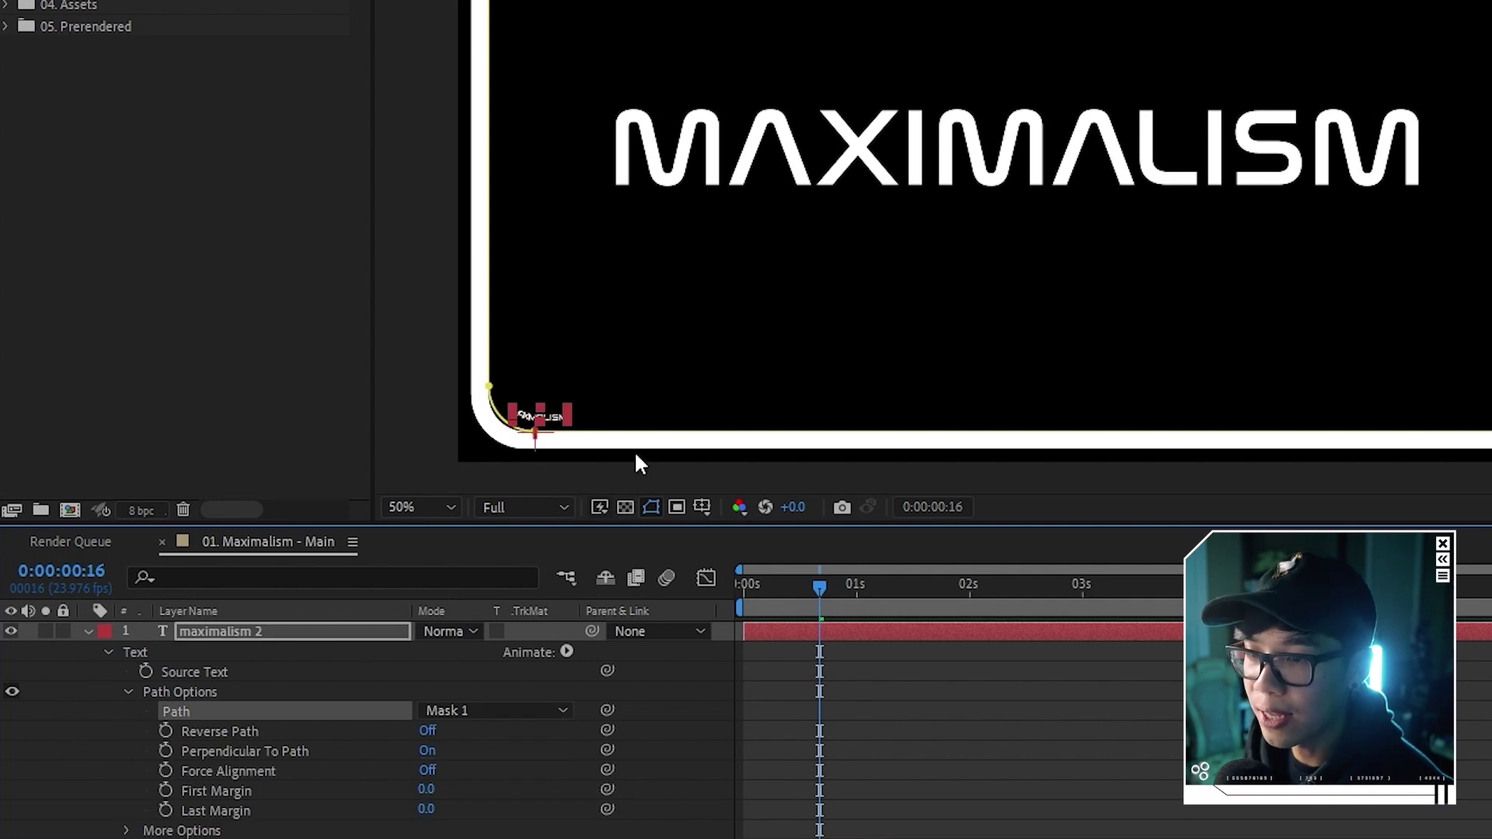
Zoom in, slide the path text's First Margin along the bottom-left corner, and reopen it for editing.
scroll(672, 343, "up", 2)
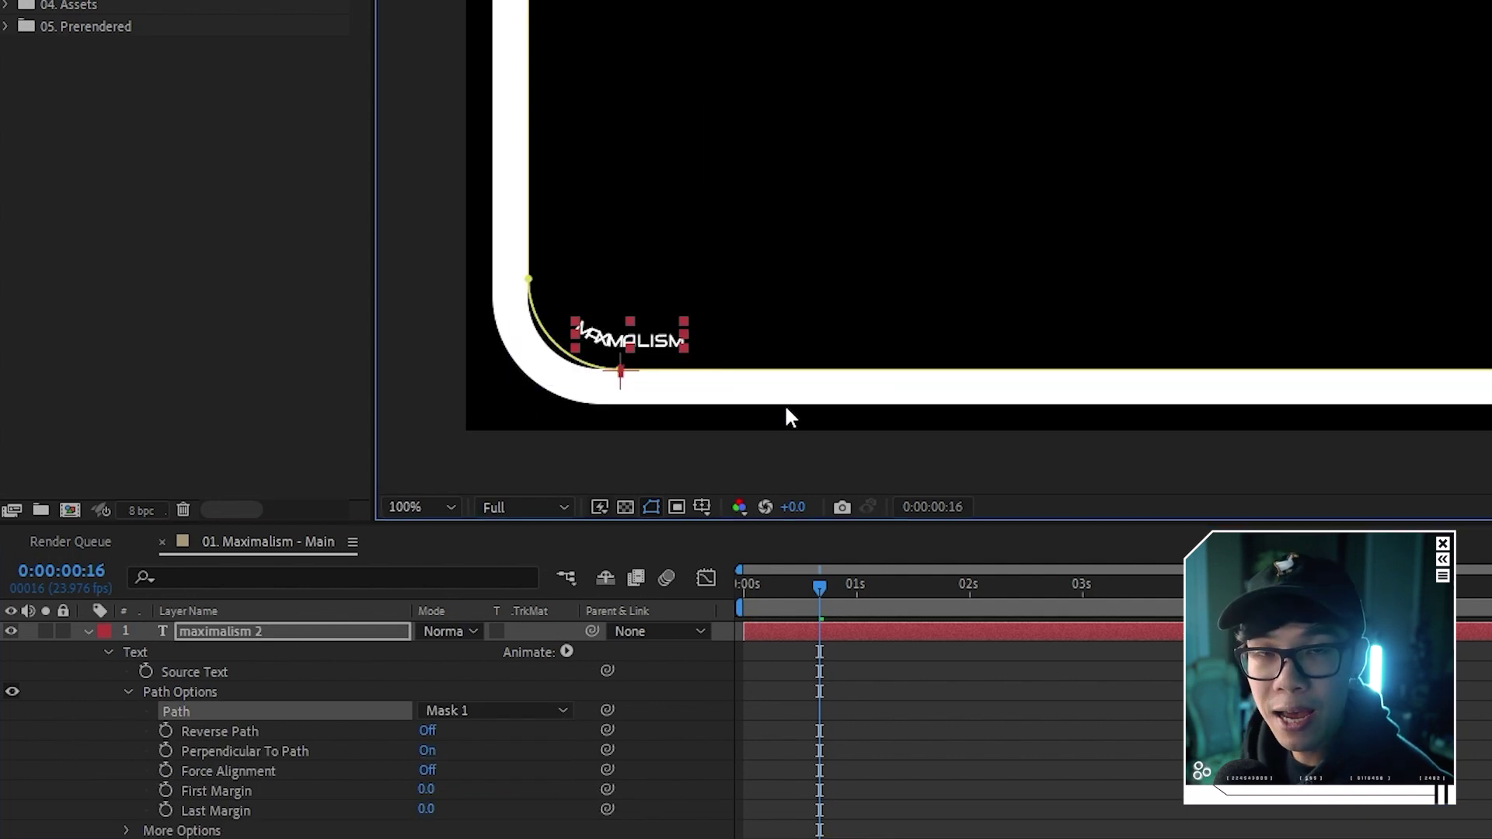
scroll(554, 359, "up", 1)
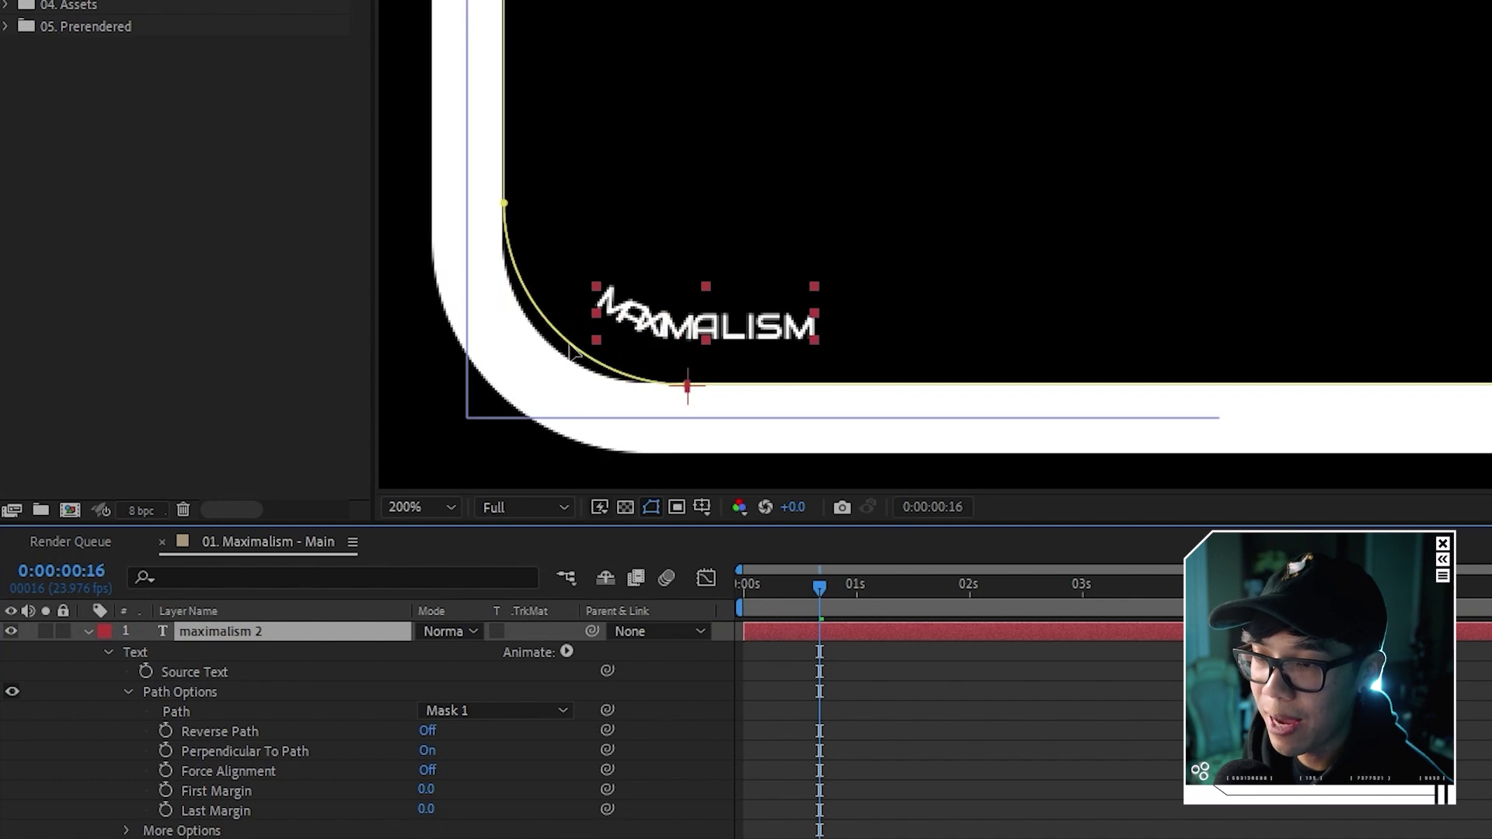
left_click_drag(690, 395, 659, 389)
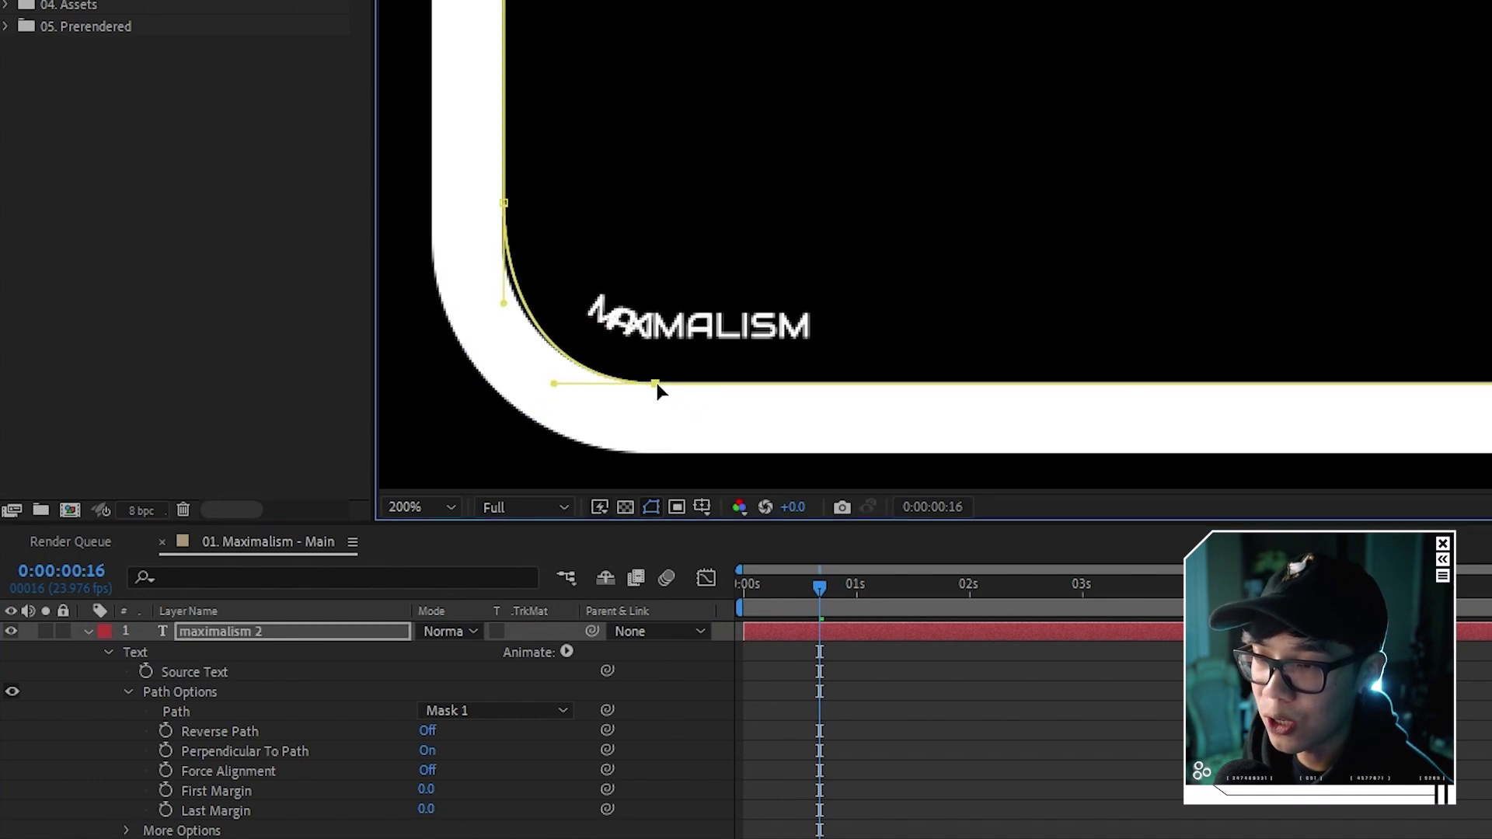
scroll(785, 280, "down", 2)
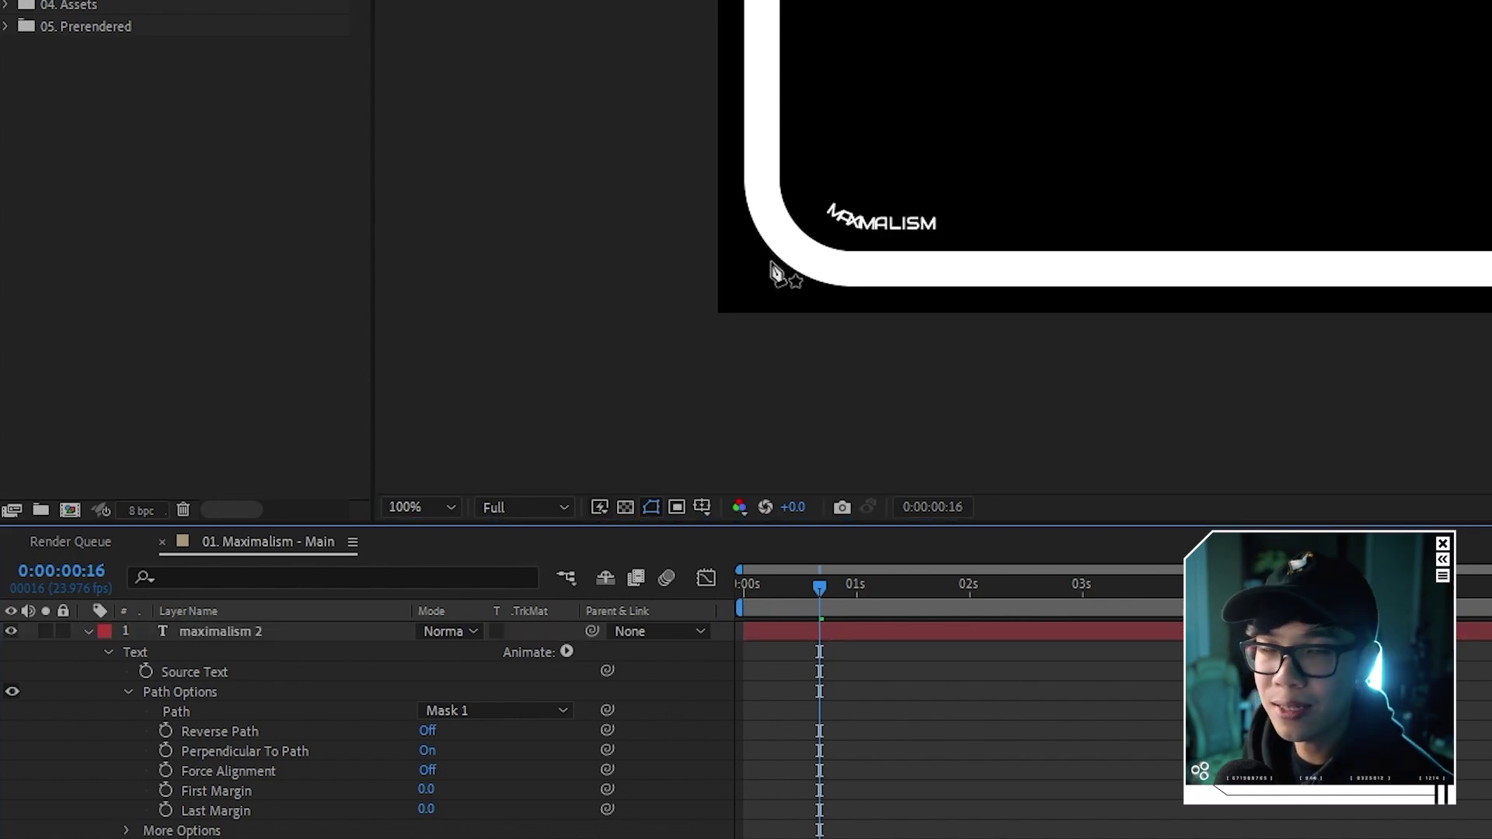
double_click(760, 287)
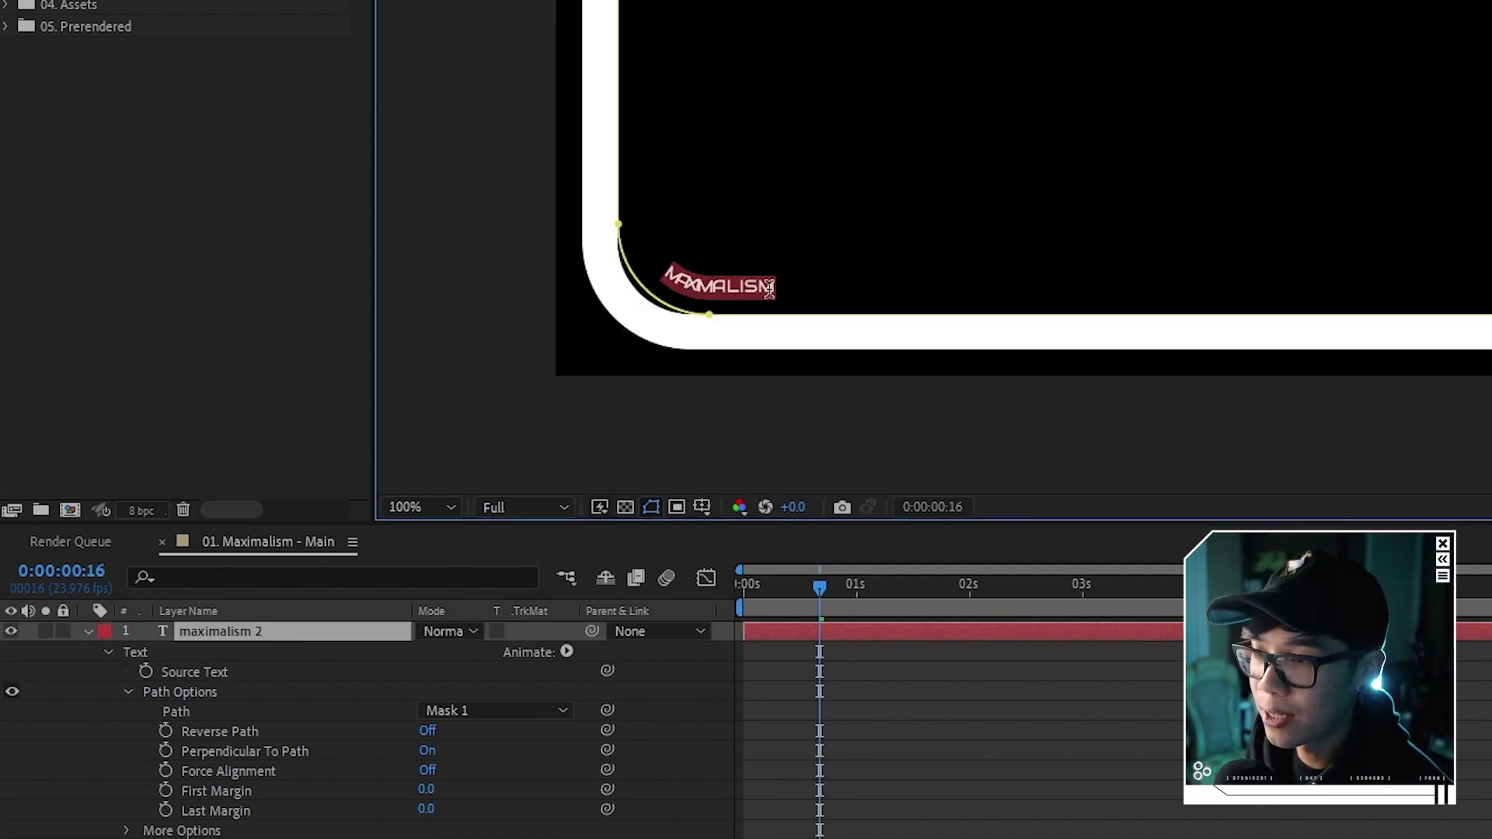
left_click(784, 303)
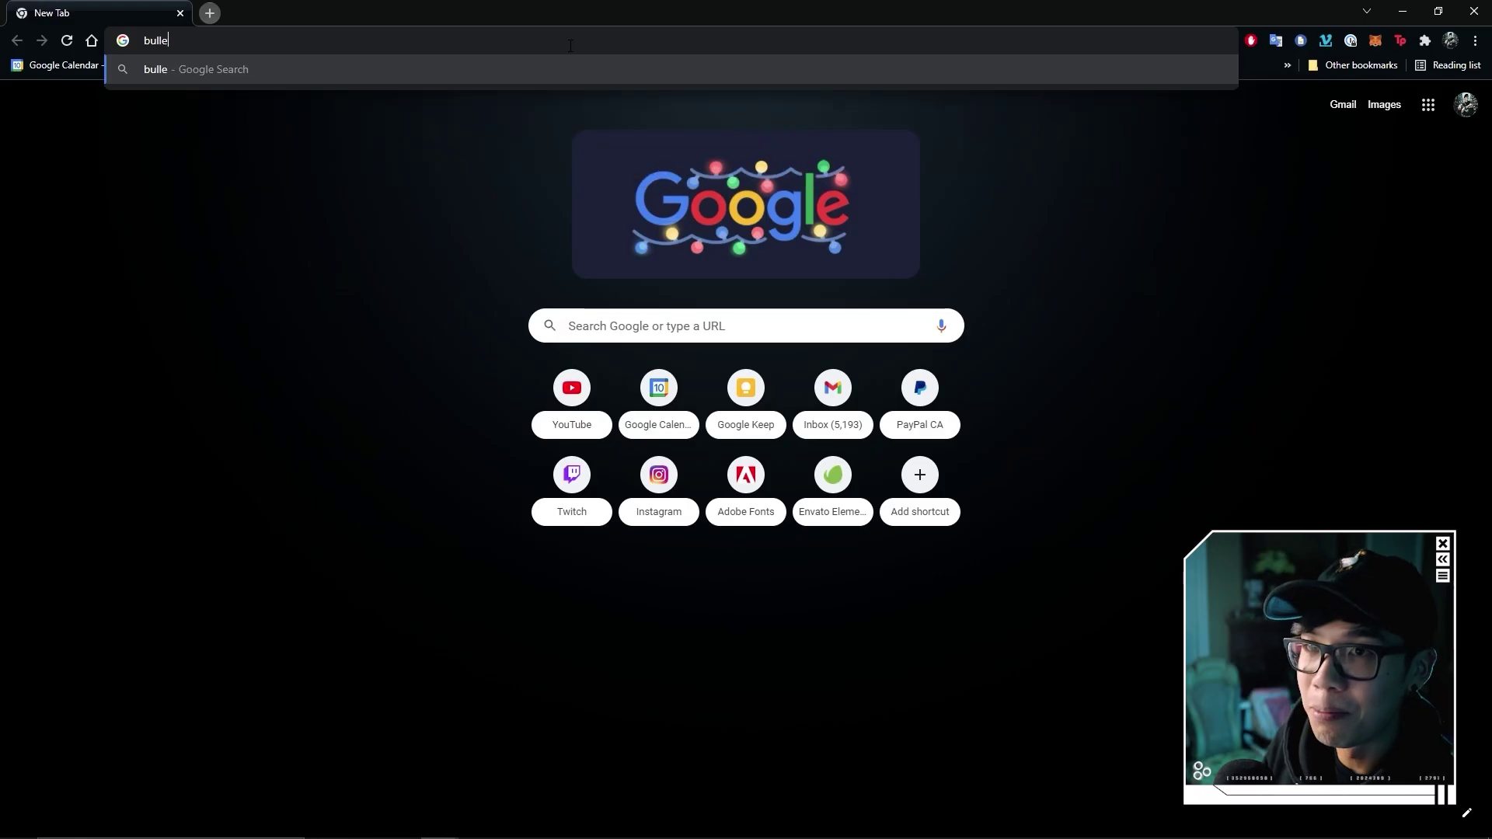
Find a bullet dot symbol online, paste it after MAXIMALISM, and copy 'MAXIMALISM •'.
type("t dot symbol")
key("Return")
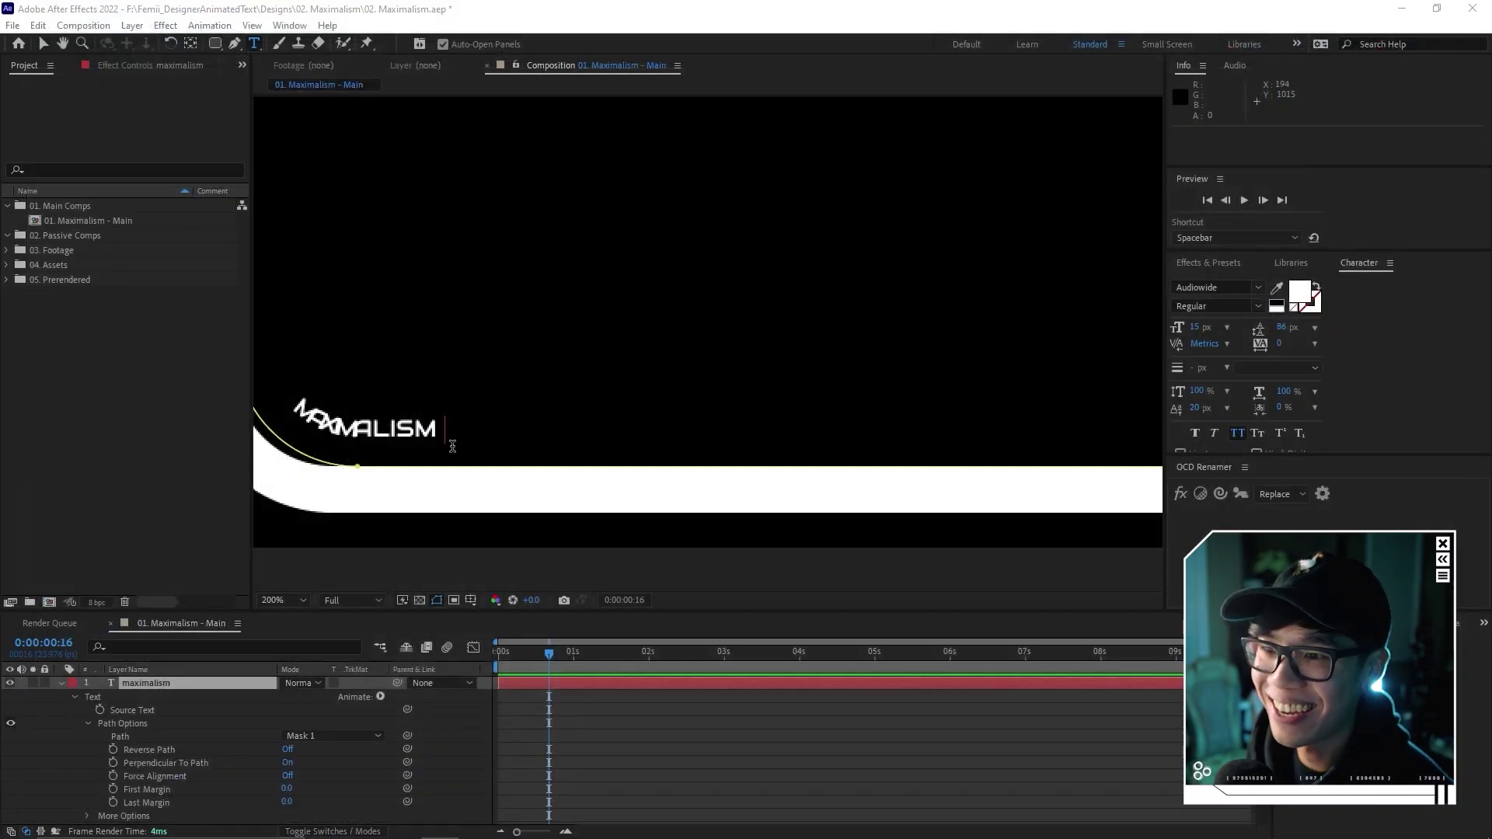
type("•")
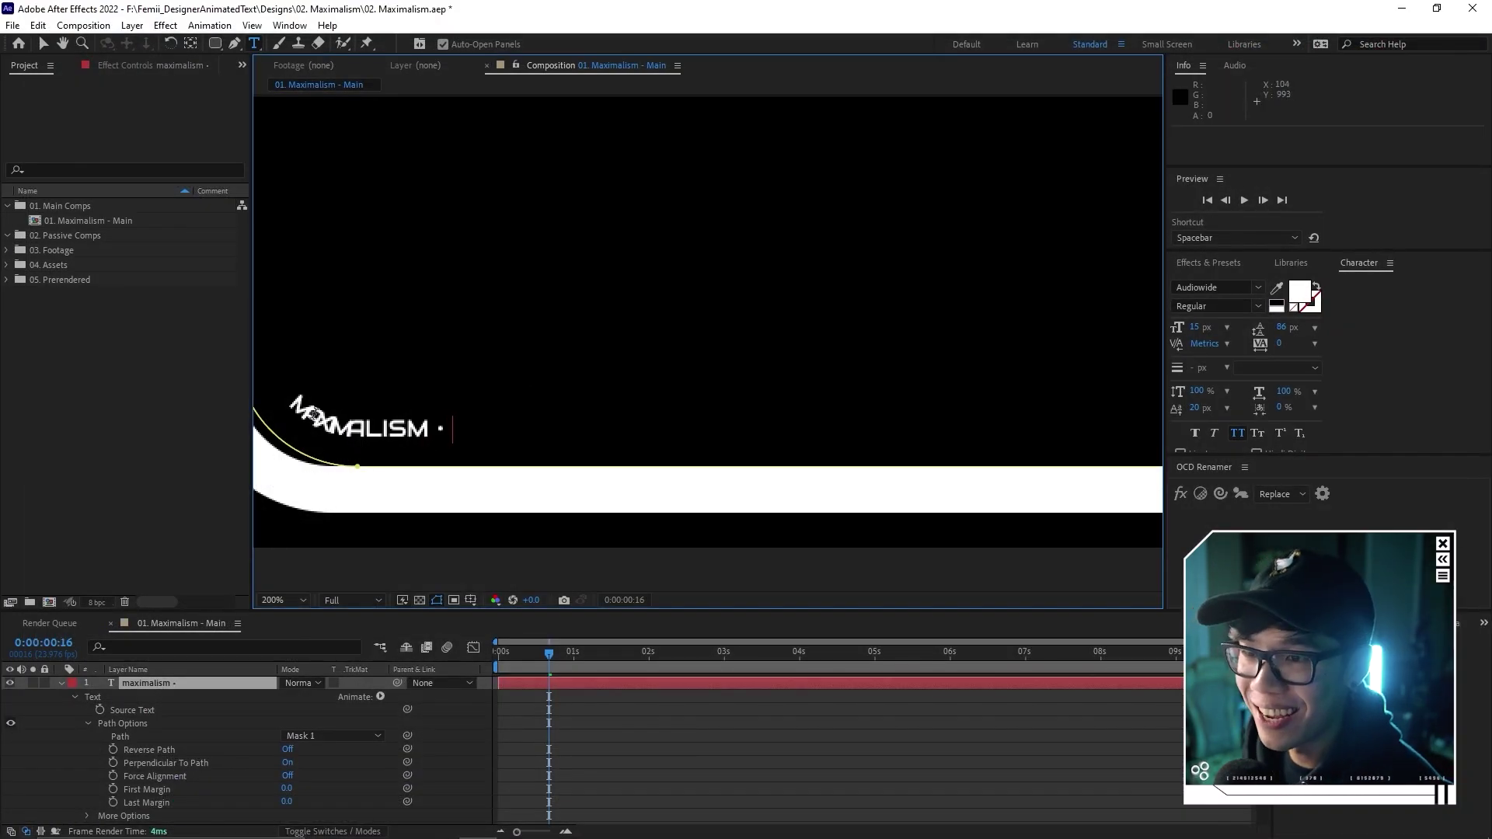
left_click_drag(289, 408, 445, 432)
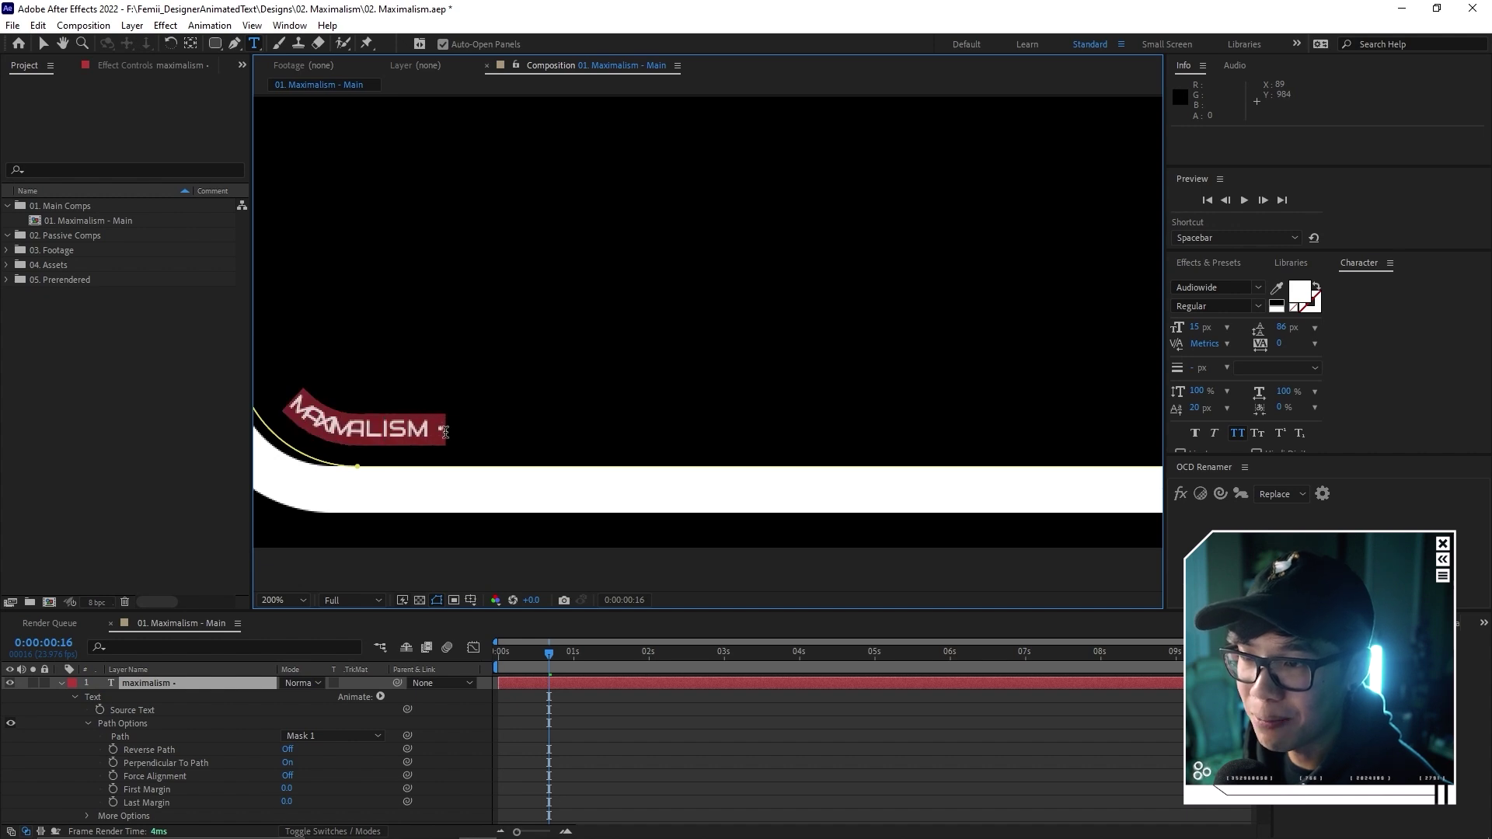
key("ctrl+c")
Paste 'MAXIMALISM •' repeatedly until it wraps the whole border path.
key("ctrl+v")
key("ctrl+v")
key("ctrl+v")
key("ctrl+v")
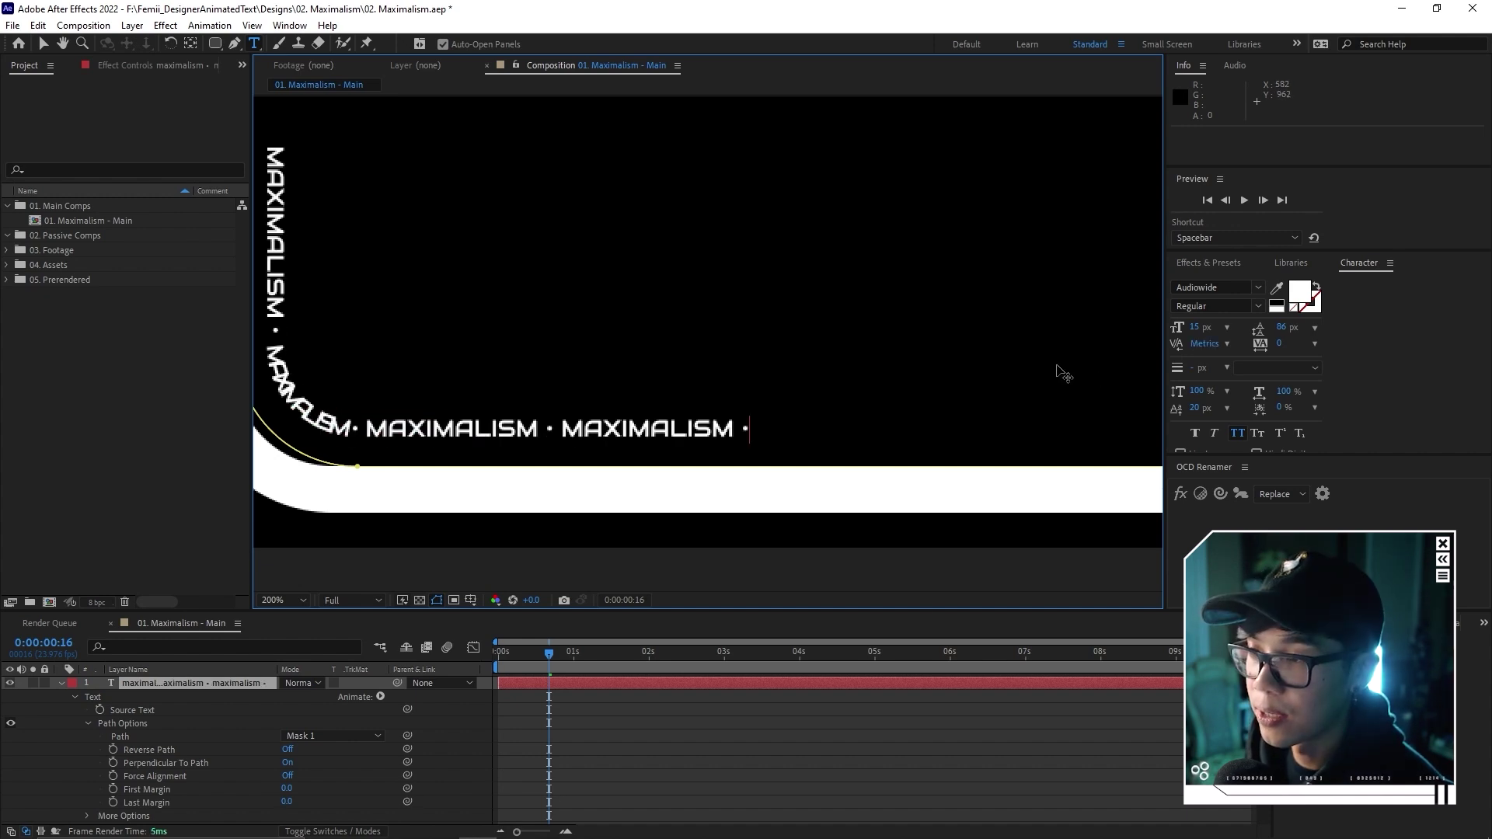
key("ctrl+v")
scroll(799, 320, "down", 4)
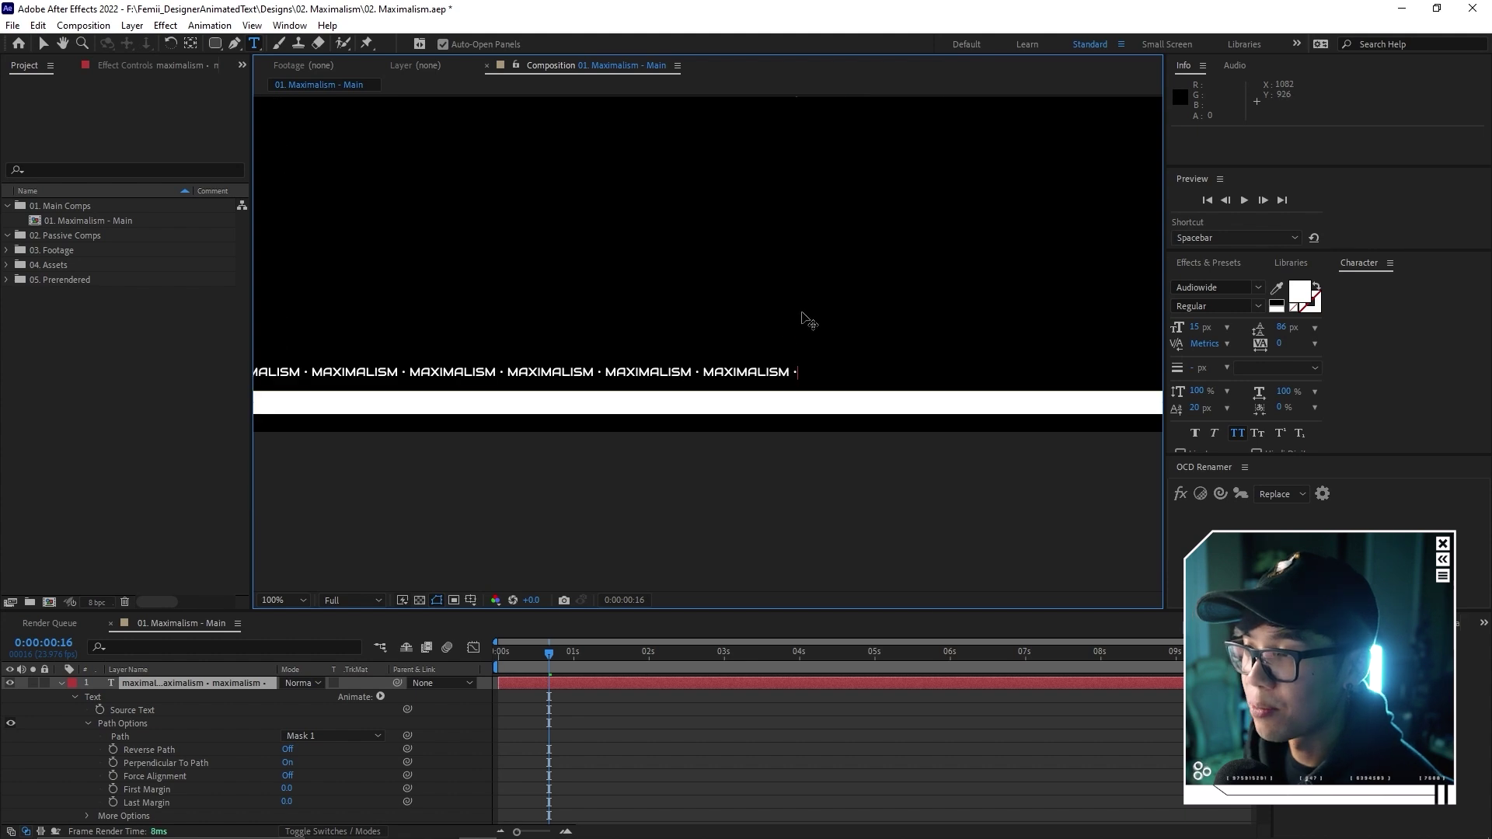
key("ctrl+v")
key("ctrl+v")
key("ctrl+v")
key("ctrl+v")
key("ctrl+v")
key("ctrl+v")
key("ctrl+v")
key("ctrl+v")
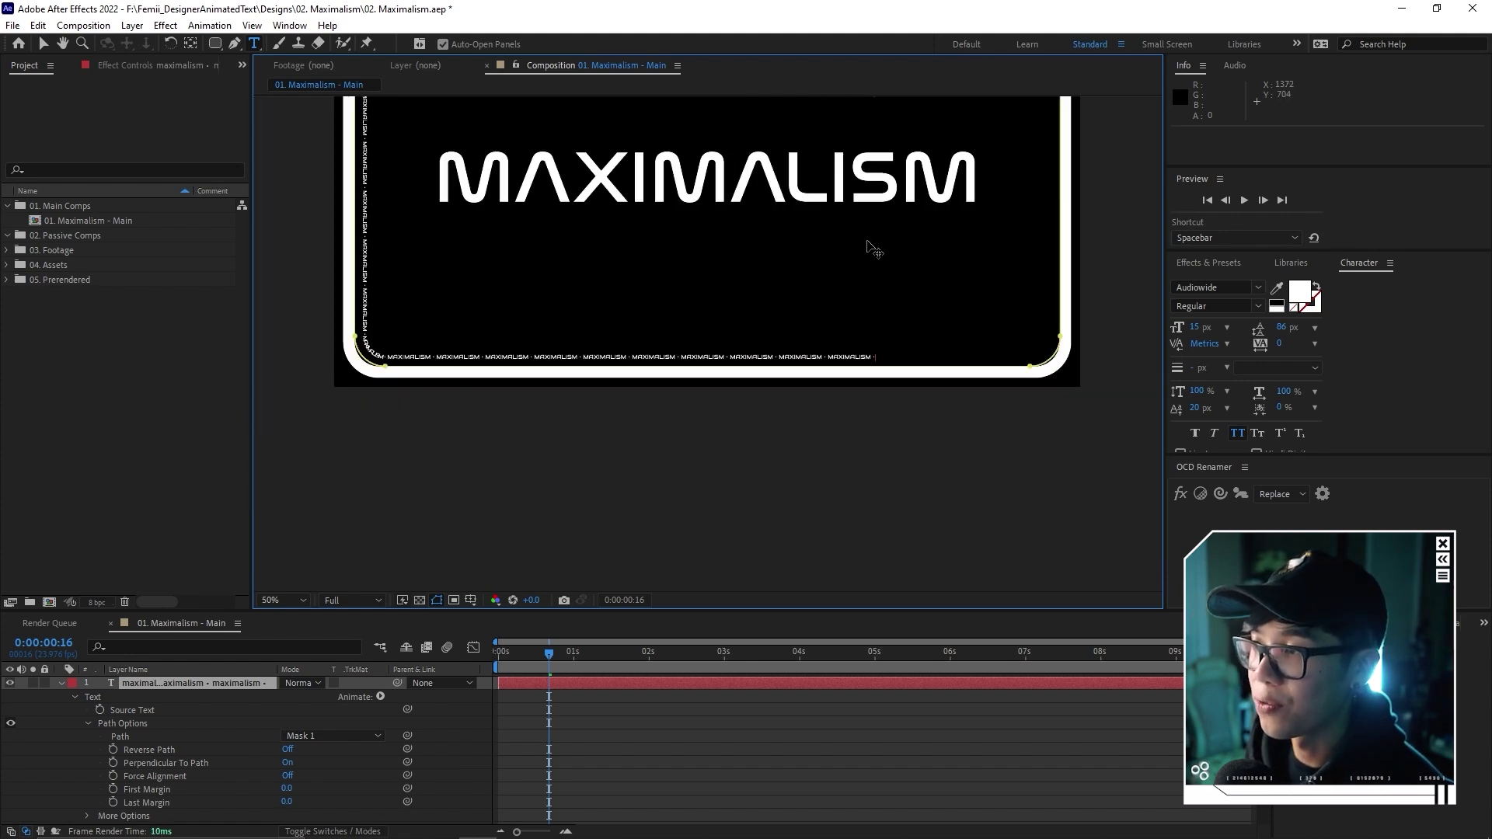
key("ctrl+v")
key("ctrl+v")
key("ctrl+v")
key("ctrl+v")
key("ctrl+v")
key("ctrl+v")
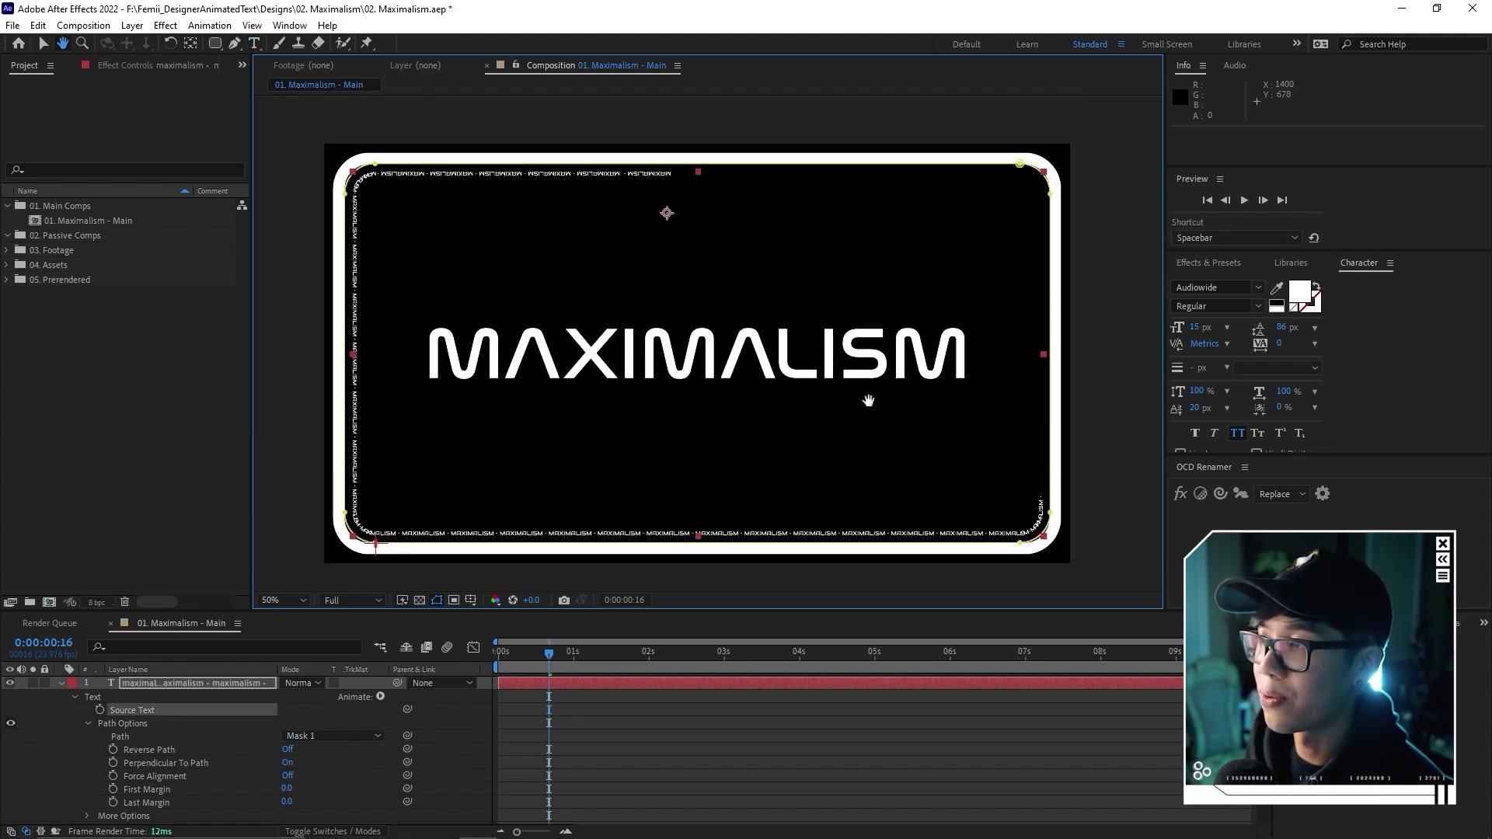
key("ctrl+v")
key("ctrl+v")
key("ctrl+v")
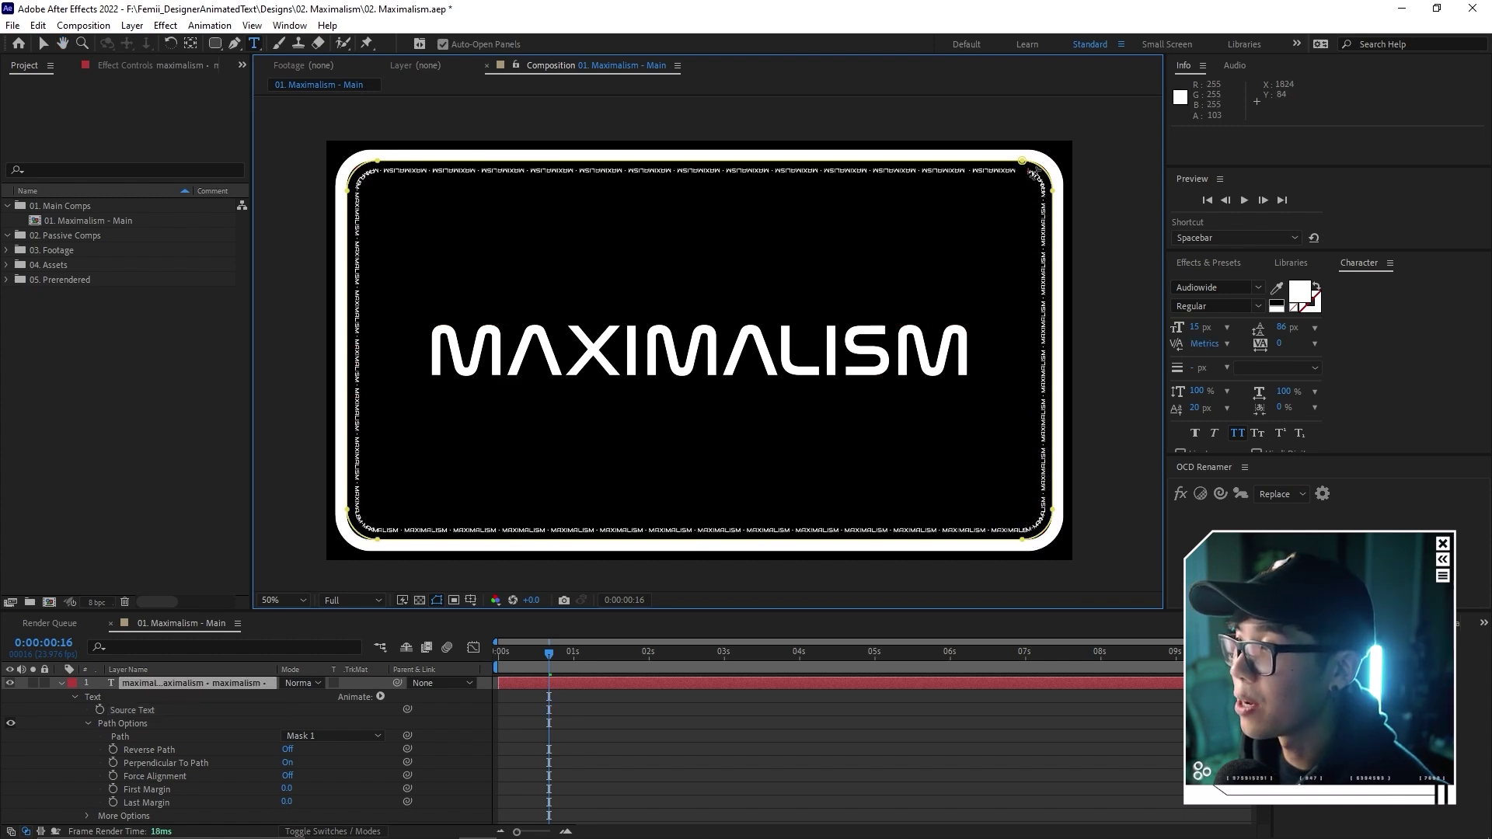
scroll(1046, 195, "up", 2)
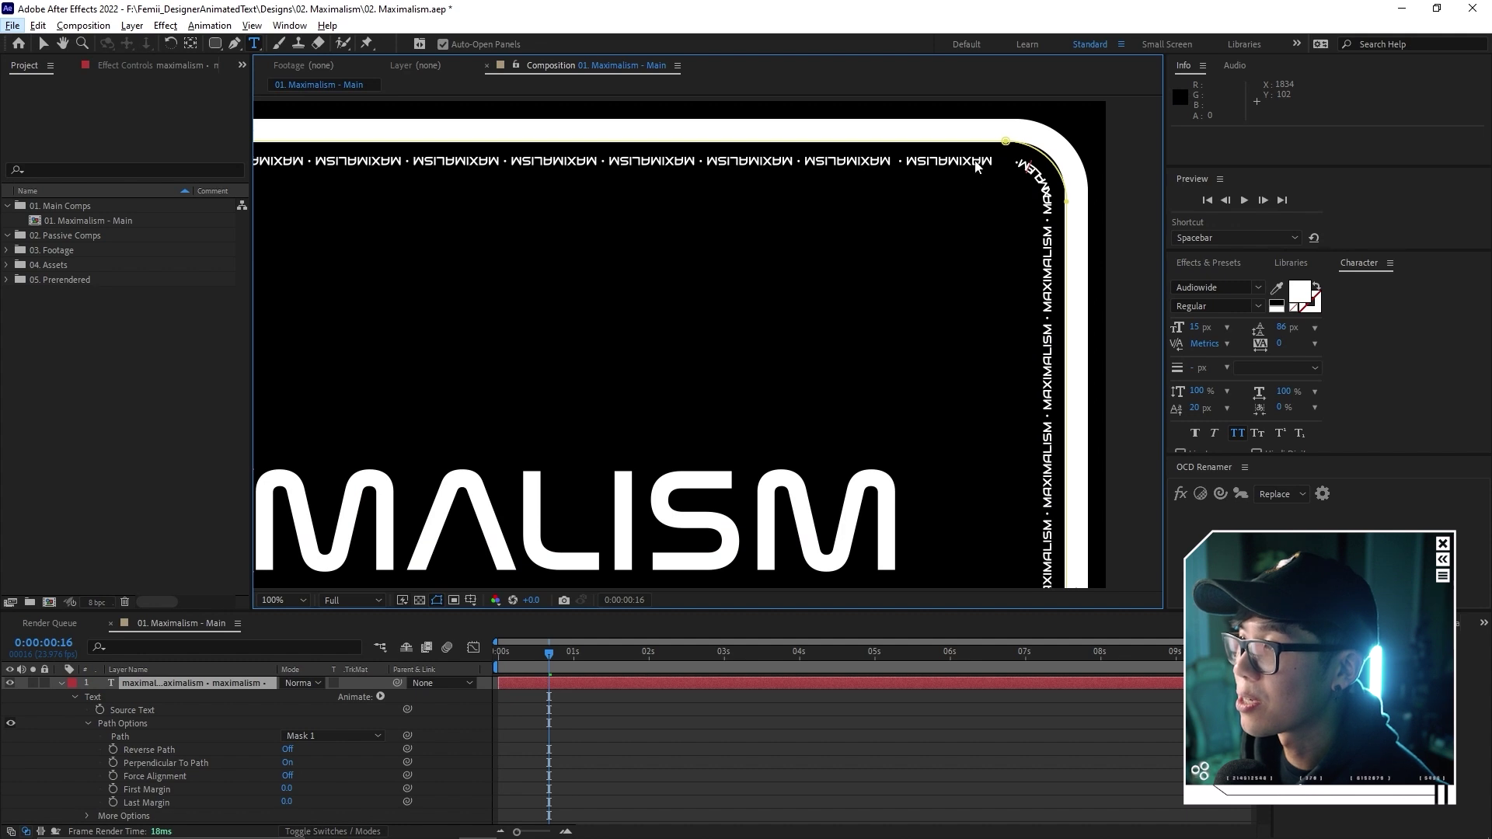
Set the border text's font size to 15.1 px.
left_click(229, 682)
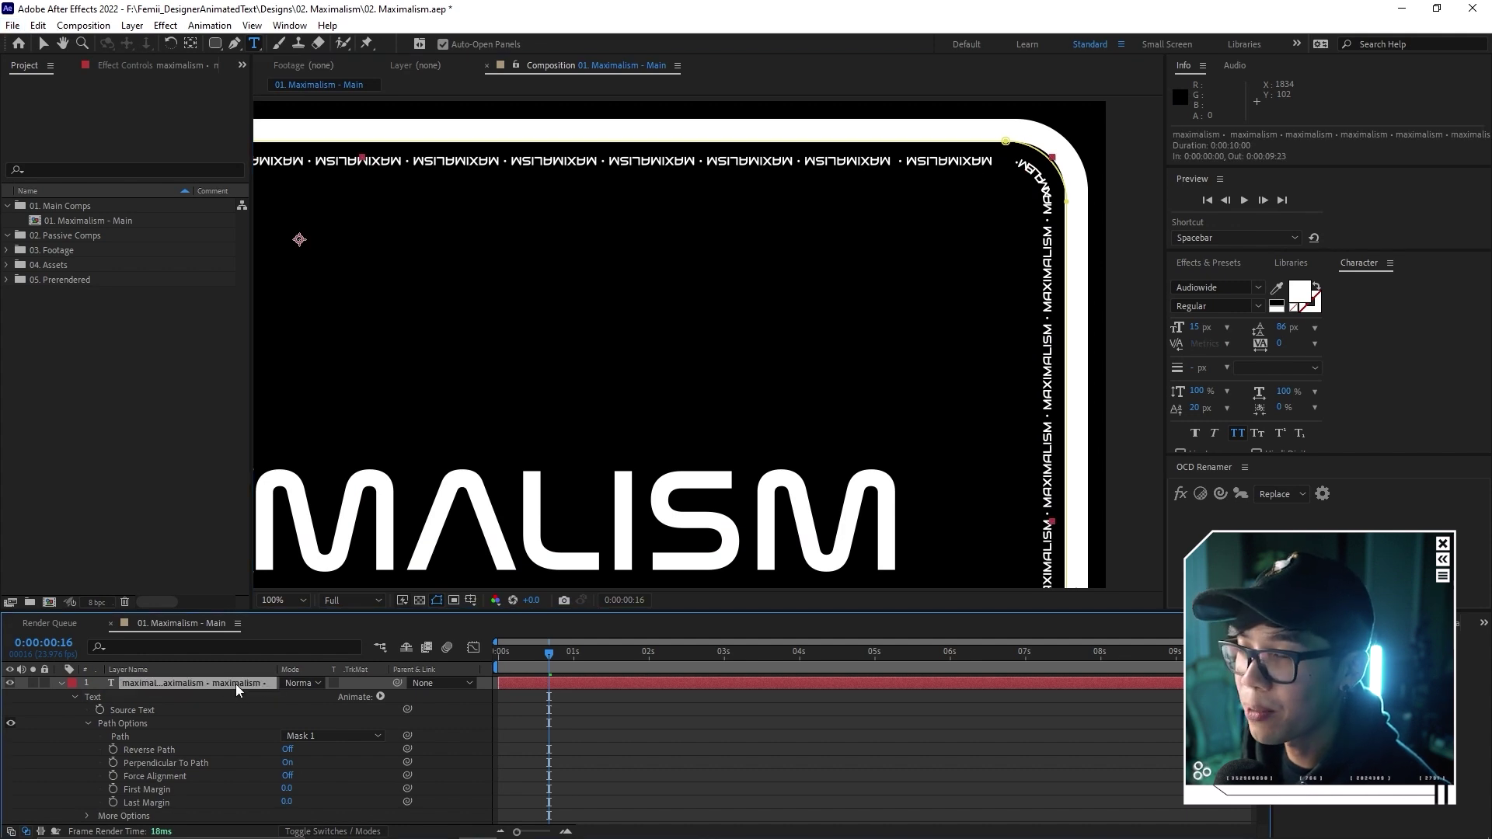
double_click(235, 684)
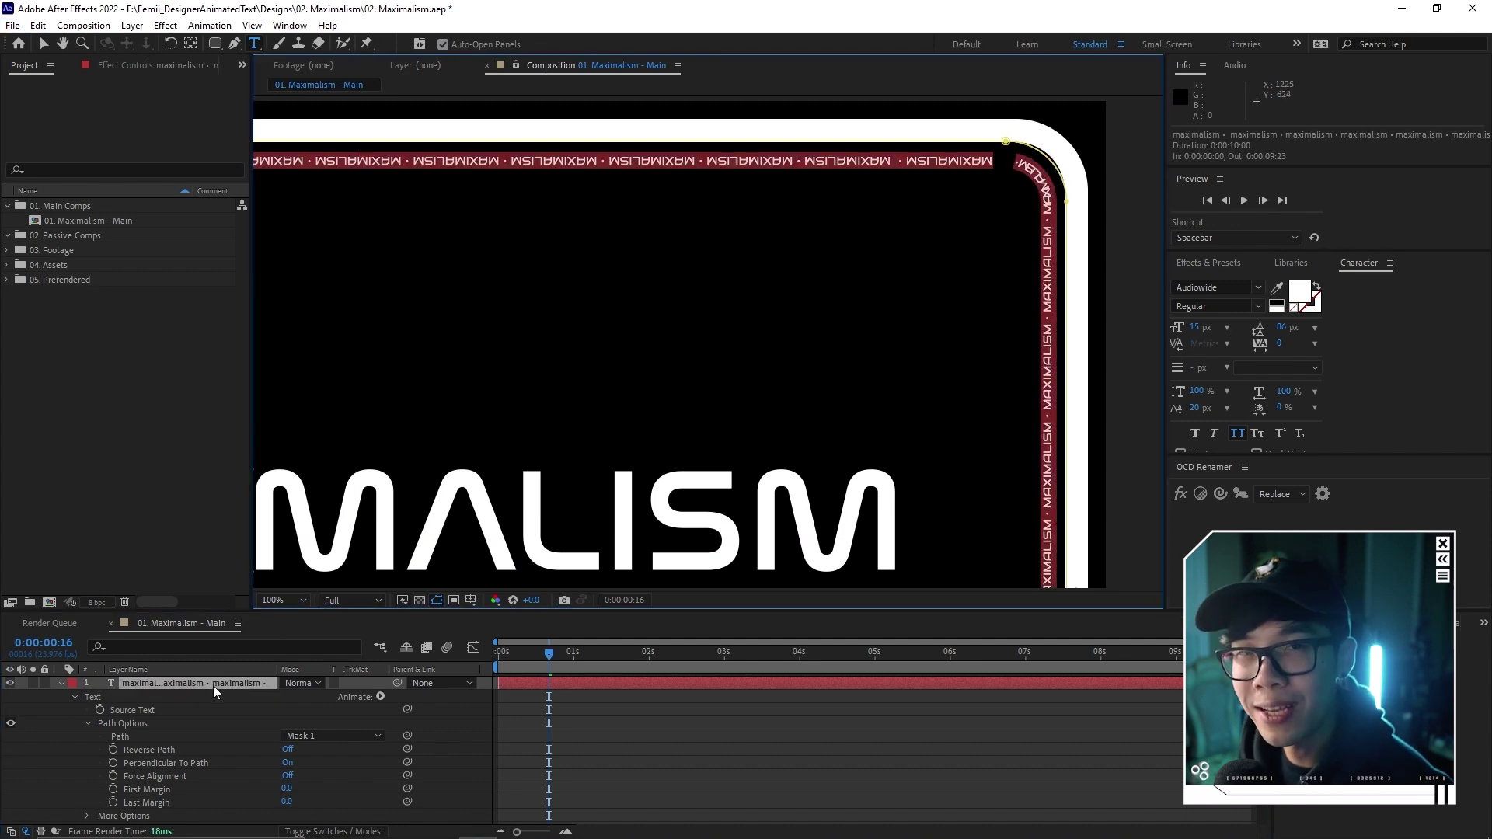
left_click(1196, 327)
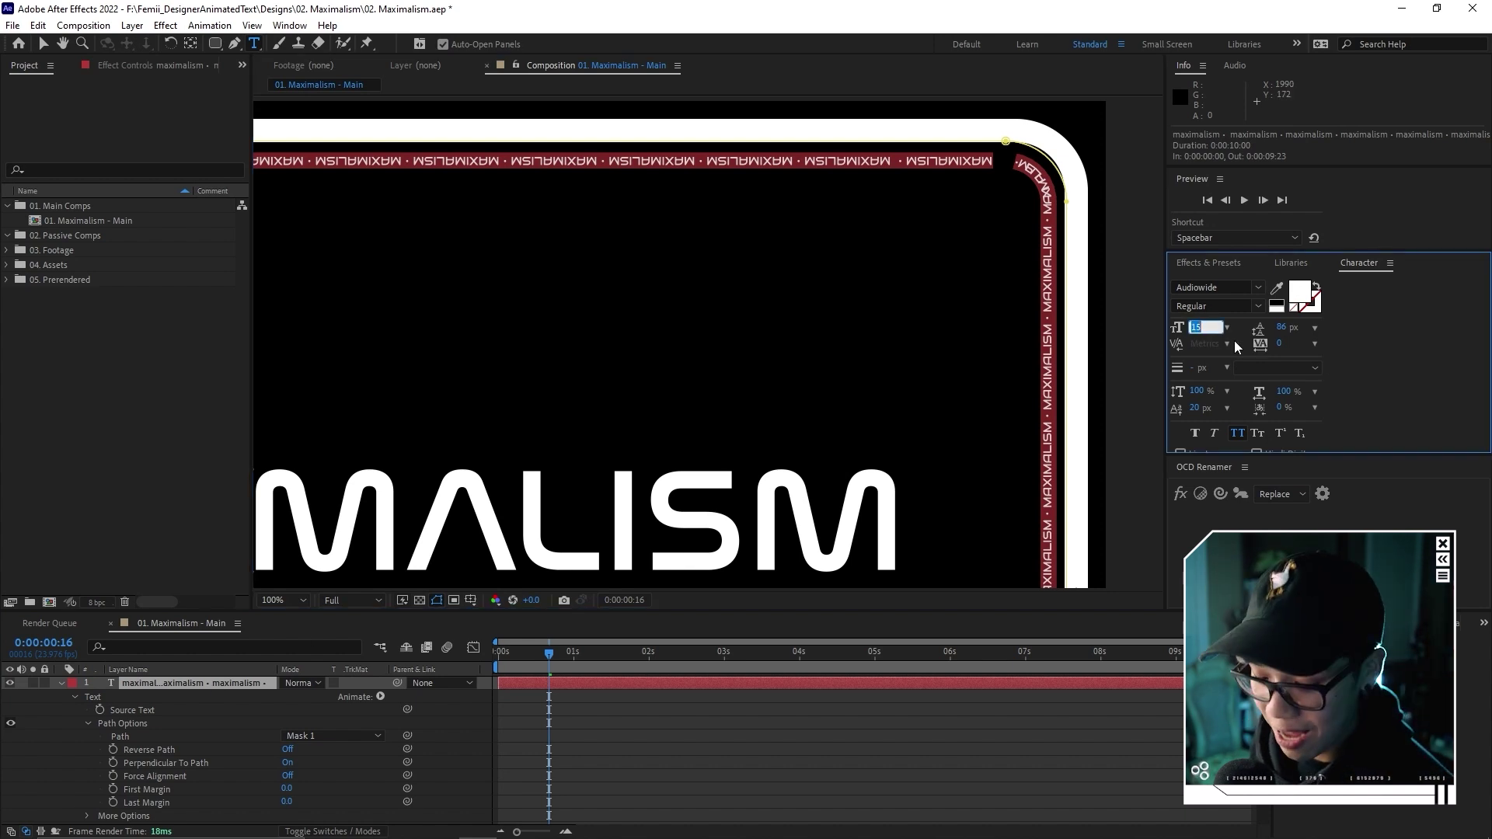
type("15.1")
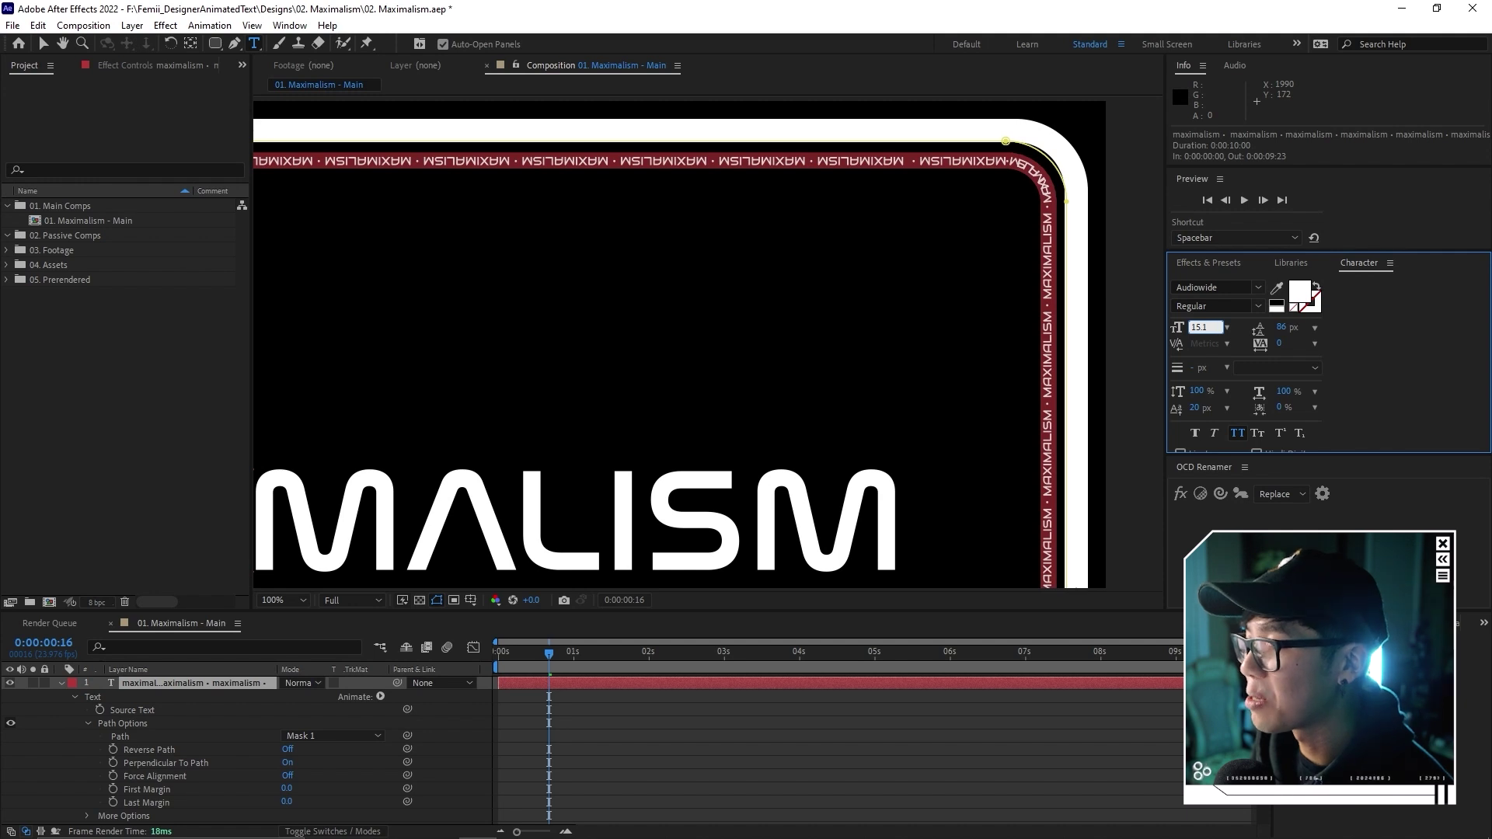
key("BackSpace")
type("0")
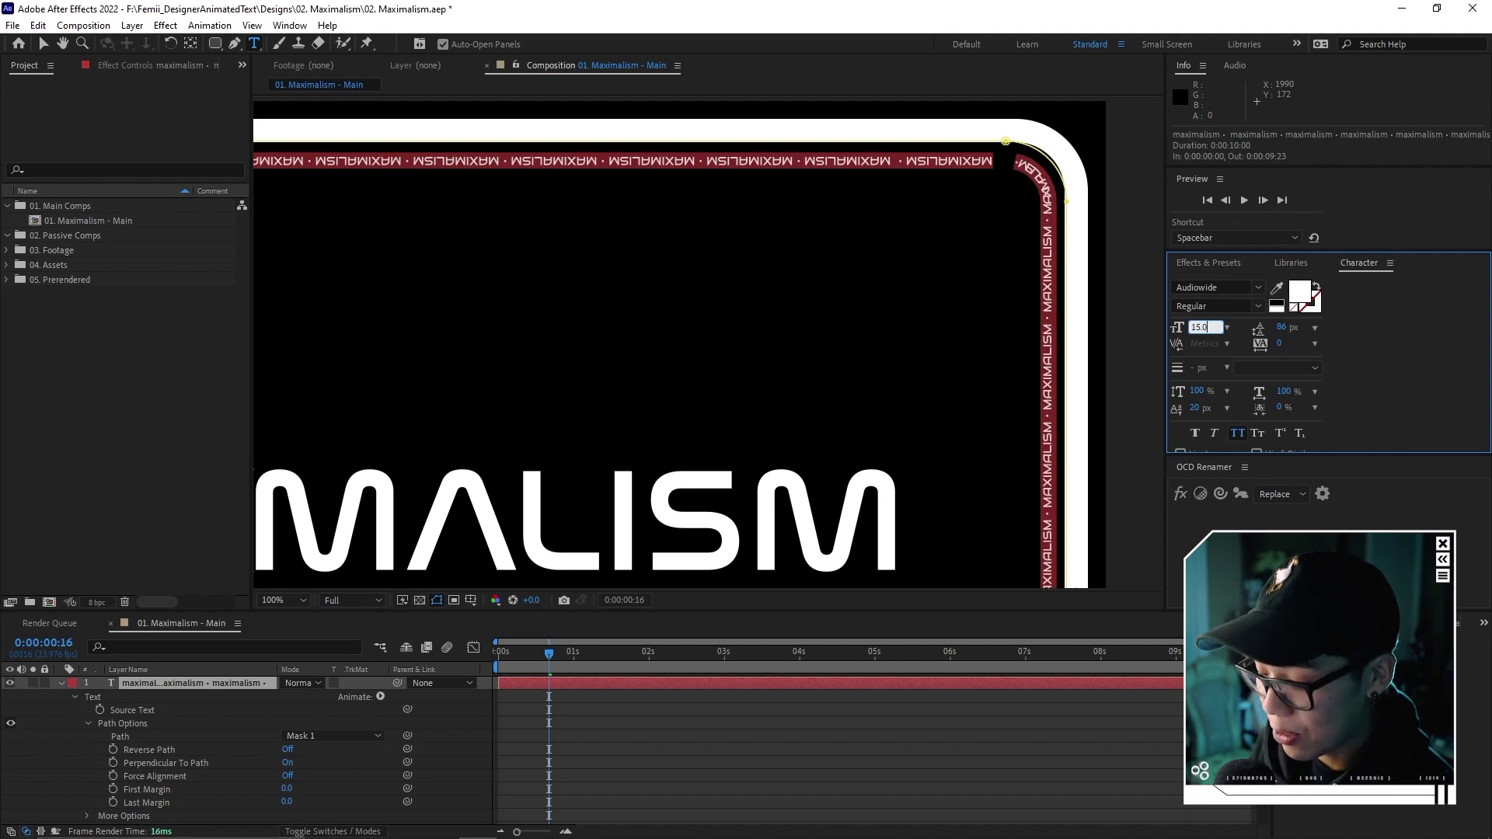
type("8")
key("Return")
Fit the composition in view and preview it from the start.
key("comma")
key("comma")
left_click(268, 600)
left_click(261, 338)
left_click(715, 776)
key("v")
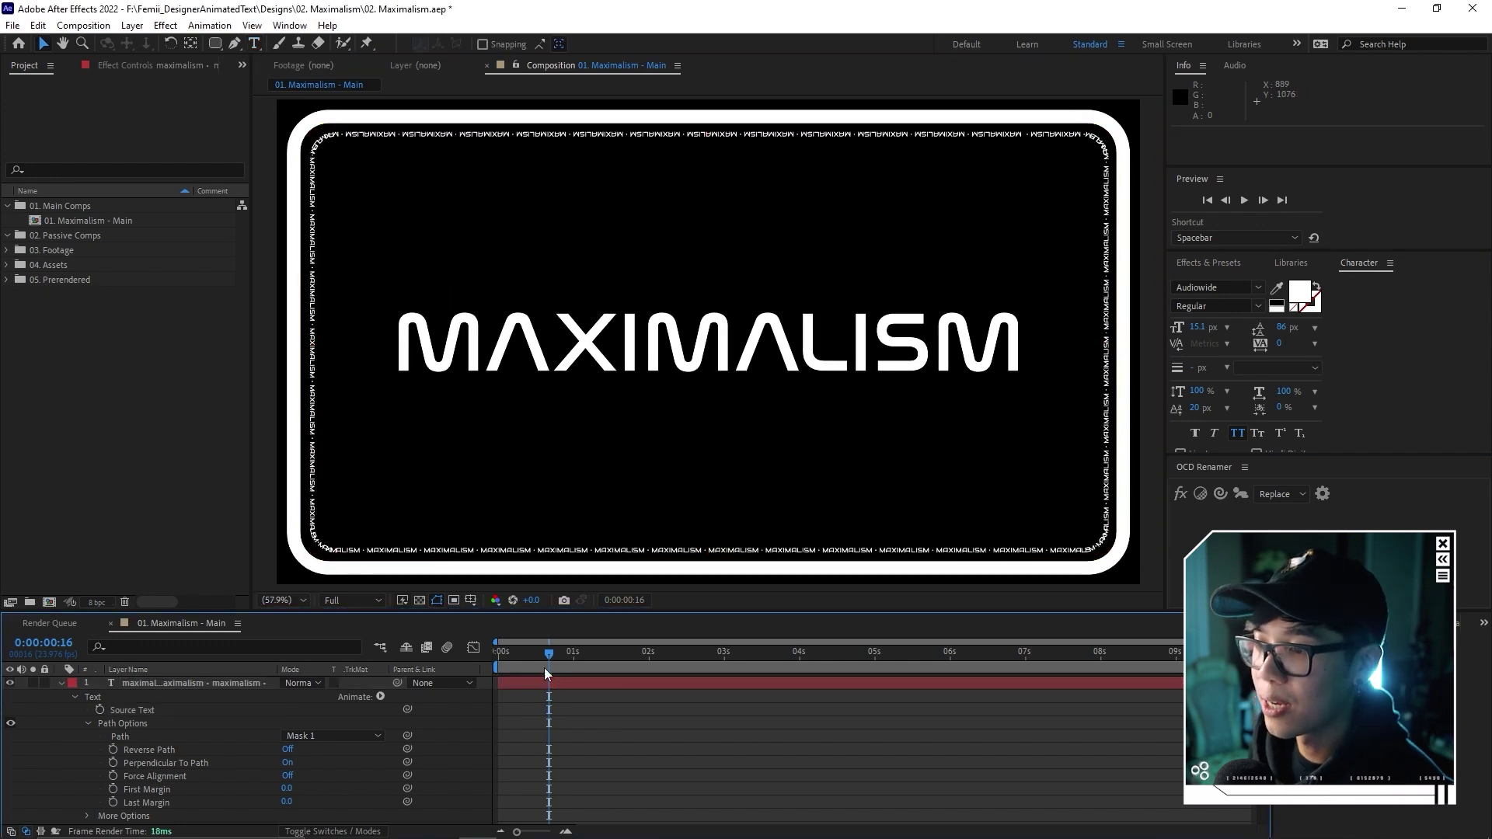
key("Home")
key("space")
key("space")
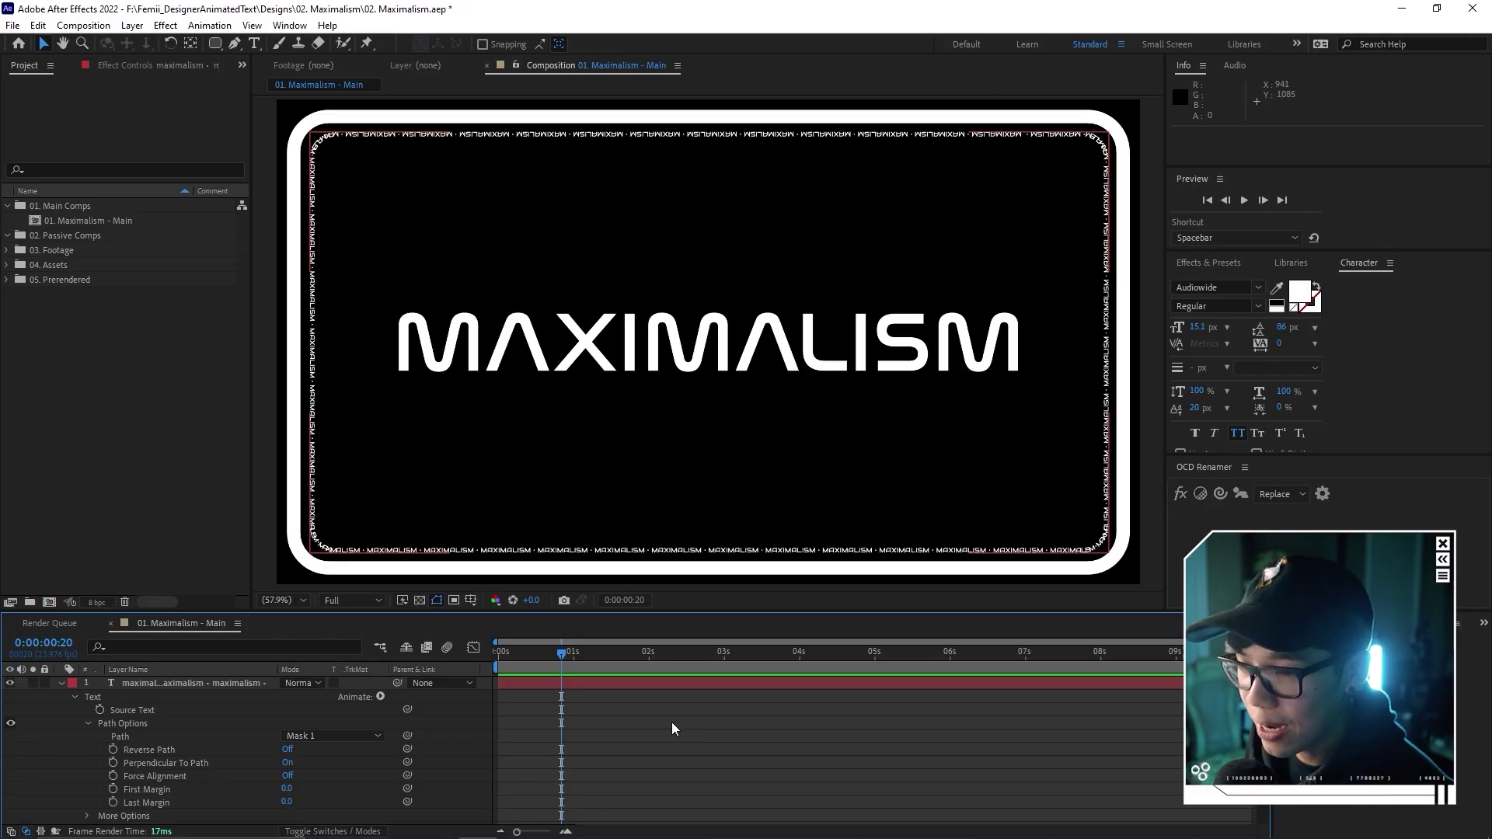
Keyframe the border text's First Margin from 0 at frame 0 to 449 near the end, then preview.
scroll(672, 721, "down", 2)
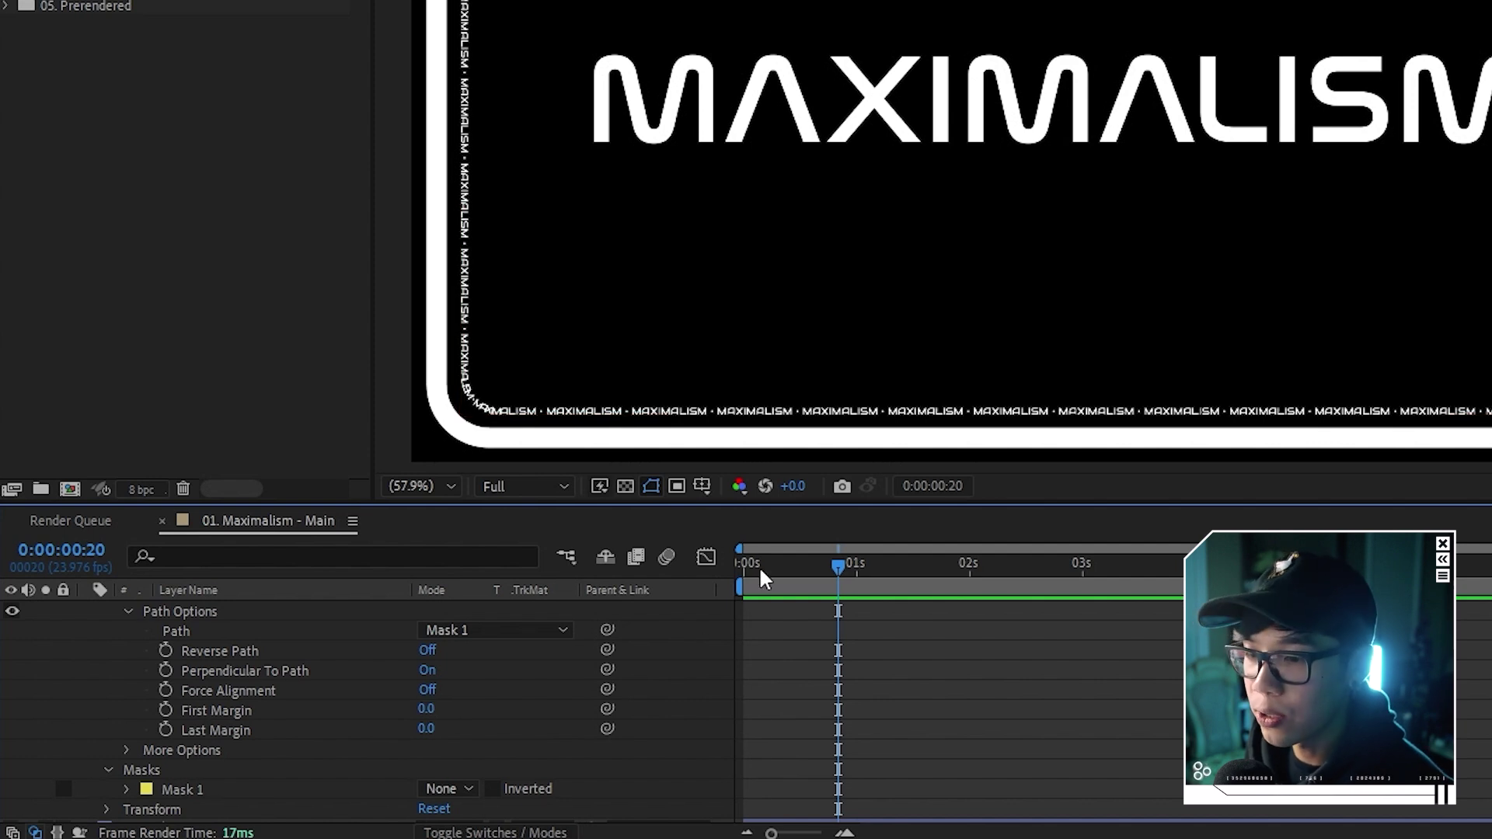
key("Home")
left_click(166, 711)
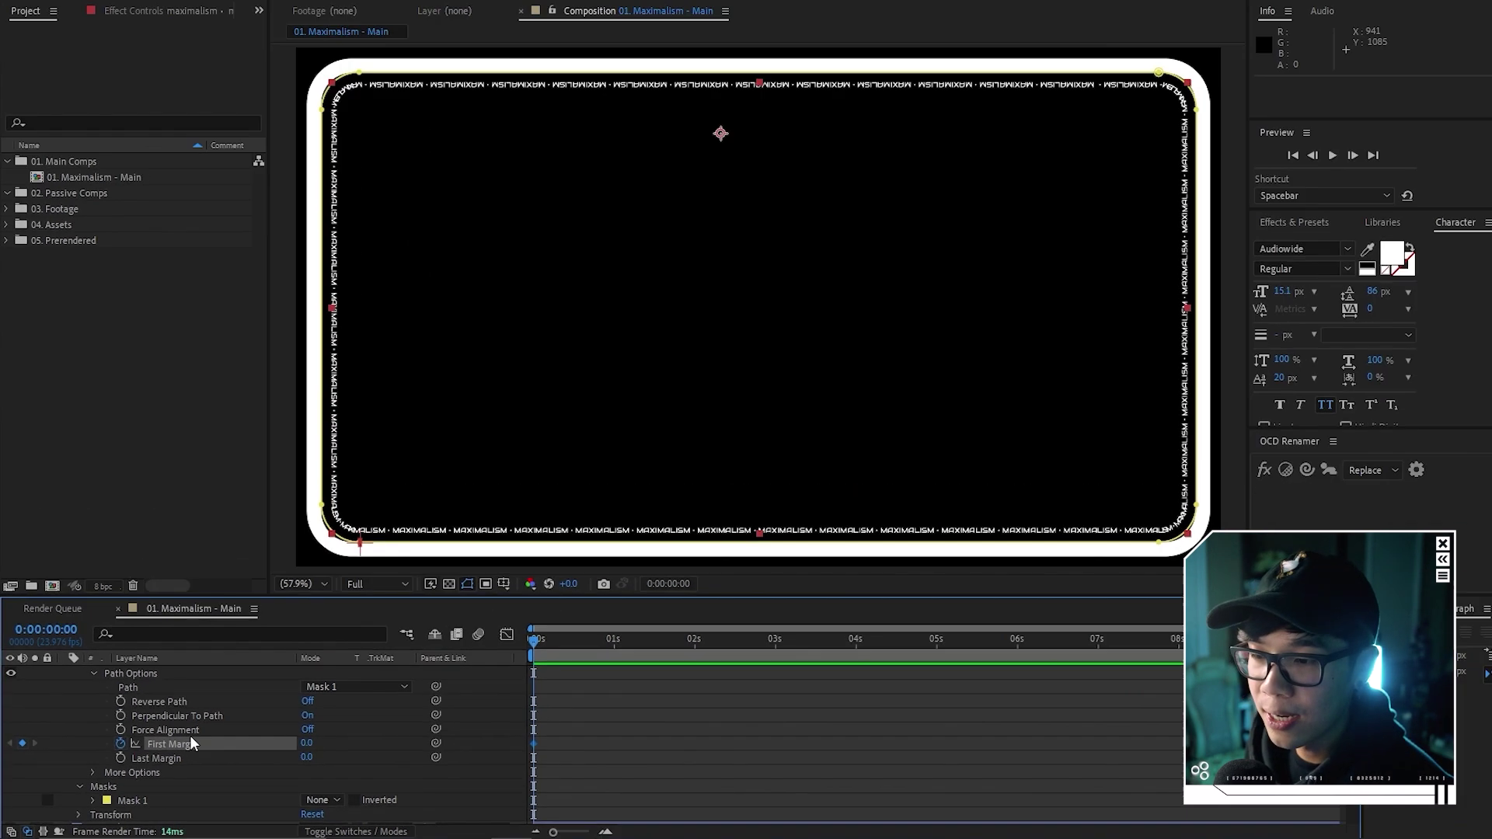
left_click_drag(644, 654, 1162, 661)
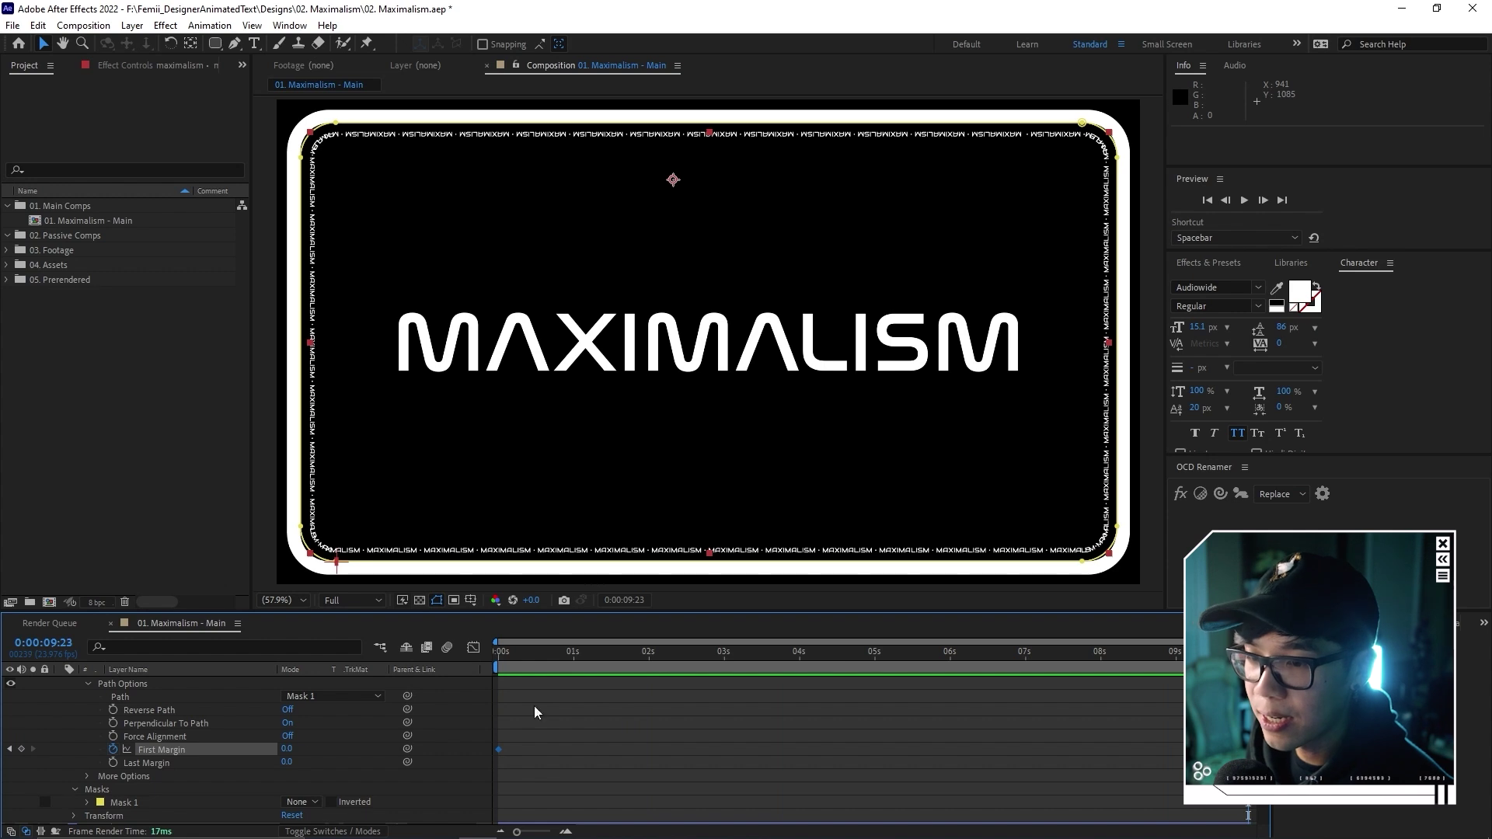
left_click_drag(288, 750, 616, 726)
key("space")
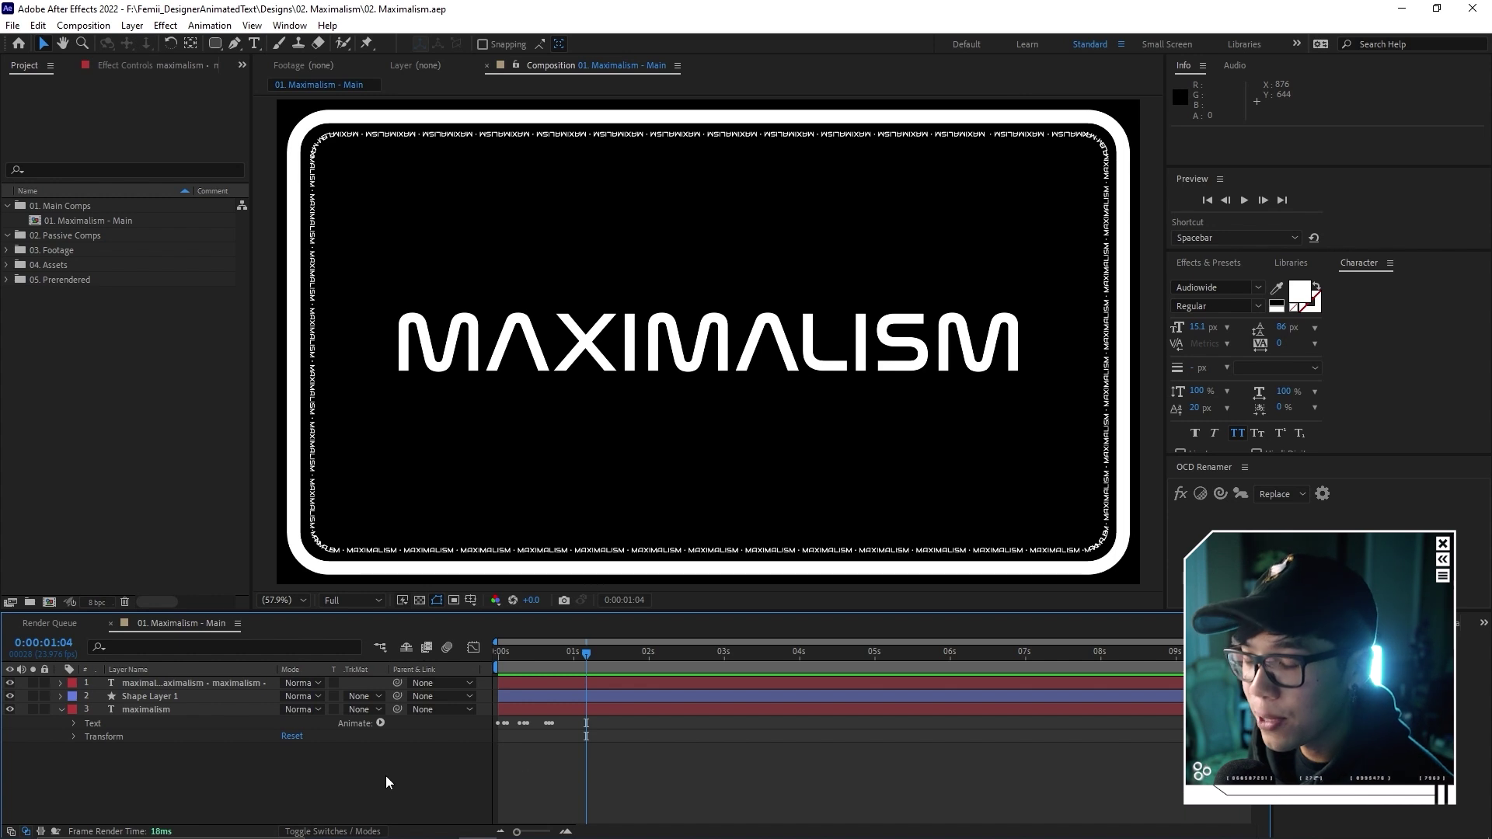
Create a white full-frame solid layer on top and rename it Grid.
key("ctrl+y")
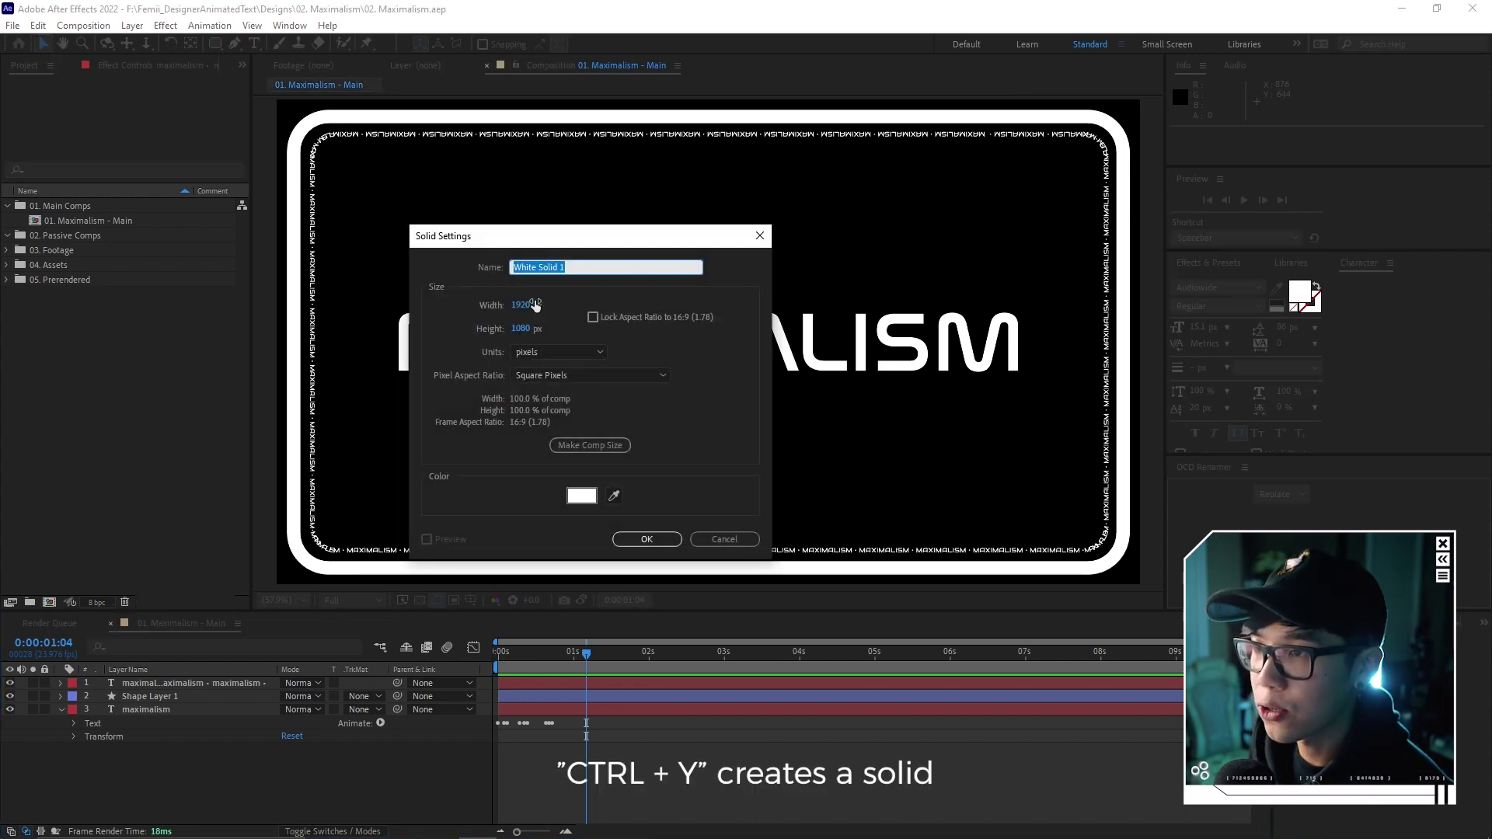
left_click(653, 546)
right_click(205, 686)
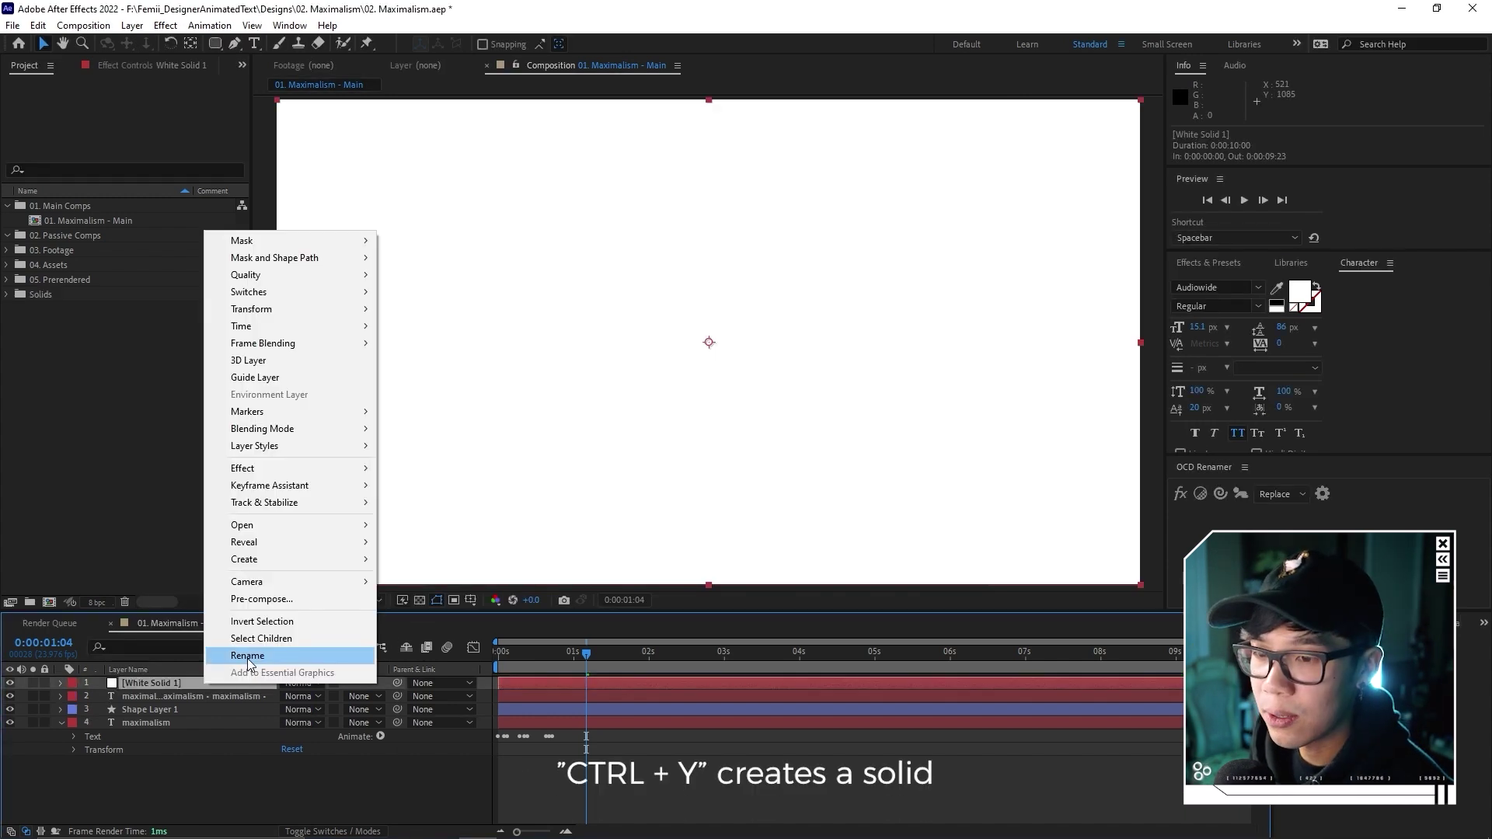
left_click(247, 659)
type("Grid")
key("Return")
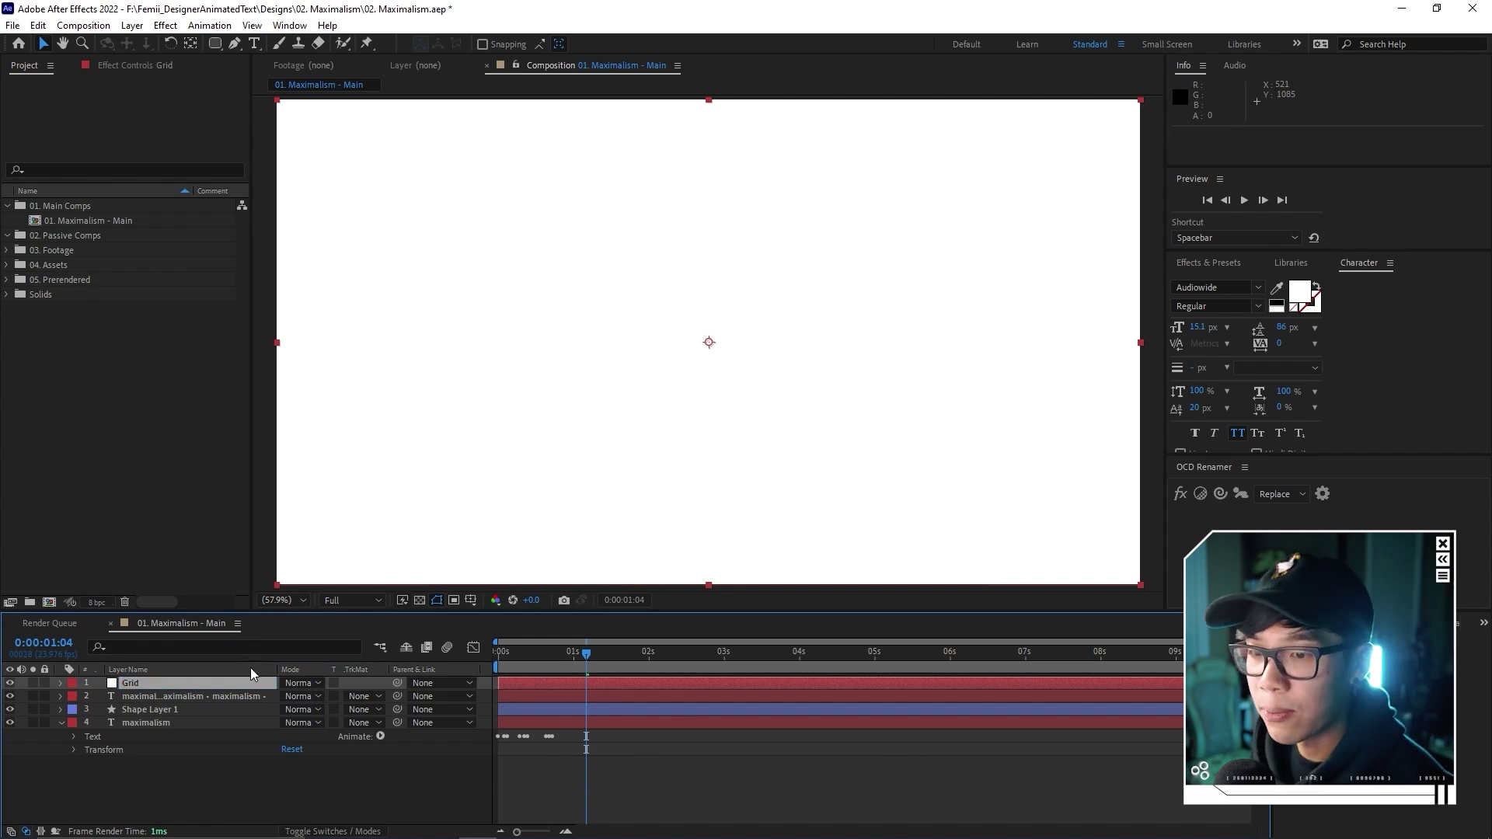
key("ctrl+space")
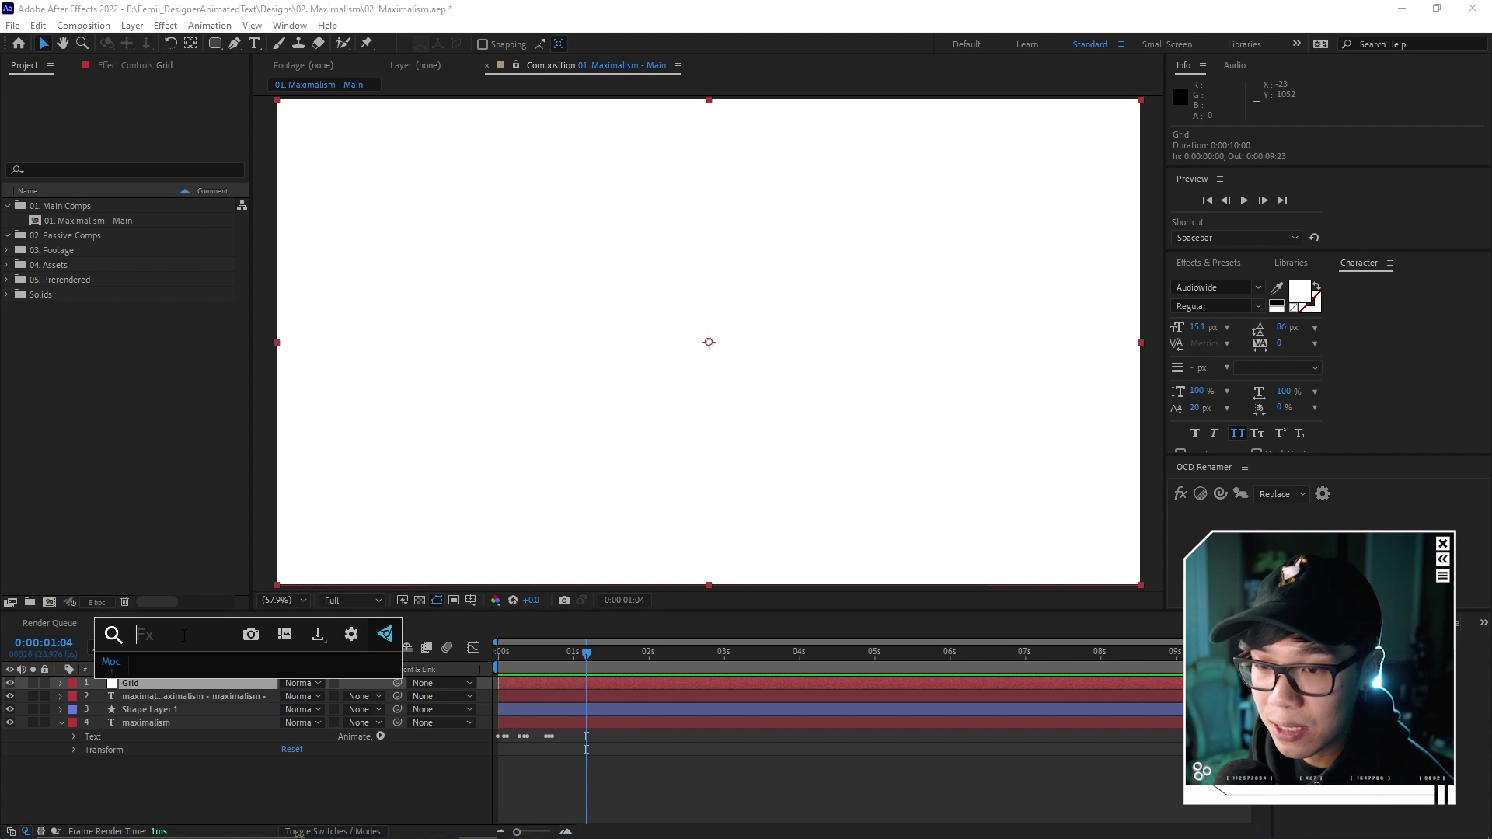
Apply the Grid effect to the Grid solid layer.
type("grid")
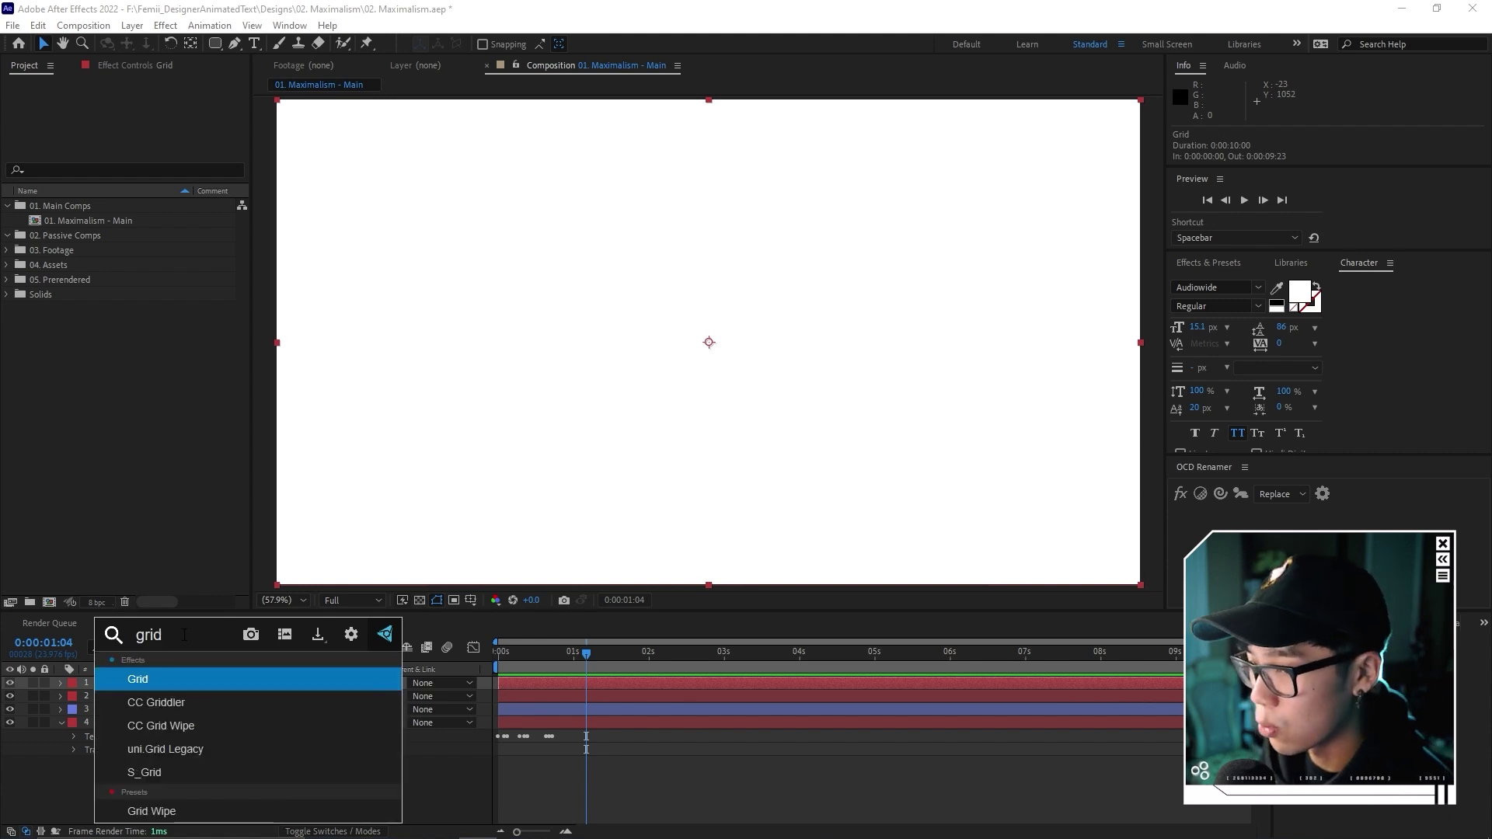
left_click(206, 679)
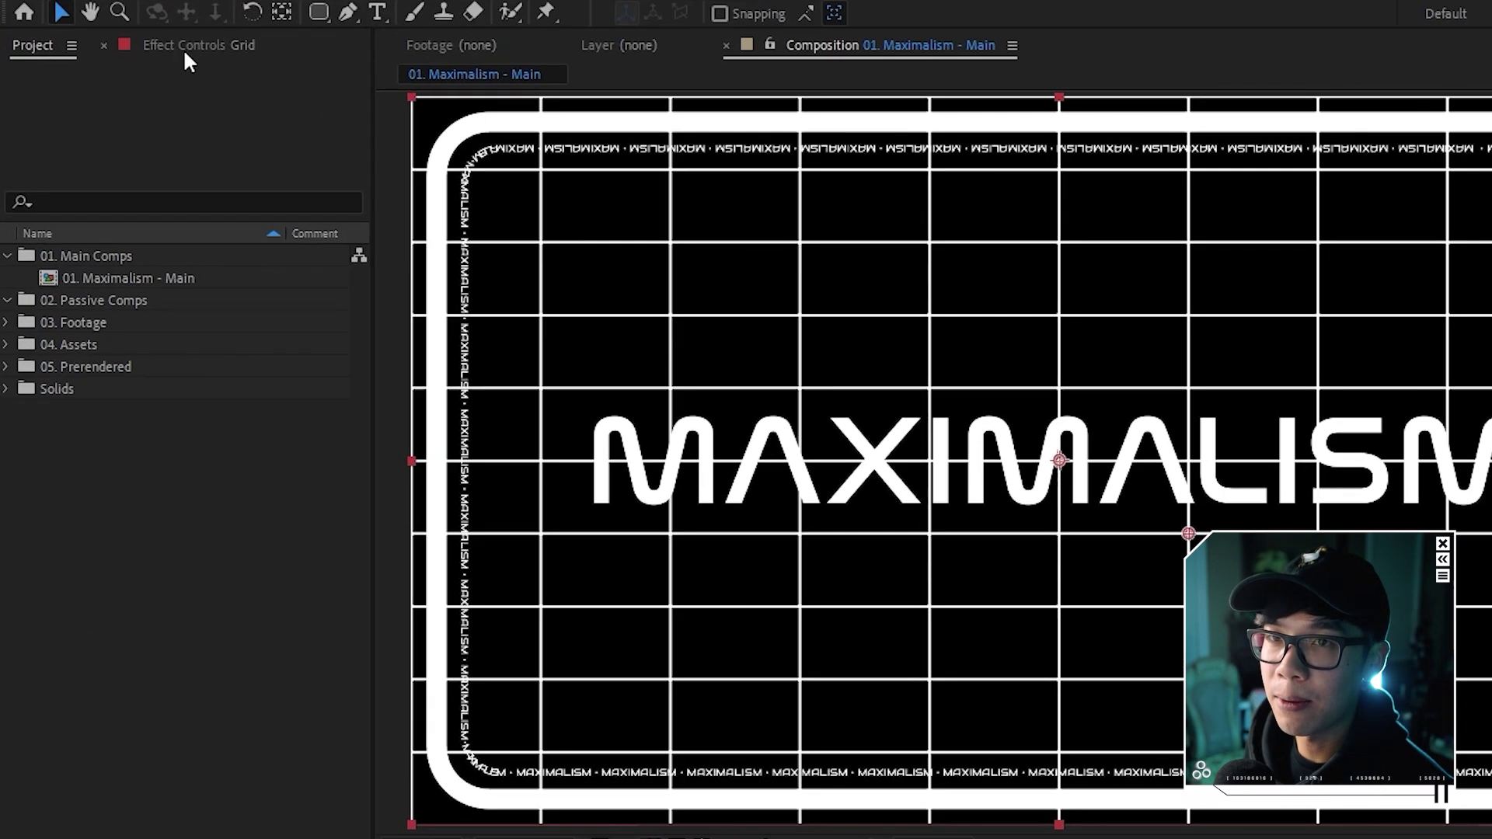
left_click(107, 66)
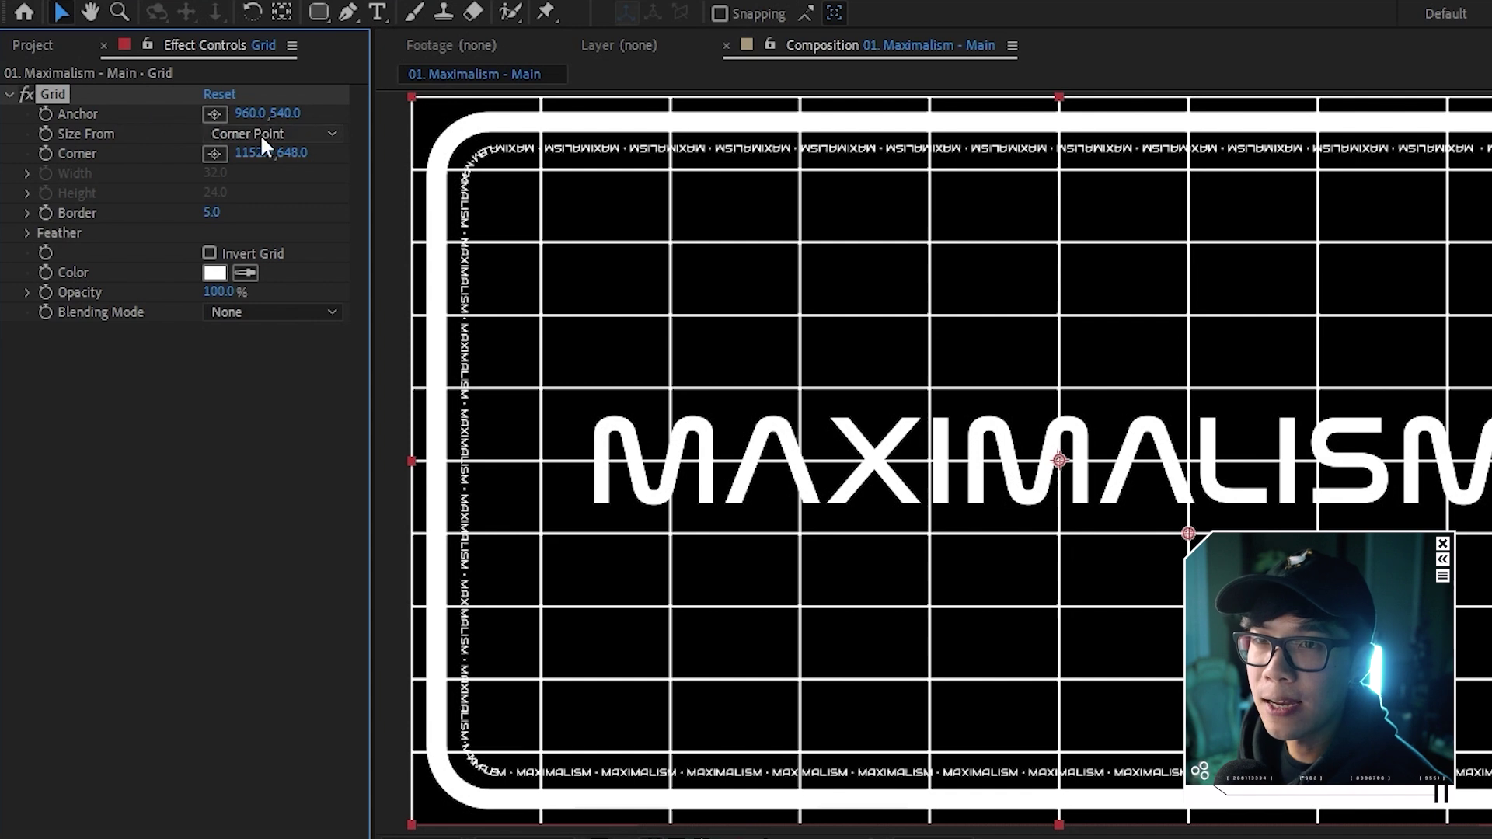
Set the grid's Size From to Width & Height Sliders with width and height both 35.
left_click(289, 134)
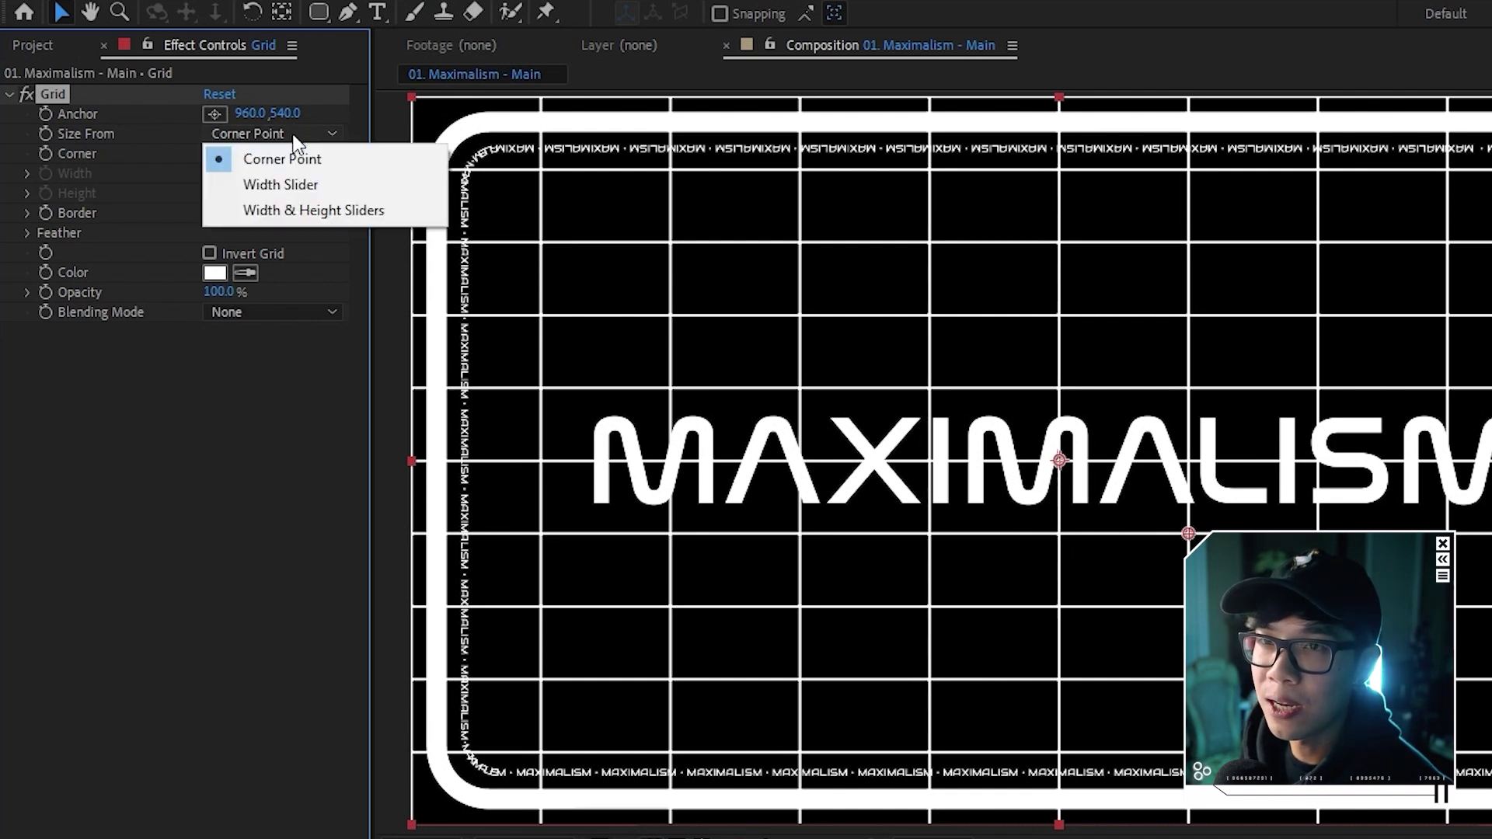
left_click(332, 210)
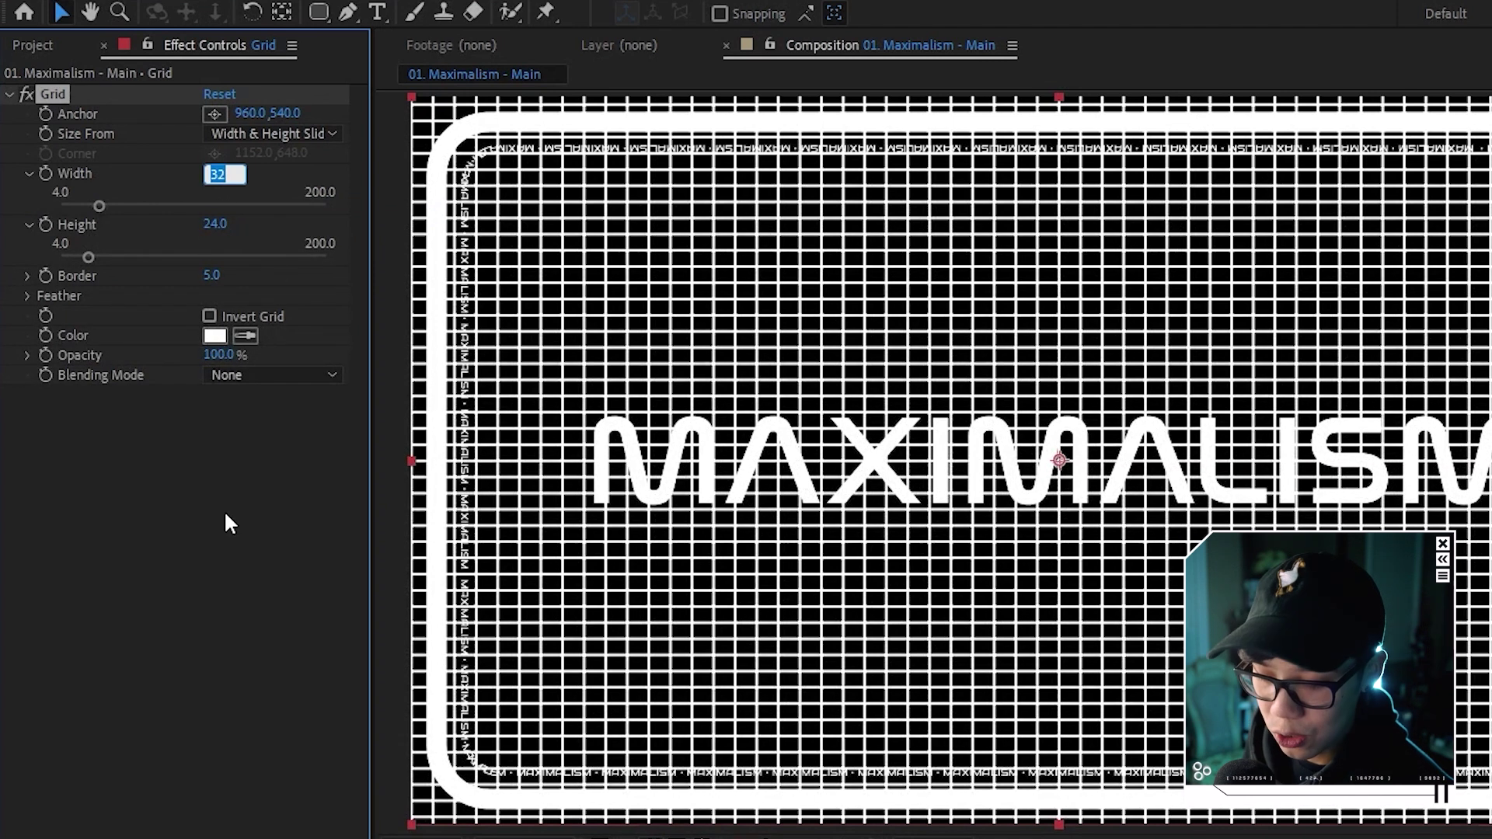
key("Tab")
type("35")
key("Return")
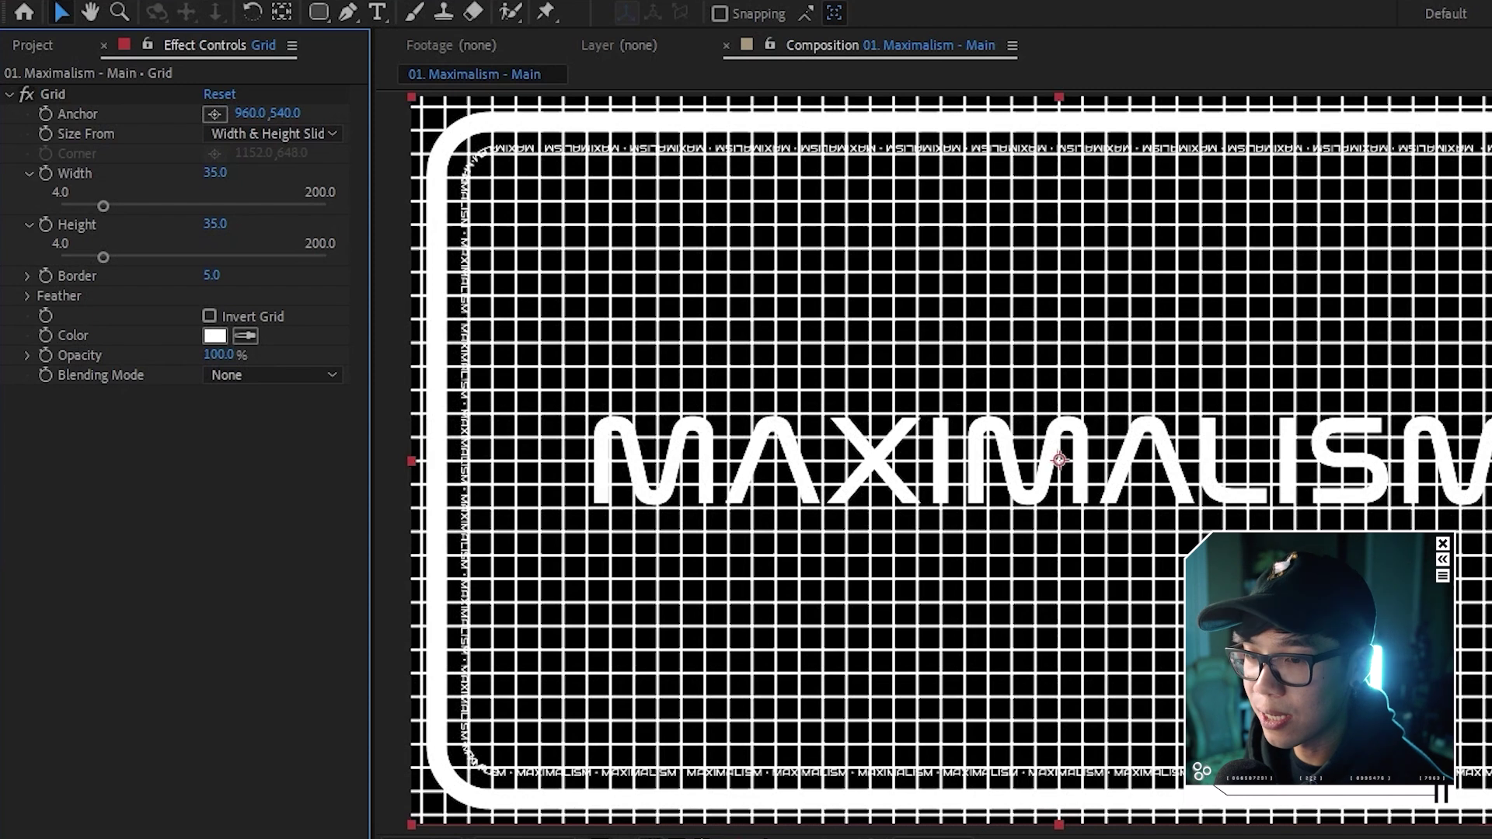
key("ctrl+shift+a")
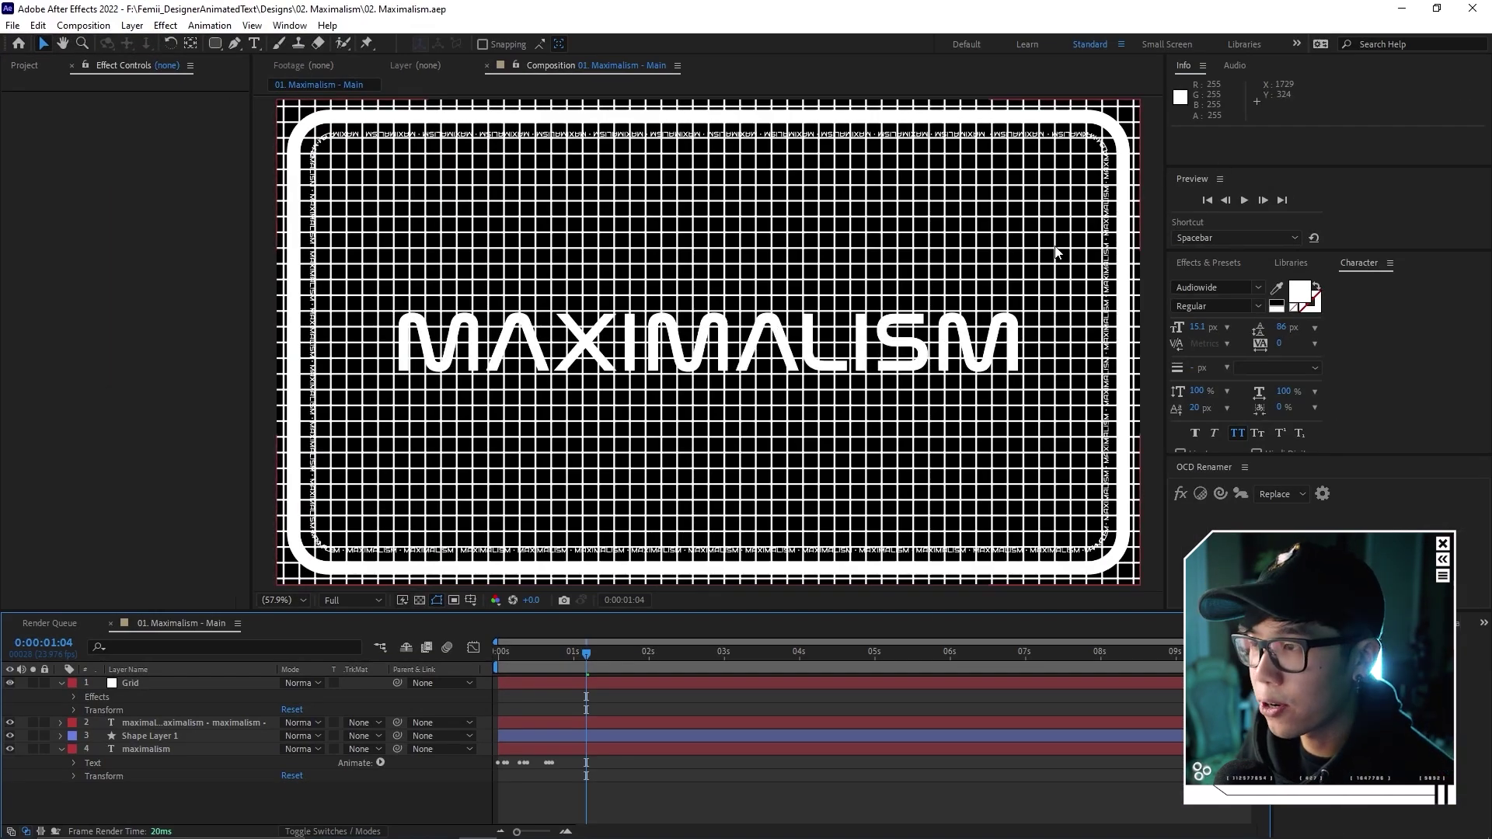
left_click(174, 683)
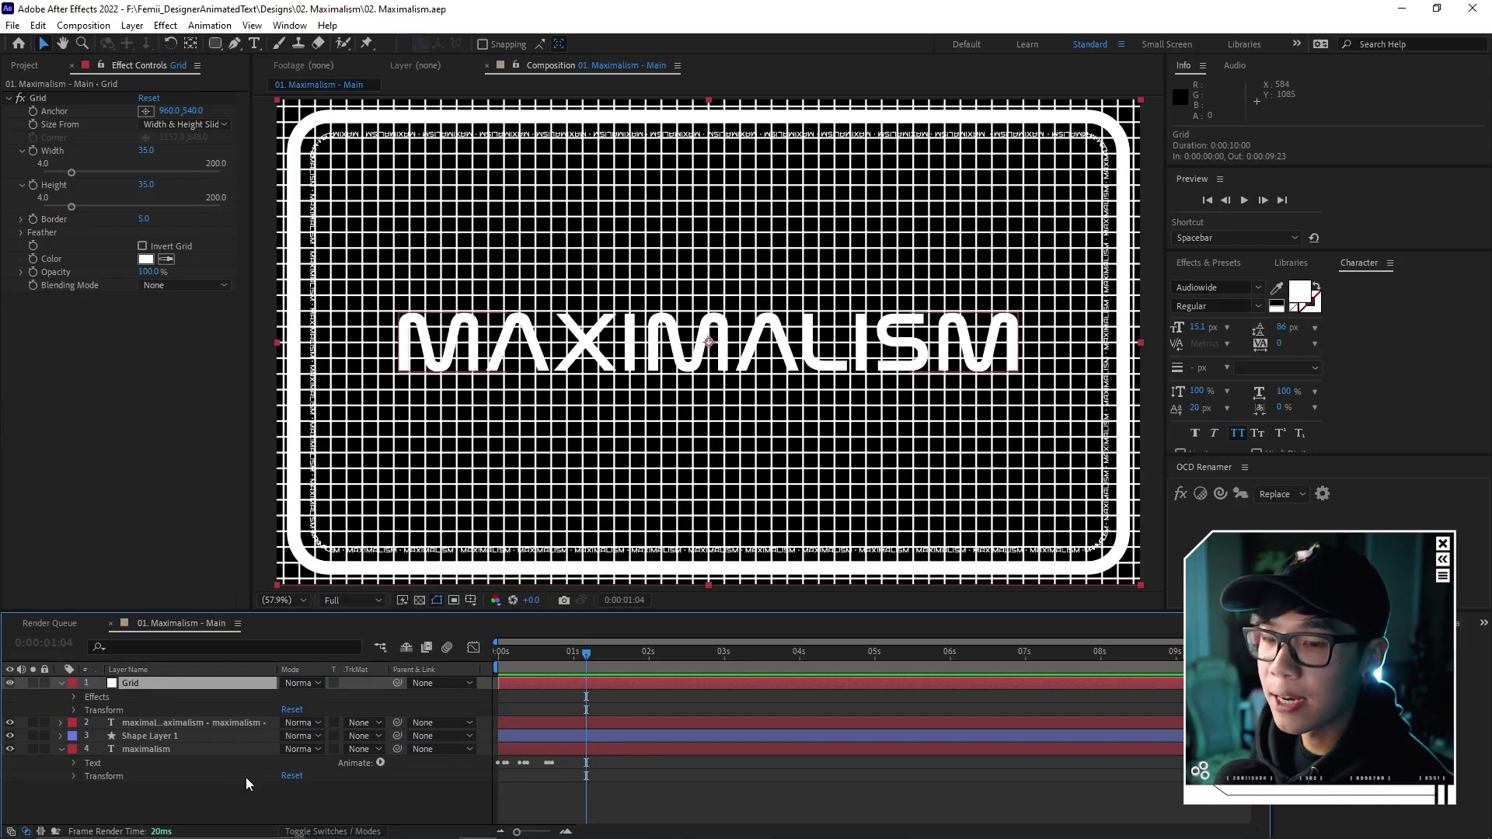
left_click(171, 735)
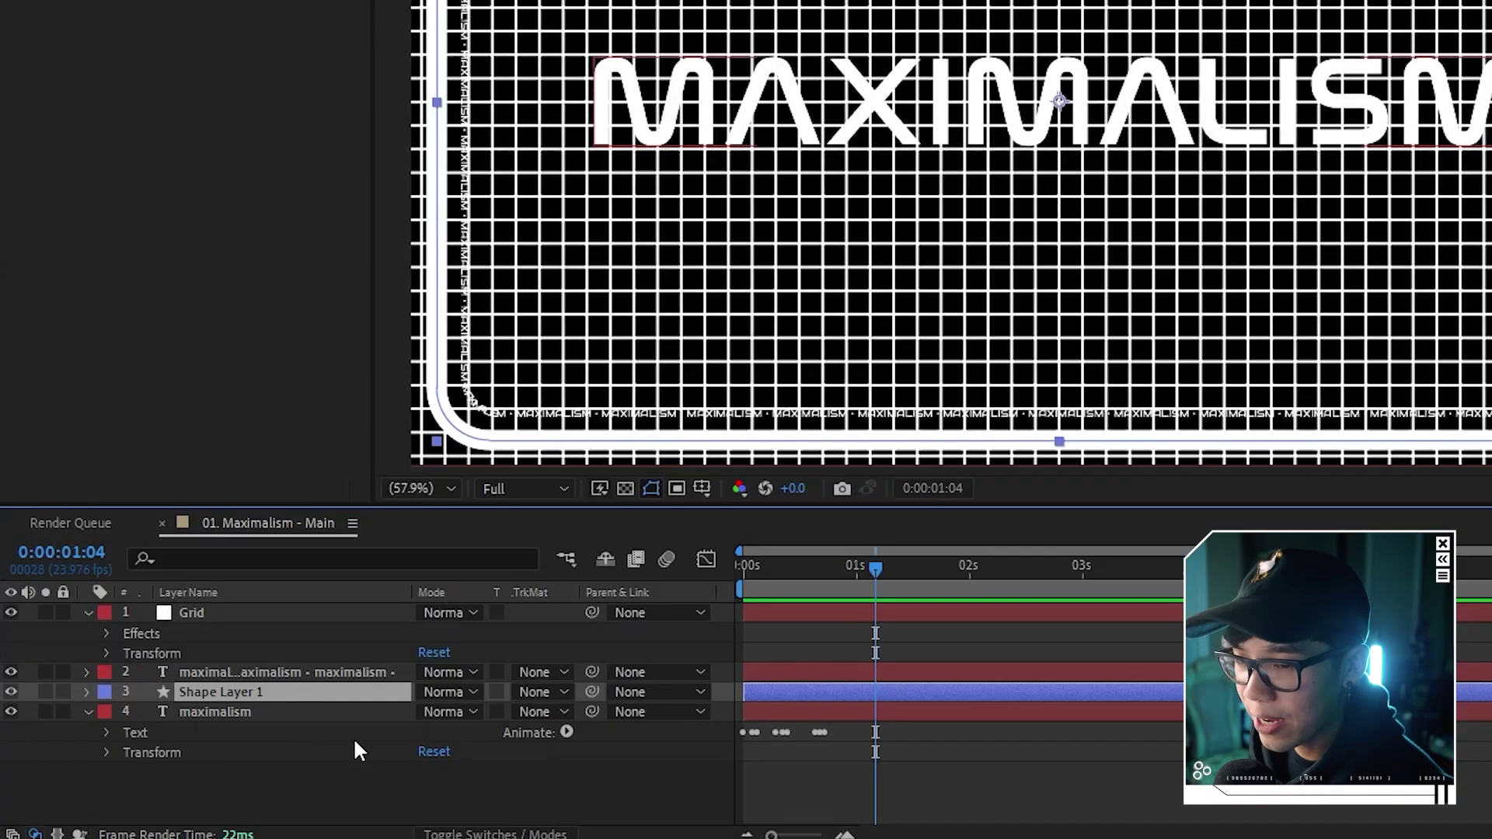
Duplicate Shape Layer 1, move the copy above Grid, and rename it Matte.
key("ctrl+d")
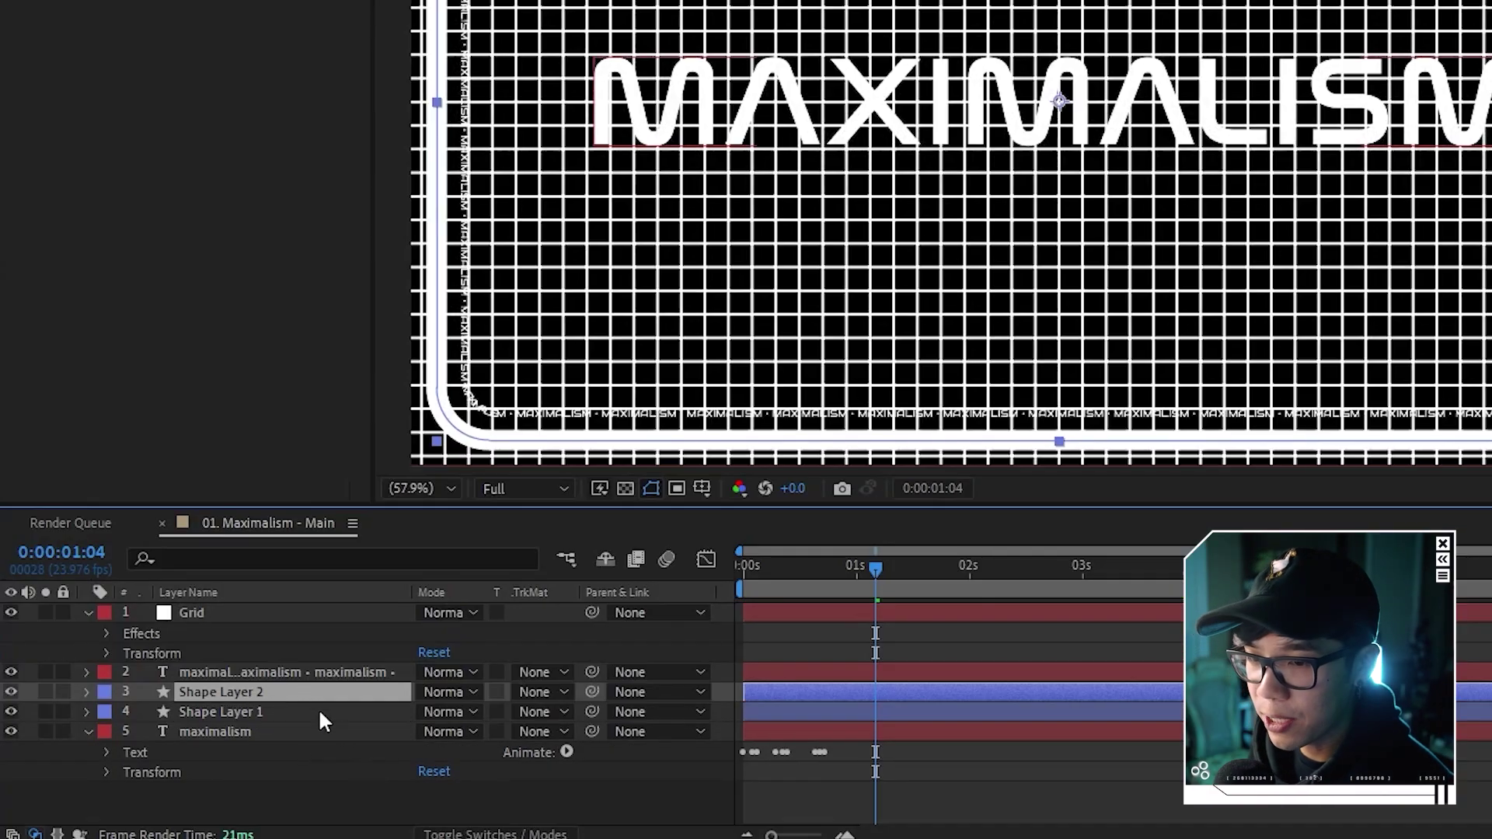
left_click_drag(259, 688, 301, 610)
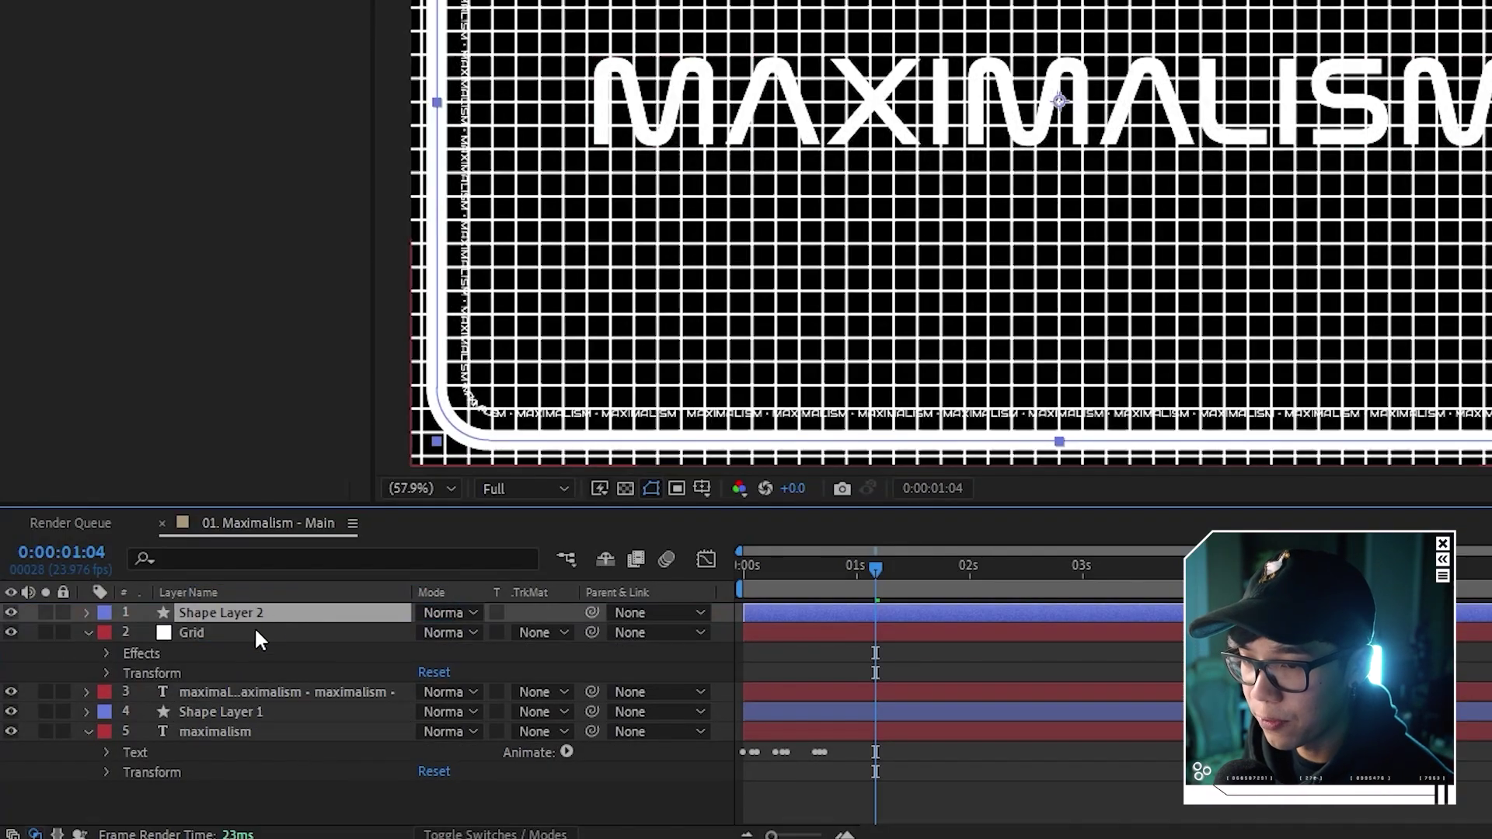
right_click(275, 614)
left_click(347, 576)
type("Matte")
key("Return")
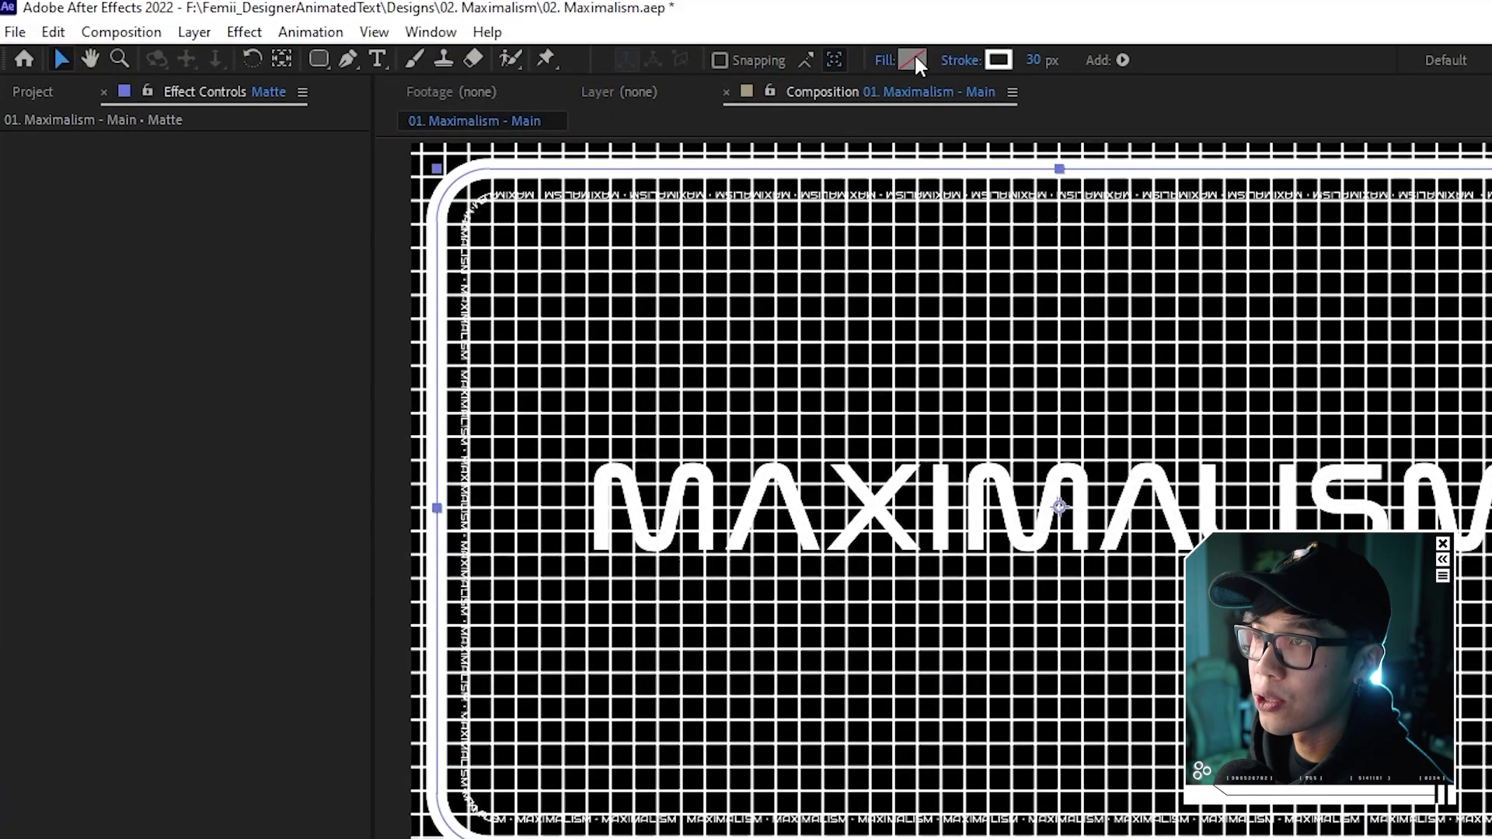
Change the Matte shape's fill colour to white.
left_click(914, 56)
left_click_drag(401, 498, 265, 489)
left_click(772, 494)
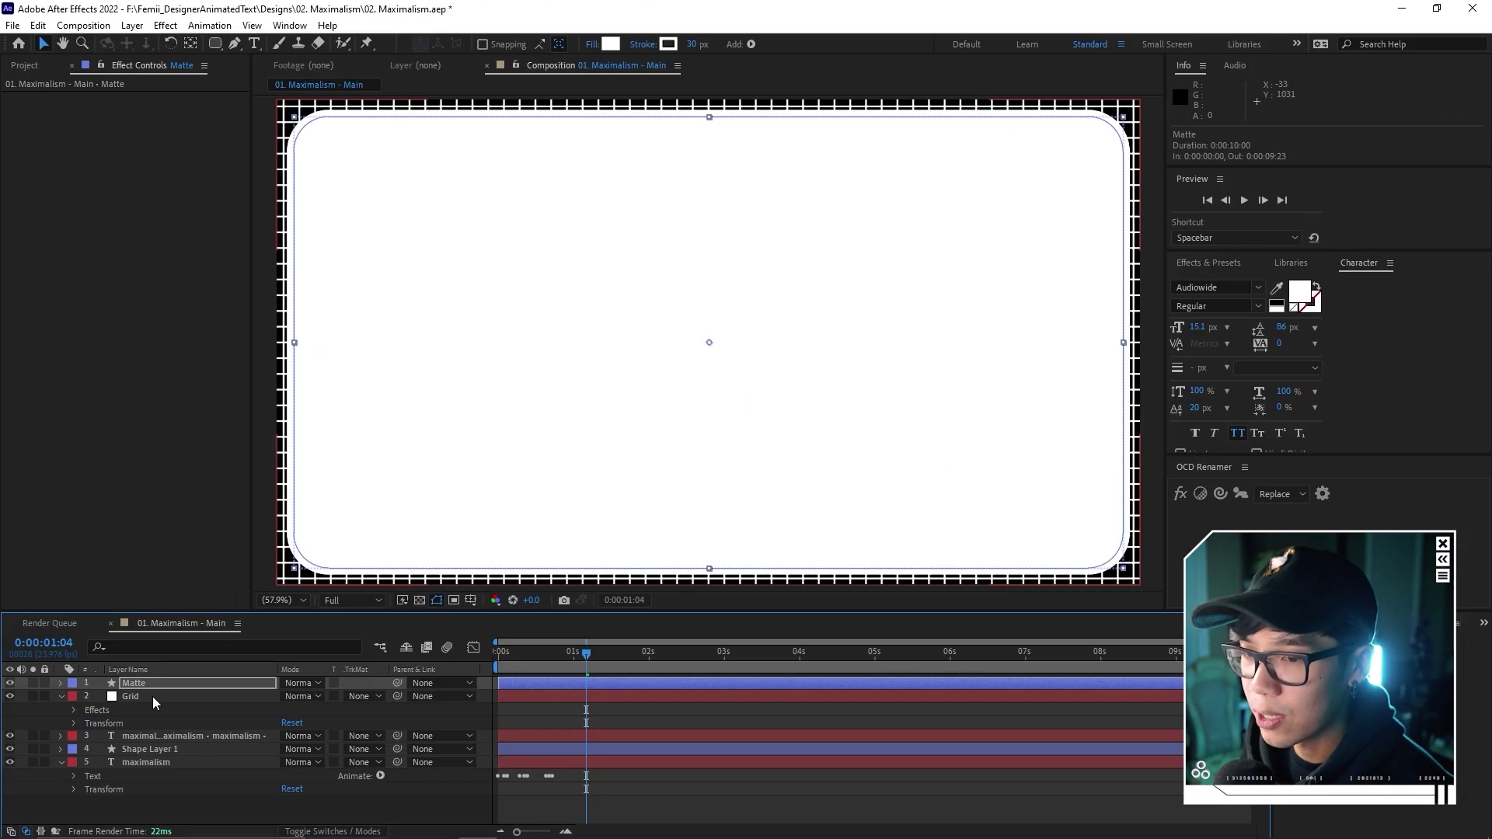
left_click(153, 696)
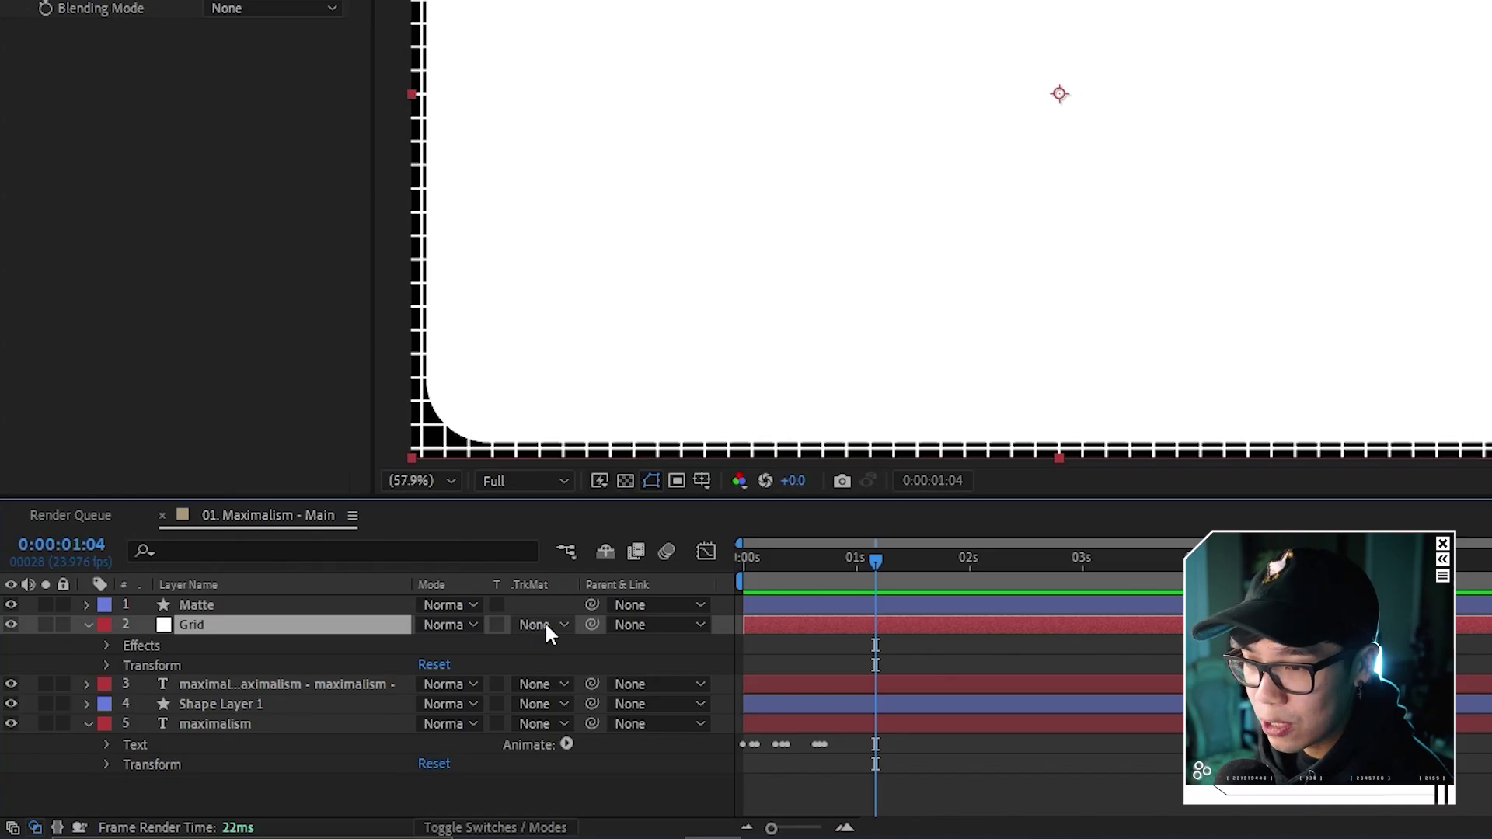
Set the Grid layer's track matte to Luma Matte using the Matte layer.
left_click(544, 624)
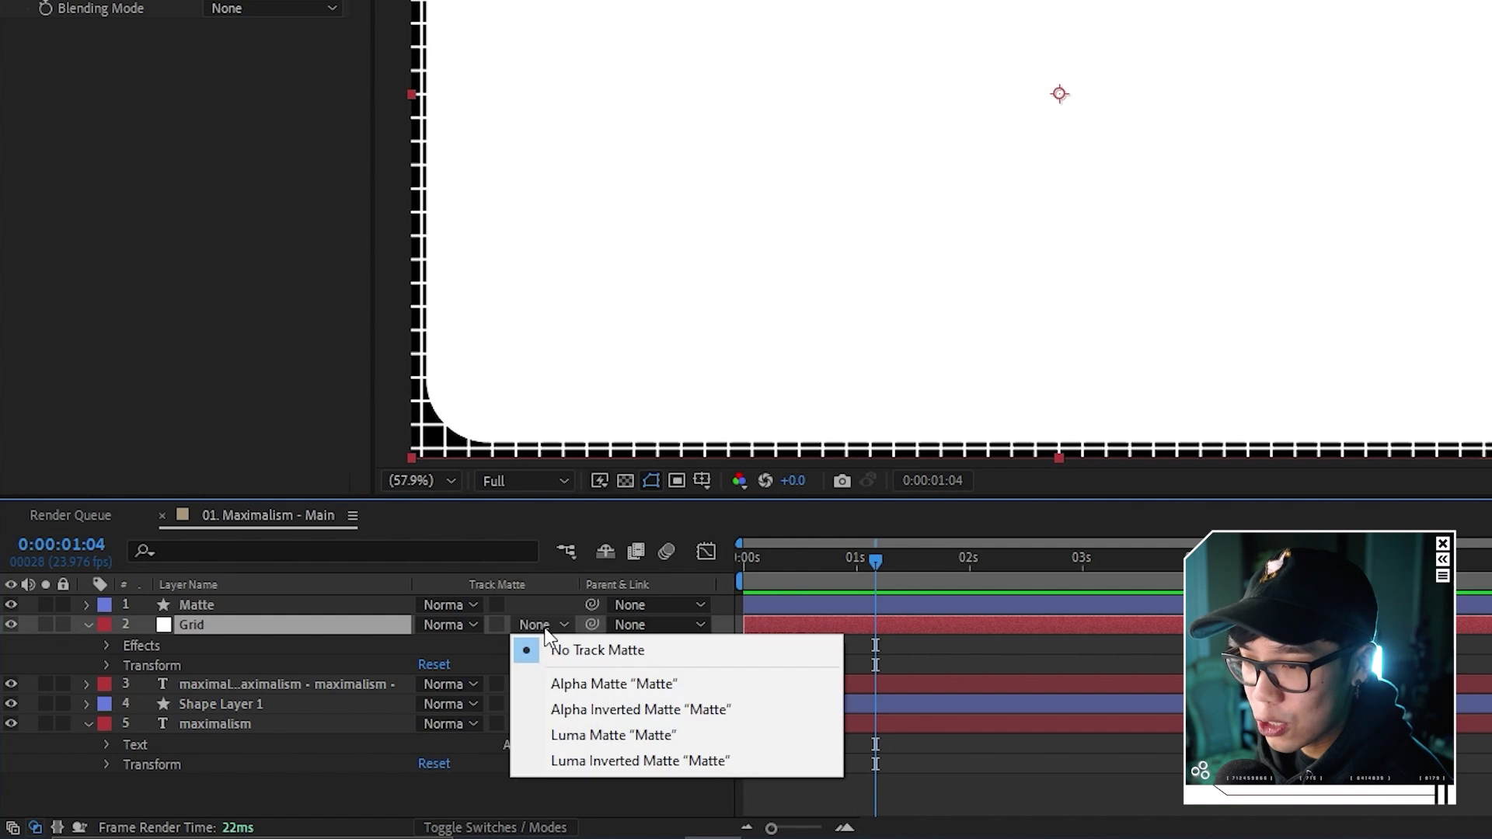
left_click(602, 735)
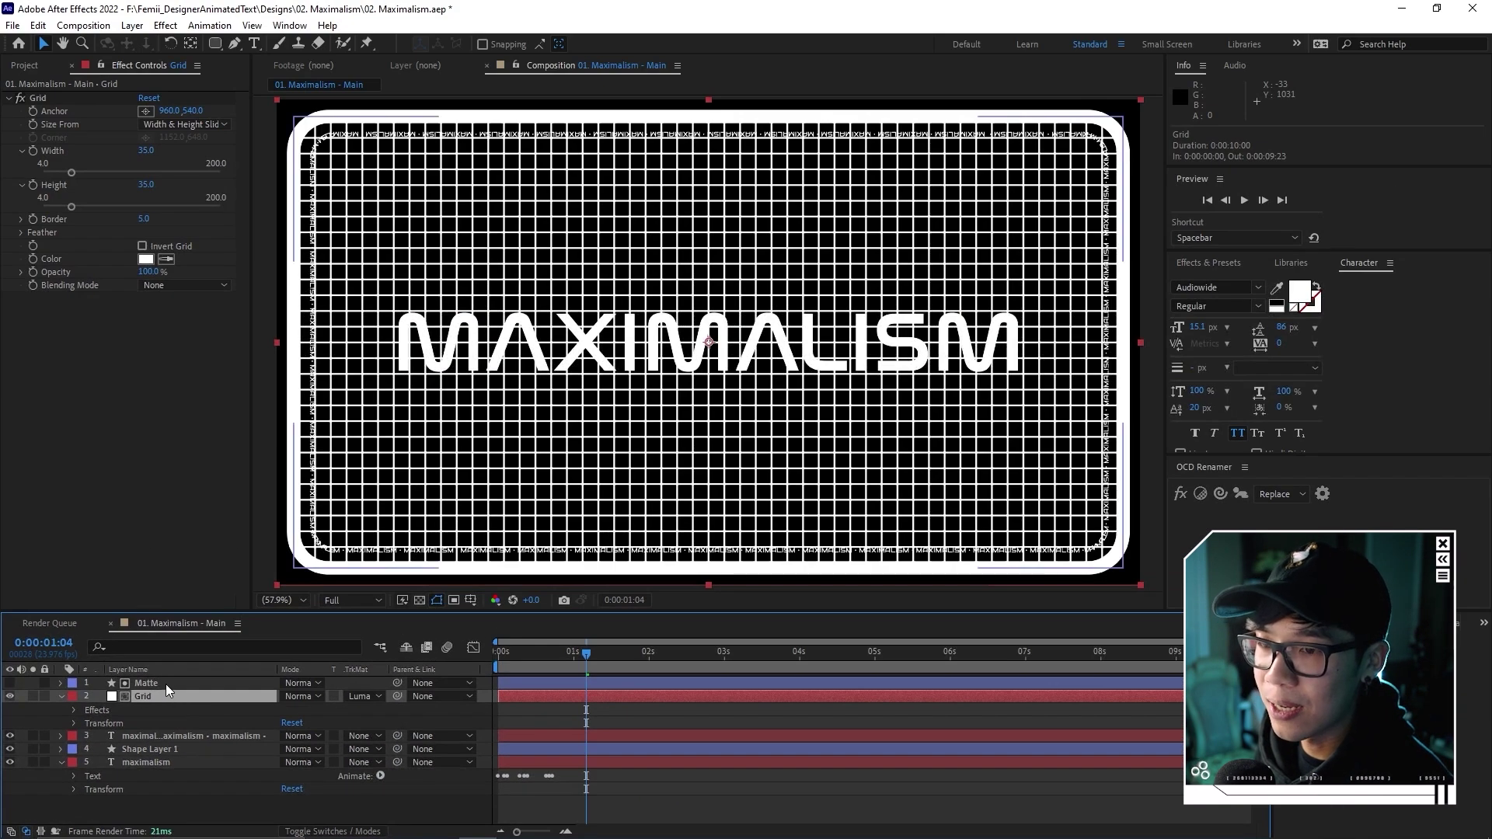
left_click(165, 684)
left_click(165, 692)
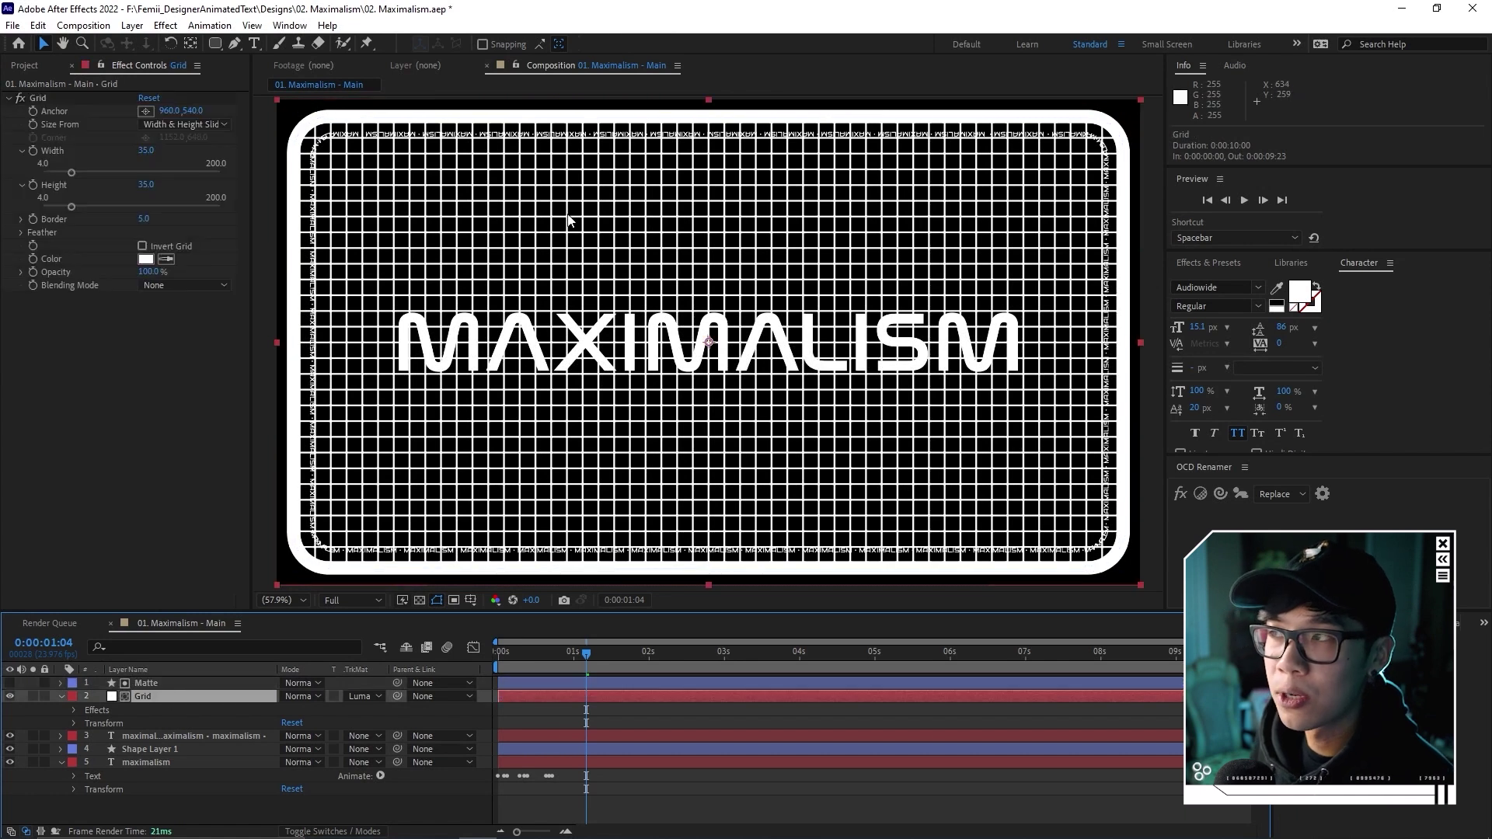
scroll(1042, 114, "up", 2)
scroll(1045, 175, "down", 3)
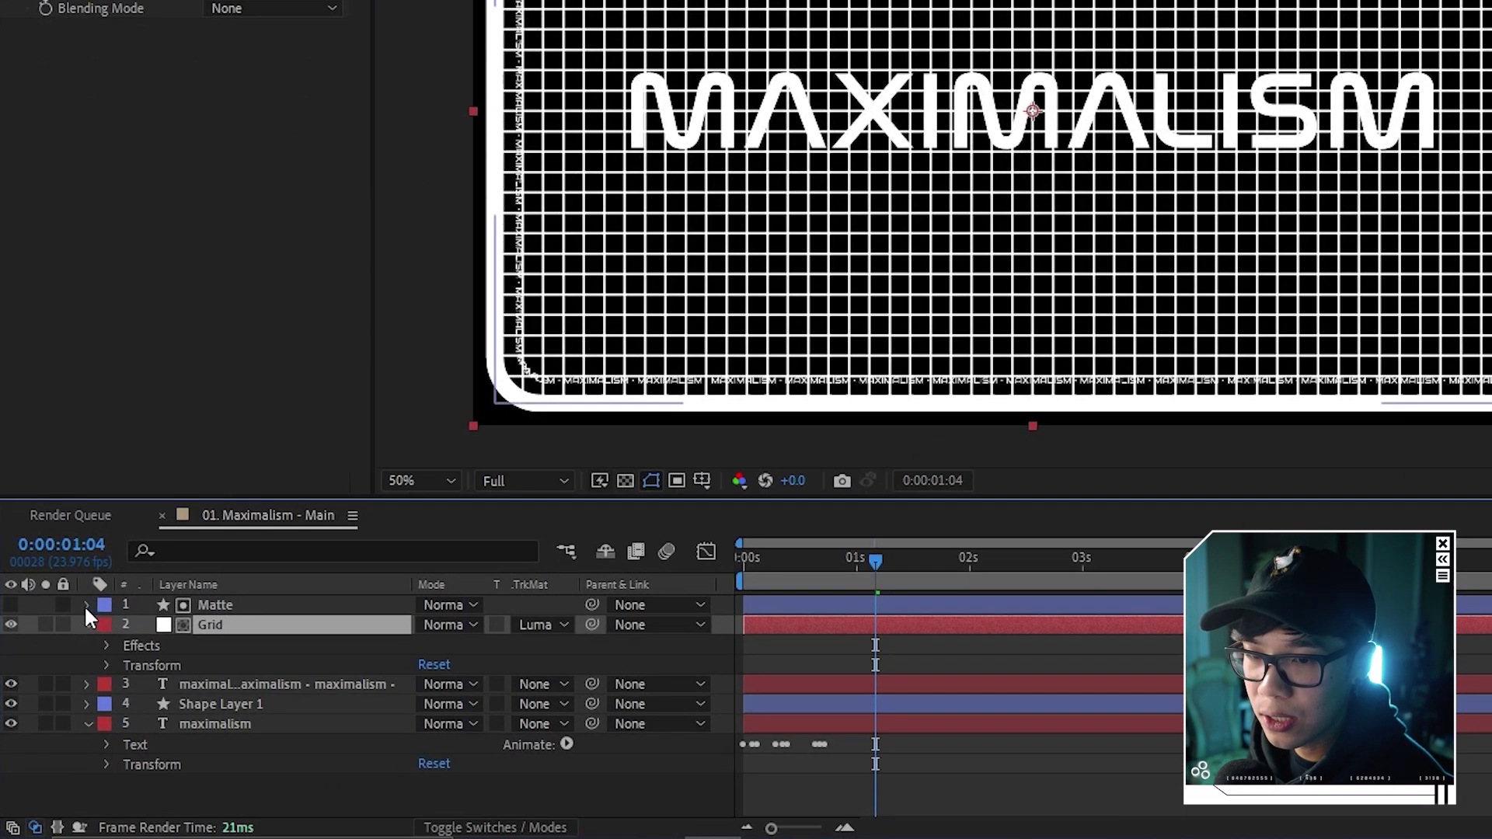
Shrink the Matte rectangle path's size to 1688 × 847 so it sits inside the border.
left_click(60, 684)
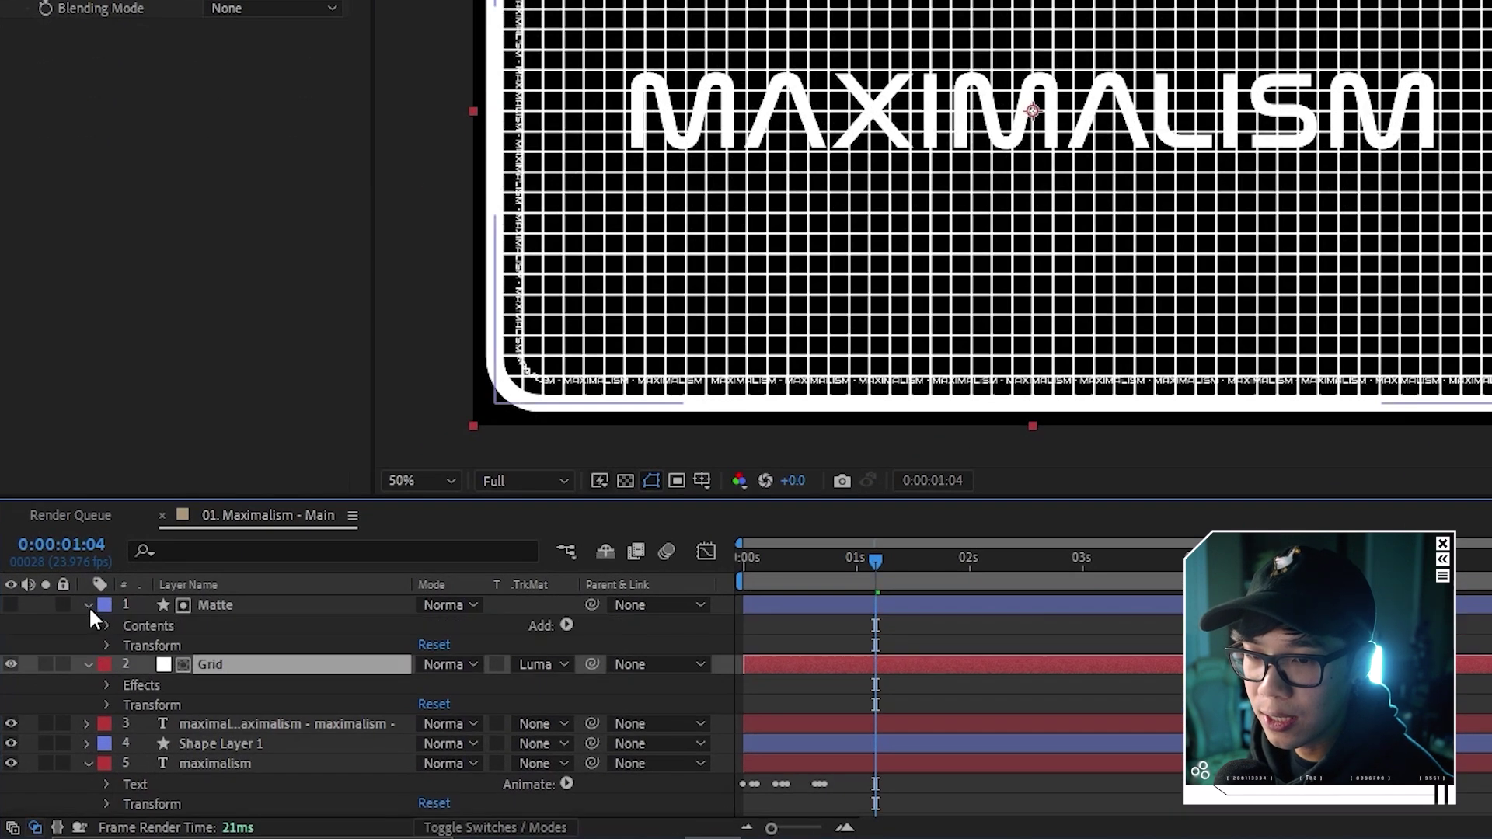
left_click(108, 625)
left_click(128, 646)
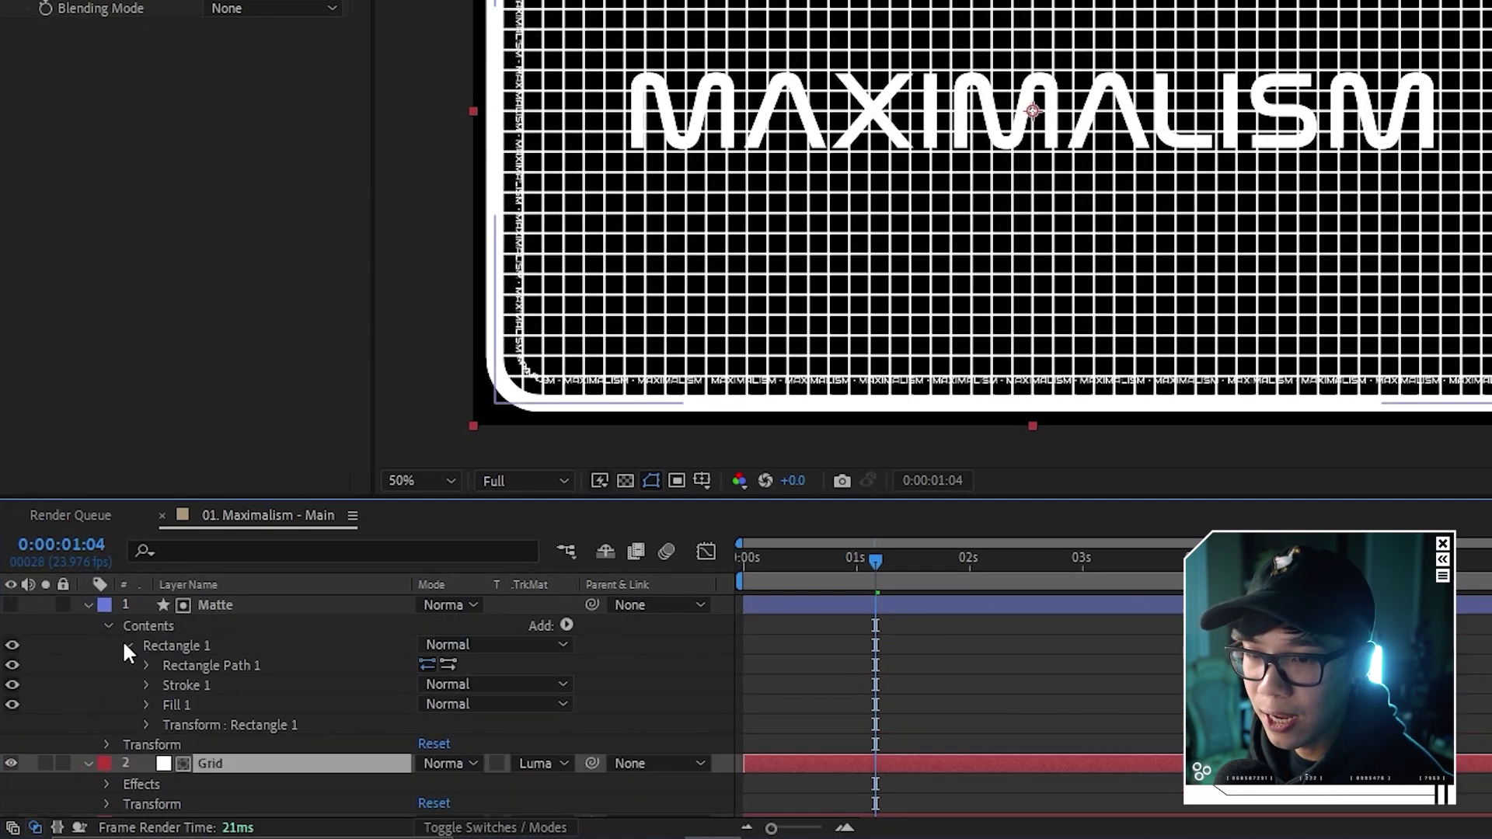
left_click(147, 666)
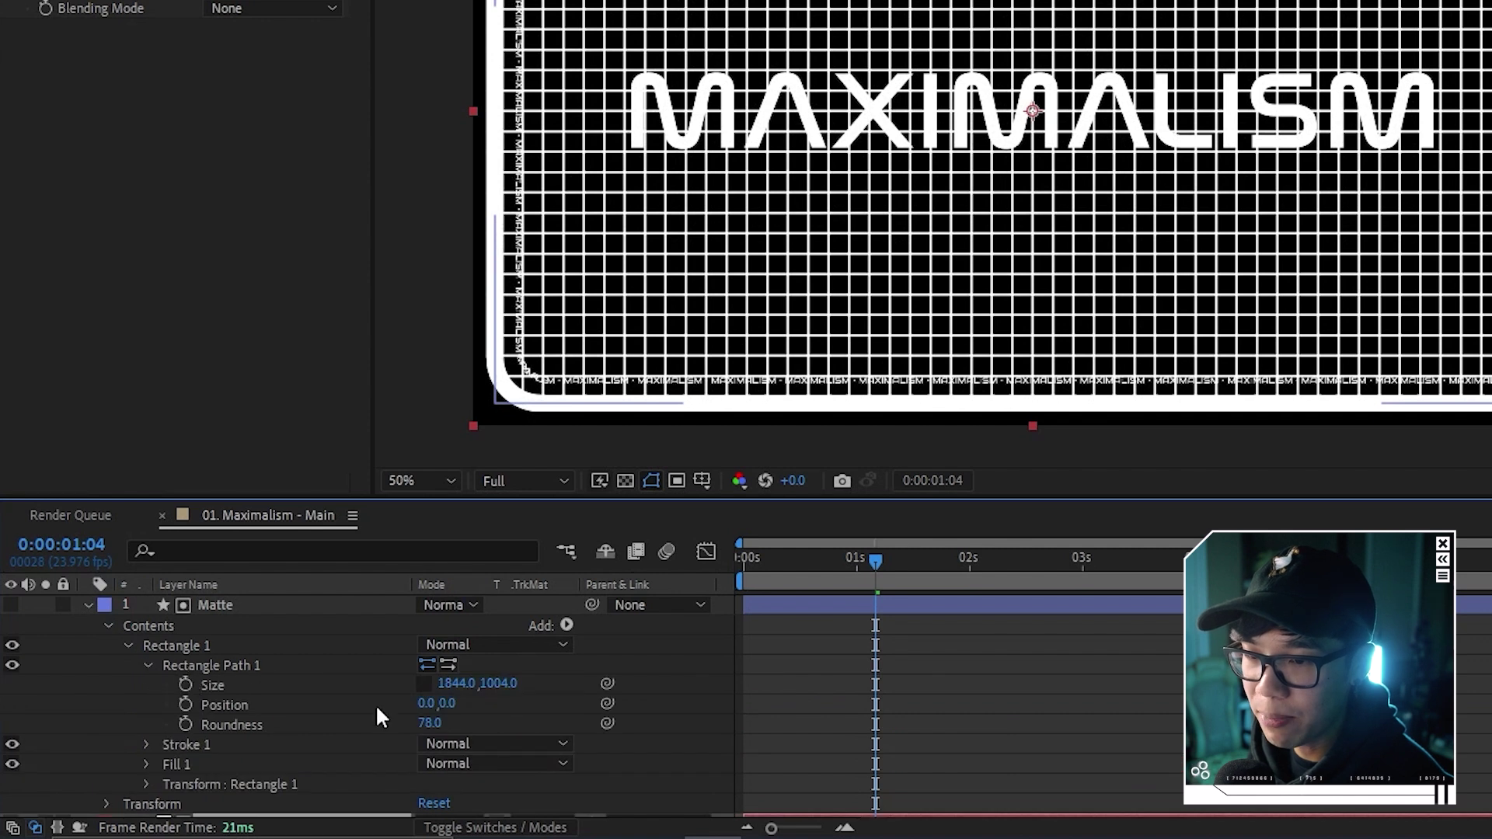
left_click_drag(453, 691, 259, 673)
left_click_drag(497, 683, 295, 691)
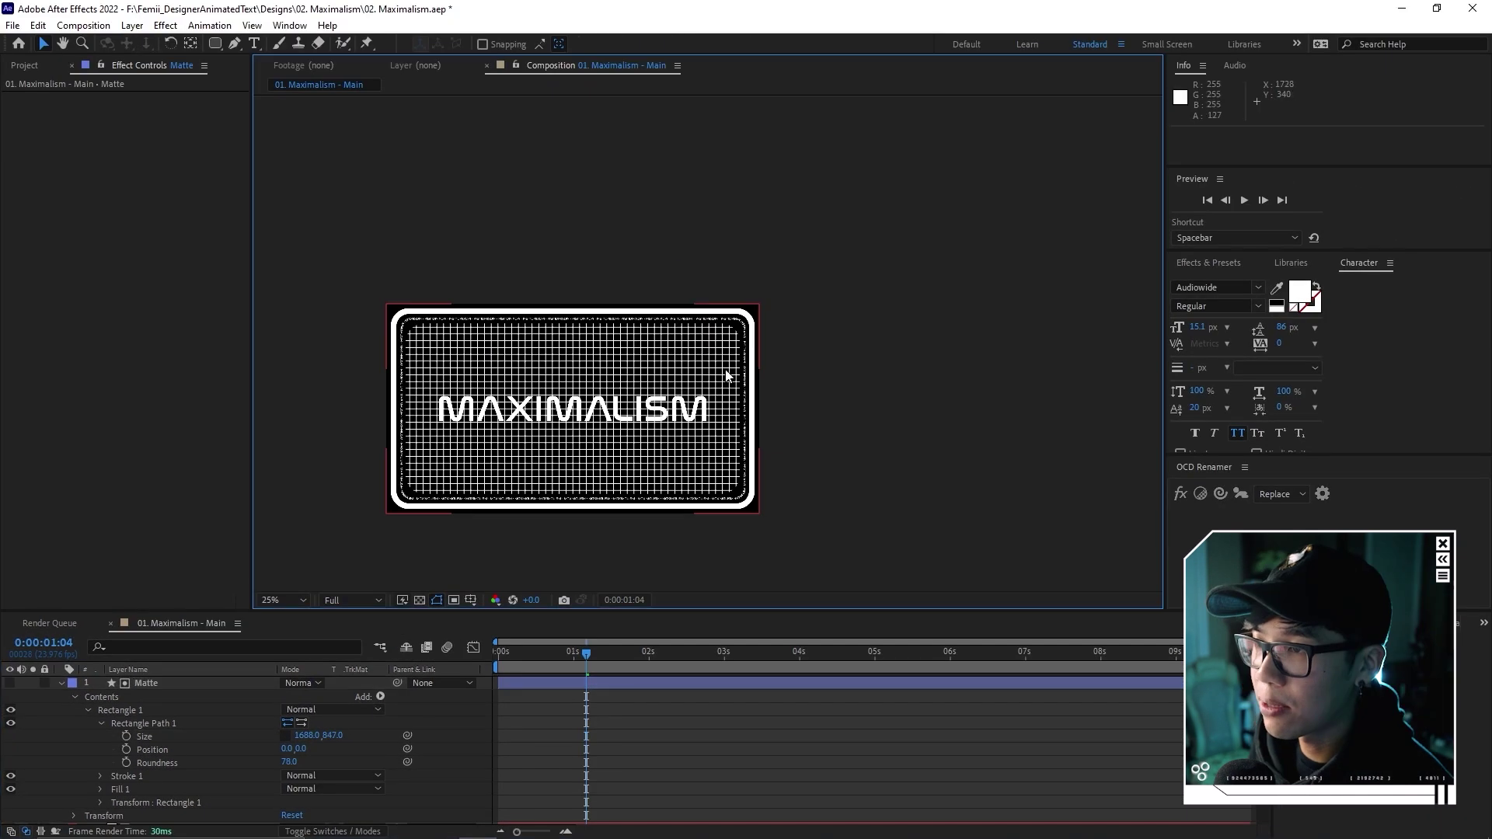
scroll(1094, 120, "up", 4)
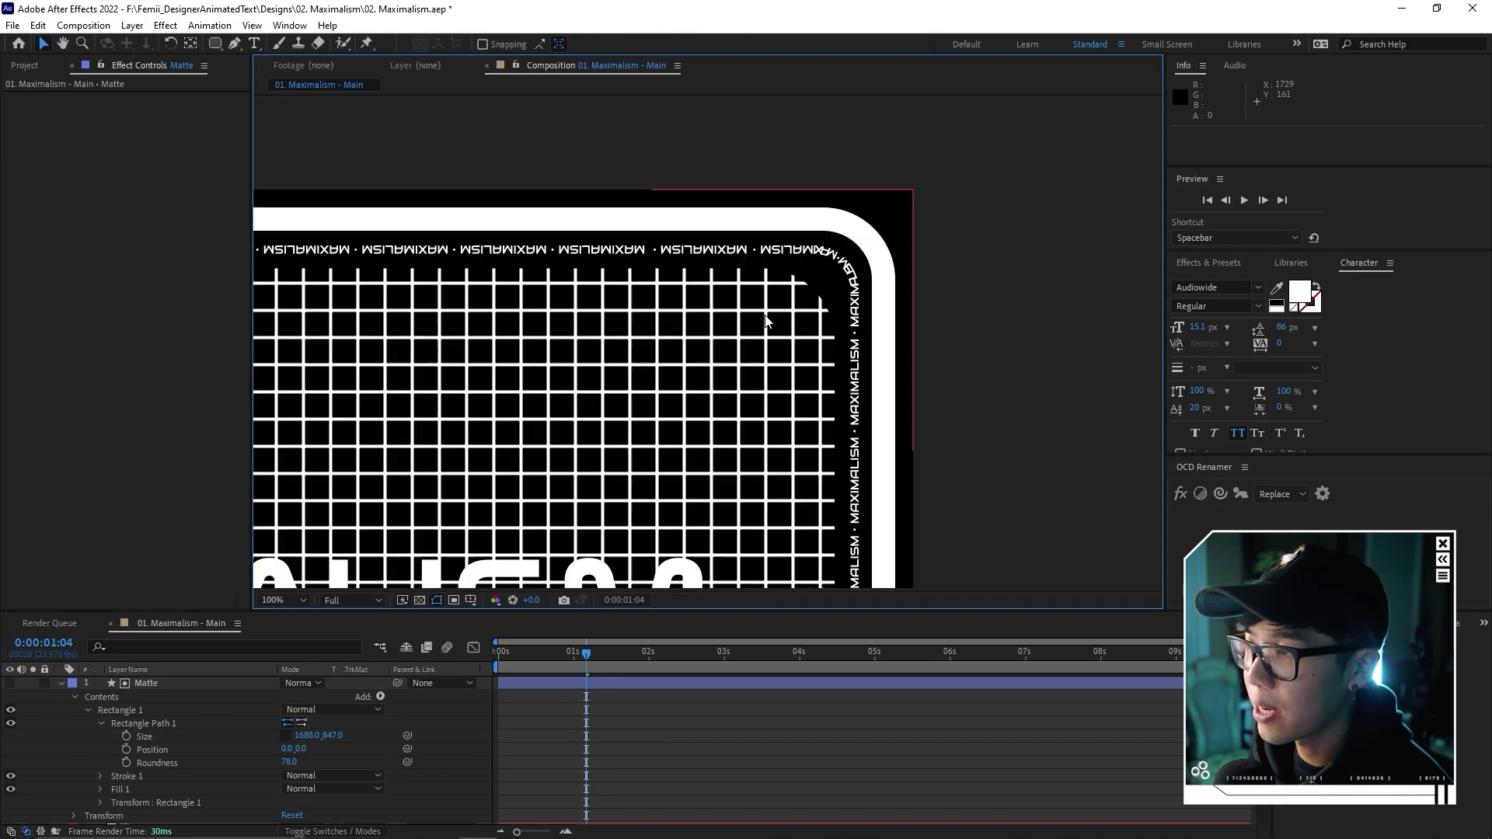
left_click_drag(755, 332, 750, 338)
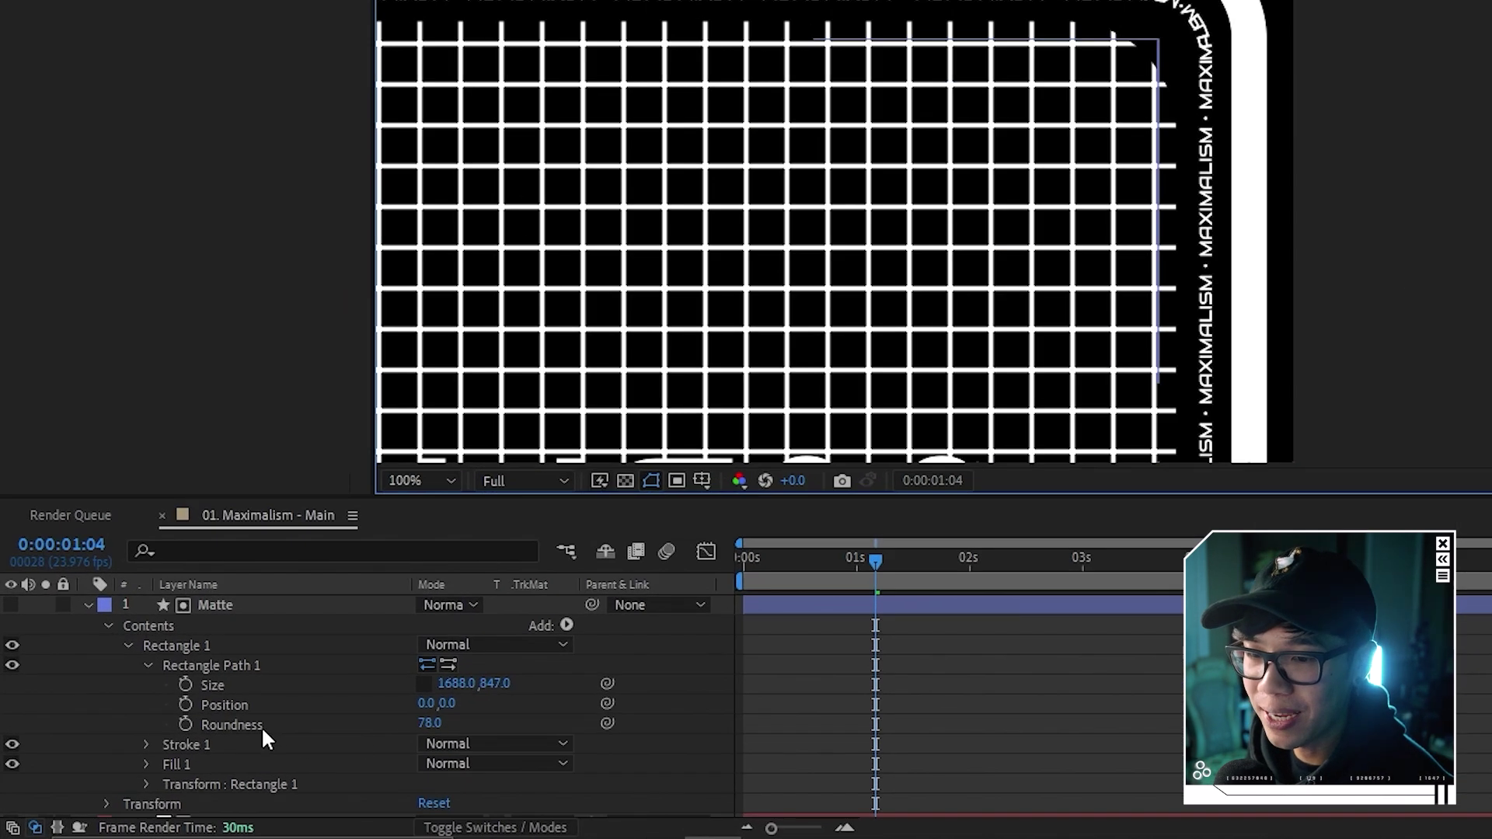
left_click(263, 728)
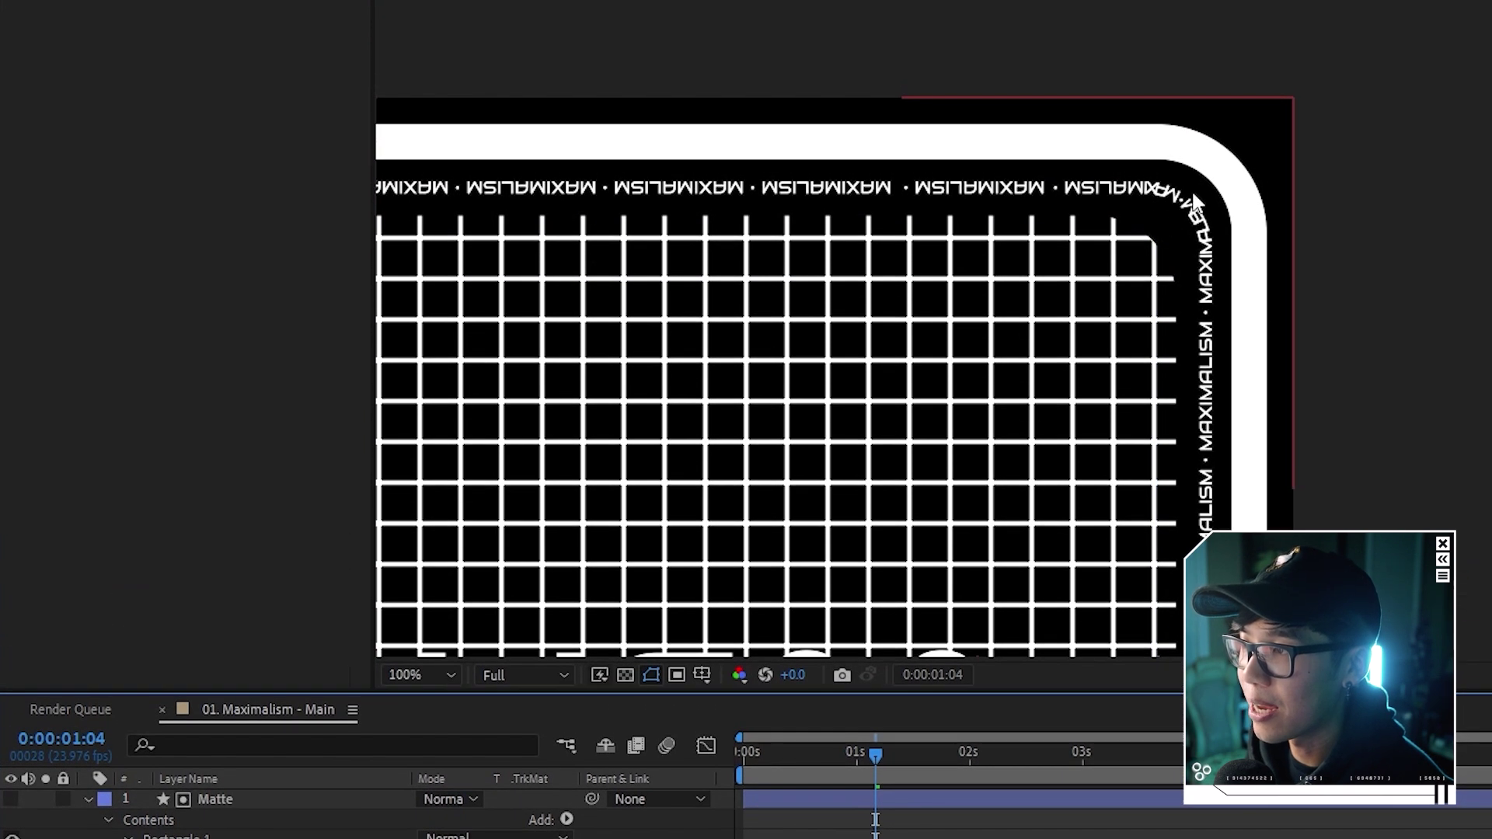
scroll(1069, 451, "down", 5)
left_click(88, 799)
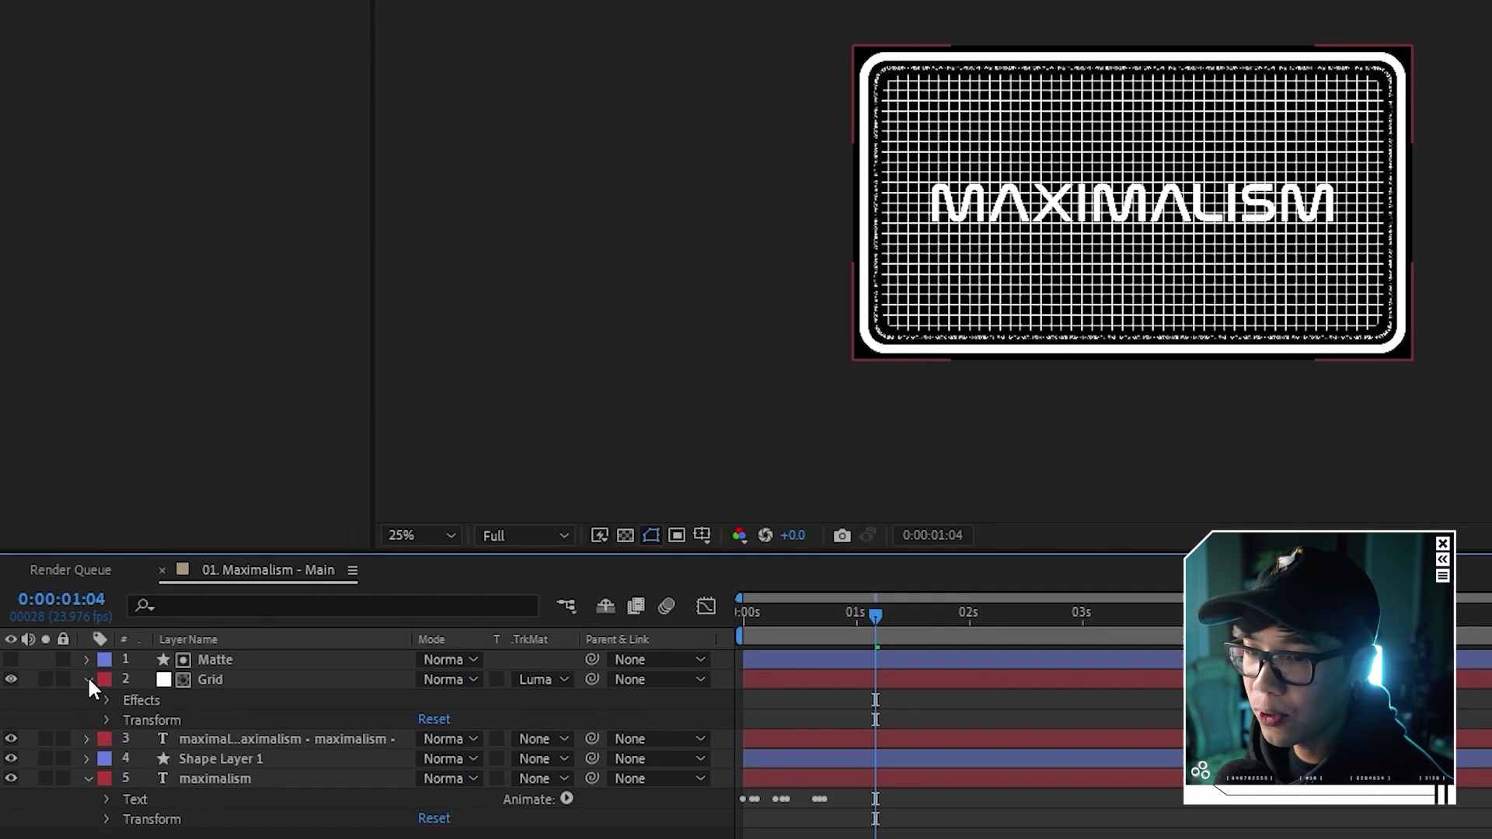
Give both the Matte and Grid layers a purple label colour.
left_click(87, 678)
left_click(228, 604)
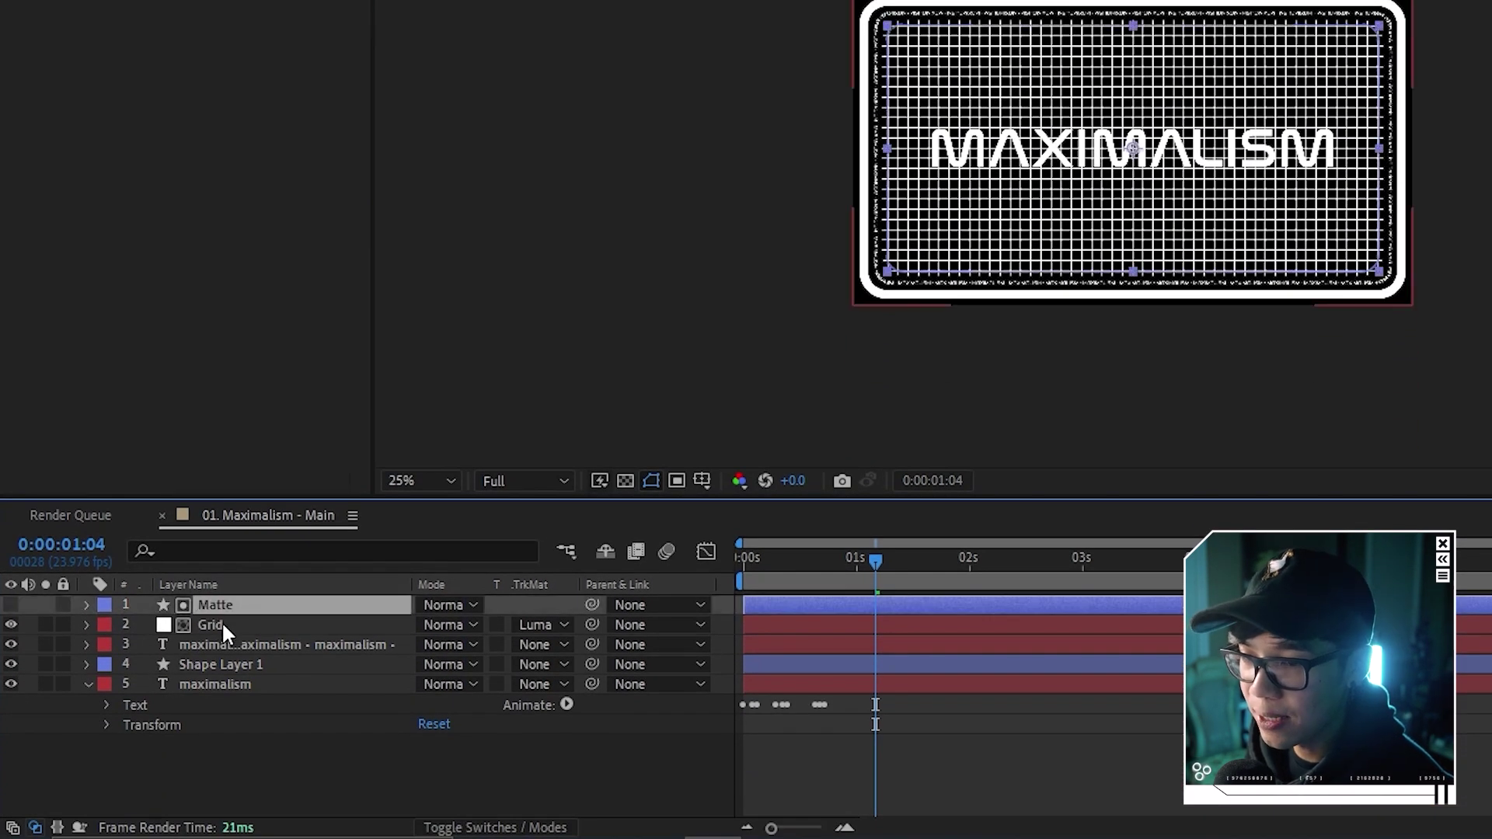
left_click(221, 624, "shift")
left_click(107, 619)
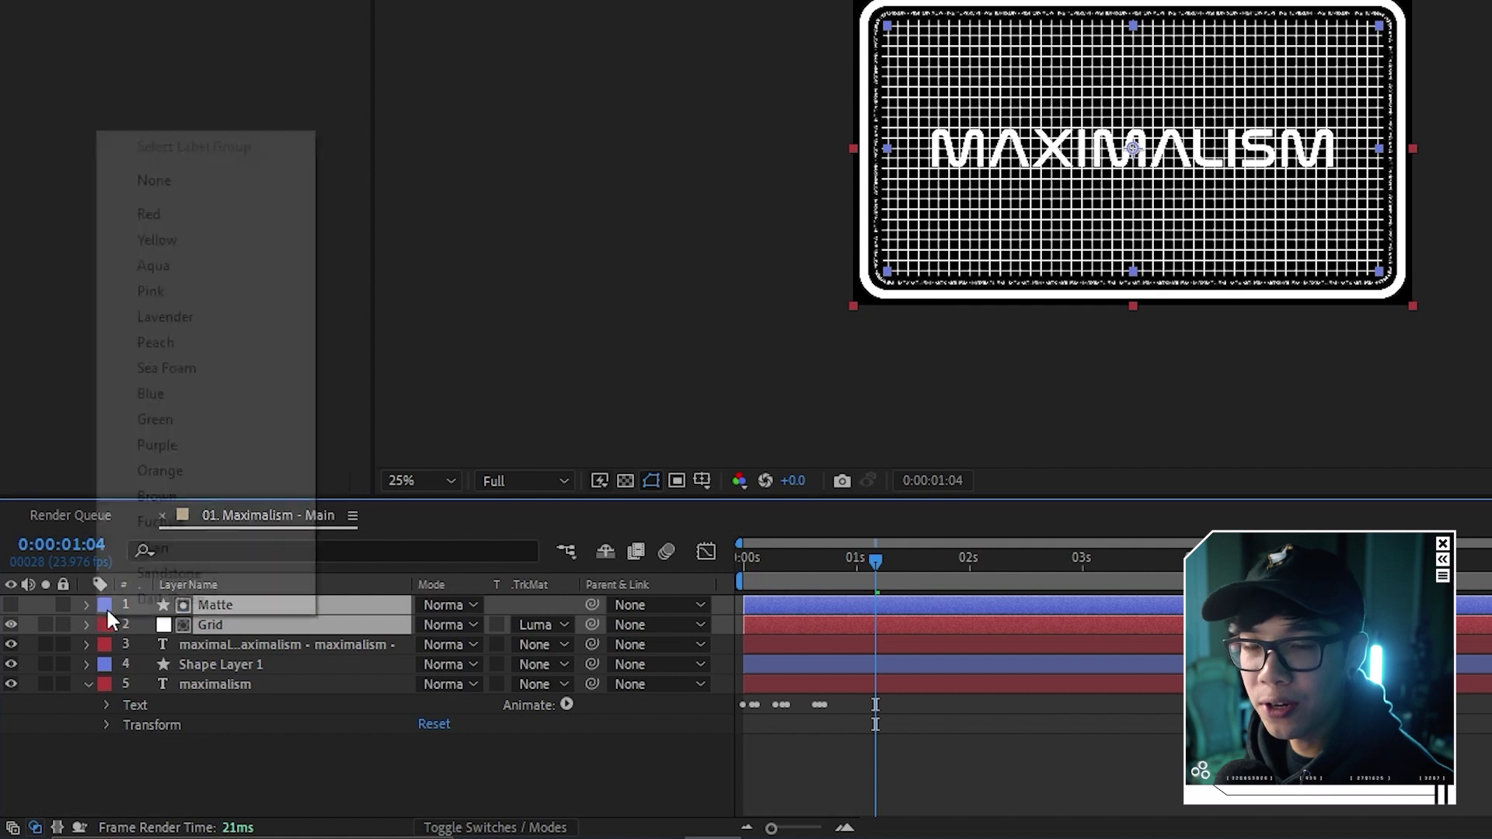
left_click(185, 449)
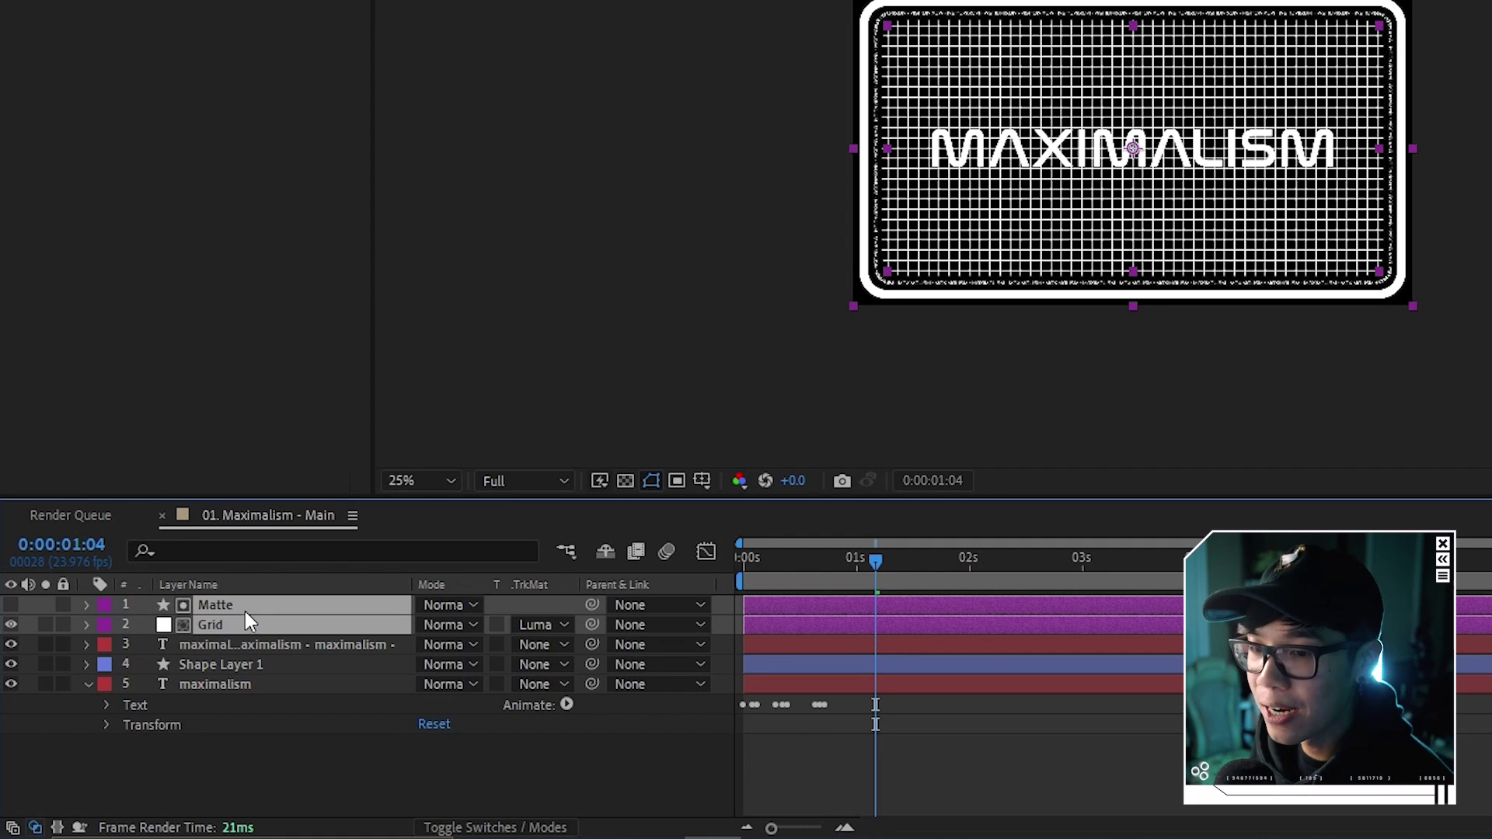
Move Matte and Grid below the maximalism text layer at the bottom of the stack.
left_click_drag(245, 611, 246, 737)
left_click(387, 784)
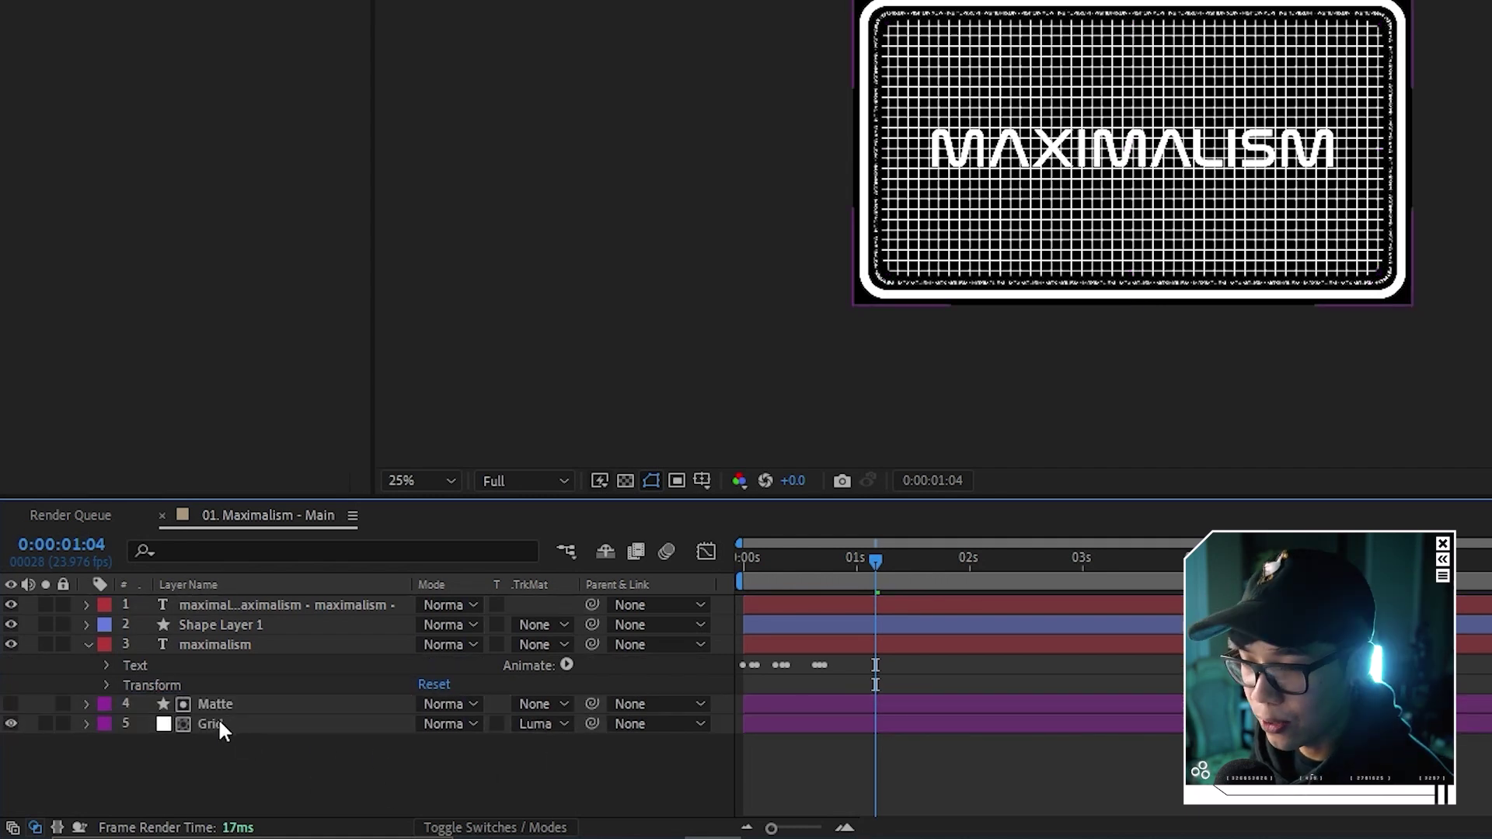
left_click(218, 723)
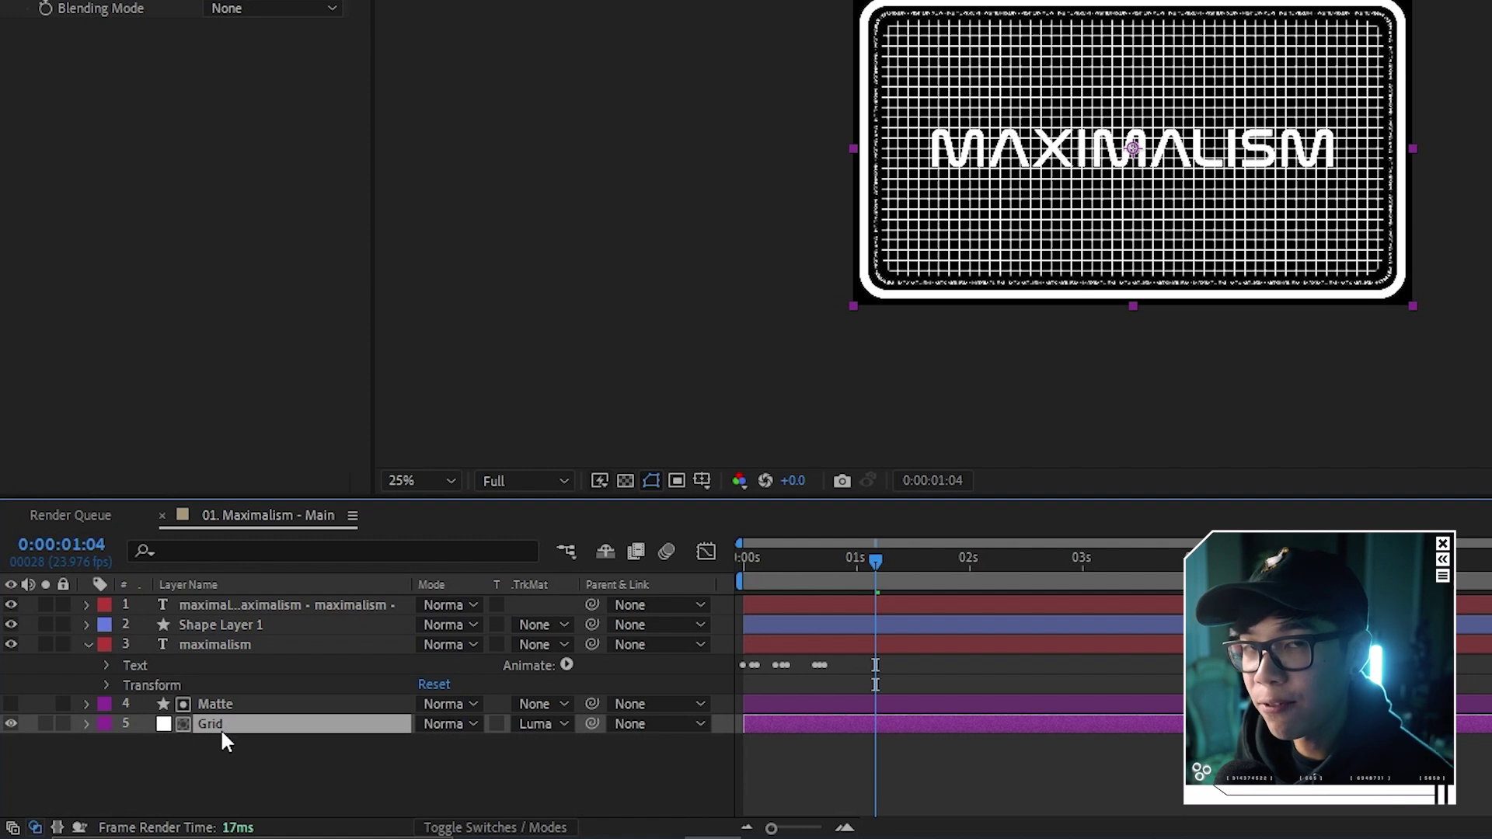
Set the Grid layer's opacity to 25%.
key("t")
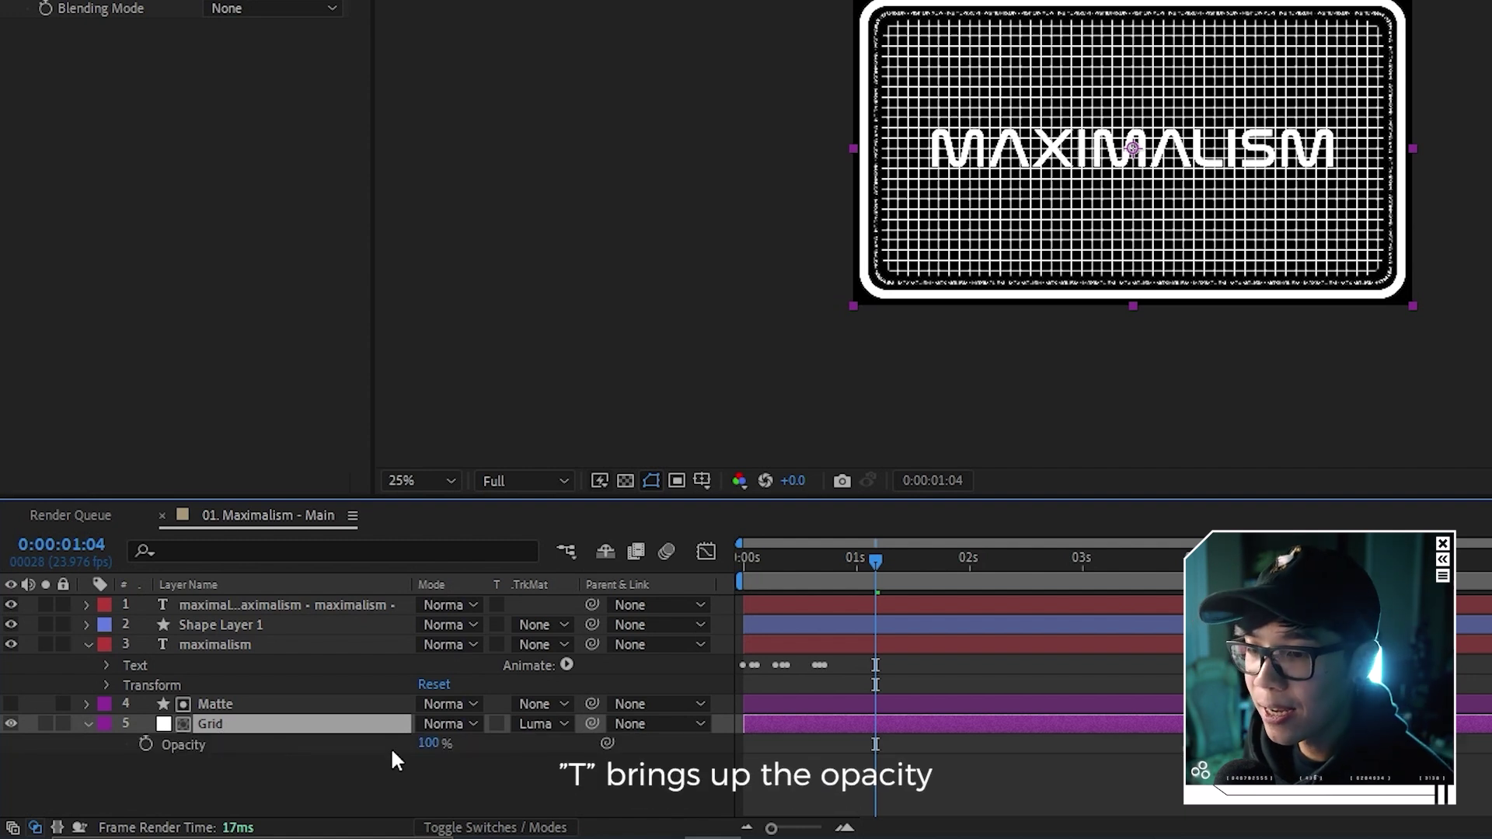
left_click_drag(433, 744, 356, 743)
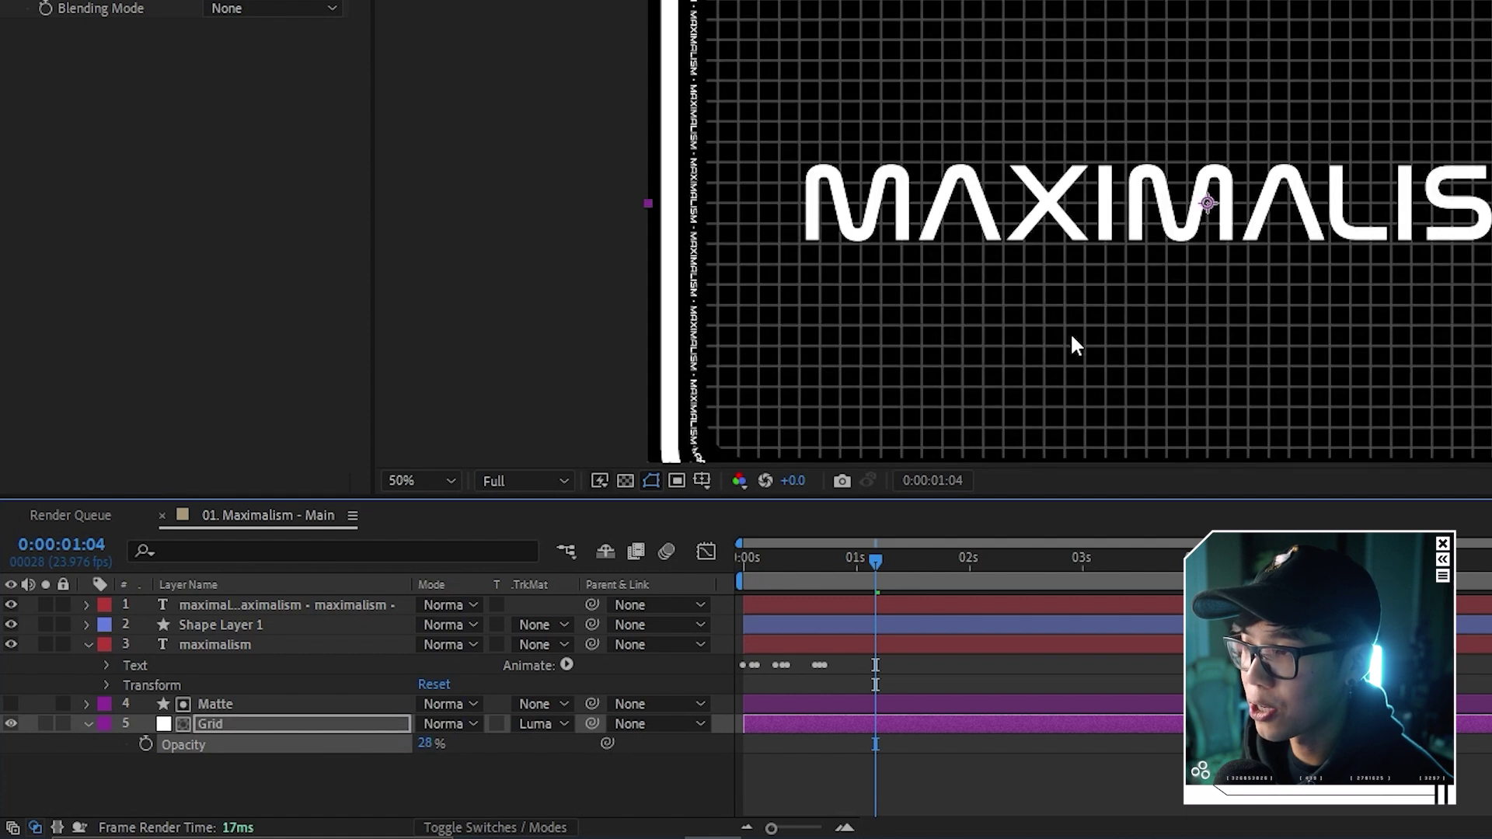
scroll(1070, 336, "up", 2)
left_click(428, 745)
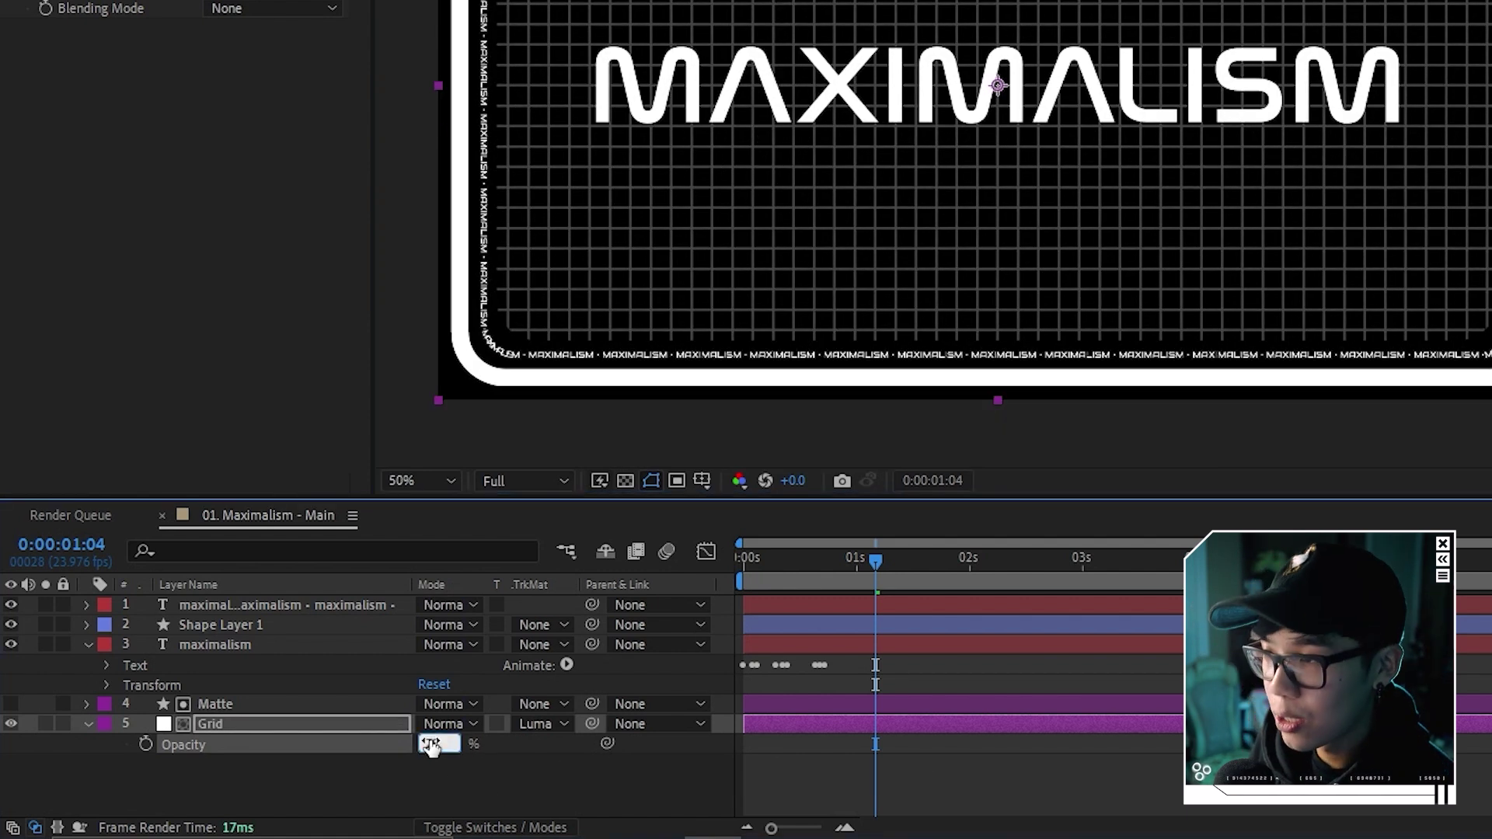
type("25")
key("Return")
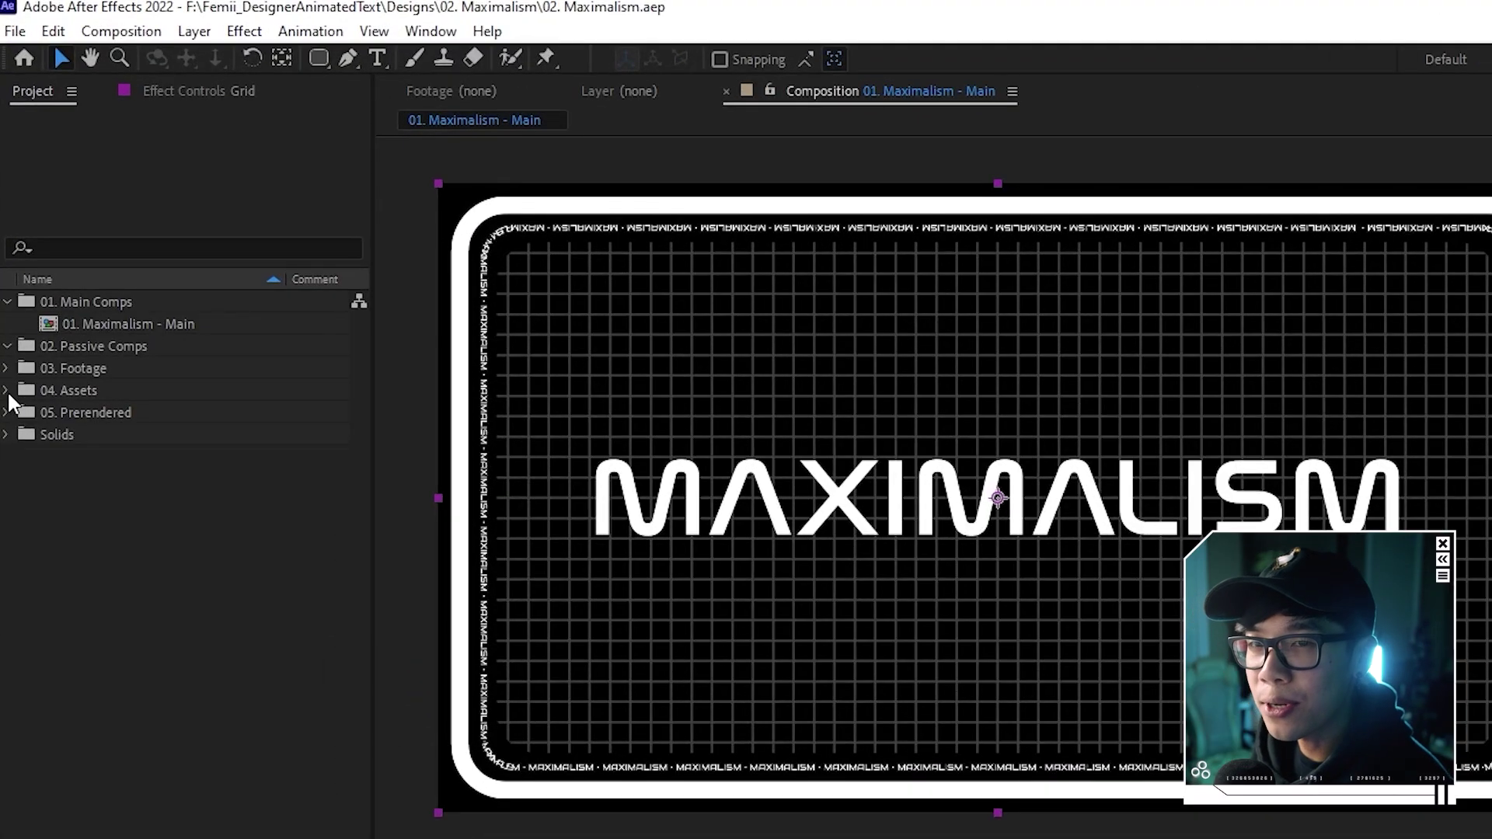
Add label_001.mov from 04. Assets > Enter The Future to the composition.
left_click(6, 391)
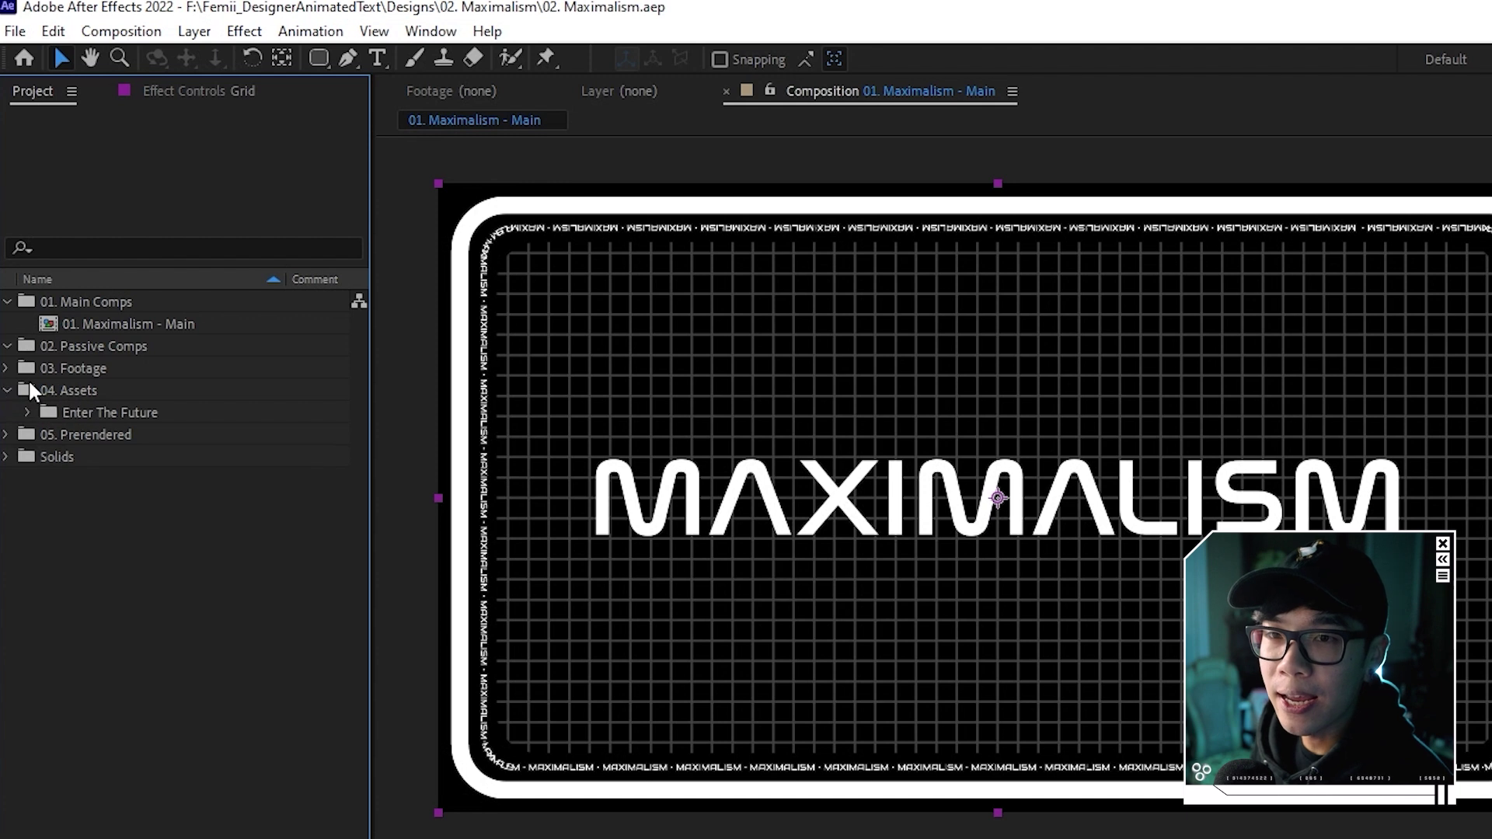
left_click(29, 412)
left_click(124, 434)
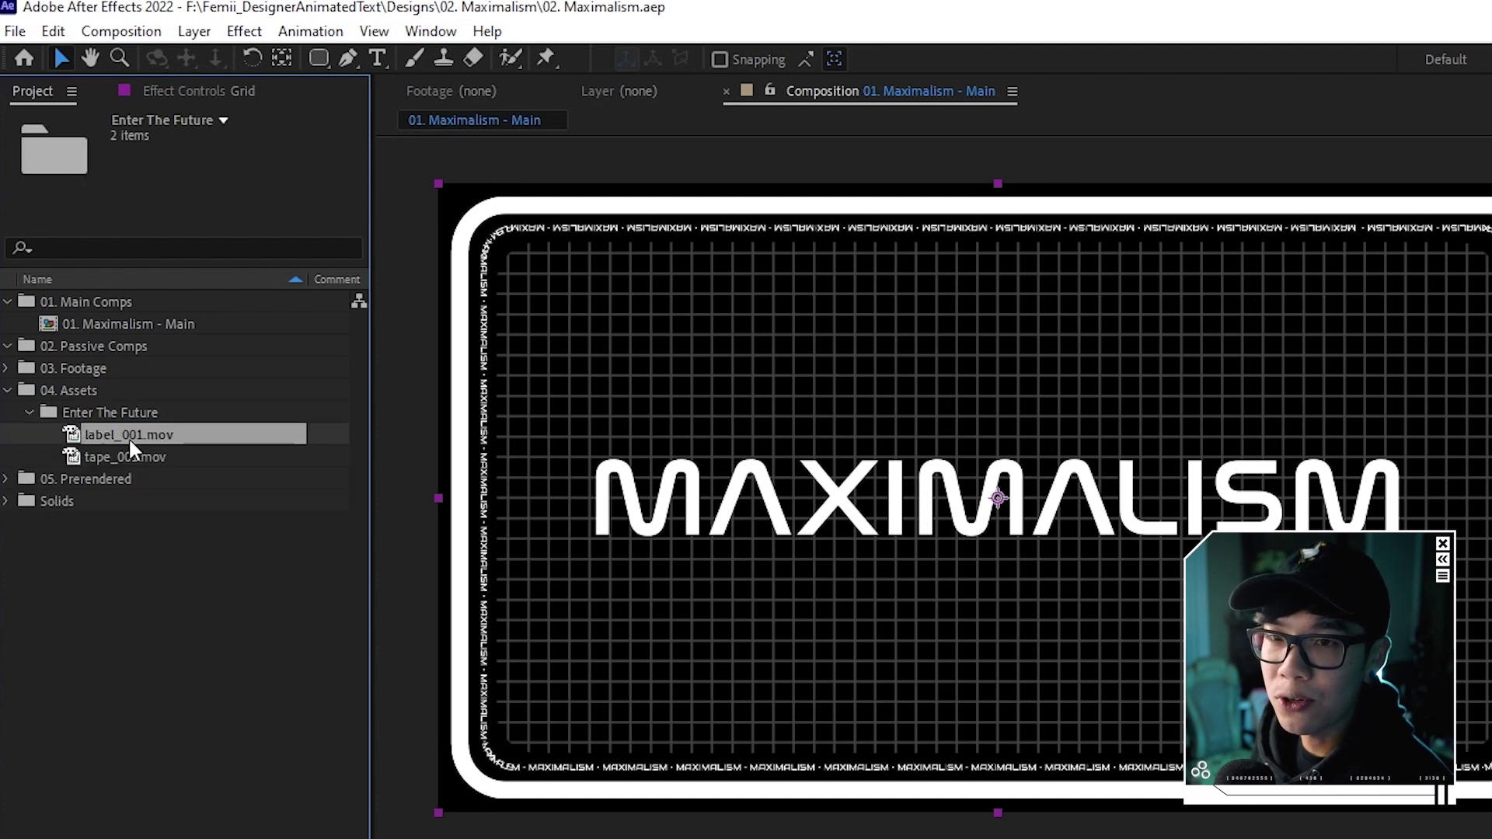
left_click_drag(157, 432, 335, 684)
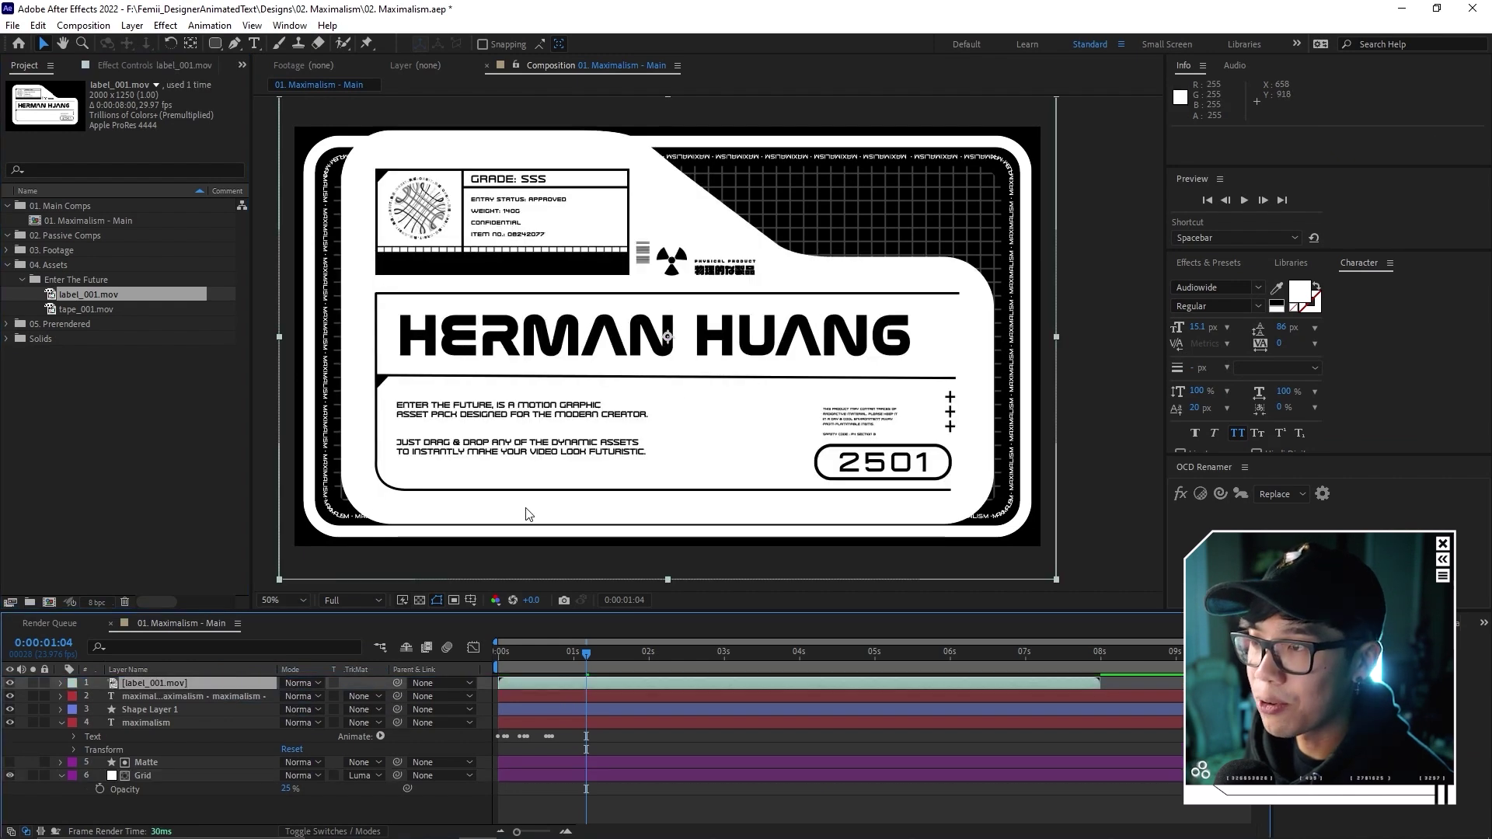
Scale the label layer to about 19% and place it in the bottom-left corner.
key("s")
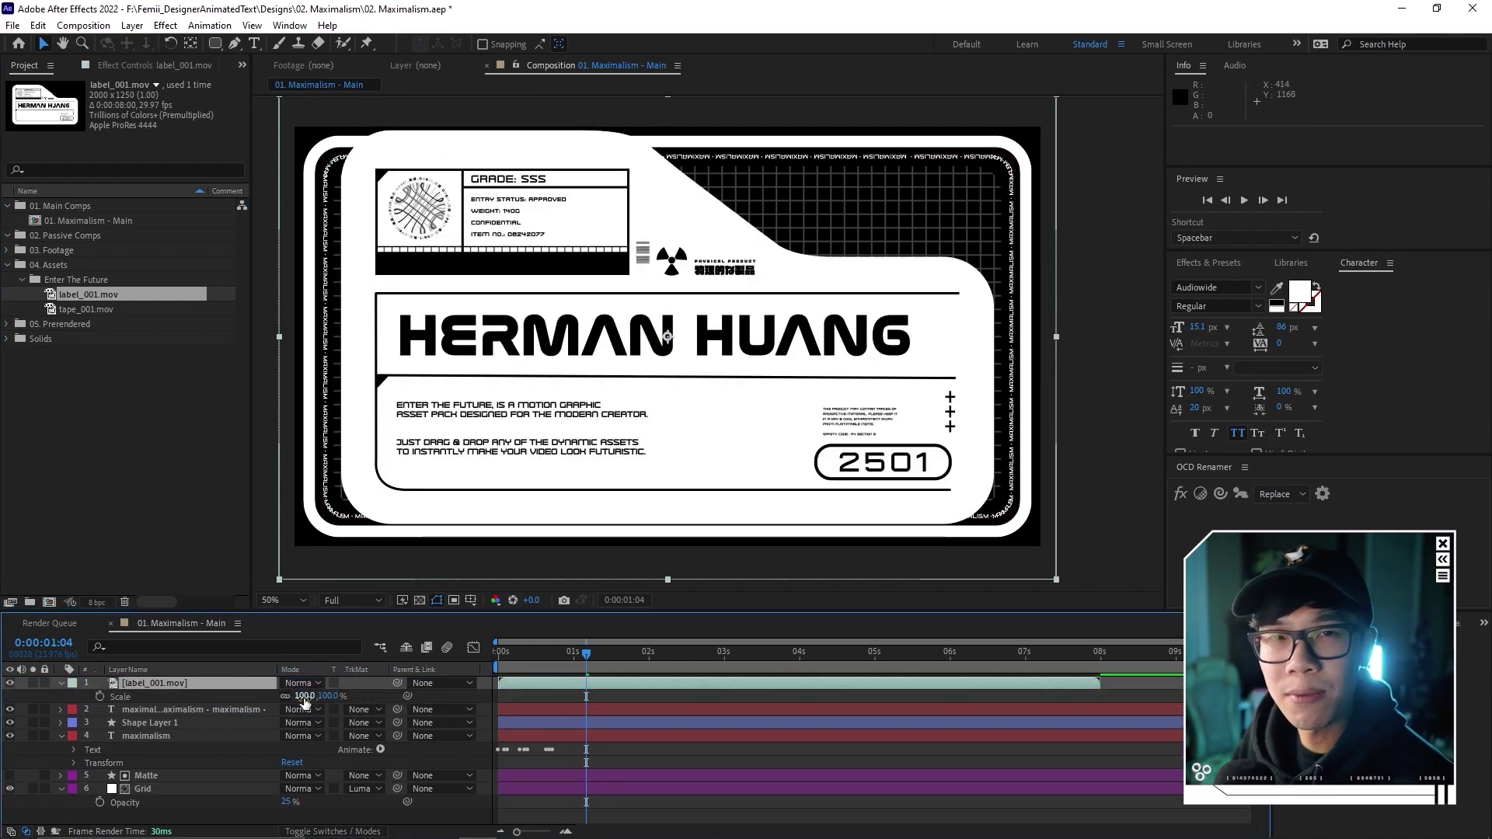
key("s")
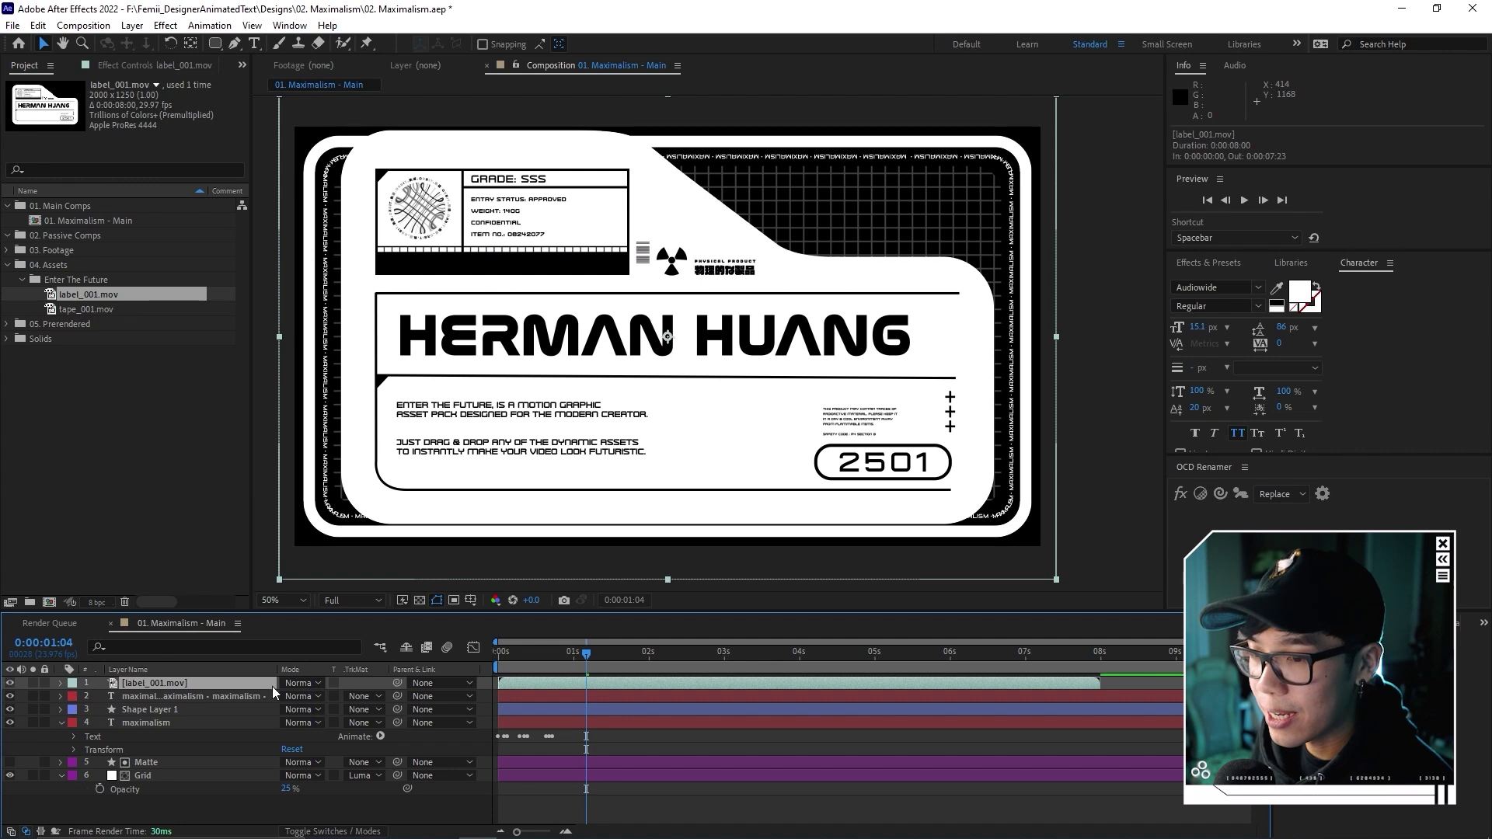
key("s")
mouse_move(305, 698)
left_mouse_down()
mouse_move(235, 695)
mouse_move(322, 697)
left_mouse_up()
left_click_drag(688, 358, 436, 504)
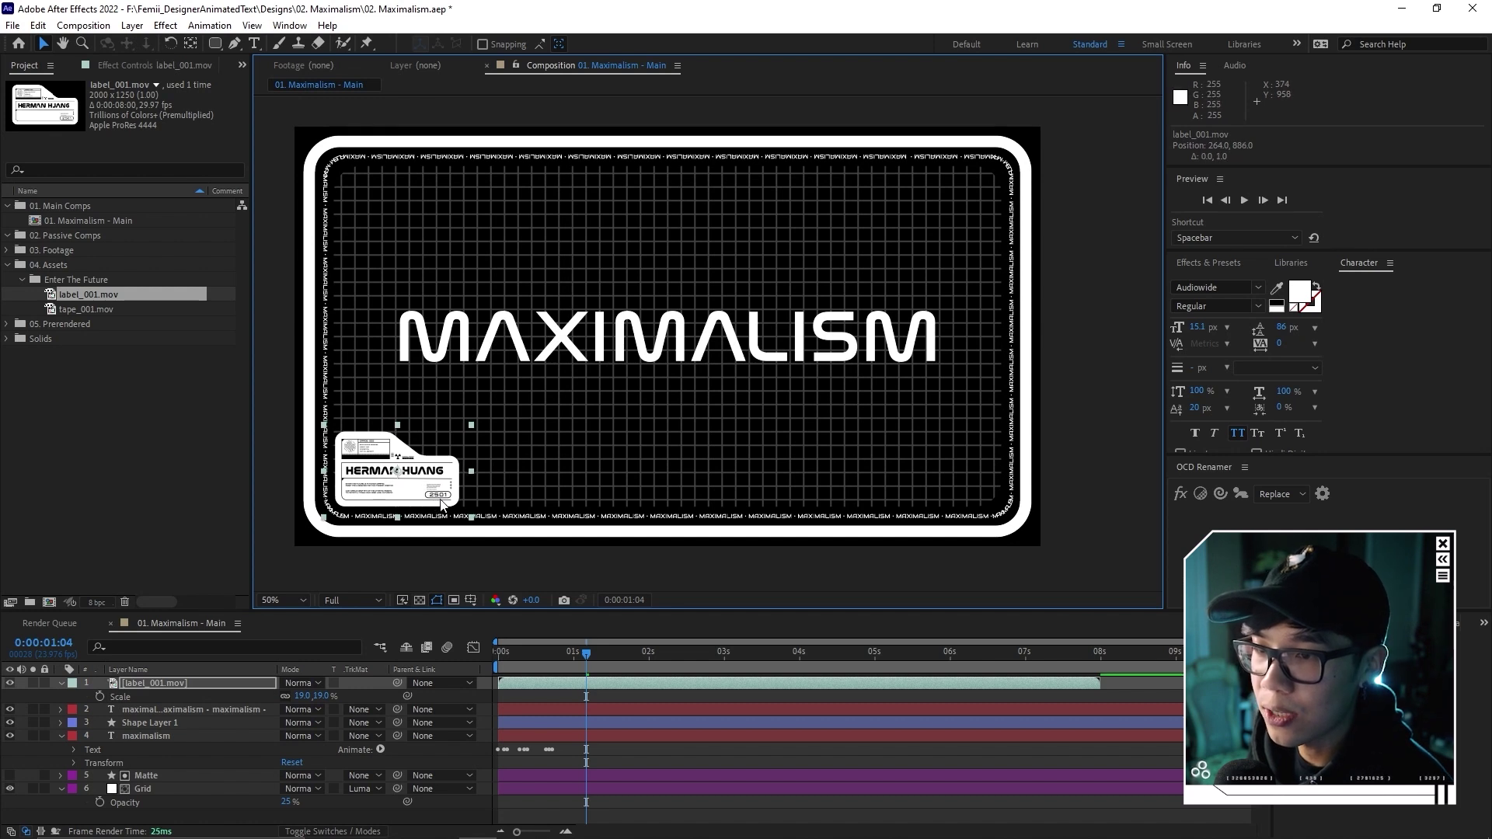
Add tape_001.mov as a top layer, scale it to 18%, and place it along the top edge.
left_click_drag(274, 580, 258, 577)
left_click(94, 310)
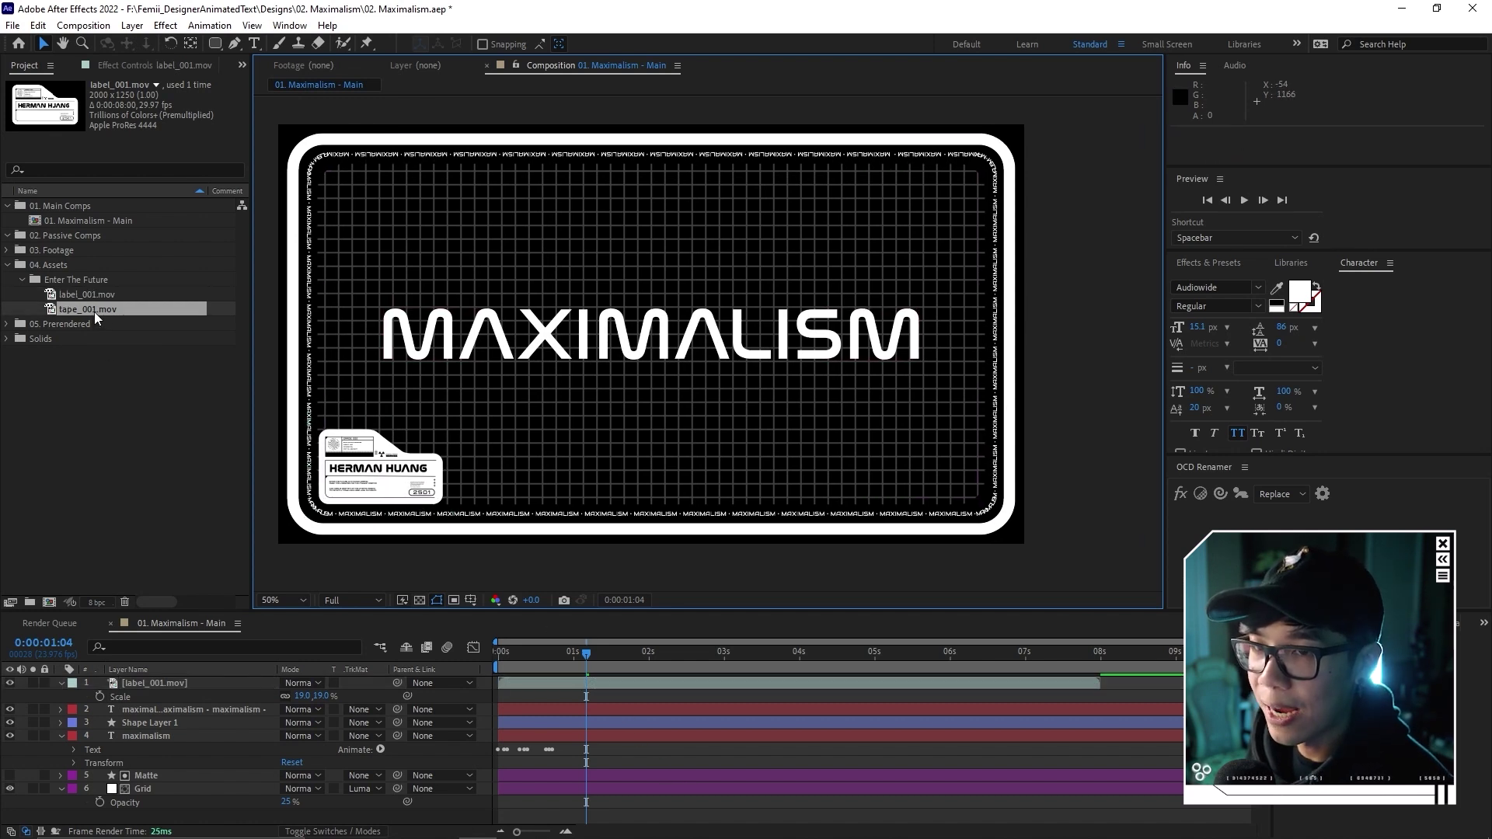
key("ctrl+slash")
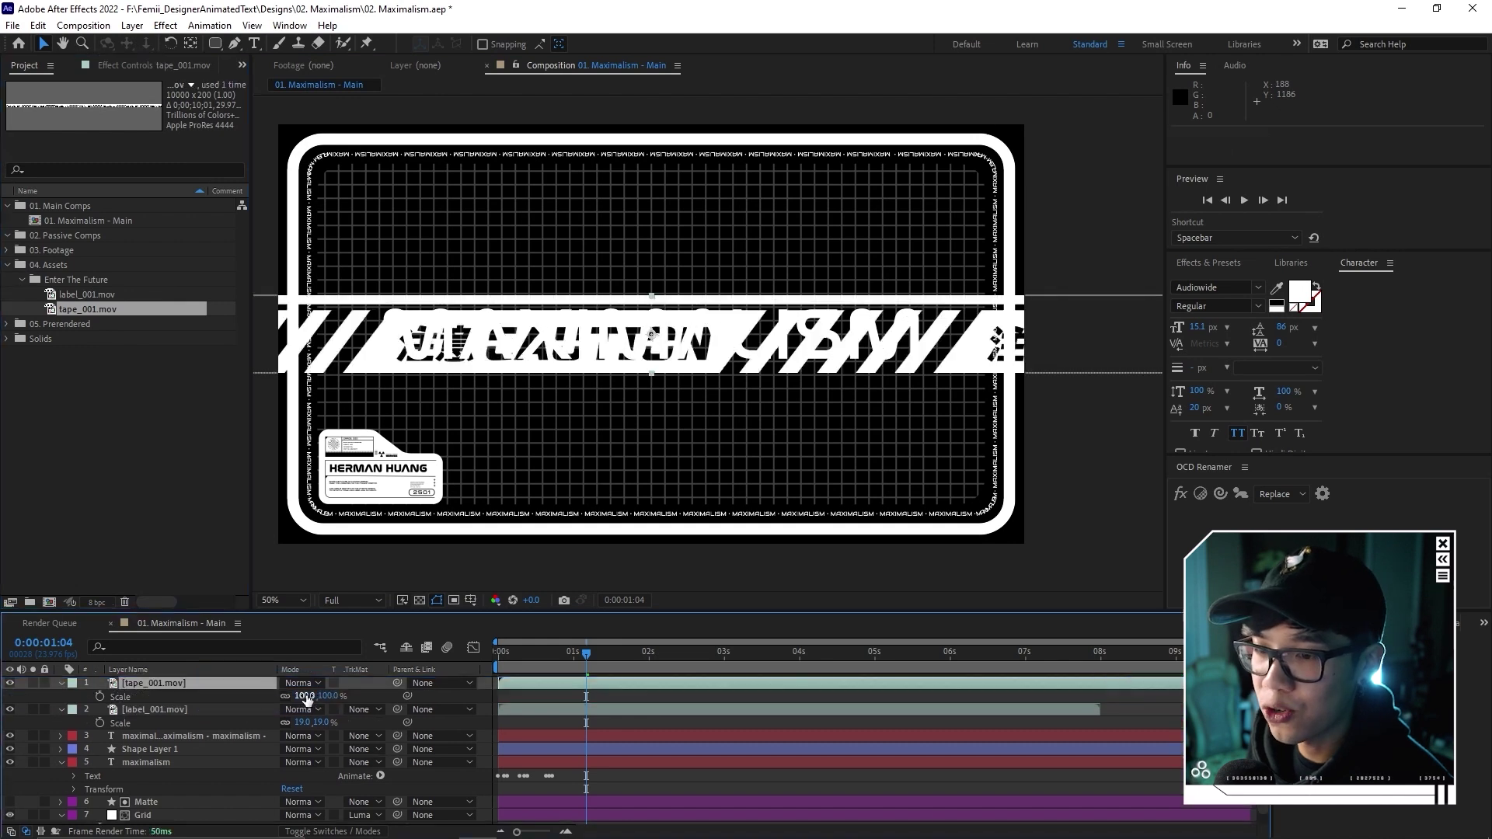
left_click_drag(305, 697, 352, 696)
left_click_drag(908, 333, 908, 175)
scroll(902, 175, "up", 2)
scroll(894, 175, "down", 2)
Duplicate the caution tape and move the copy down to the frame's bottom edge.
key("ctrl+z")
left_click(195, 684)
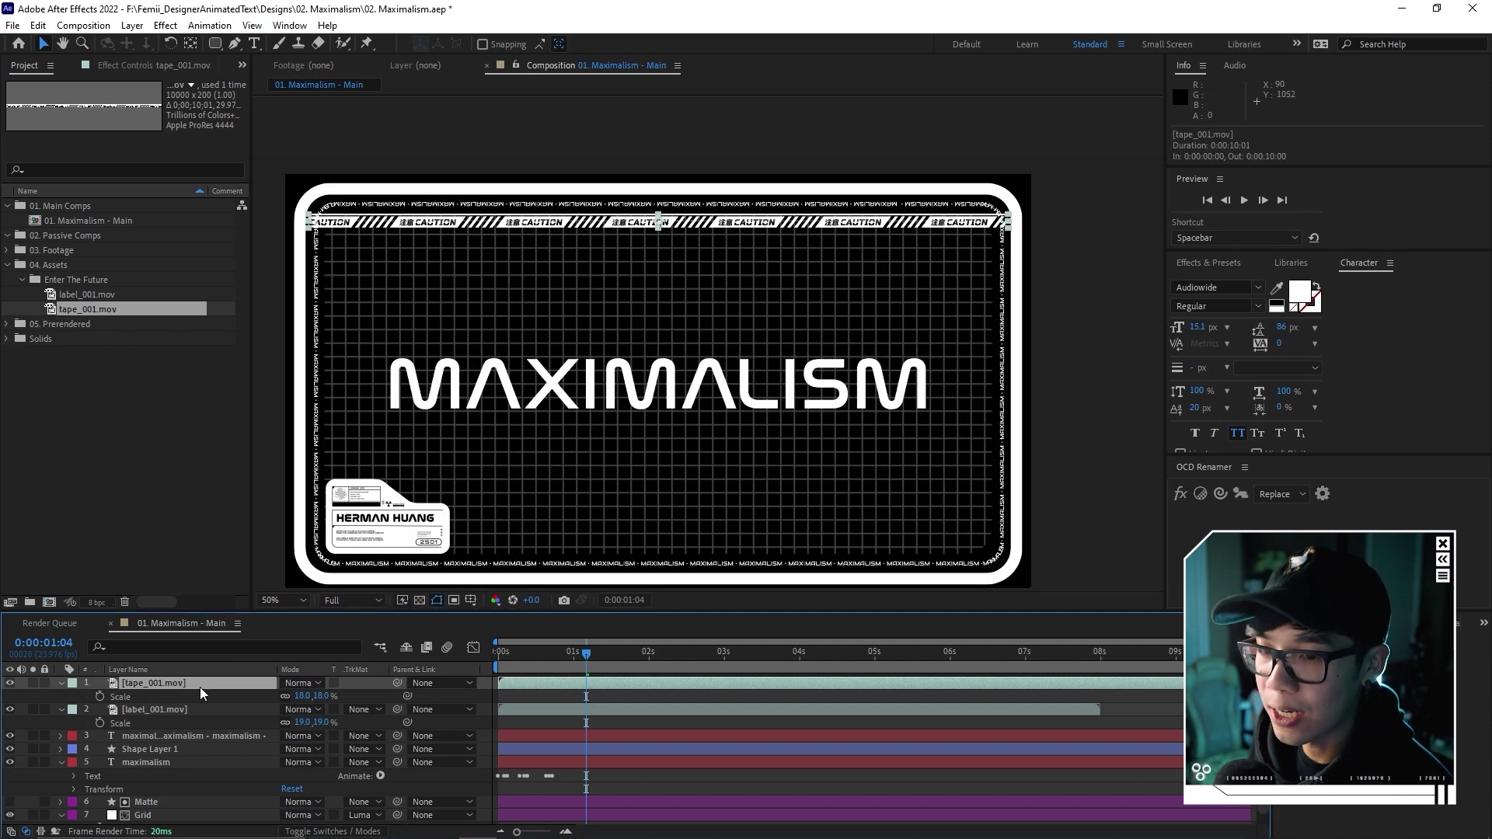
key("ctrl+d")
left_click_drag(736, 227, 735, 552)
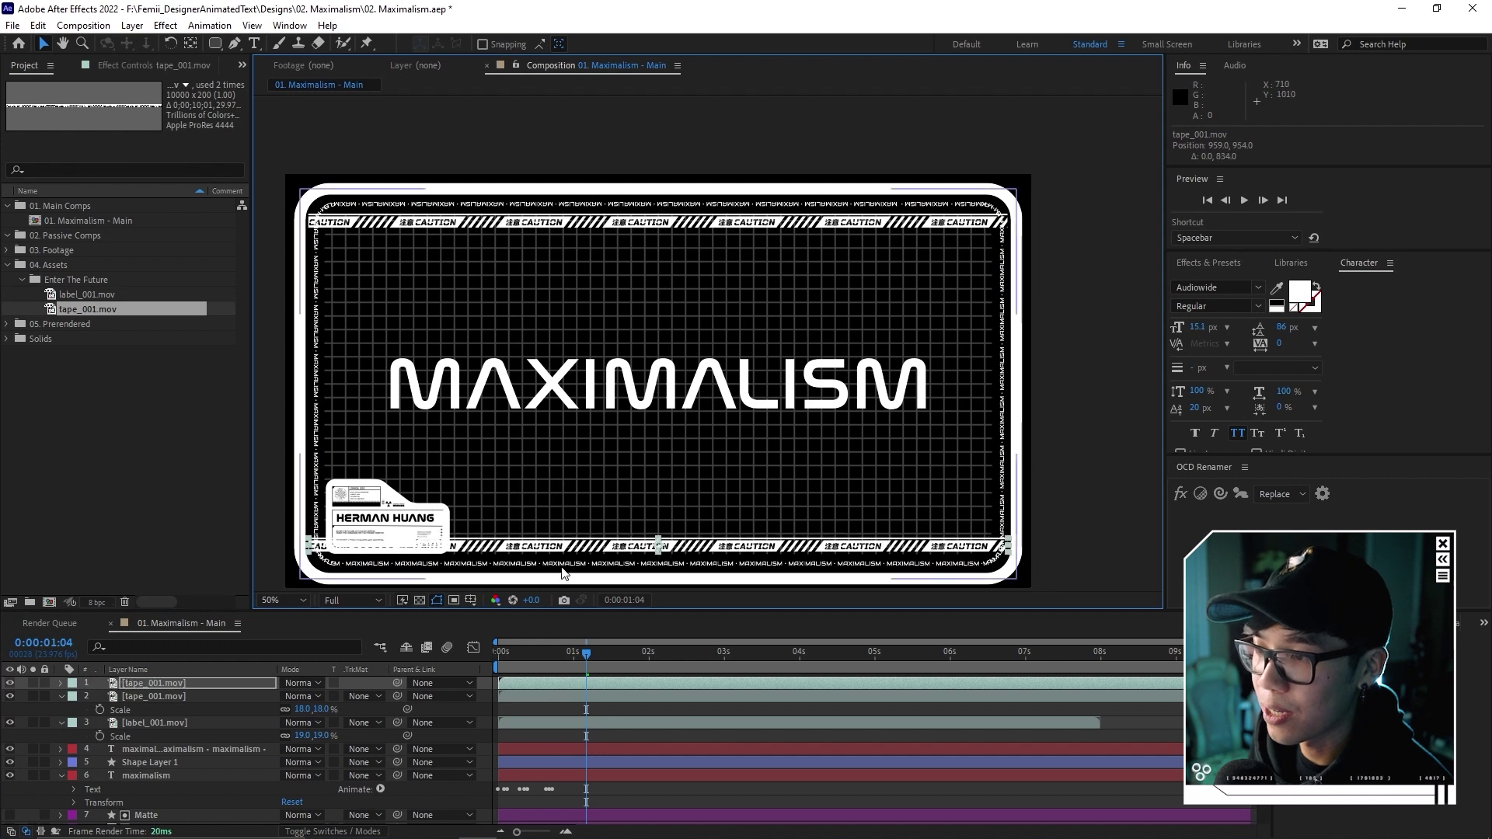
scroll(587, 563, "up", 2)
left_click_drag(603, 536, 603, 542)
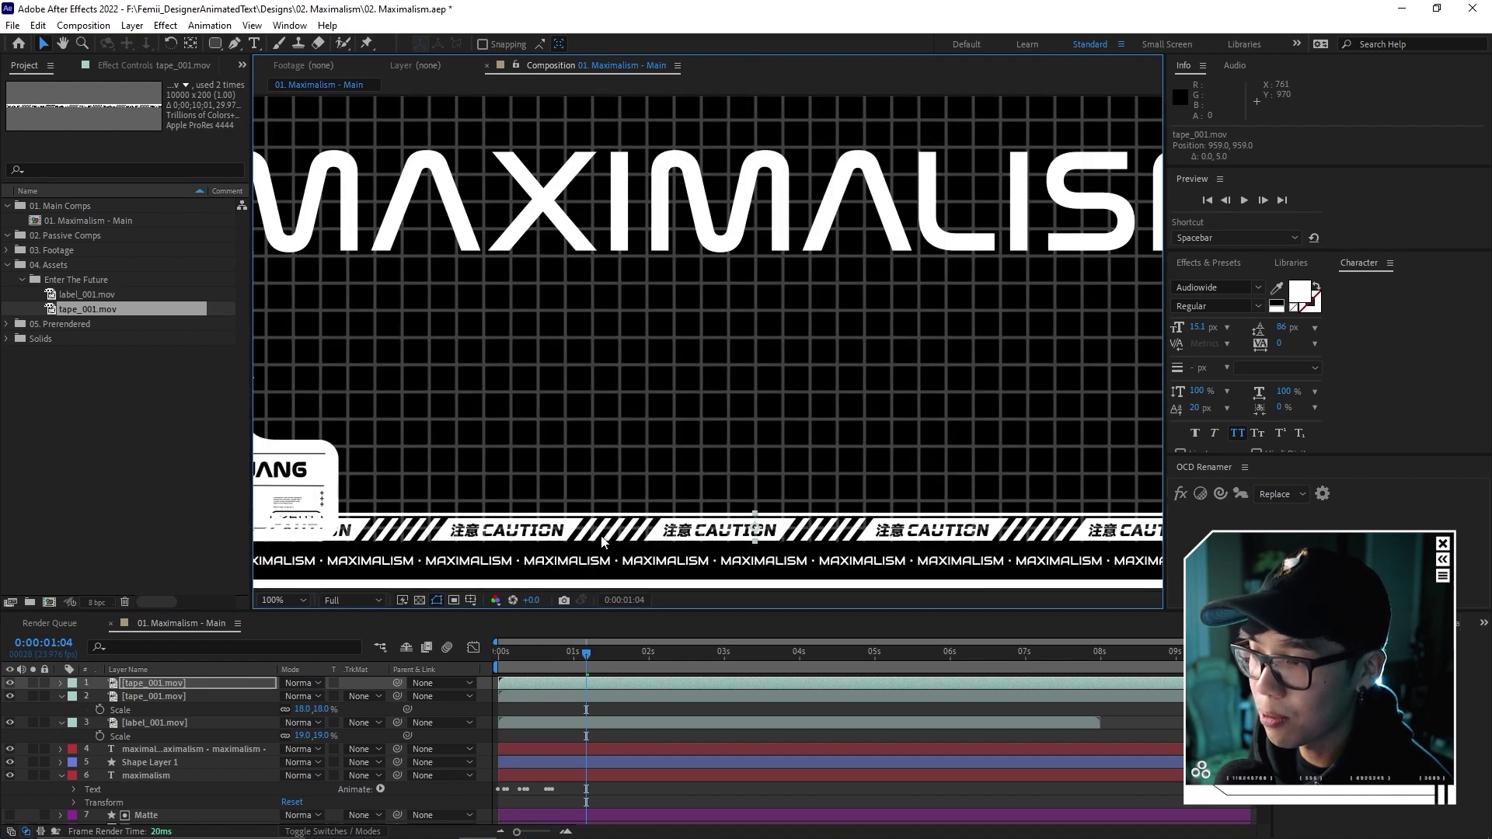
scroll(684, 334, "down", 2)
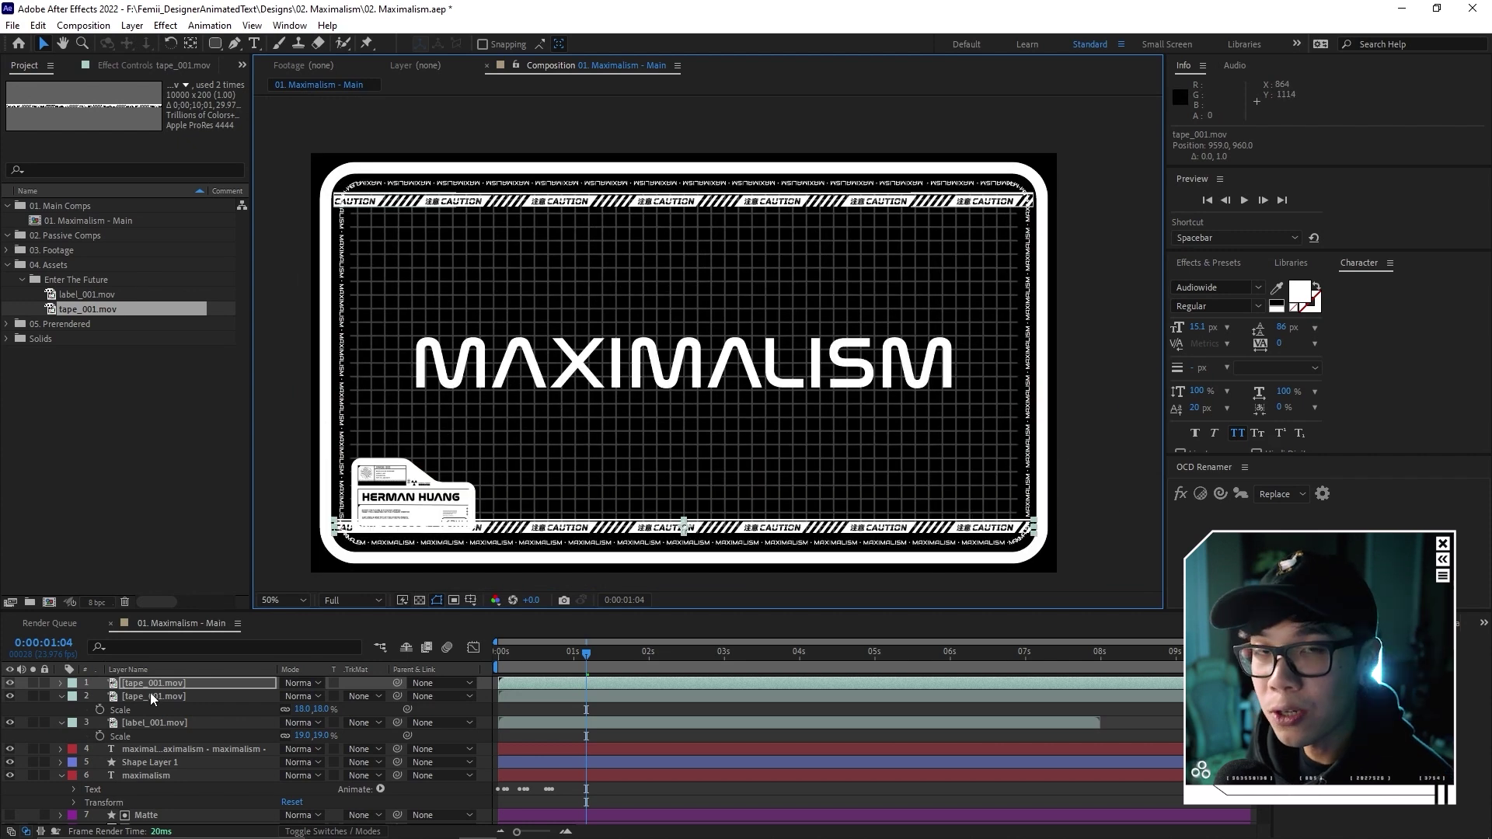
left_click(156, 697, "shift")
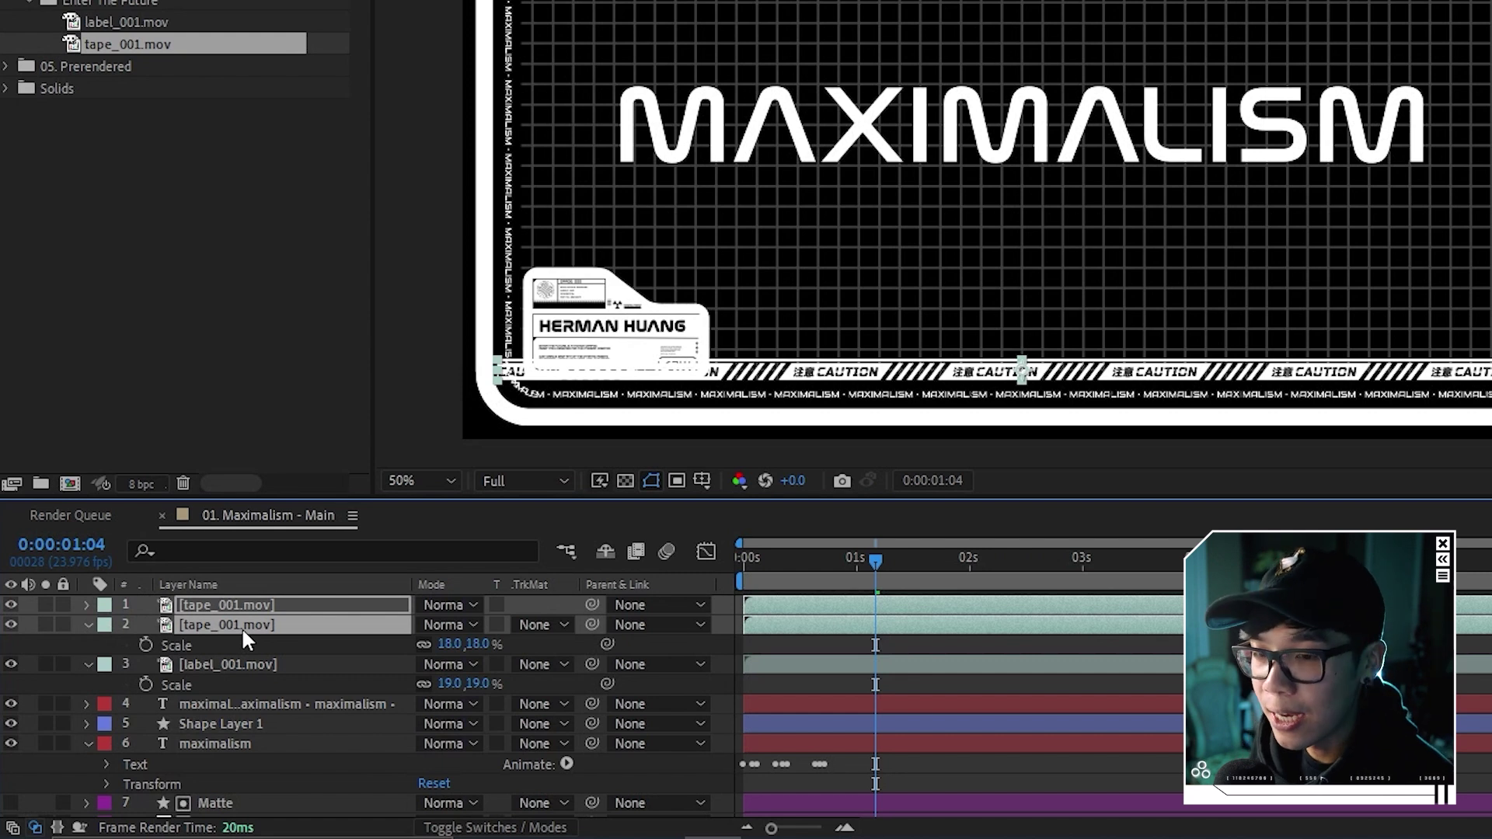
key("ctrl+shift+c")
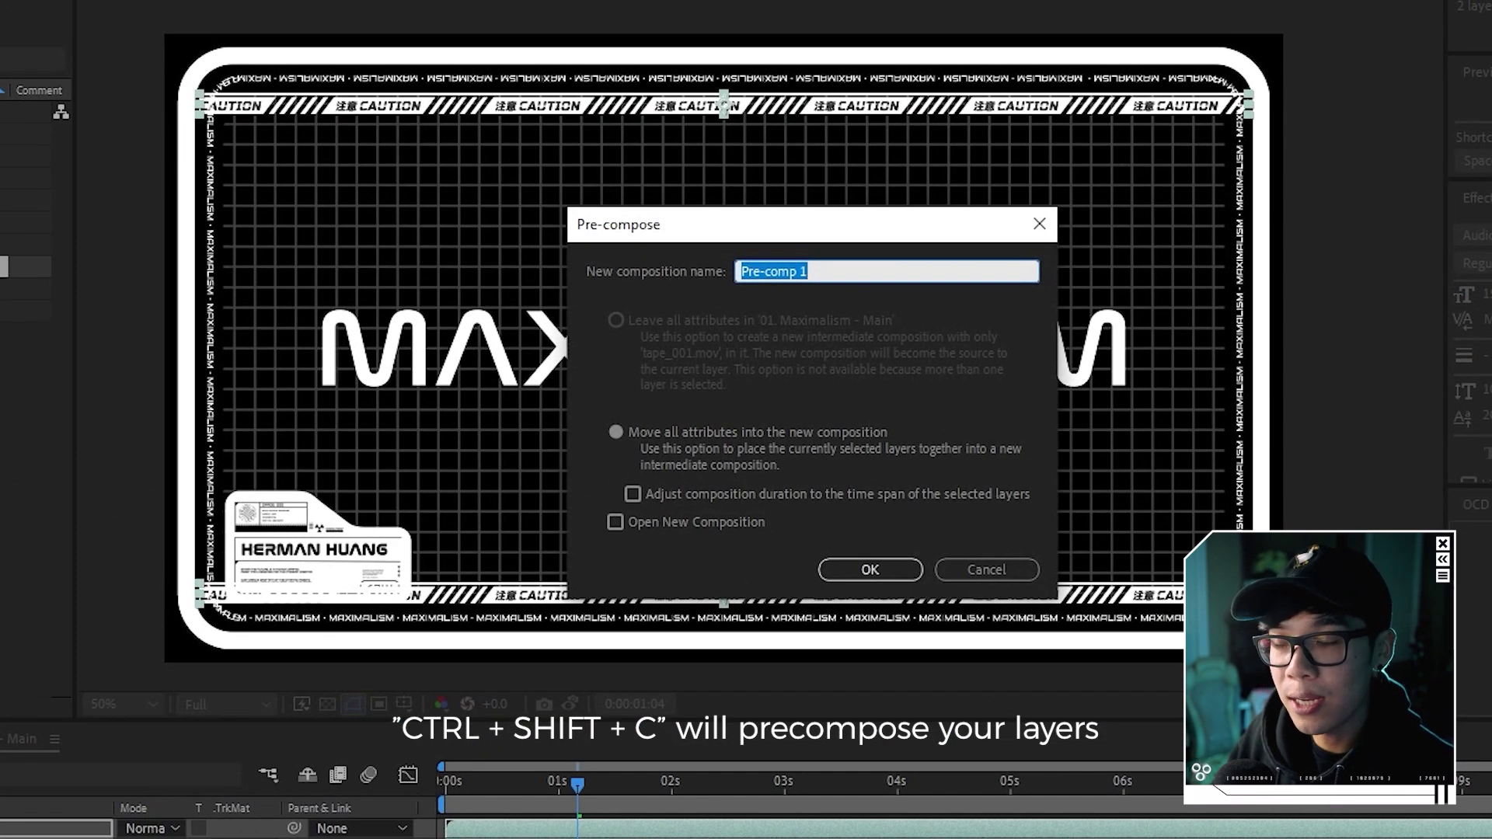
Create the tape precomp and put a duplicate Matte 2 layer at the top of the stack.
left_click(872, 572)
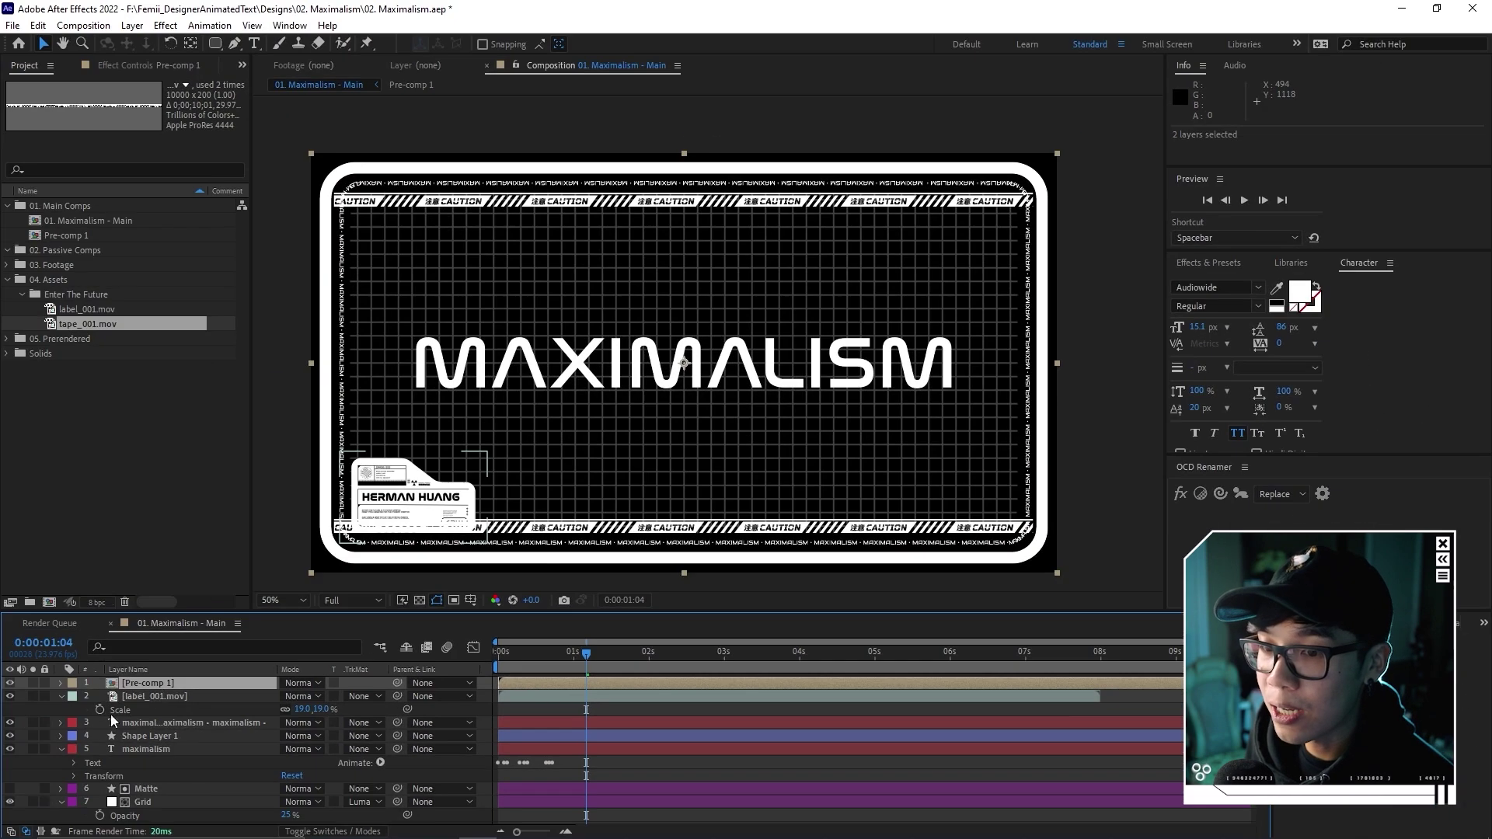
left_click(73, 697)
left_click(104, 388)
left_click(61, 696)
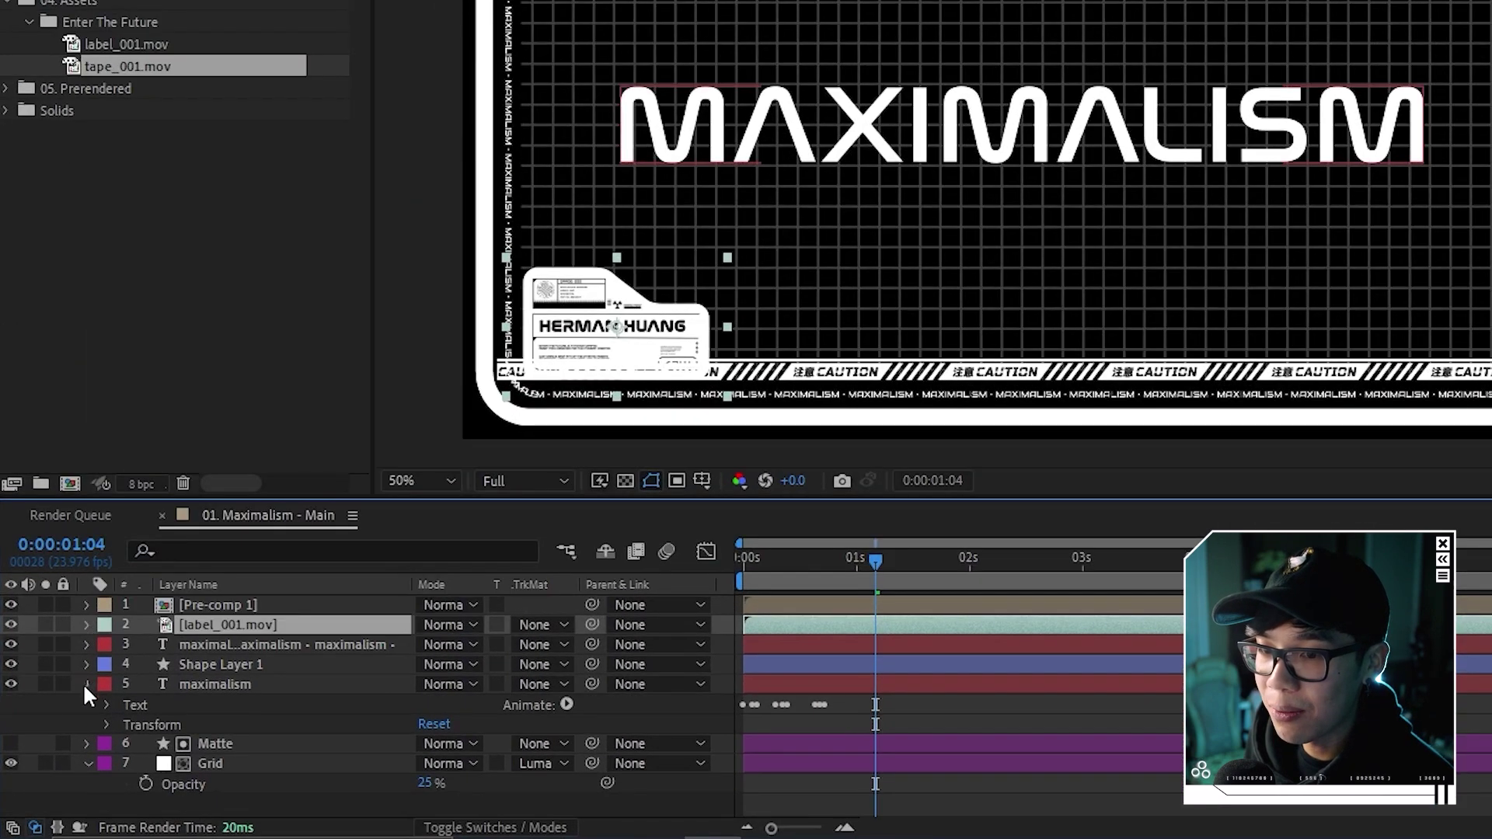
left_click(60, 737)
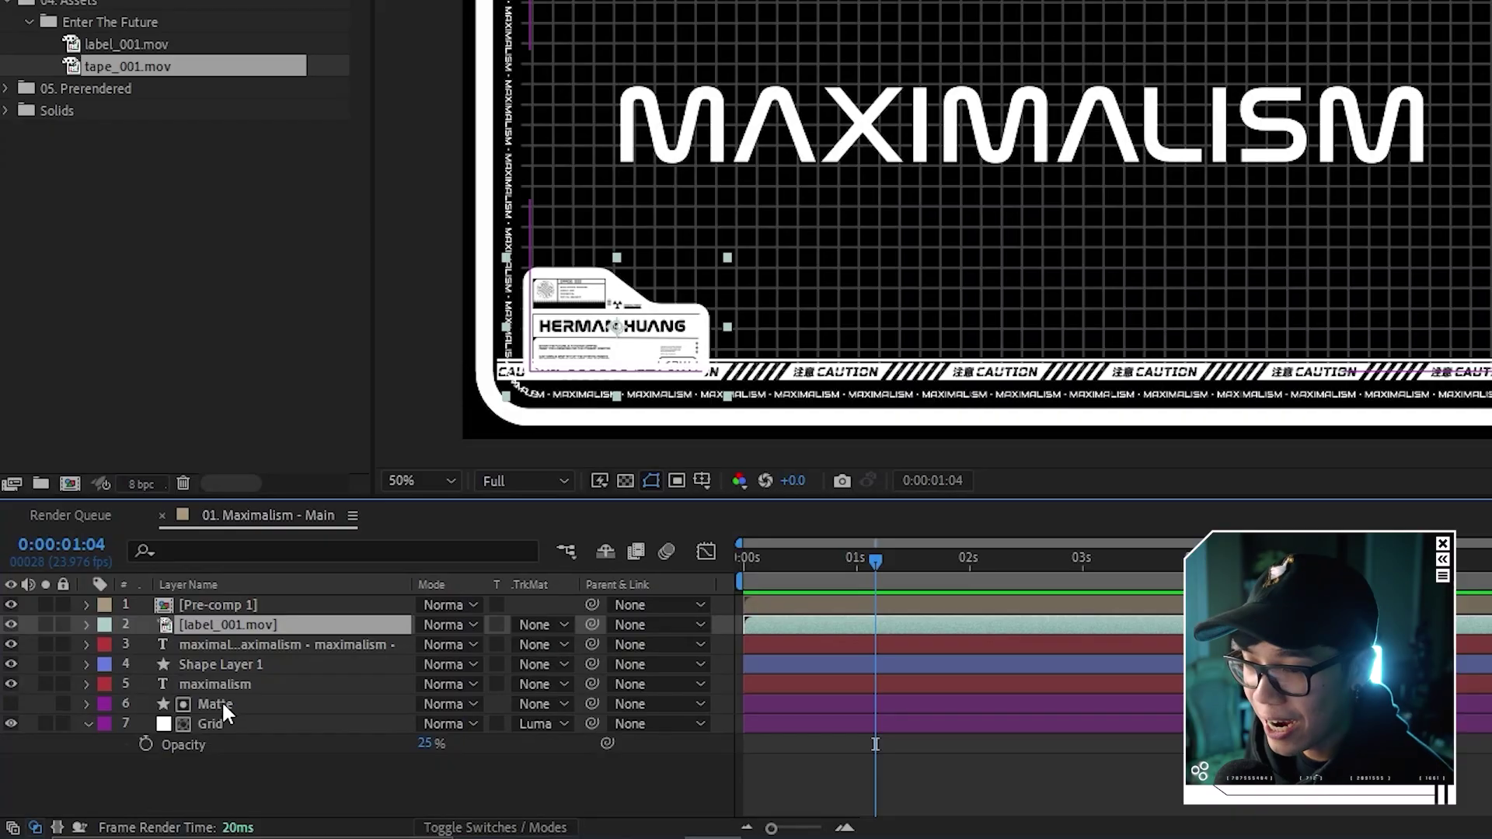
left_click(221, 701)
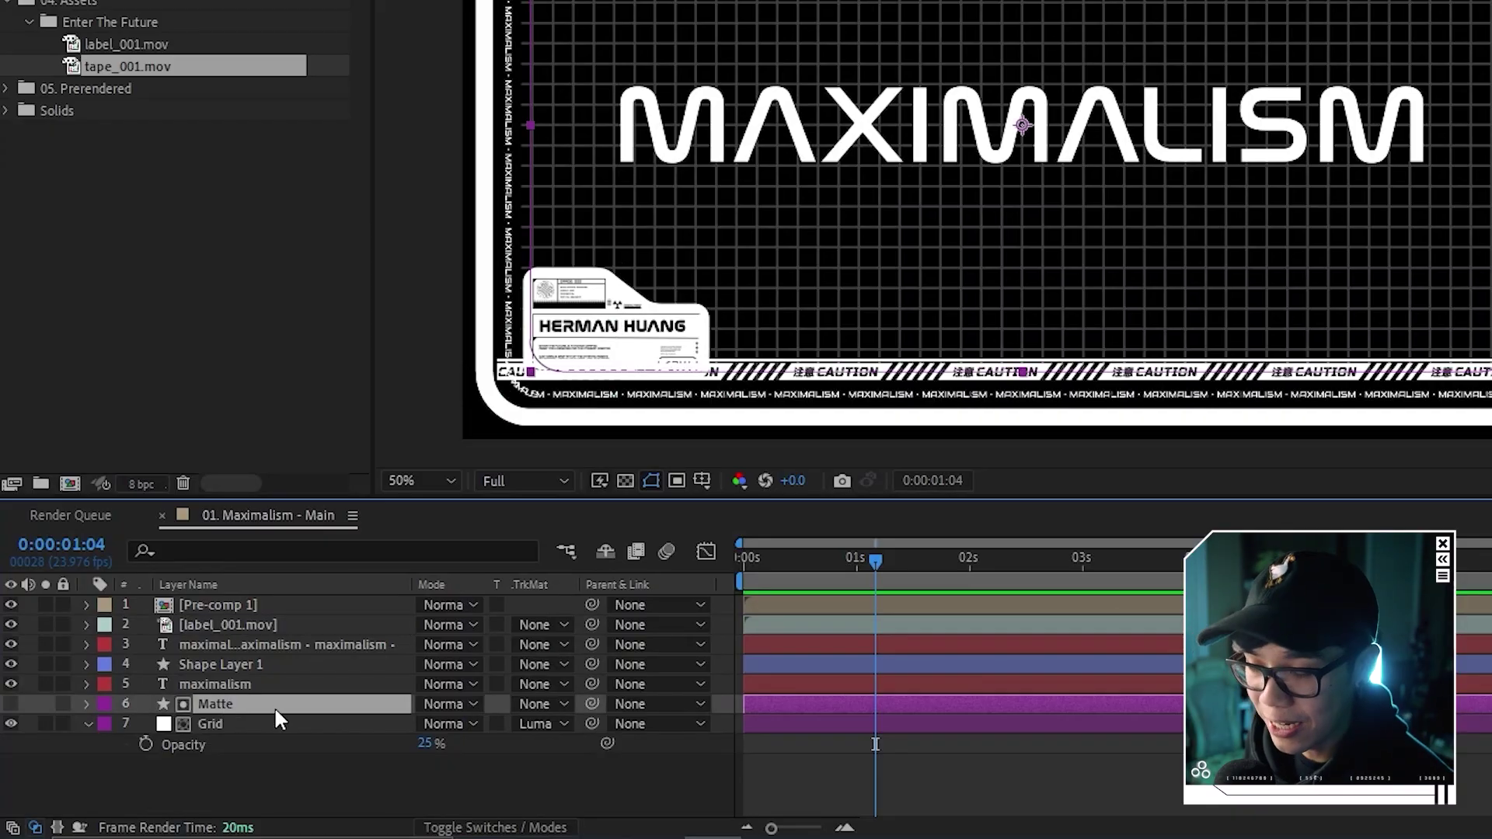
key("ctrl+d")
left_click_drag(216, 704, 241, 600)
Rename the precomp Tape Animation and set its track matte to Luma Matte 'Matte 2'.
right_click(239, 623)
left_click(298, 586)
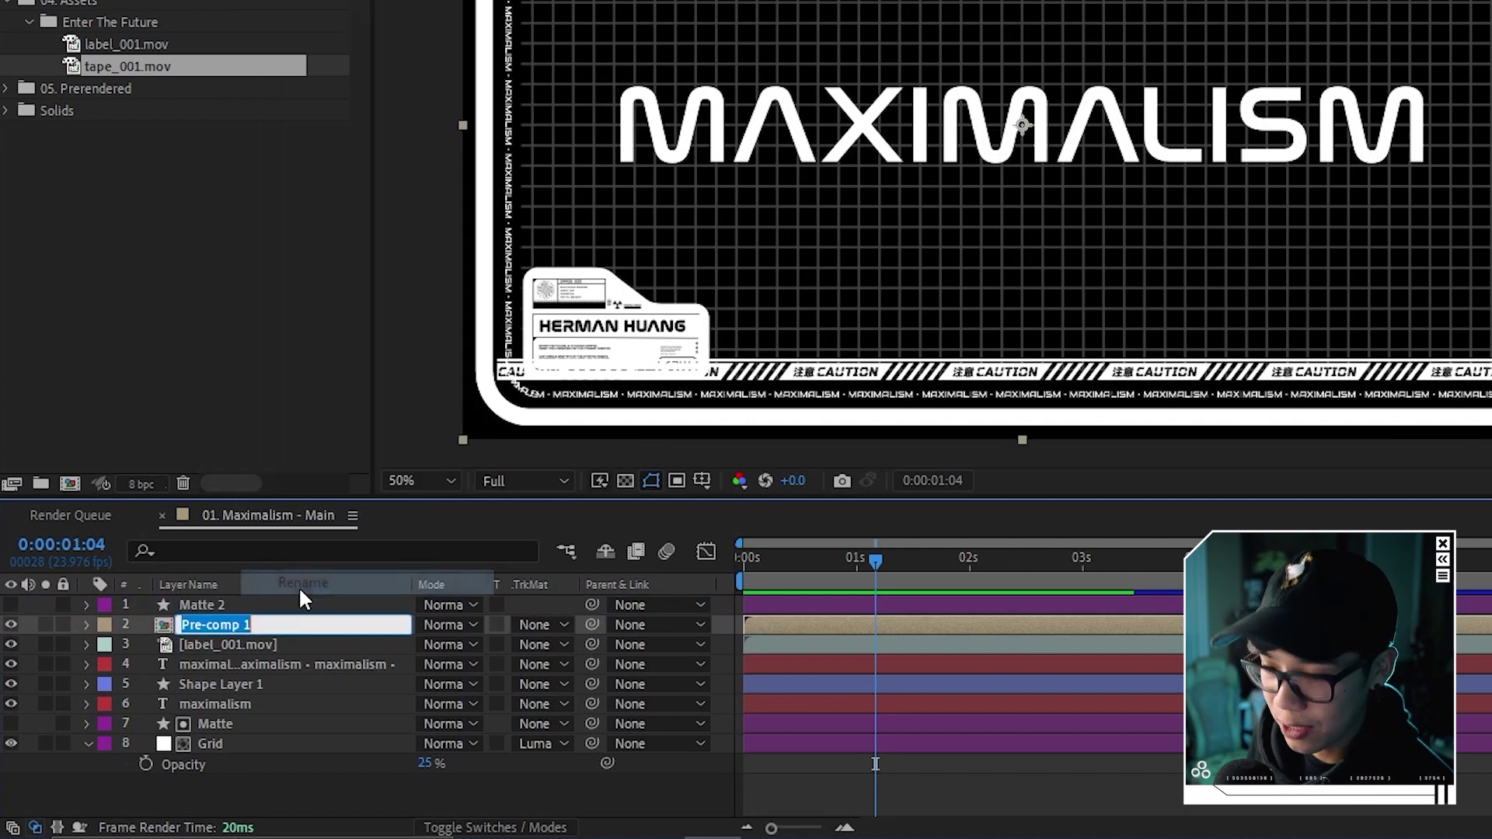
type("Tape Animation")
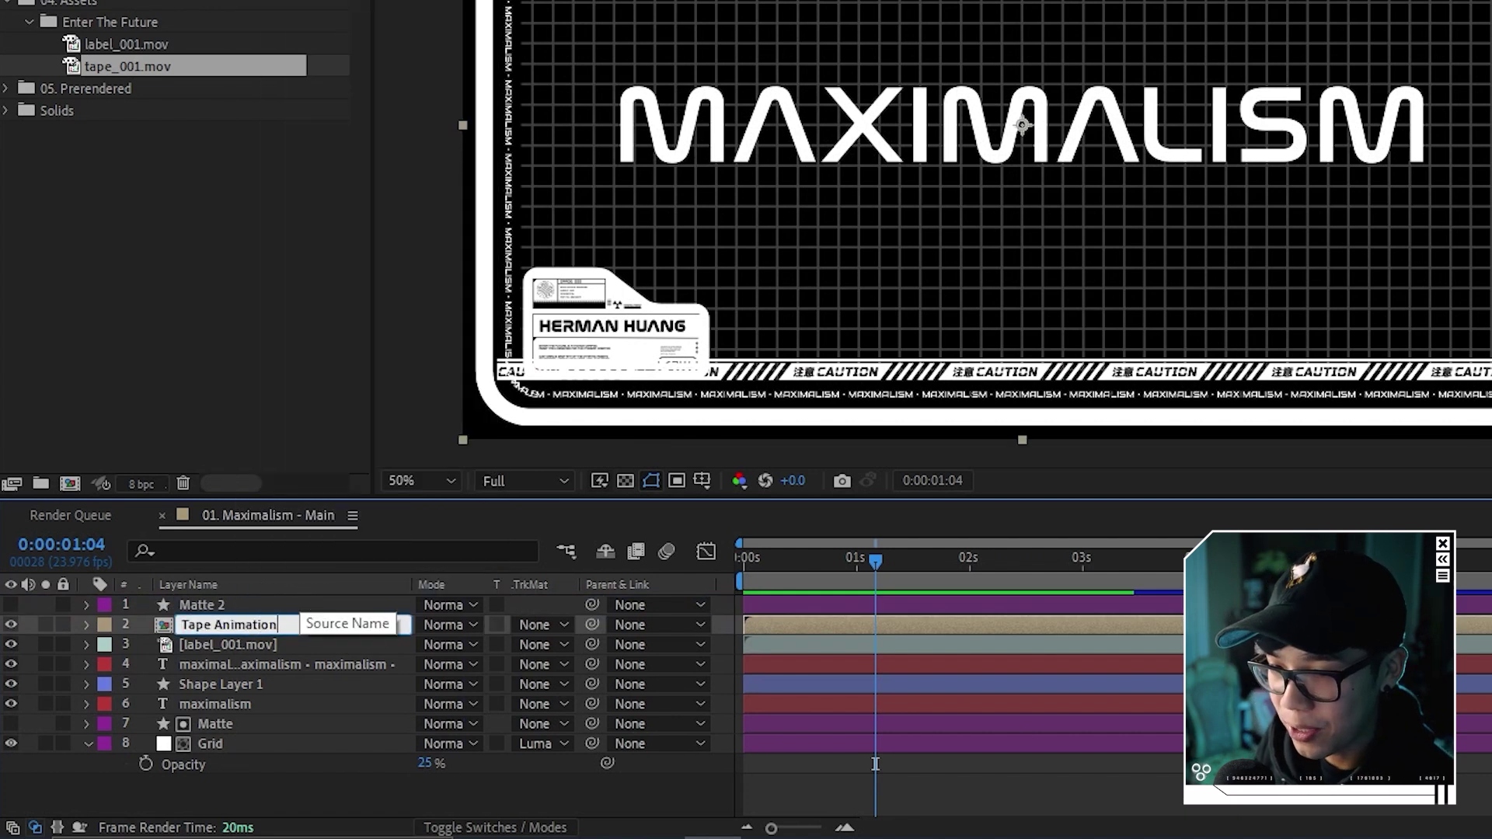
key("Return")
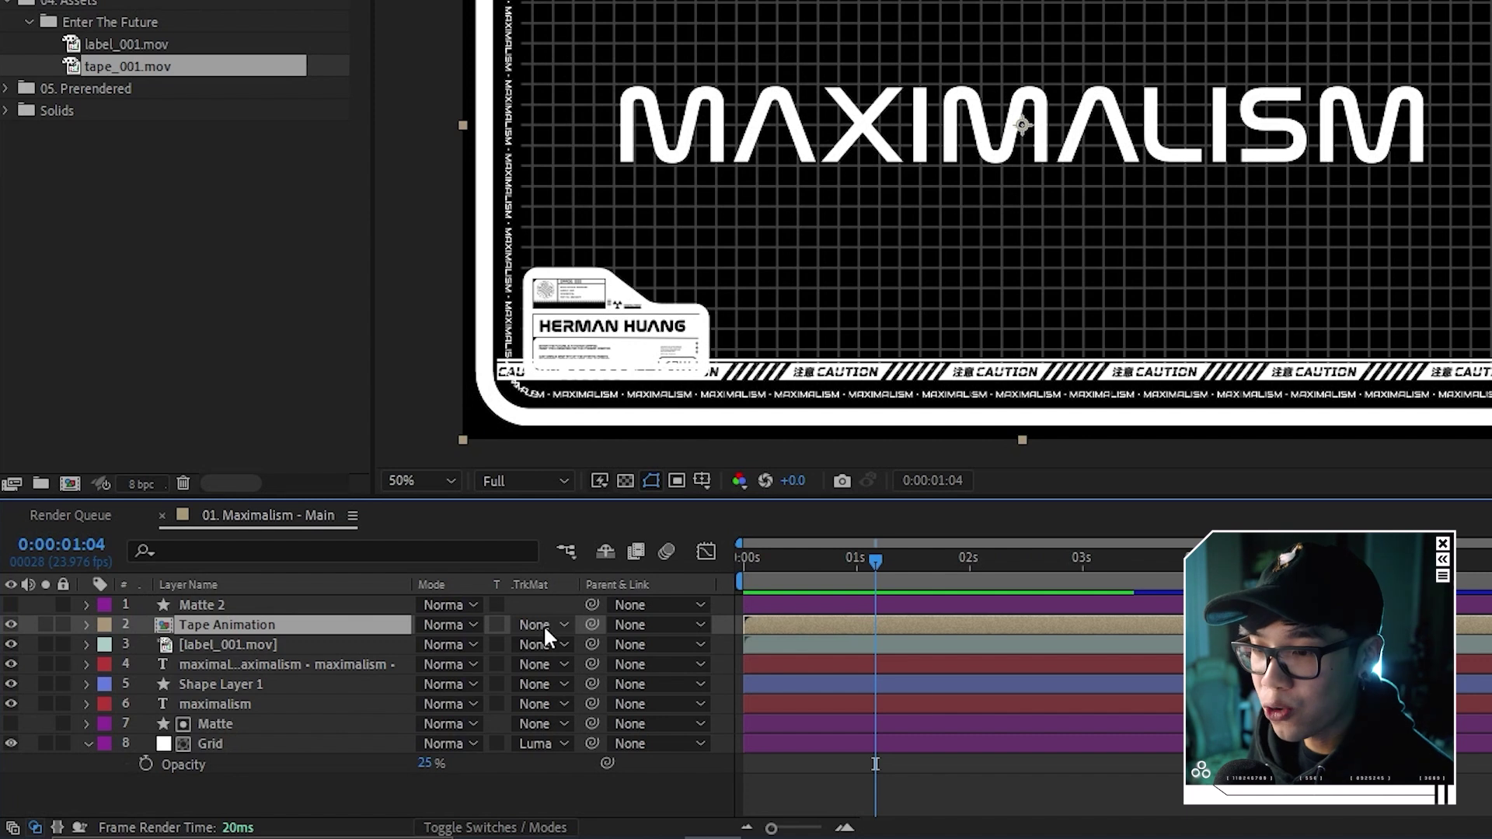
left_click(543, 625)
left_click(608, 736)
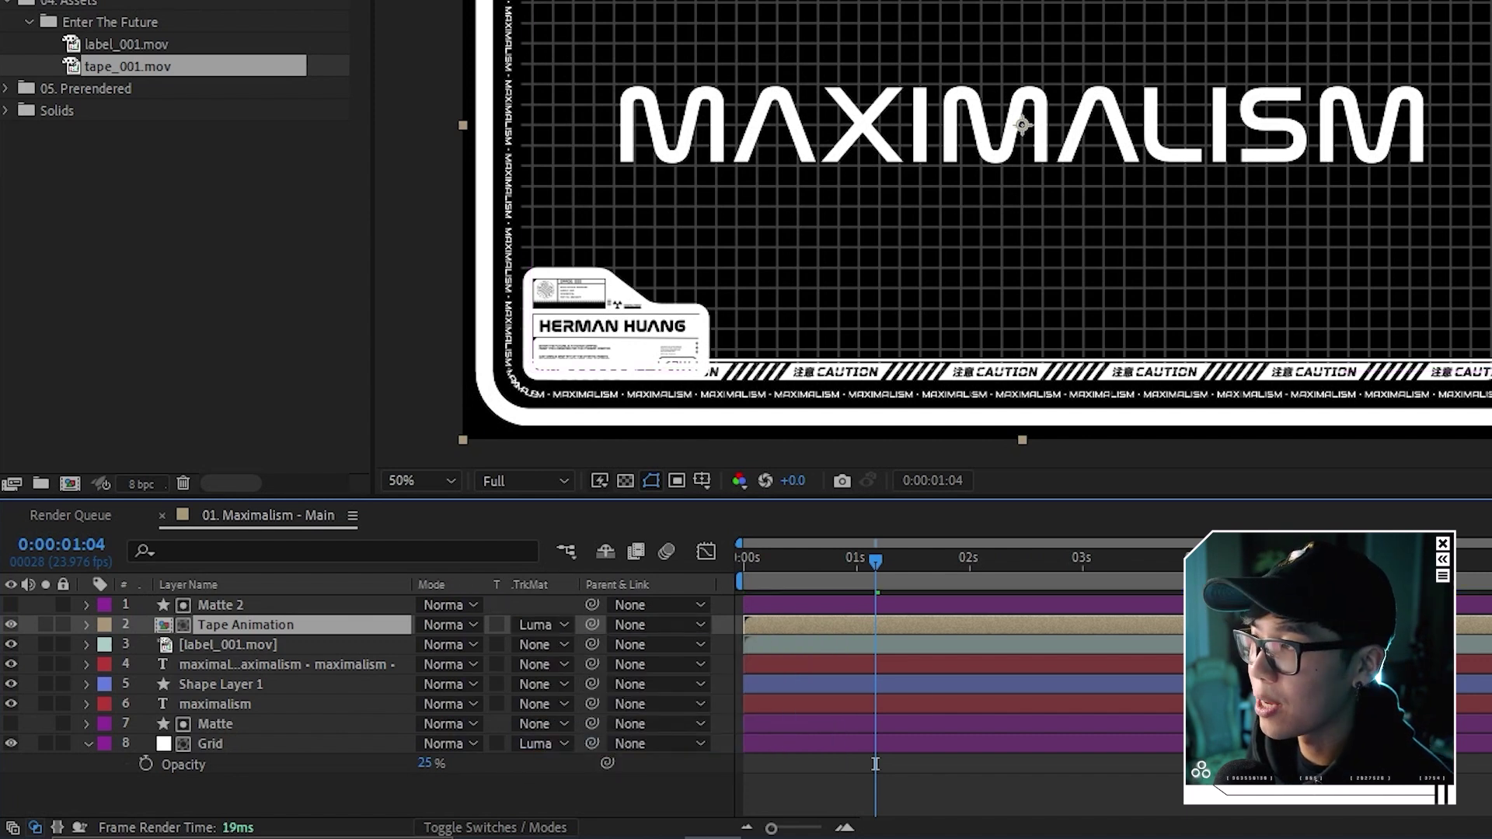
left_click(769, 561)
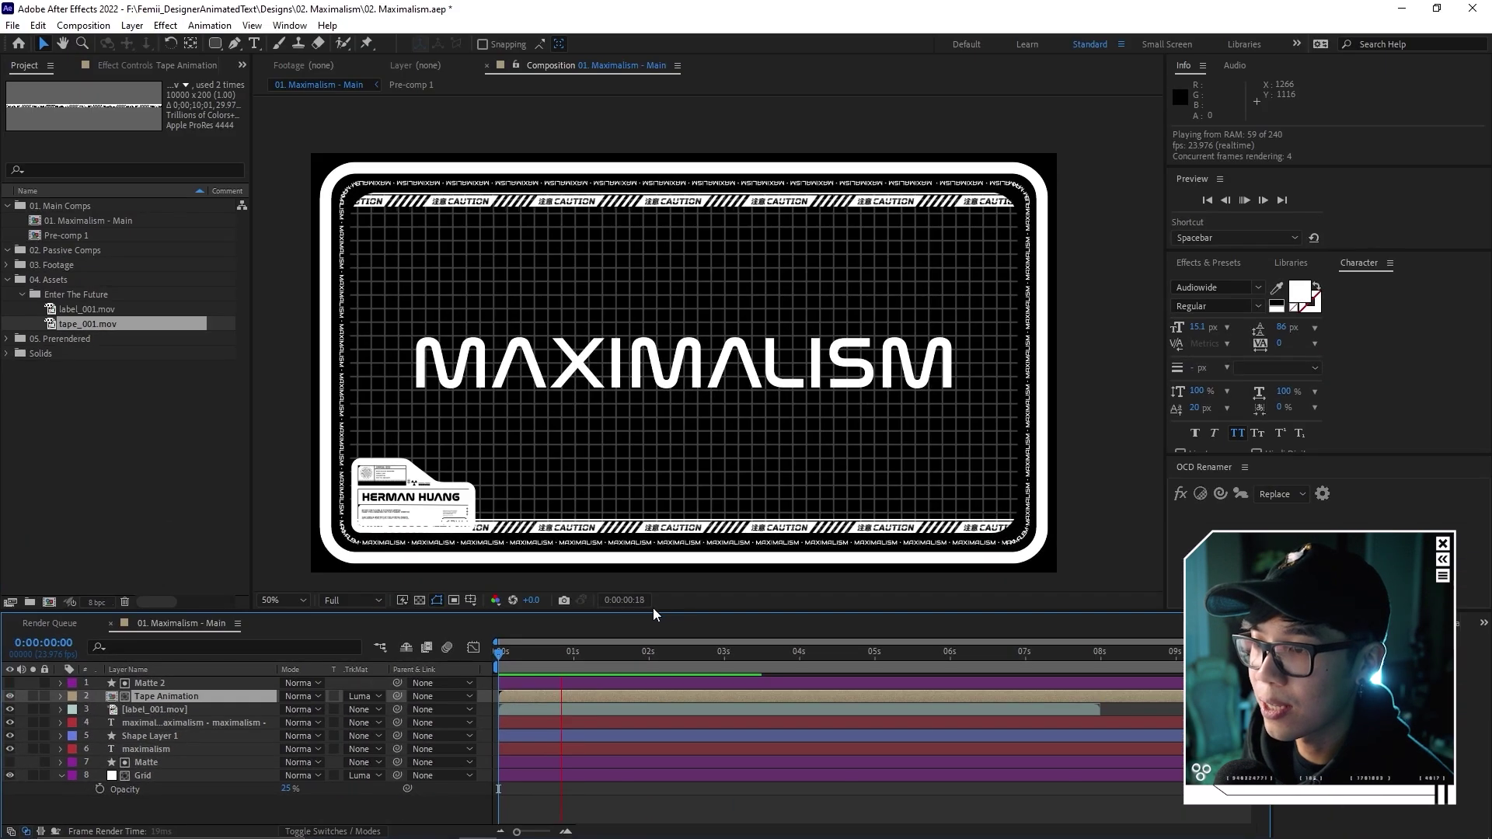
Preview the comp and go to the frame where the caution tape overlaps the ID label.
key("period")
key("period")
left_click_drag(489, 528, 749, 234)
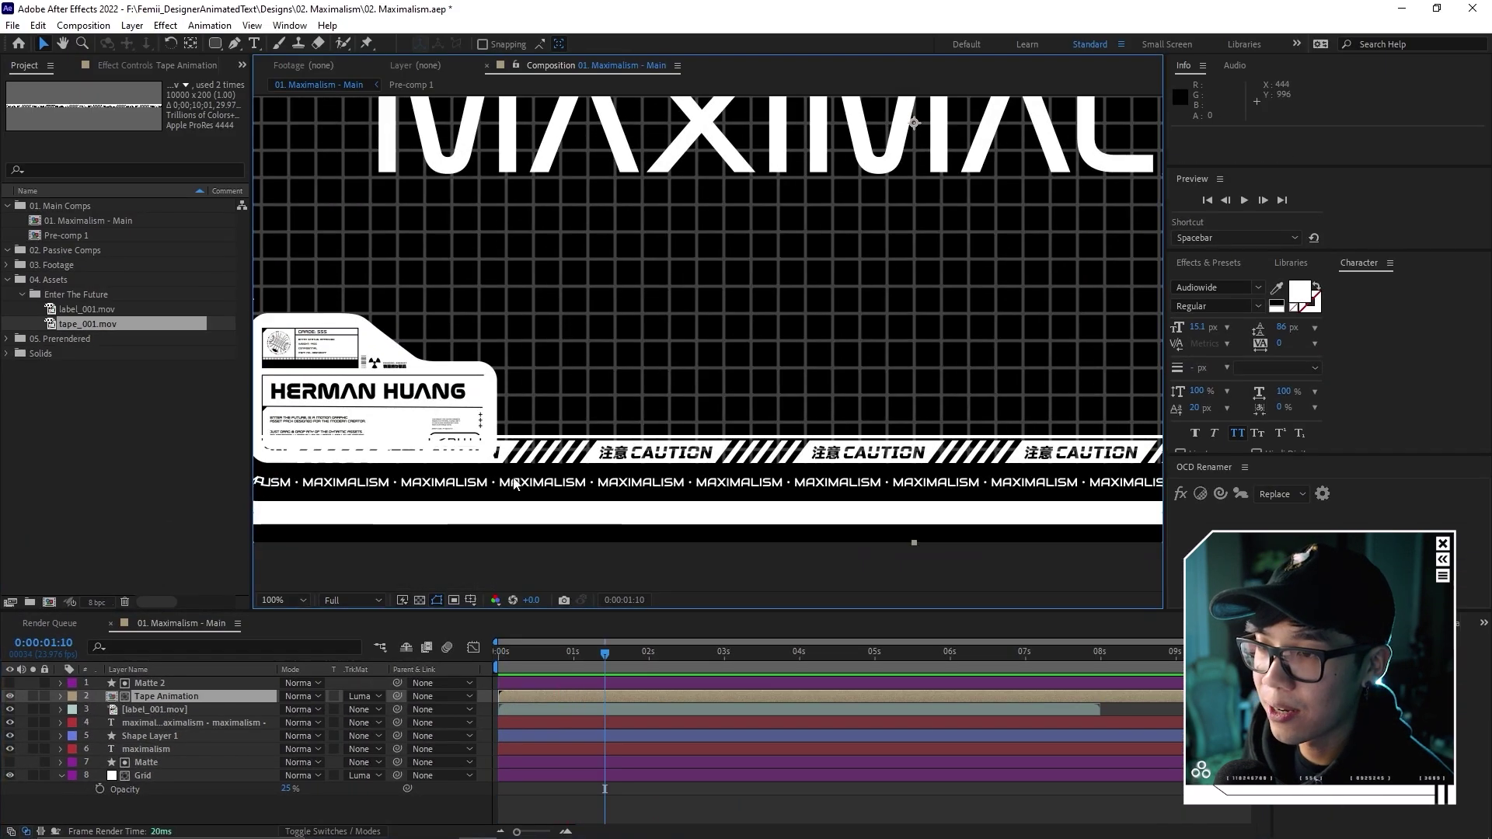
left_click(516, 657)
left_click_drag(519, 660, 537, 647)
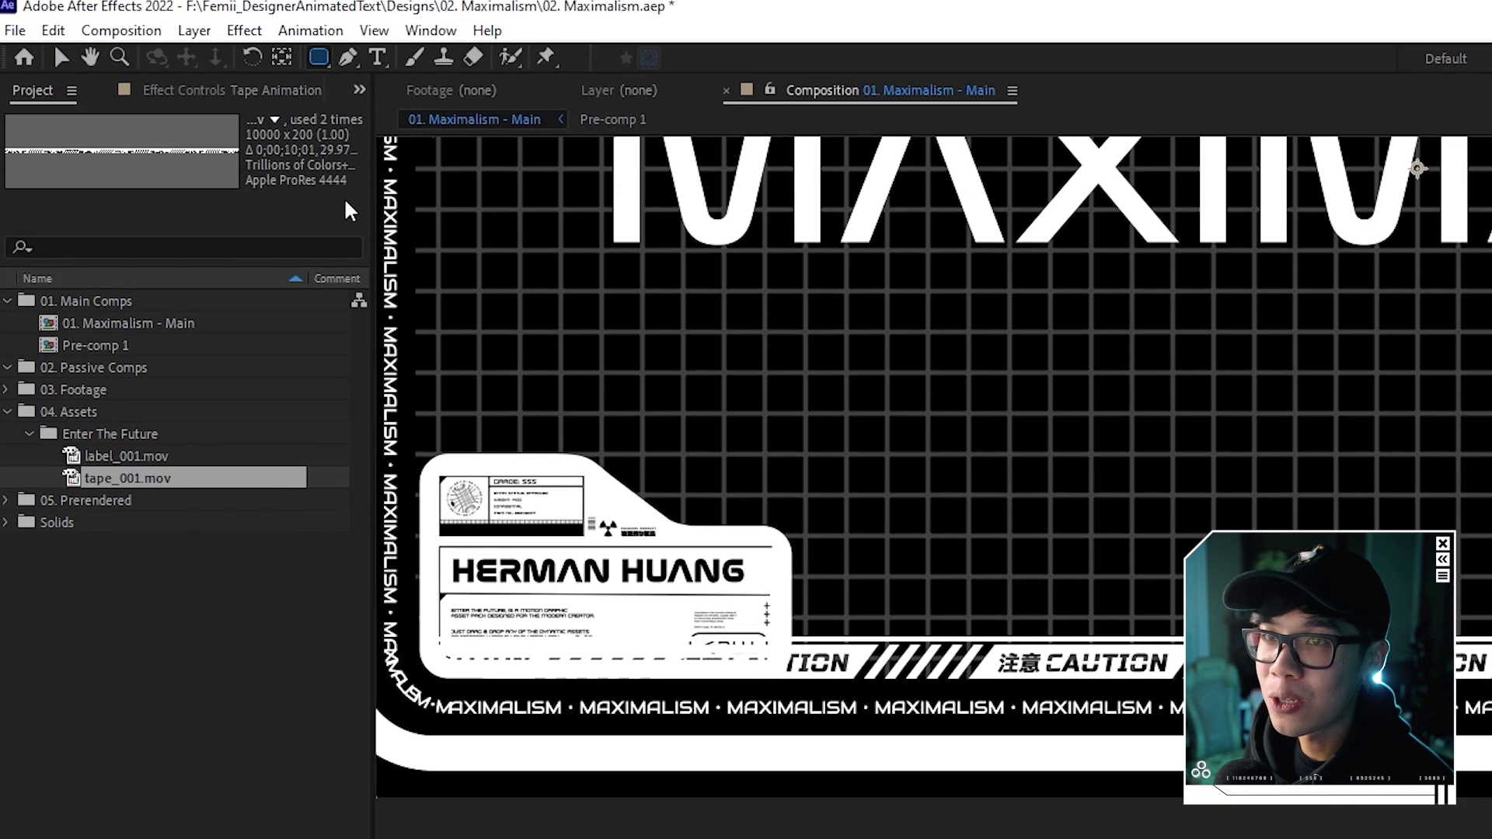
key("h")
left_click_drag(427, 420, 552, 402)
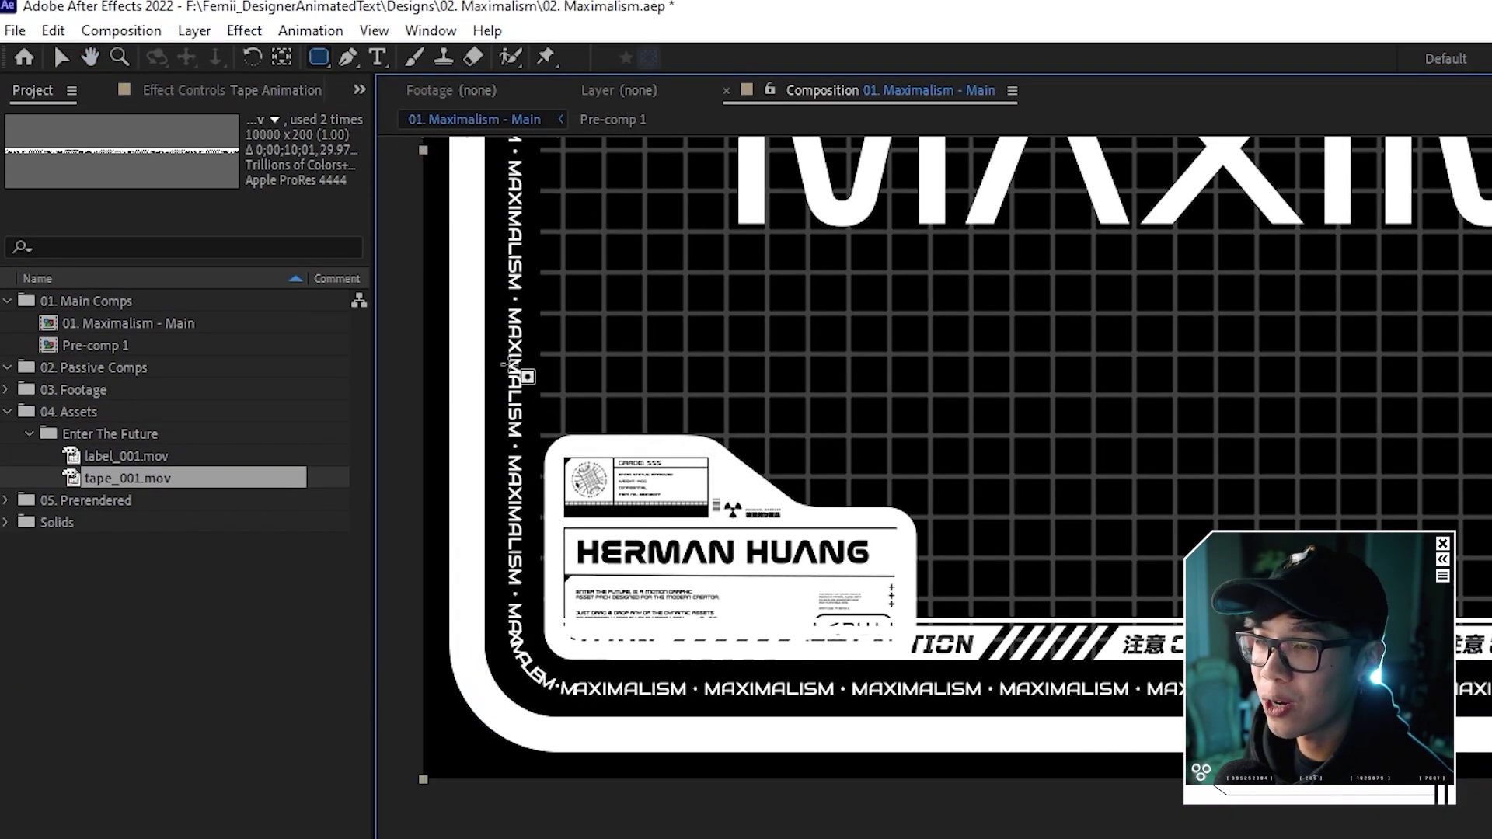
Draw a rounded-rectangle Mask 1 around the ID label on Tape Animation, set to Subtract.
left_click_drag(499, 346, 942, 789)
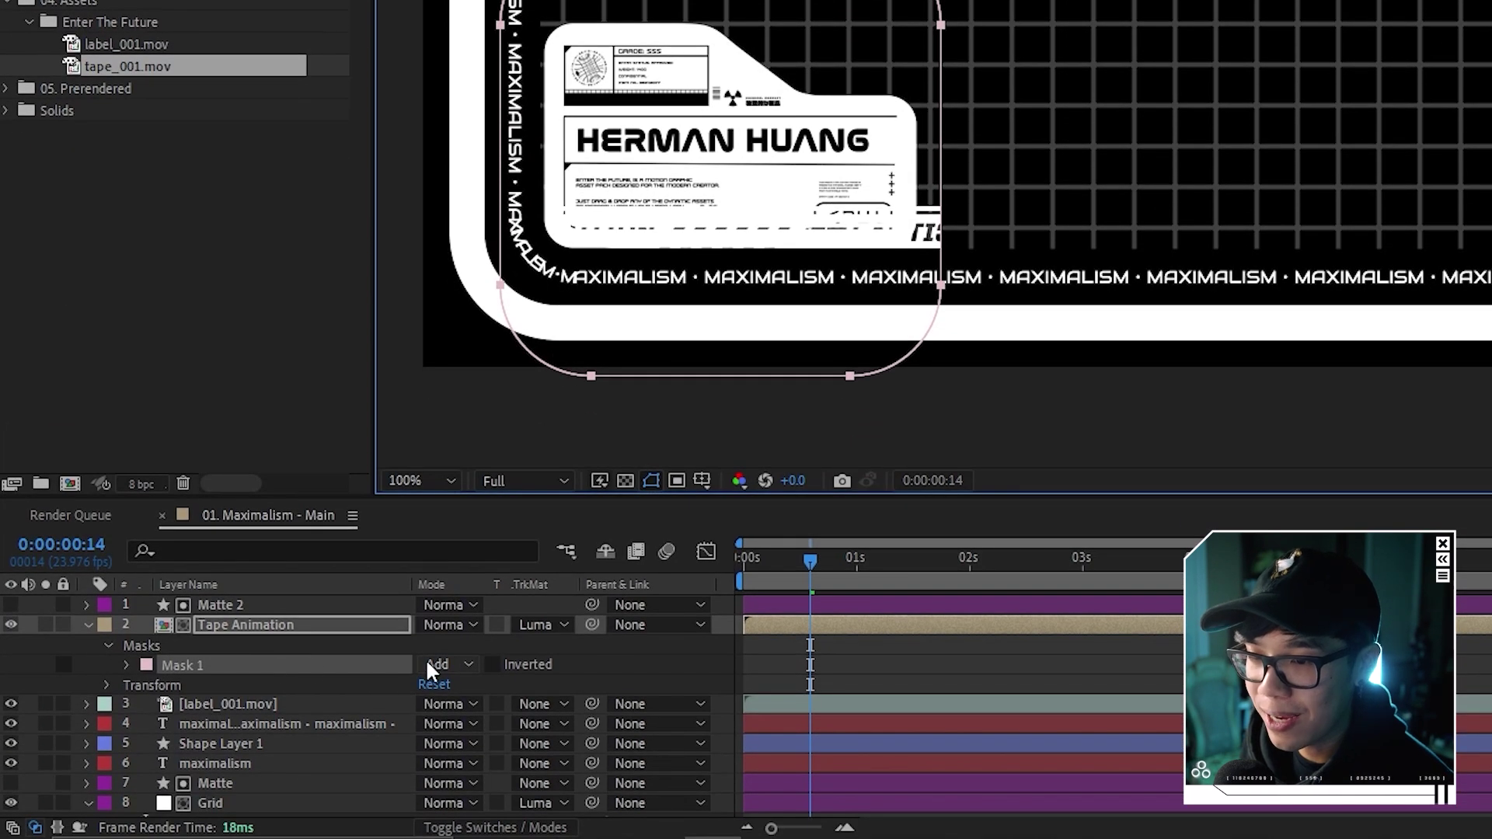
left_click(426, 667)
left_click(486, 533)
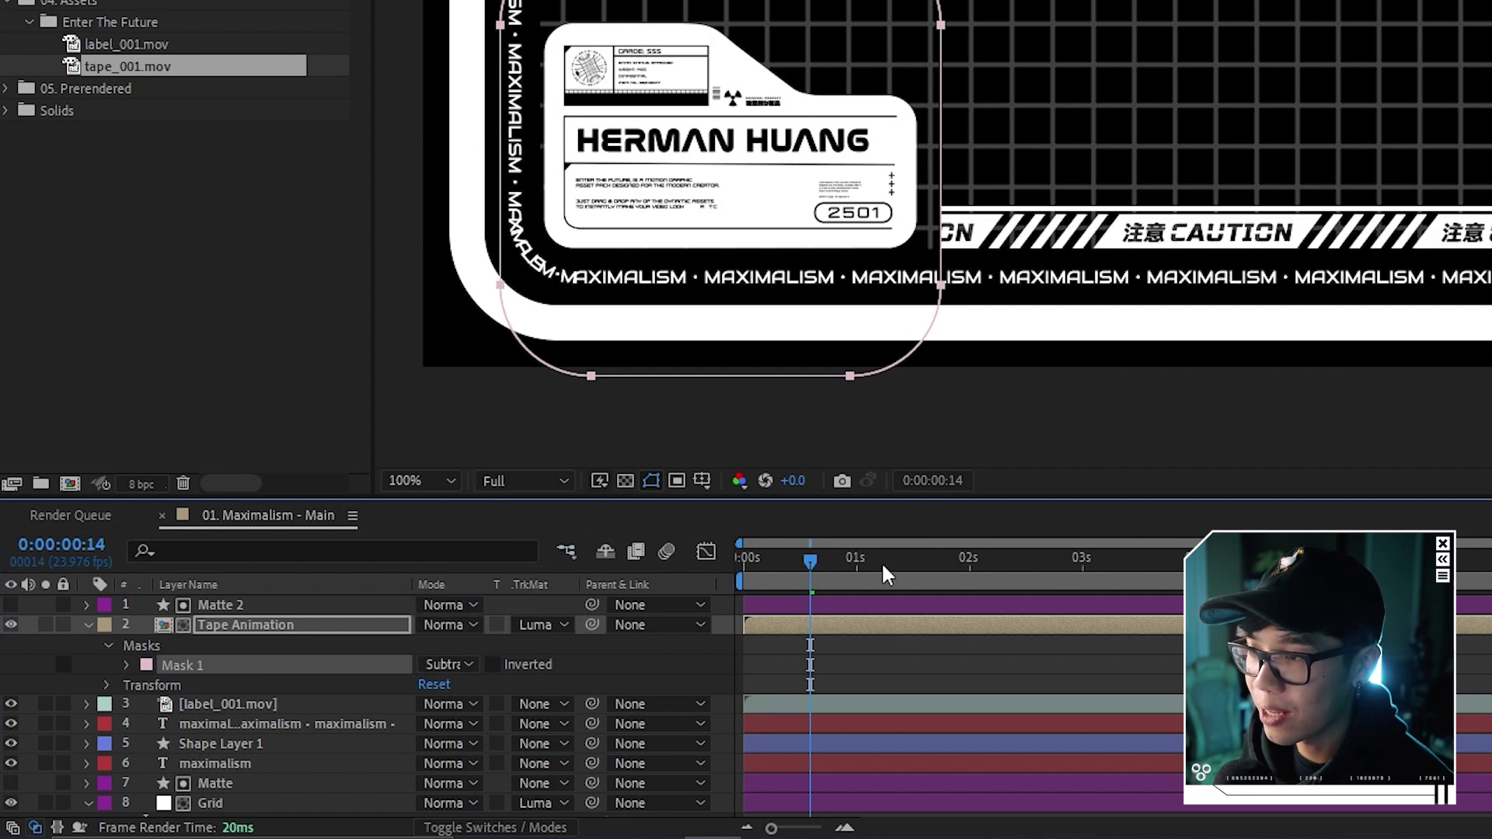
Return to the first frame and set the viewer magnification to Fit.
key("comma")
key("comma")
key("comma")
key("comma")
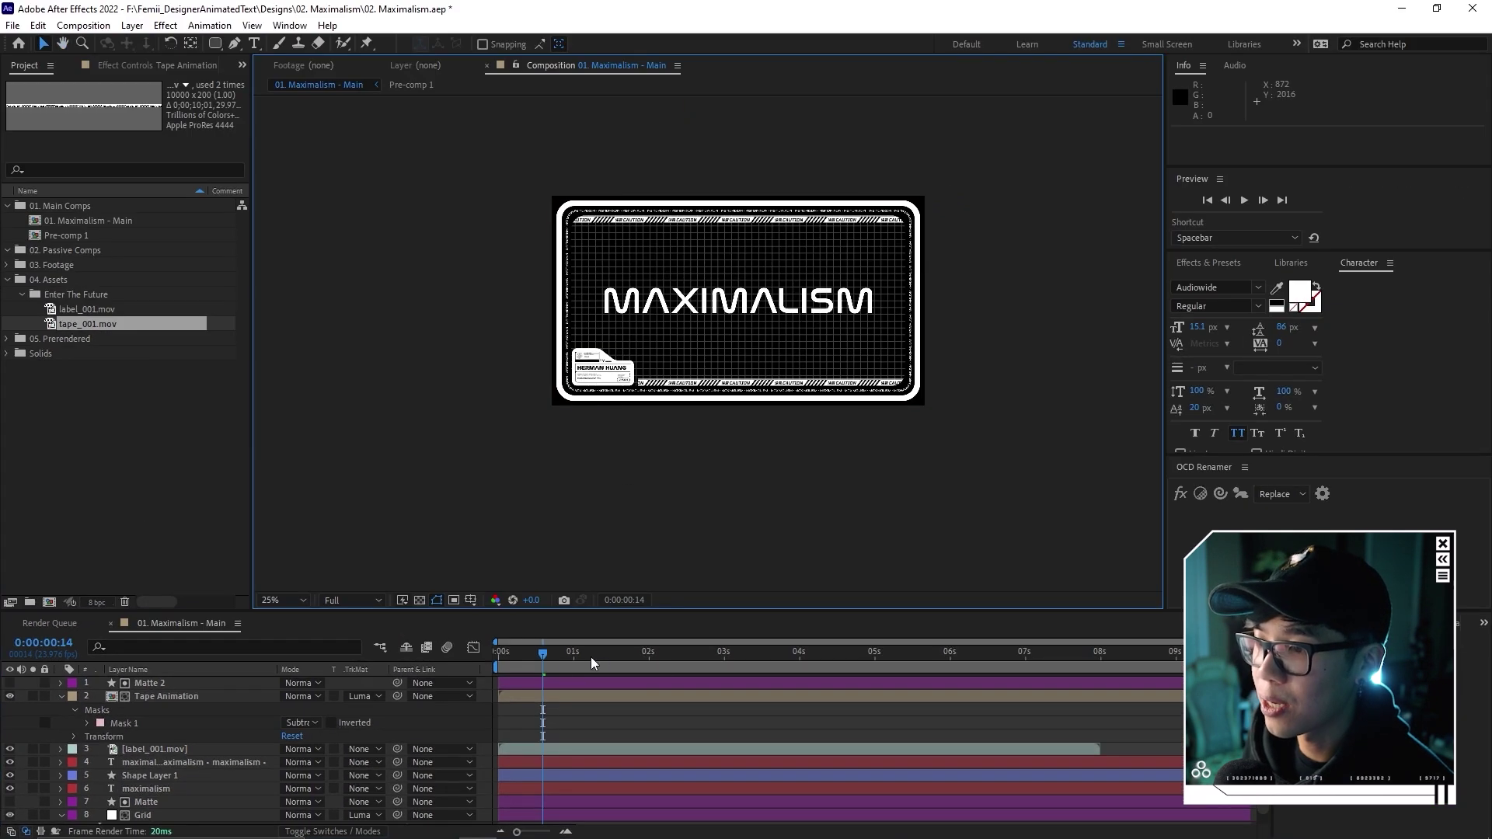
key("Home")
left_click(287, 597)
left_click(315, 352)
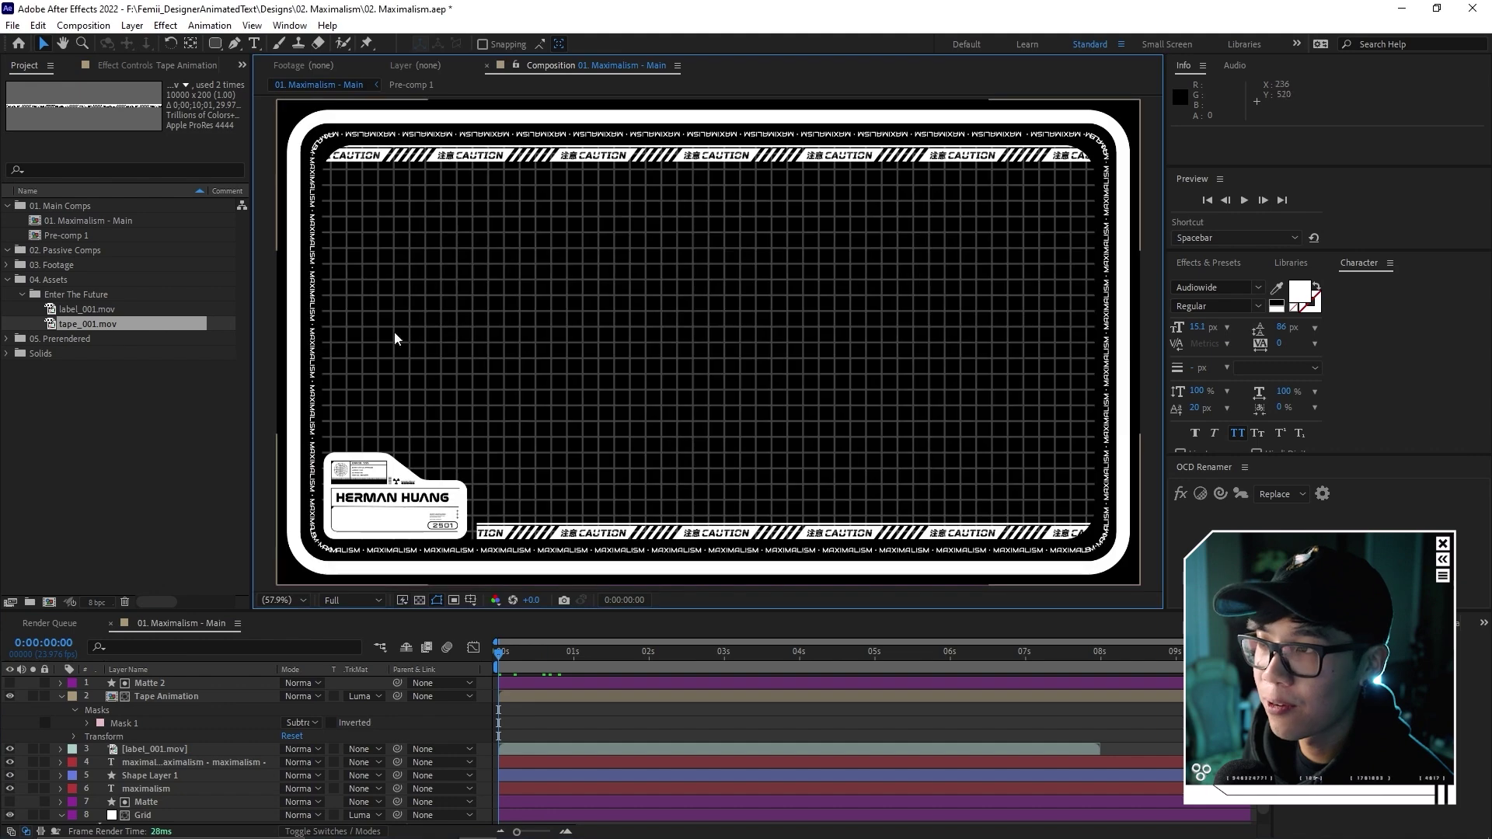
Play back the comp, then duplicate the maximalism title layer as maximalism 2.
key("space")
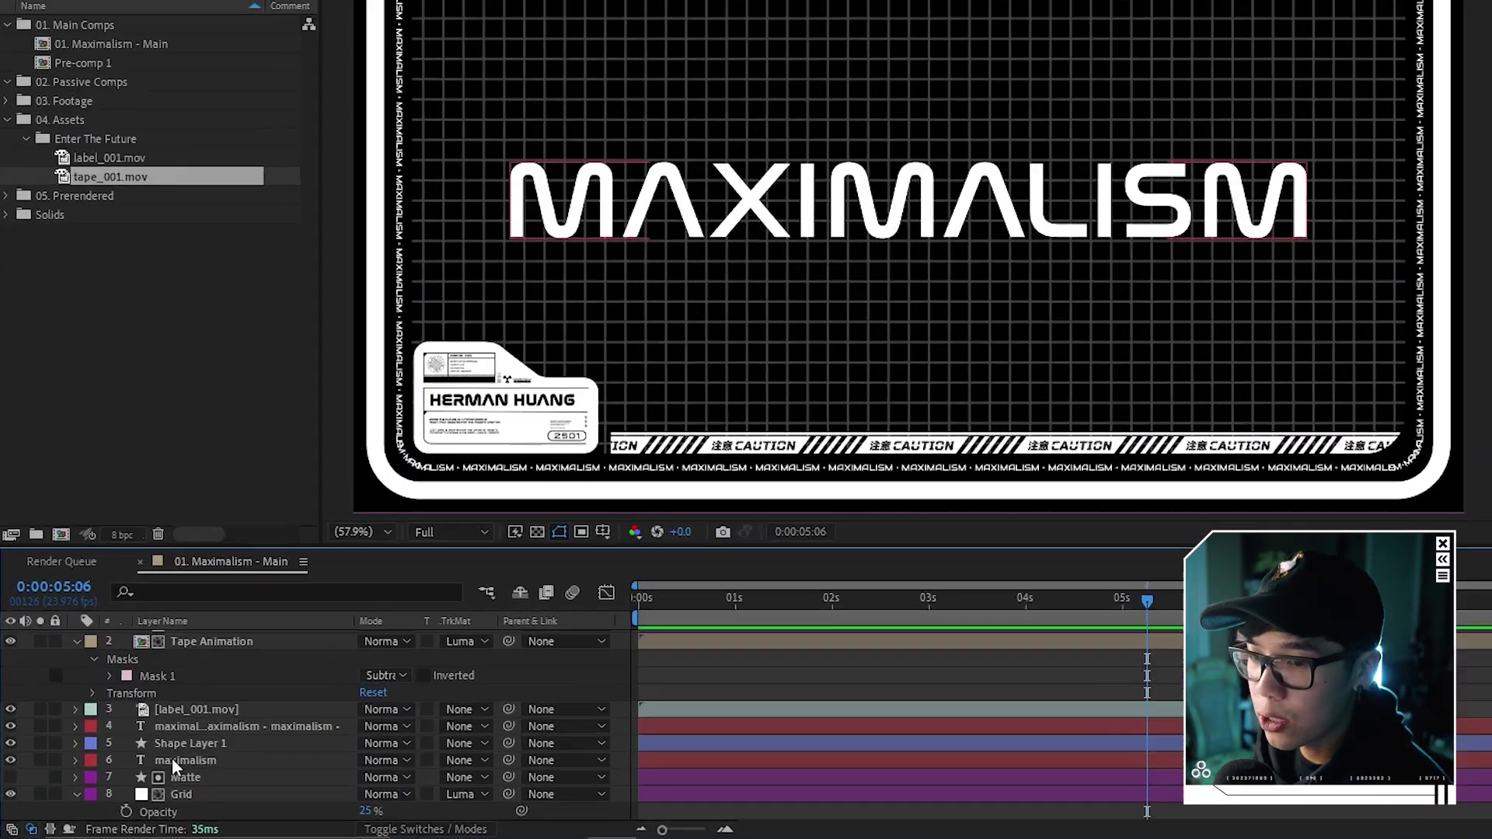
left_click(146, 789)
left_click_drag(729, 585, 822, 577)
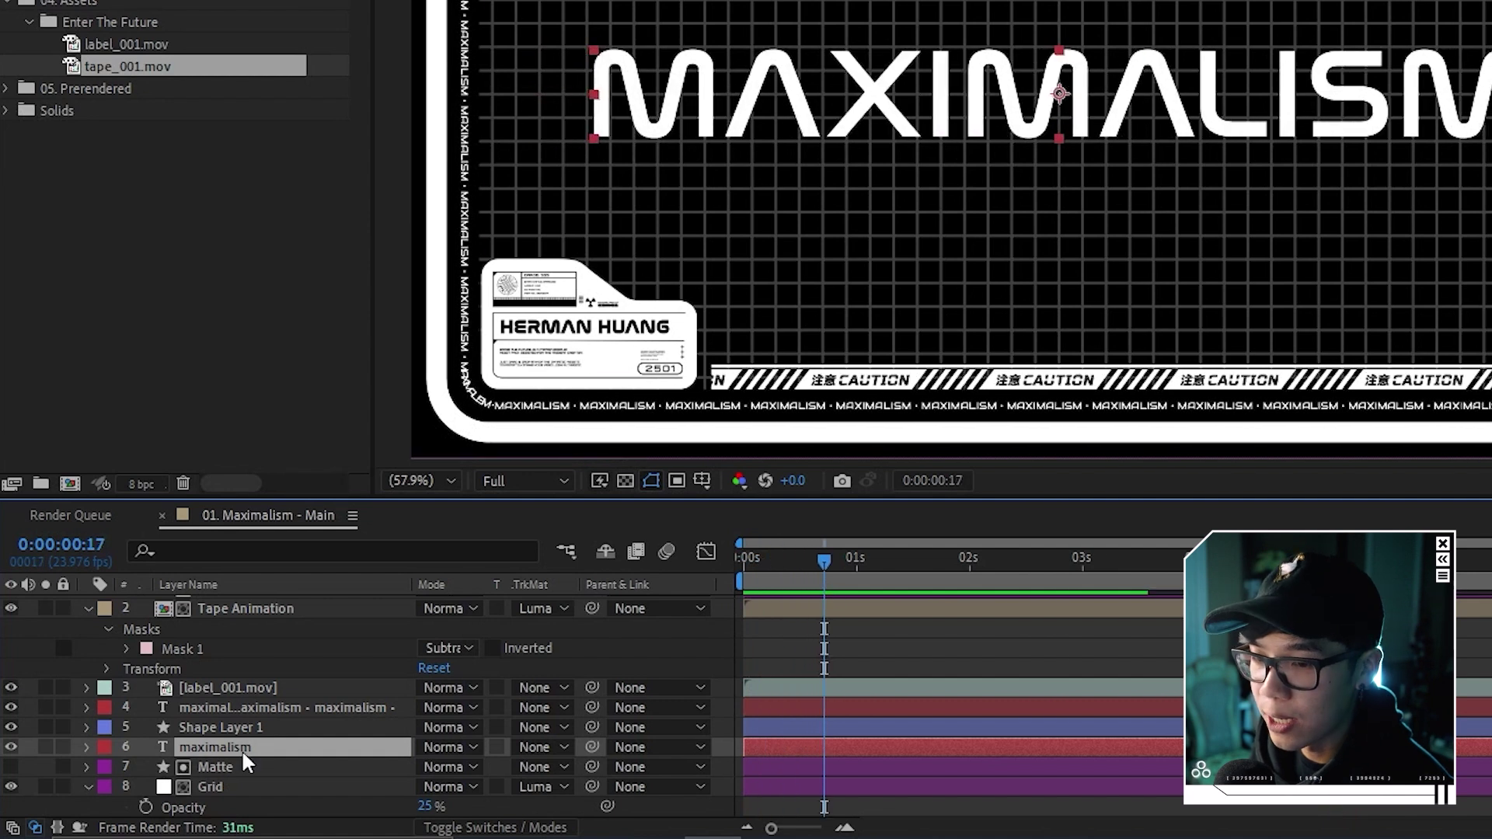
key("ctrl+d")
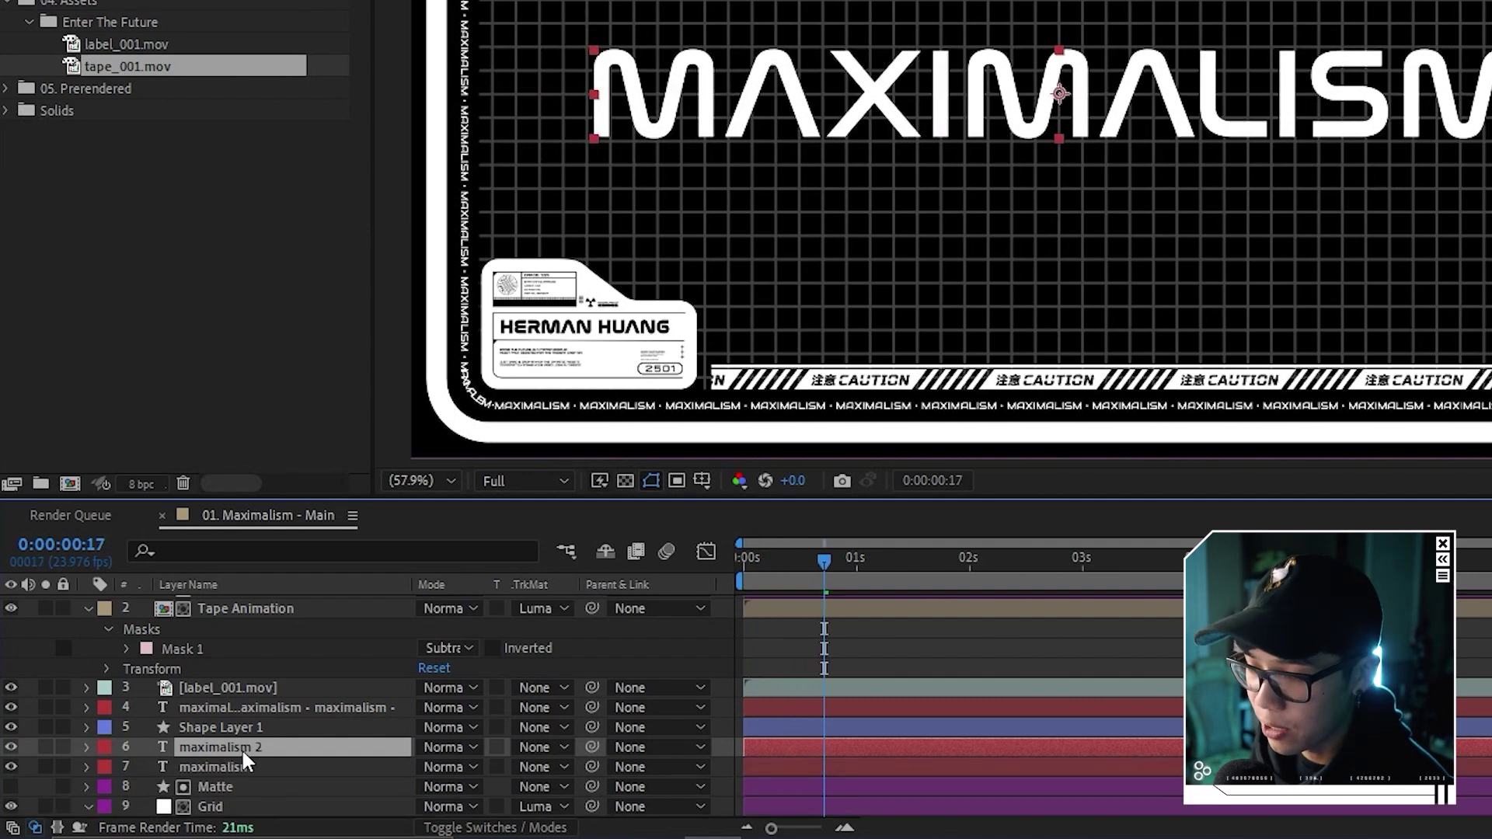
Delete the Flicker 1, Flicker 2 and Animator 1 text animators from maximalism 2.
left_click(86, 746)
scroll(210, 734, "down", 1)
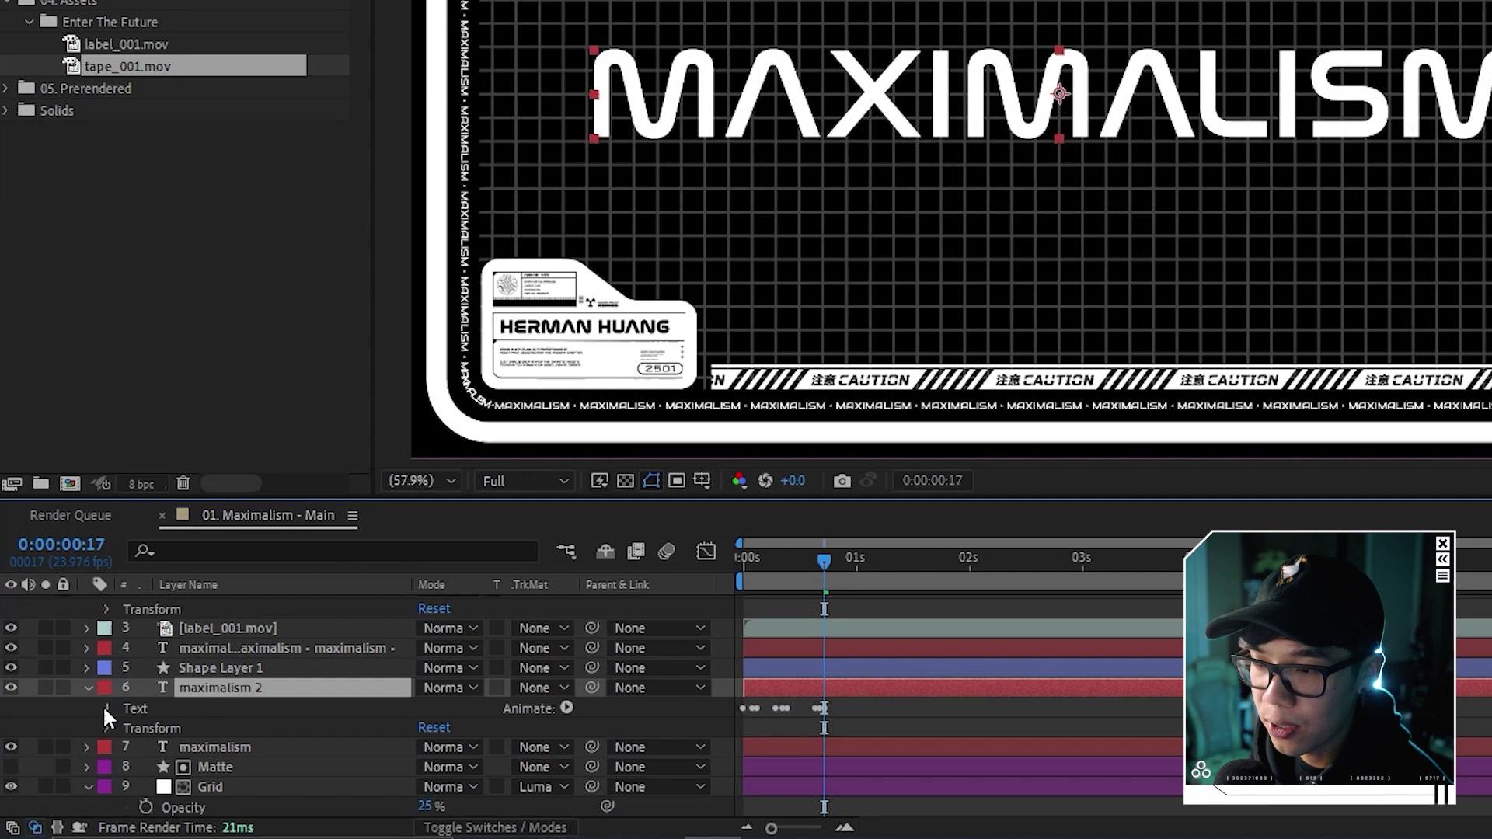
left_click(104, 708)
left_click(174, 707)
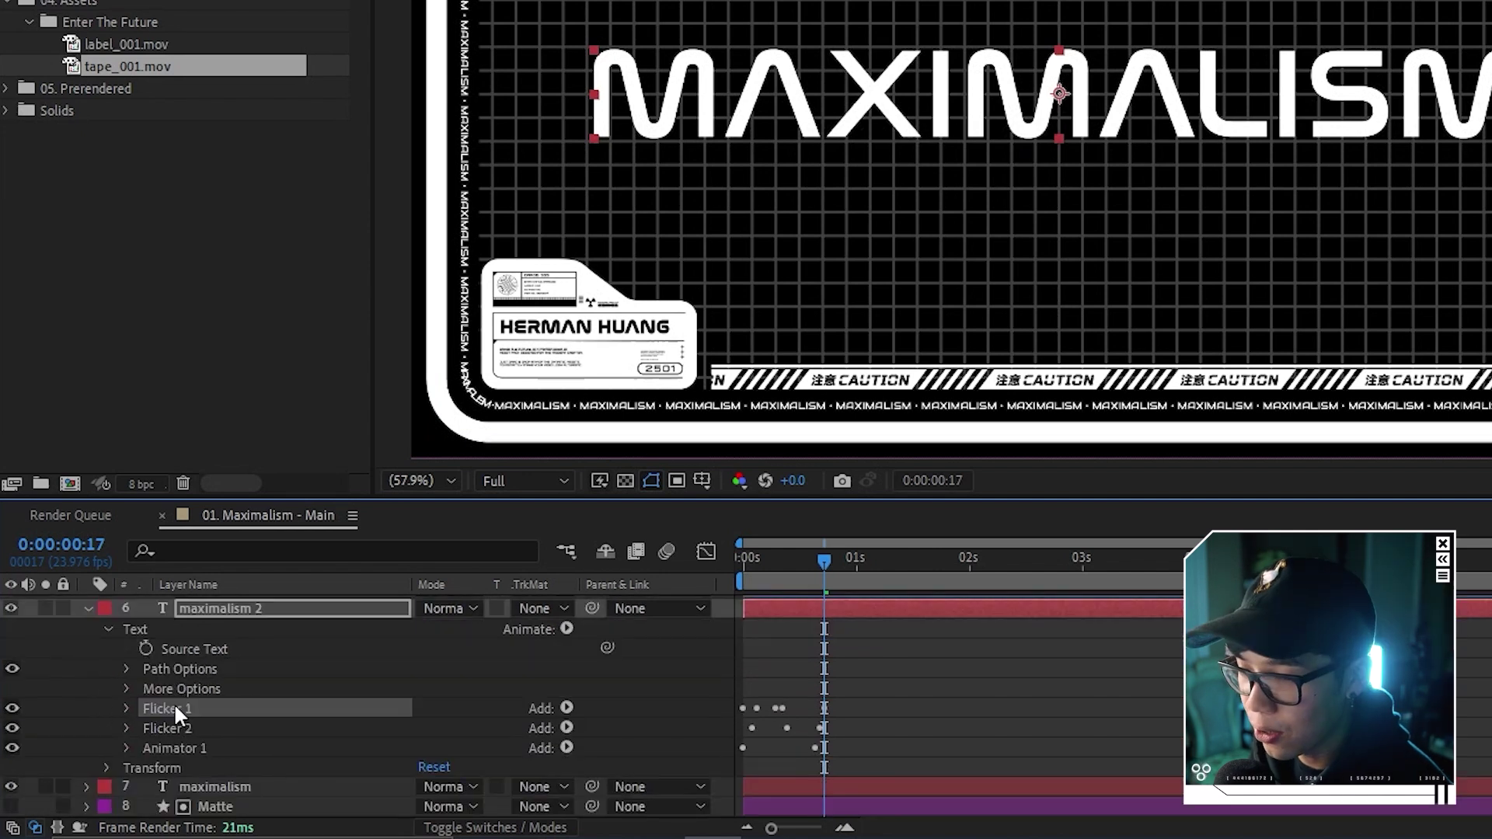
left_click(177, 729, "shift")
left_click(189, 746, "shift")
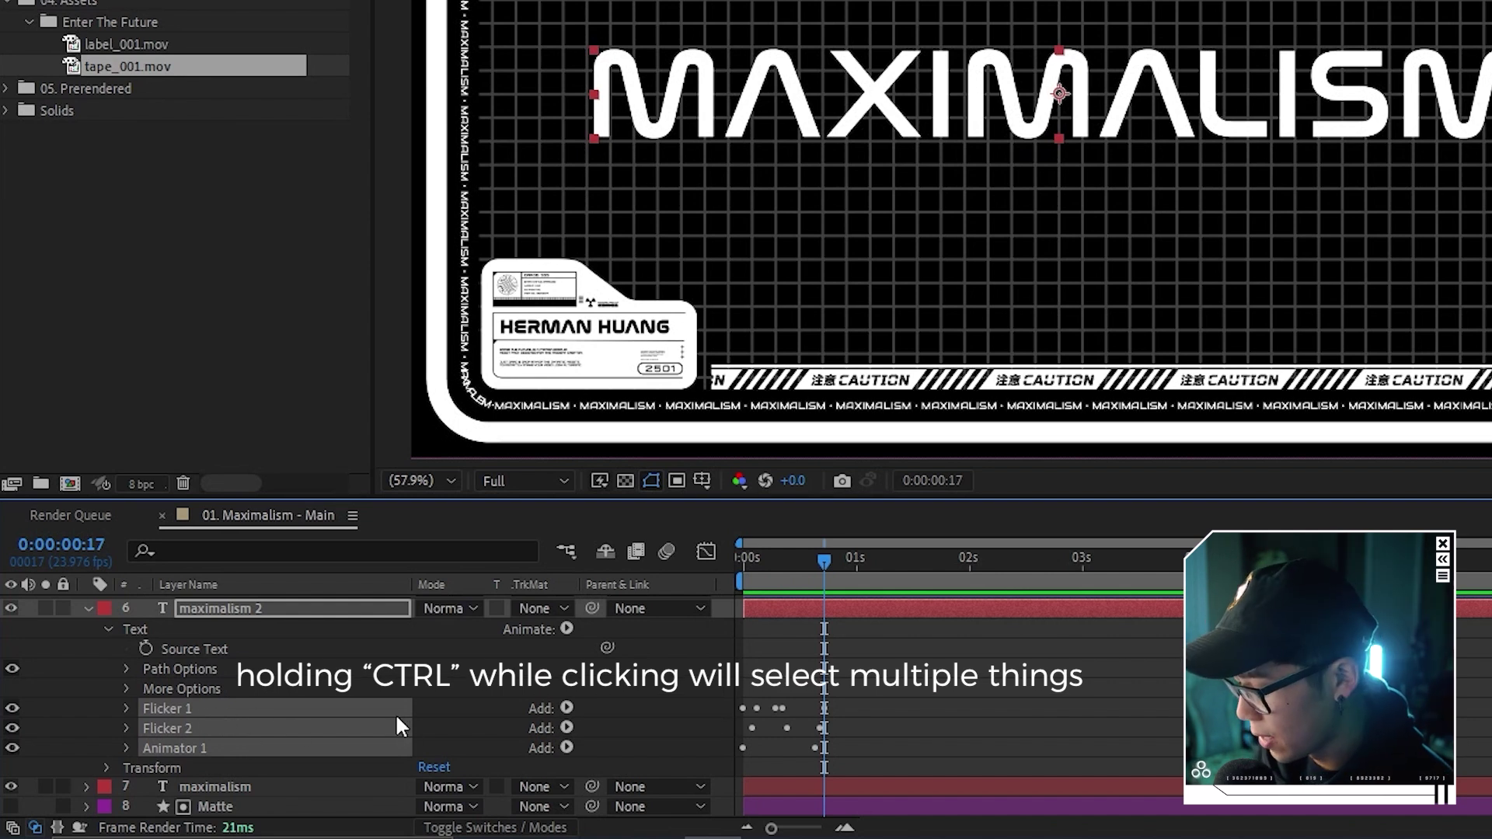
key("Delete")
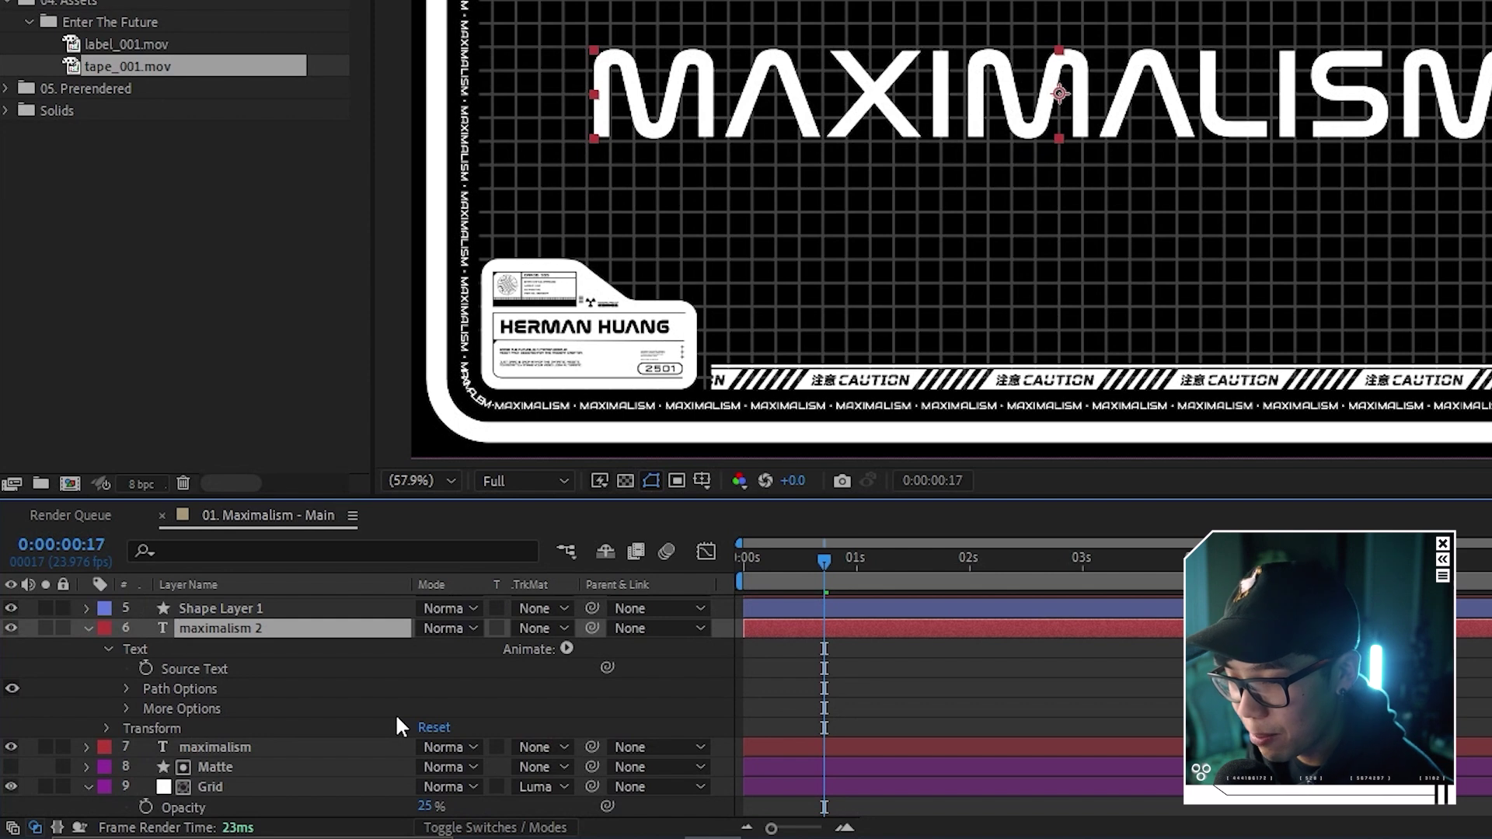
mouse_move(824, 561)
left_mouse_down()
mouse_move(716, 565)
mouse_move(815, 566)
left_mouse_up()
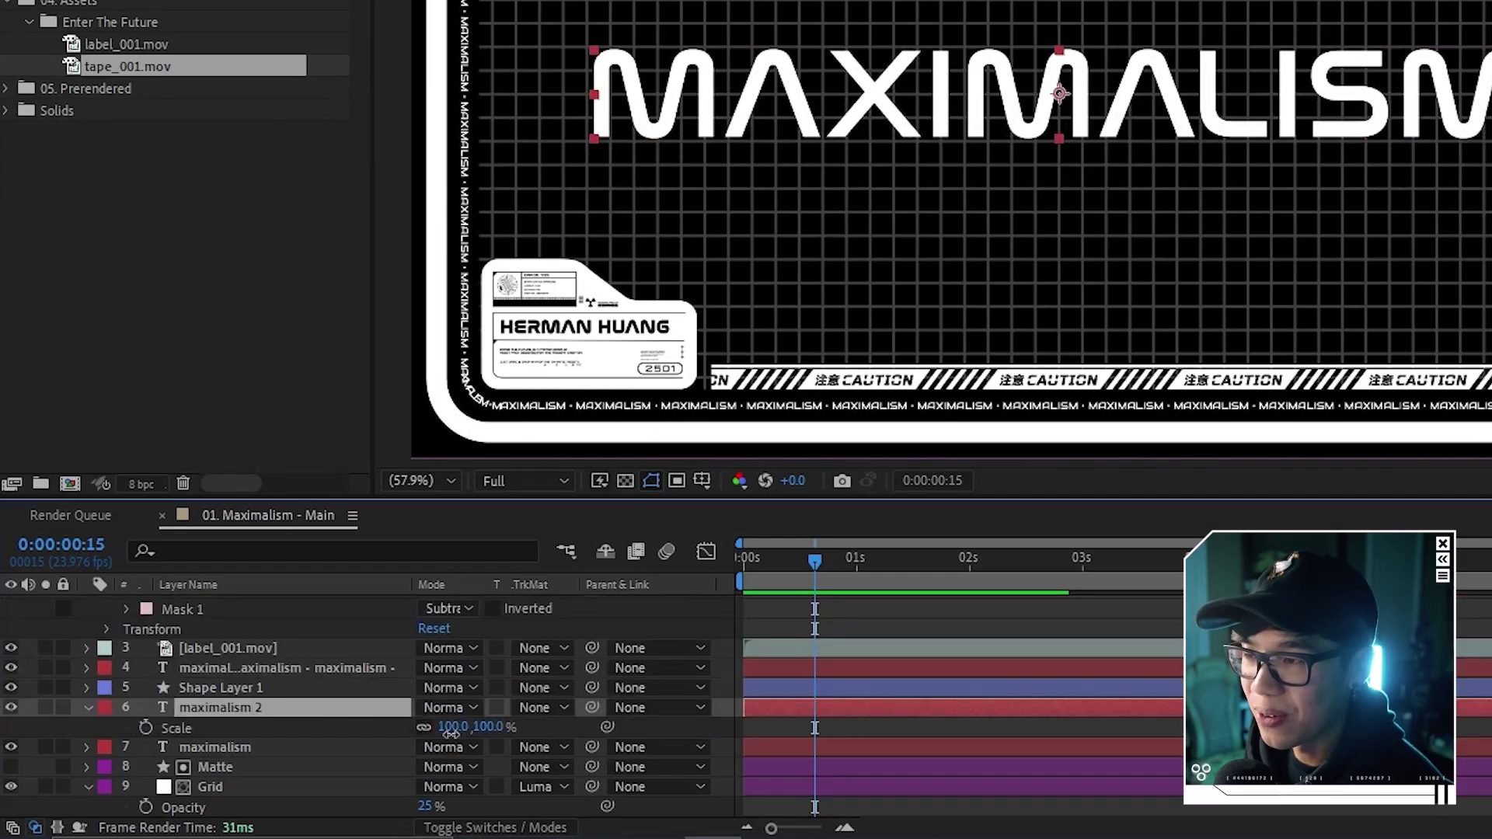
Scrub the maximalism 2 Scale up to 579% so the giant letters fill the frame.
left_click_drag(454, 727, 975, 700)
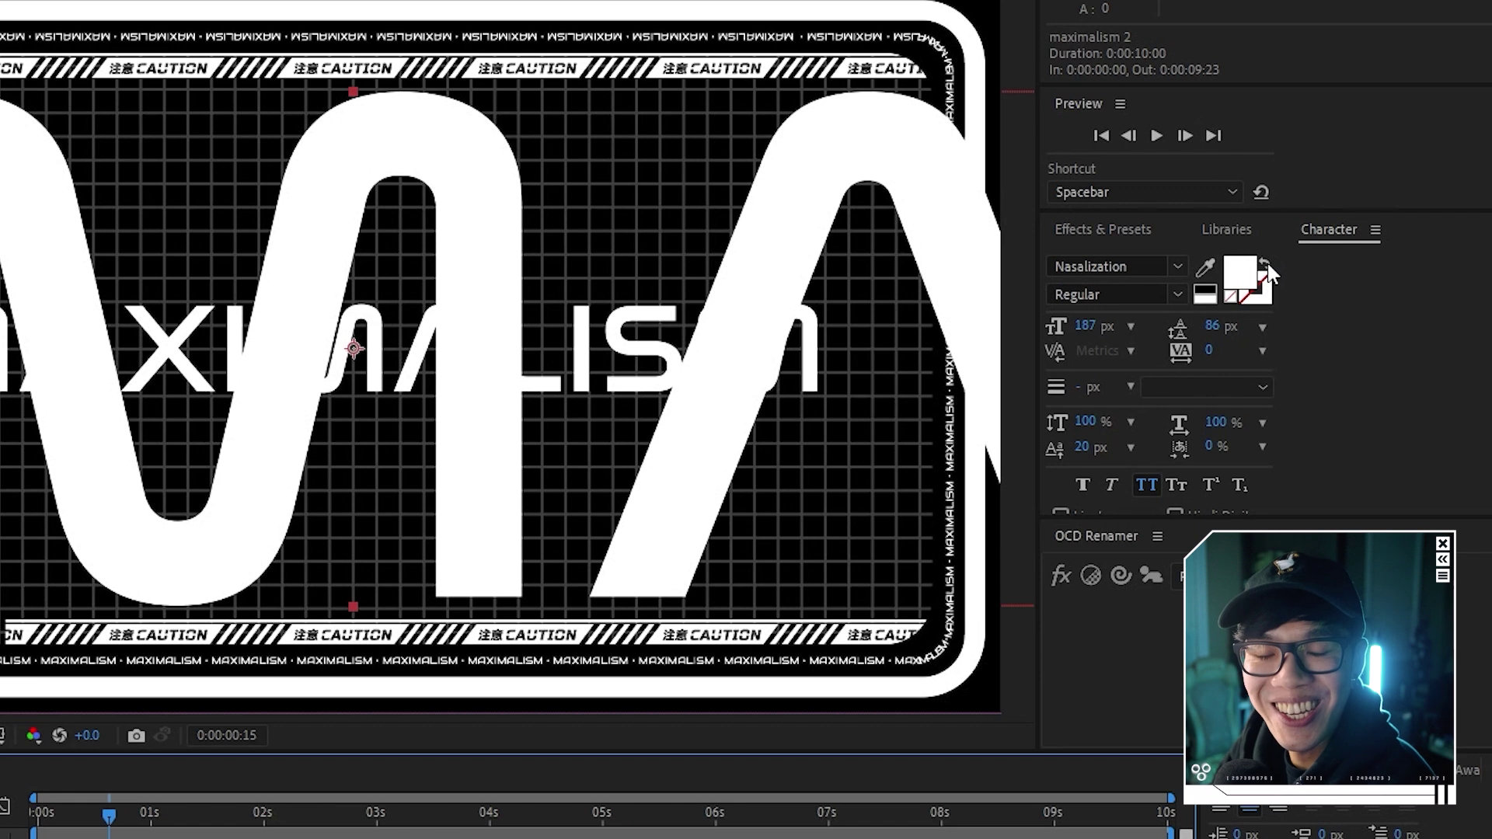
Swap fill and stroke on the big letters and set the stroke width to 1 px.
left_click(1267, 267)
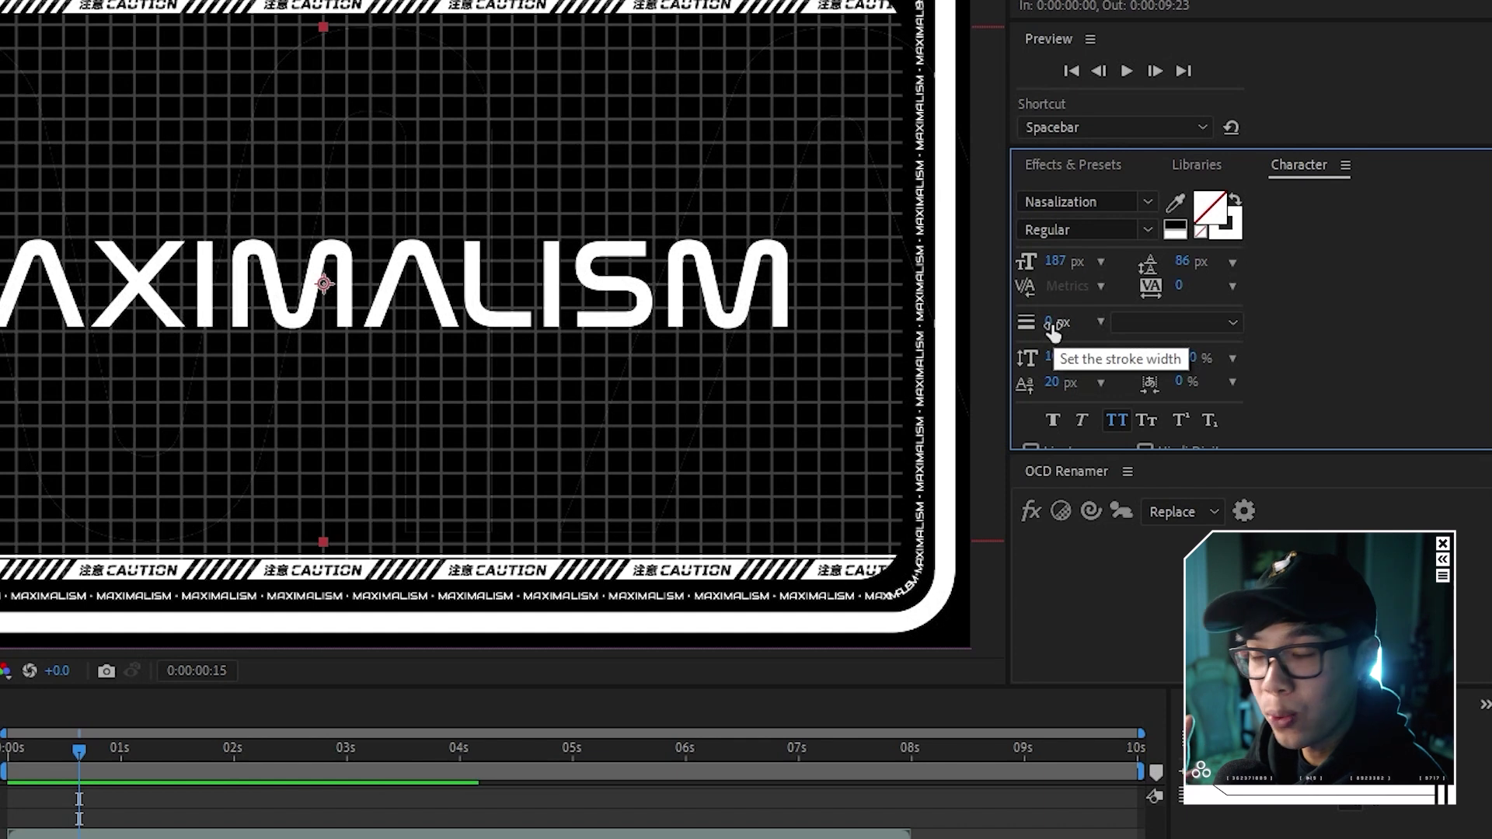
mouse_move(1053, 330)
left_mouse_down()
mouse_move(1077, 325)
mouse_move(1050, 323)
left_mouse_up()
left_click(1049, 323)
type("1")
key("Return")
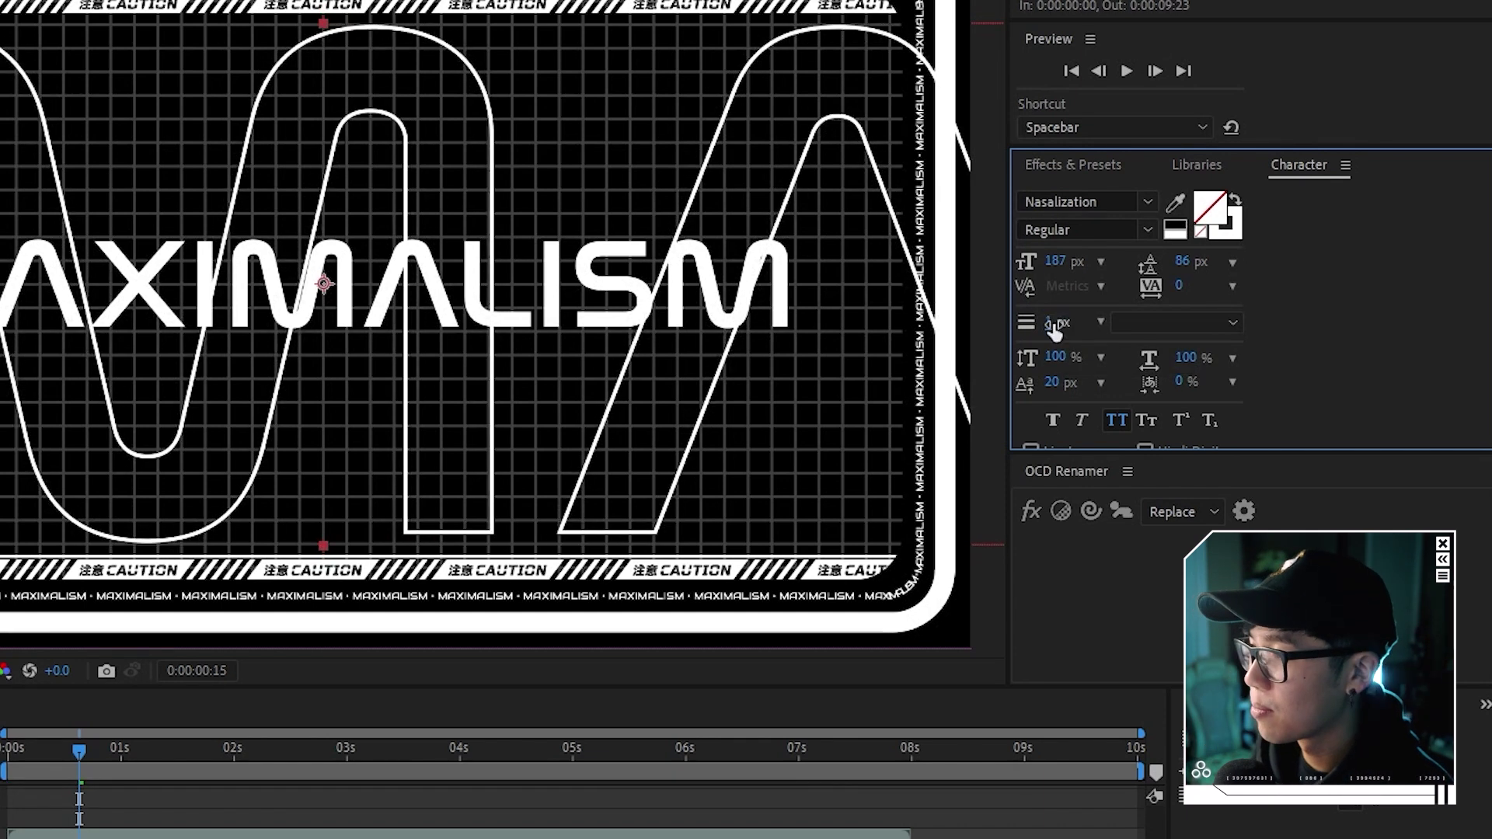
left_click(1050, 321)
key("Return")
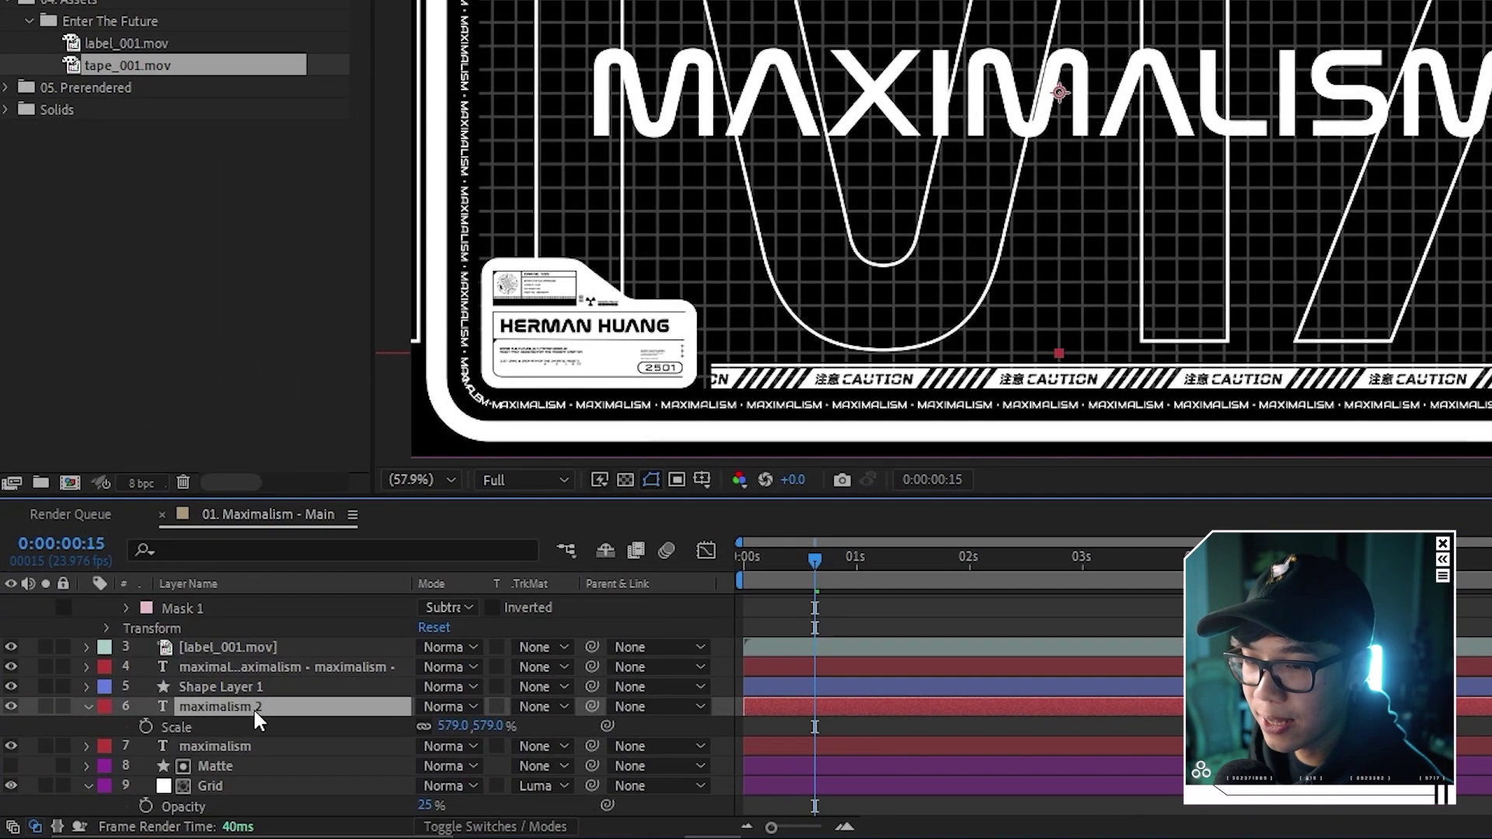
Rename the layer 'maximalism - big outline' and lower its opacity toward 50%.
right_click(245, 708)
left_click(268, 666)
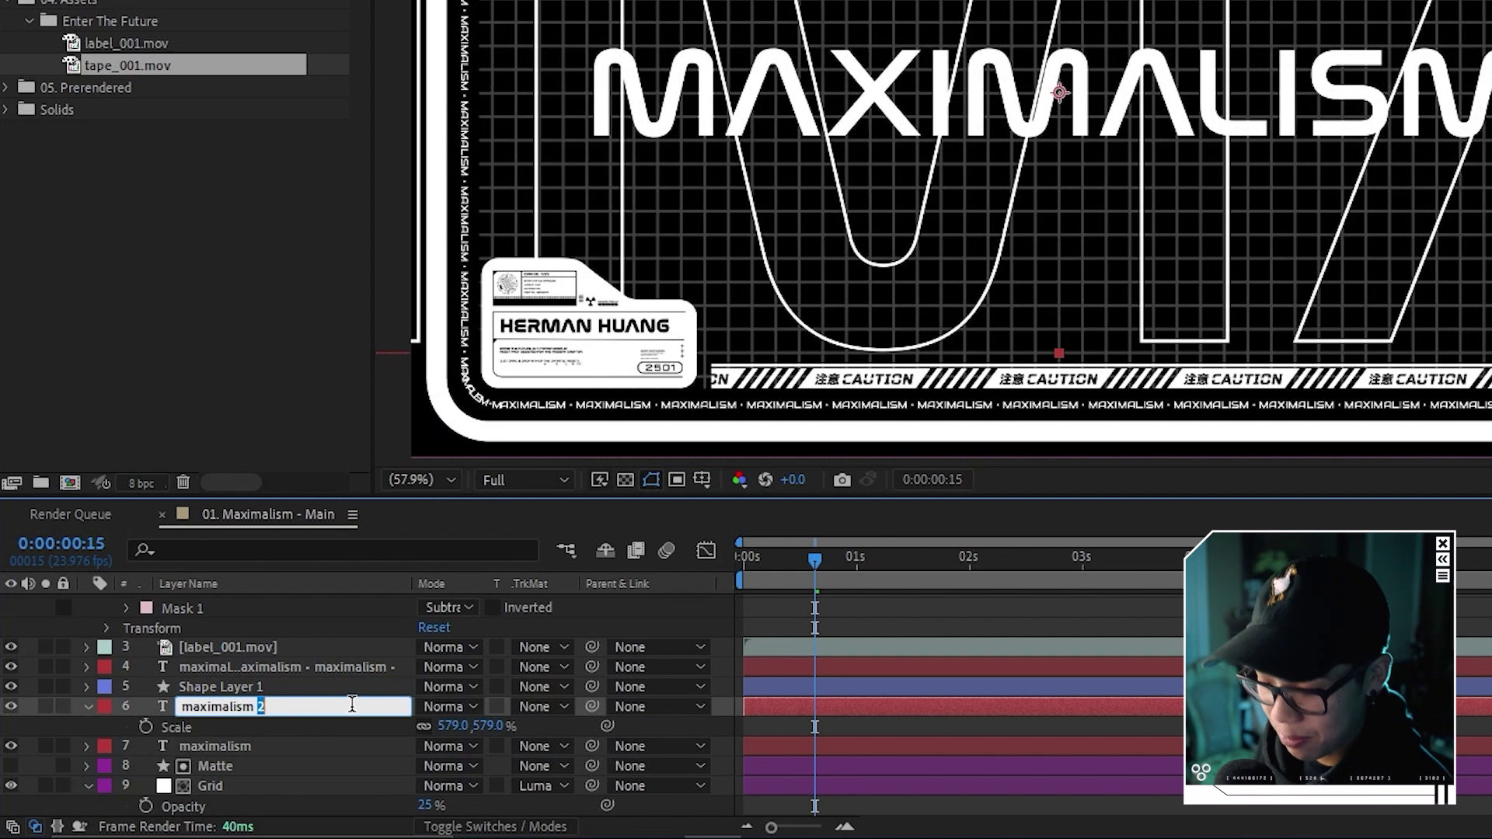
type("maximalism - big outline")
key("Return")
key("t")
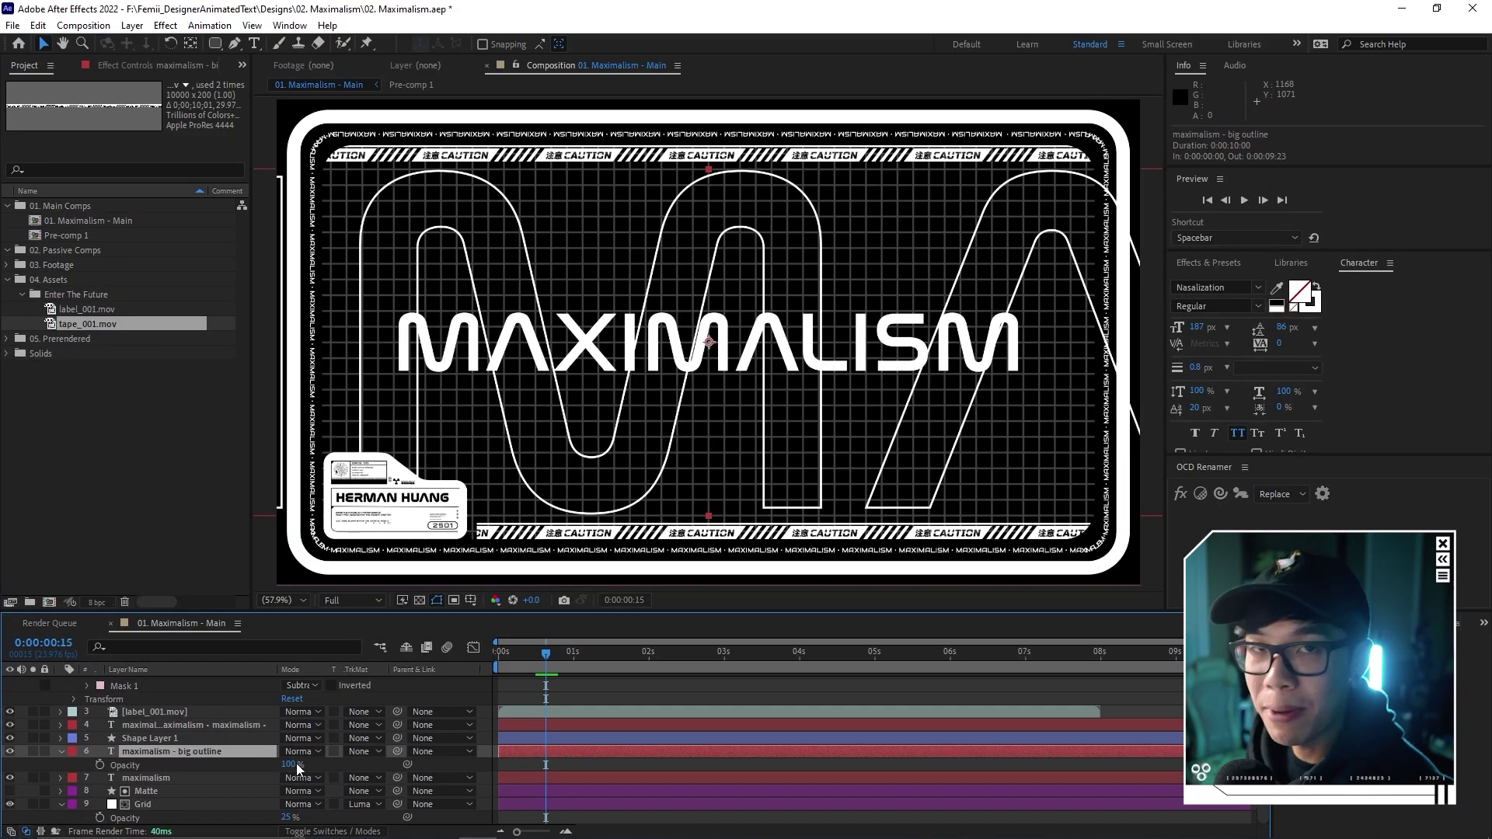
left_click_drag(294, 764, 254, 763)
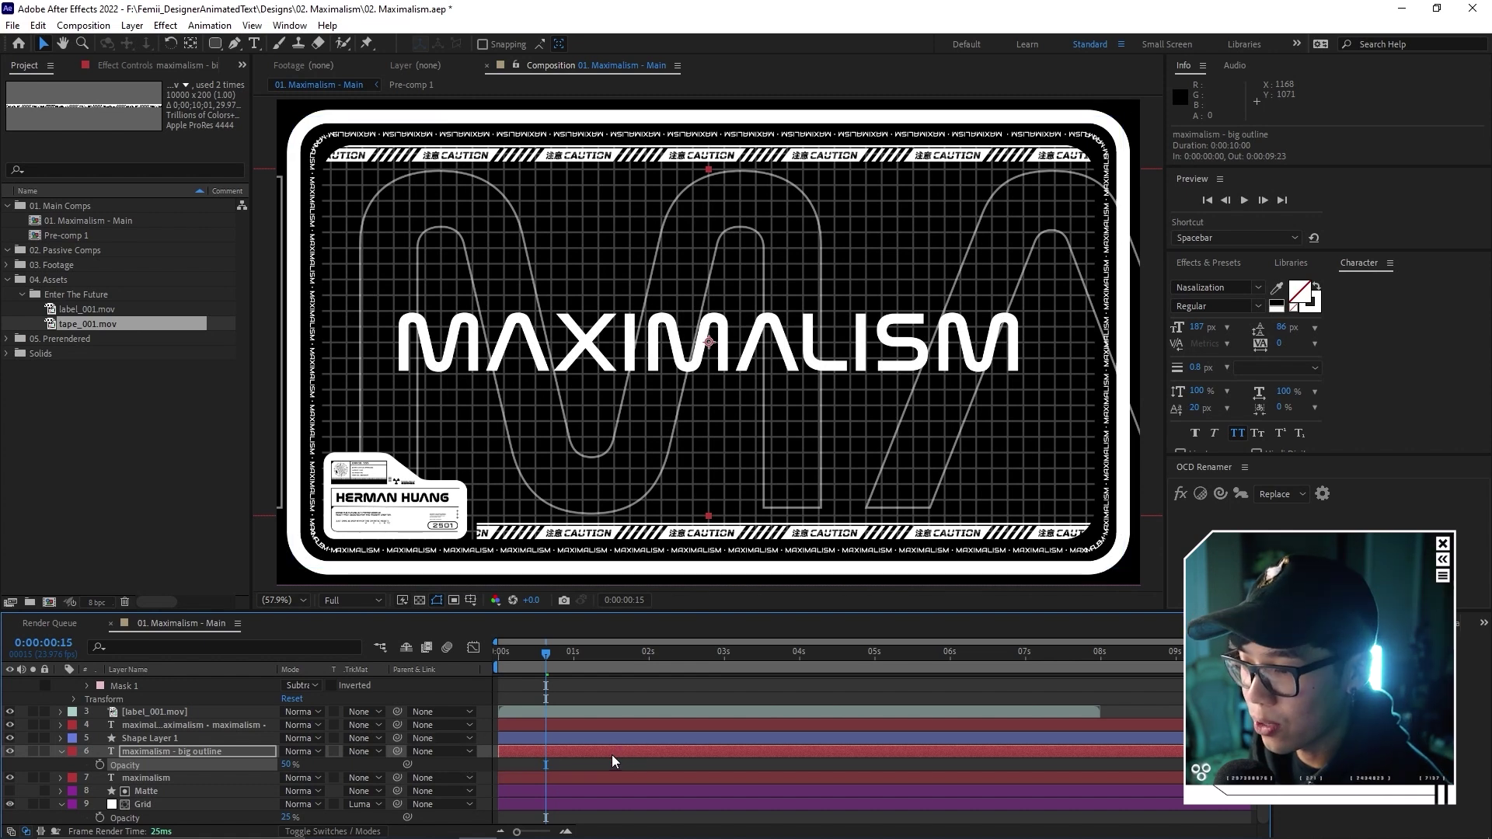
Keyframe the big outline letters' starting horizontal Position at the start of the timeline.
key("p")
left_click_drag(544, 660, 484, 664)
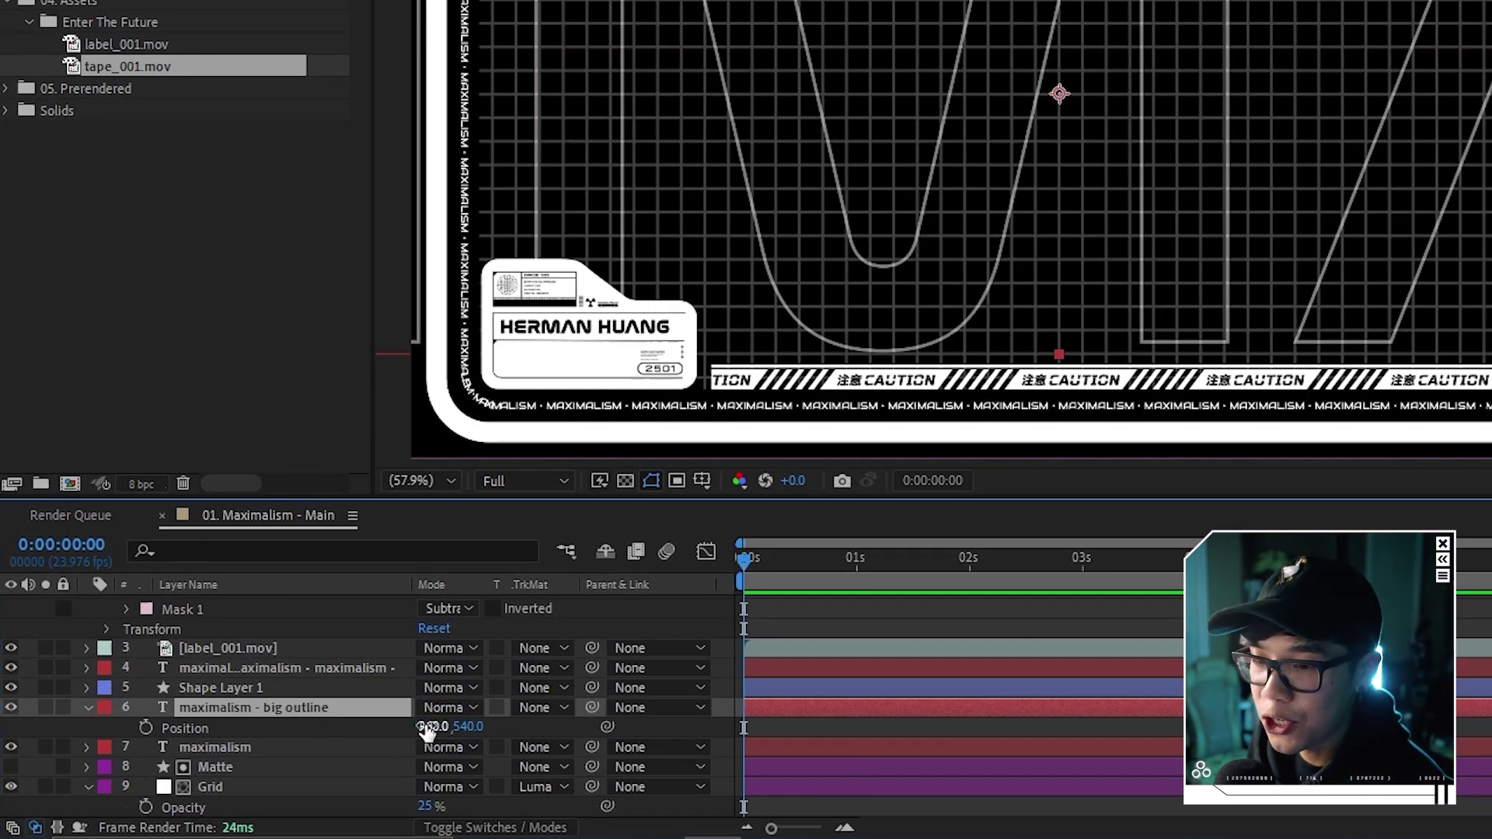
left_click_drag(427, 734, 567, 727)
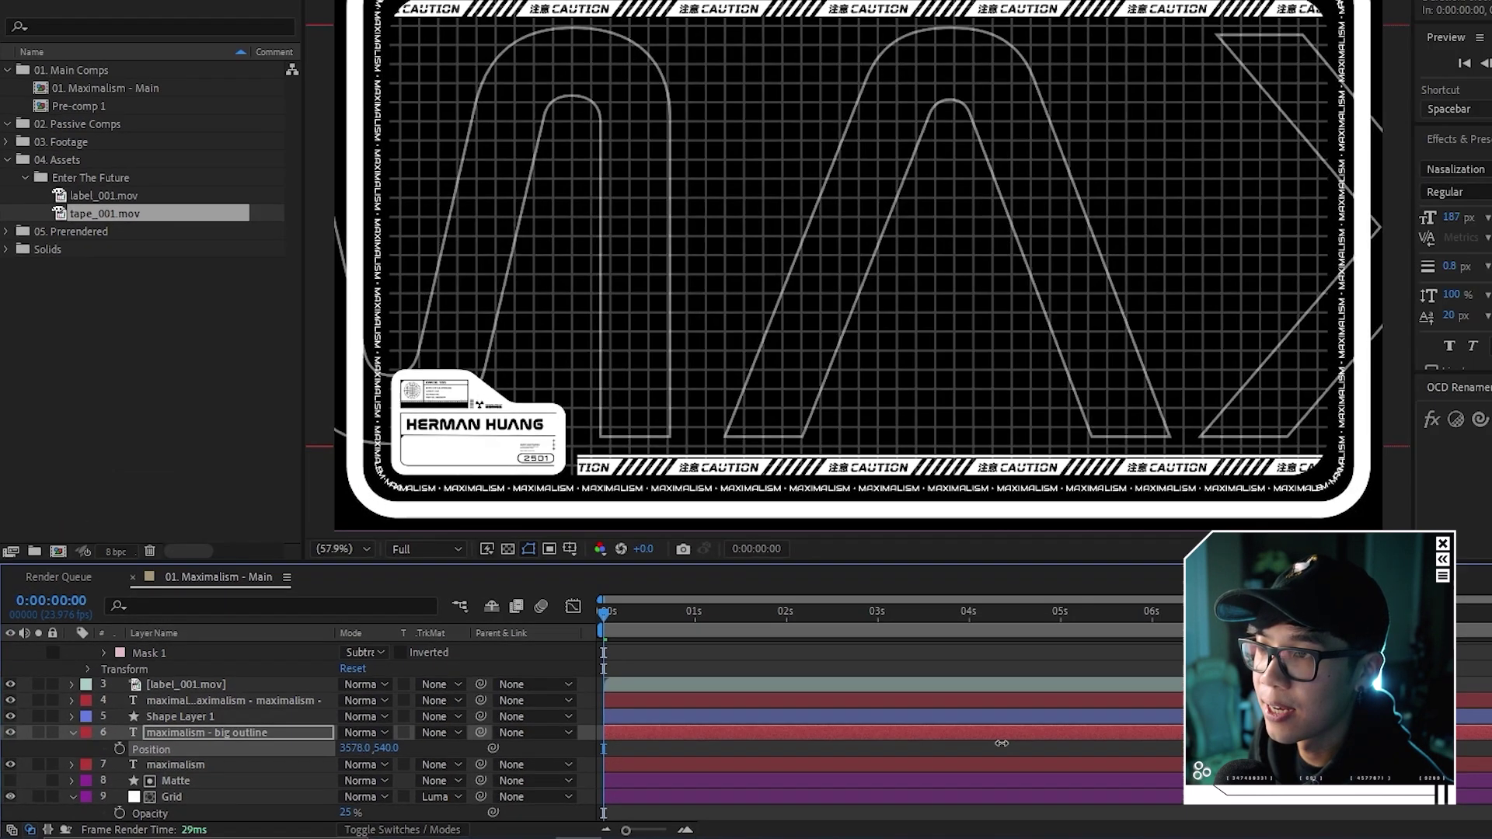
left_click_drag(1002, 744, 1004, 744)
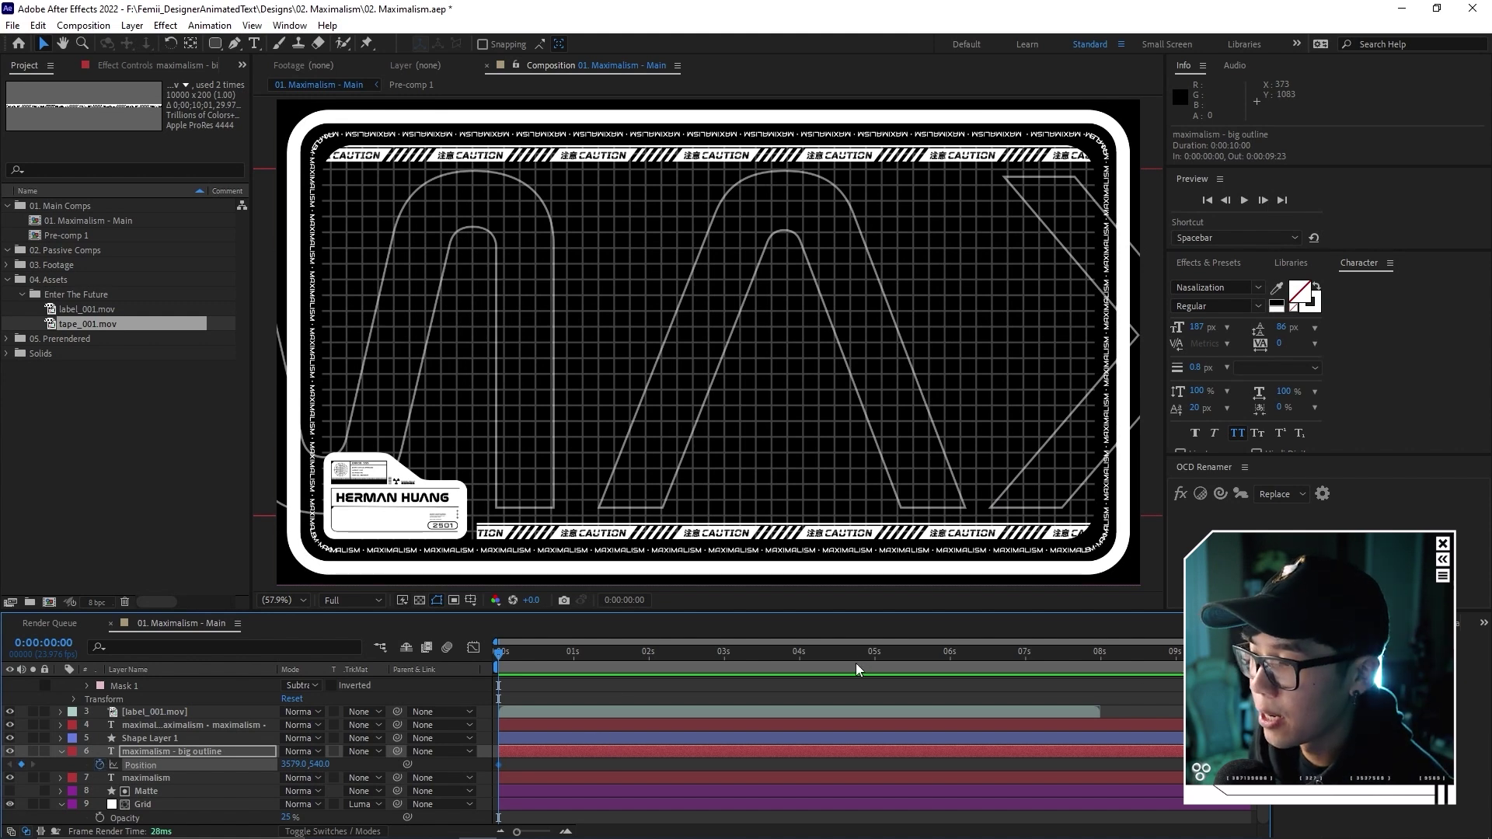
Set a different ending X Position near the timeline's end and preview the sideways drift.
left_click_drag(856, 663, 1251, 657)
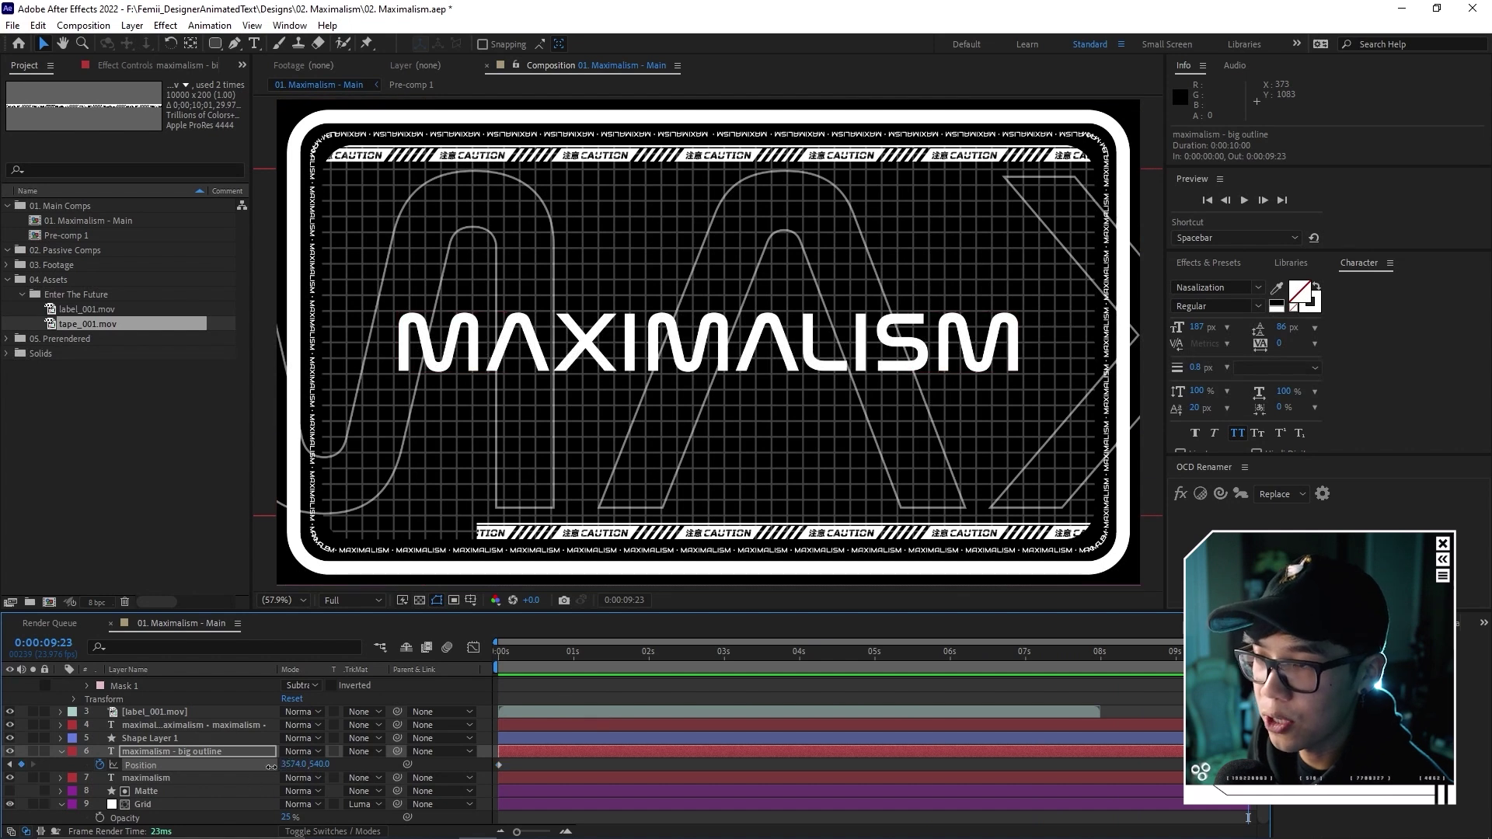
left_click_drag(270, 767, 183, 775)
key("space")
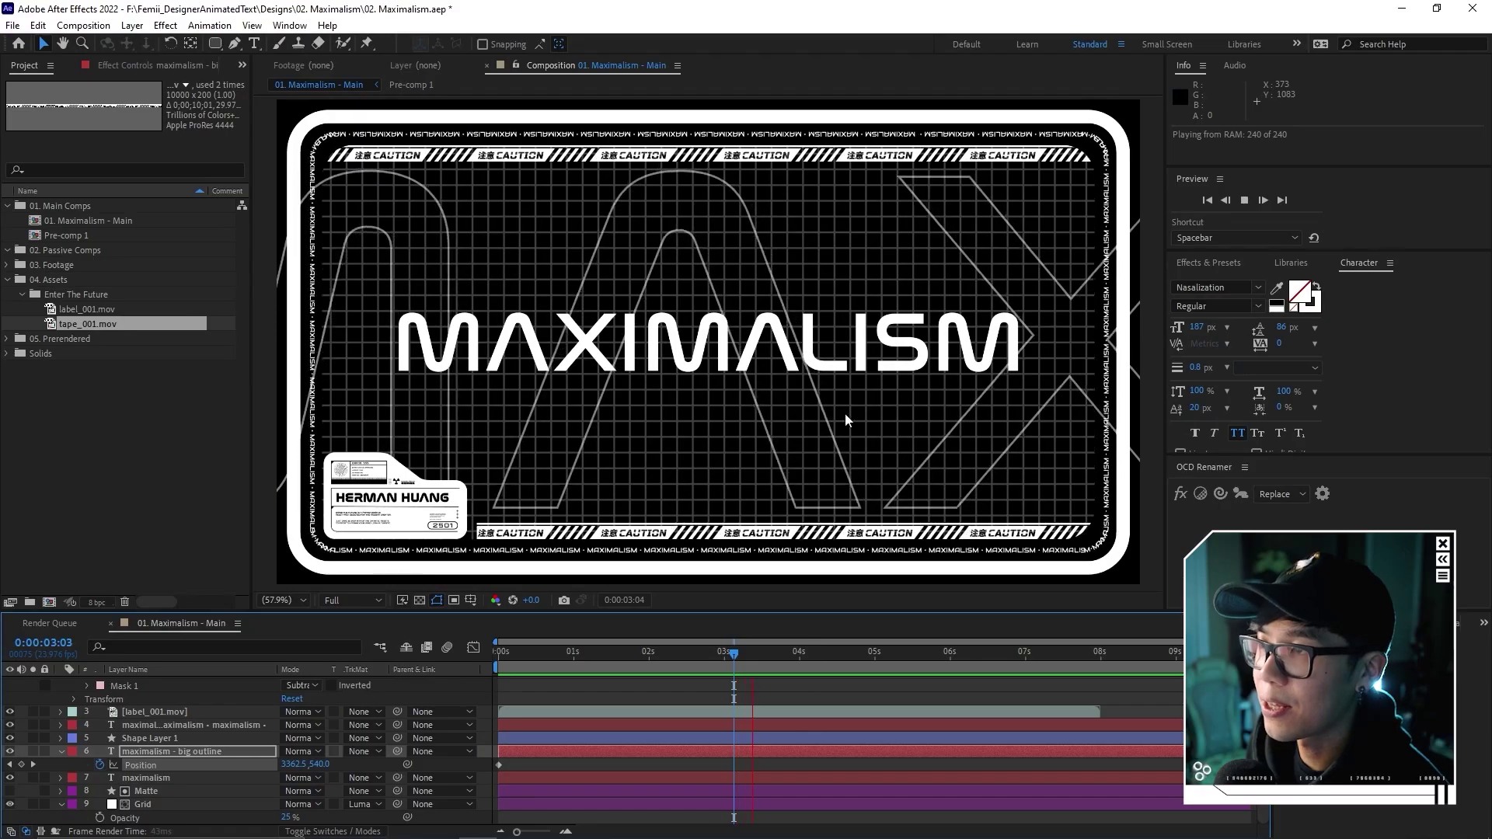
key("space")
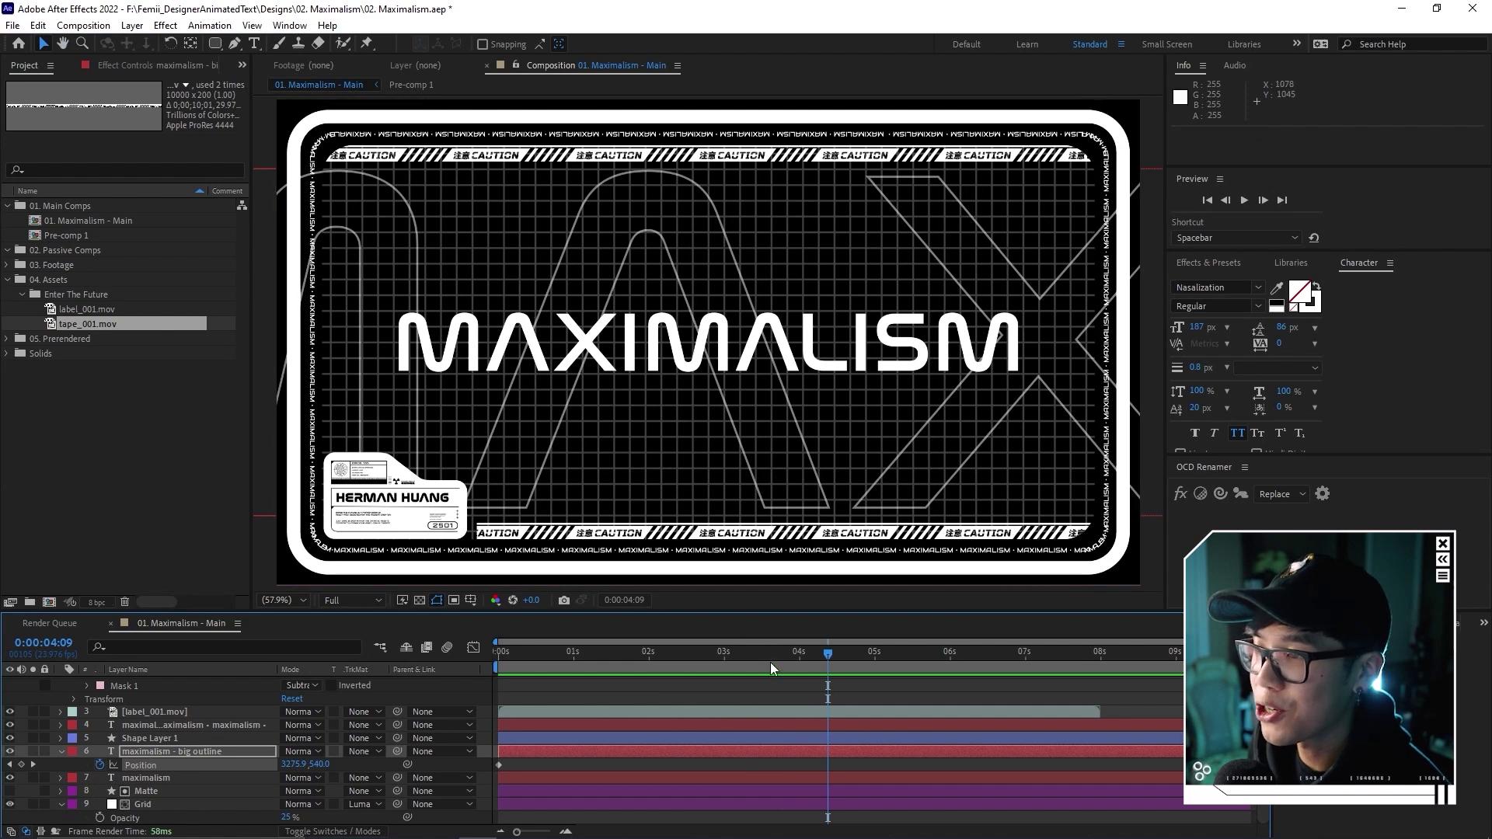
key("space")
key("space")
left_click_drag(661, 655, 693, 654)
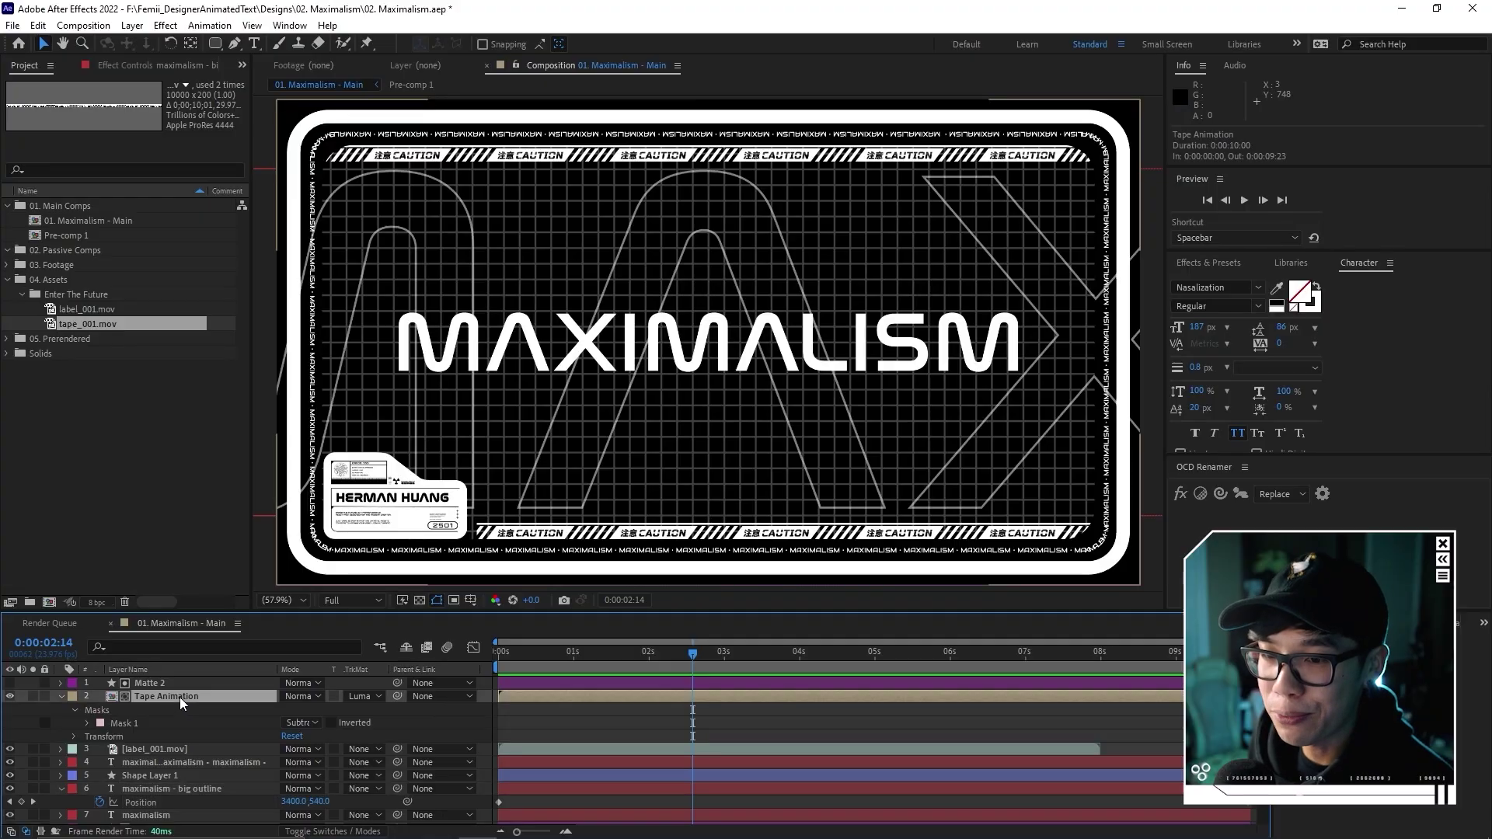
In Pre-comp 1, apply Time-Reverse Layer to the second tape_001.mov layer.
double_click(180, 698)
left_click(168, 683)
left_click(170, 697)
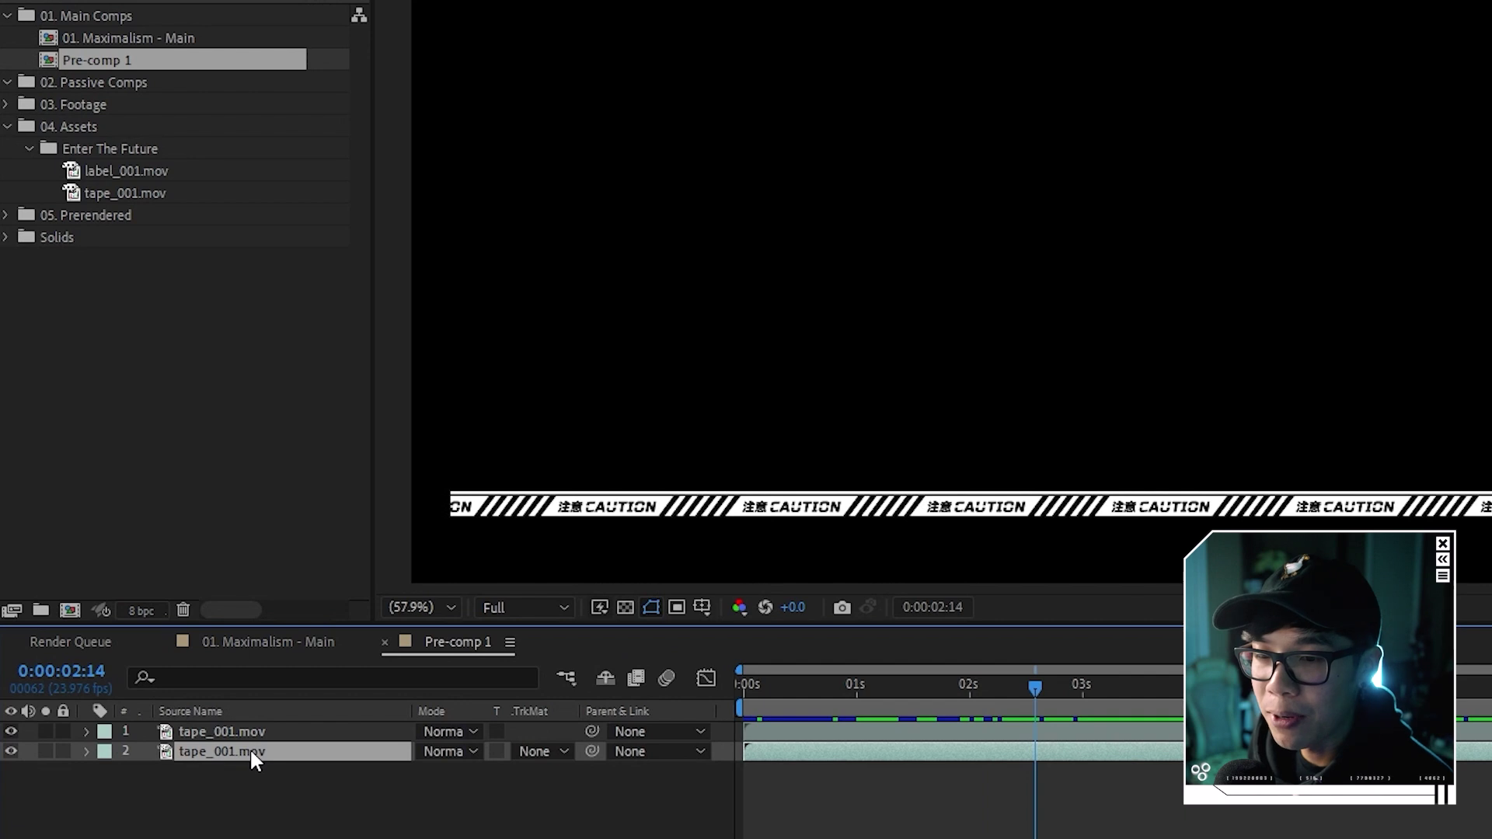
right_click(170, 697)
mouse_move(457, 218)
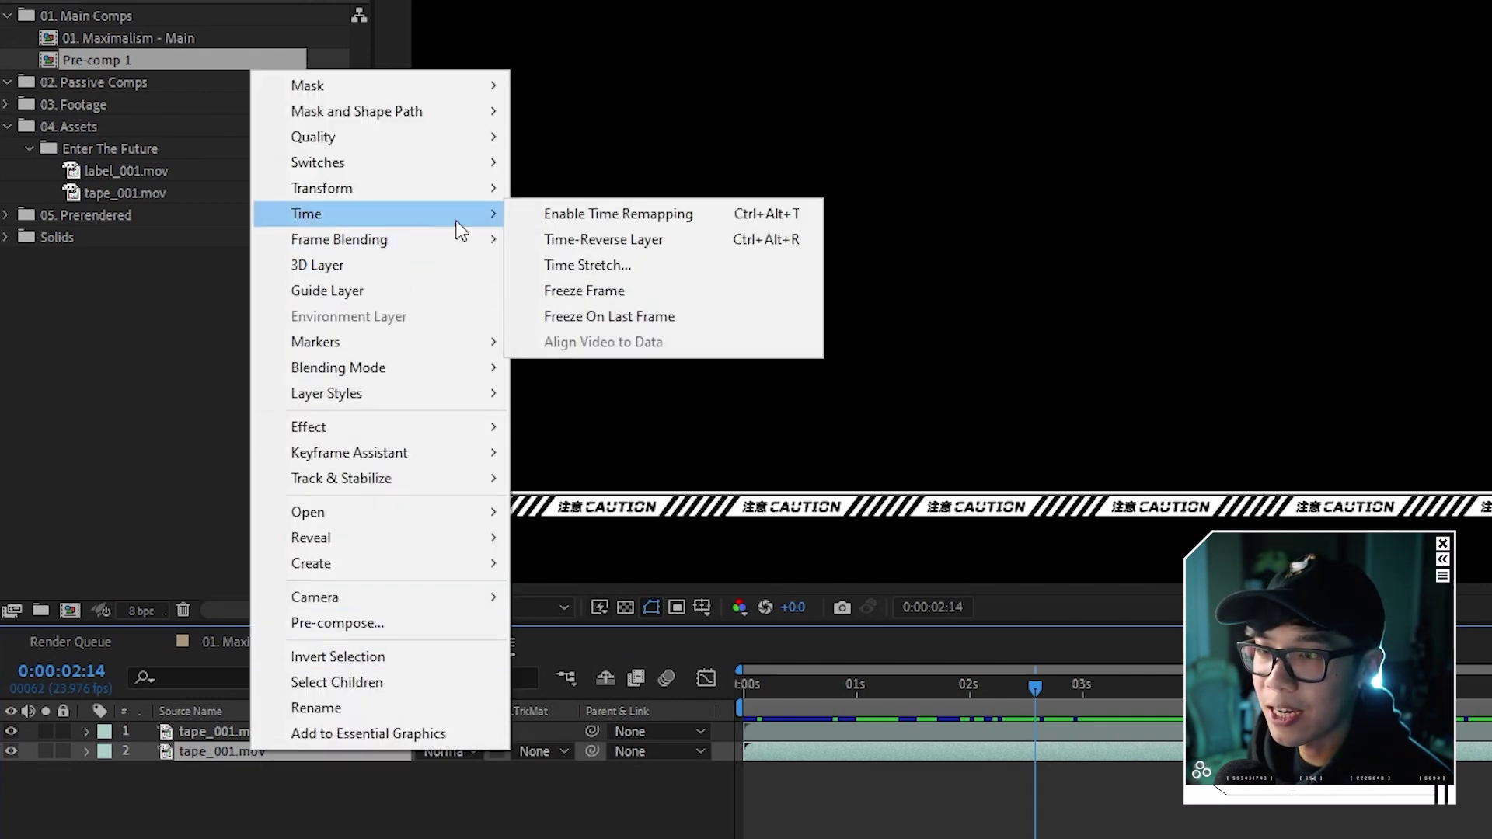
left_click(608, 244)
Preview the reversed tape, then play the 01. Maximalism - Main composition.
left_click(744, 684)
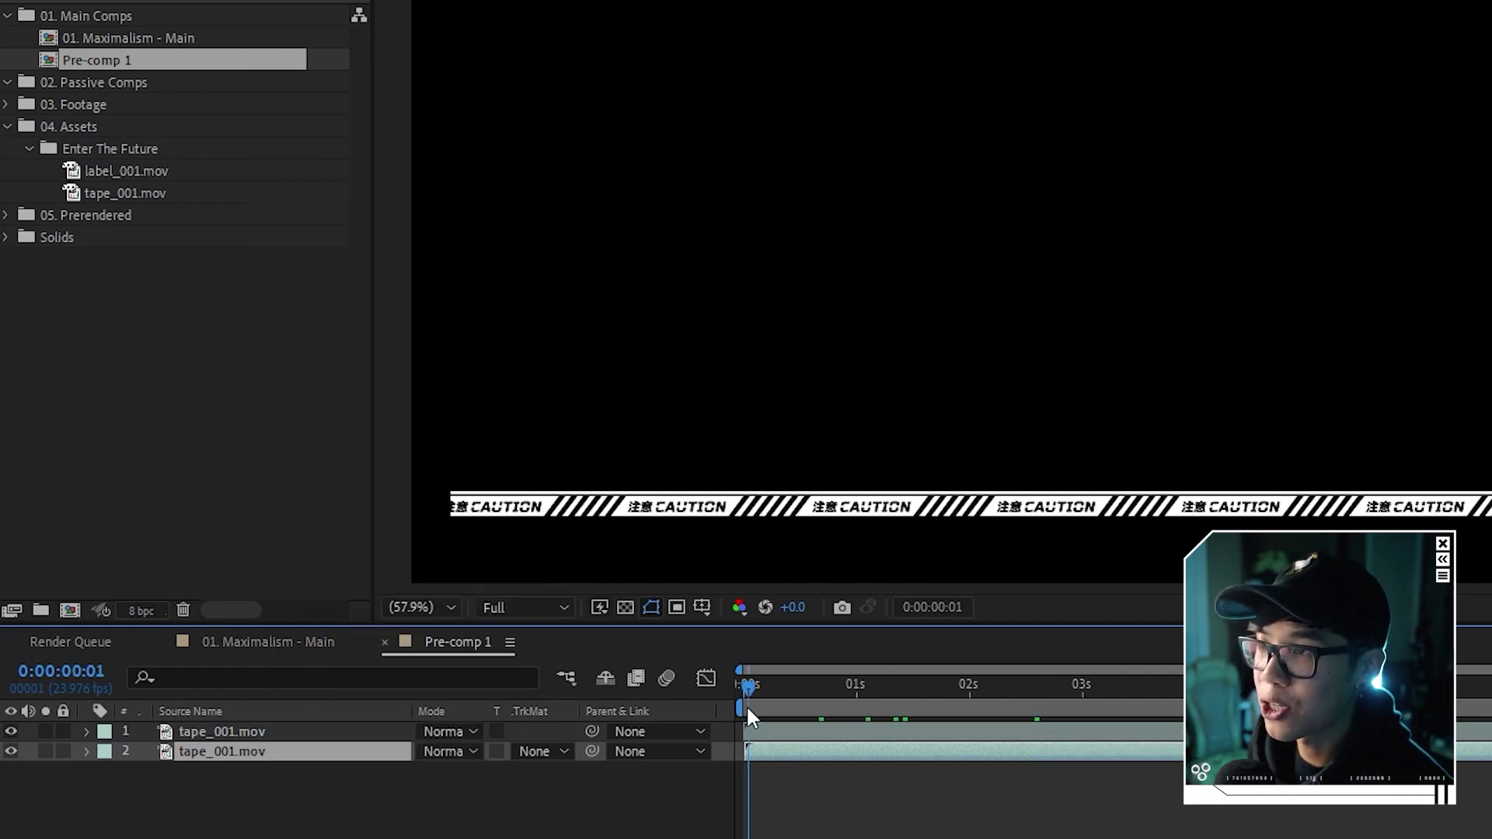
key("space")
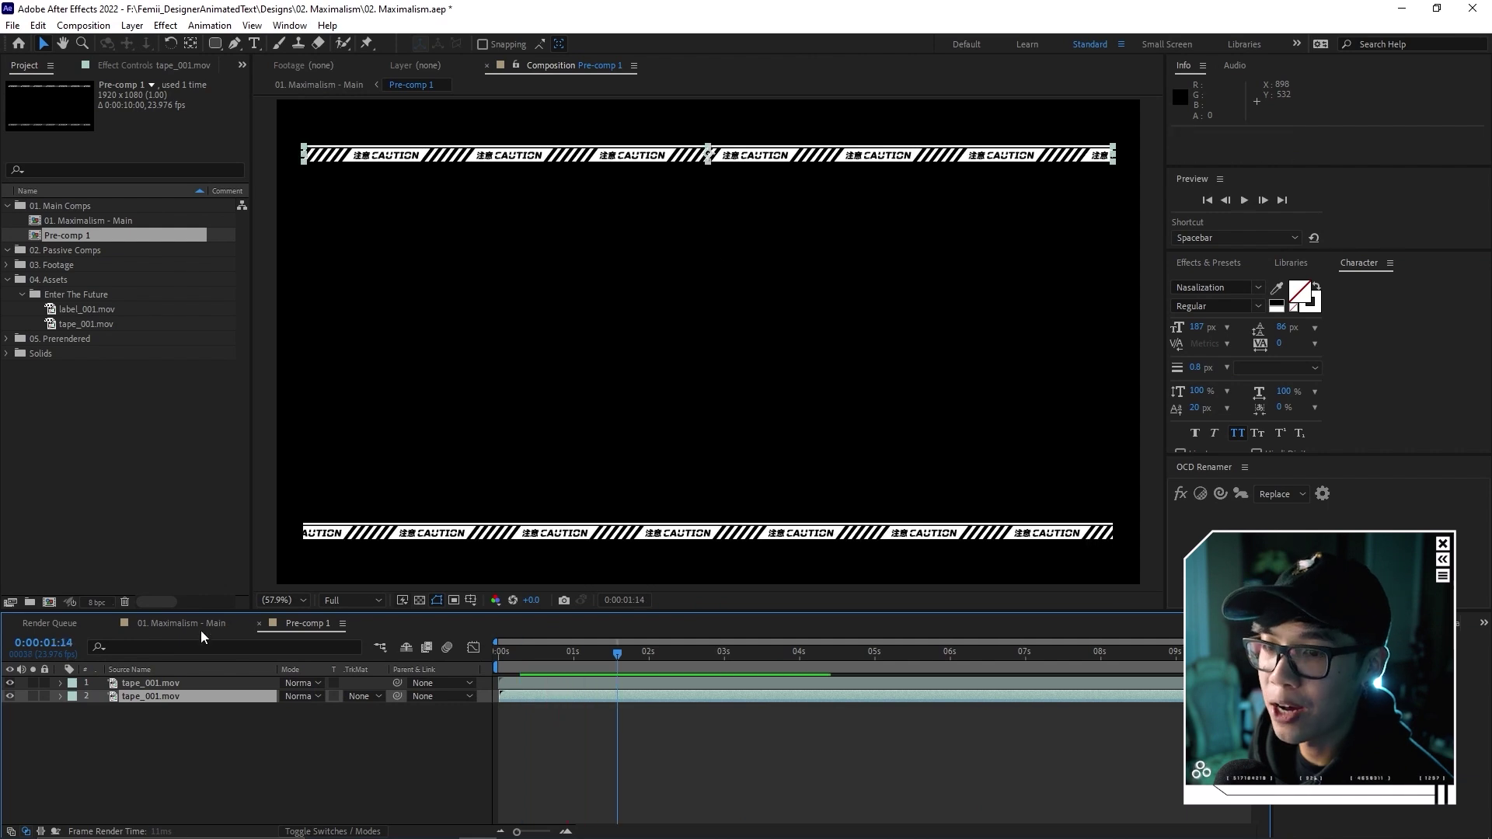
left_click(200, 623)
key("space")
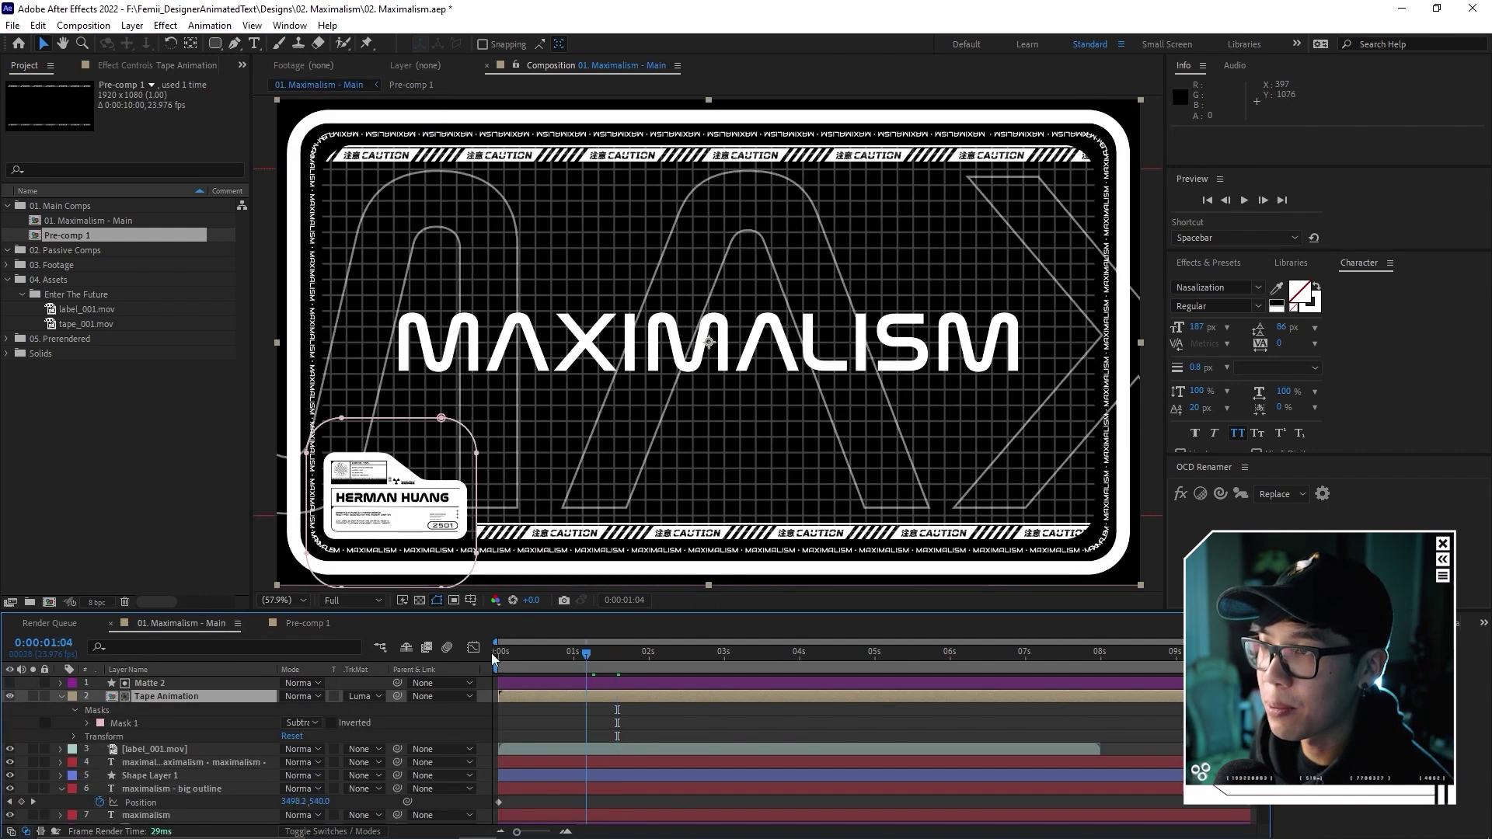
Duplicate Matte 2 as Matte 3 and move it directly above the big outline layer.
key("space")
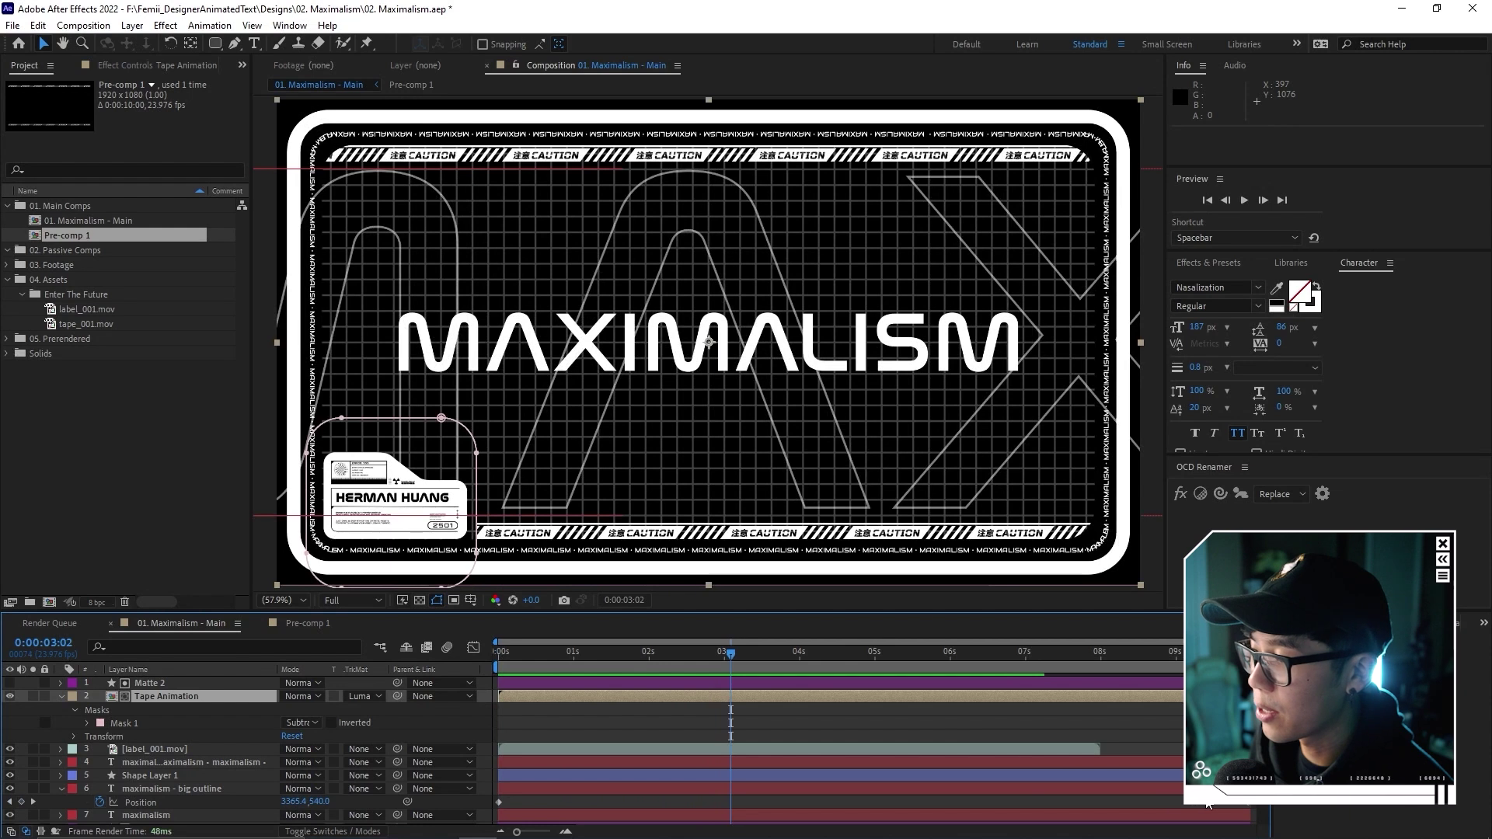
left_click(299, 443)
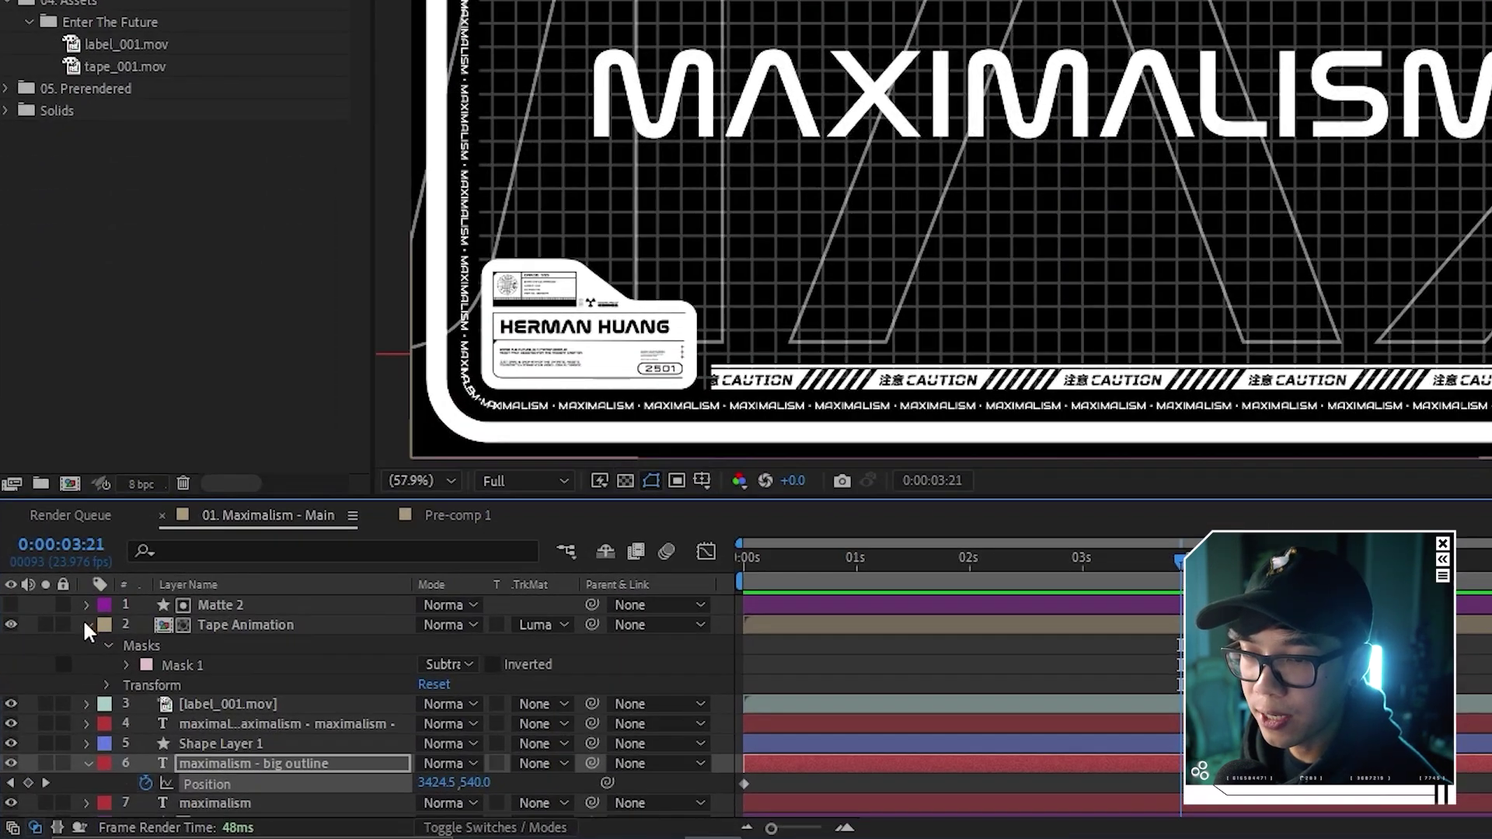
left_click(85, 624)
left_click(249, 604)
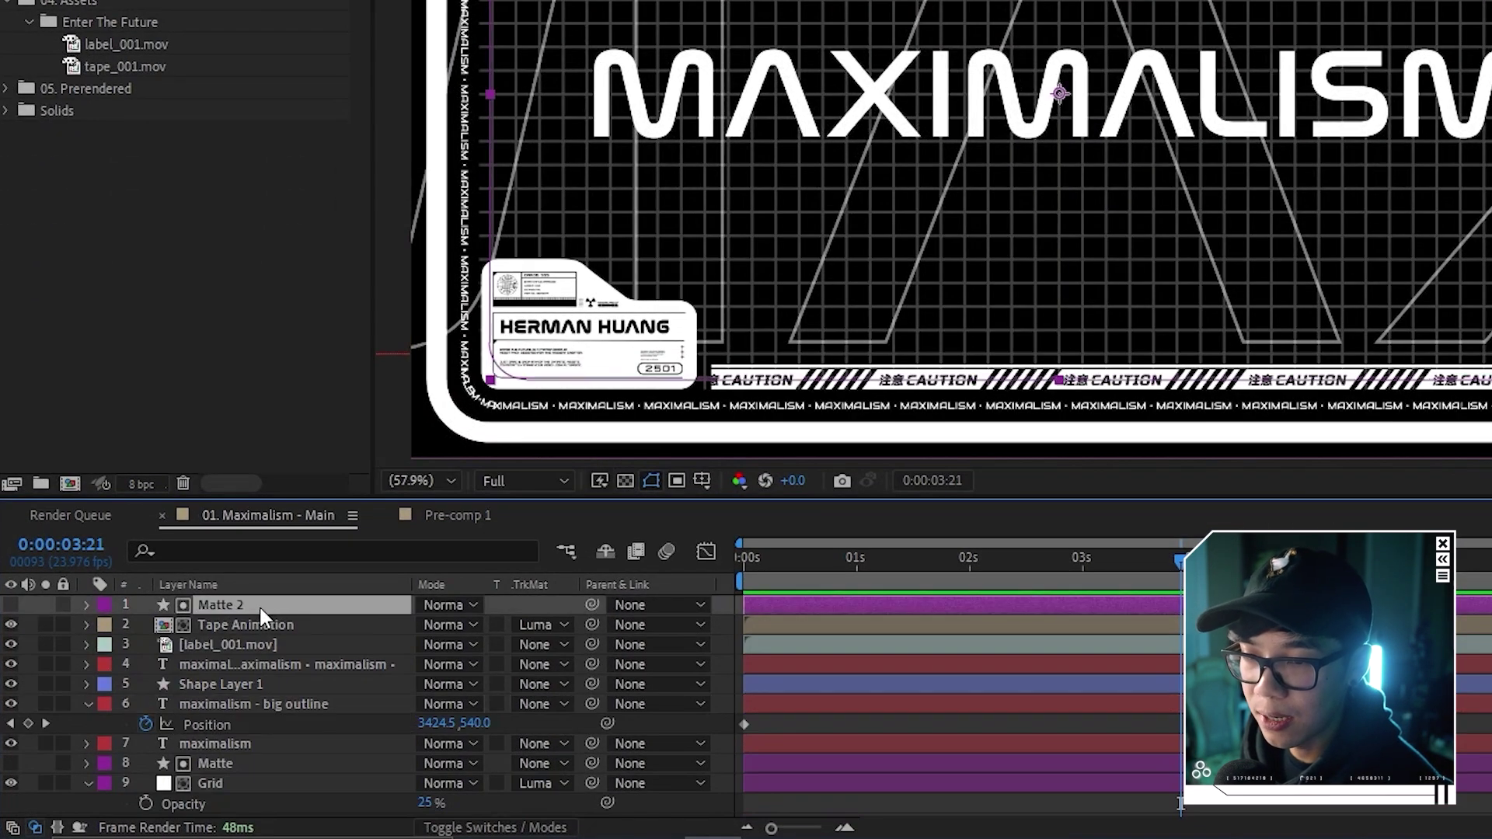
key("ctrl+d")
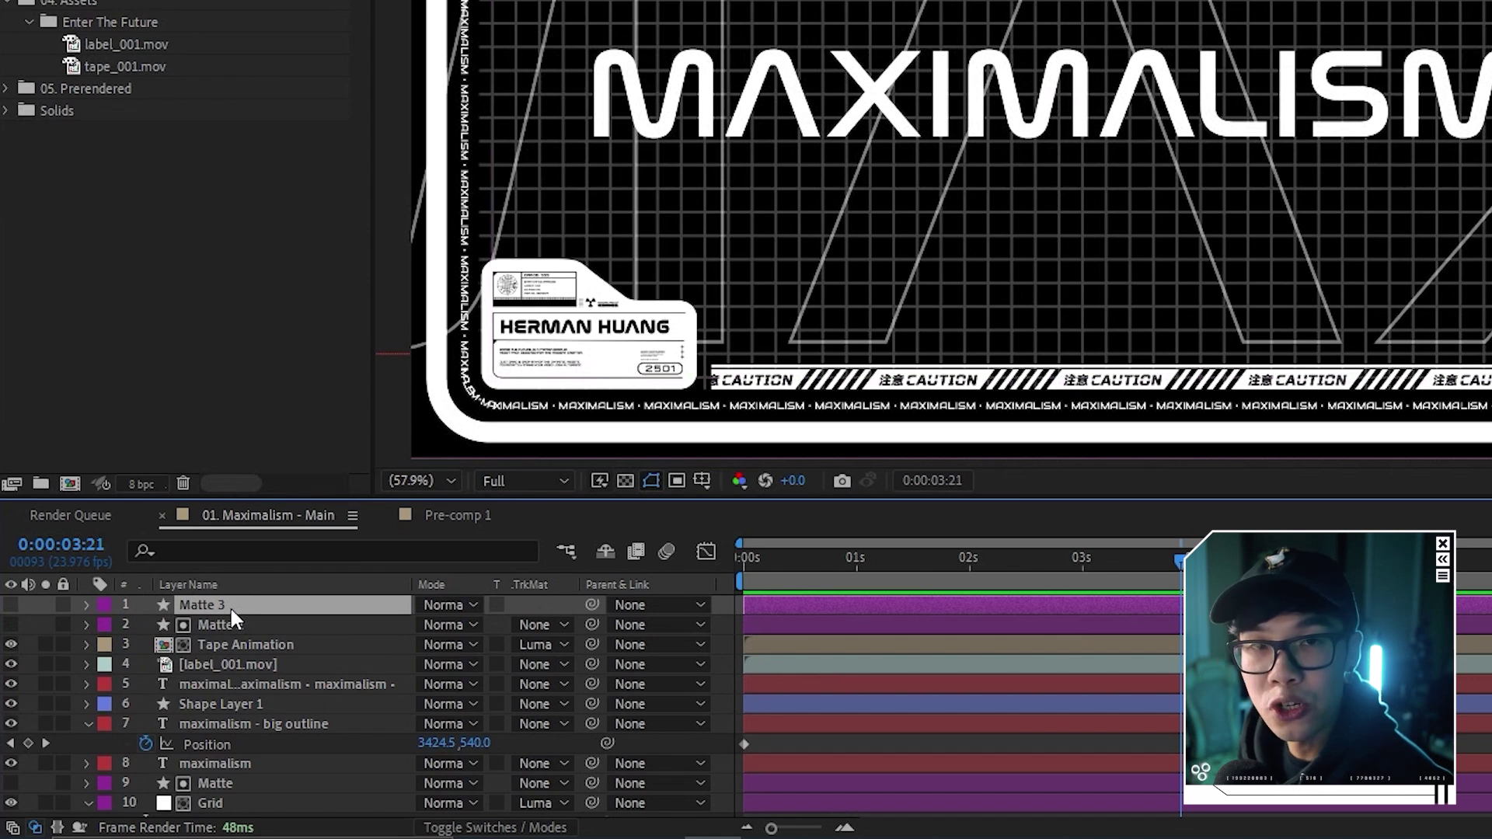
left_click_drag(230, 607, 288, 724)
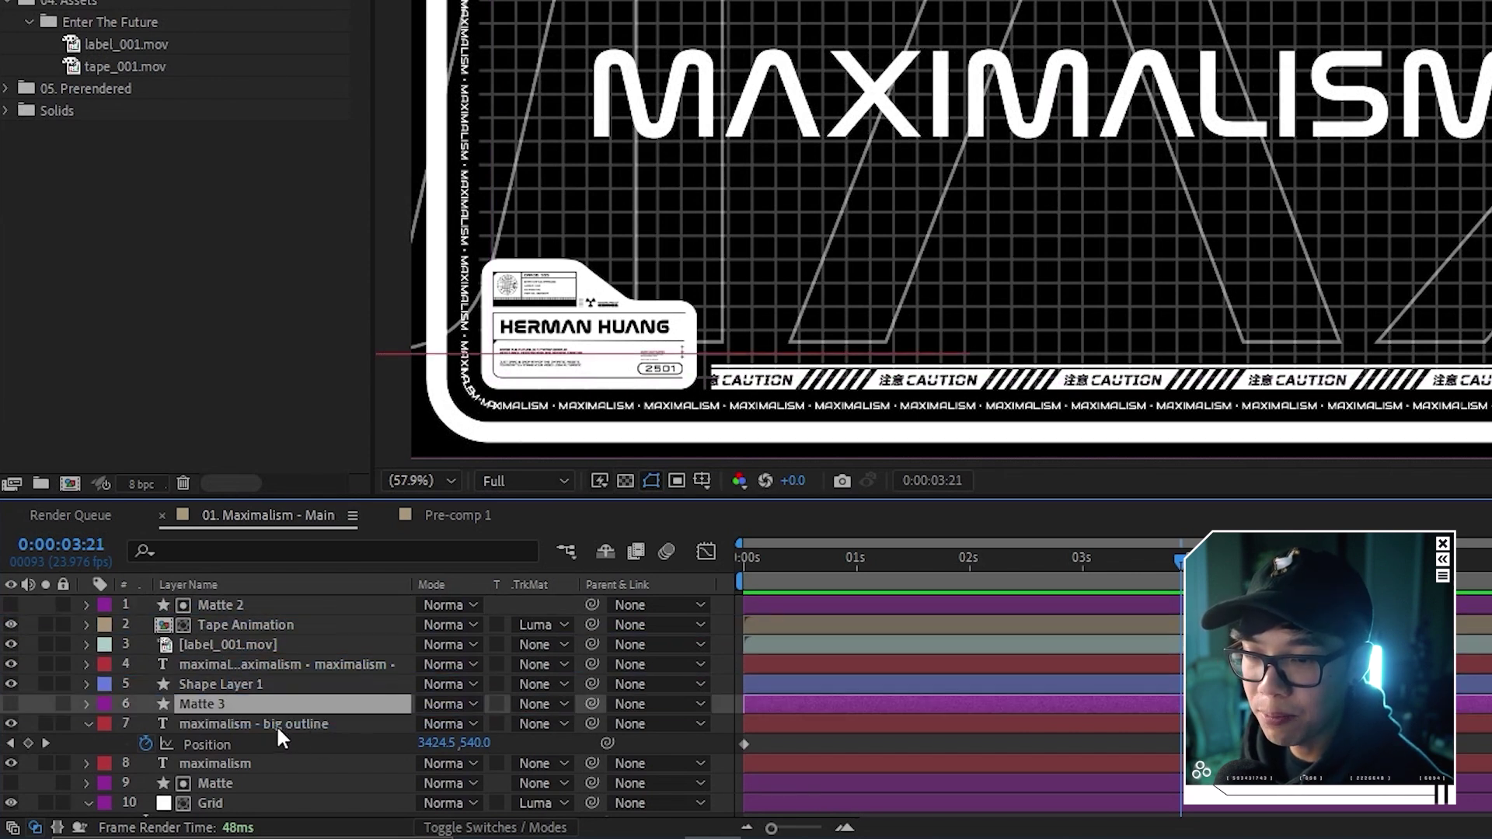
Set the big outline layer's track matte to Luma Matte 'Matte 3', preview, and save.
left_click(277, 725)
left_click(531, 724)
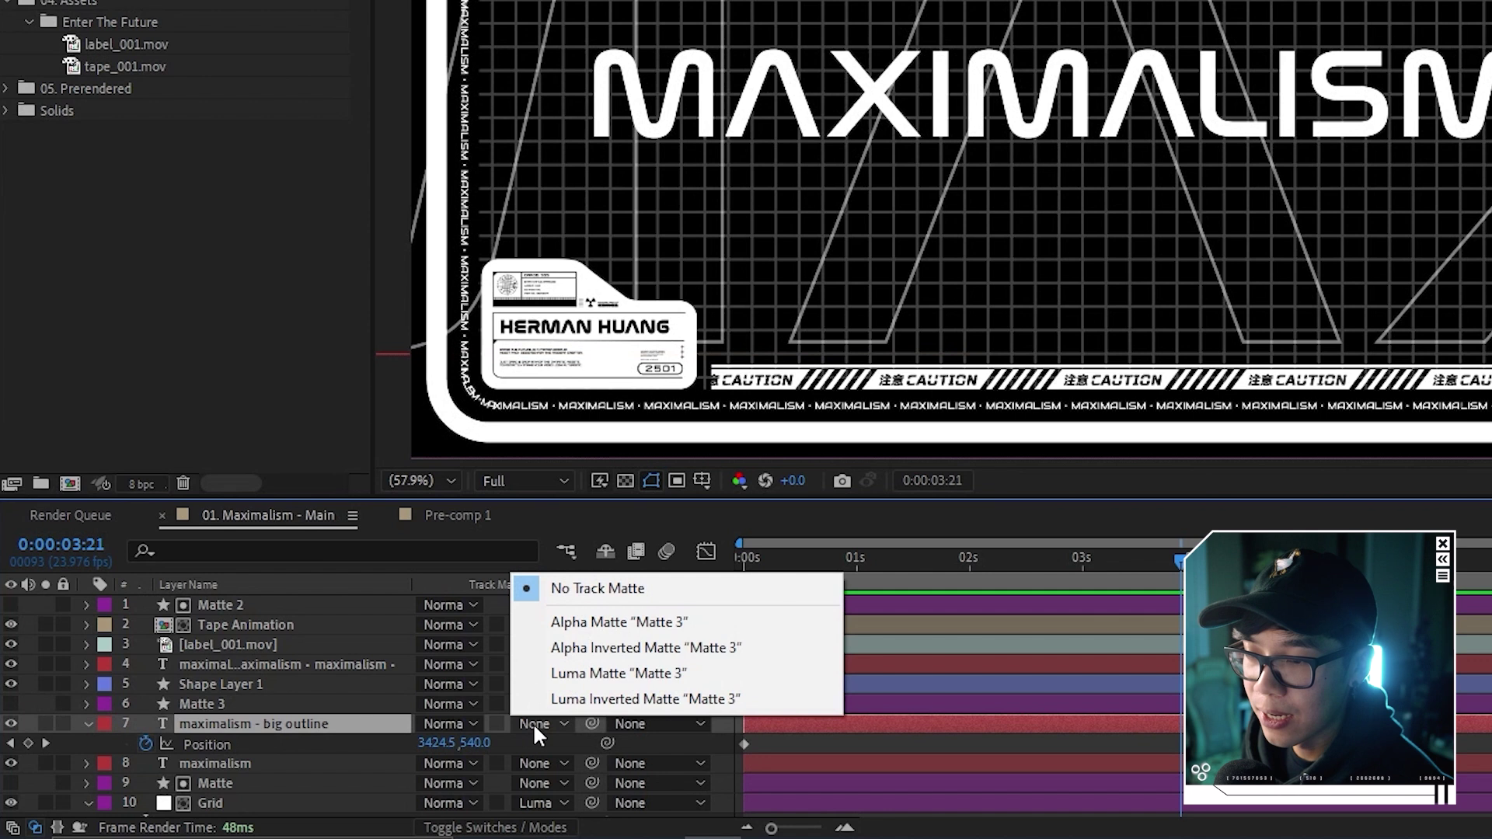
left_click(618, 673)
left_click(776, 559)
key("space")
key("ctrl+s")
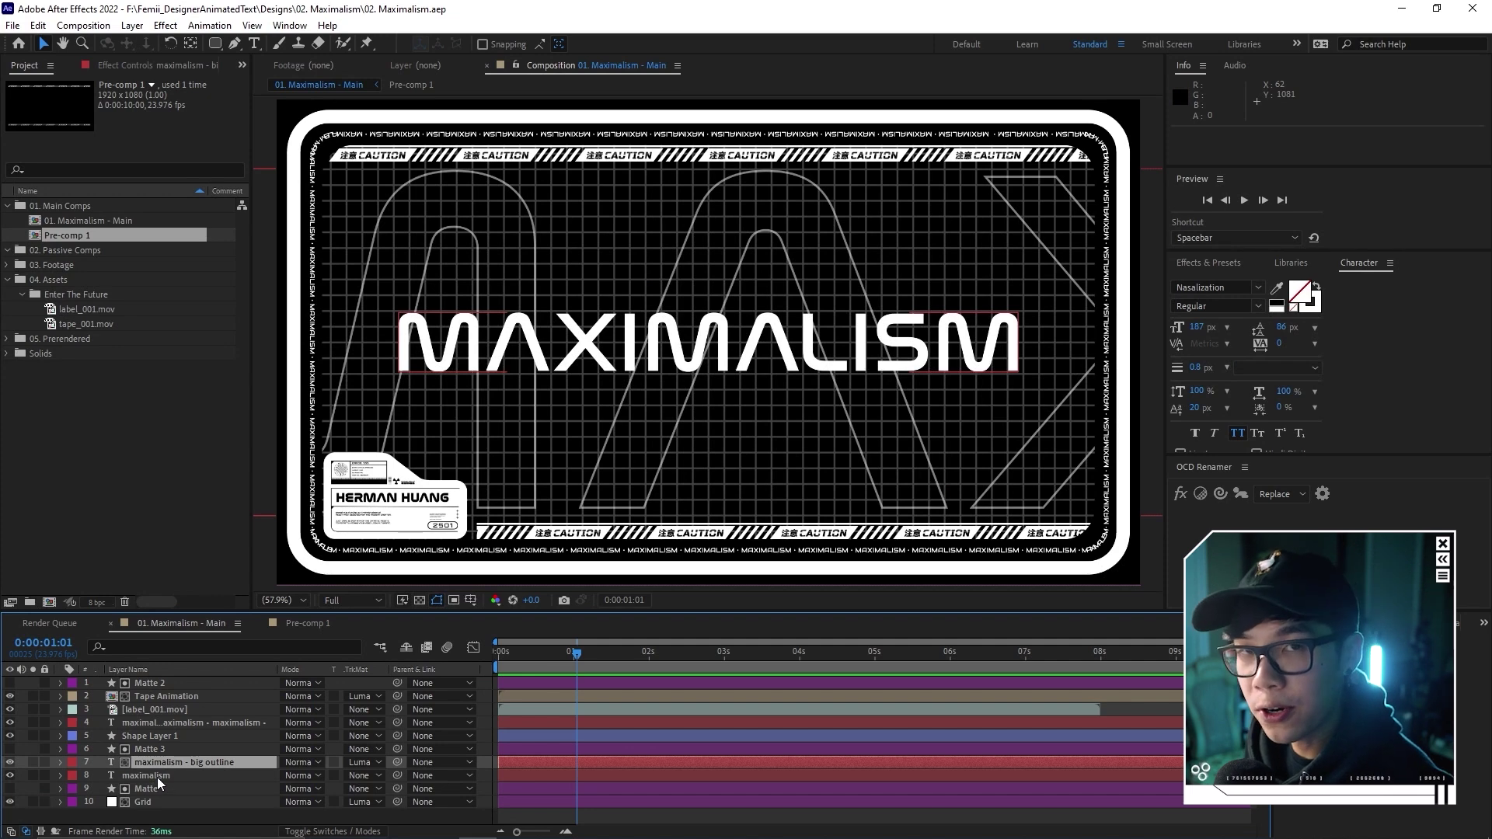
Preview the maximalism title and check its text colour picker without changing it.
left_click(158, 777)
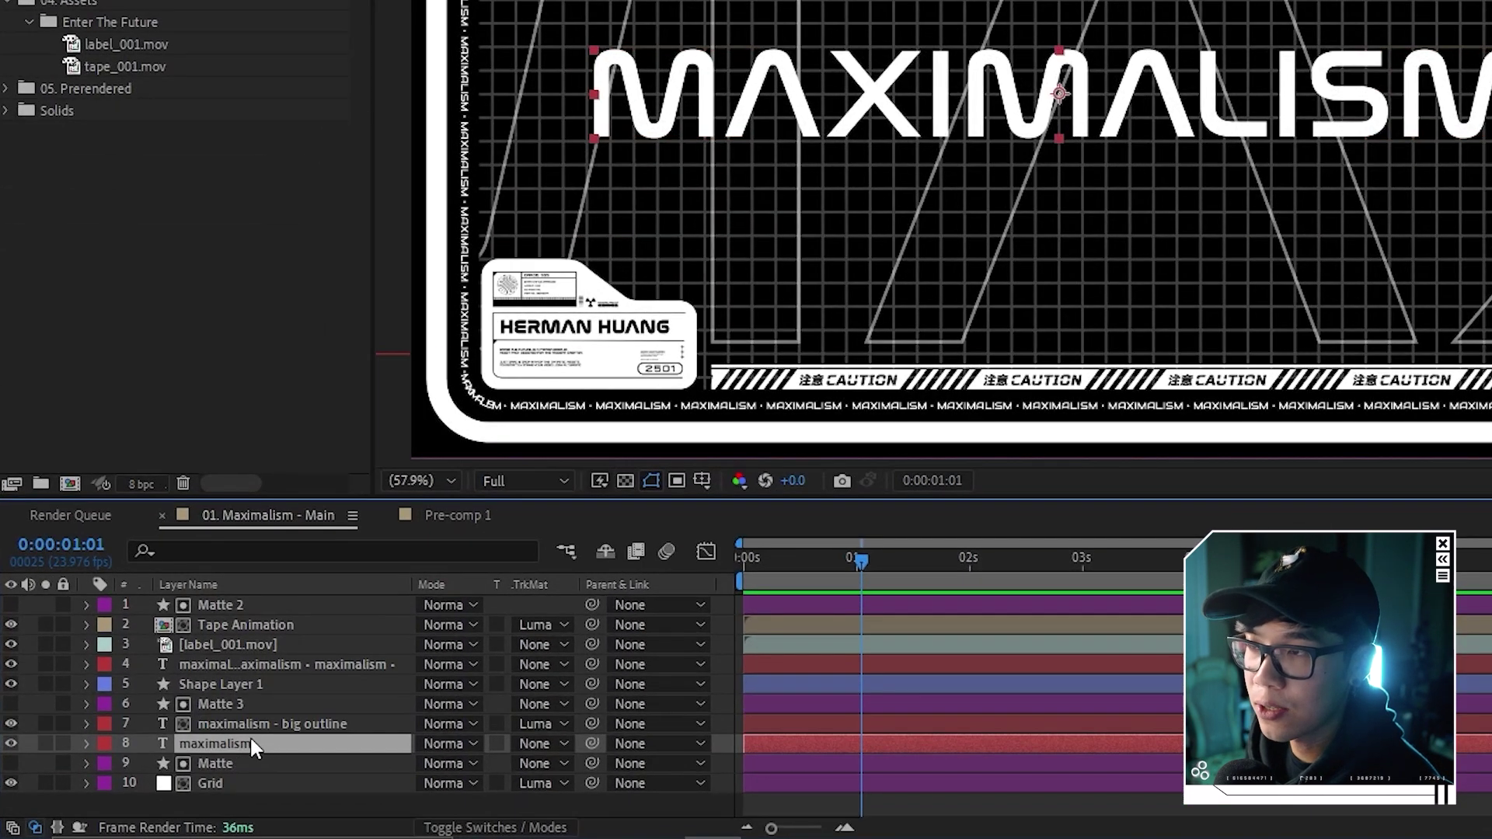
key("space")
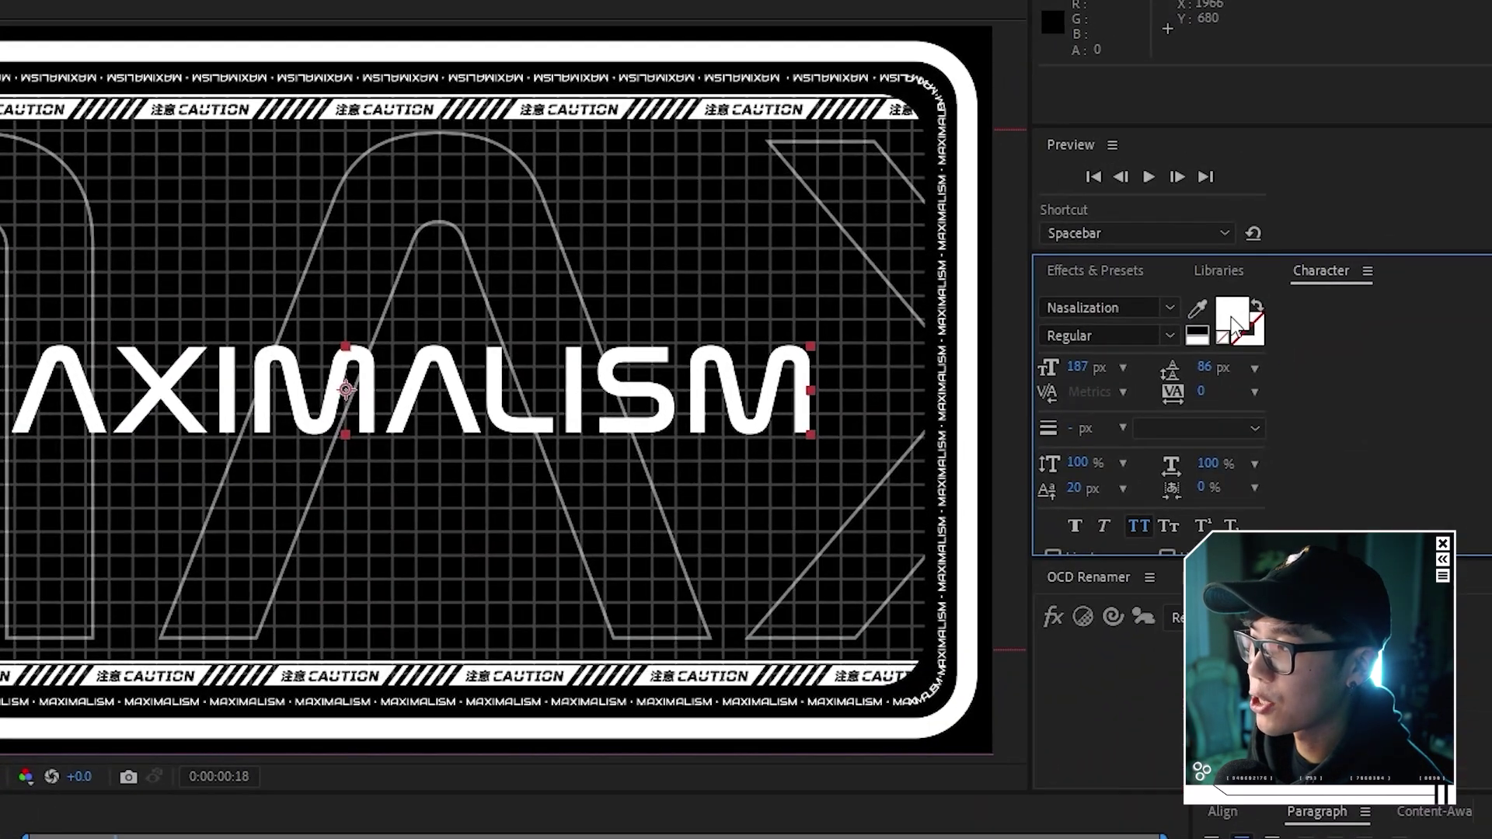
left_click(1232, 323)
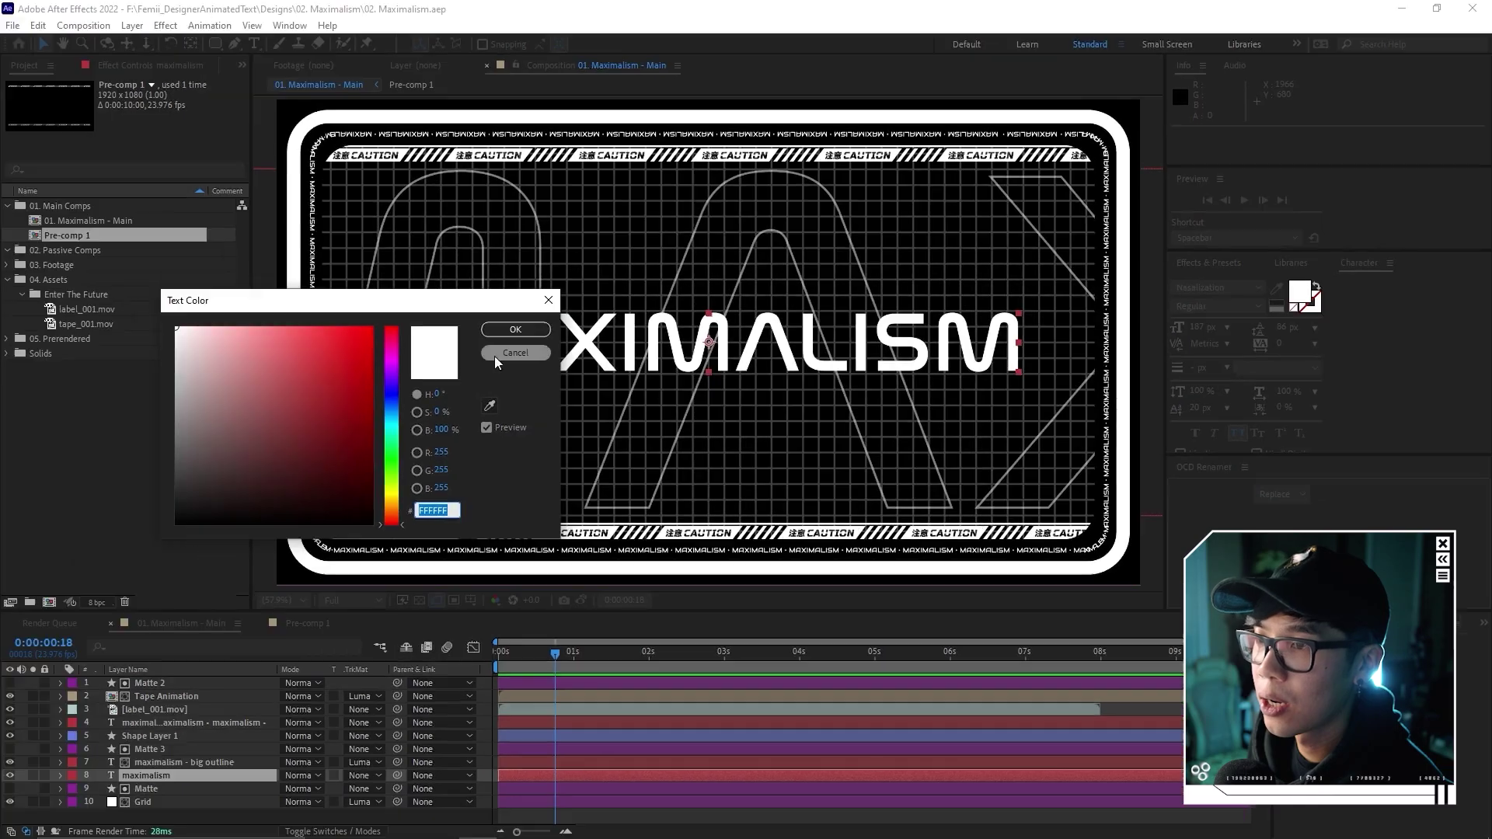
left_click(506, 342)
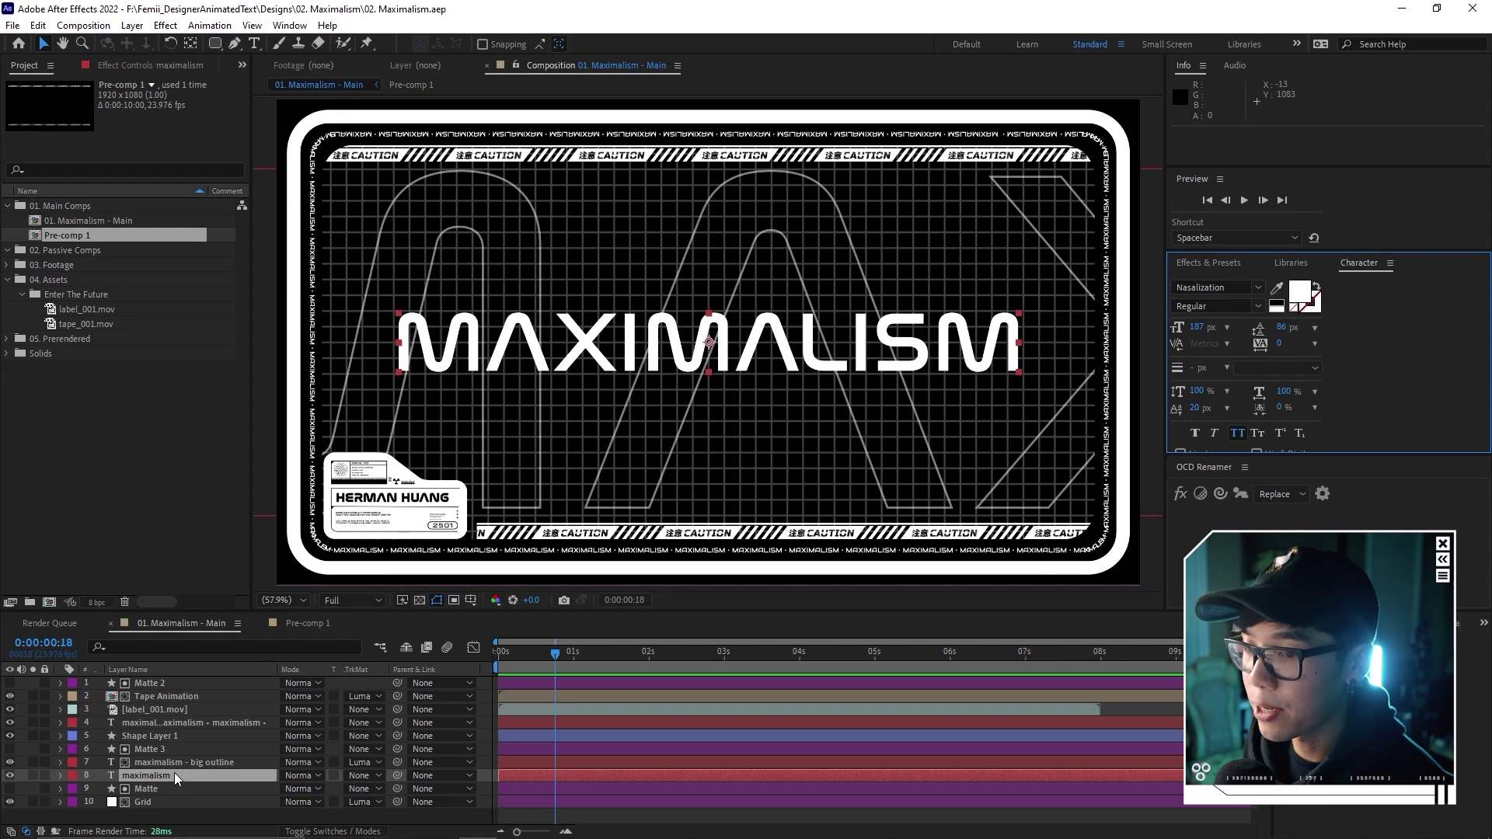
Apply a Fill effect to the maximalism title with colour 00FFEA.
left_click(174, 773)
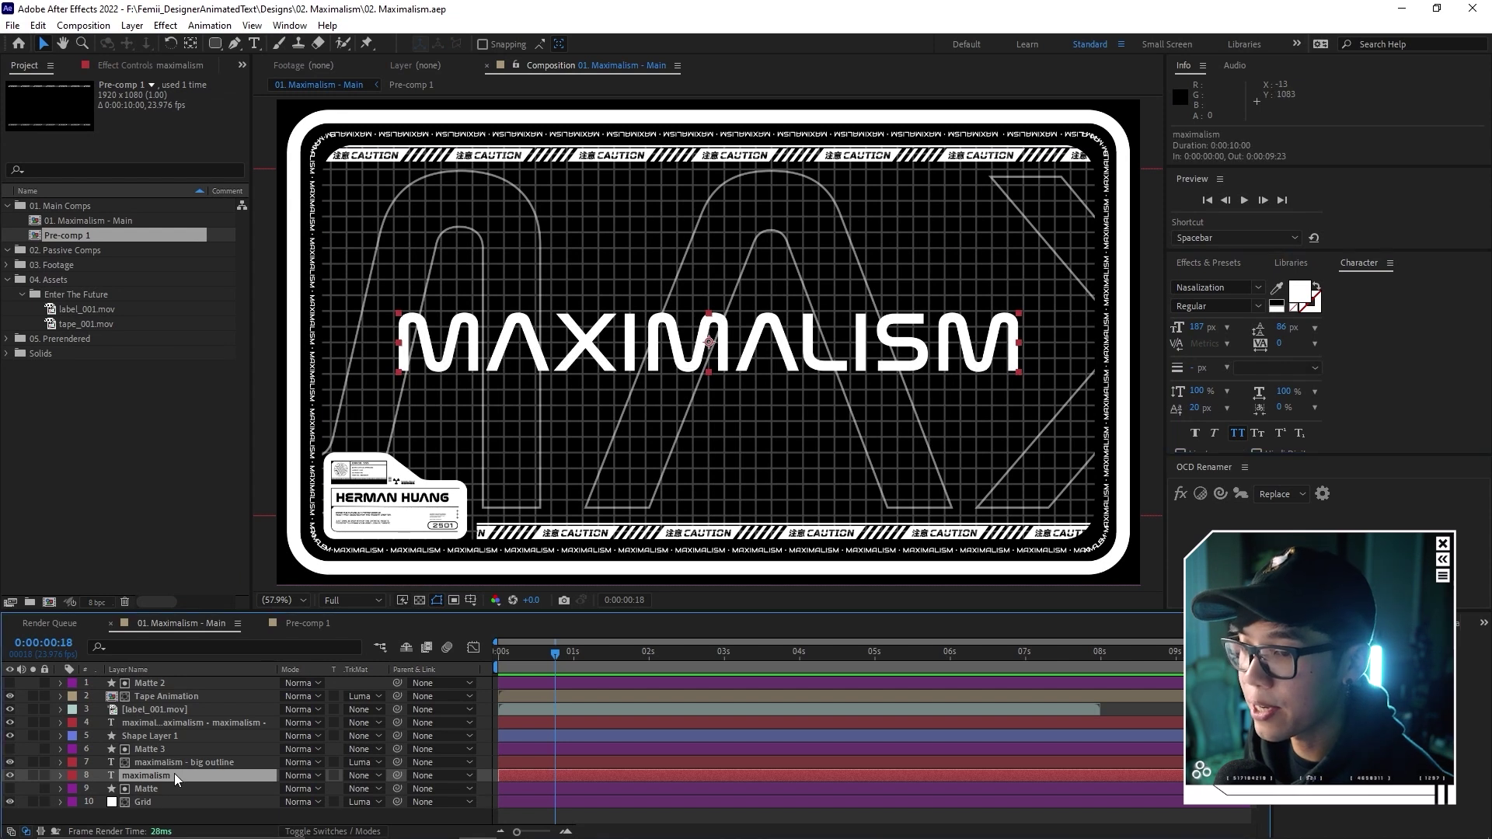
key("ctrl+space")
type("fill")
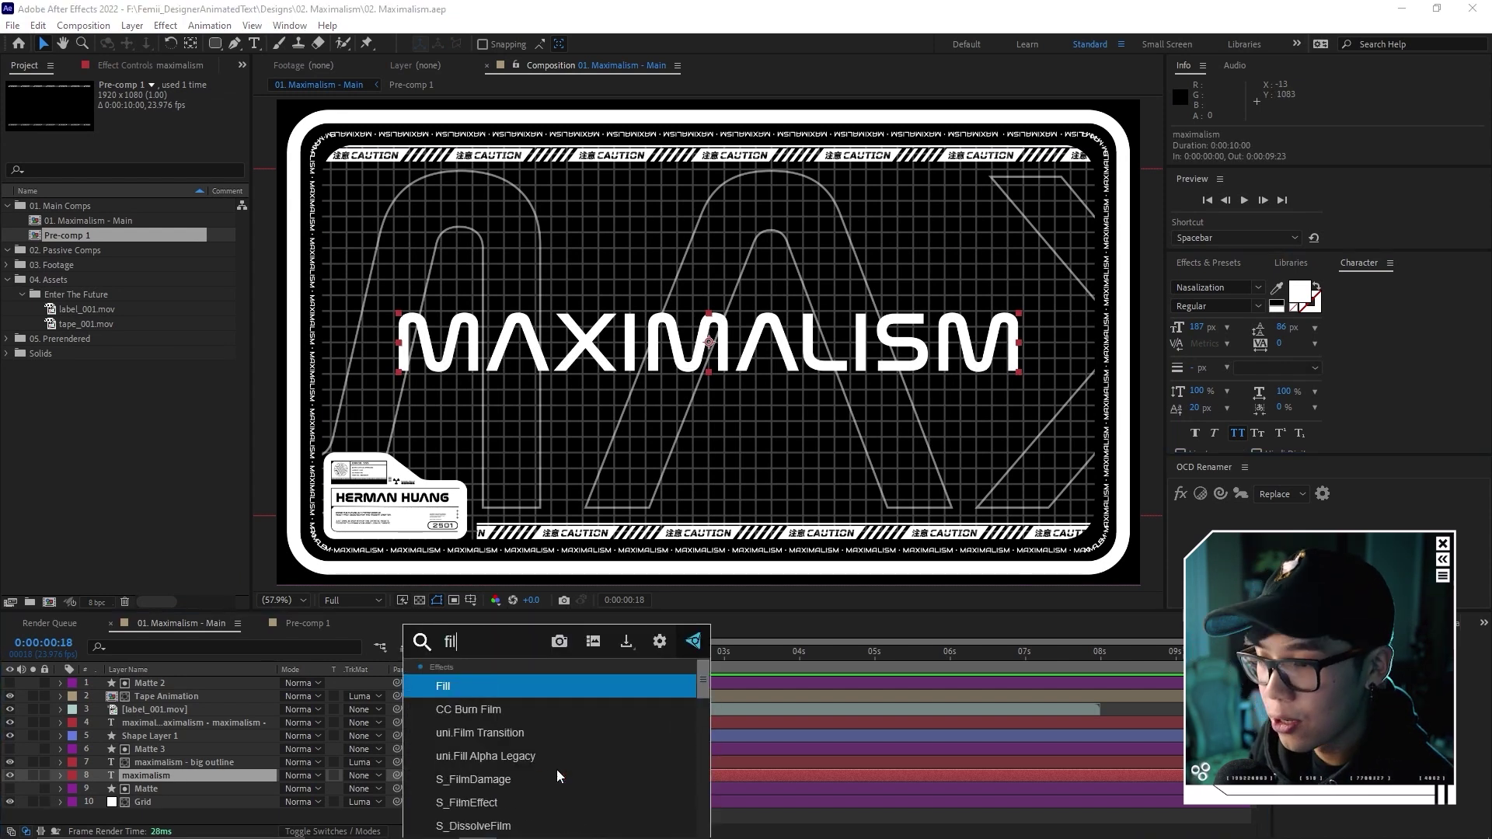
left_click(498, 688)
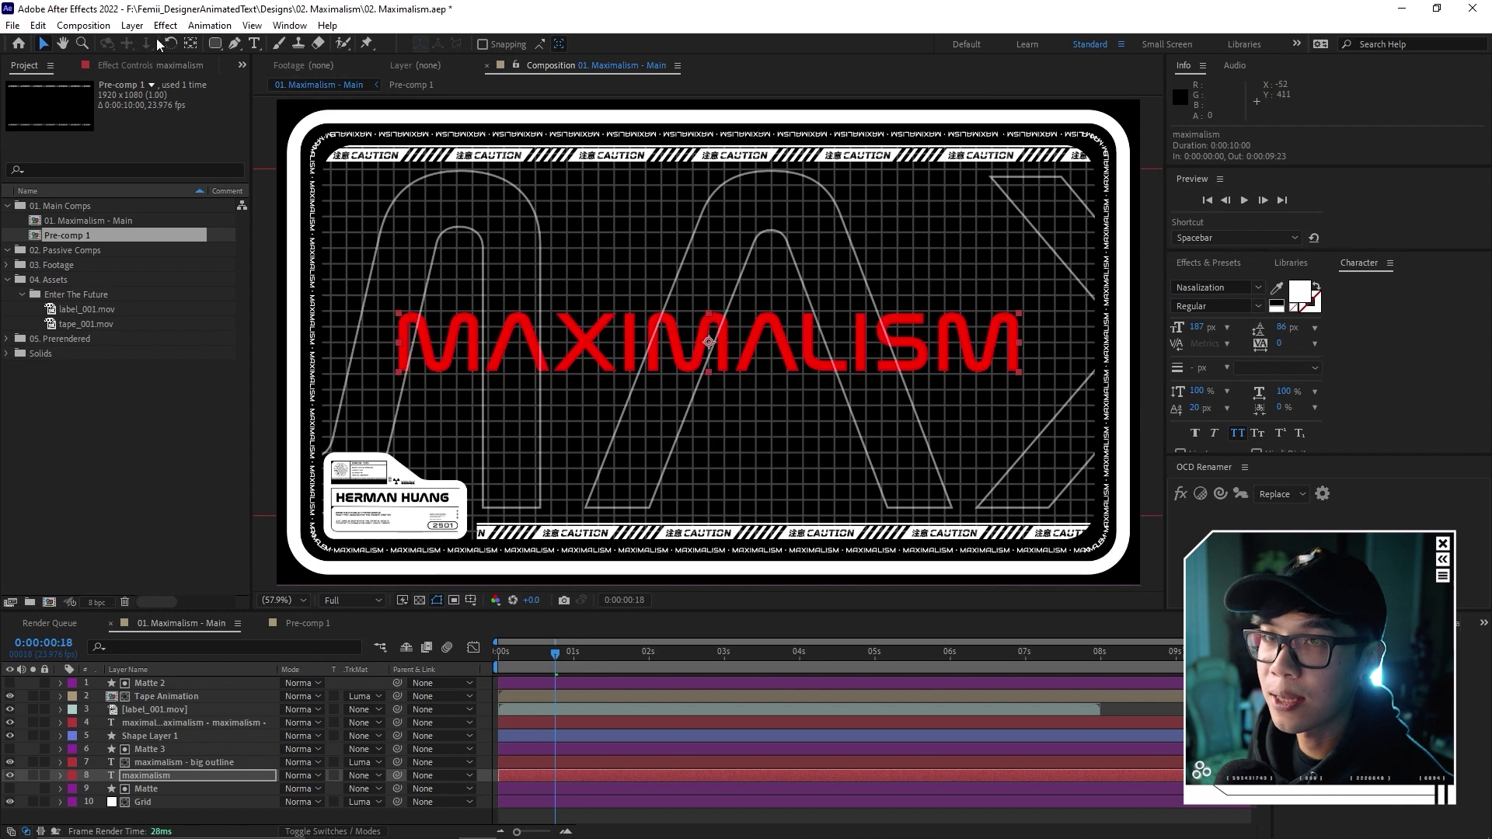
left_click(152, 64)
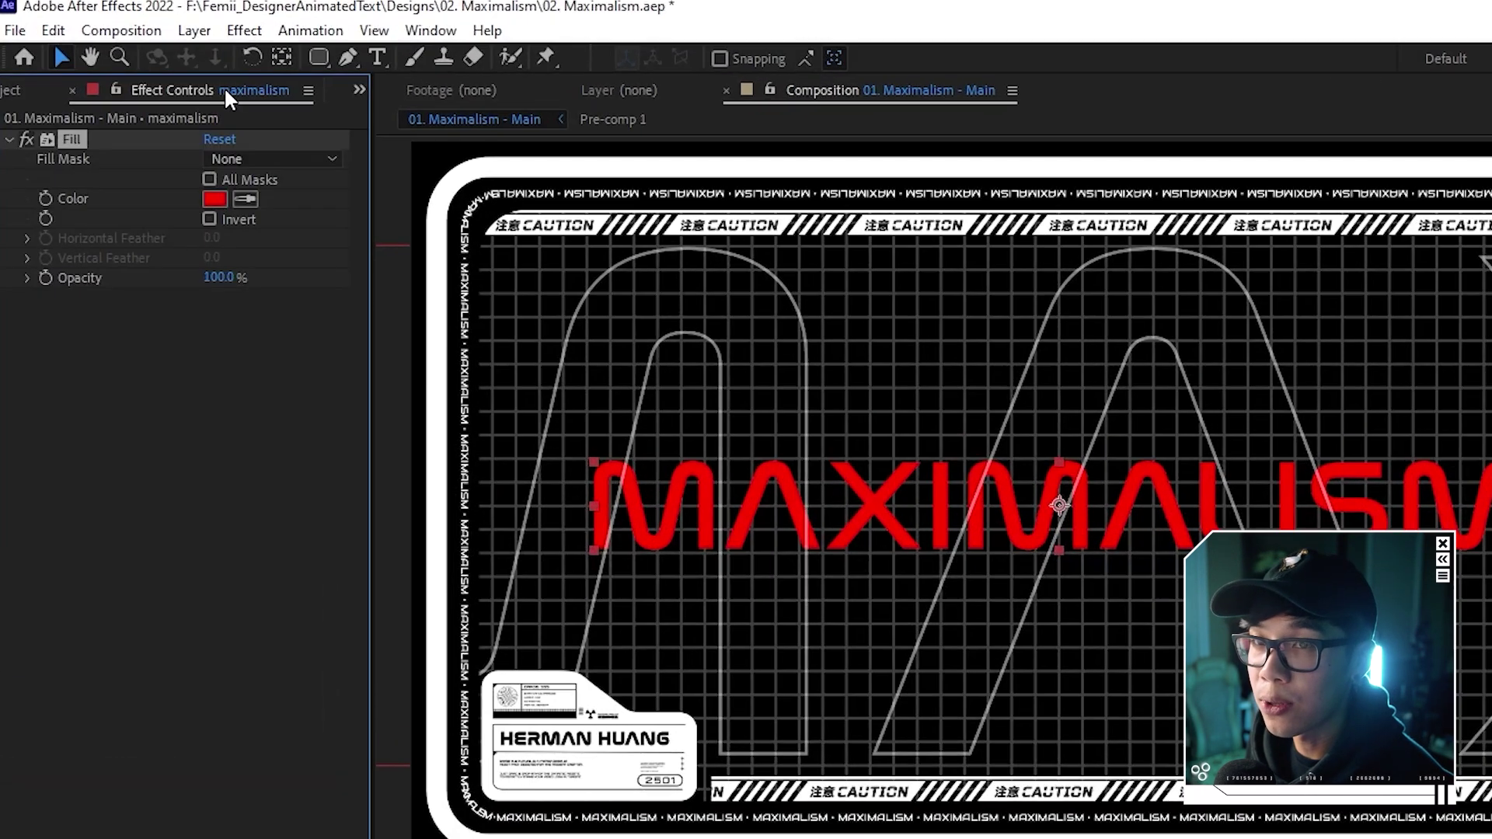
left_click(215, 199)
type("00FFEA")
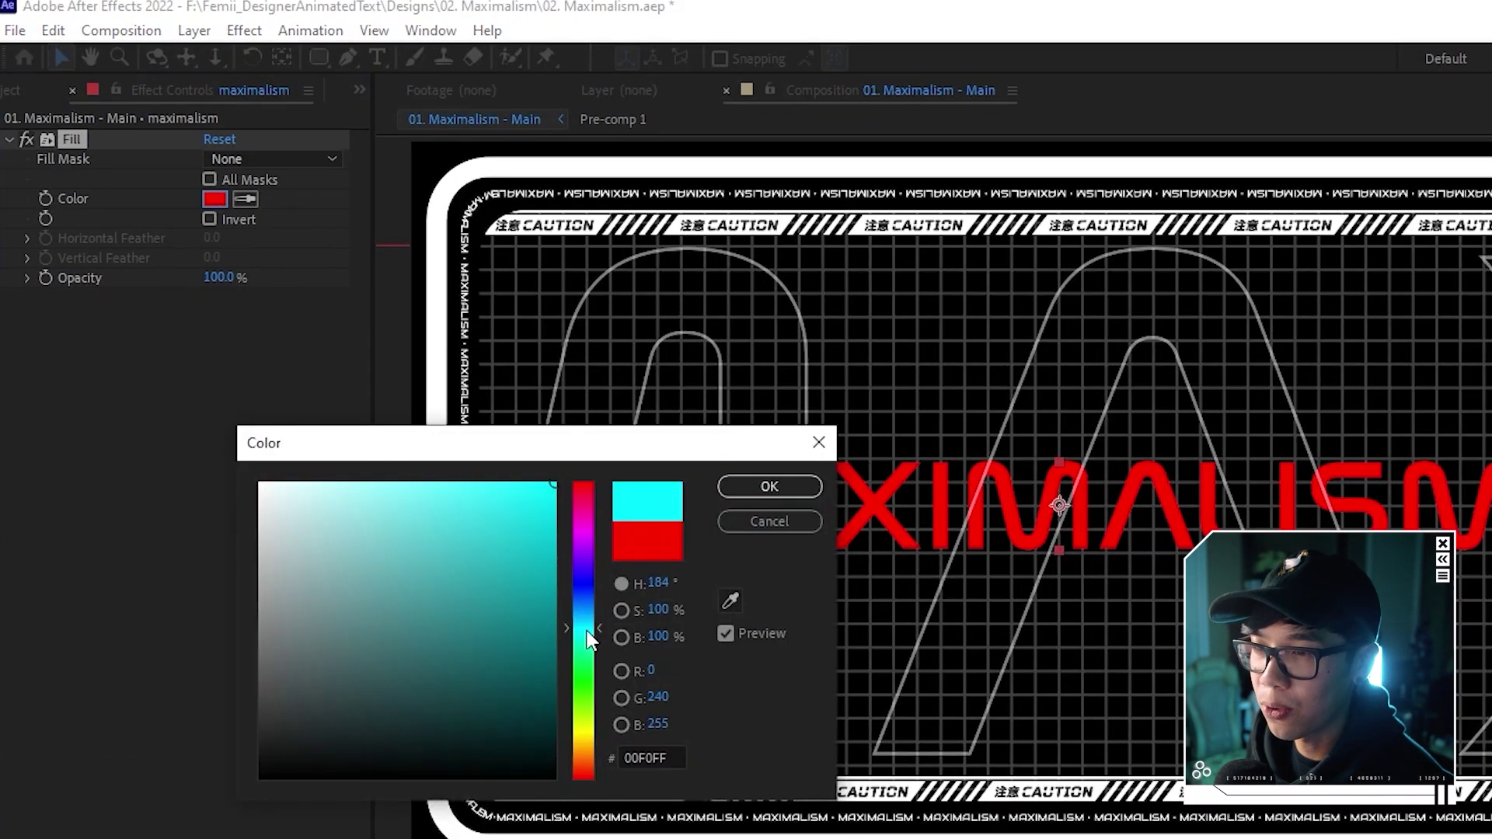
key("Return")
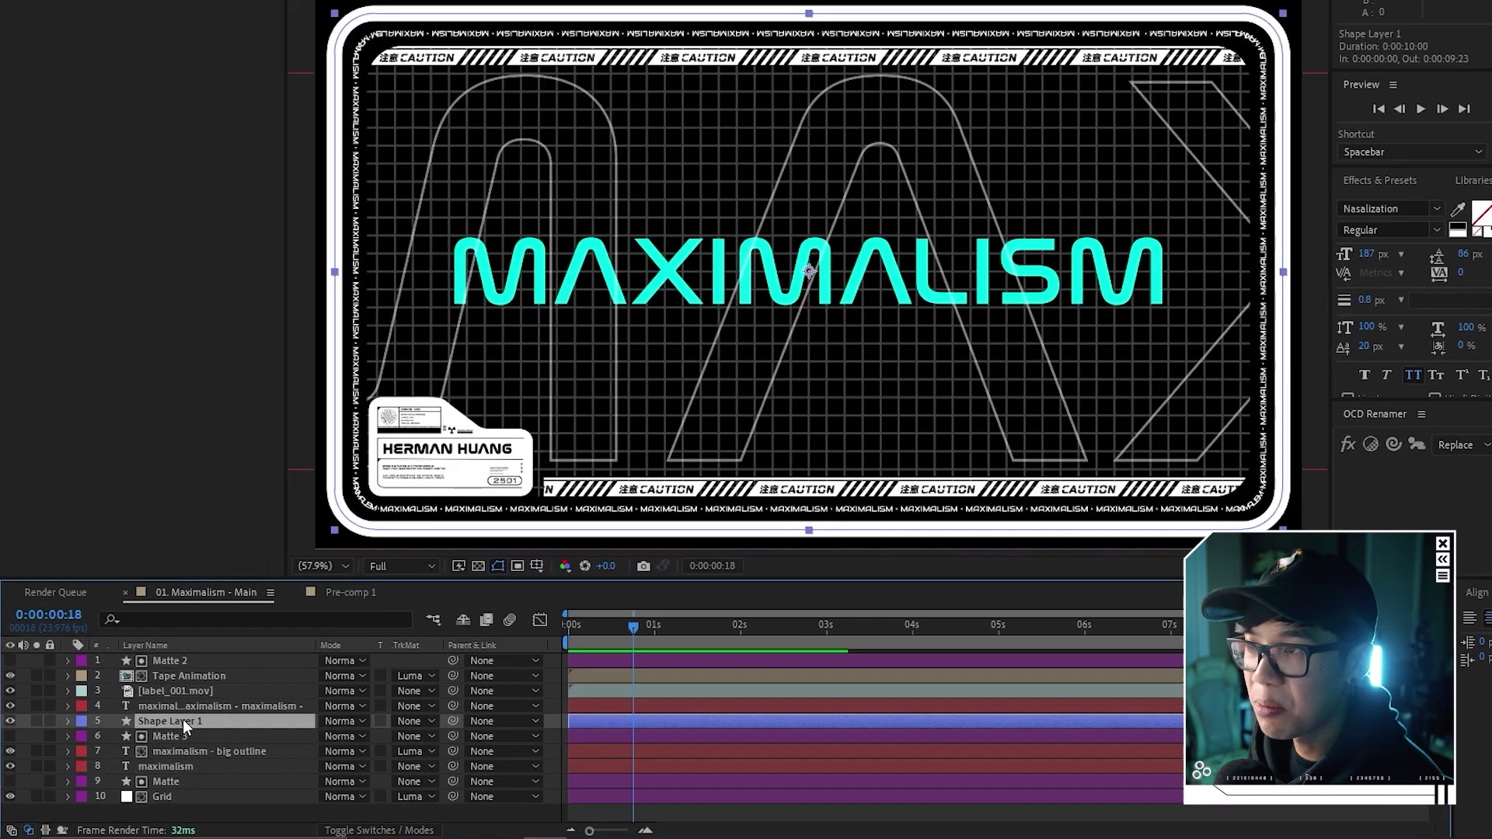
Rename the border shape layer to 'Border'.
left_click(160, 735)
key("Return")
type("Border")
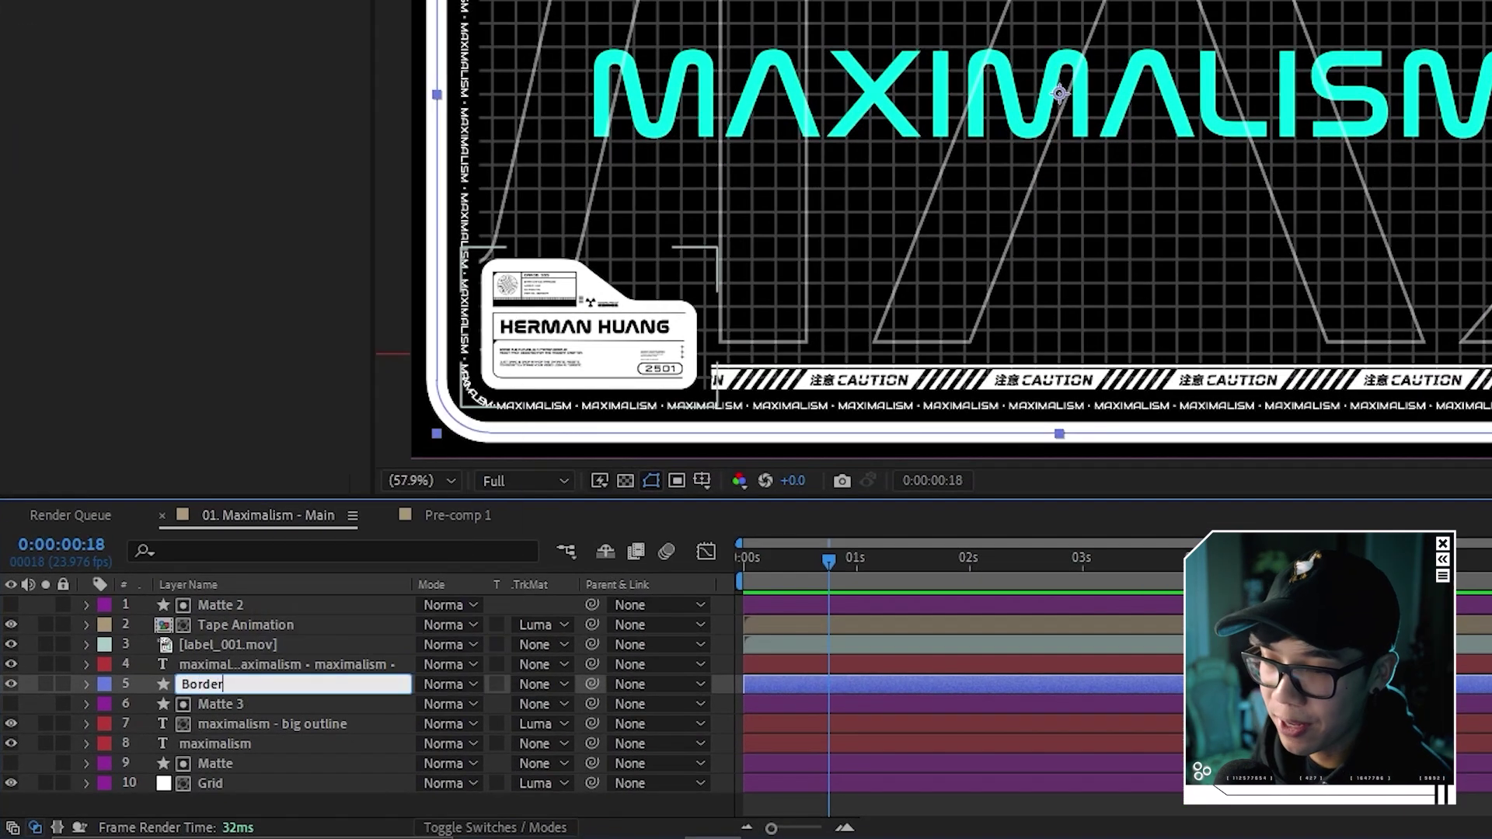
key("Return")
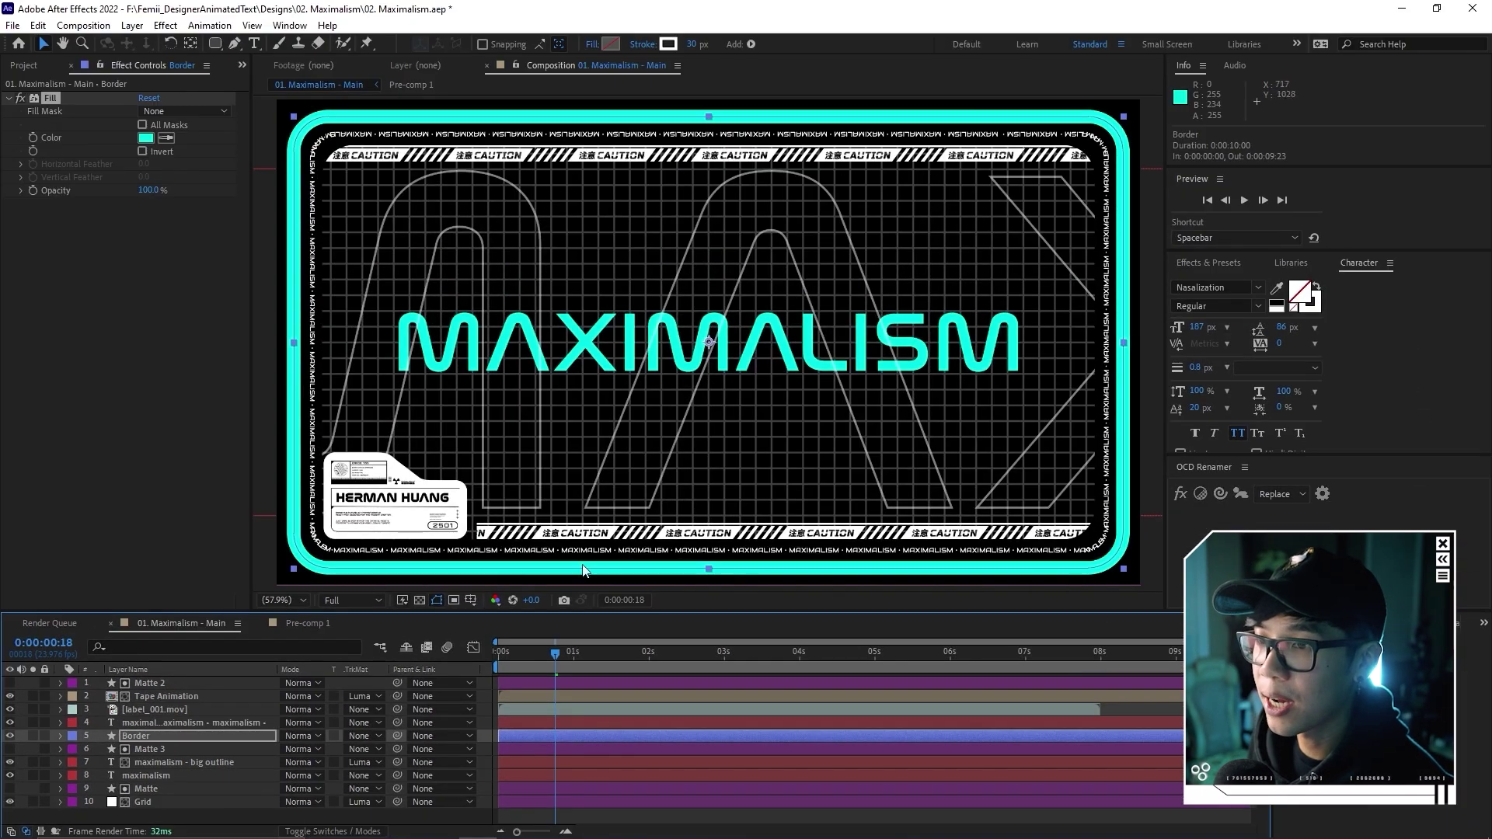
Paste the cyan Fill effect onto the label_001.mov ID label layer.
left_click(155, 710)
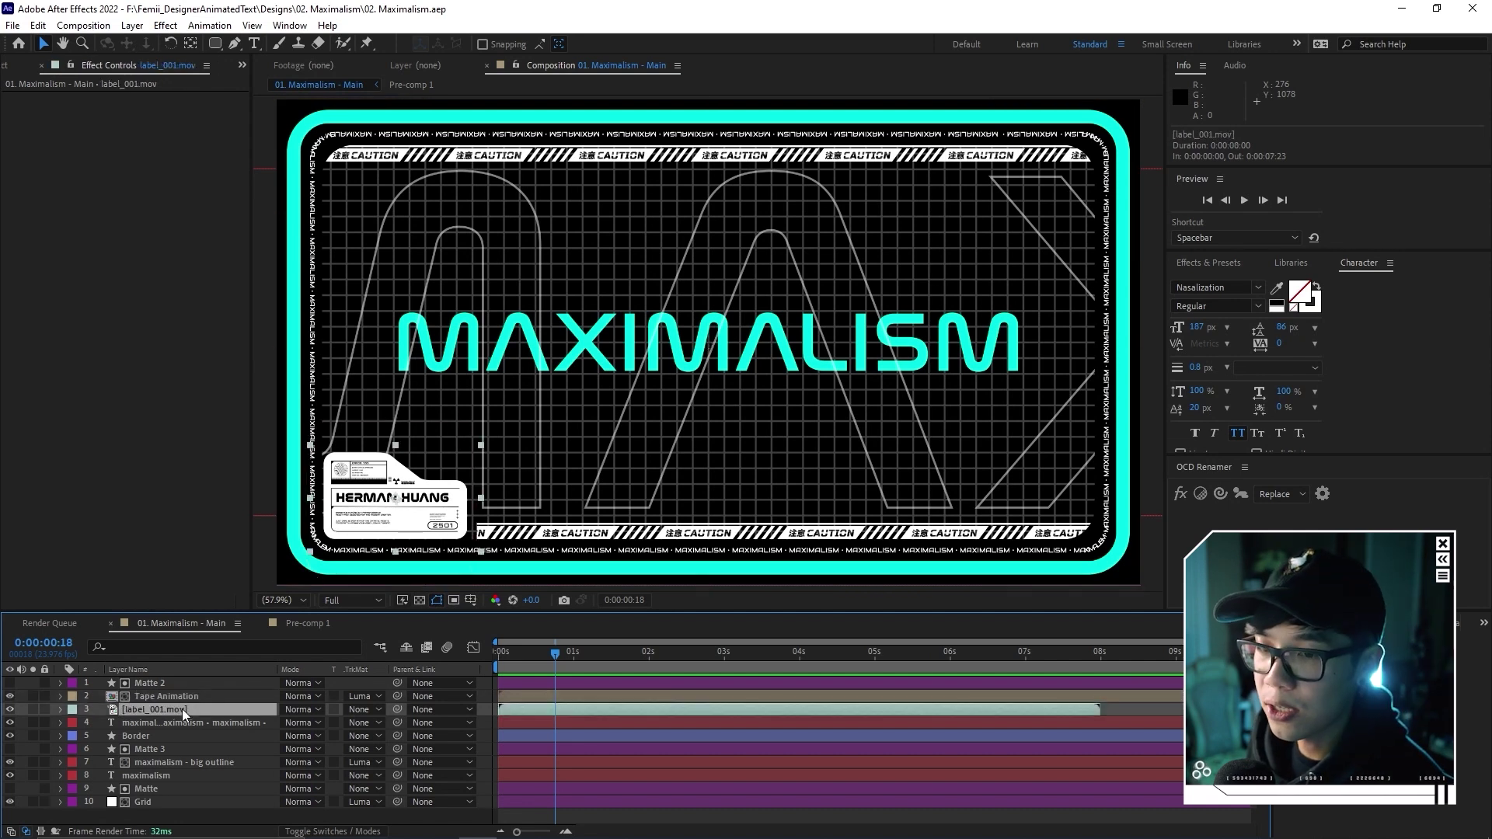
key("ctrl+alt+shift+e")
key("Return")
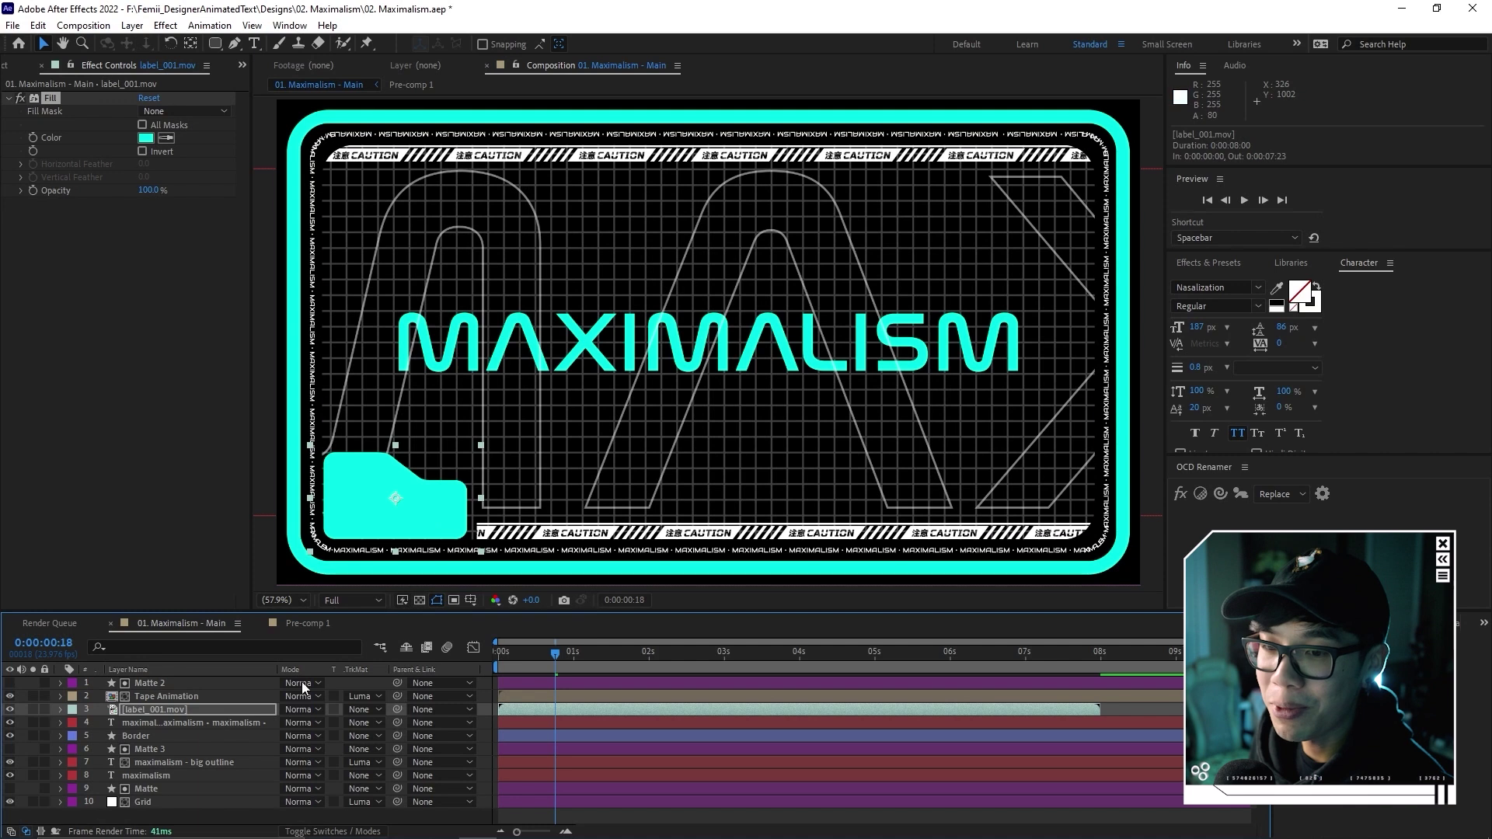
left_click(179, 707)
Add a Tint effect to the label, sampling Map White To from the cyan fill.
key("ctrl+space")
type("tint")
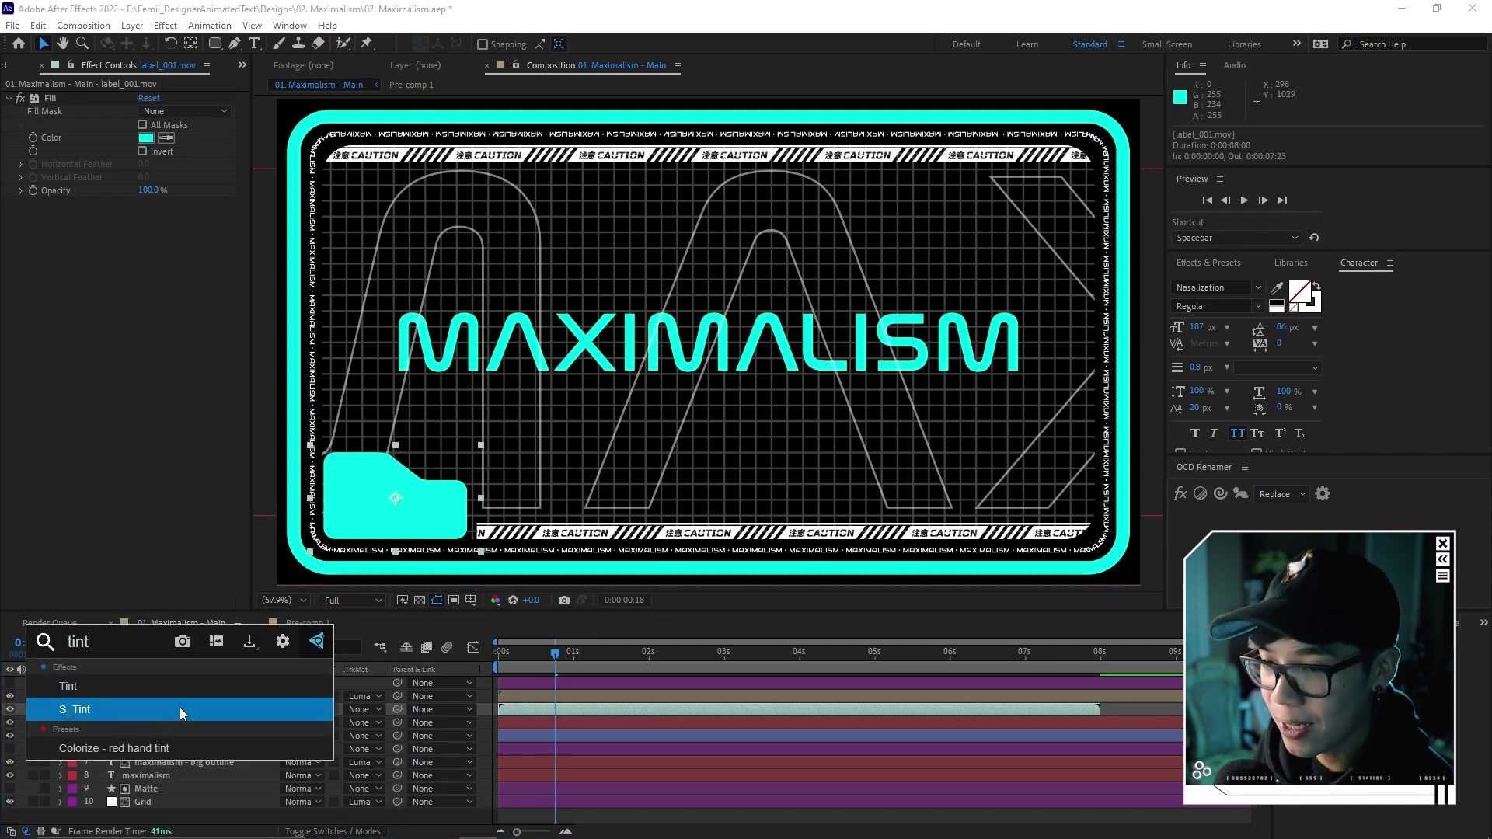
left_click(78, 687)
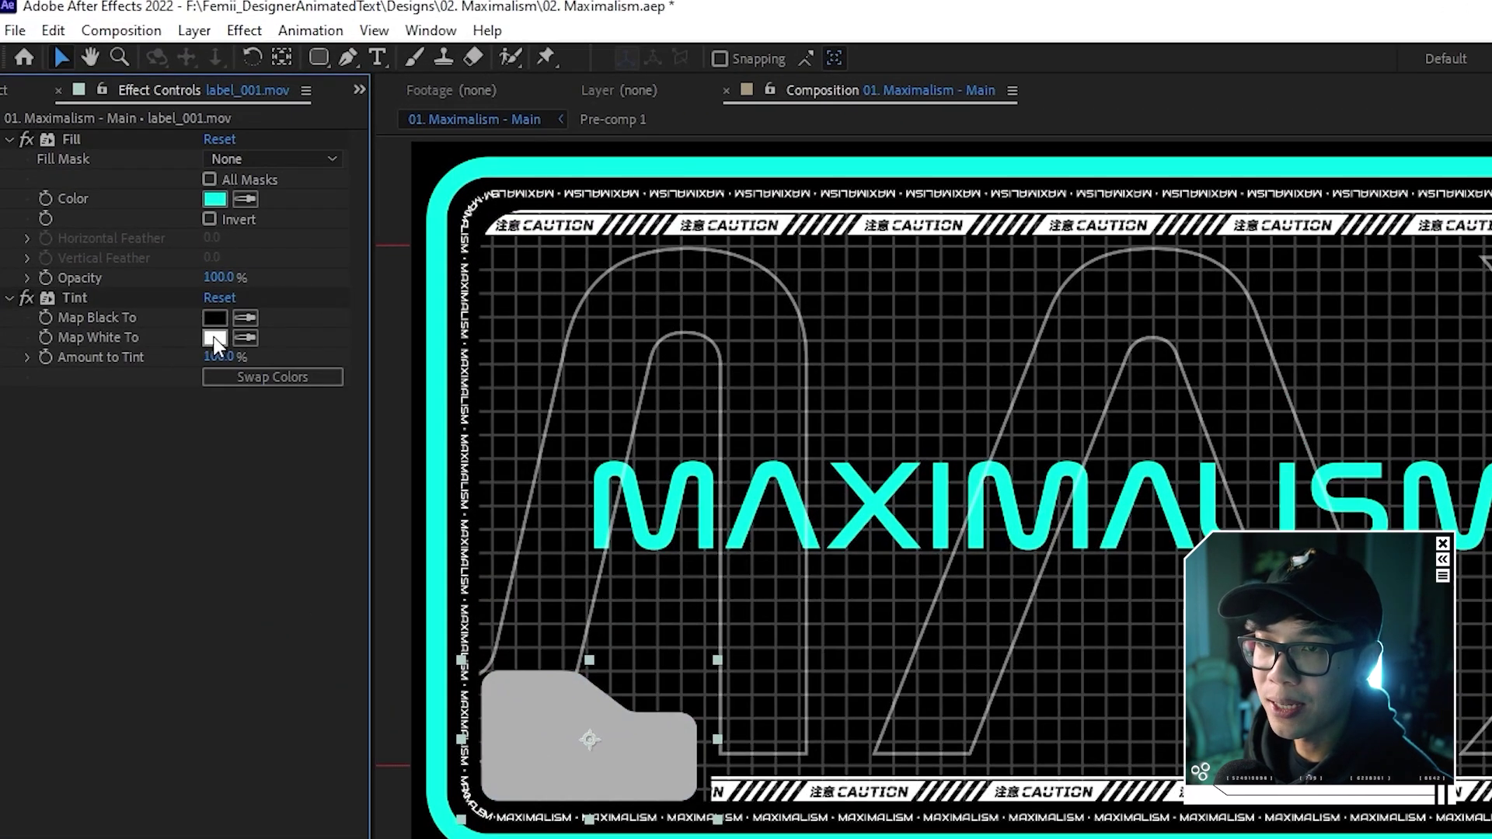
left_click(245, 337)
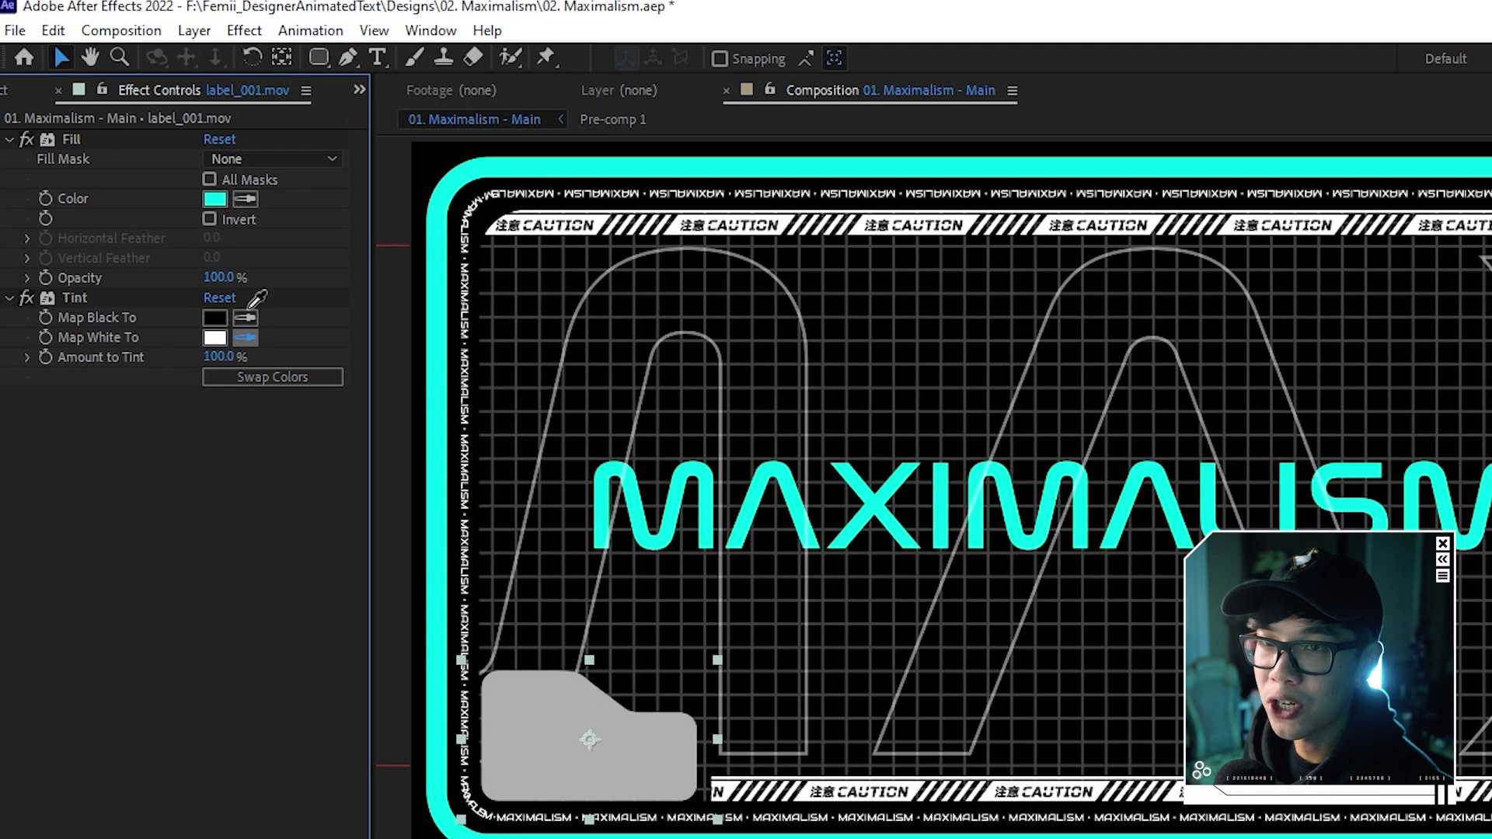
left_click(216, 202)
Delete the label's Fill effect, preview the comp, and save the project.
left_click(74, 142)
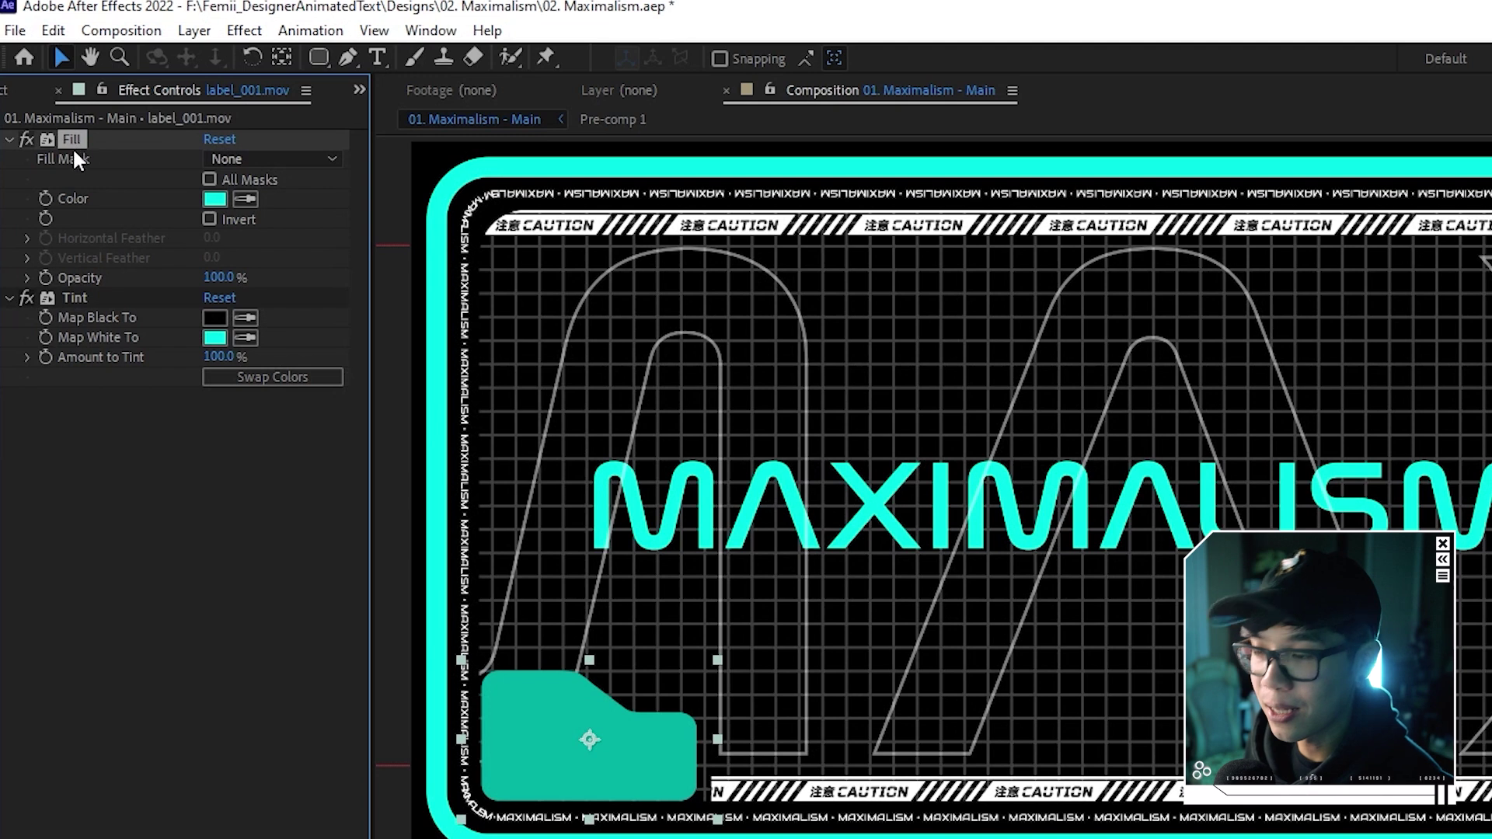
key("Delete")
key("space")
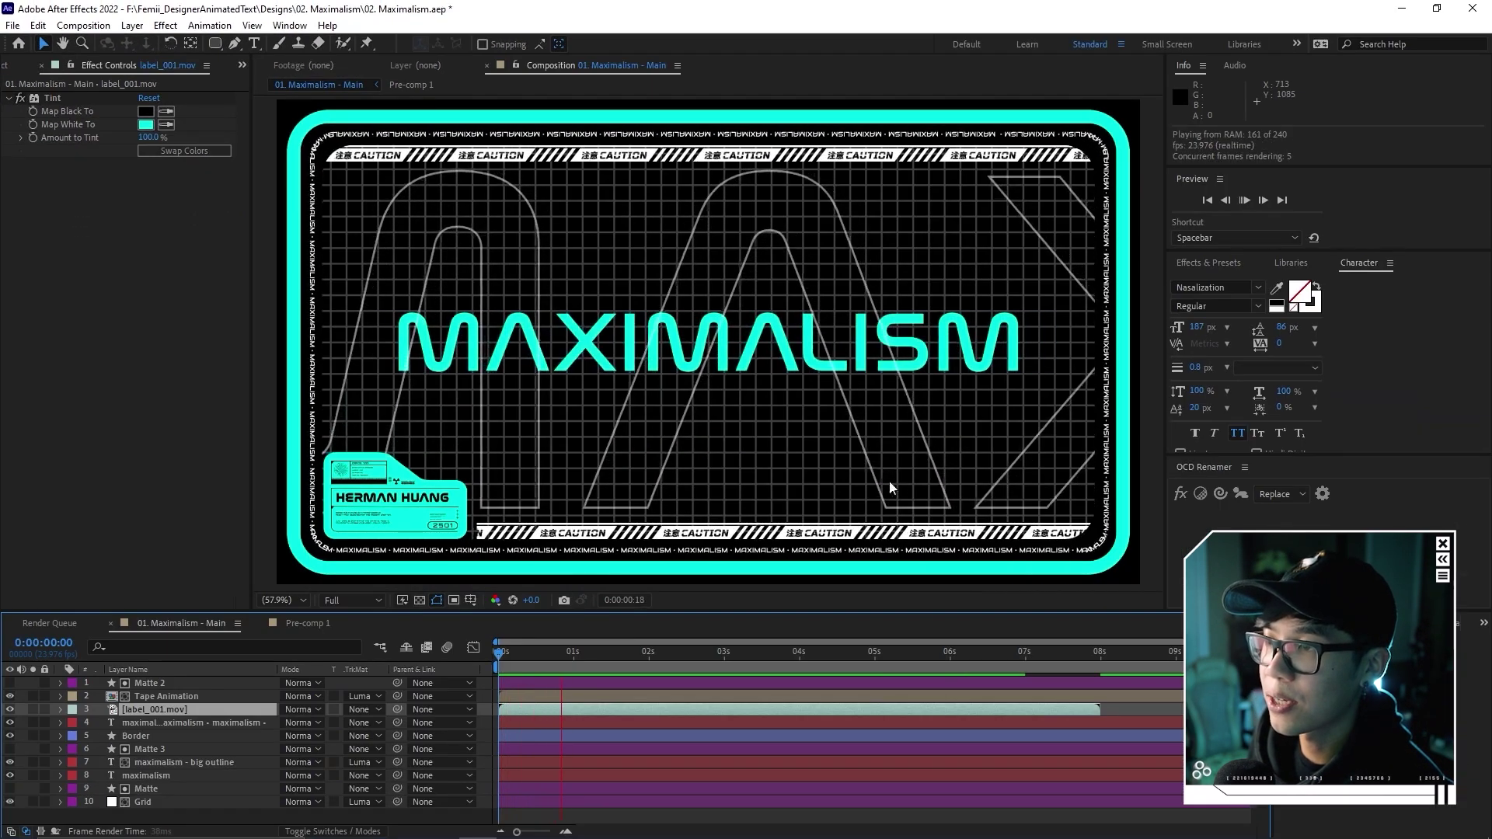
key("ctrl+s")
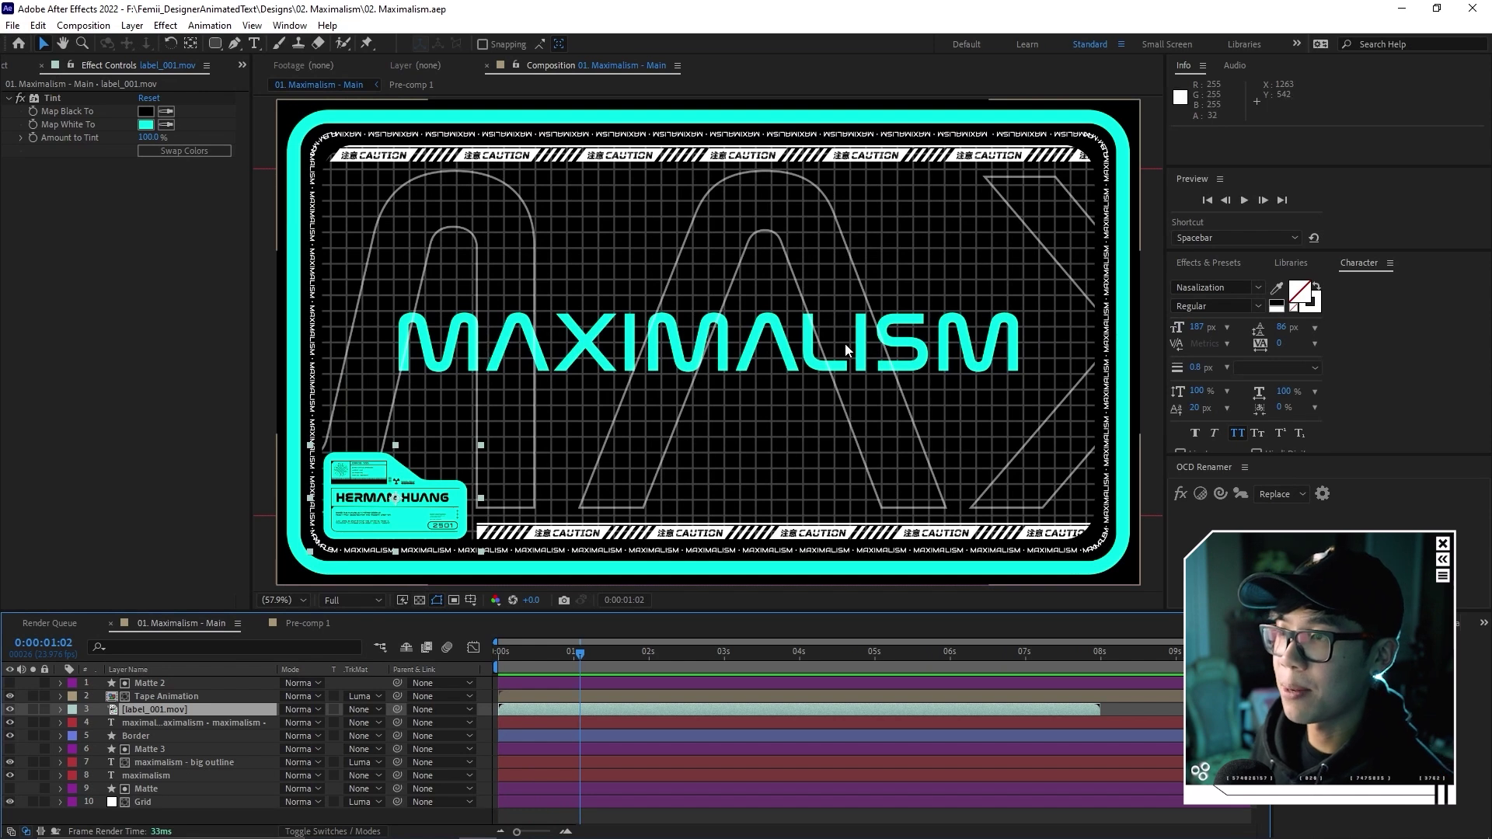
left_click_drag(846, 343, 843, 336)
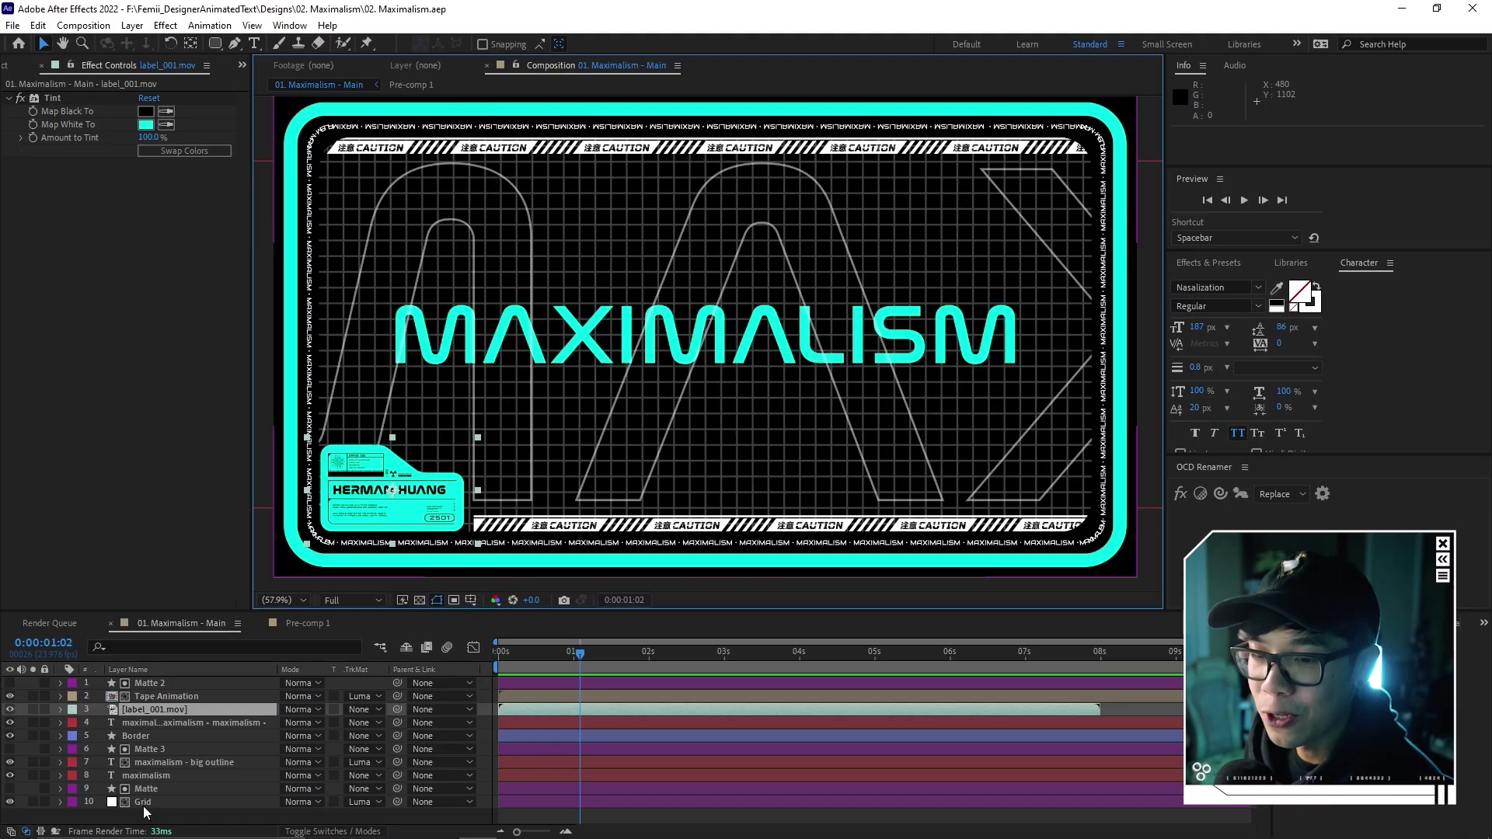
Set the Grid layer's opacity to 15%.
left_click(148, 804)
key("t")
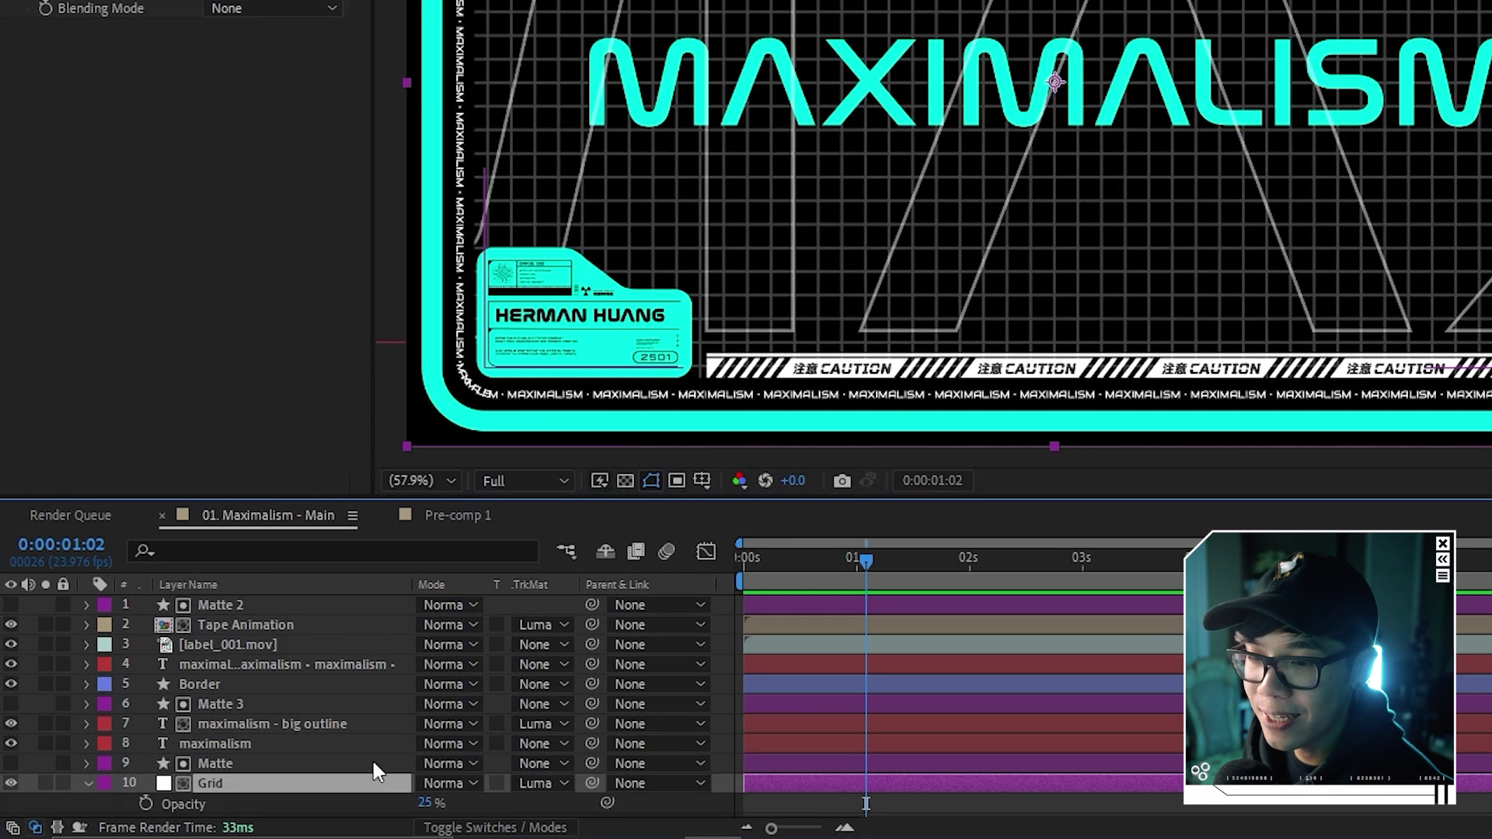
left_click(425, 803)
type("15")
key("Return")
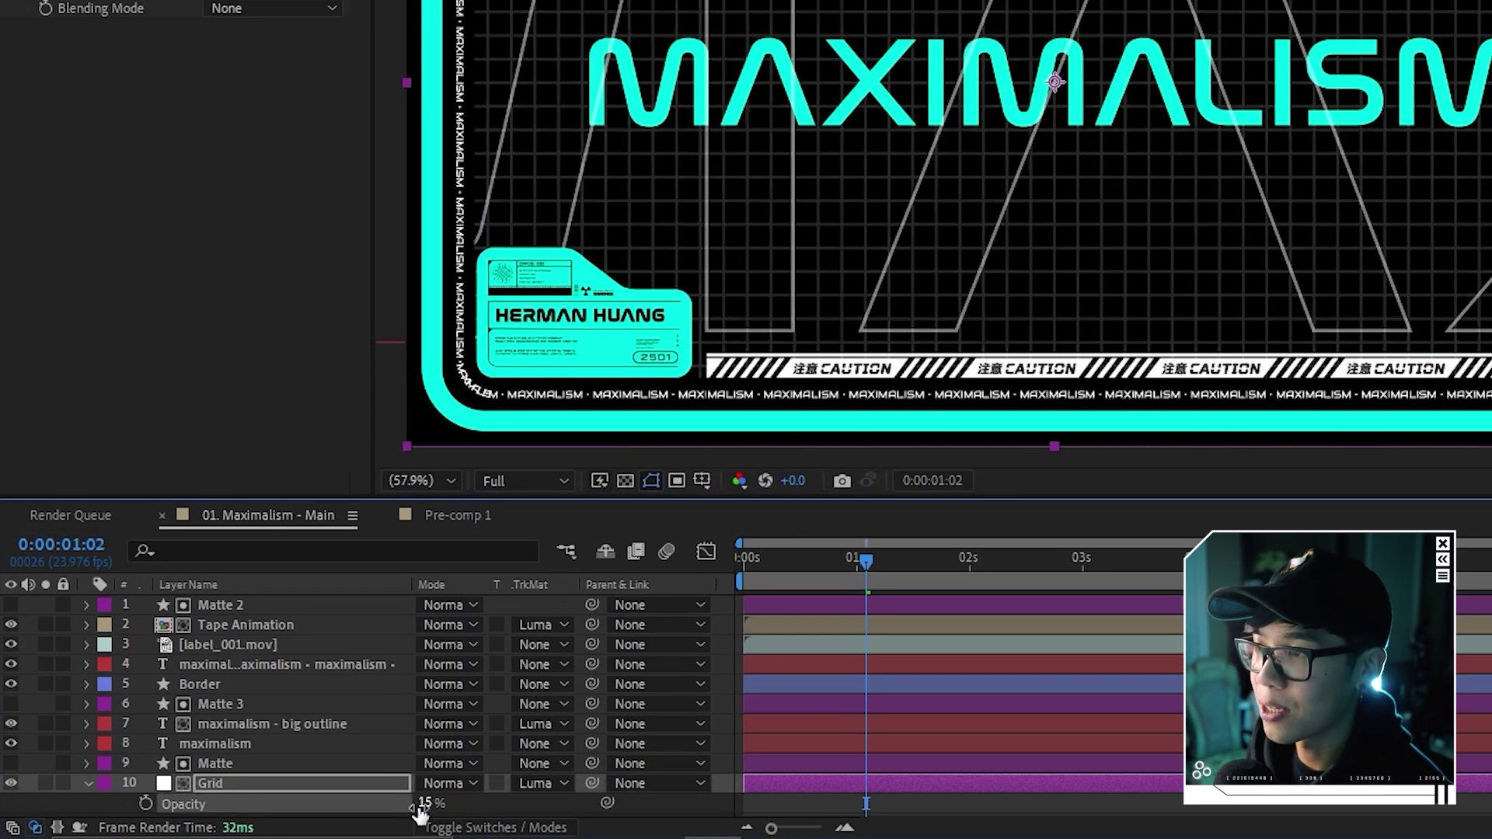
left_click(426, 803)
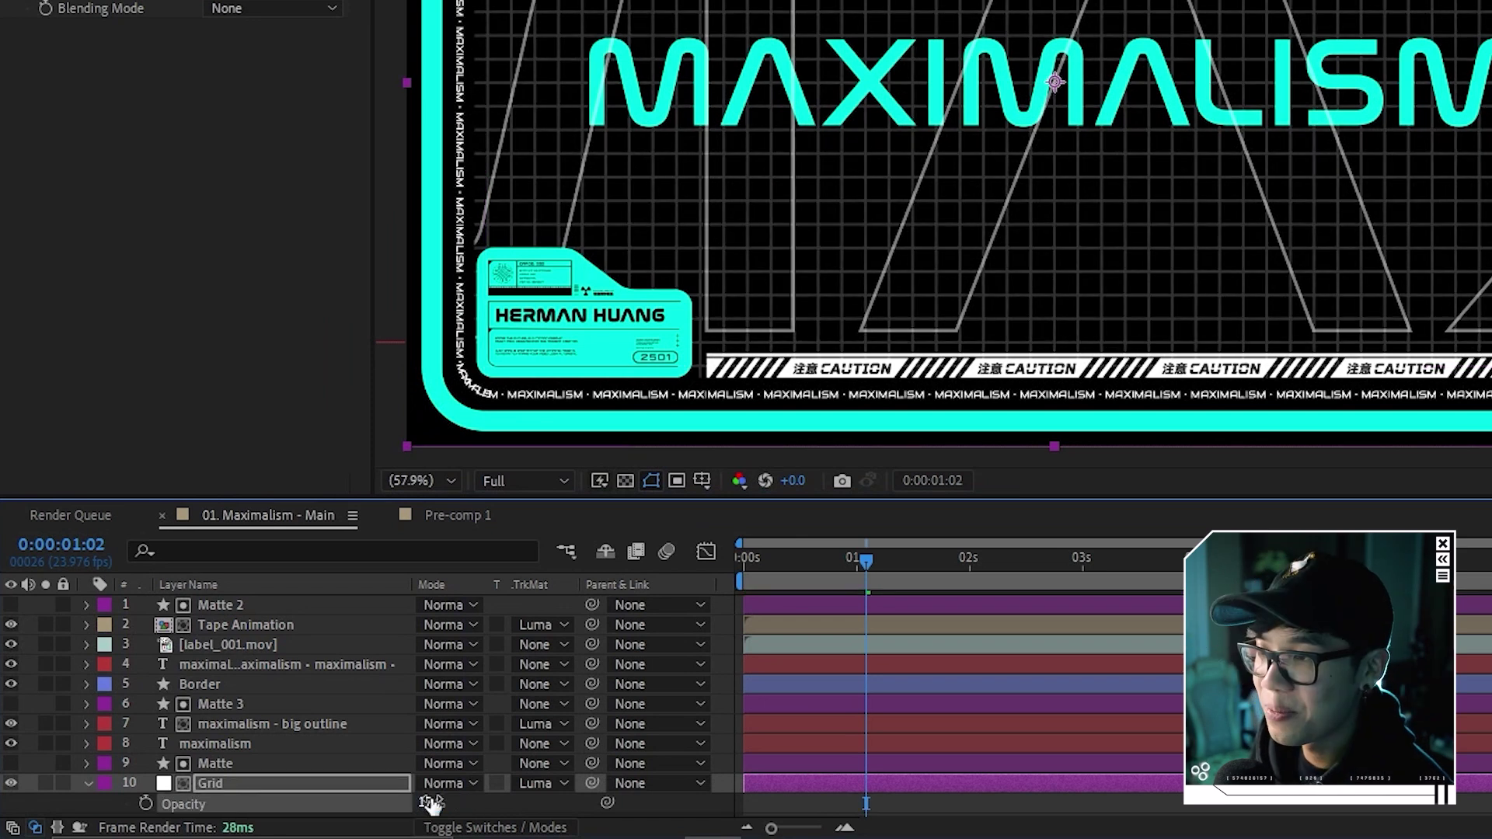
Set both the big outline letters and Tape Animation layers to 35% opacity.
left_click(245, 725)
key("t")
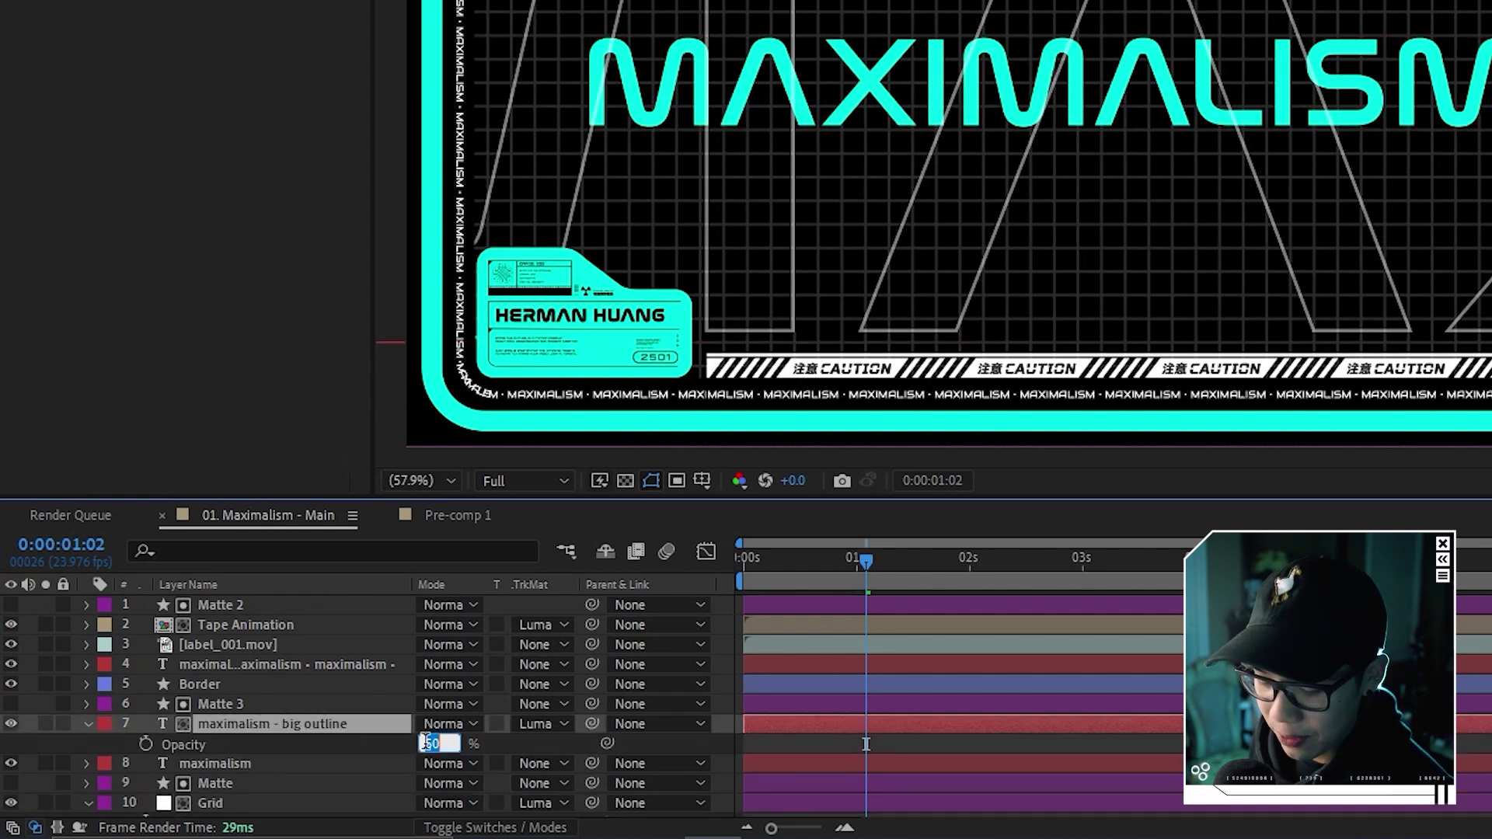
type("35")
key("Return")
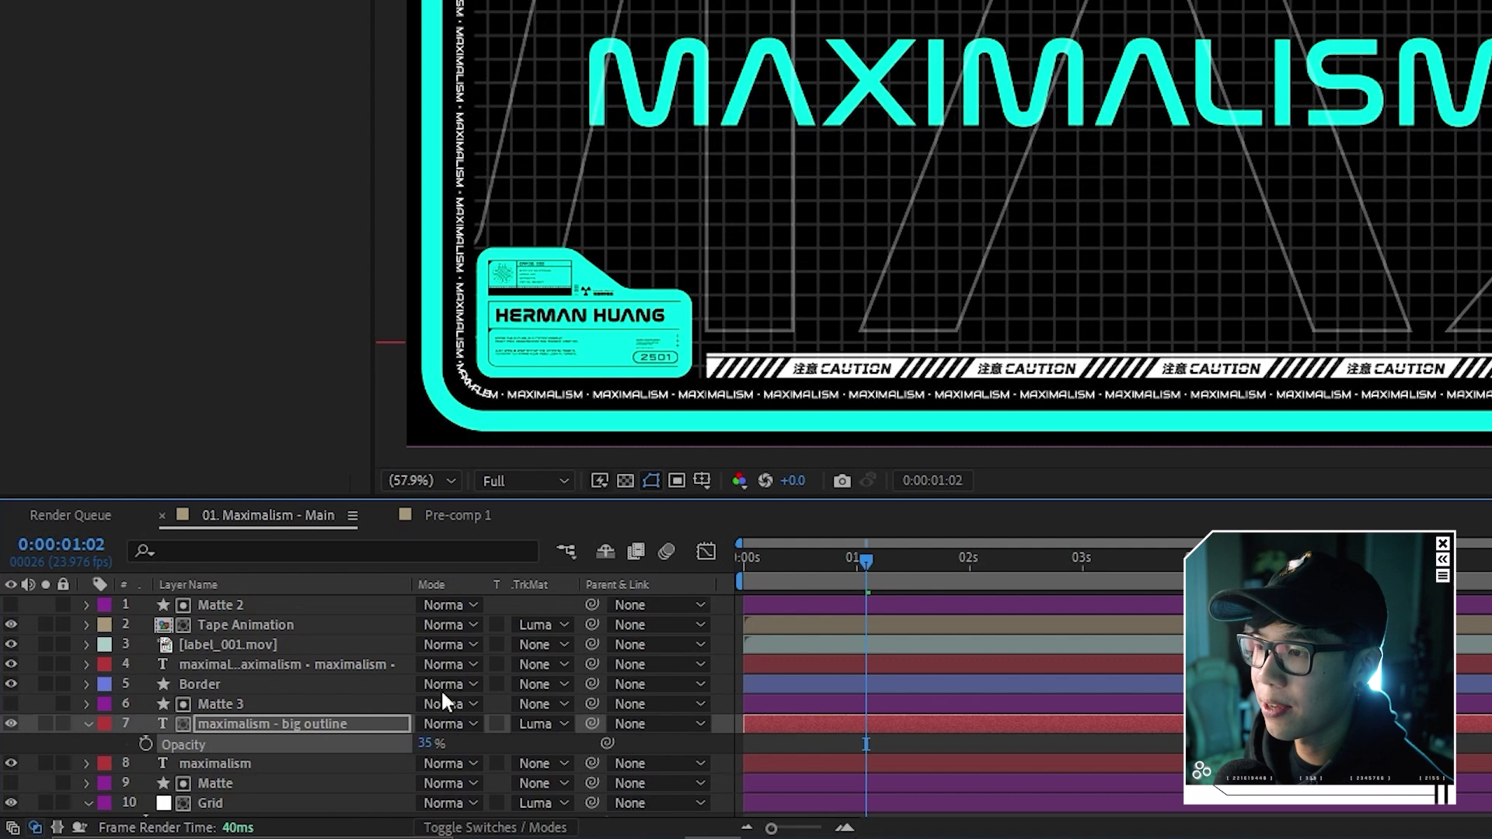
left_click(249, 626)
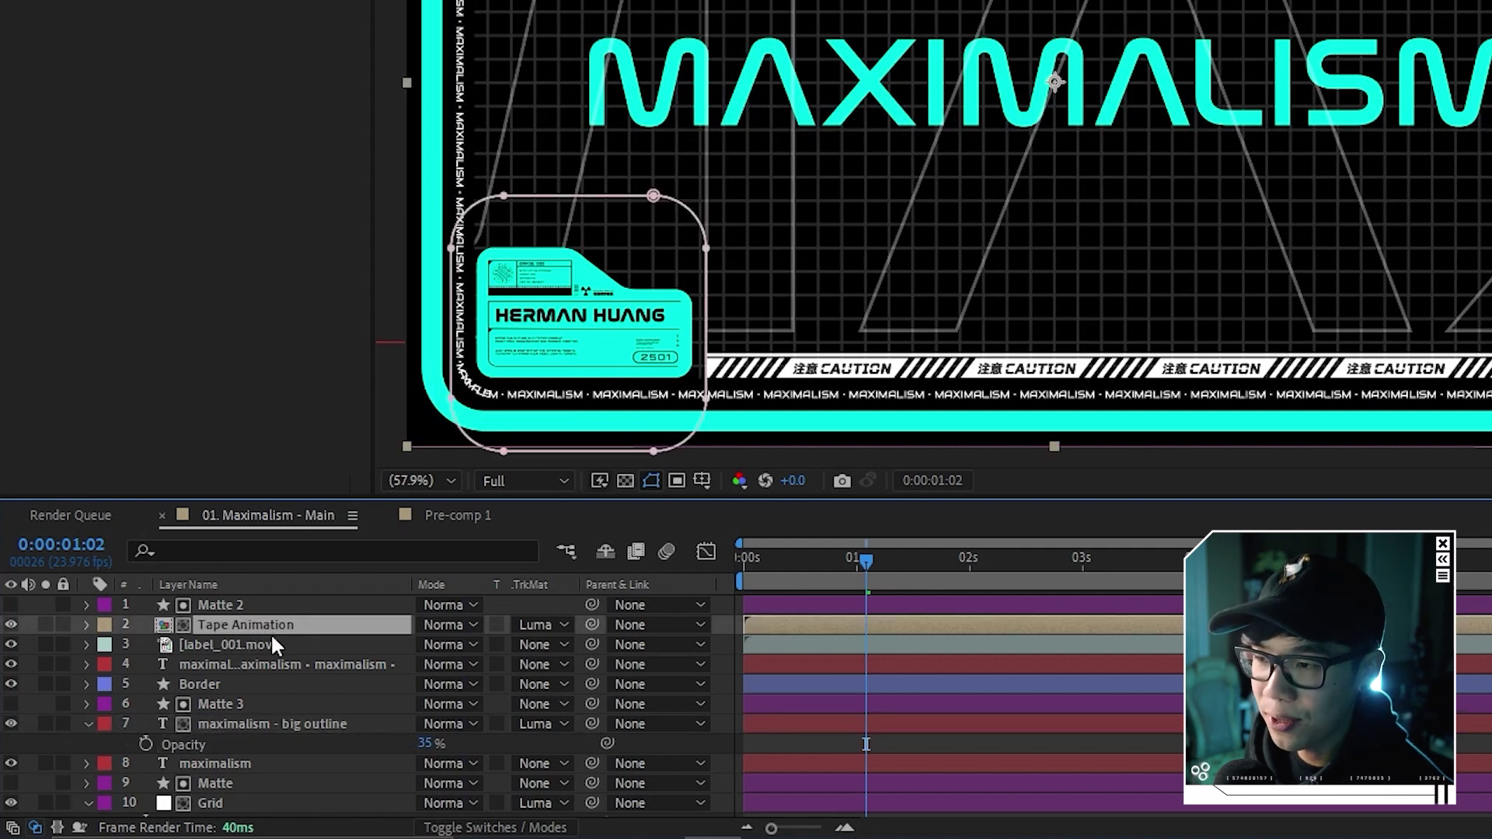
key("t")
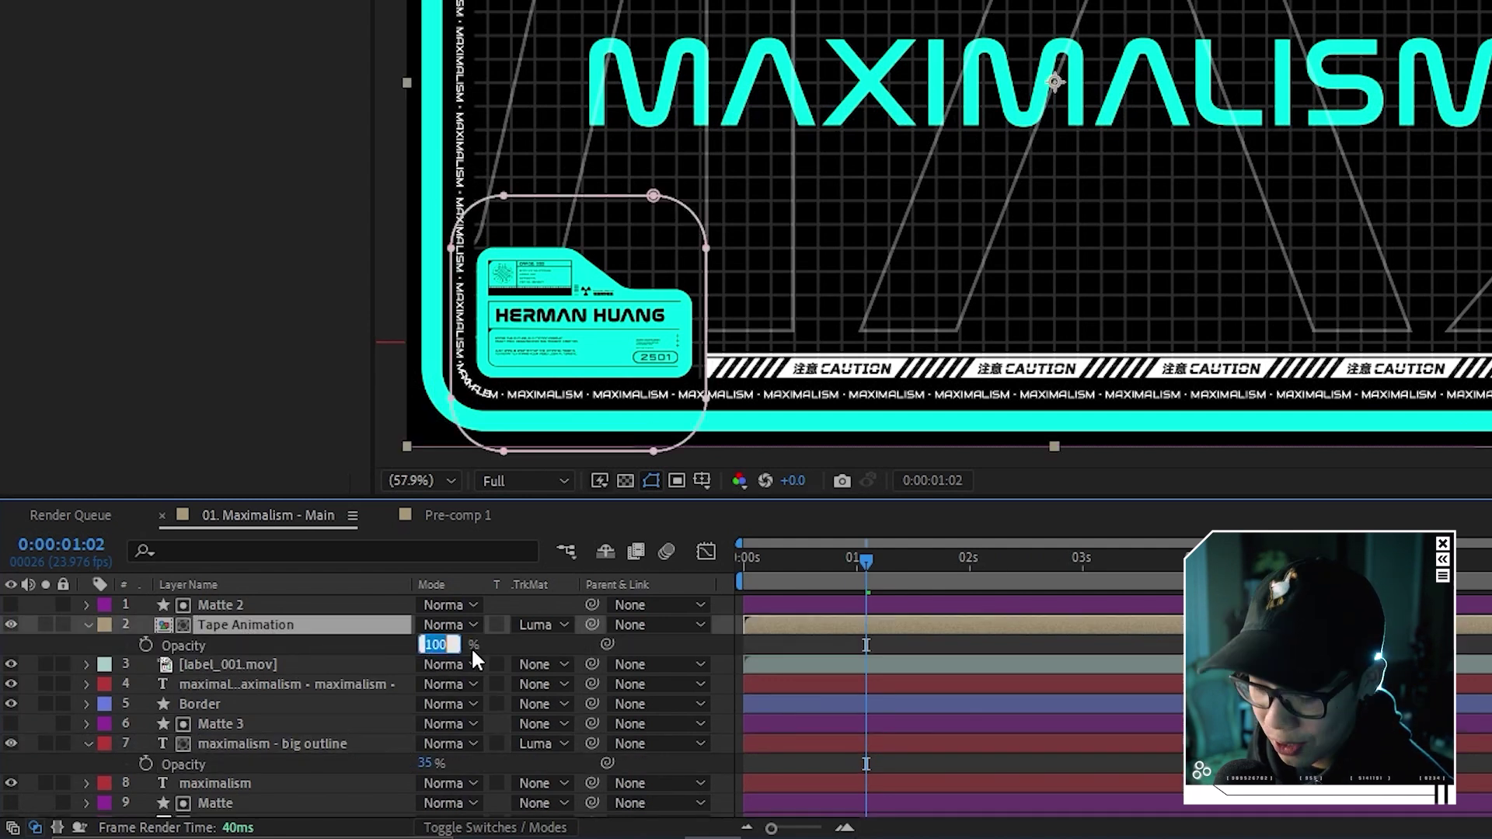
type("35")
key("Return")
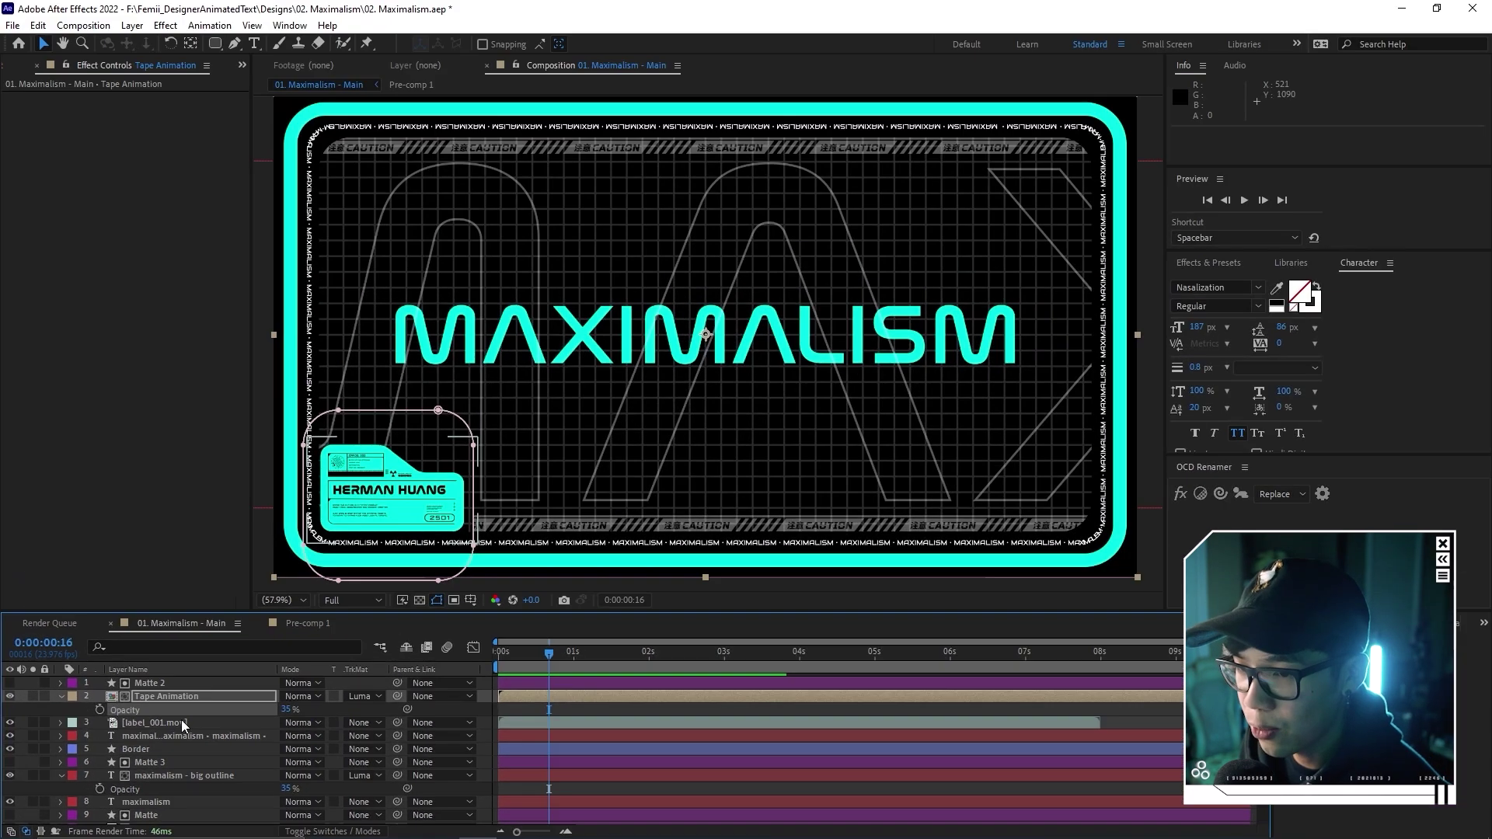
Copy the label's cyan Tint onto Tape Animation and preview the title card.
left_click(267, 662)
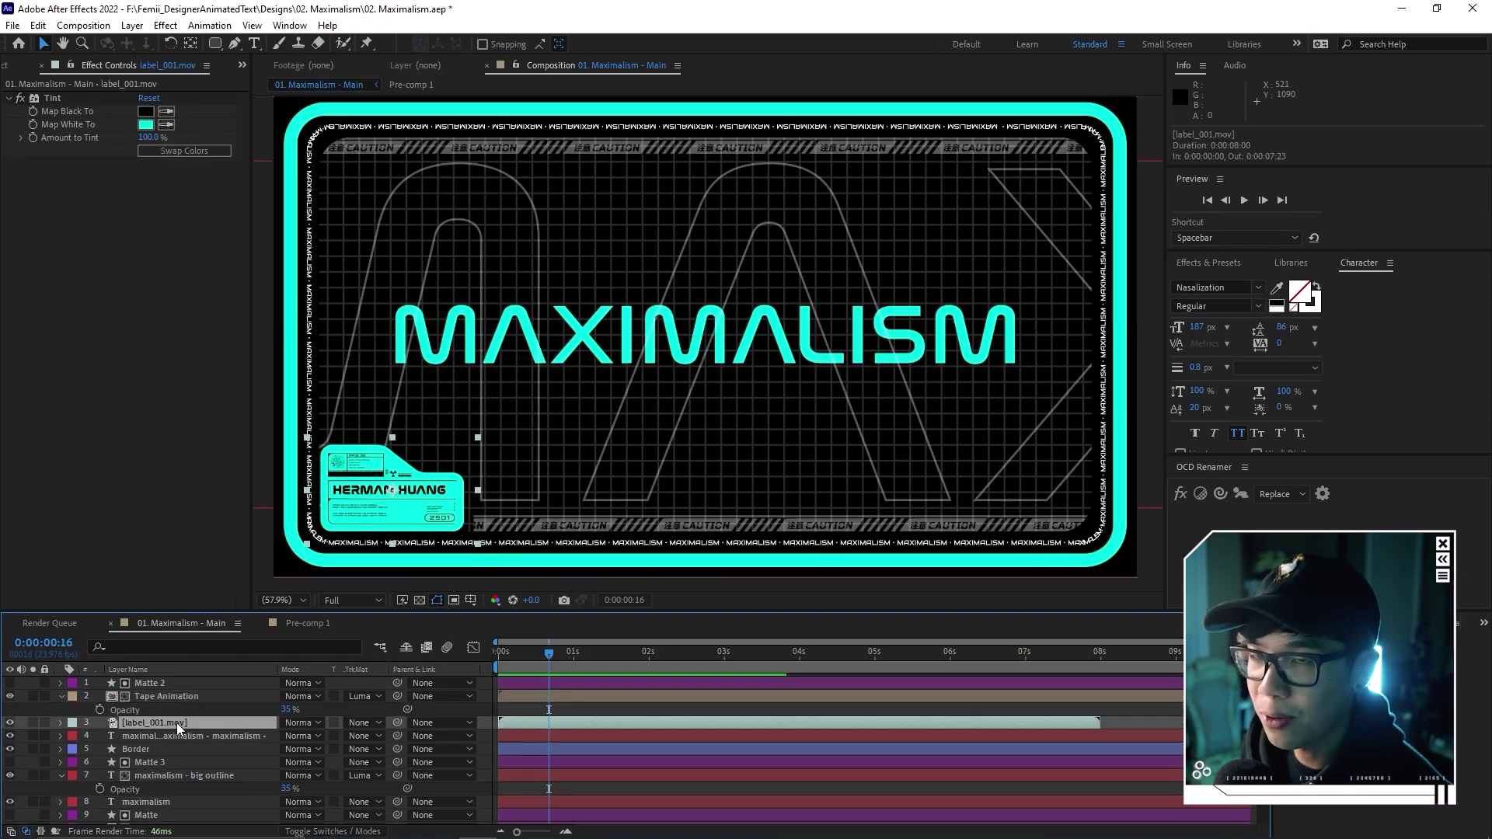
left_click(94, 109)
left_click(185, 696)
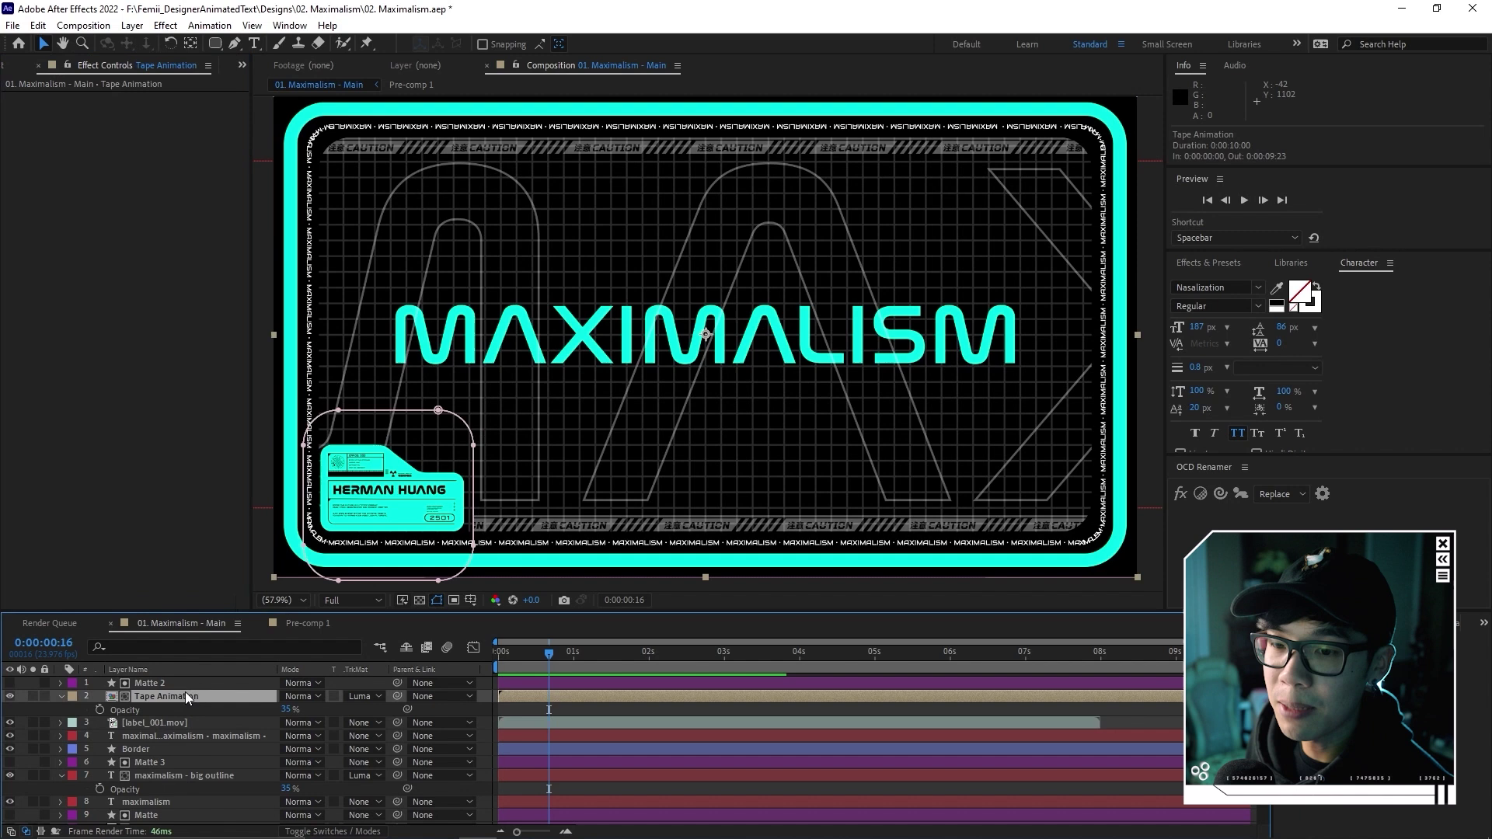
key("ctrl+v")
key("space")
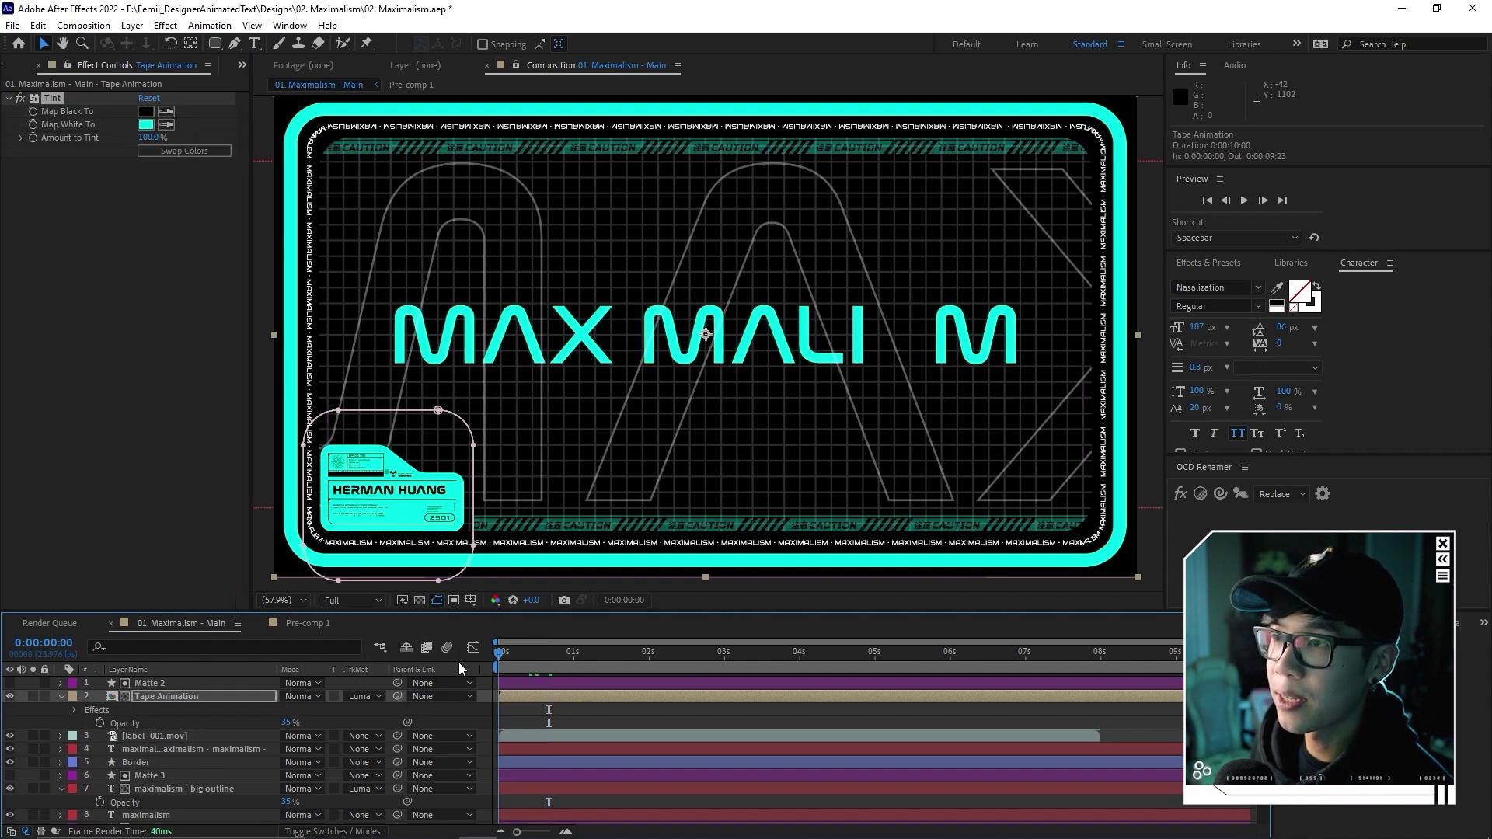
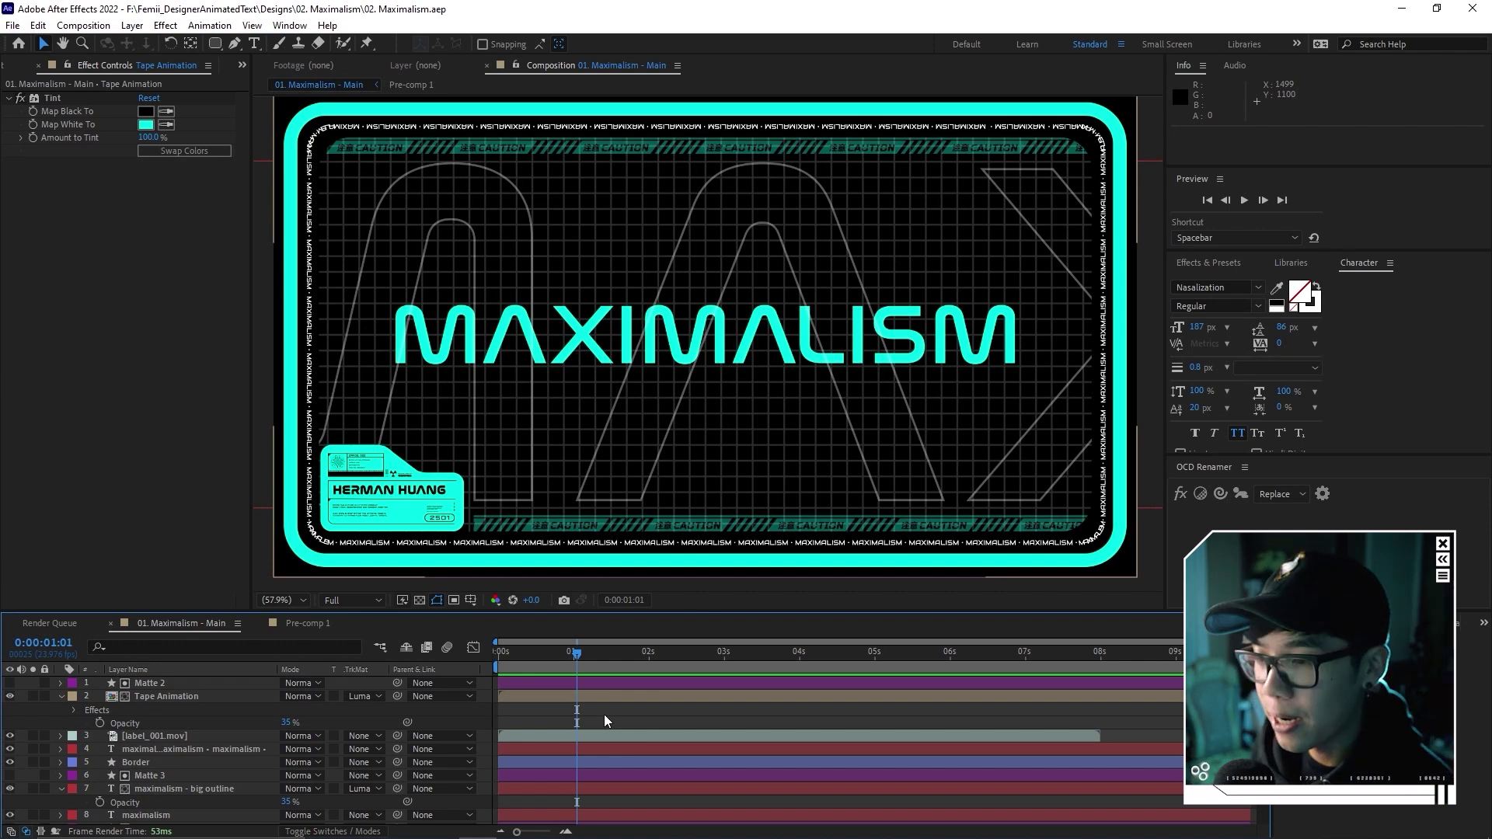
Precompose every layer of the Maximalism composition into one layer named 'Base Layer'.
key("ctrl+a")
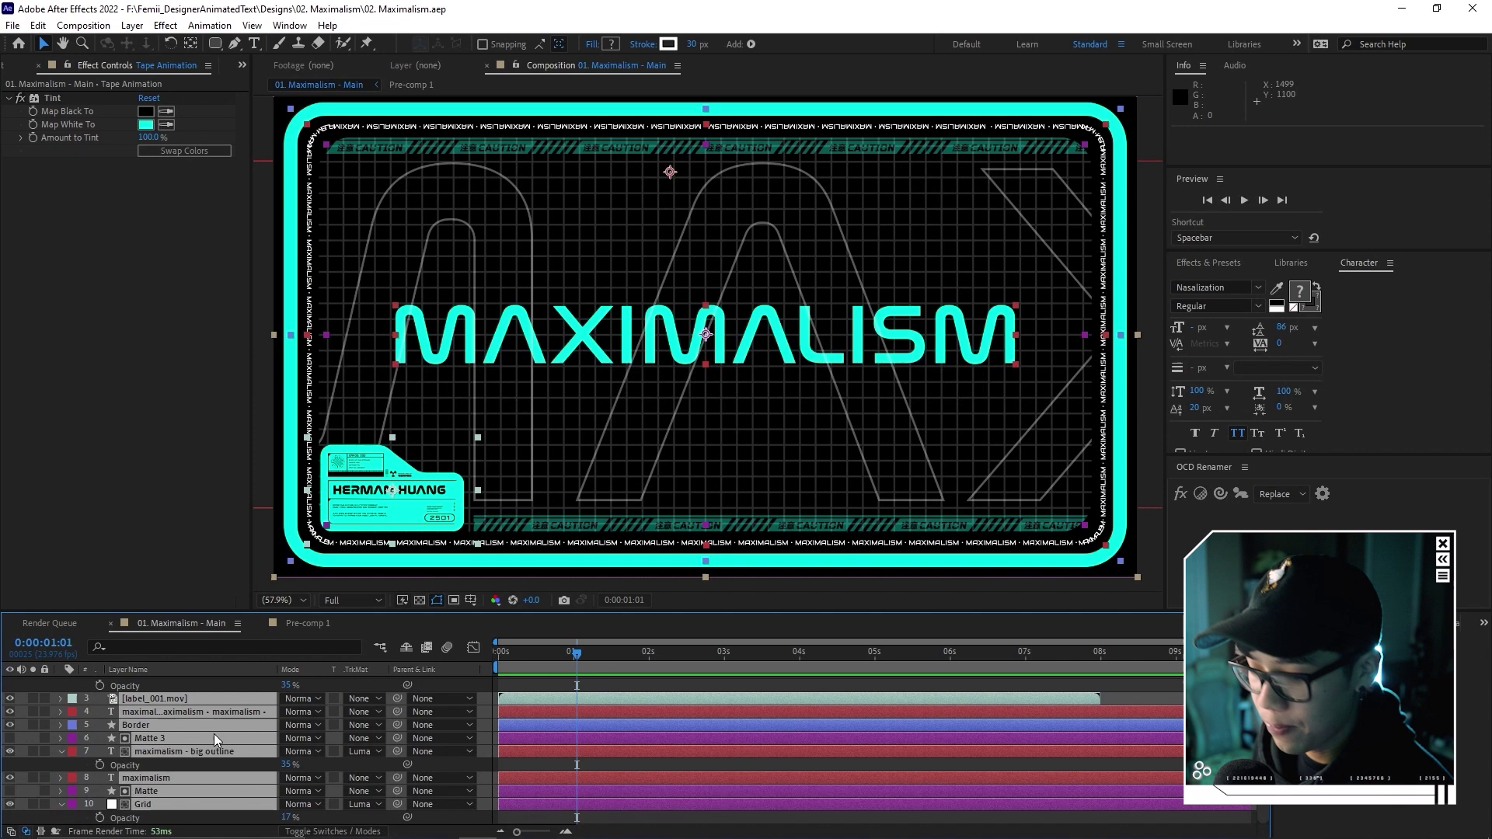
key("ctrl+shift+c")
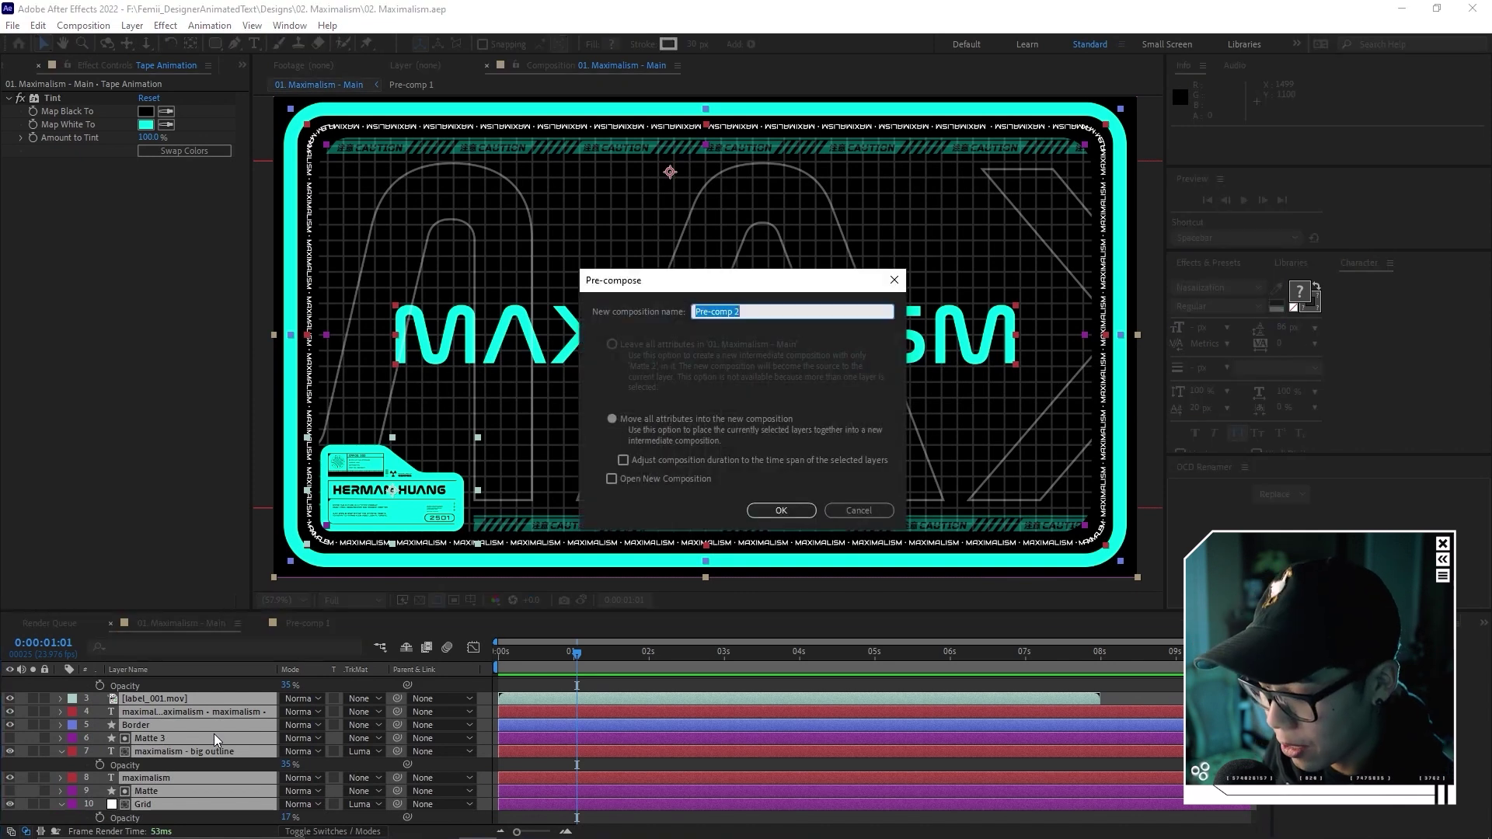
type("Base Layer")
key("Return")
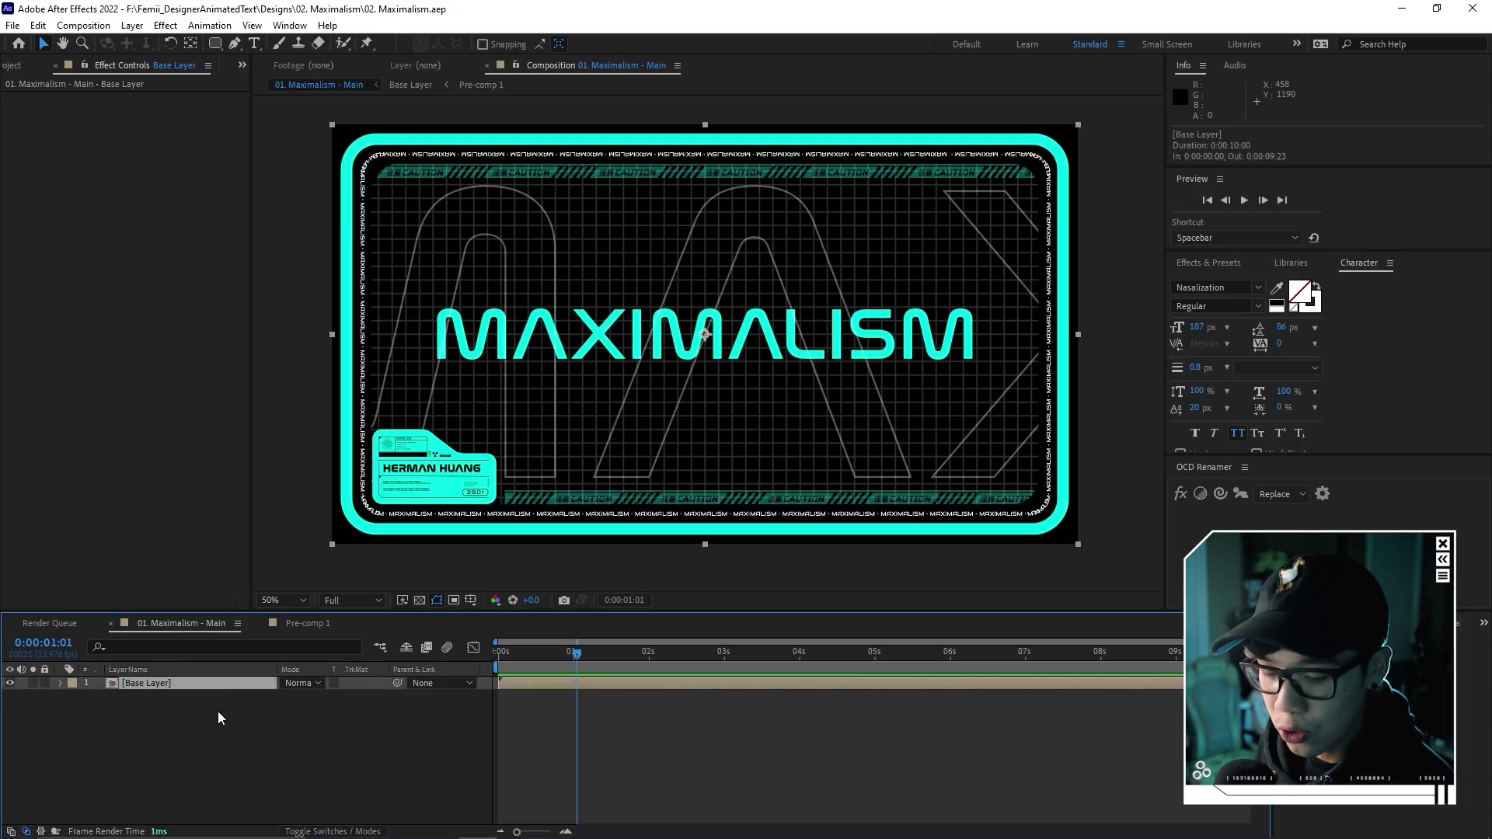
Duplicate Base Layer into three copies and apply Shift Channels to the bottom copy.
key("ctrl+d")
key("ctrl+d")
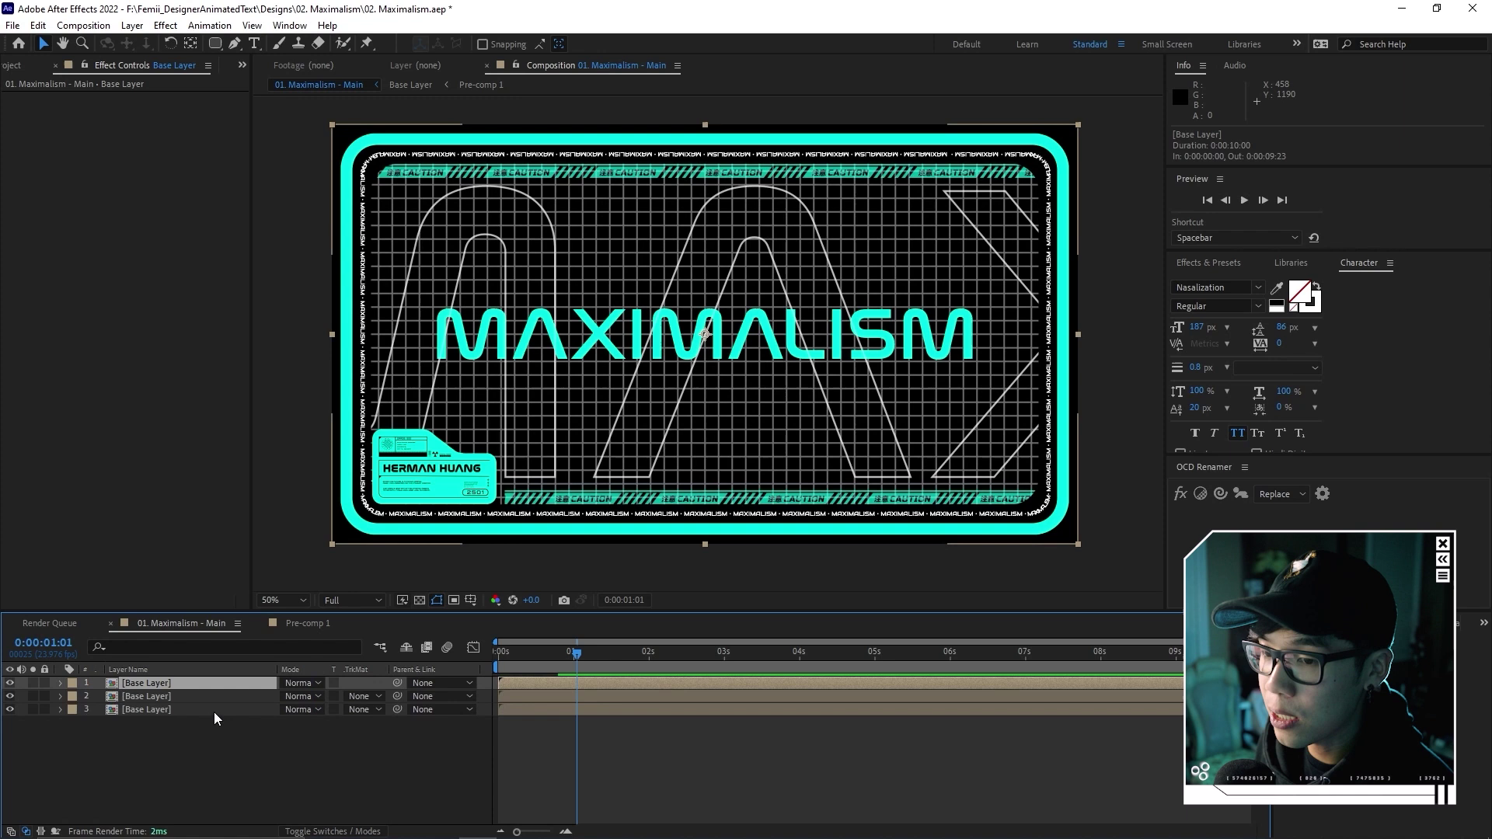
left_click(199, 754)
left_click(214, 710)
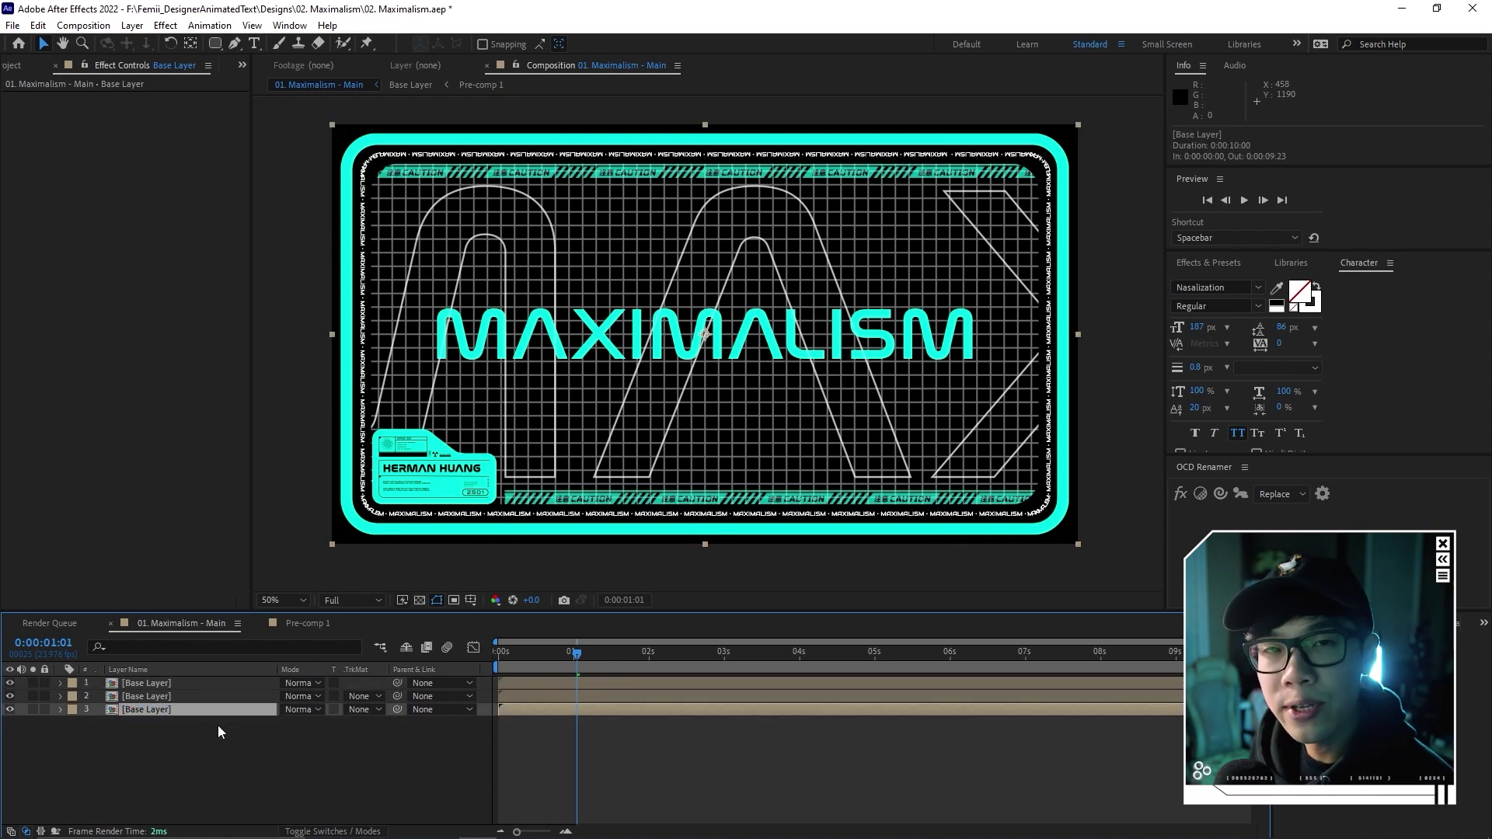
key("ctrl+space")
type("shift")
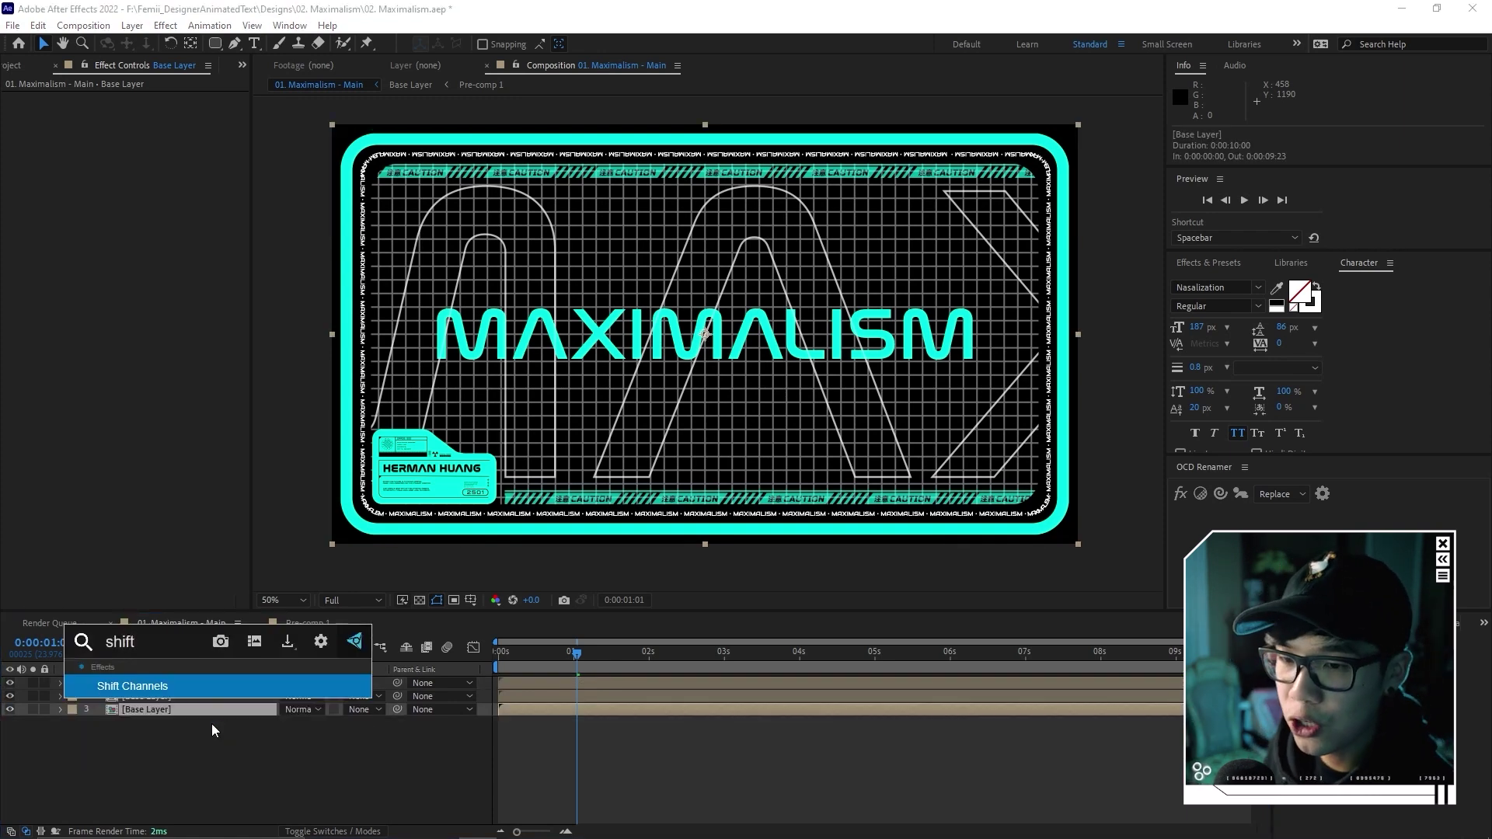
key("Return")
left_click(128, 411)
left_click(166, 710)
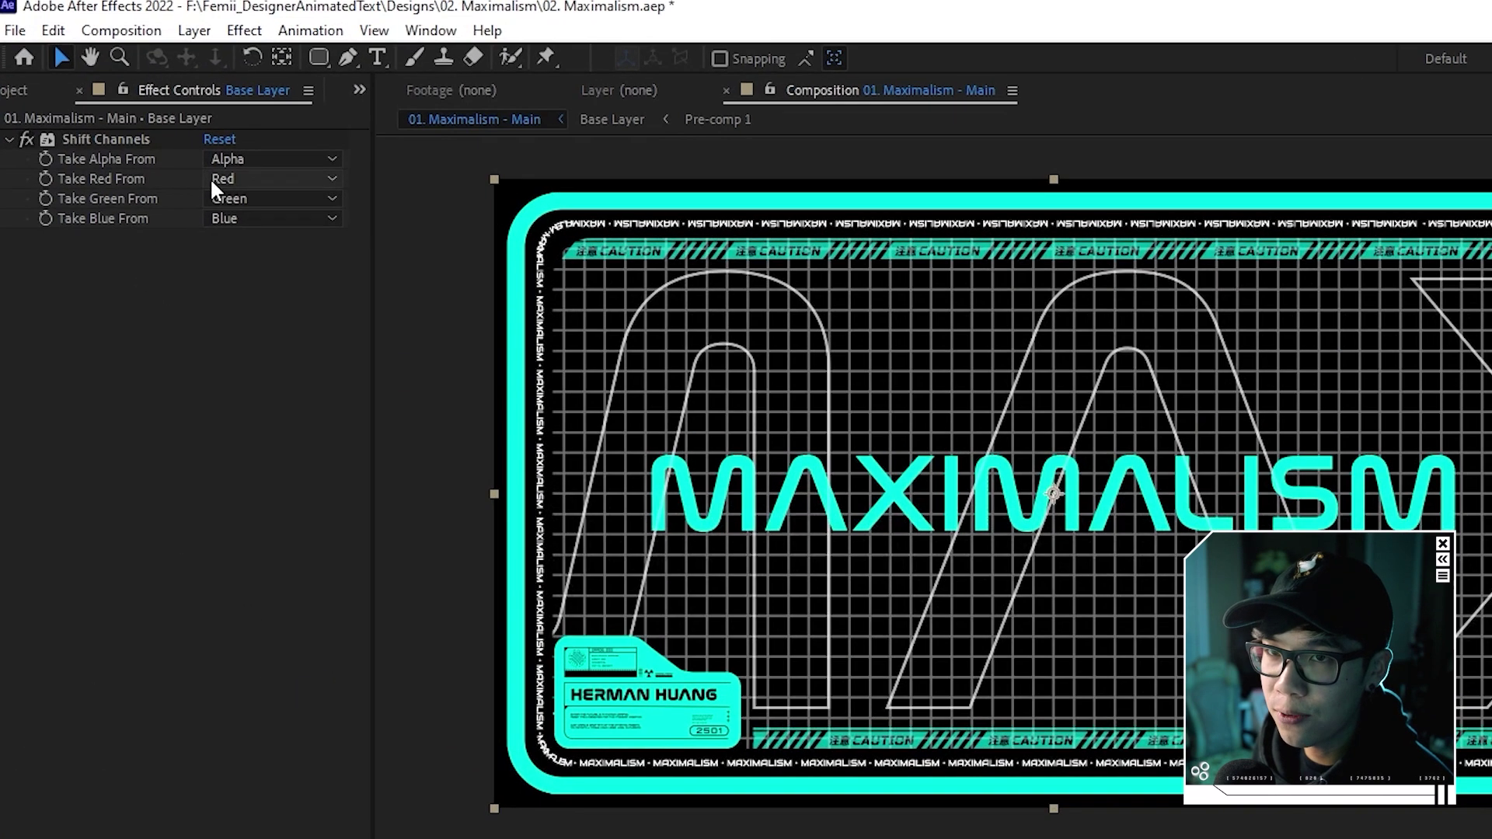
Set the bottom copy's Take Green From and Take Blue From to Full Off.
left_click(173, 139)
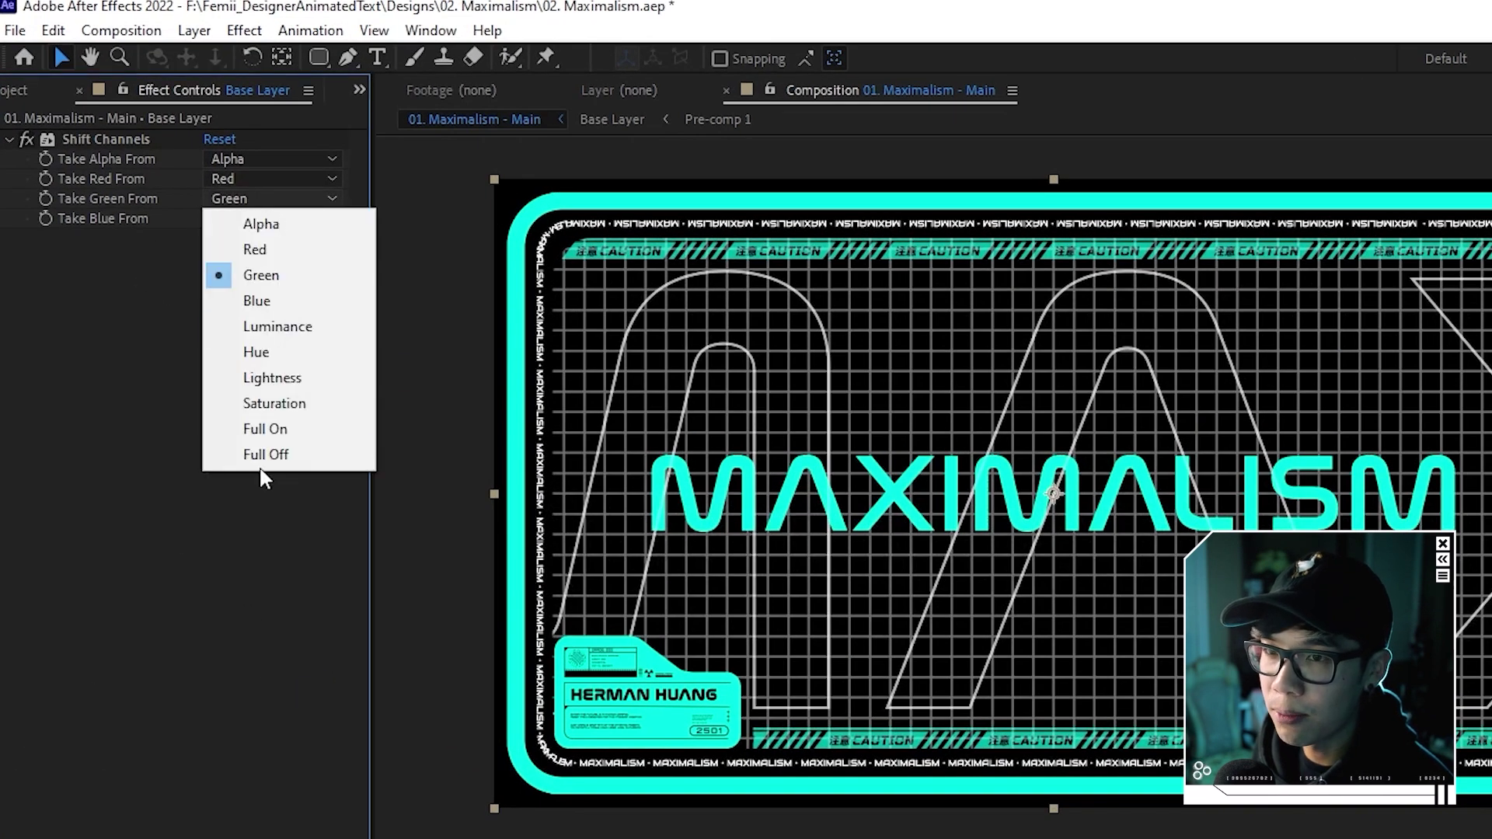
left_click(262, 457)
left_click(268, 219)
left_click(281, 473)
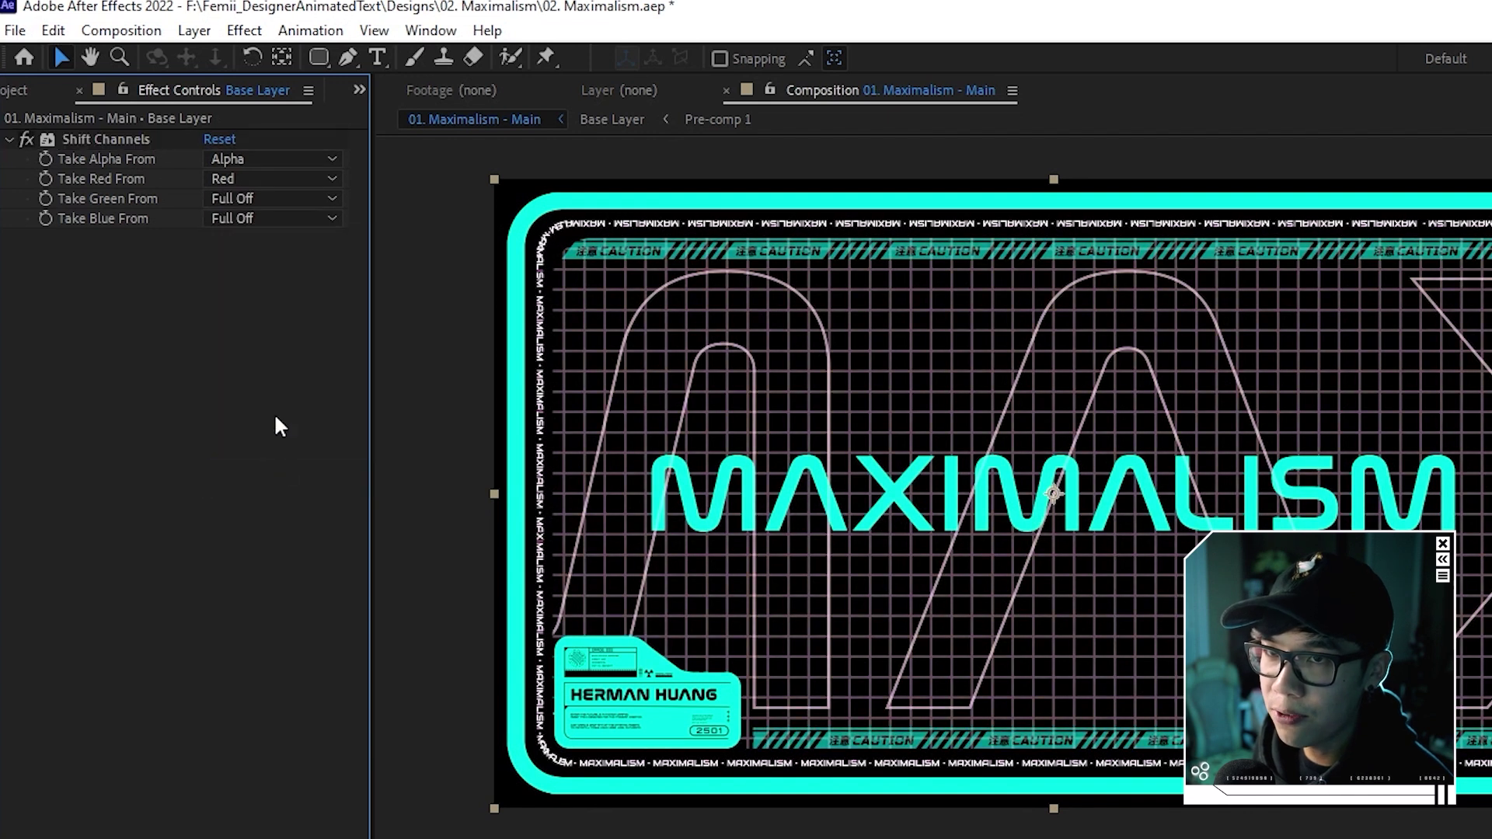
left_click(136, 143)
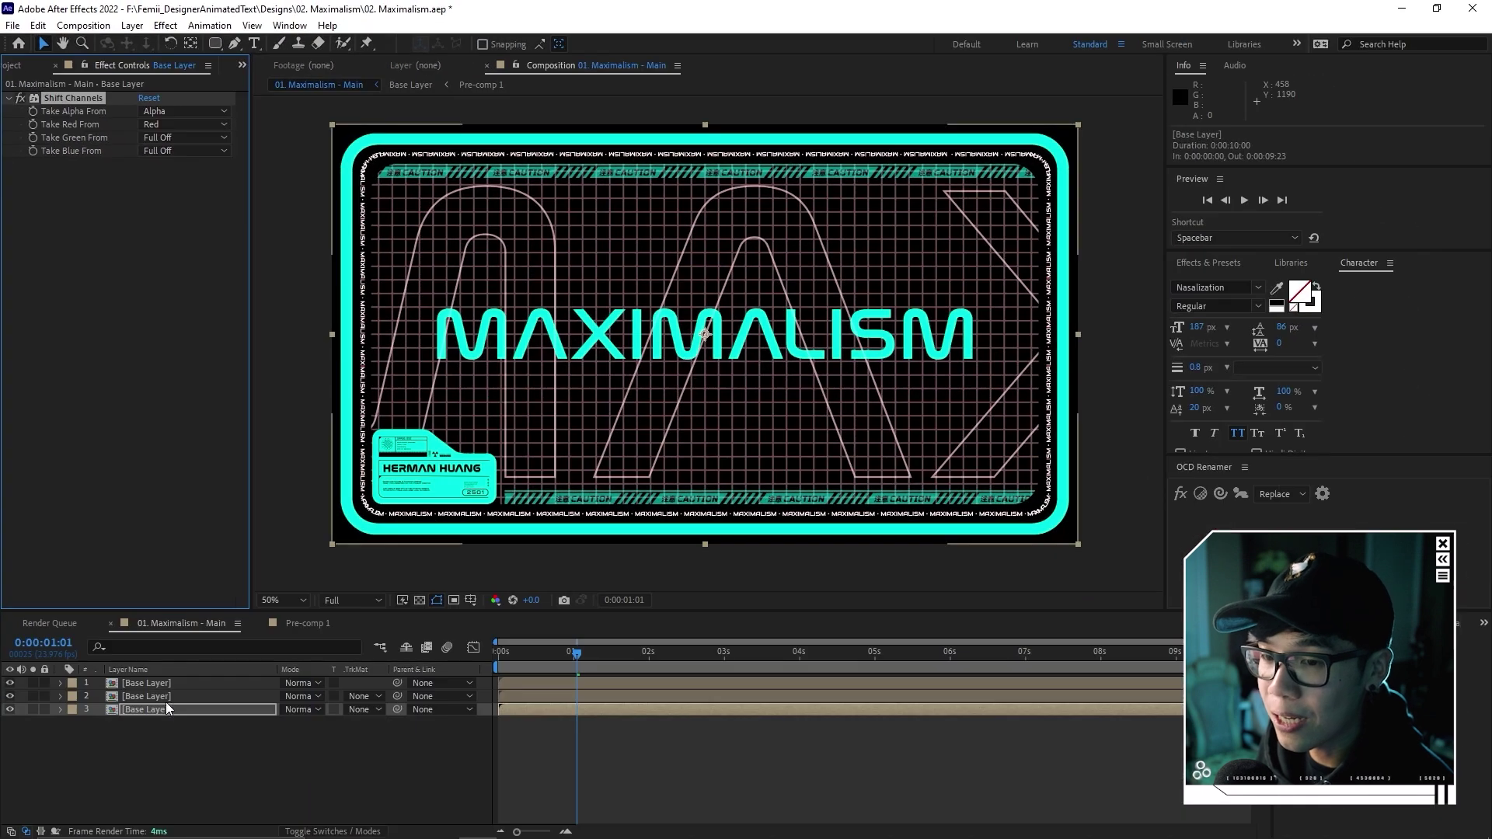
key("Delete")
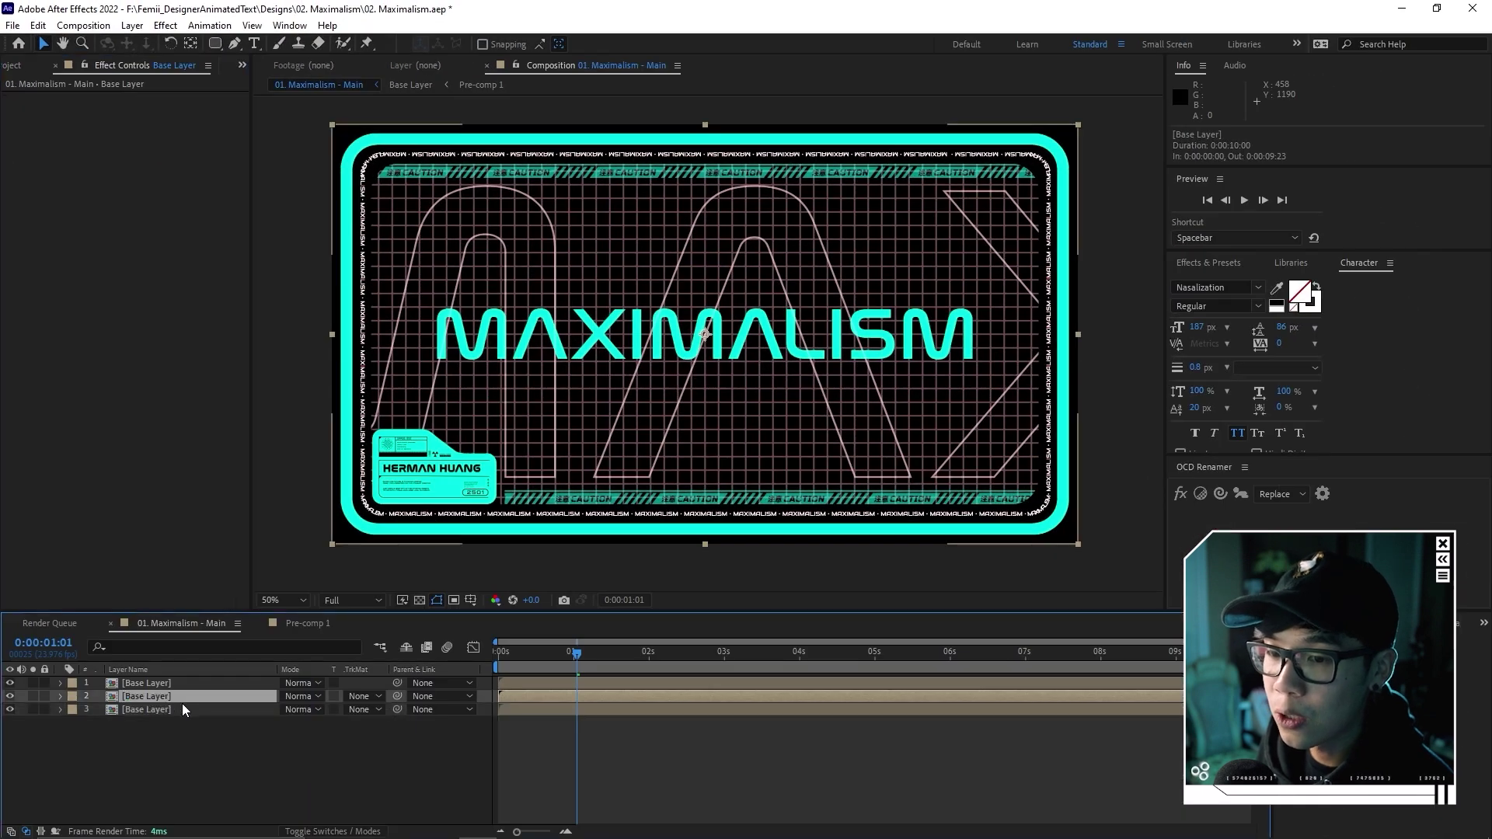
Make the middle copy keep only green: red Full Off, green restored to Green.
key("ctrl+z")
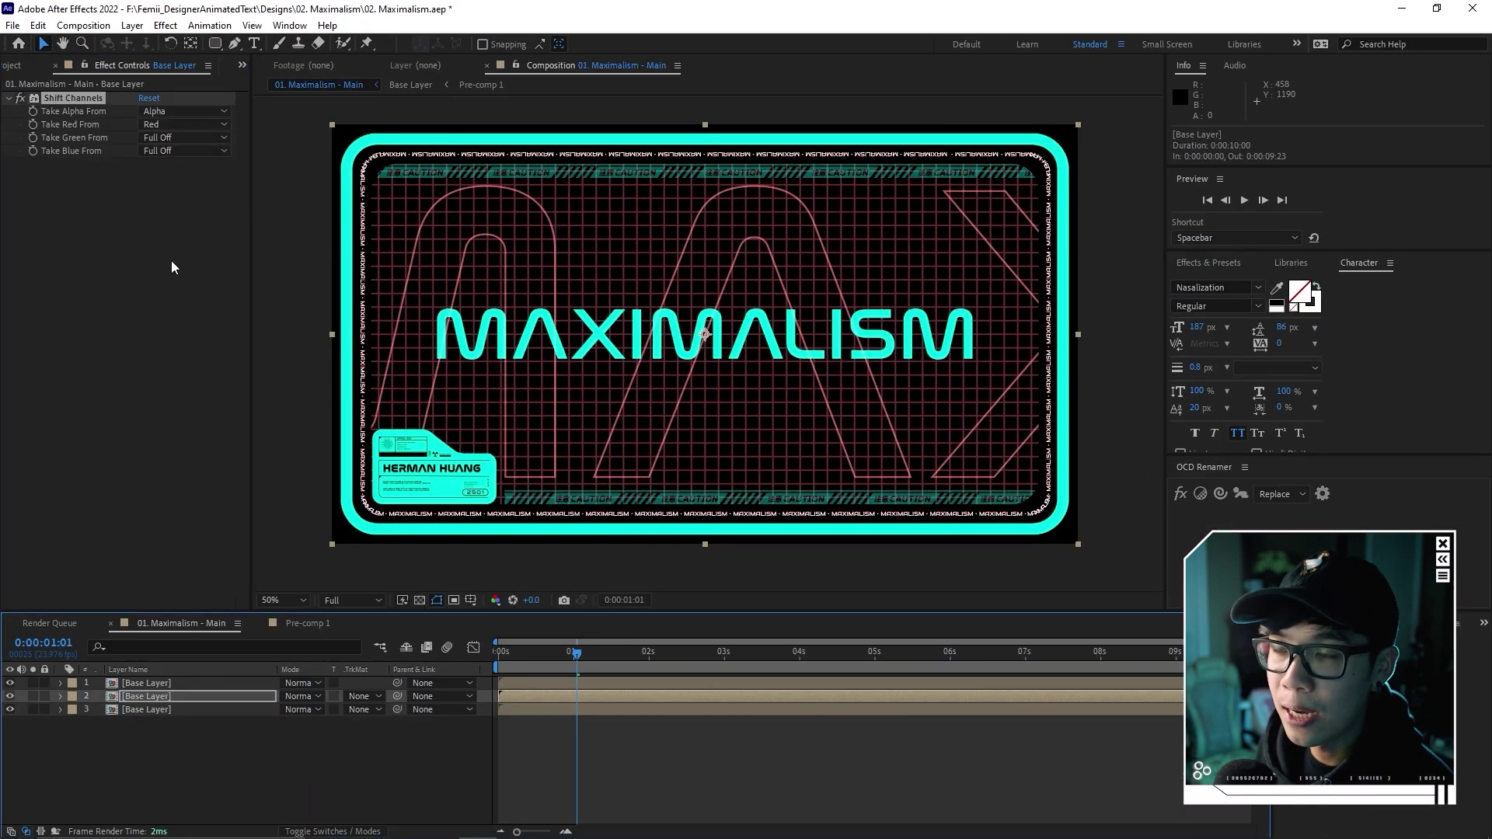
left_click(187, 125)
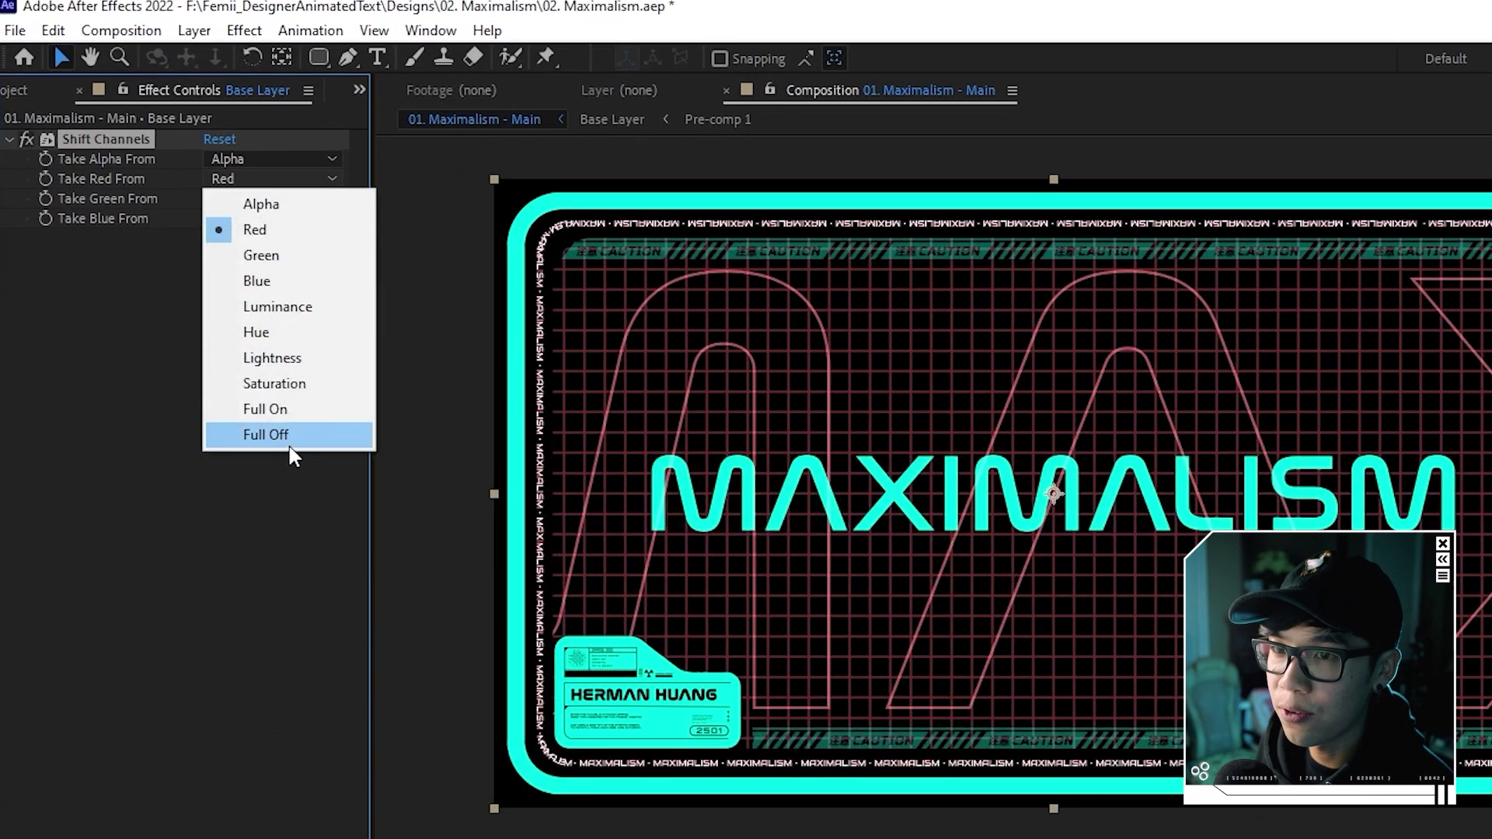
left_click(289, 445)
left_click(210, 205)
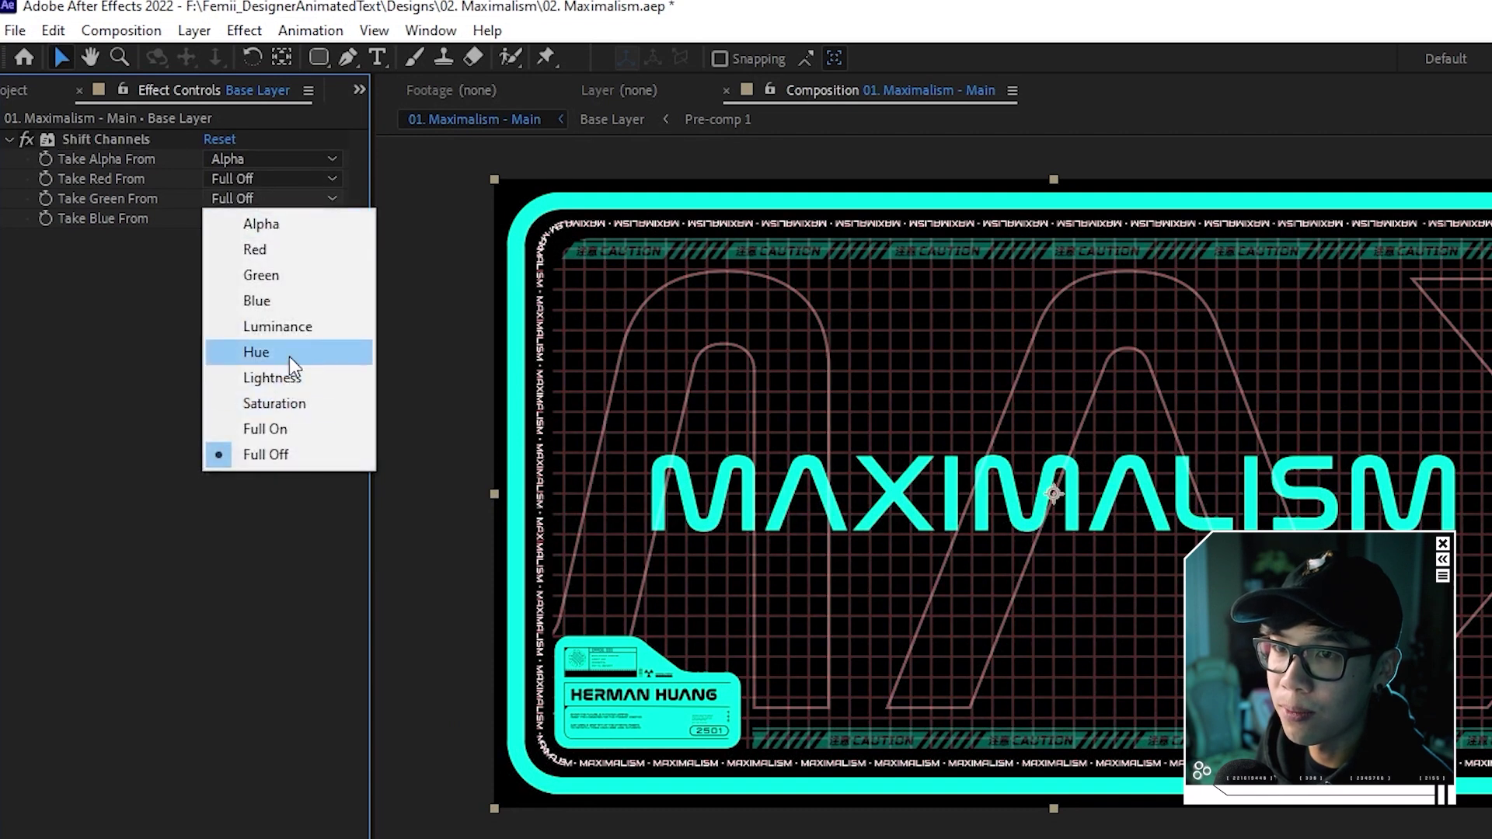
left_click(296, 274)
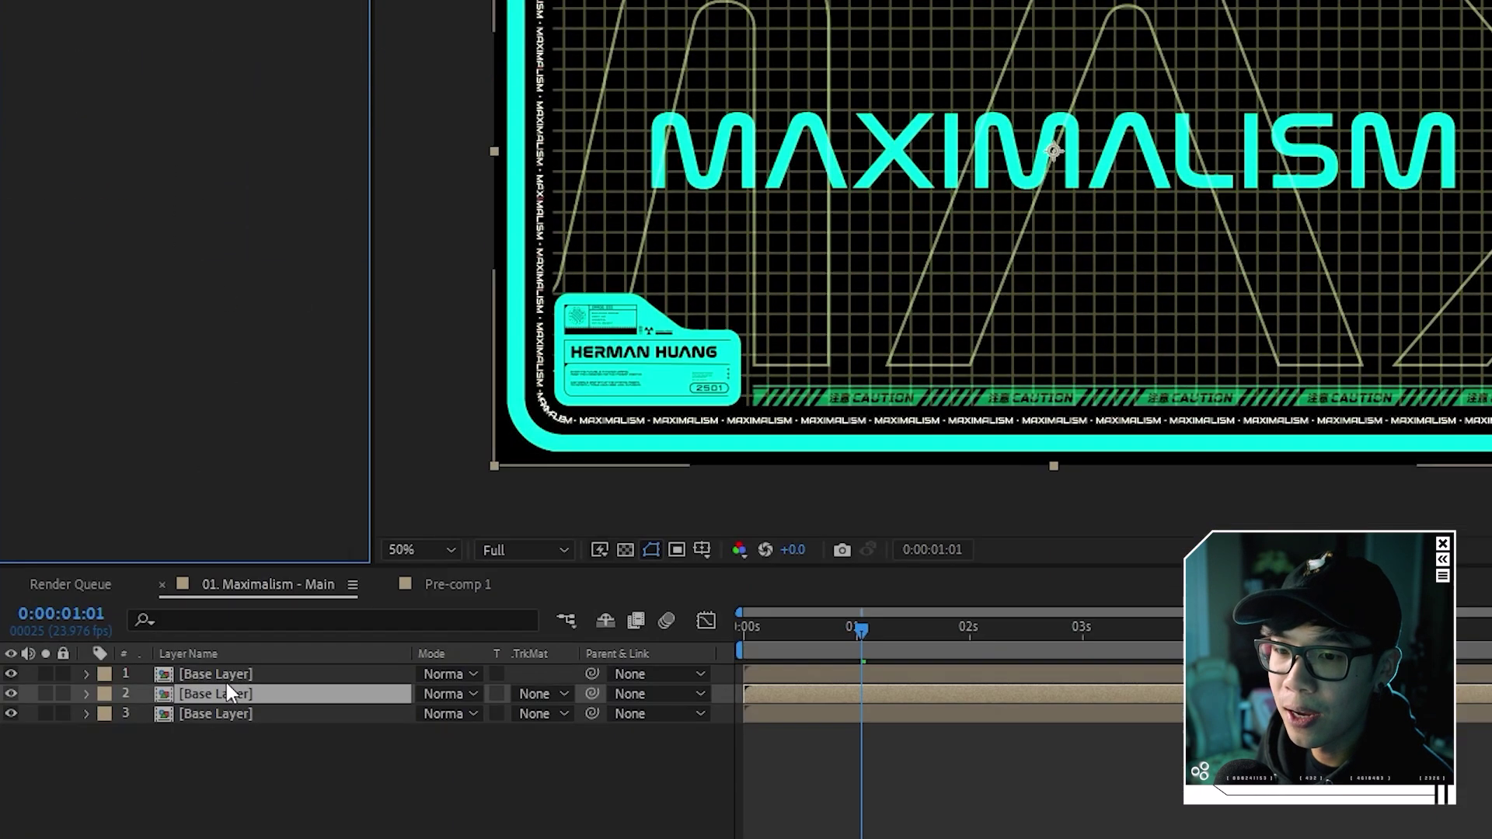
Make the top copy keep only blue: red Full Off, blue set to Blue.
left_click(225, 605)
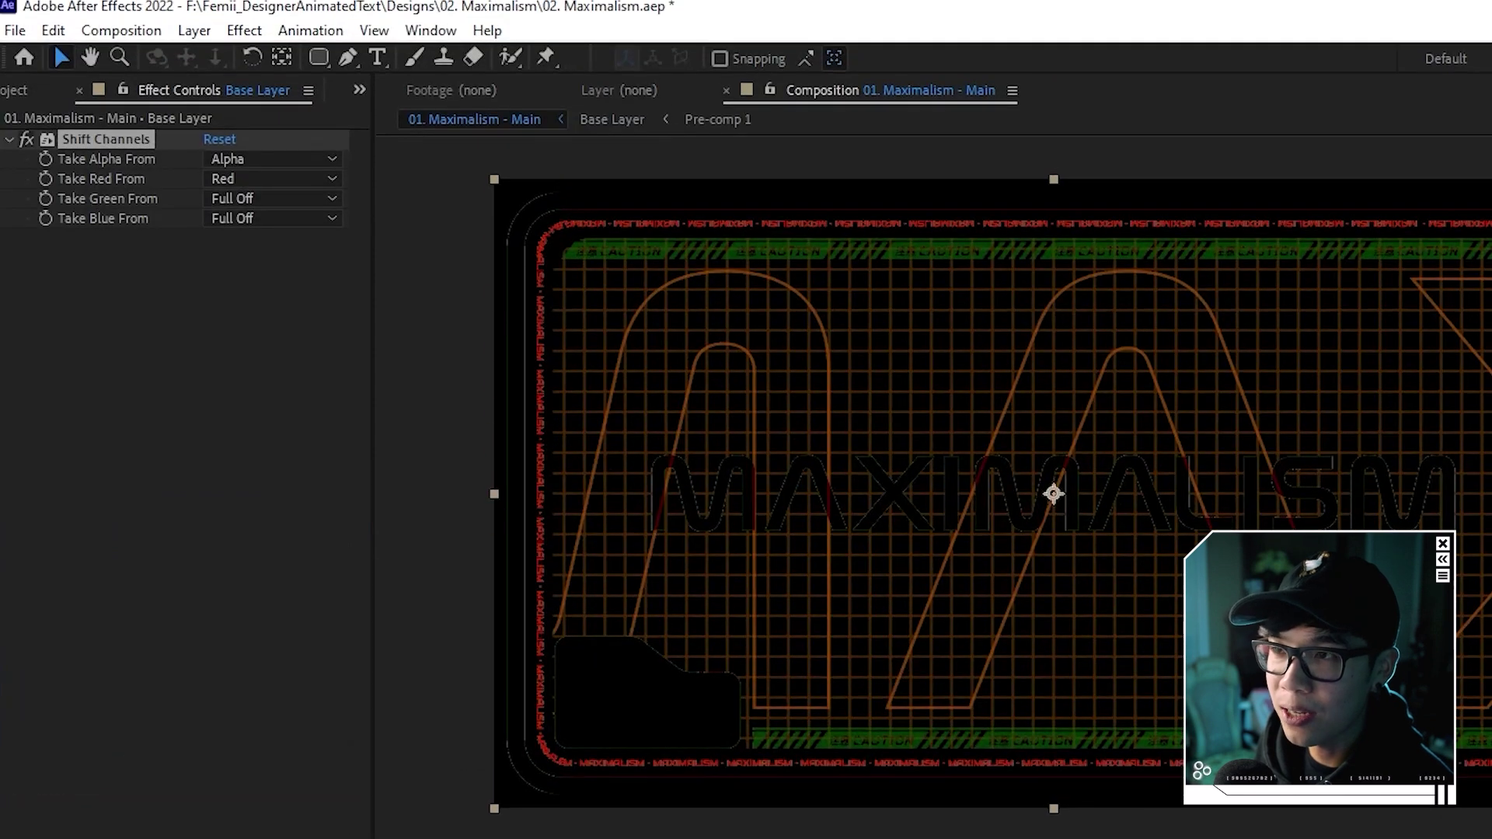
left_click(238, 179)
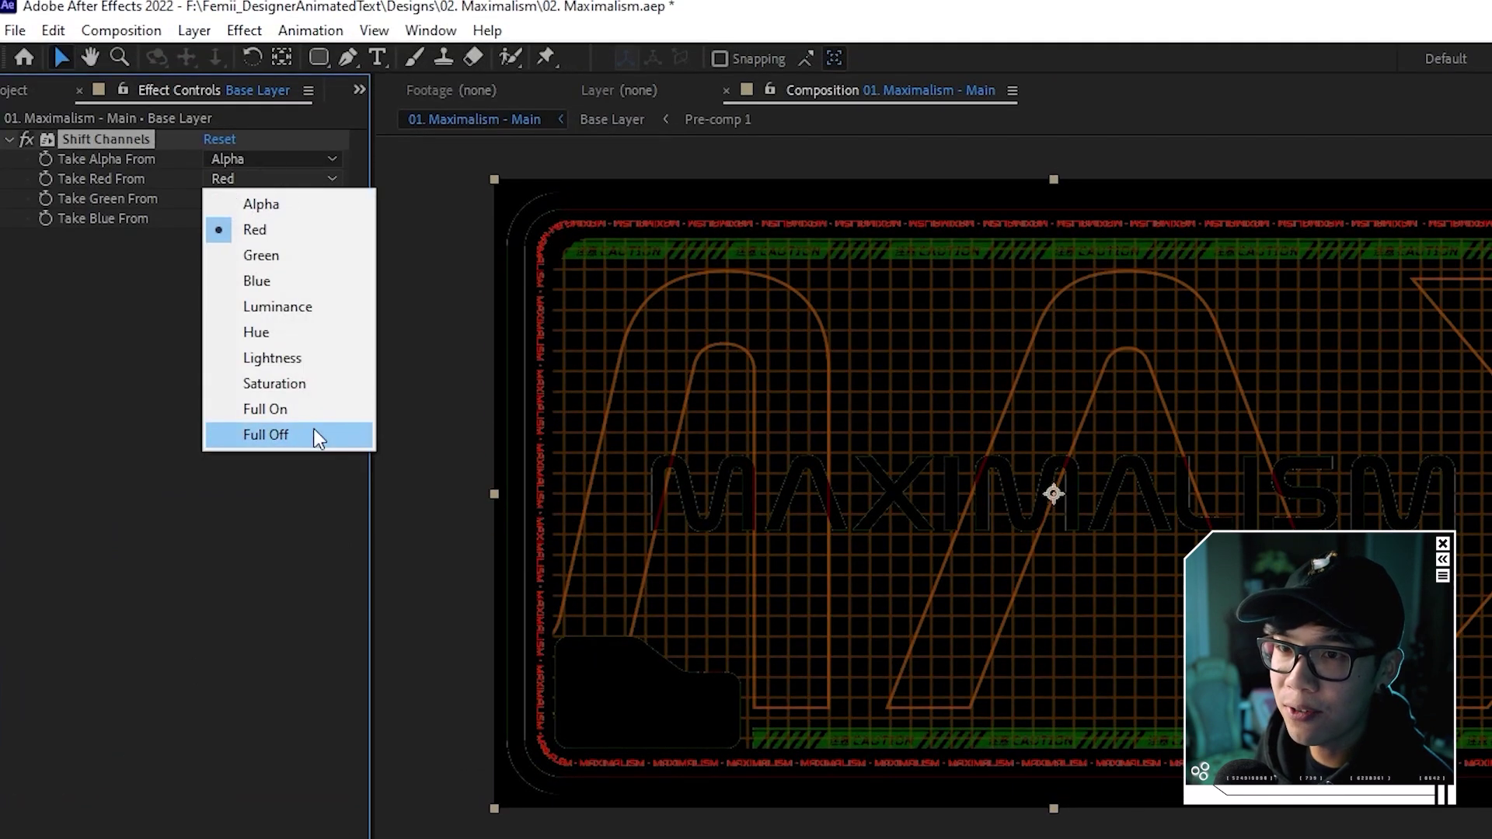
left_click(287, 437)
left_click(226, 218)
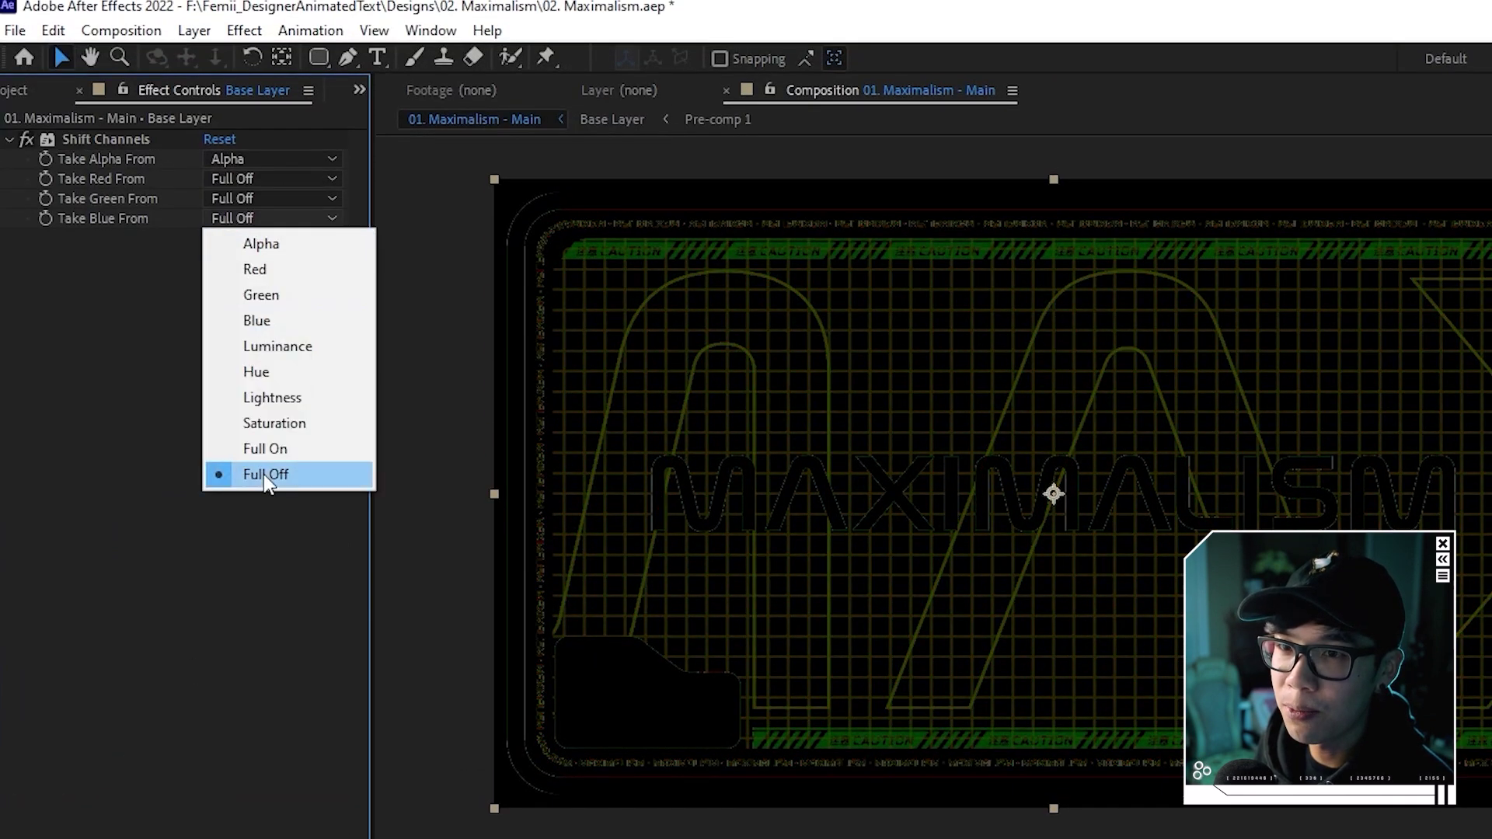
left_click(295, 319)
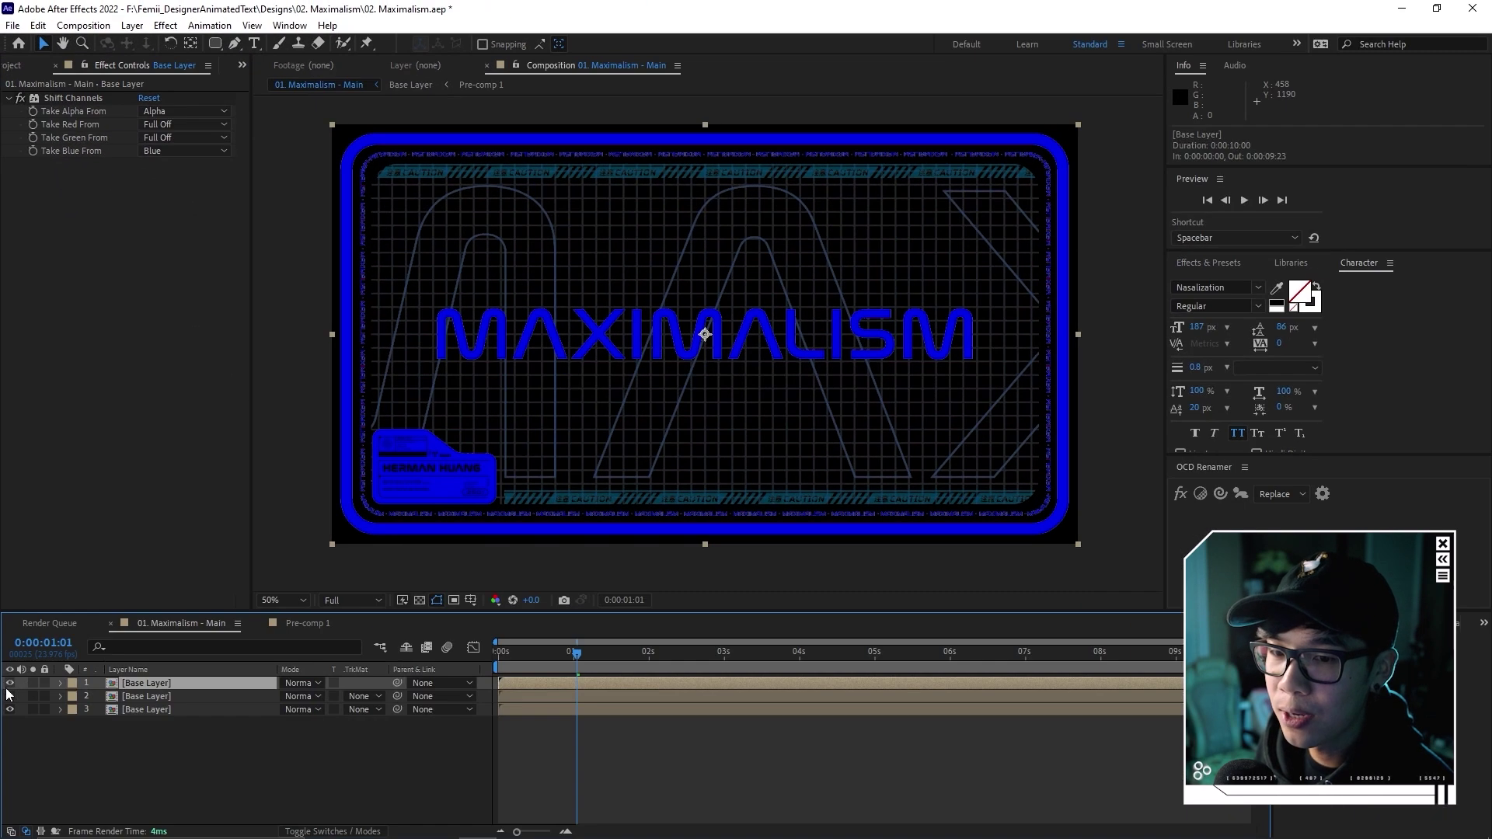
Toggle the top and middle copies' visibility to check each channel, then select all three layers.
left_click(10, 683)
left_click(9, 696)
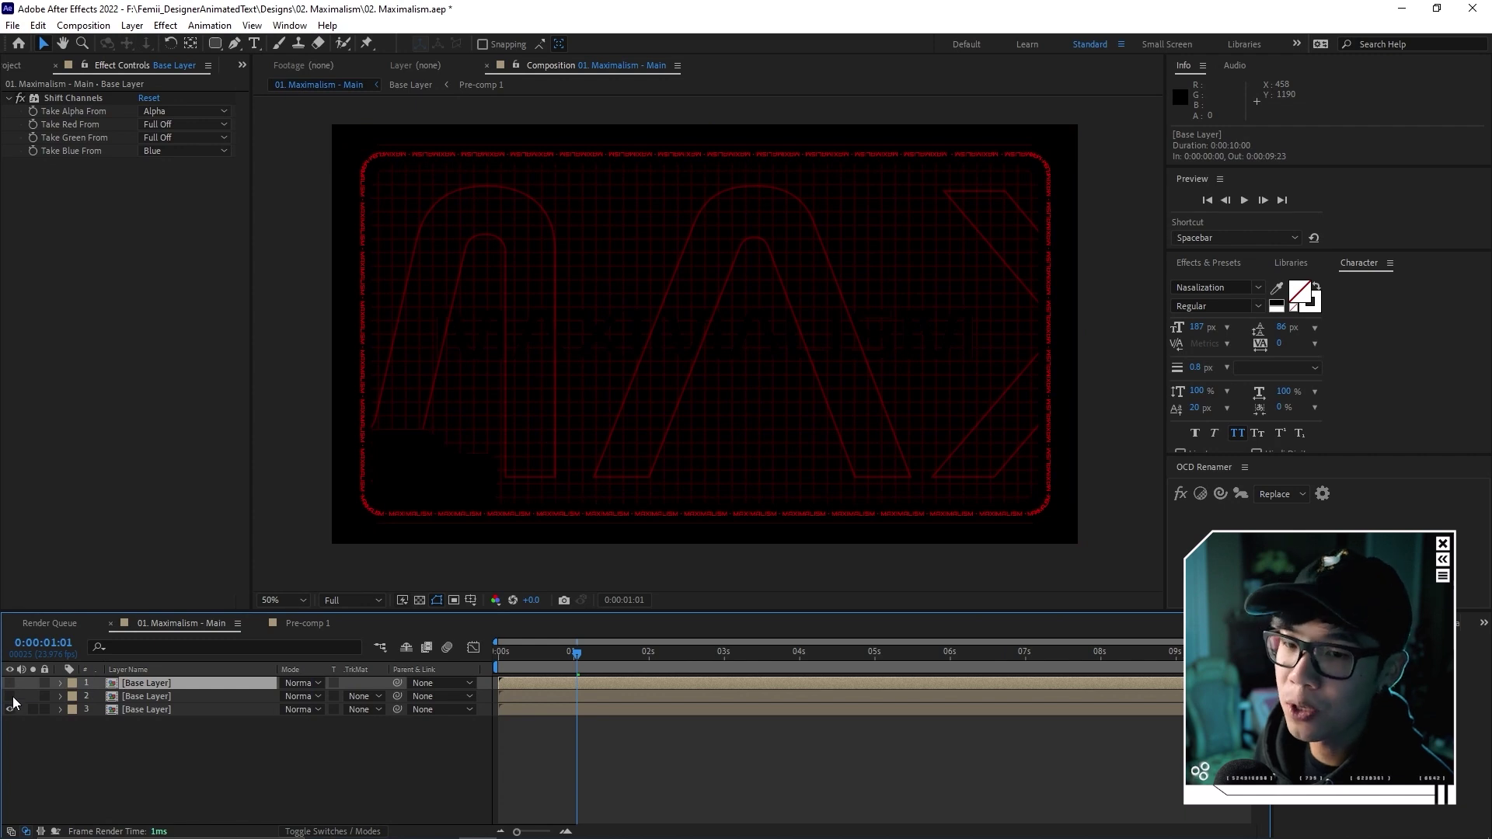
left_click(9, 683)
left_click(9, 697)
left_click(218, 748)
key("ctrl+a")
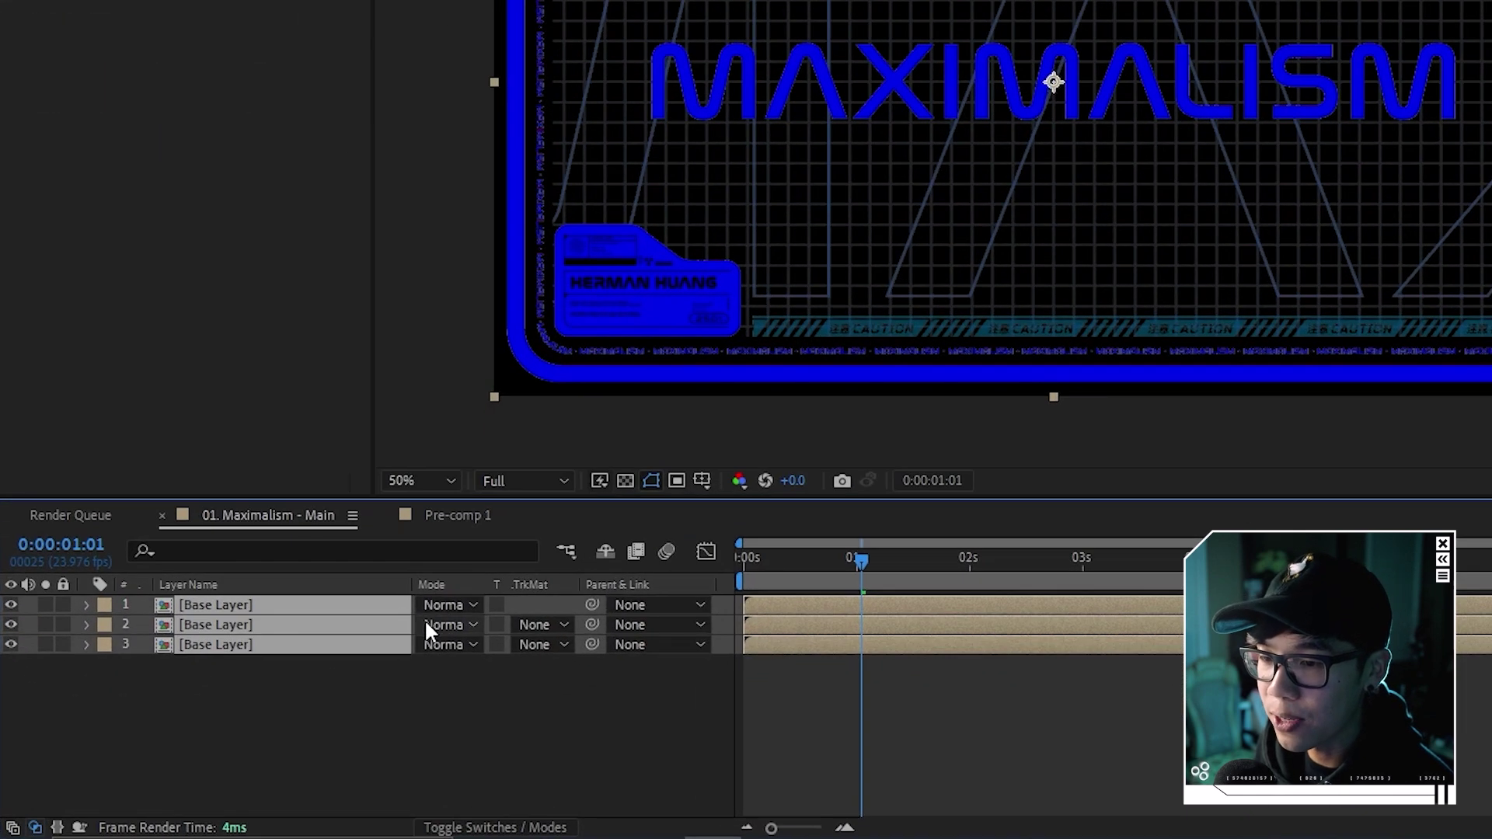
left_click(428, 625)
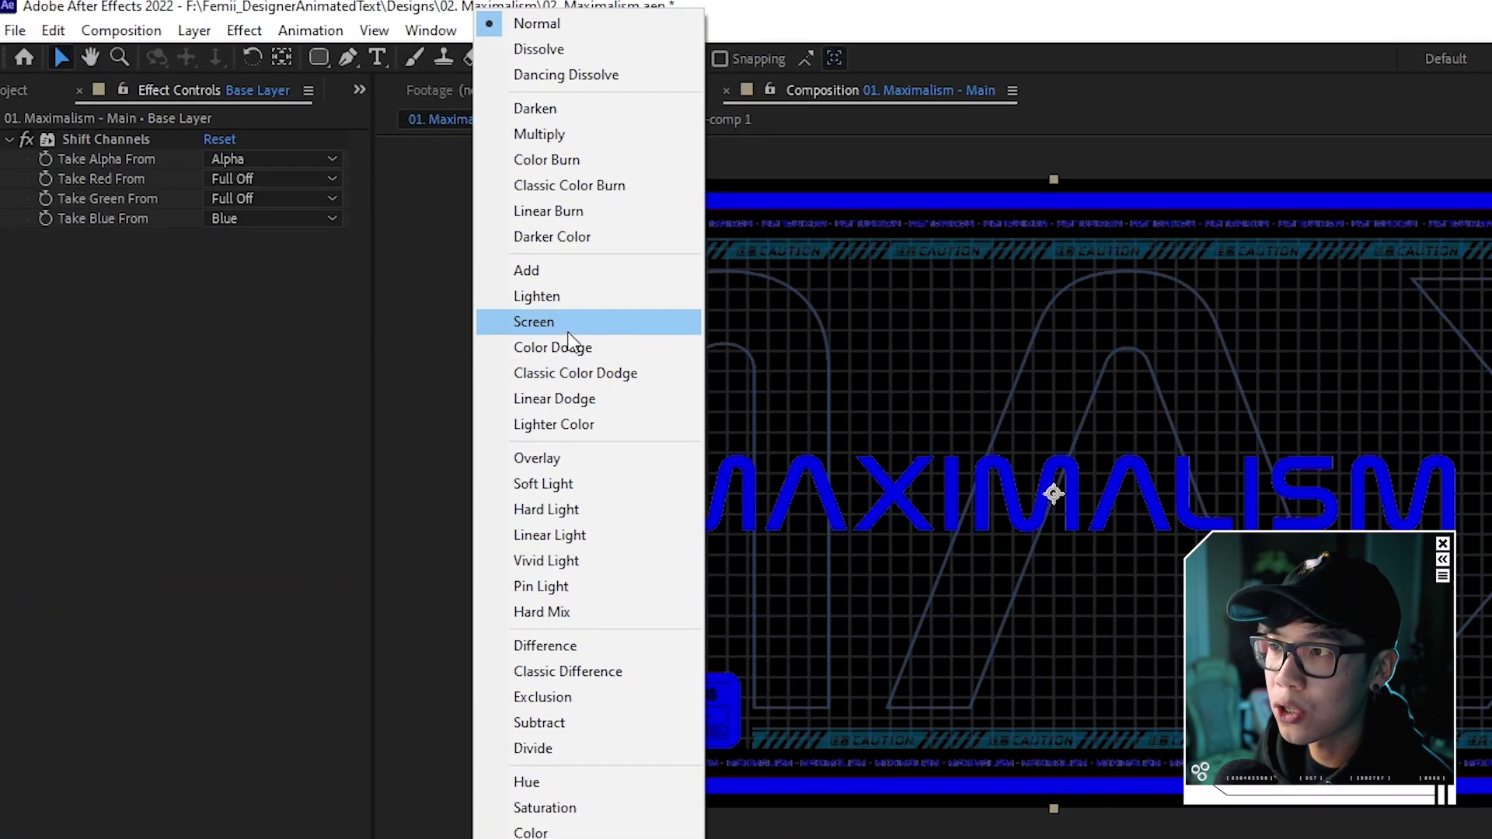
left_click(570, 330)
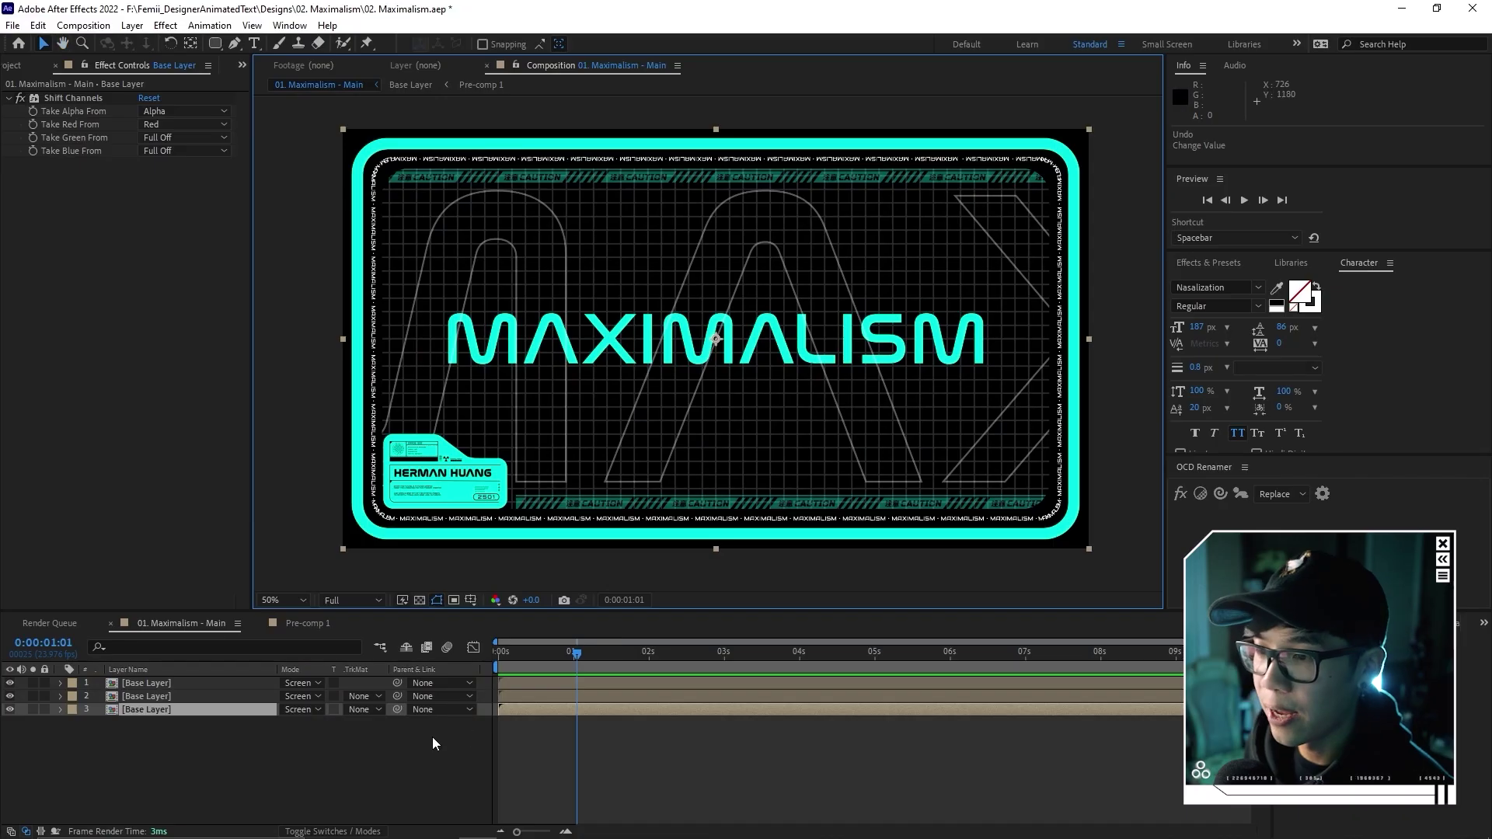
left_click(264, 772)
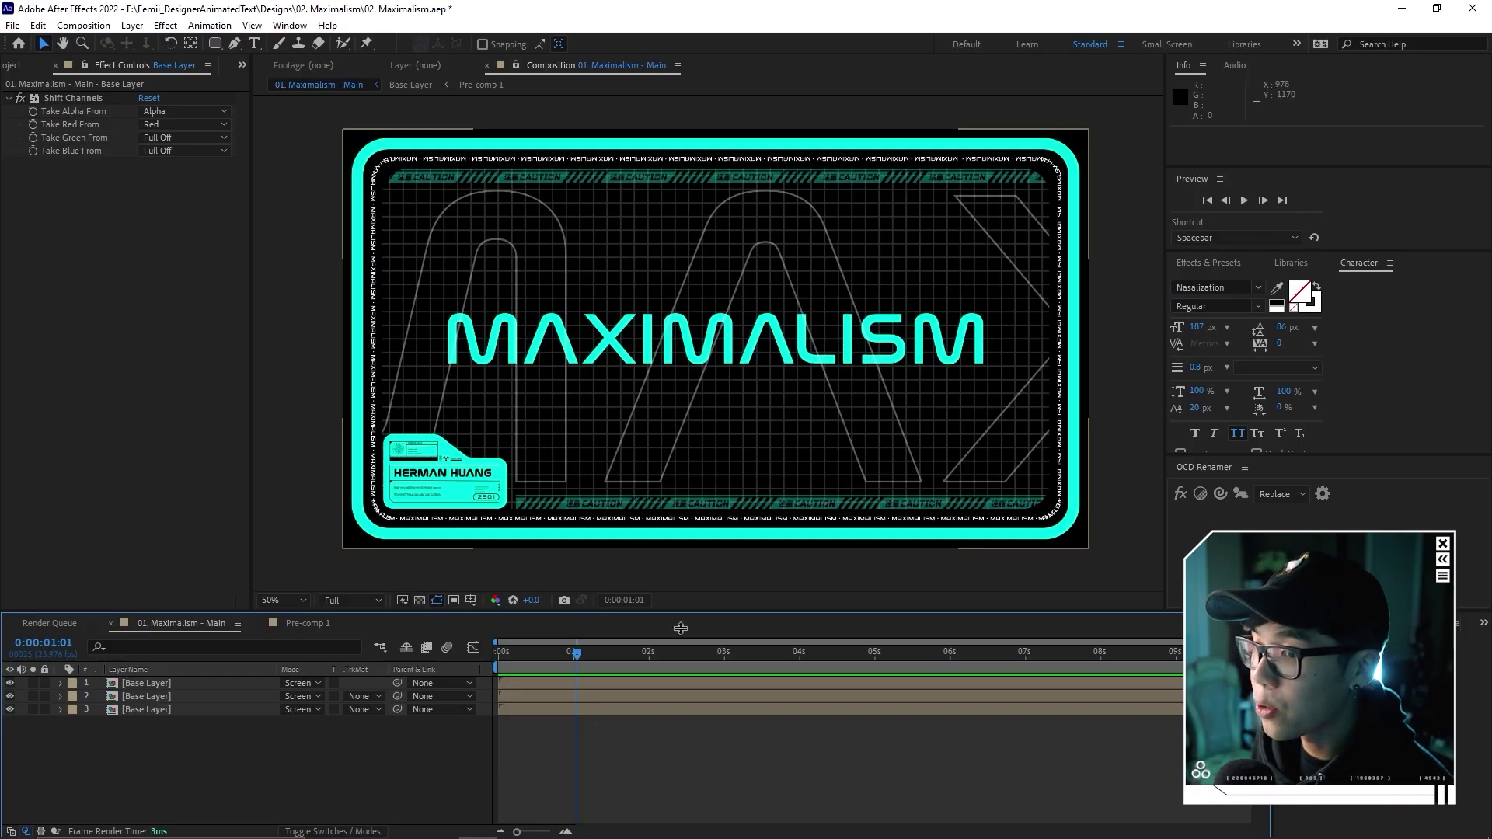
Give the red-channel copy Optics Compensation with Reverse Lens Distortion and Field Of View about 10.8.
left_click(155, 709)
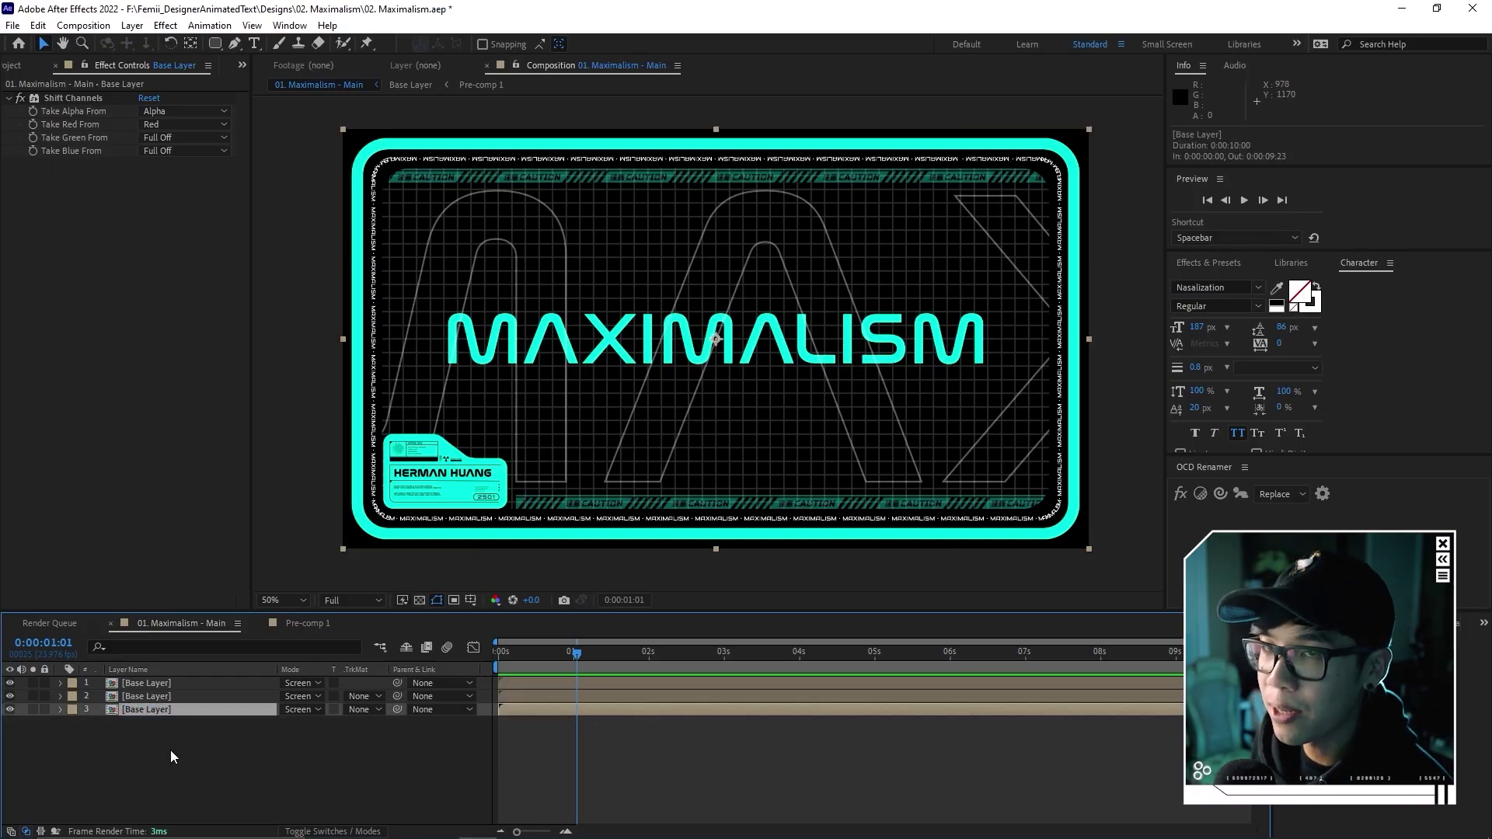
key("ctrl+space")
type("optic")
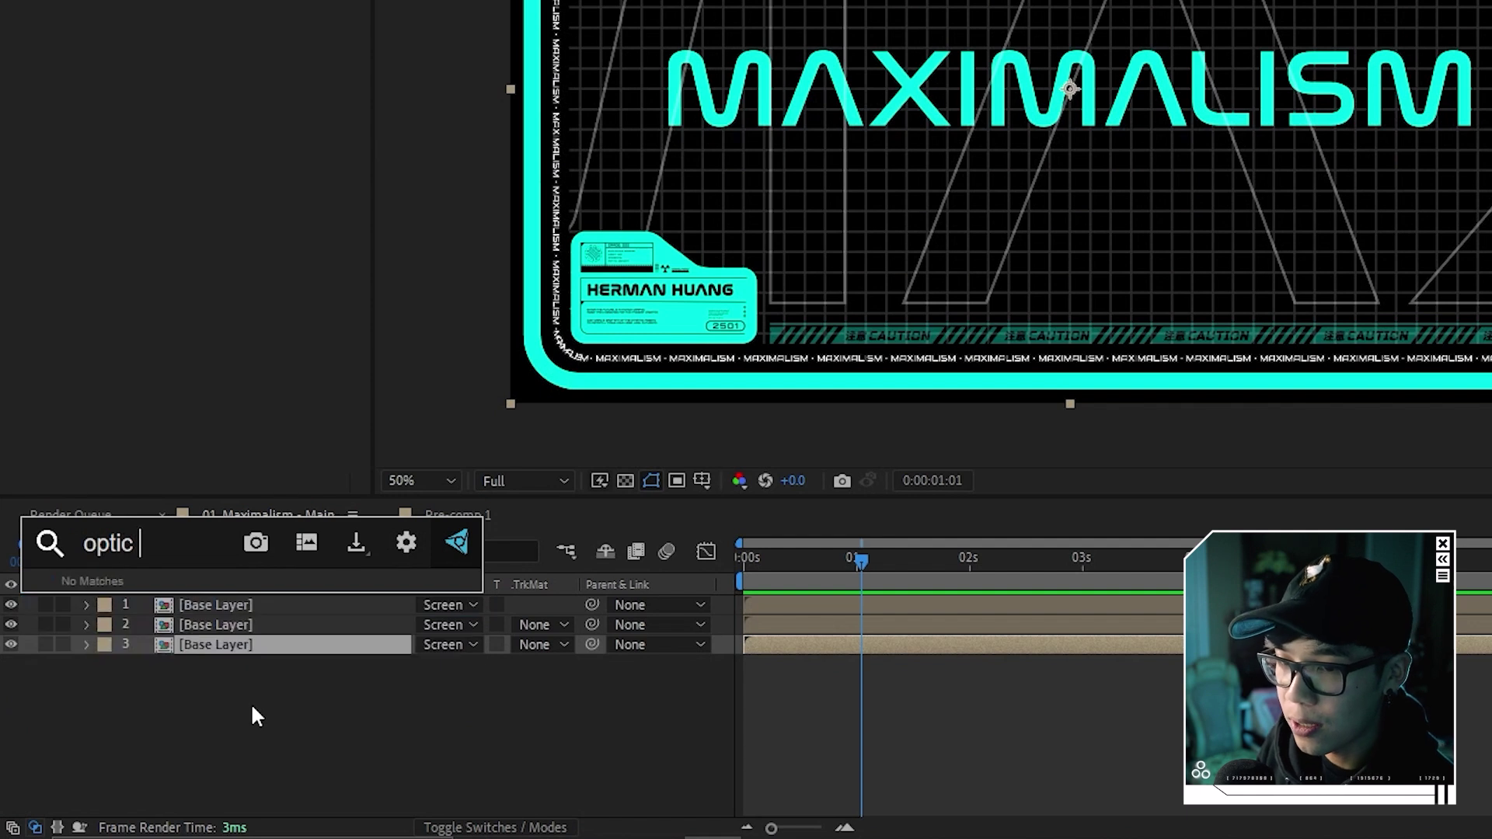
key("BackSpace")
key("BackSpace")
left_click(239, 650)
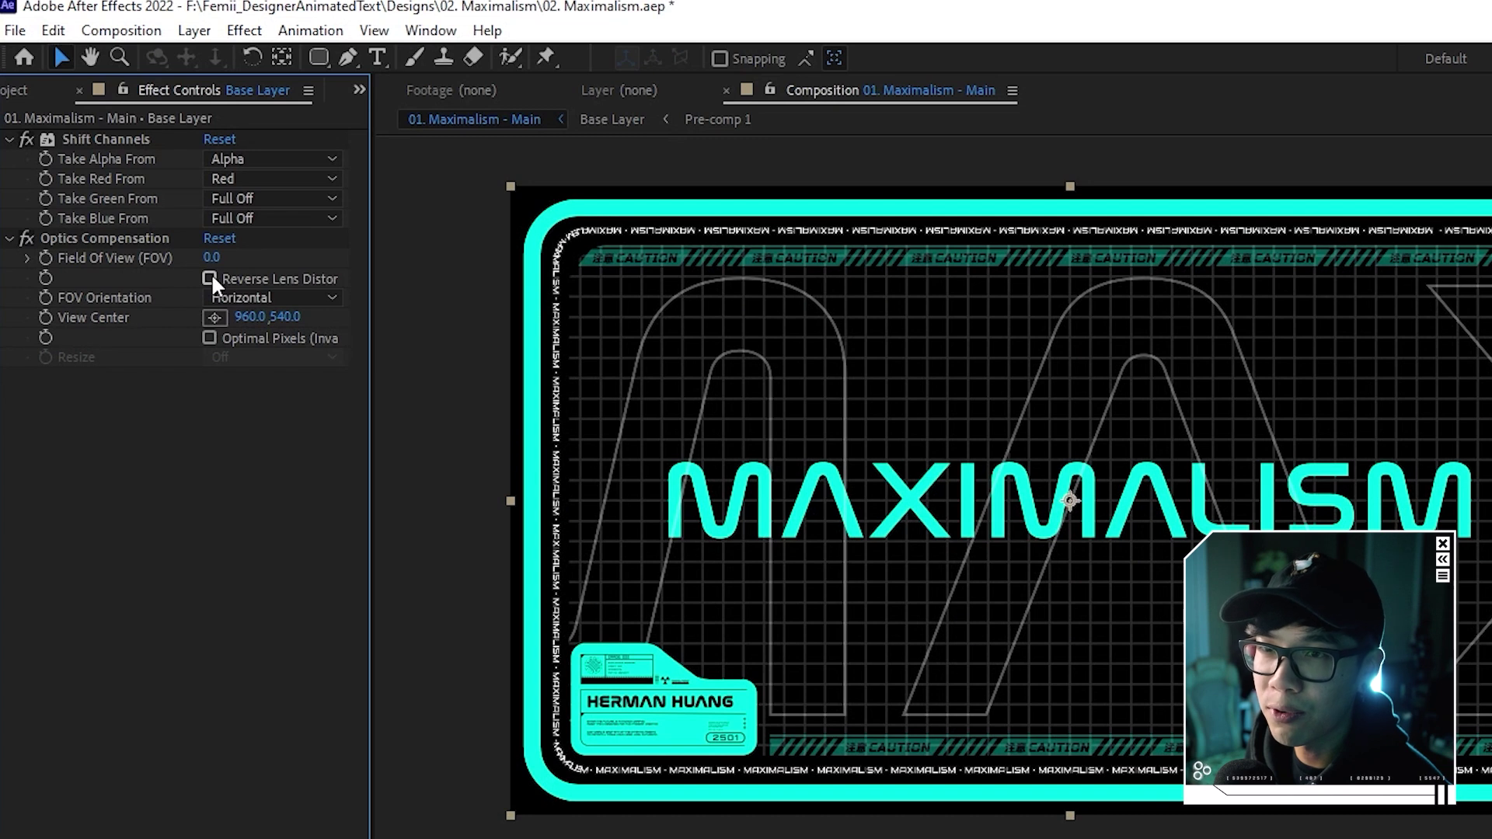
left_click_drag(371, 306, 417, 311)
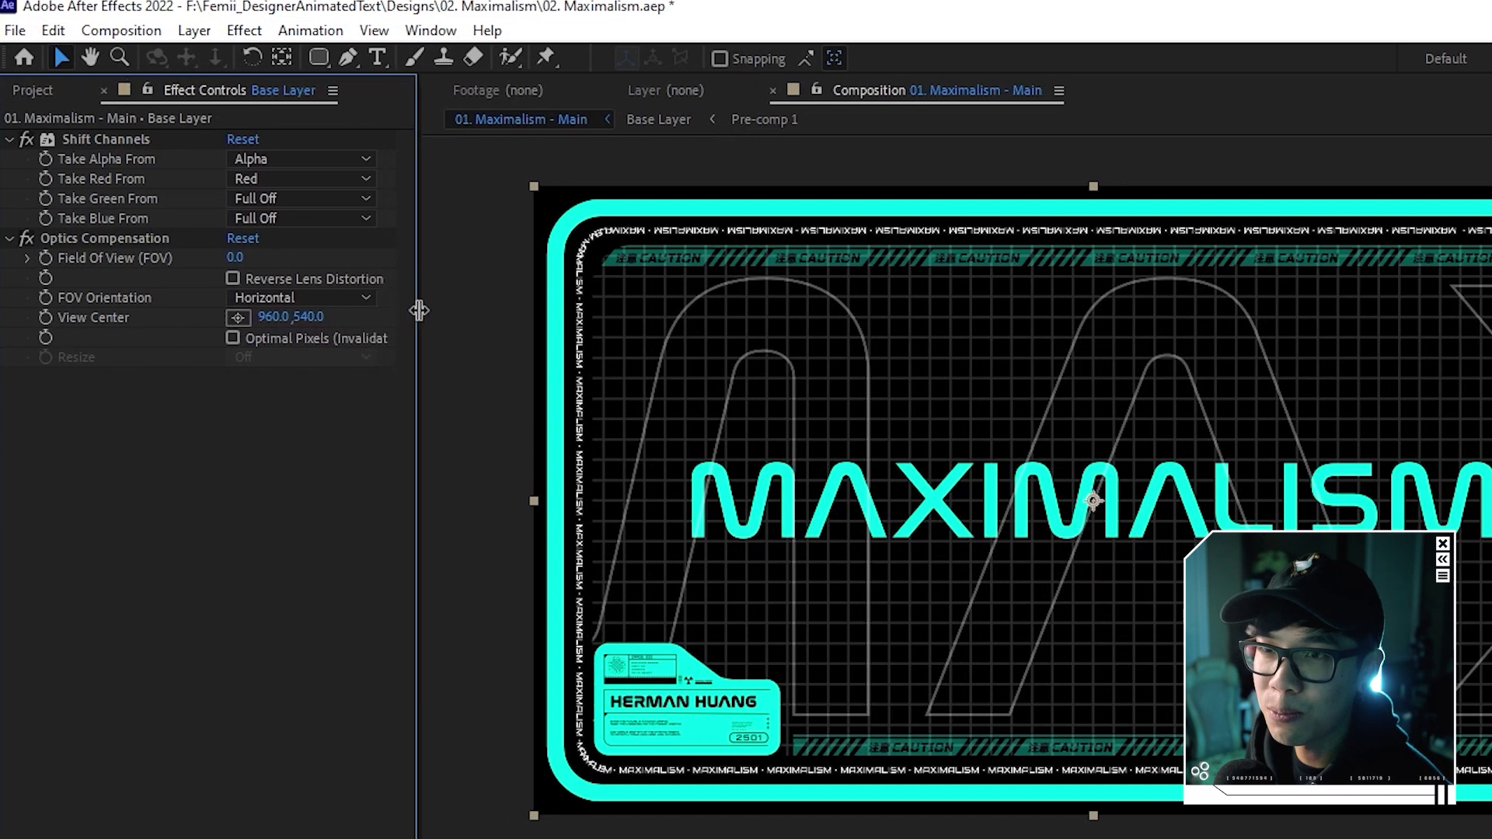
left_click(232, 277)
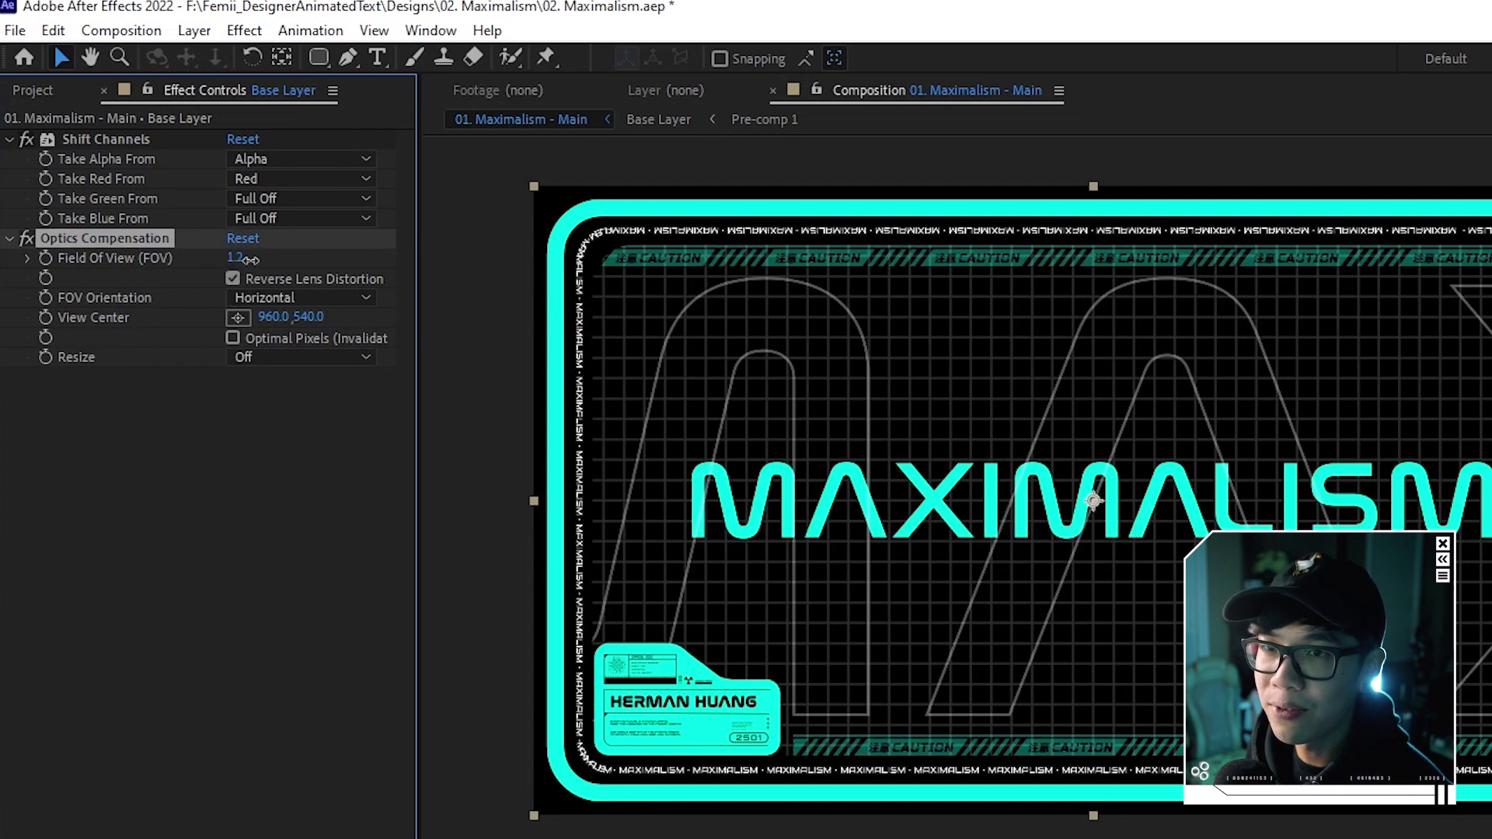
left_click_drag(243, 258, 352, 258)
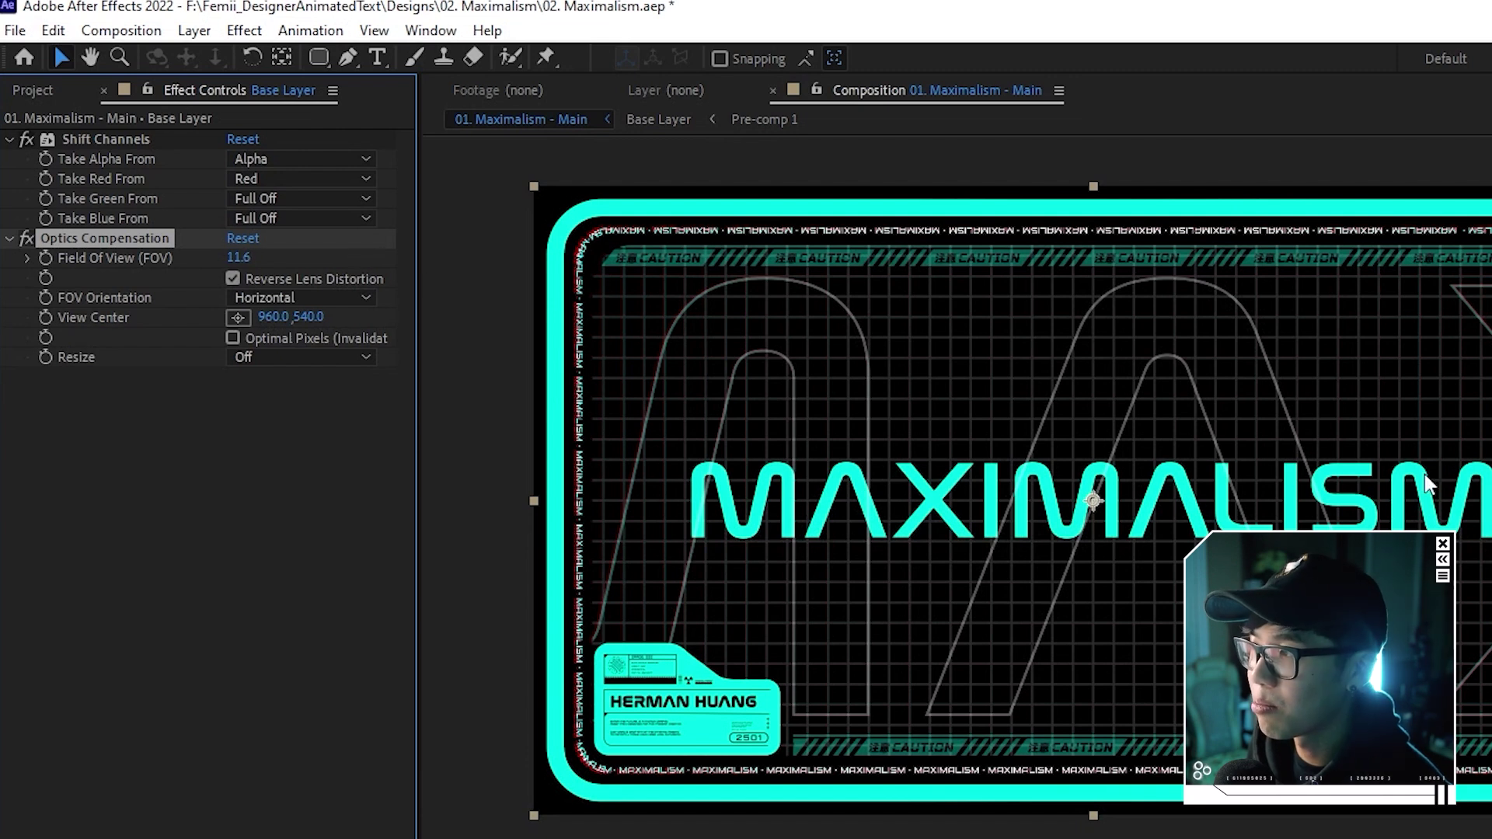
scroll(549, 428, "up", 3)
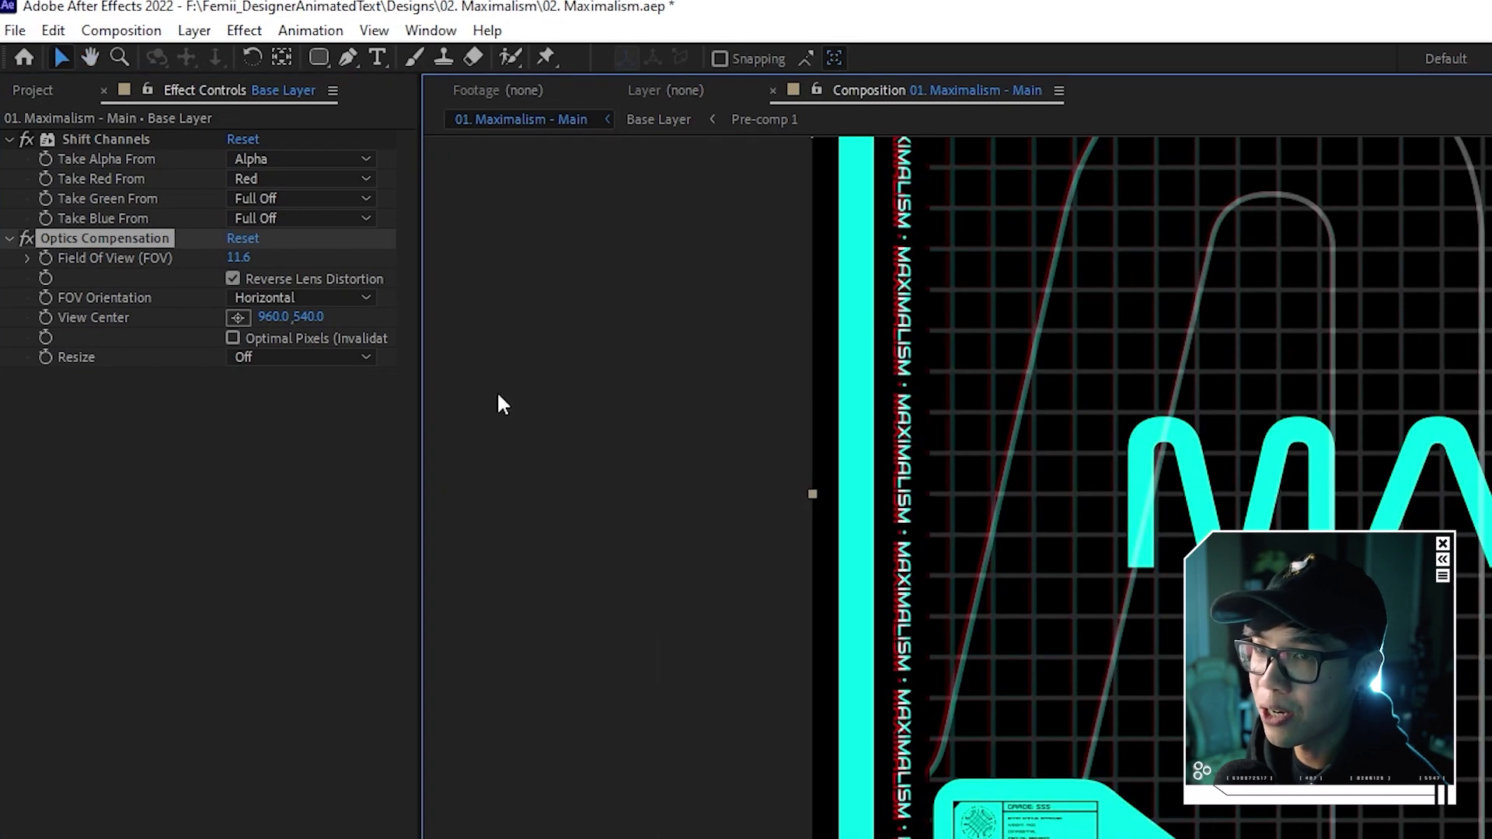
left_click_drag(243, 264, 276, 257)
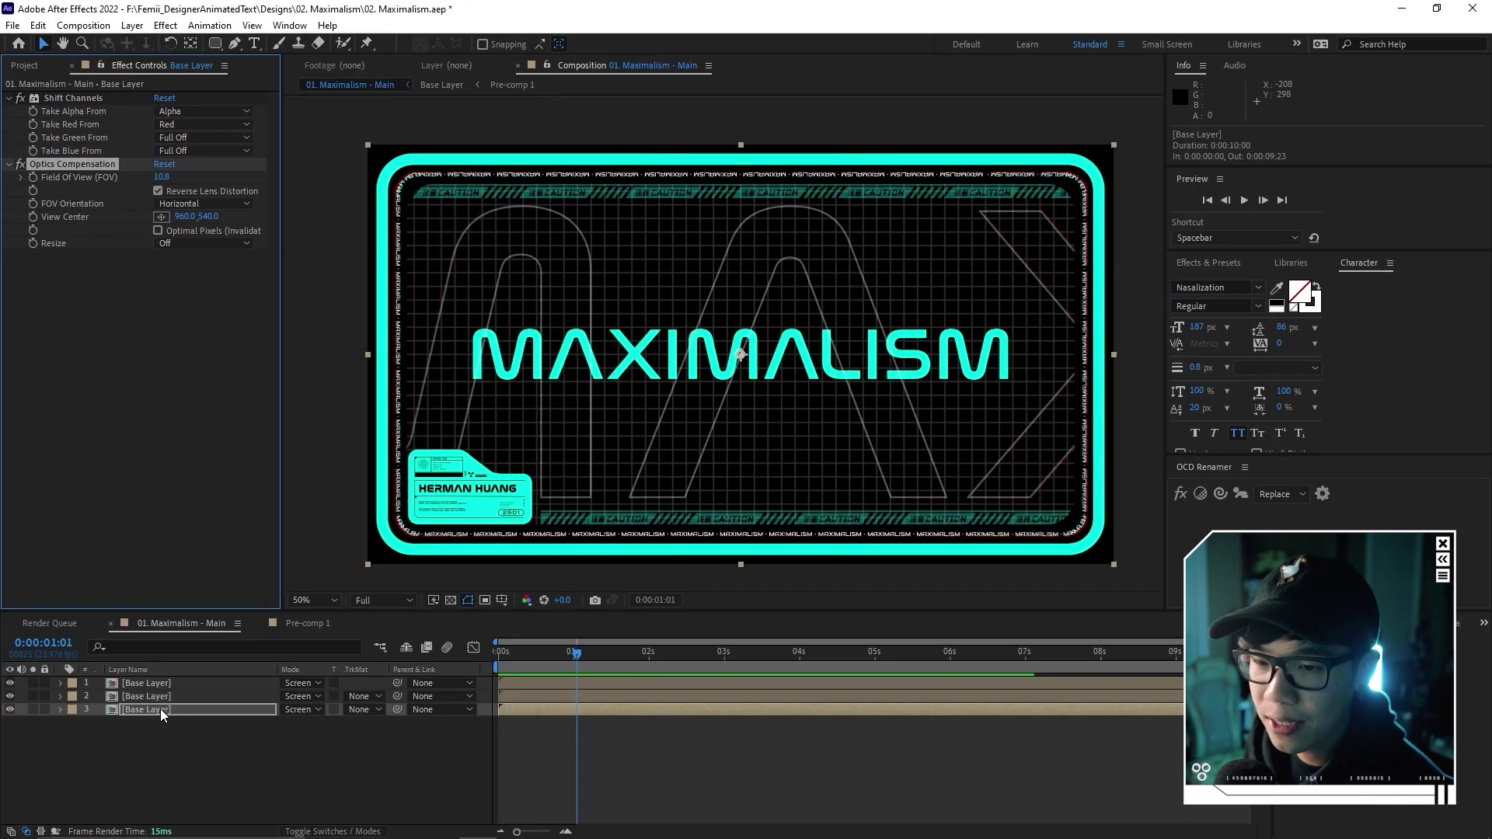
Raise the blue-channel copy's Optics Compensation Field Of View to about 12 and preview the title.
left_click(161, 684)
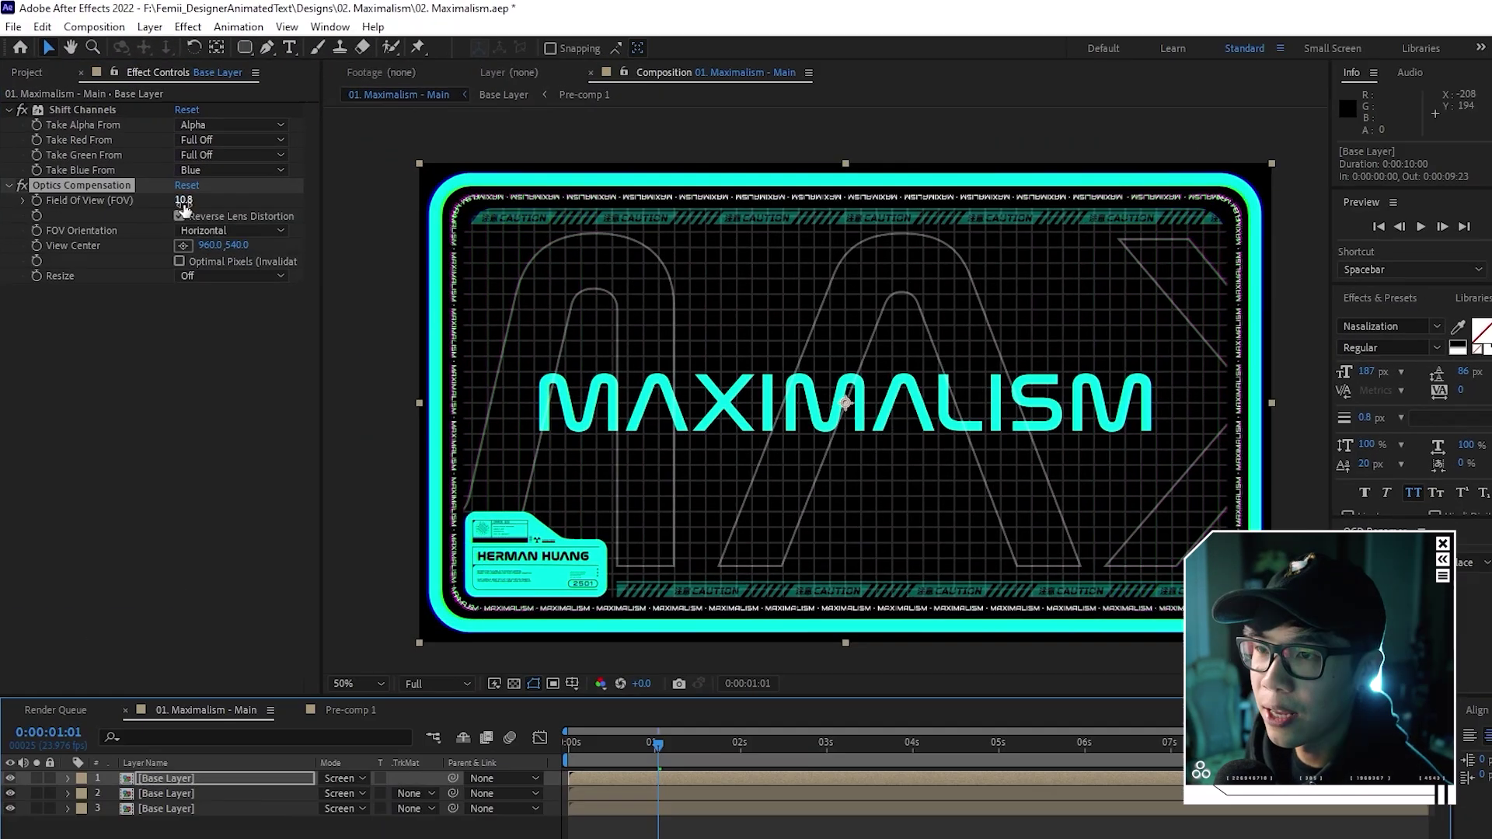
left_click_drag(184, 204, 179, 200)
left_click_drag(212, 257, 242, 255)
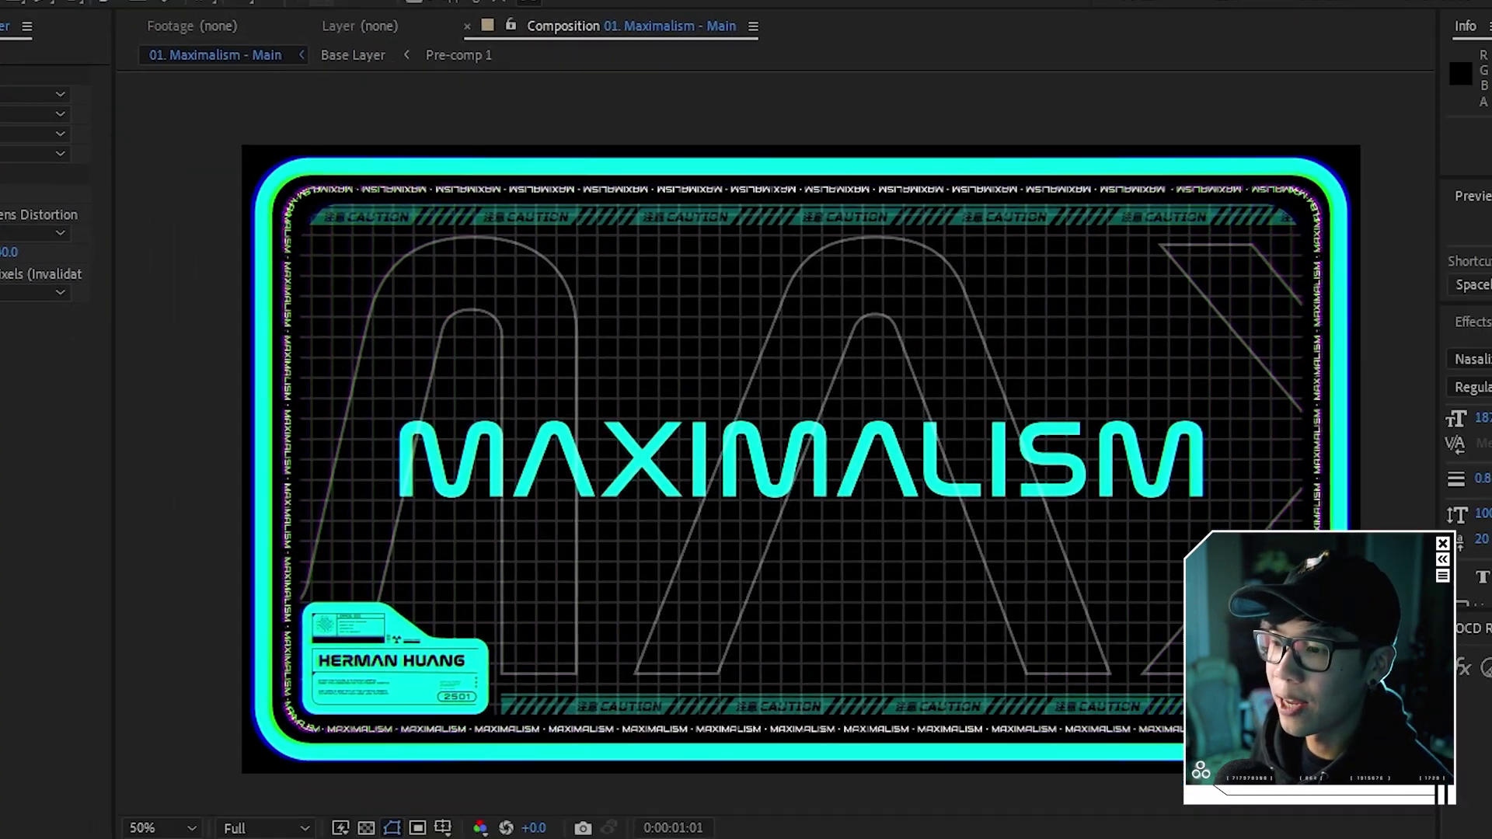
key("space")
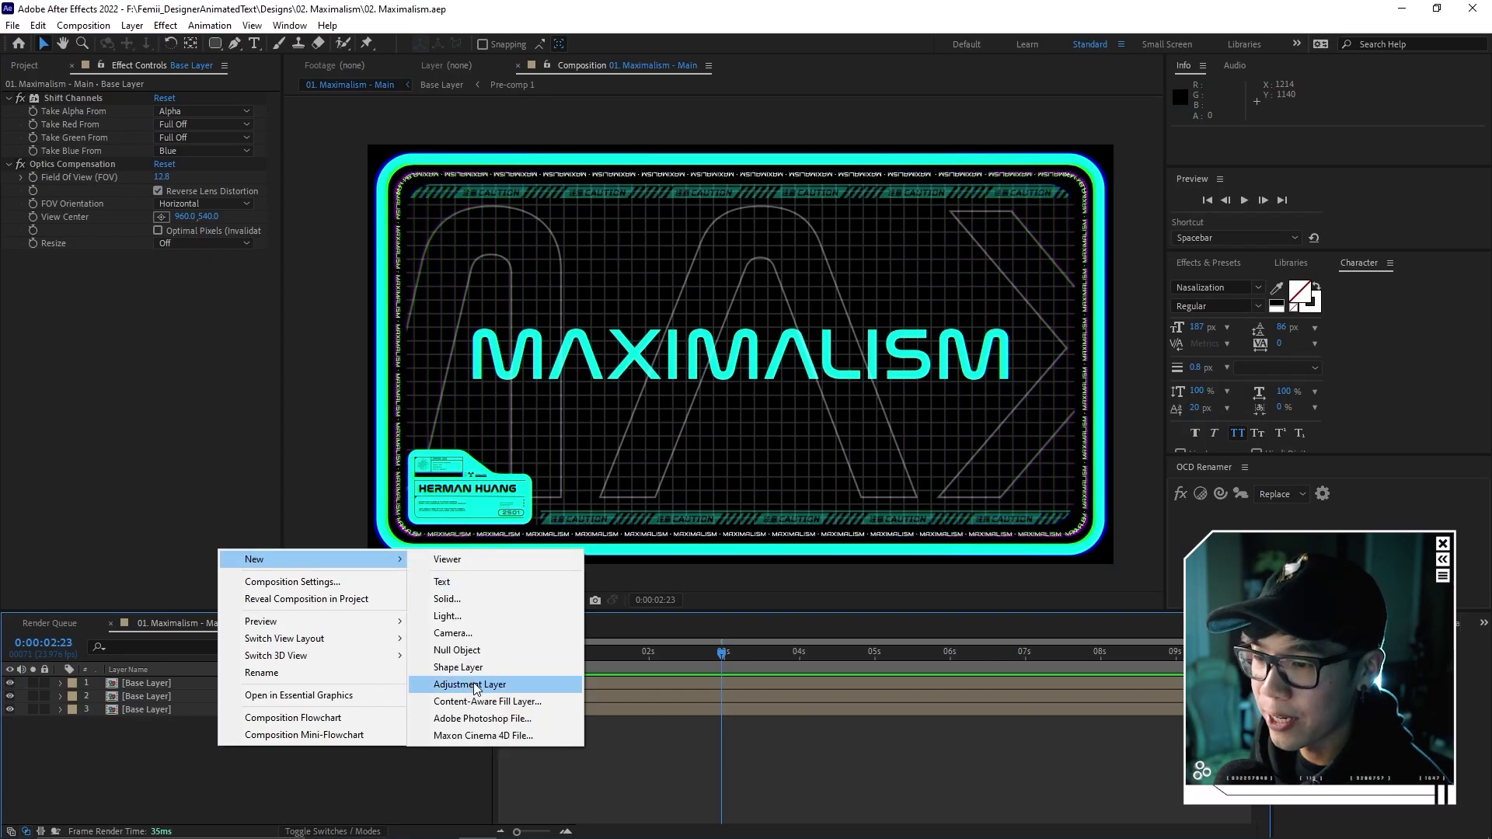
Add a new adjustment layer and rename it 'Noise'.
left_click(475, 684)
right_click(227, 684)
left_click(274, 656)
type("Noise")
key("Return")
Apply the Noise effect at 21% with Use Color Noise off, then preview the grain.
key("ctrl+space")
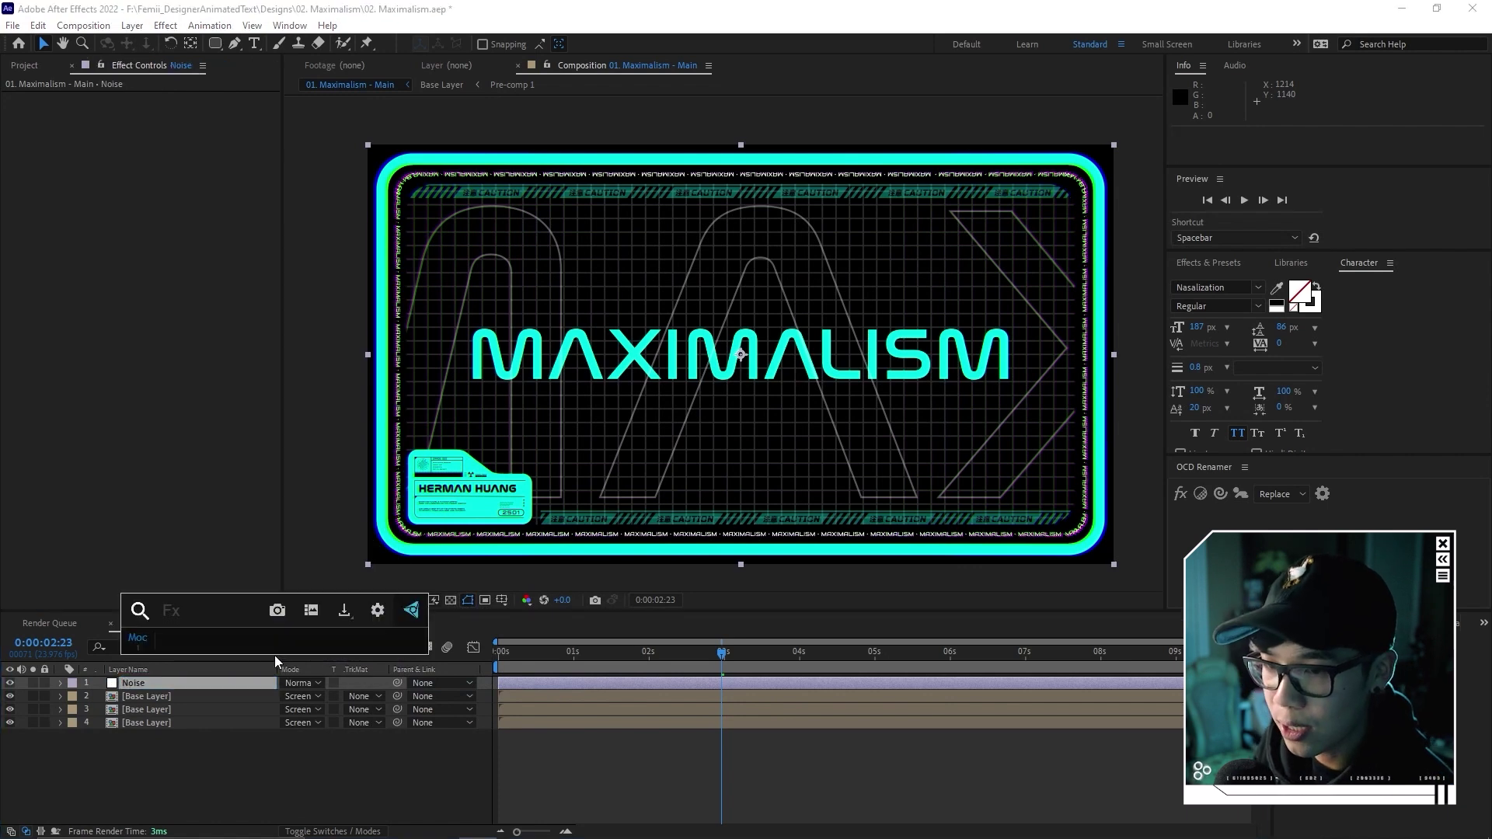
type("noise")
key("Return")
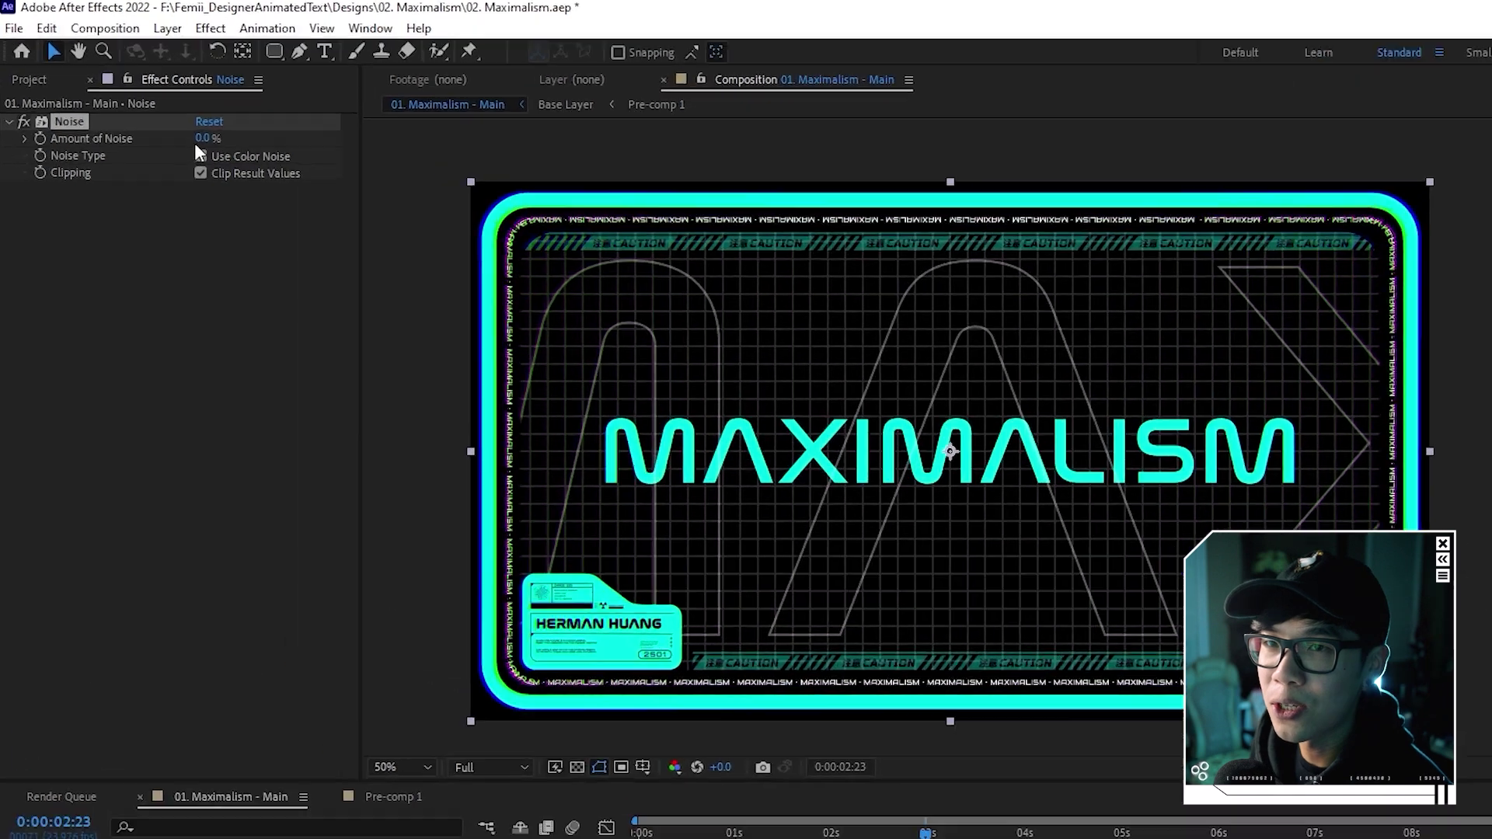
left_click(160, 111)
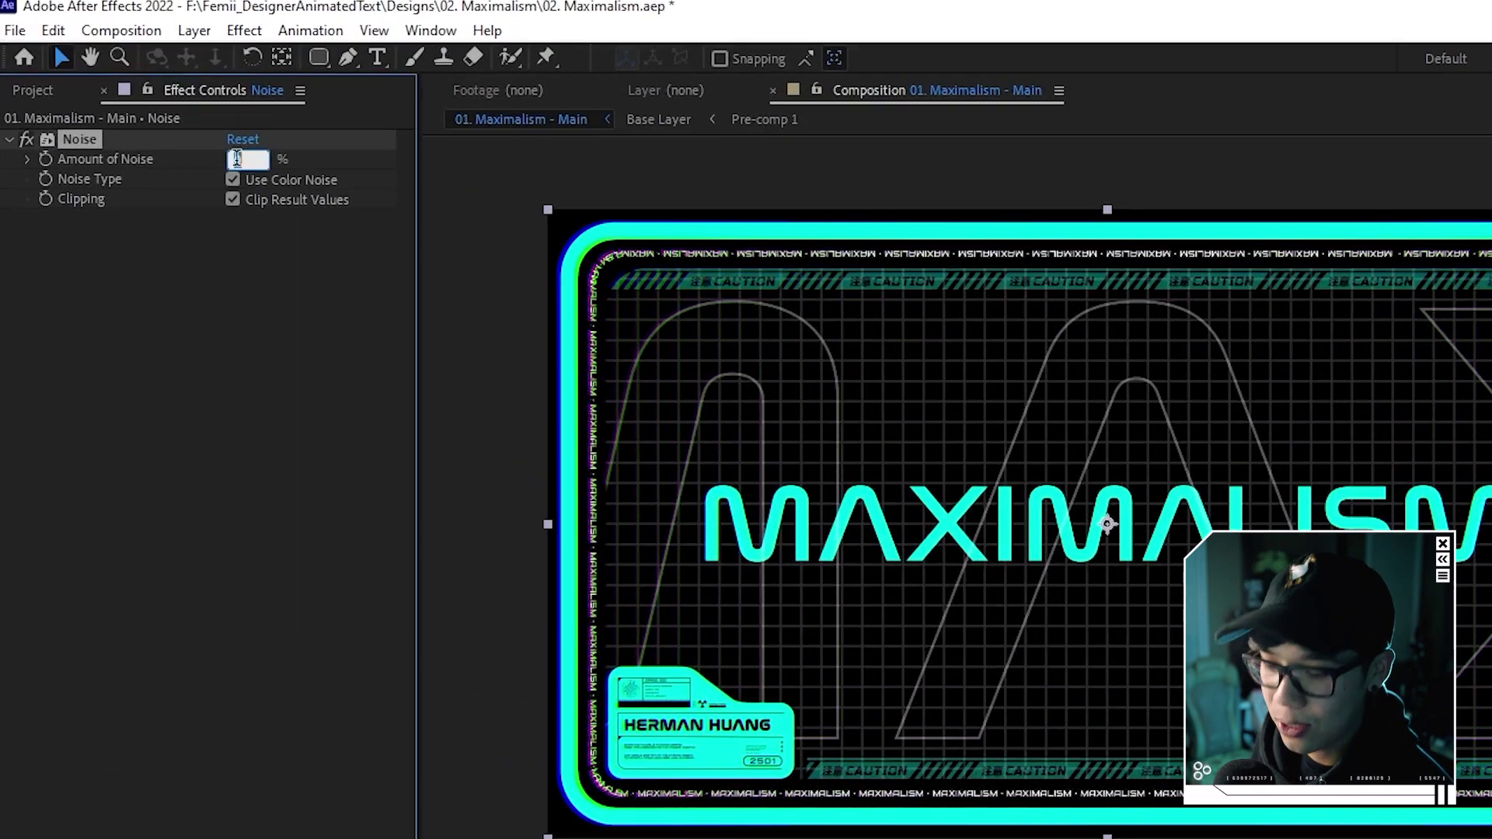
type("7")
key("Return")
scroll(1031, 493, "up", 2)
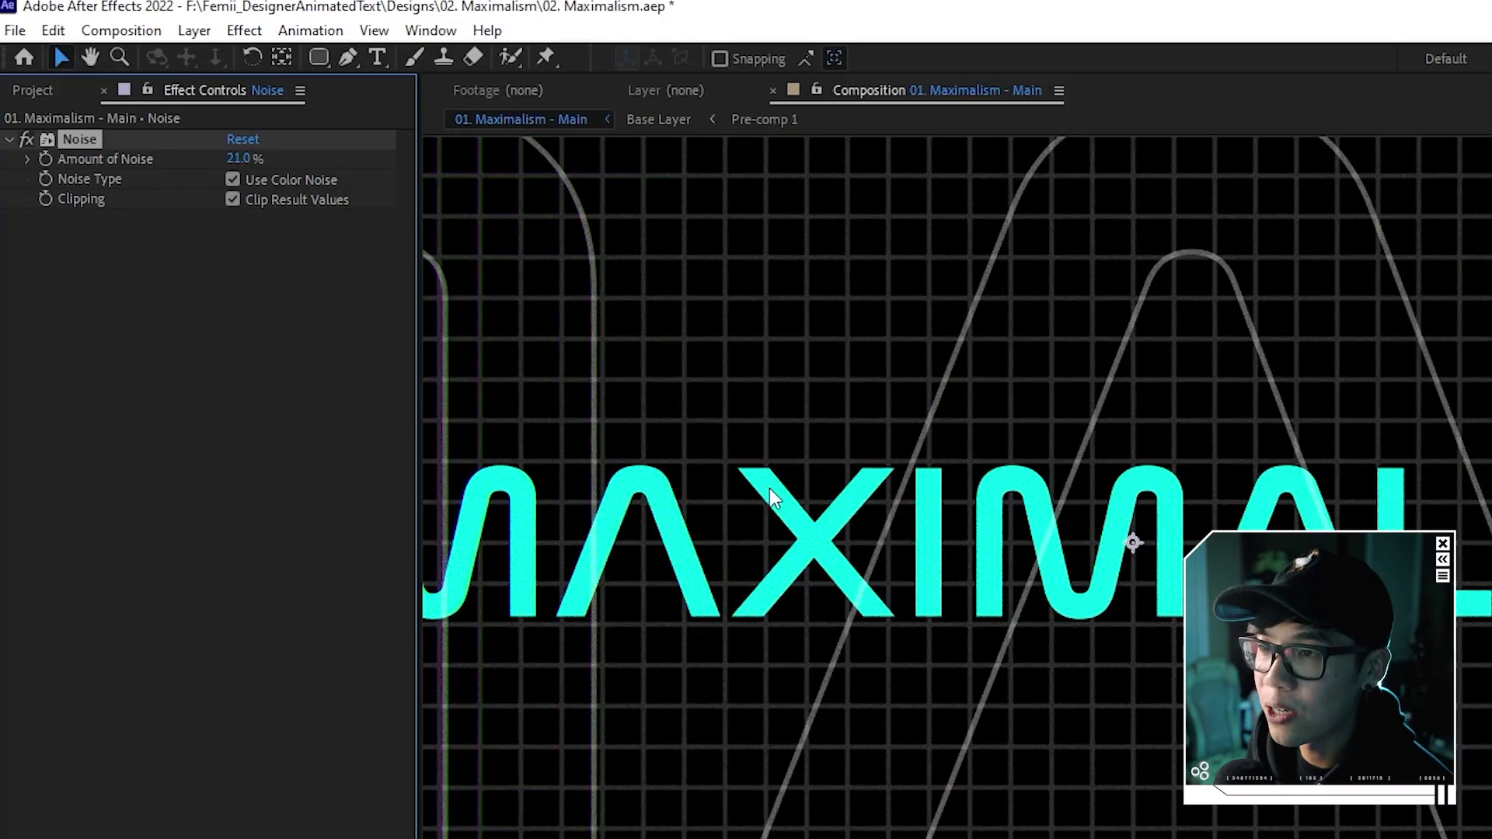
scroll(836, 483, "up", 2)
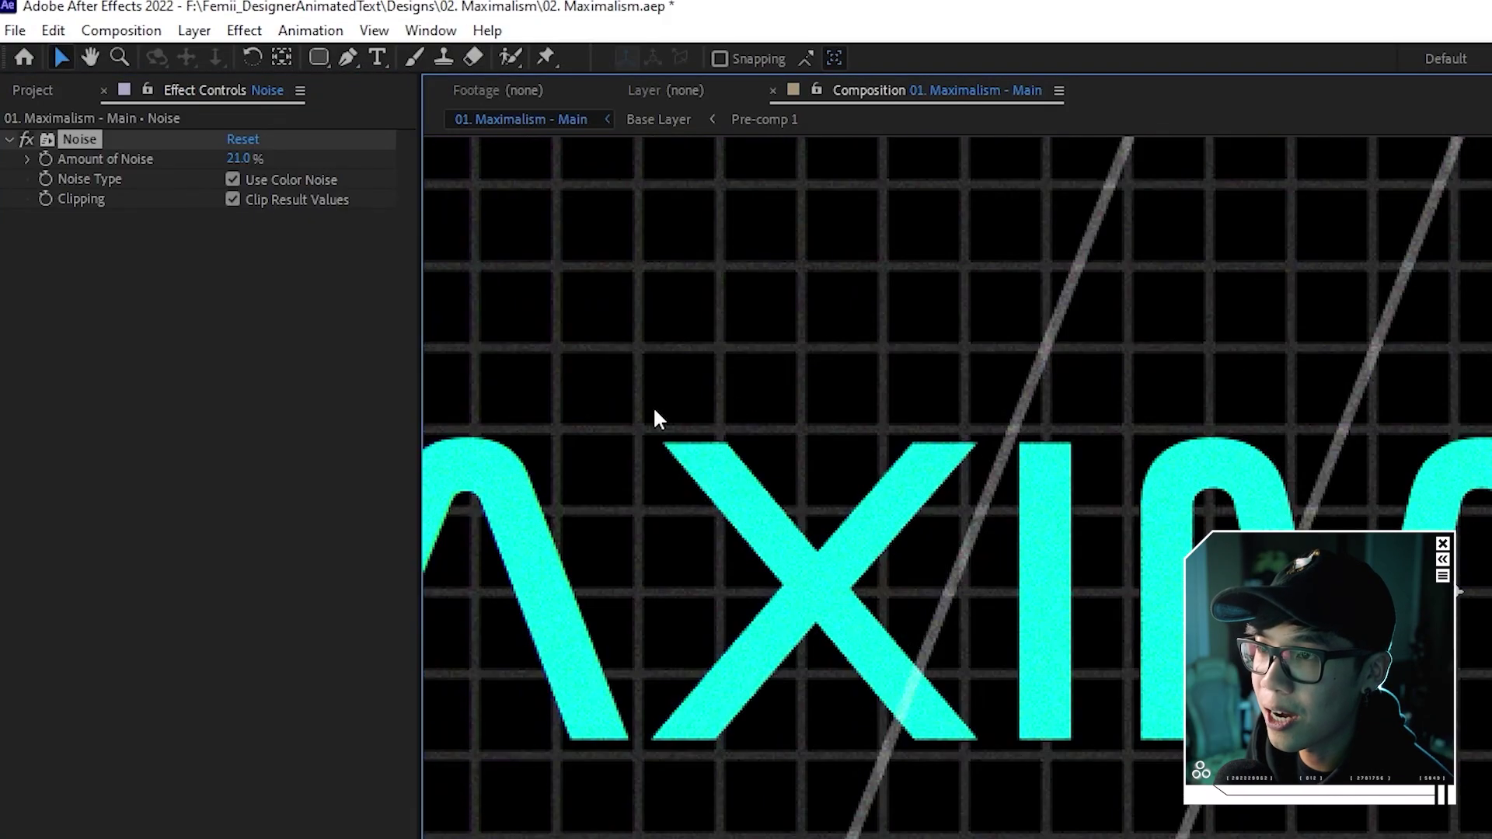
left_click(231, 180)
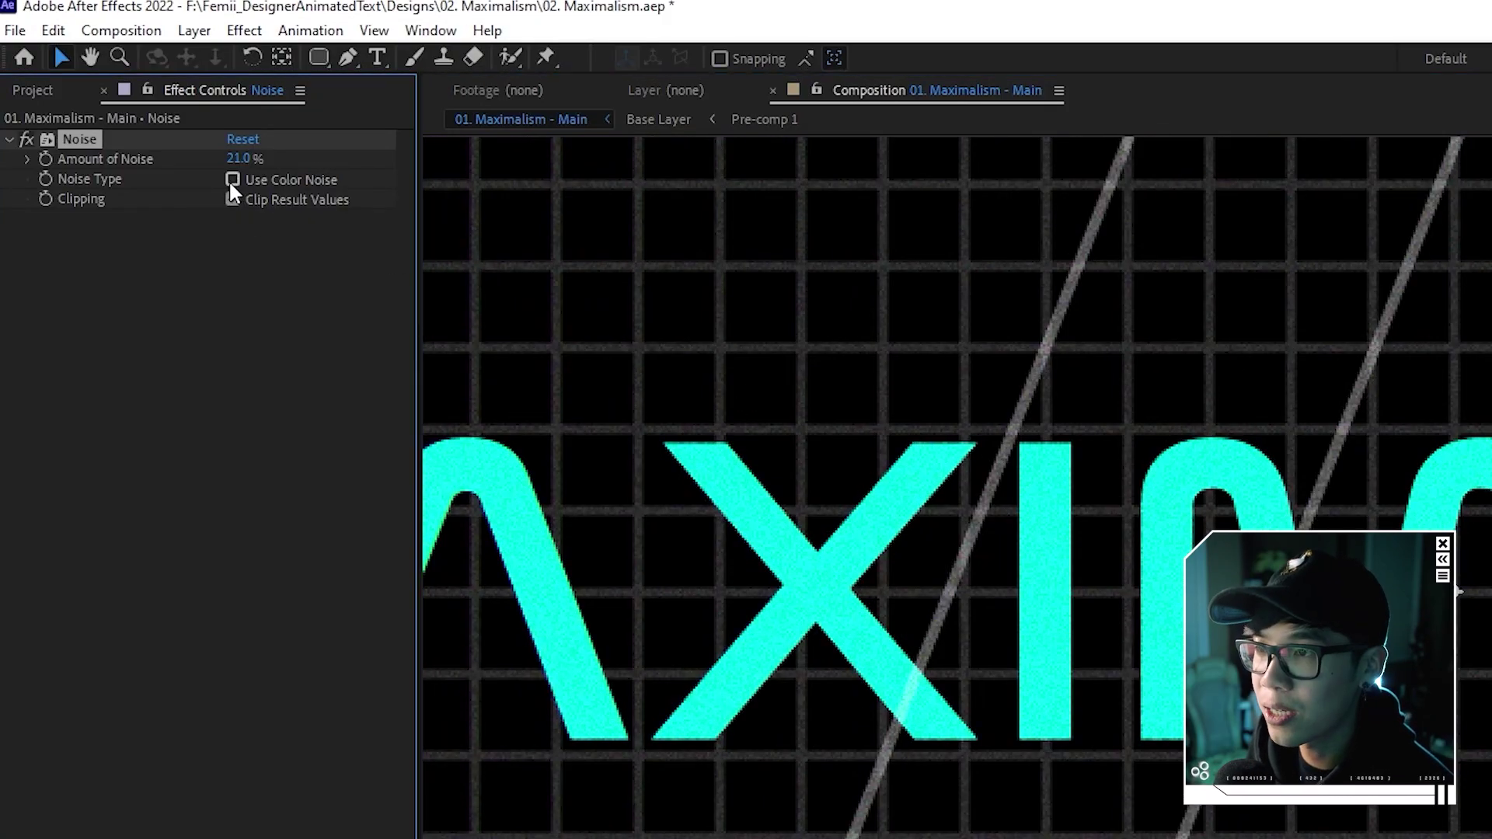
scroll(1057, 513, "down", 3)
key("space")
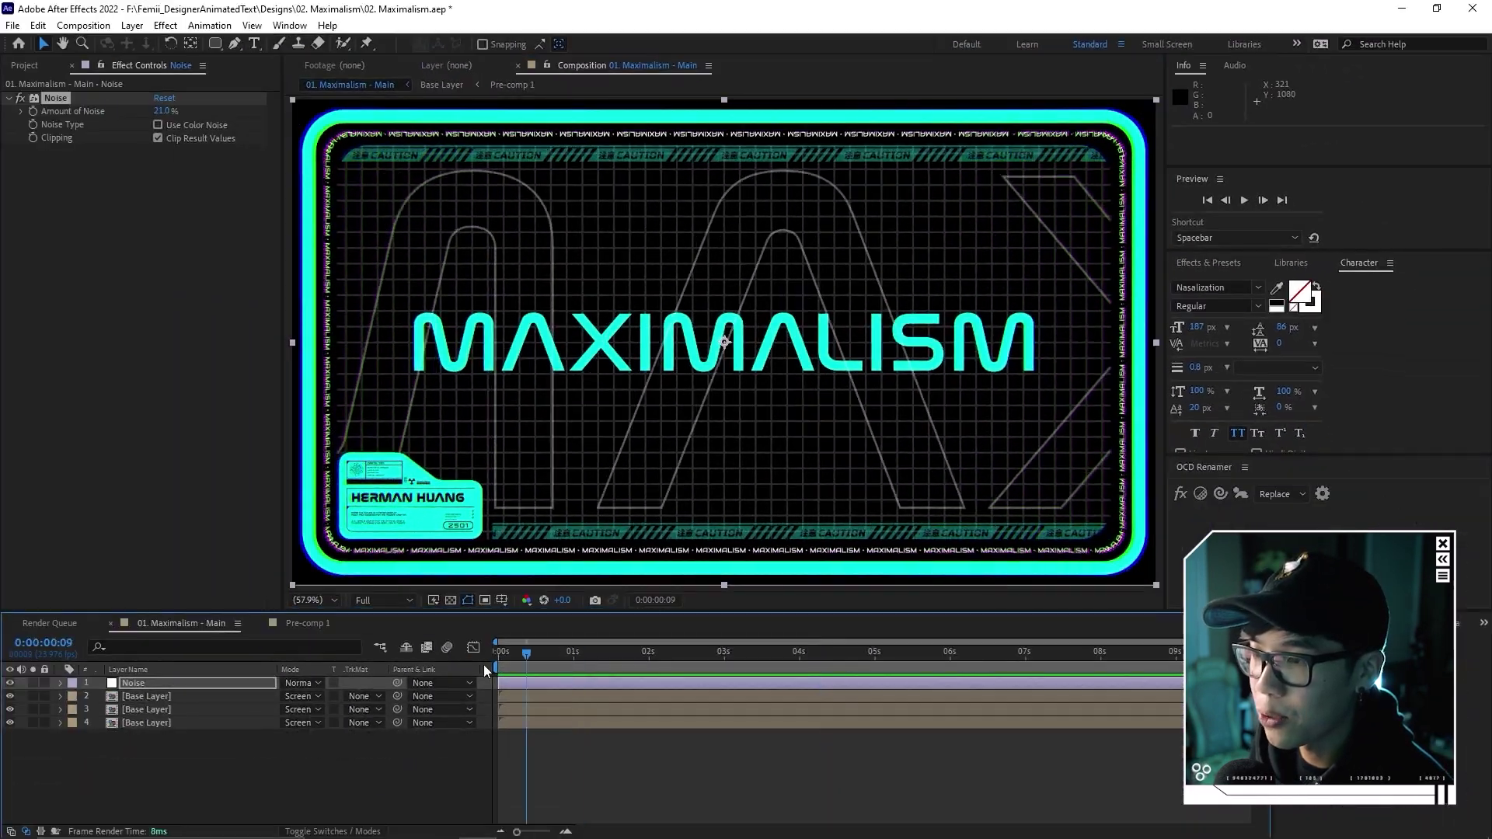
key("space")
key("space")
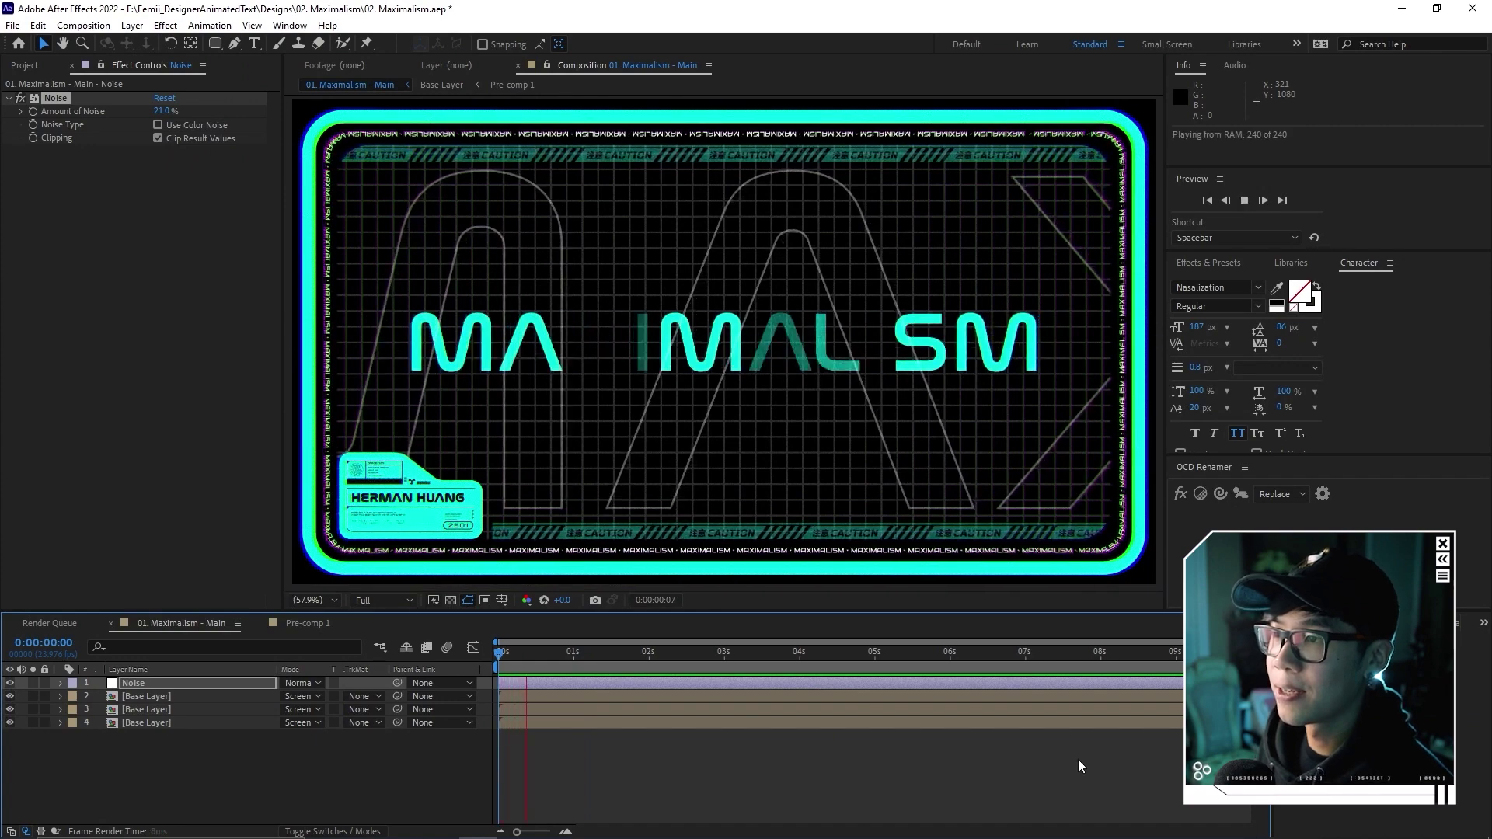